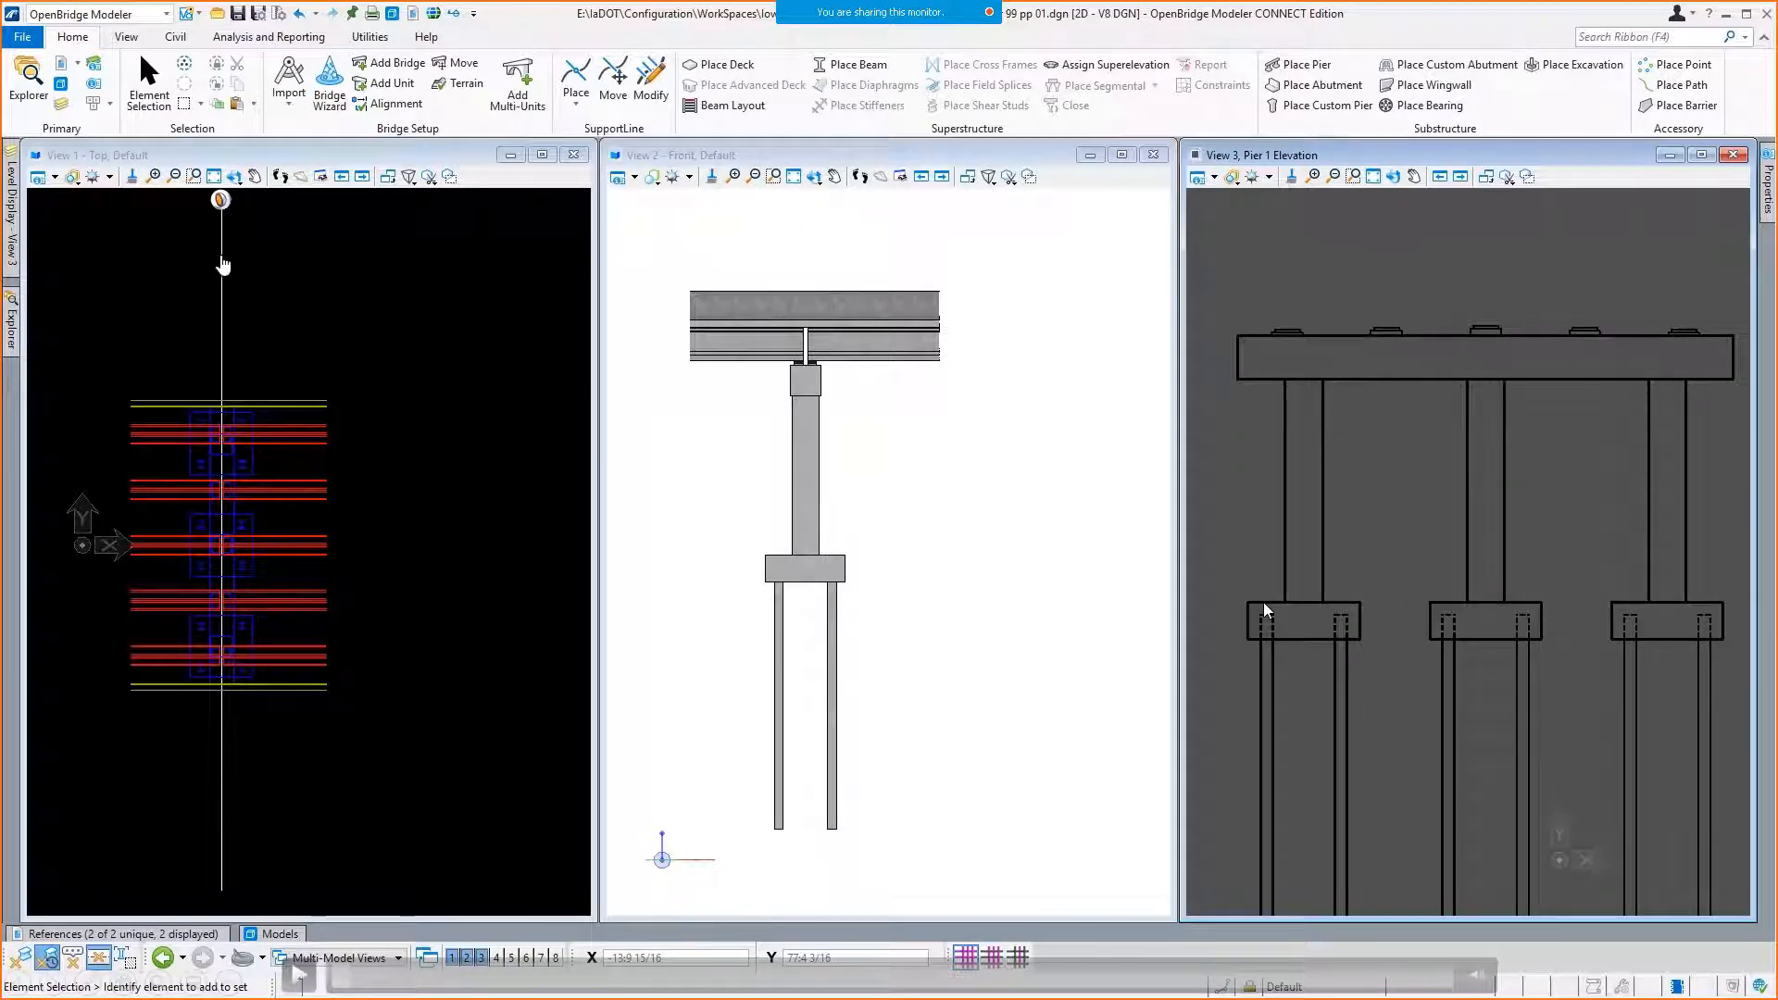
pyautogui.click(299, 975)
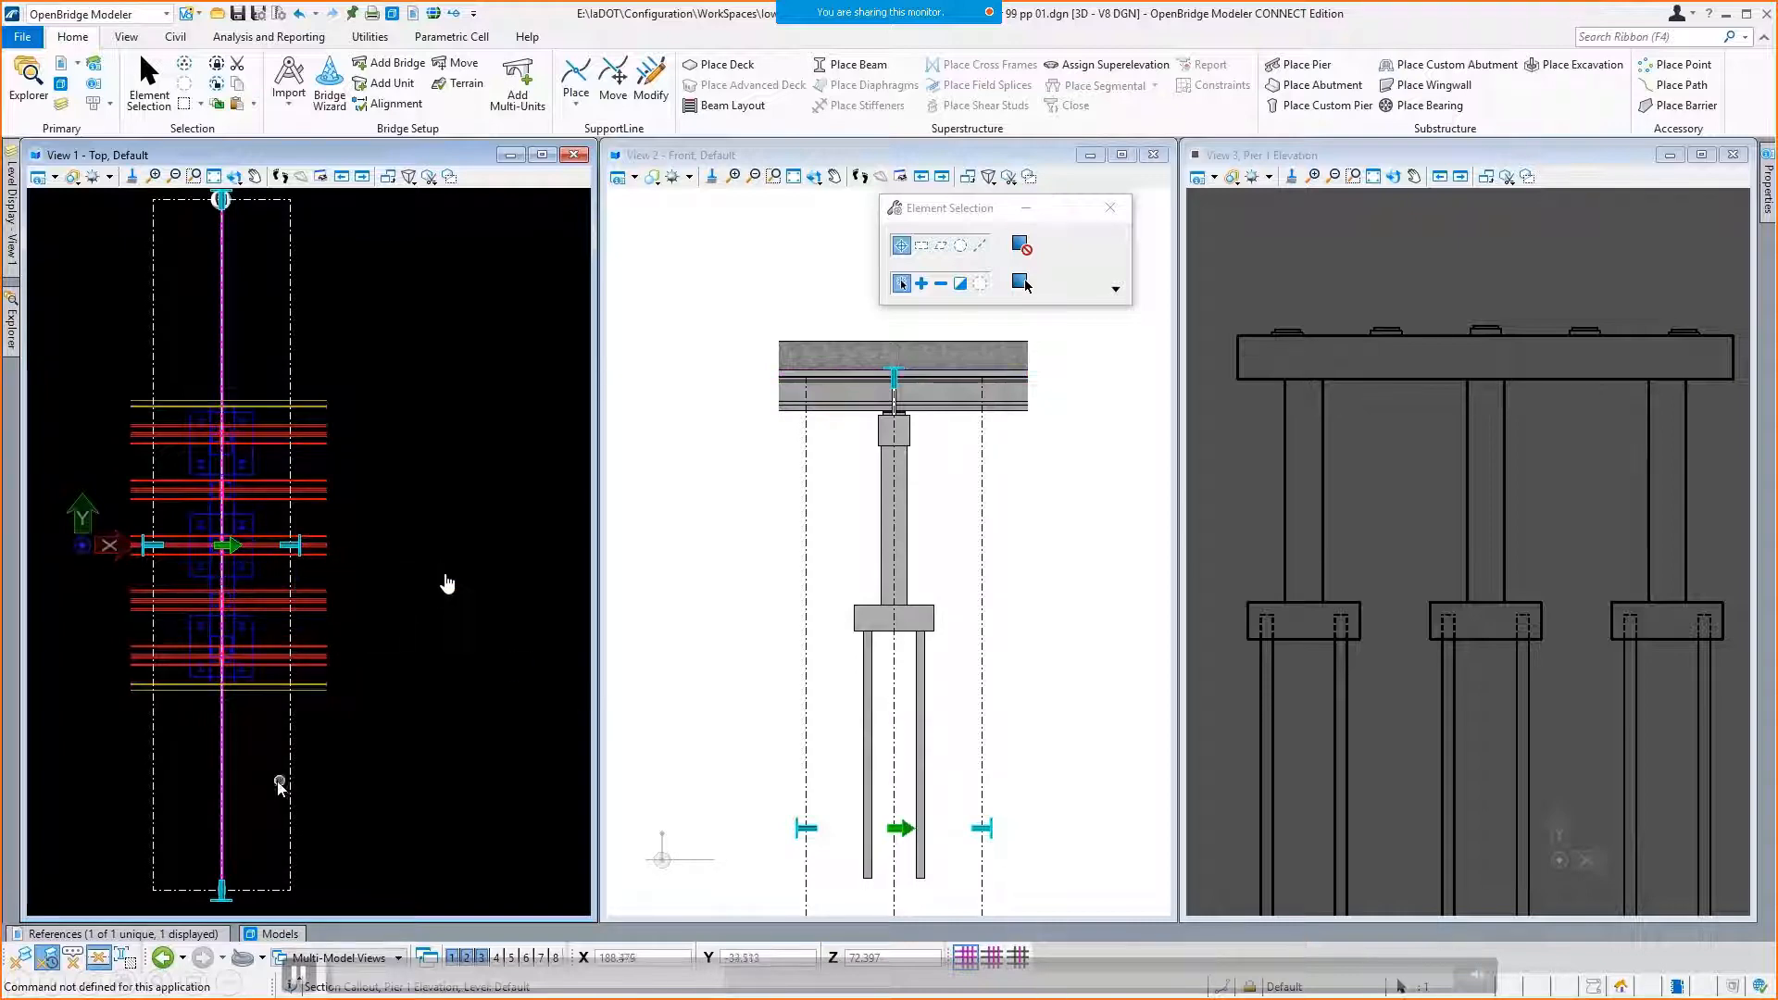
# Turn off the Forward clip volume display for the br 99 pp 01.dgn reference in the Pier 1 Elevation view.
pyautogui.click(1507, 169)
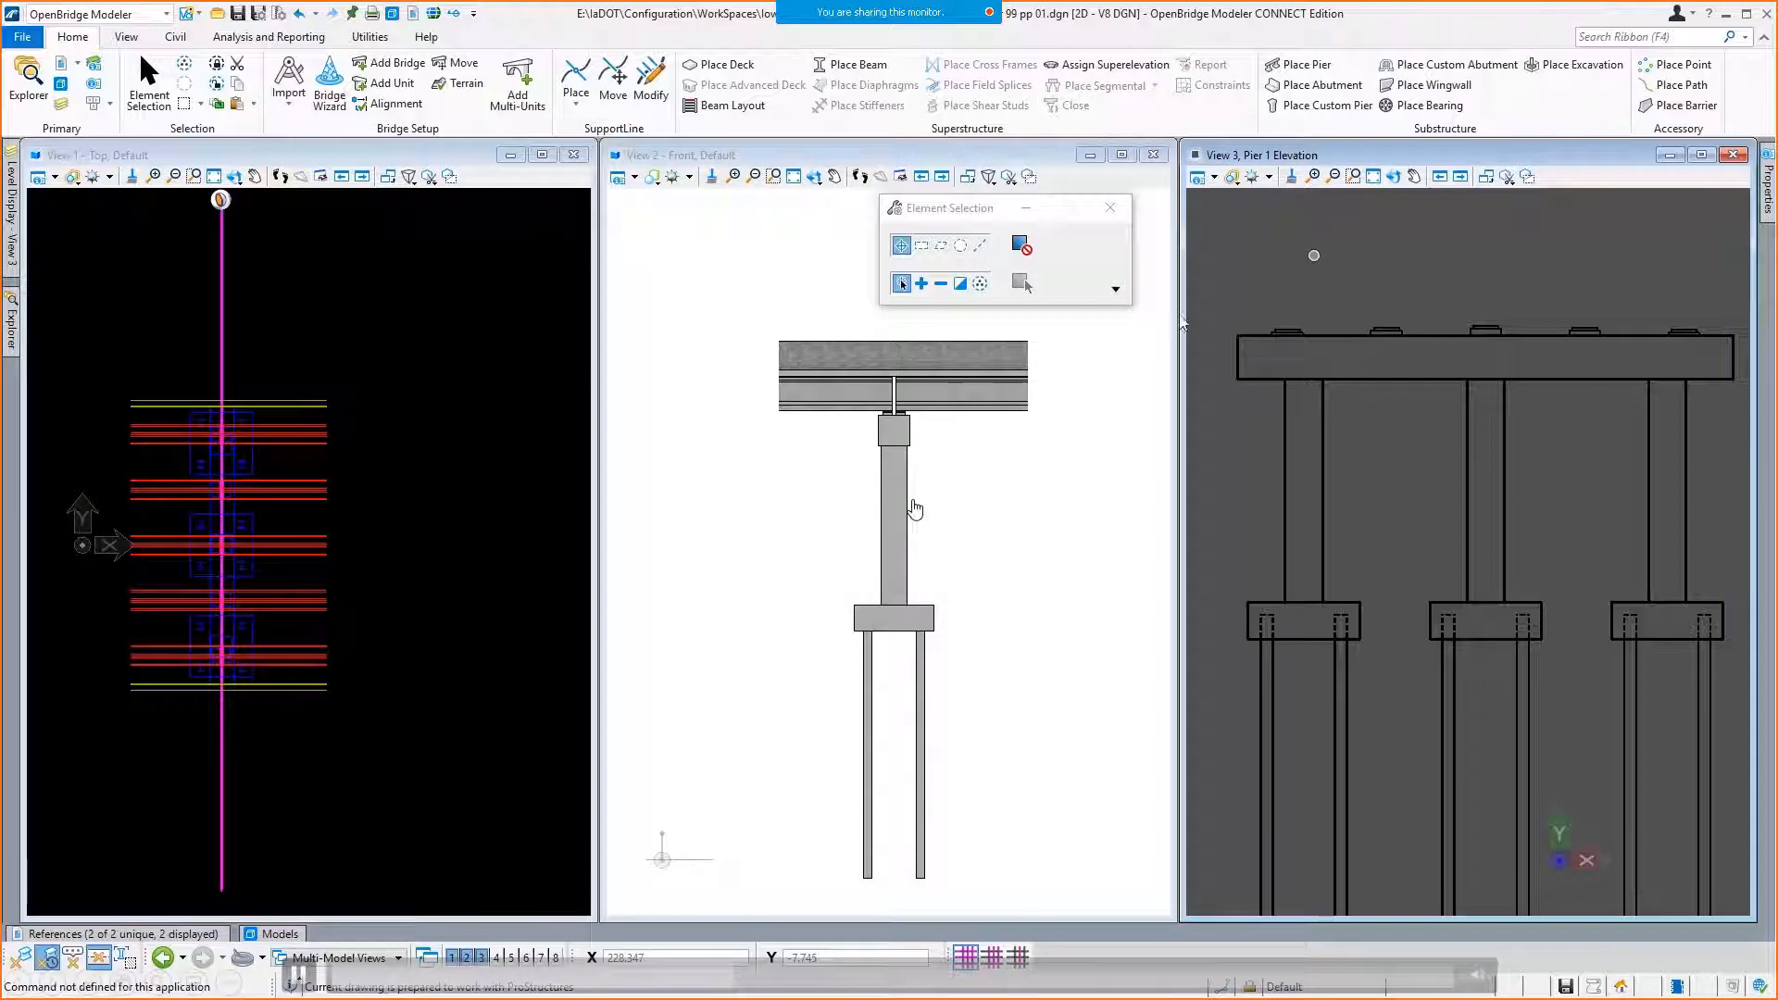
pyautogui.click(165, 933)
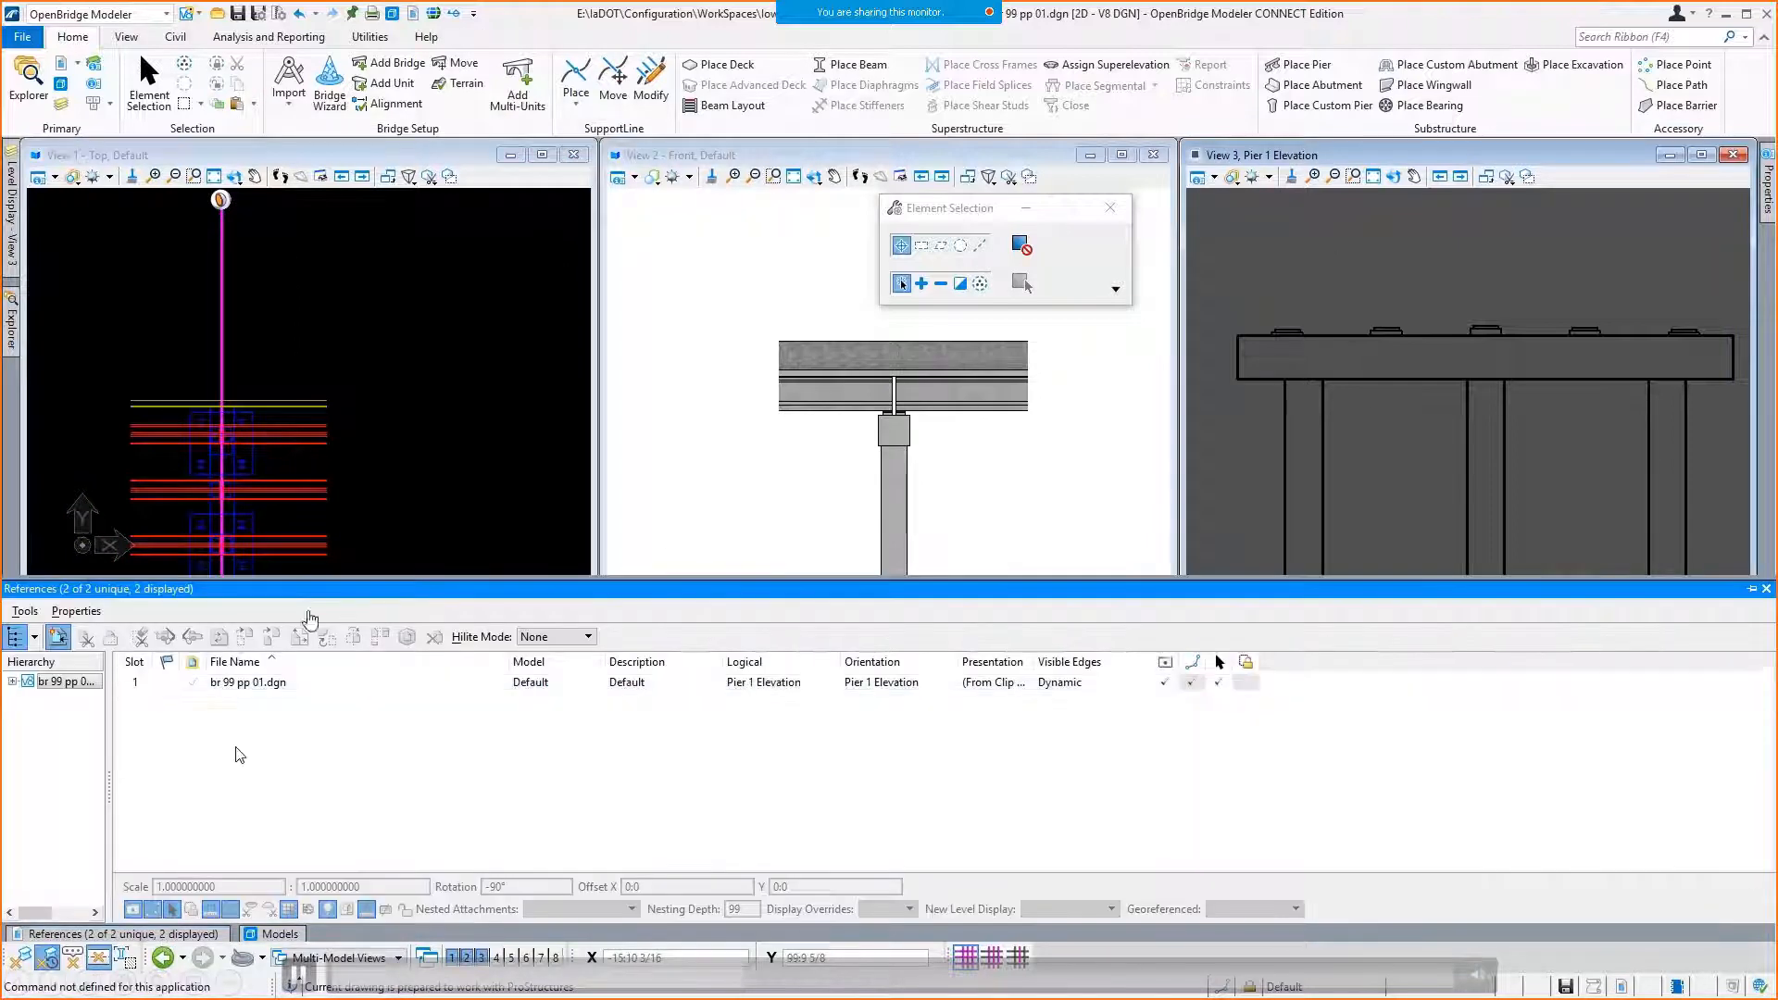
pyautogui.click(1015, 687)
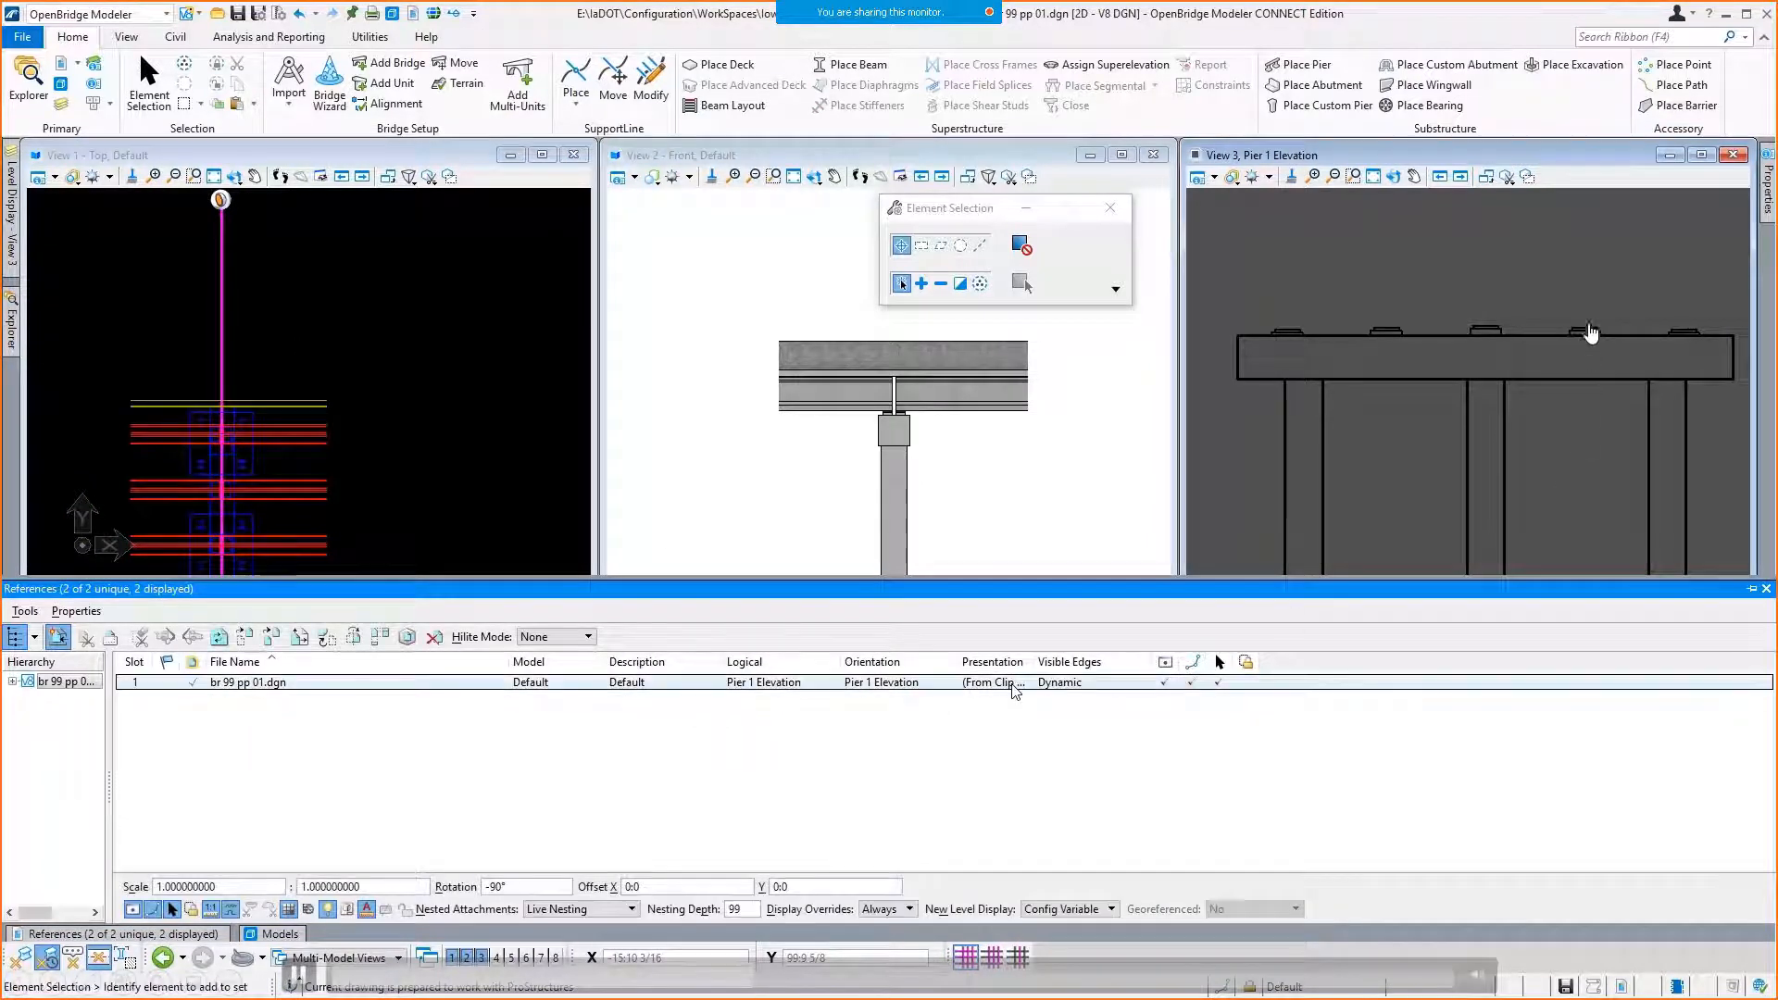
pyautogui.click(1017, 684)
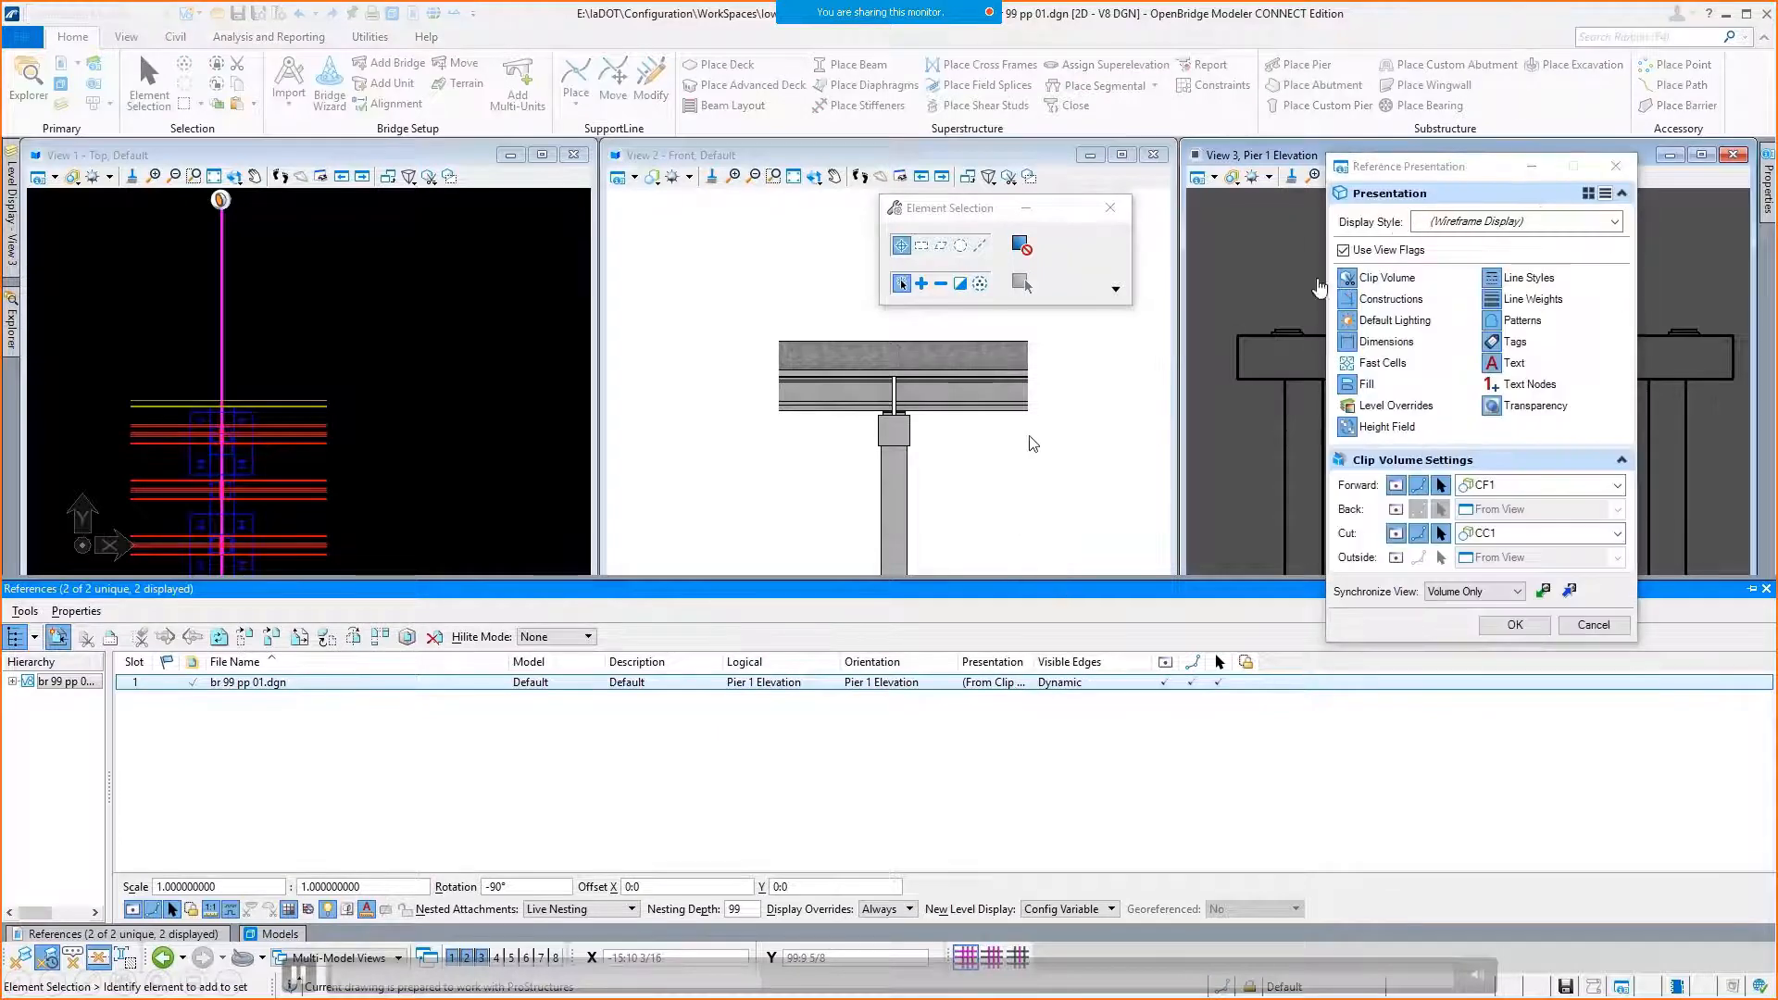
pyautogui.click(979, 682)
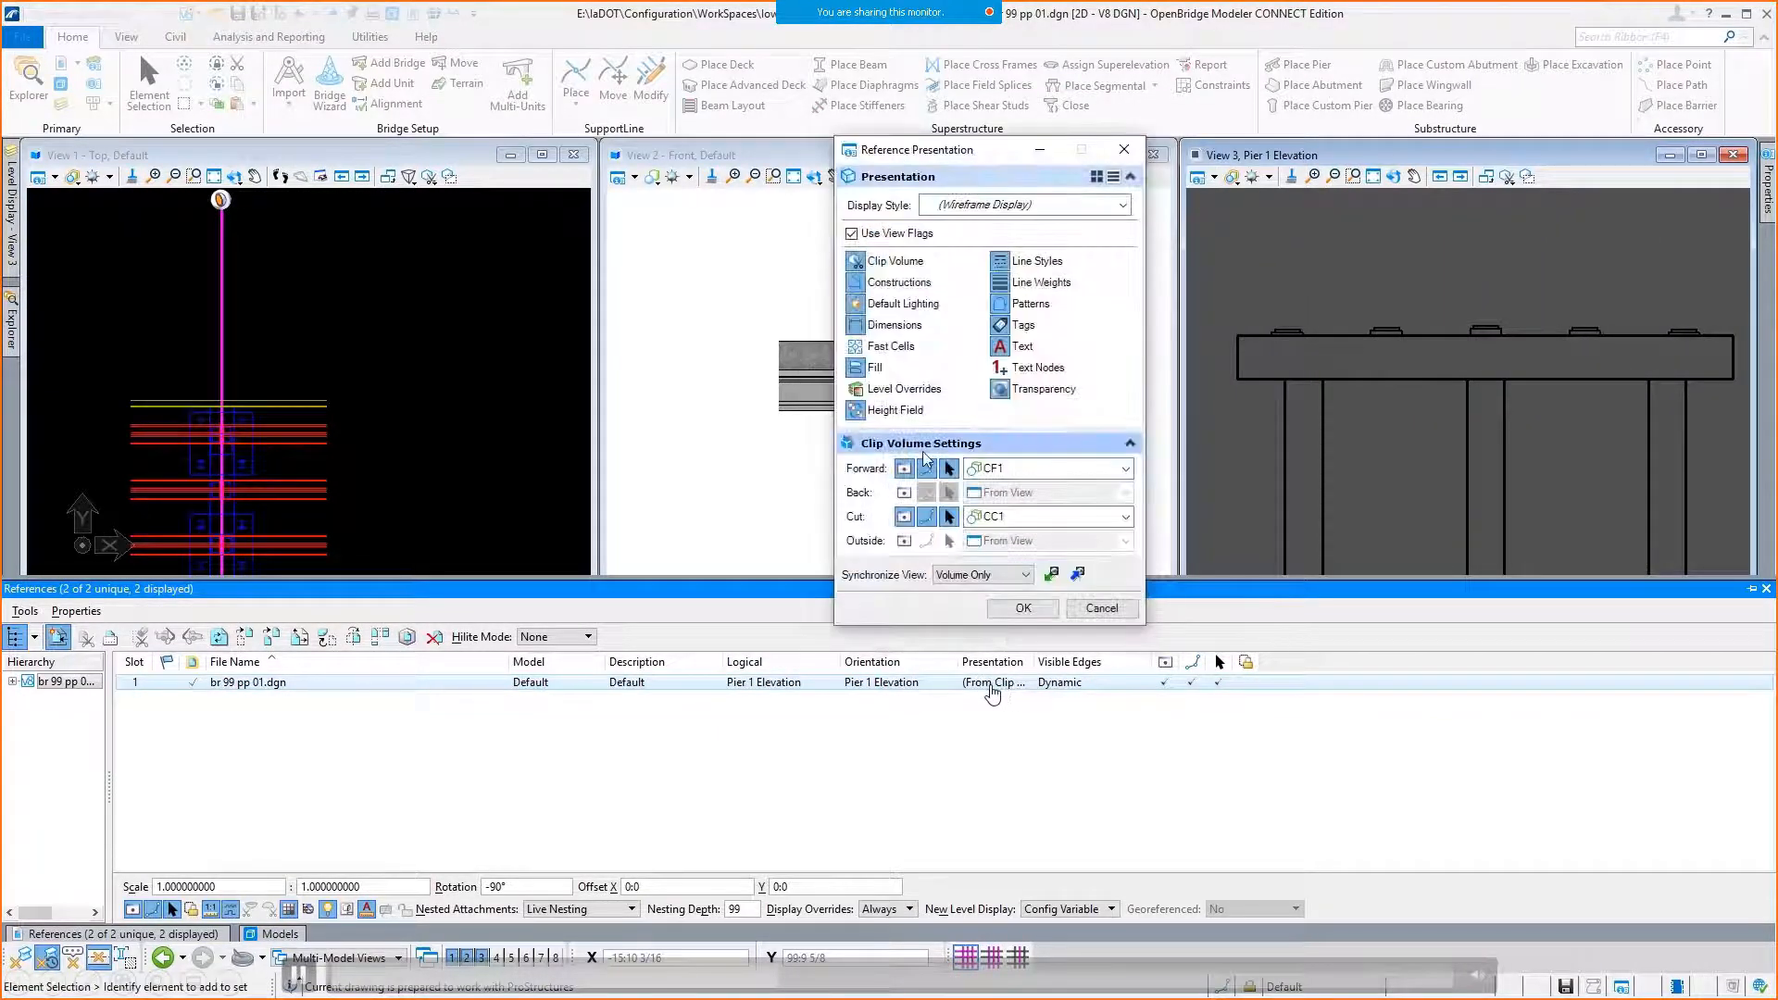
pyautogui.click(1035, 609)
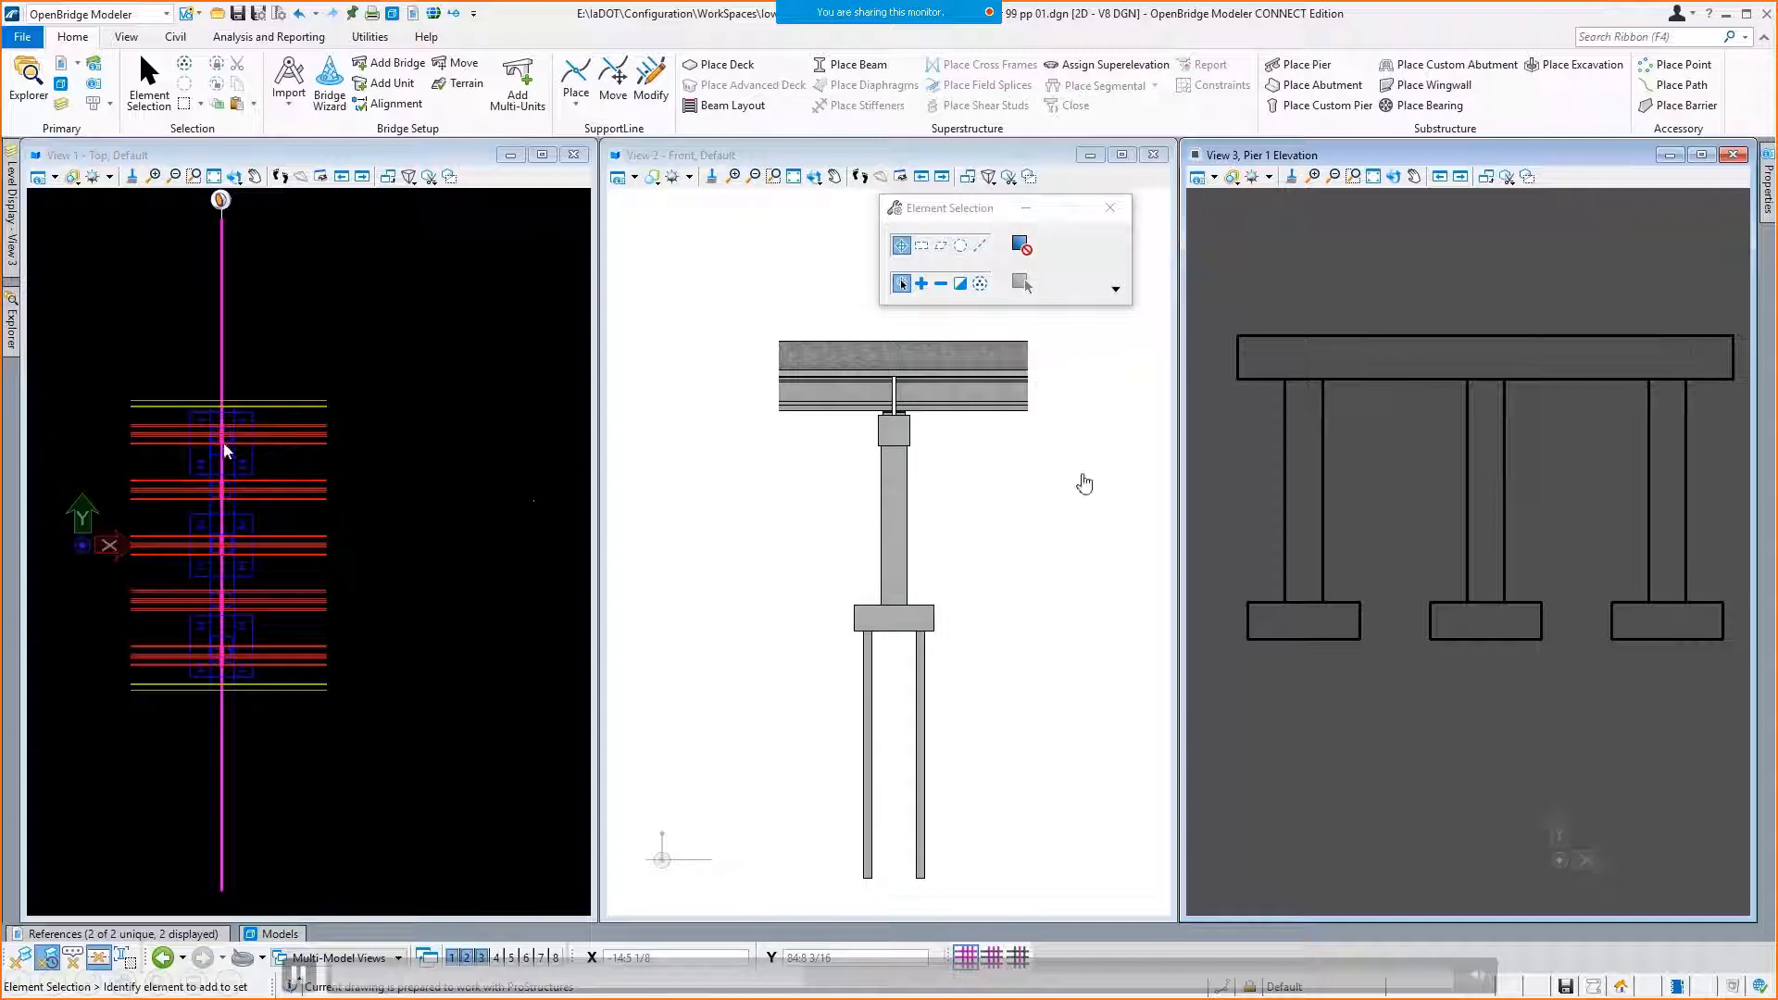
# Examine where the Pier 1 Elevation section callout cuts through the pier, beams and bearings in the top and front views.
pyautogui.scroll(5, 229, 486)
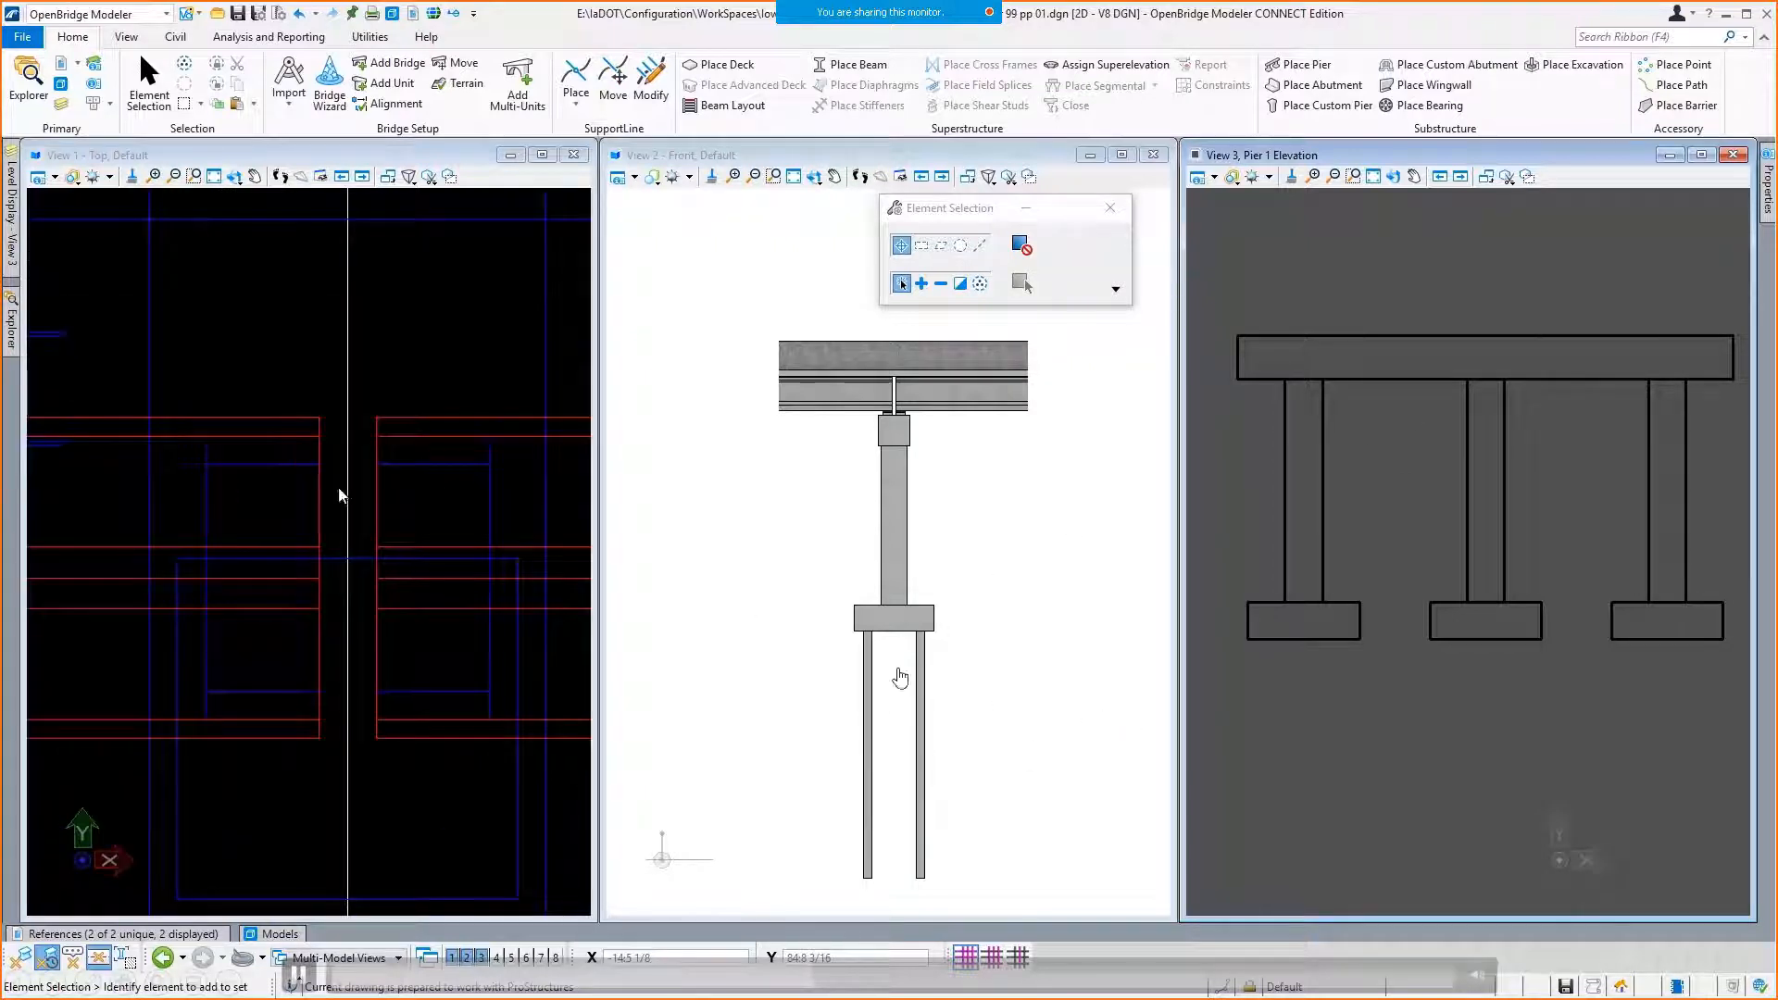
pyautogui.scroll(-5, 347, 508)
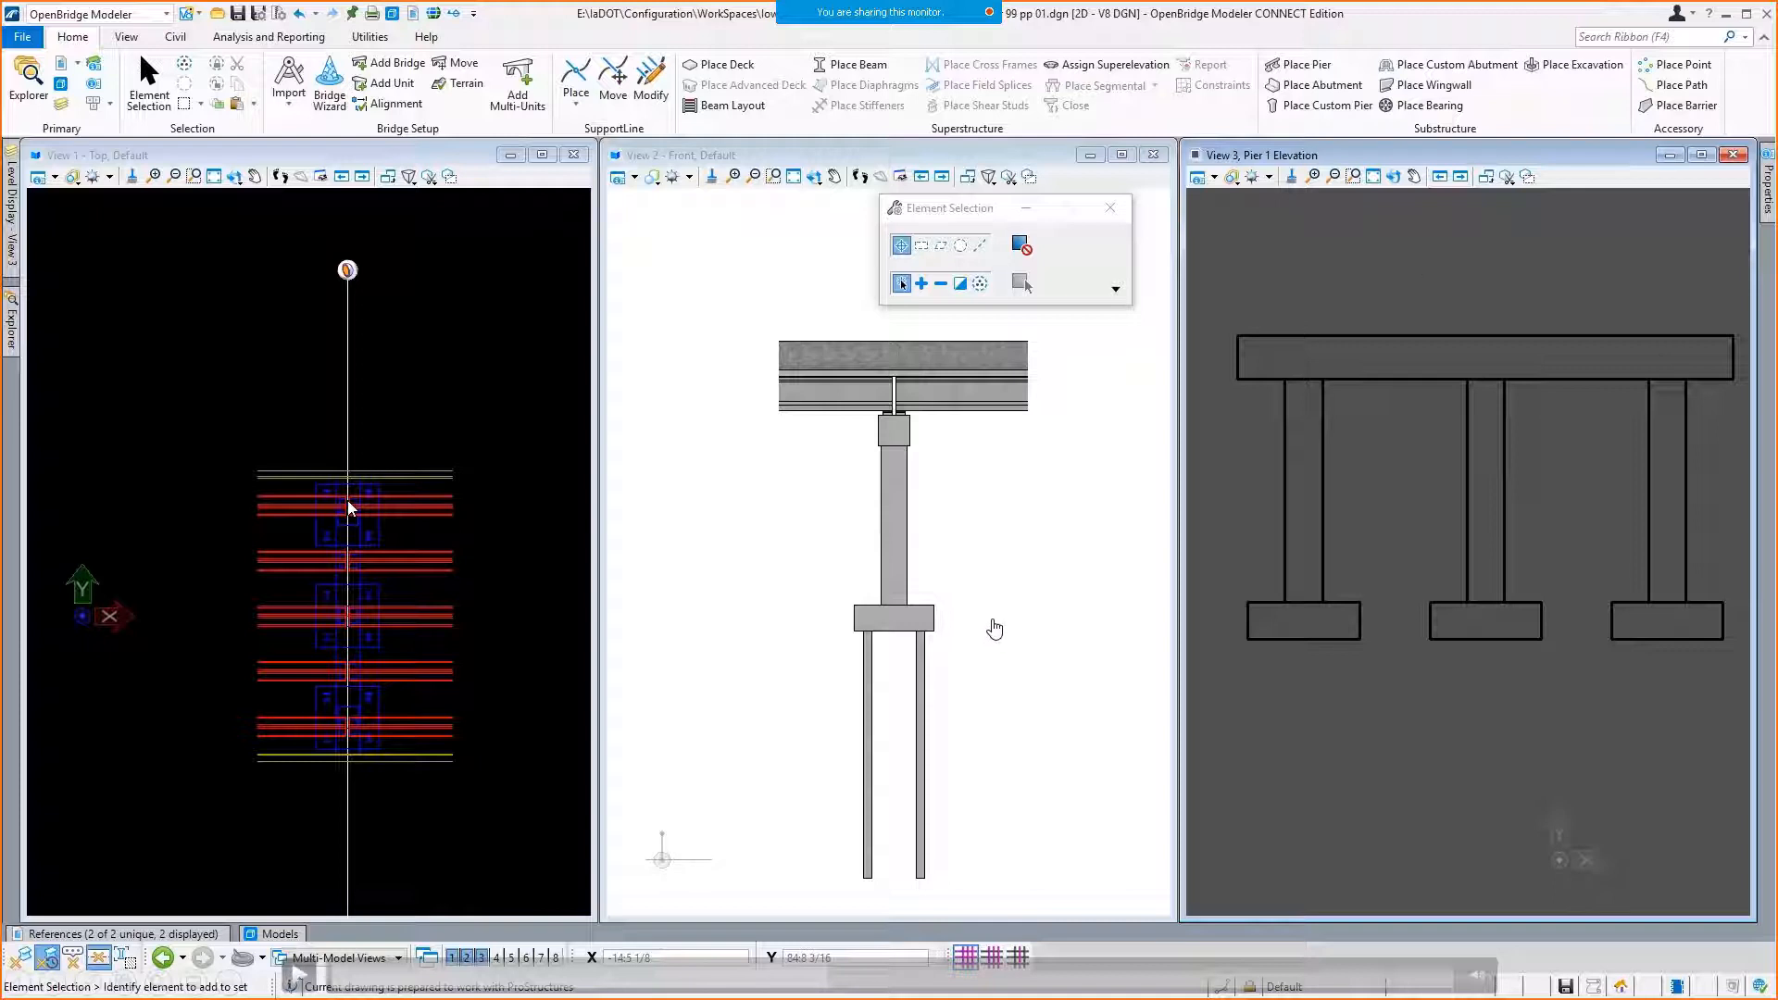
pyautogui.scroll(-2, 350, 508)
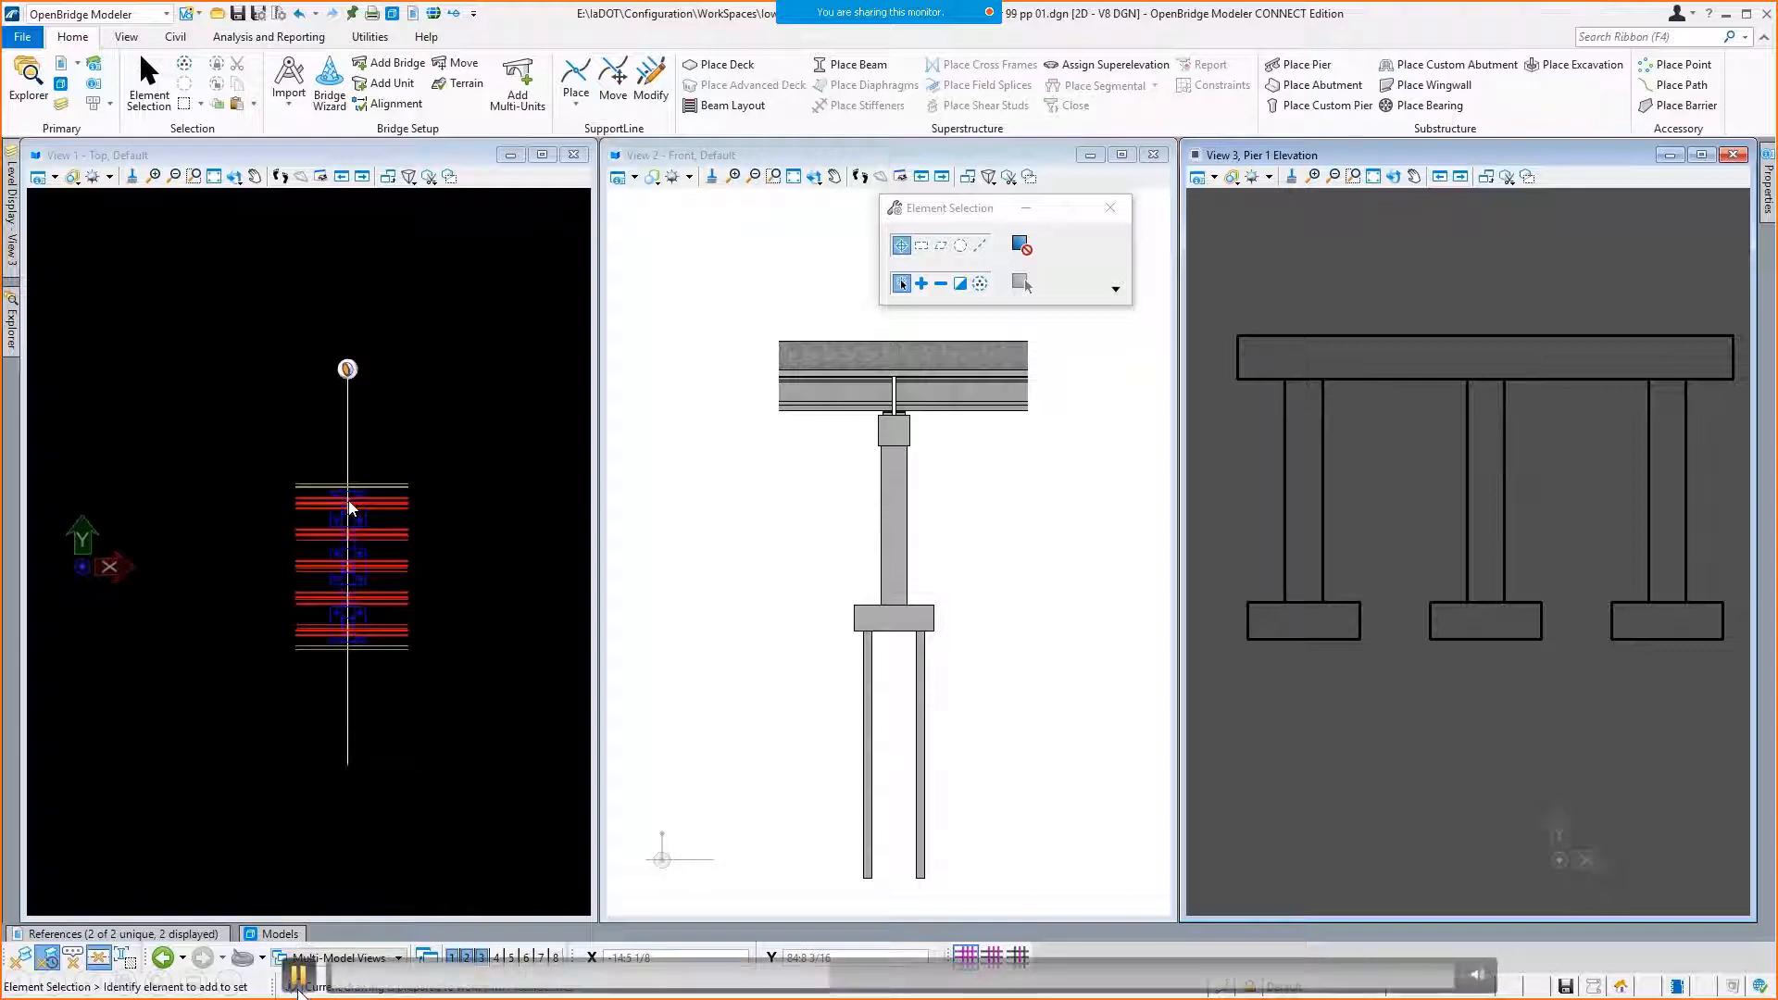
pyautogui.click(349, 407)
pyautogui.click(895, 406)
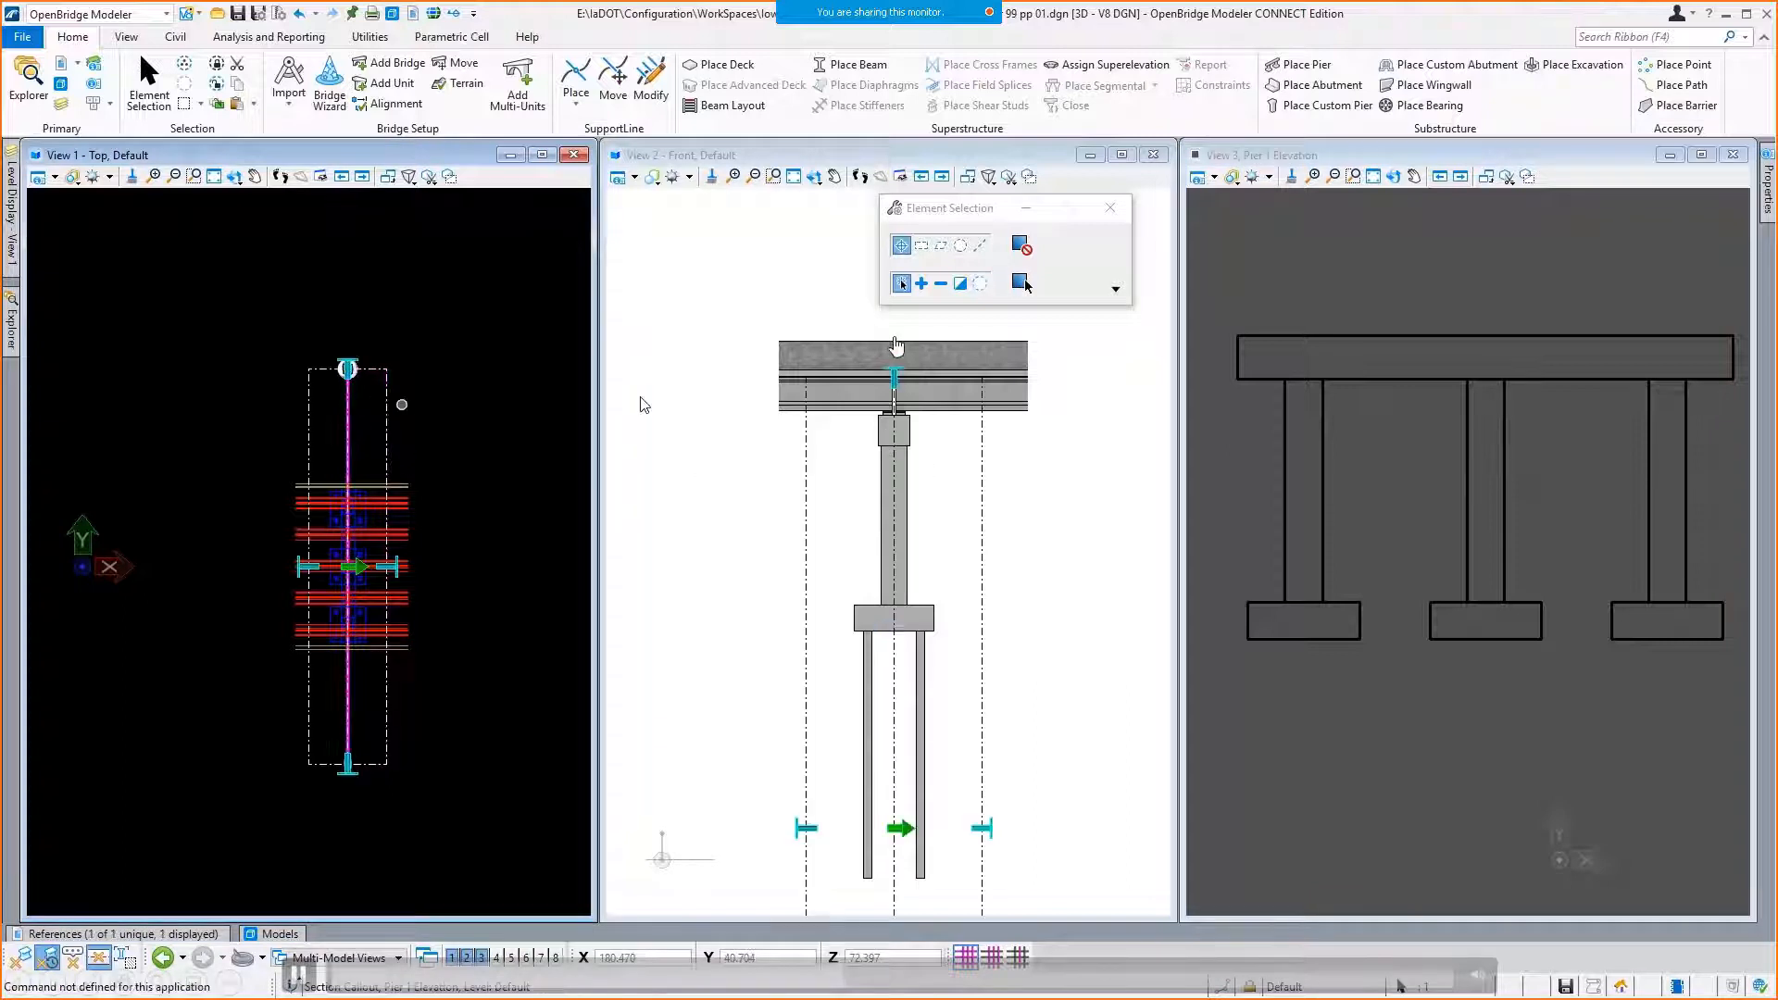
pyautogui.scroll(2, 898, 411)
pyautogui.scroll(3, 897, 412)
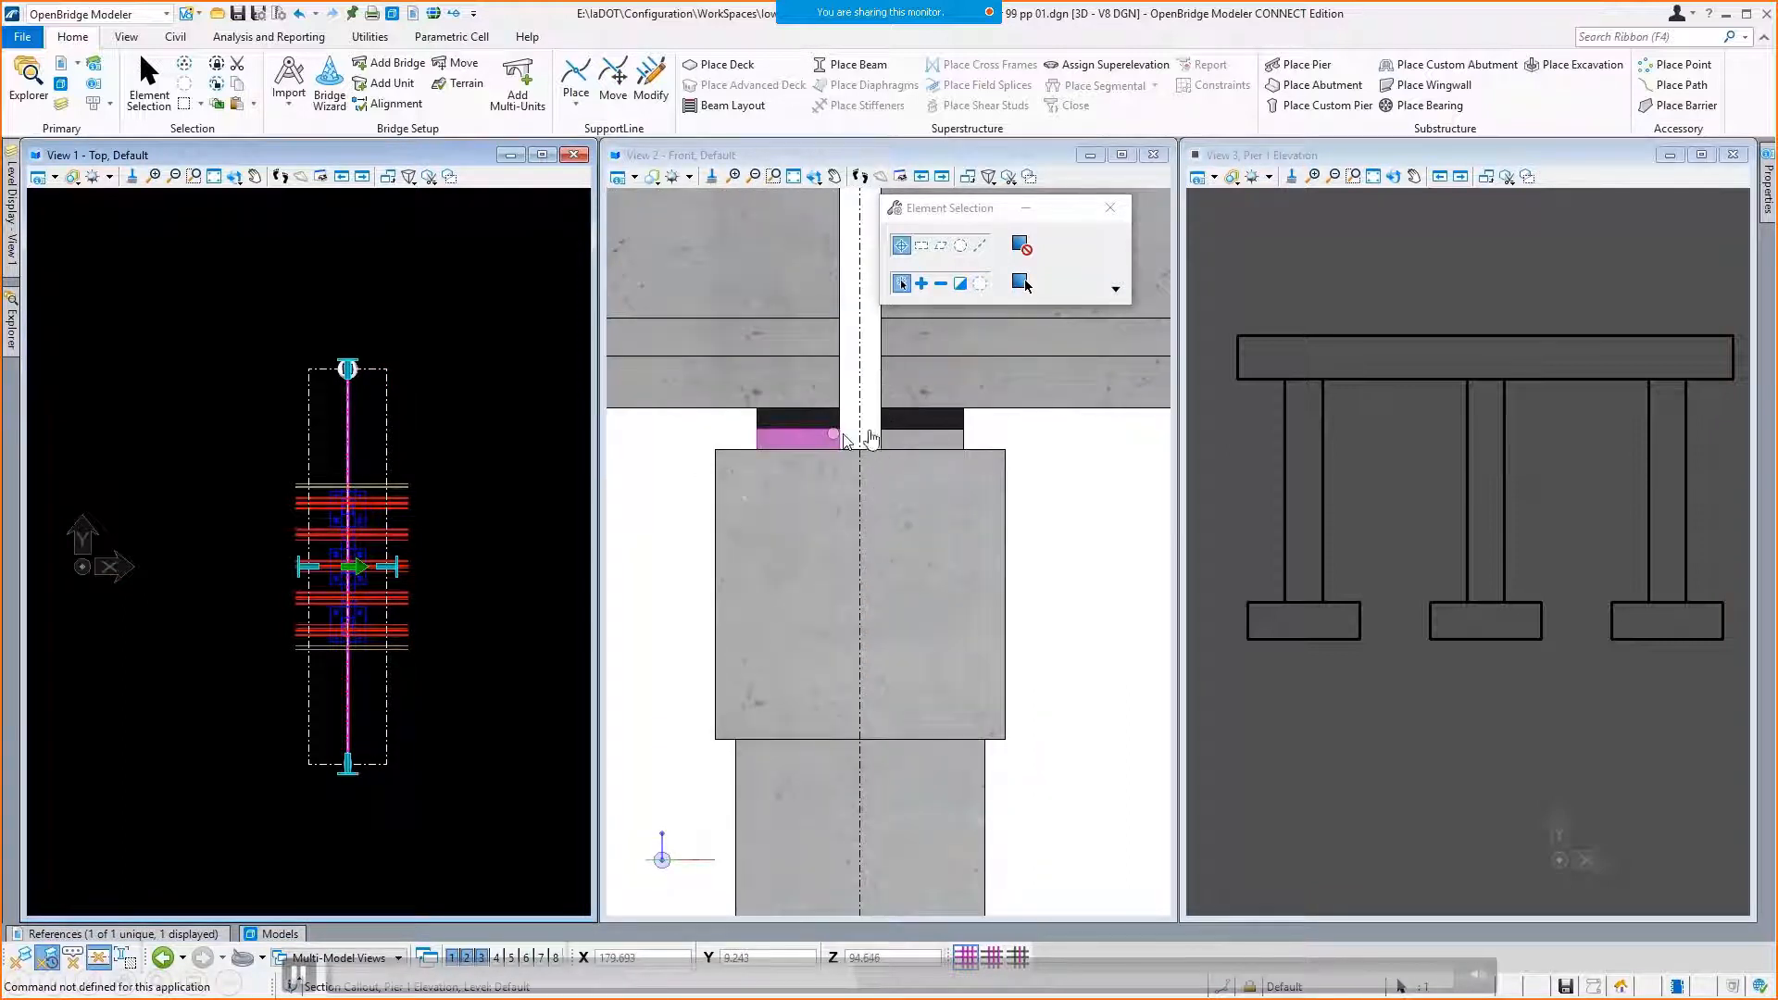
pyautogui.scroll(-5, 915, 435)
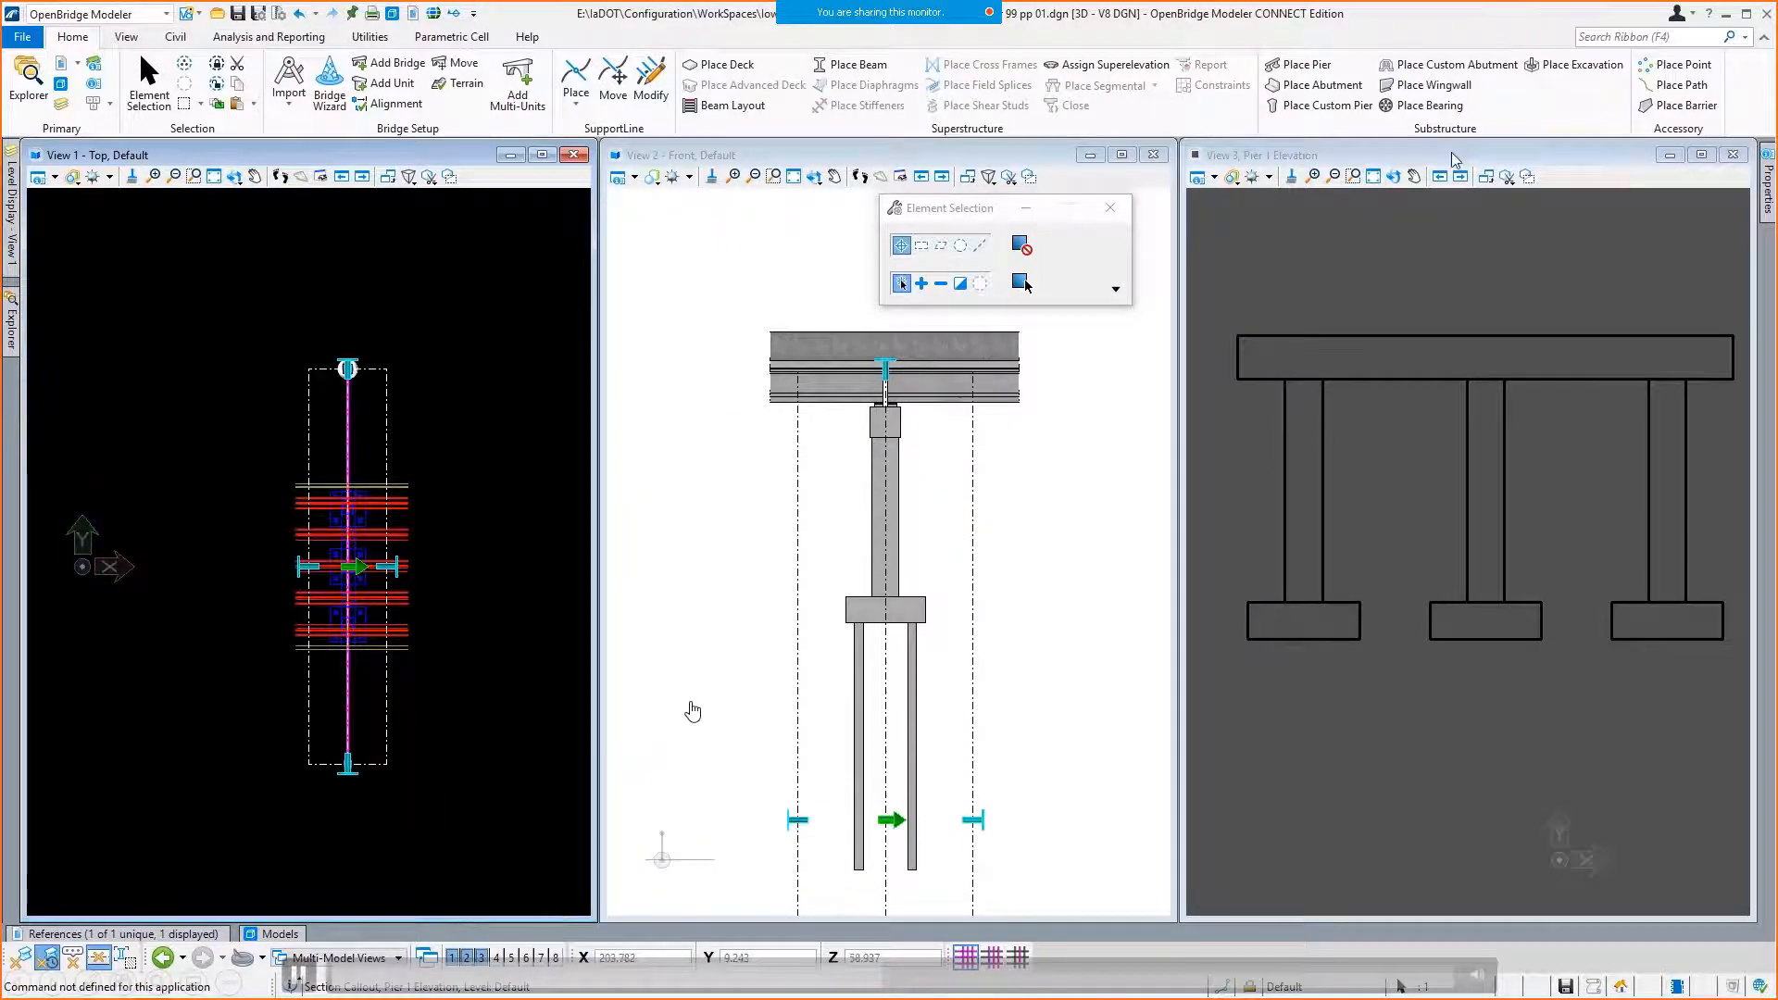
# Turn the Forward clip volume display back on for the br 99 pp 01.dgn reference in the Pier 1 Elevation view.
pyautogui.click(1543, 233)
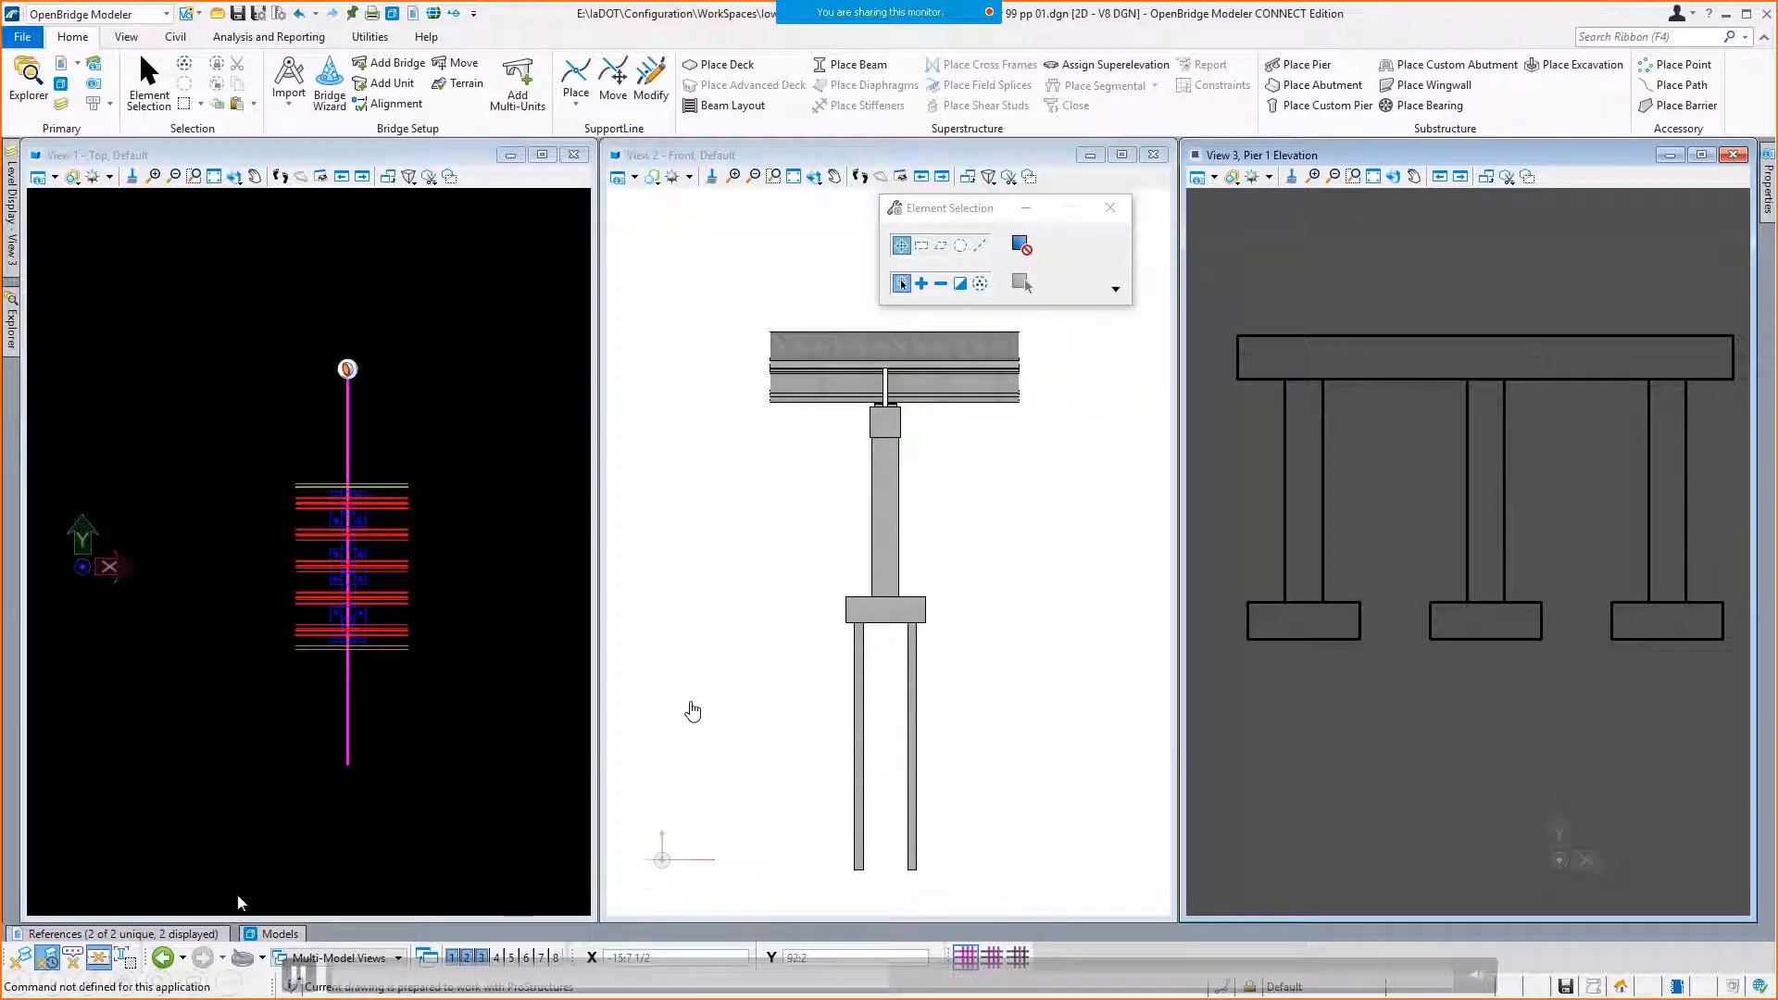
pyautogui.click(206, 936)
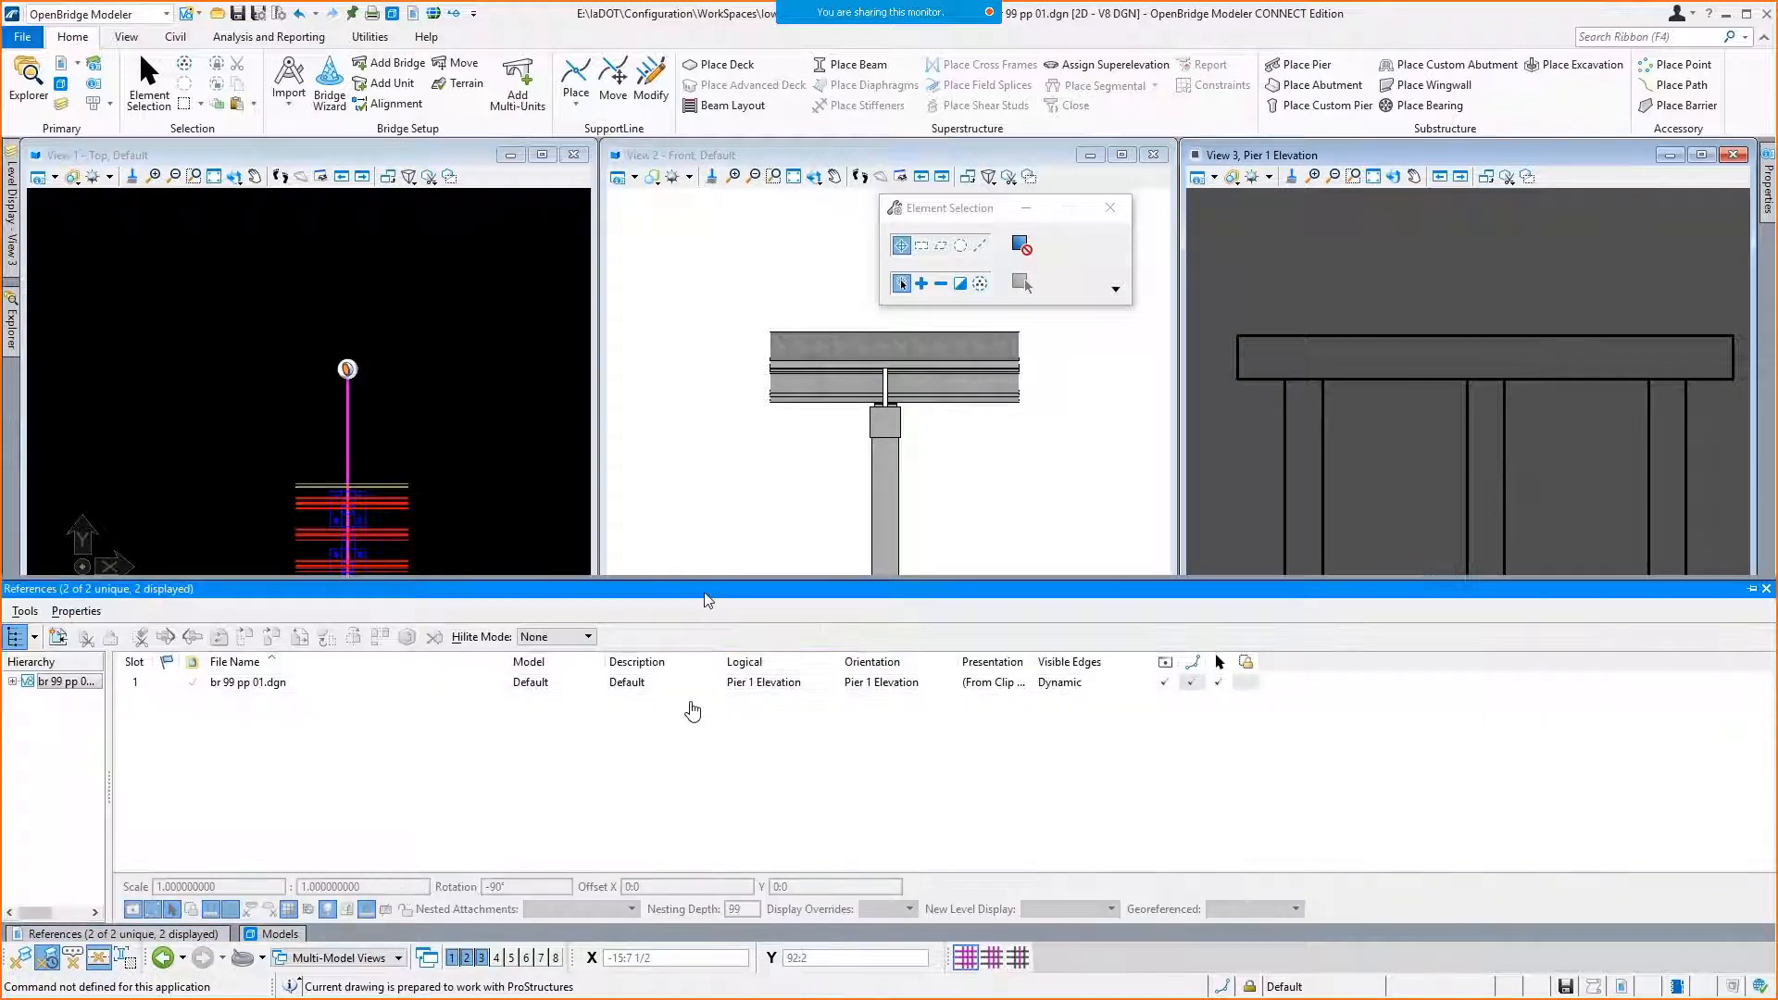
pyautogui.moveTo(705, 716); pyautogui.dragTo(705, 718)
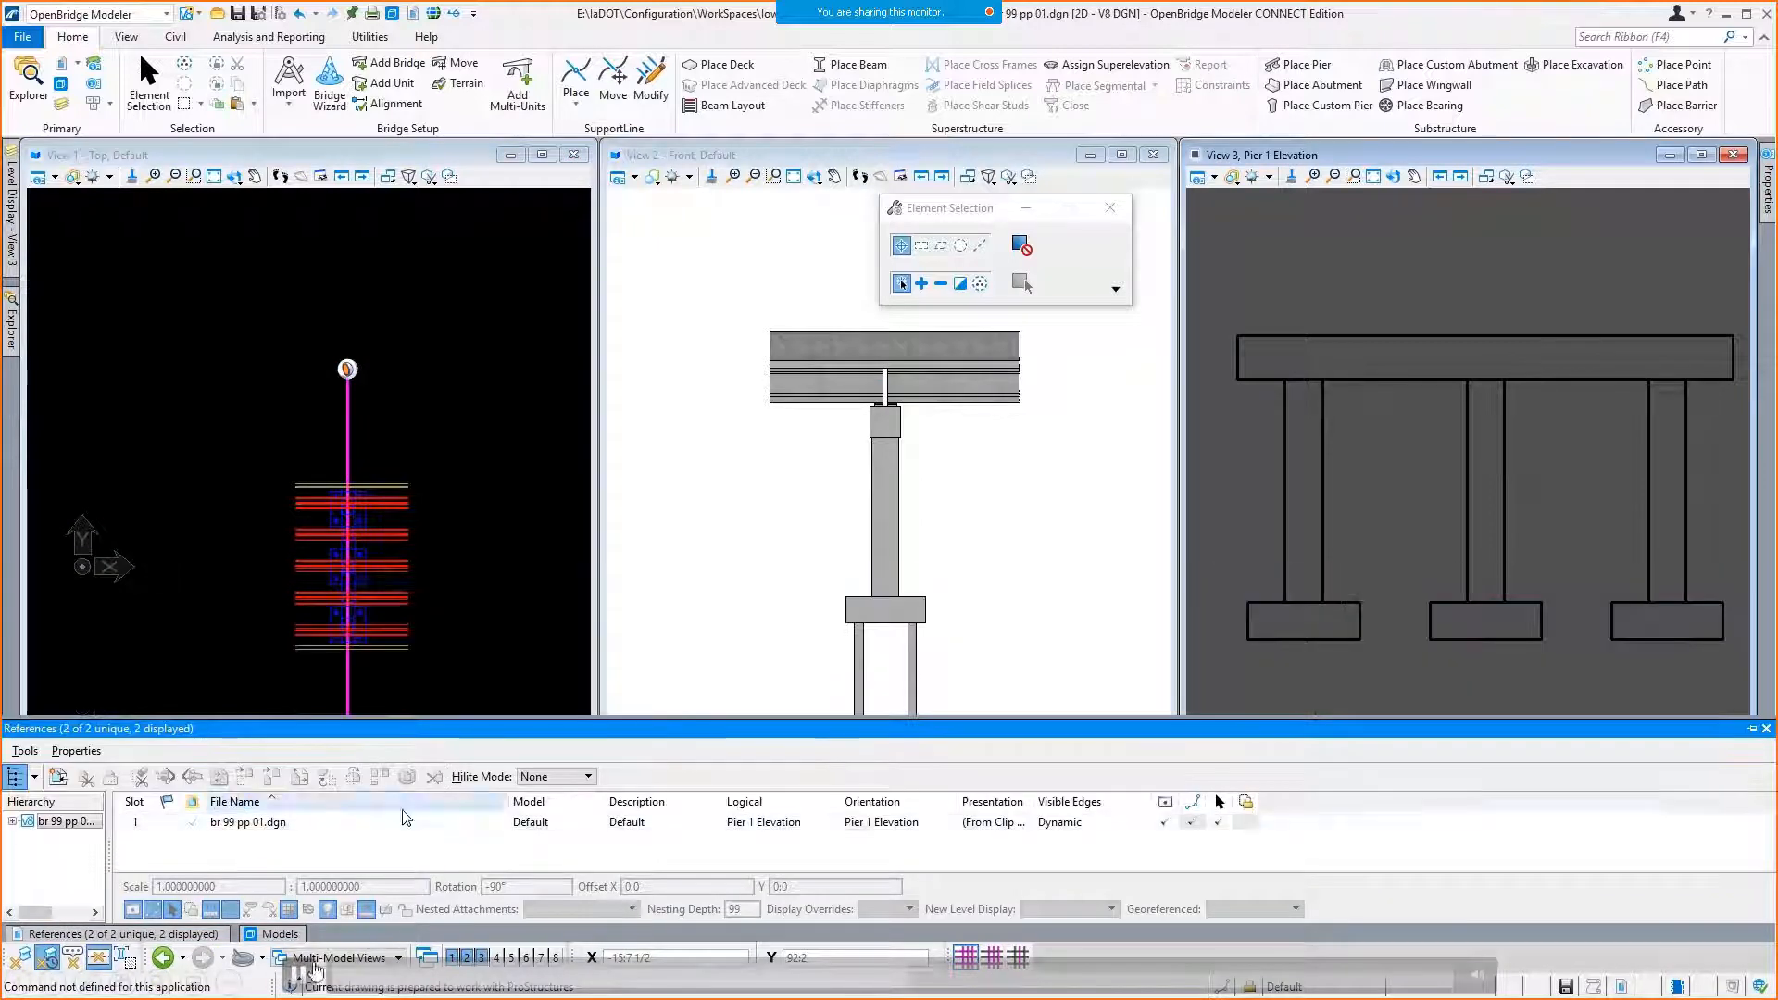
pyautogui.click(989, 822)
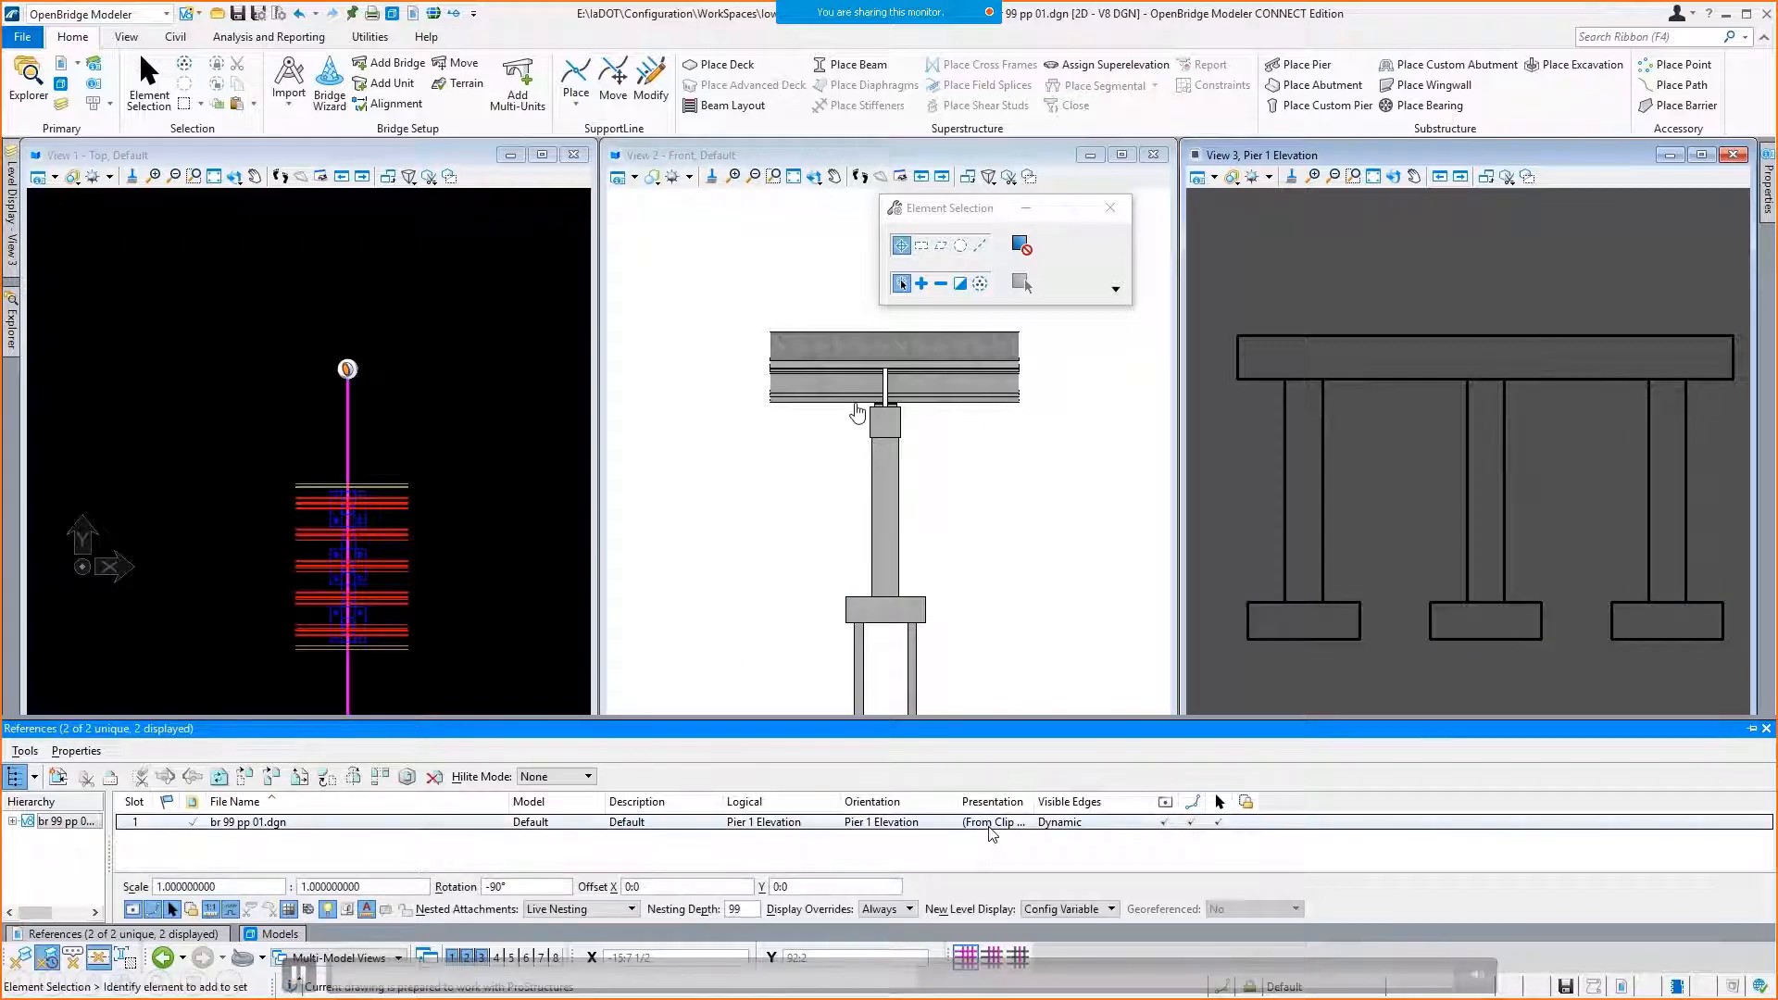
pyautogui.click(992, 824)
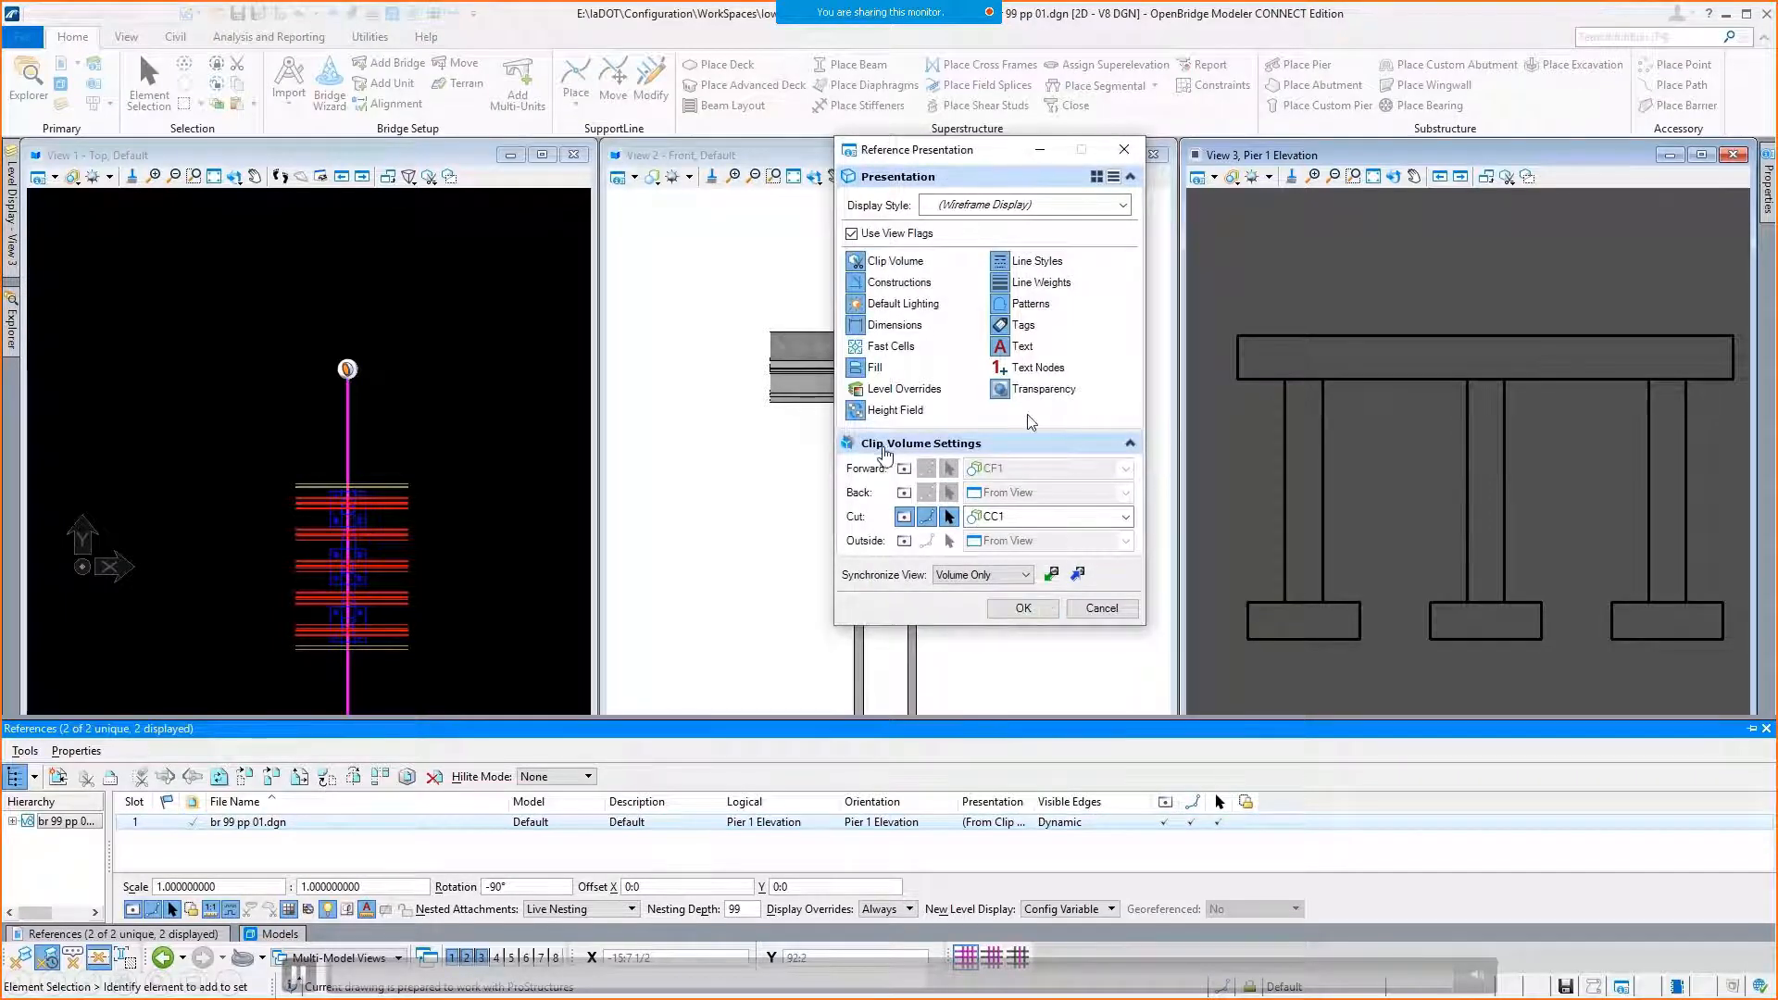
pyautogui.click(907, 470)
pyautogui.click(1023, 608)
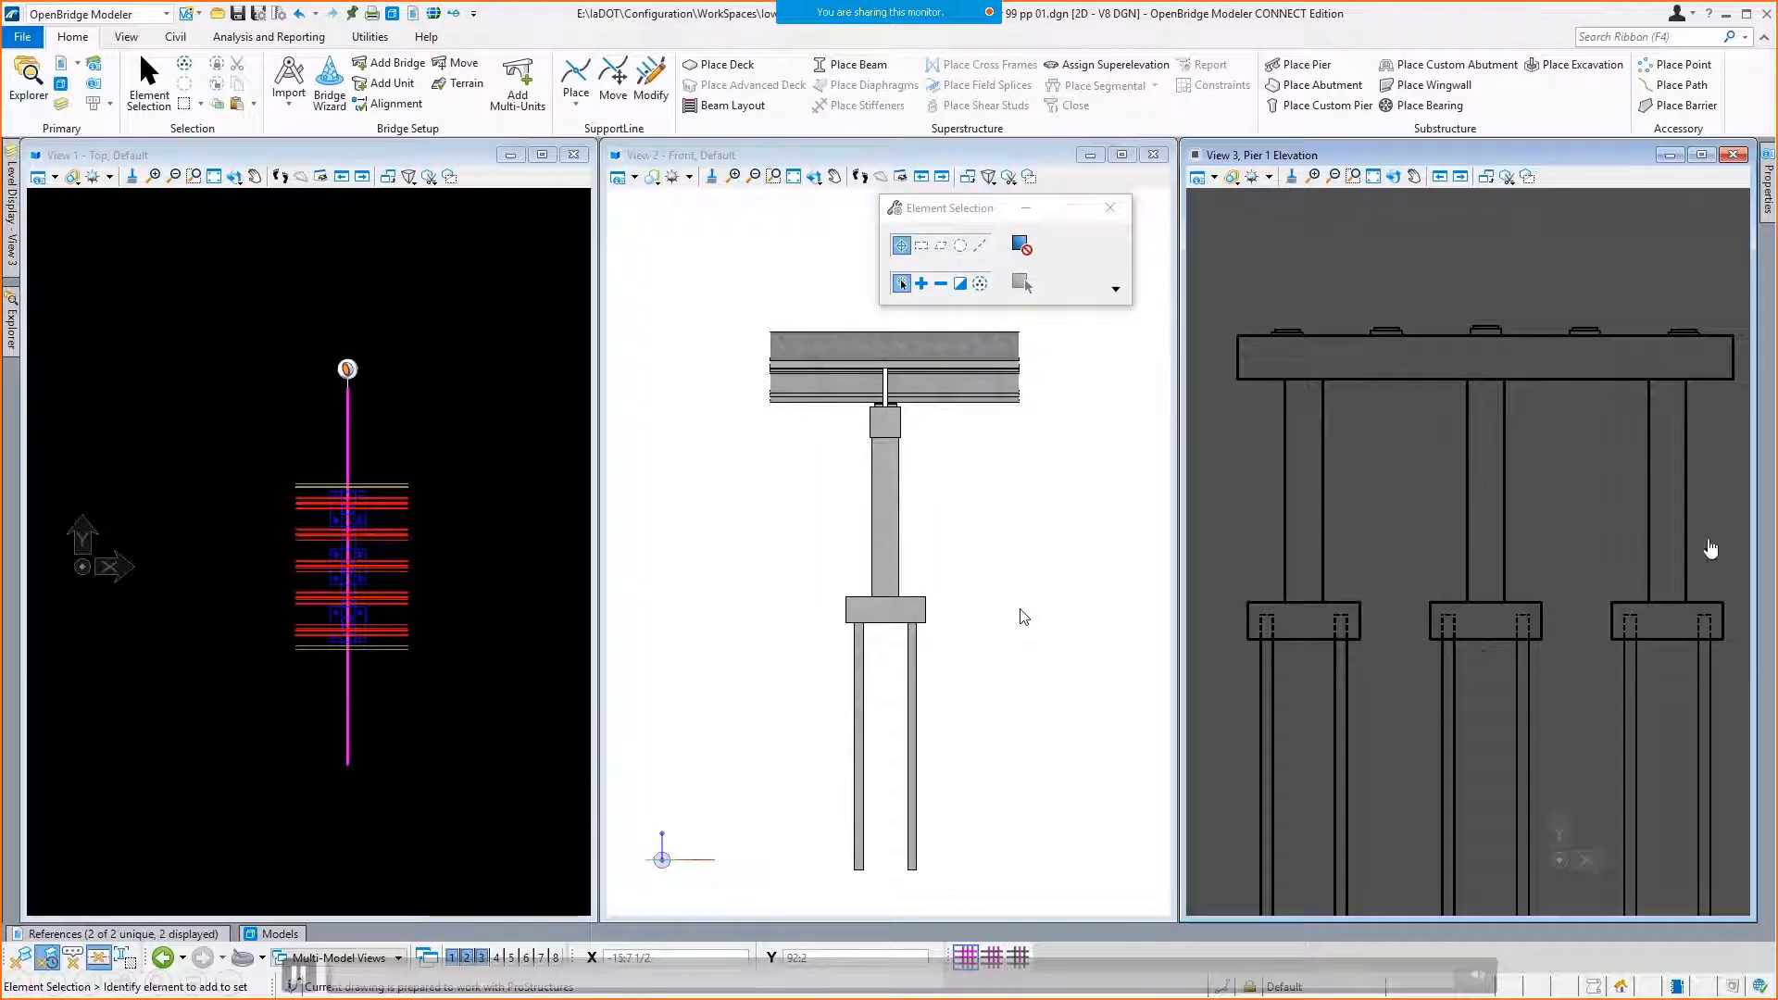
# Copy the CC1 display style and name the copy CC2.
pyautogui.click(1232, 176)
pyautogui.click(1254, 380)
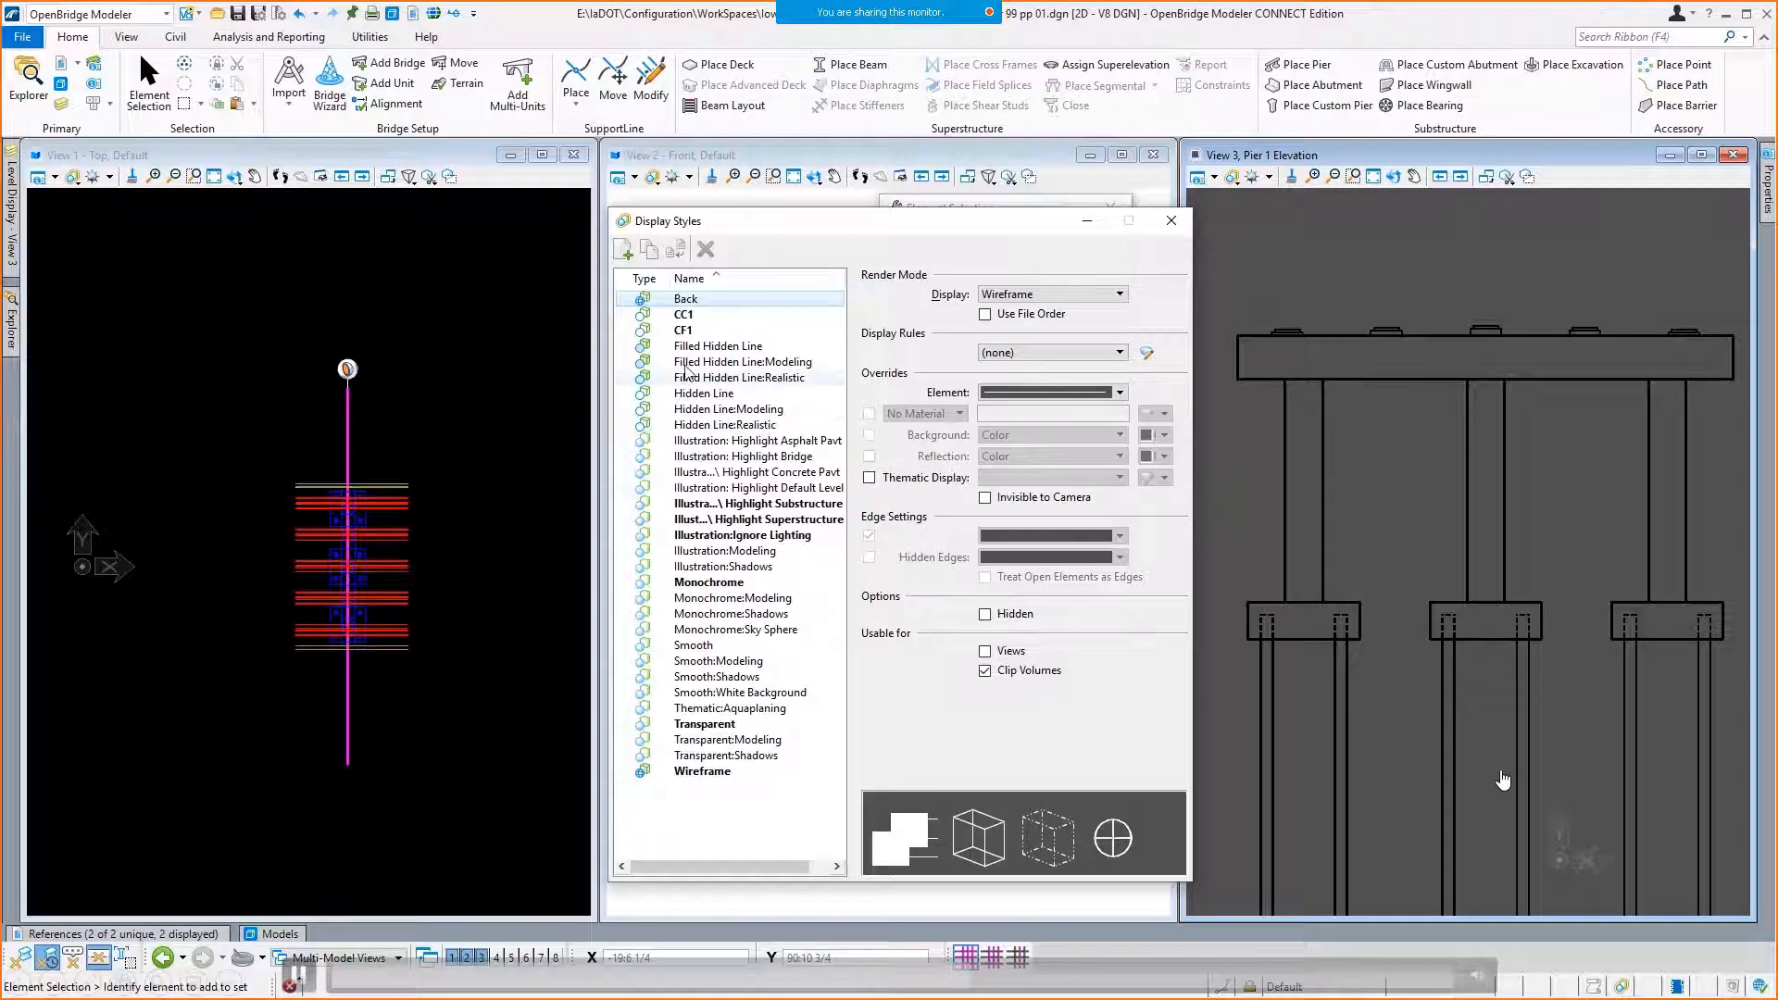
pyautogui.click(715, 318)
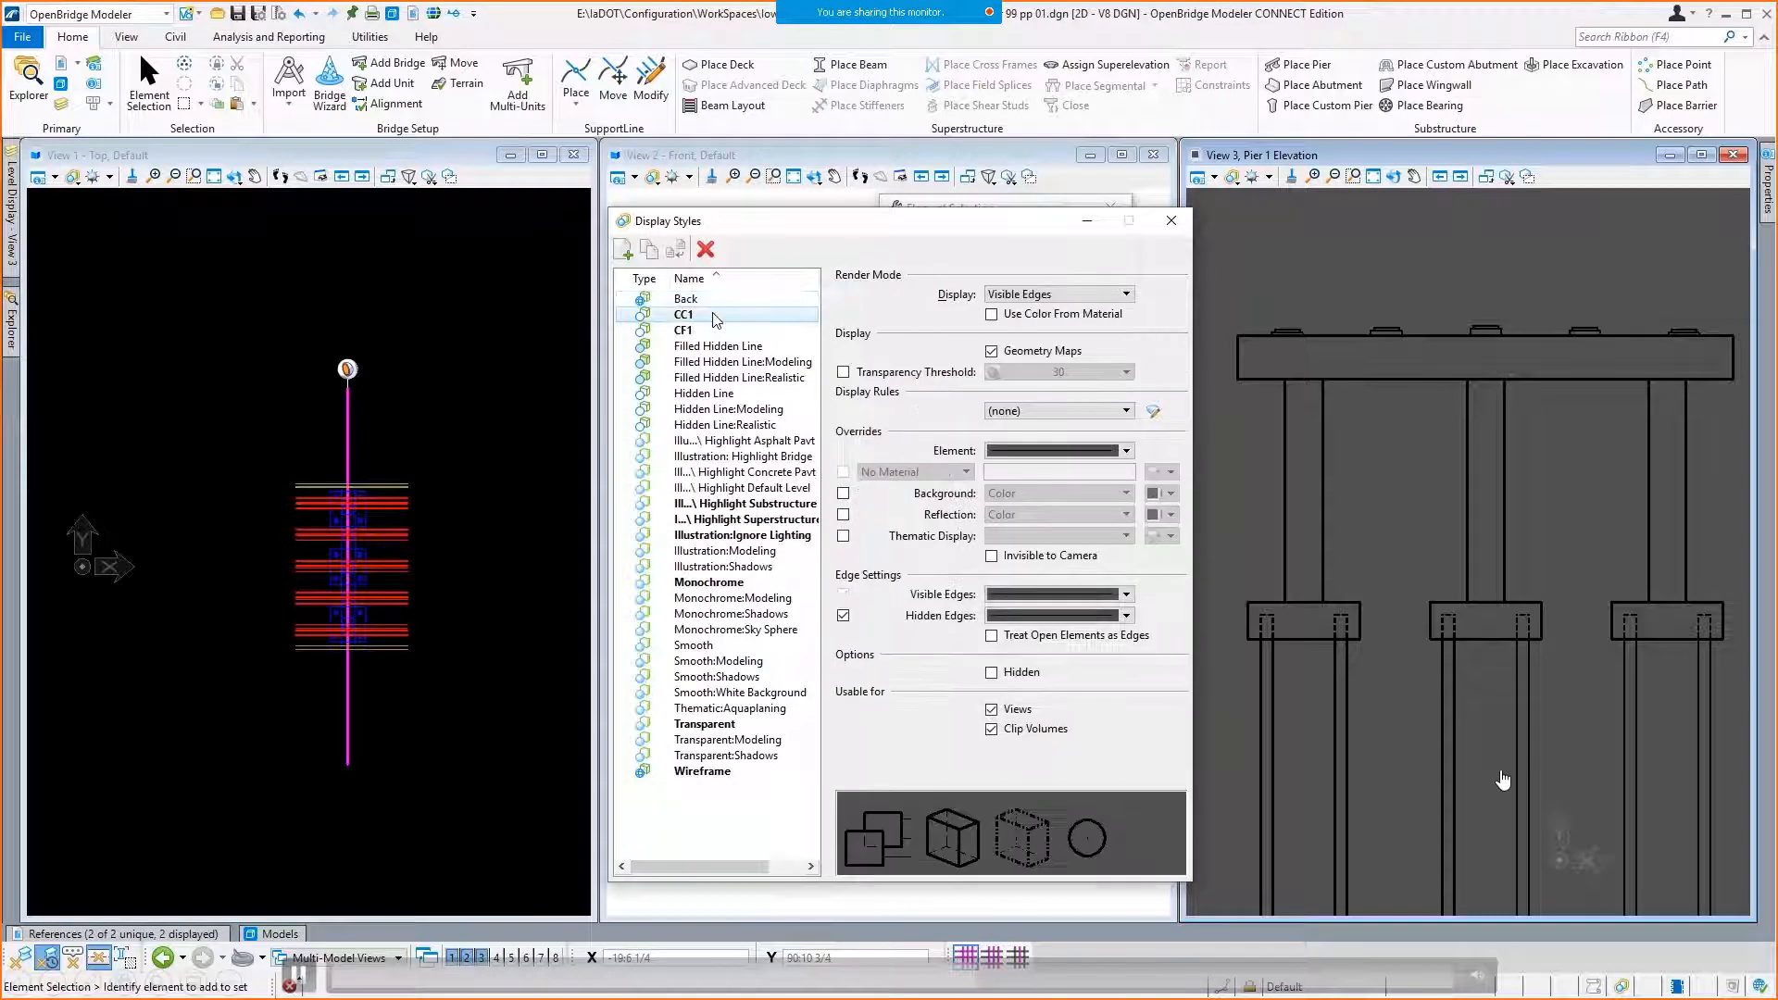
pyautogui.click(648, 250)
pyautogui.click(710, 350)
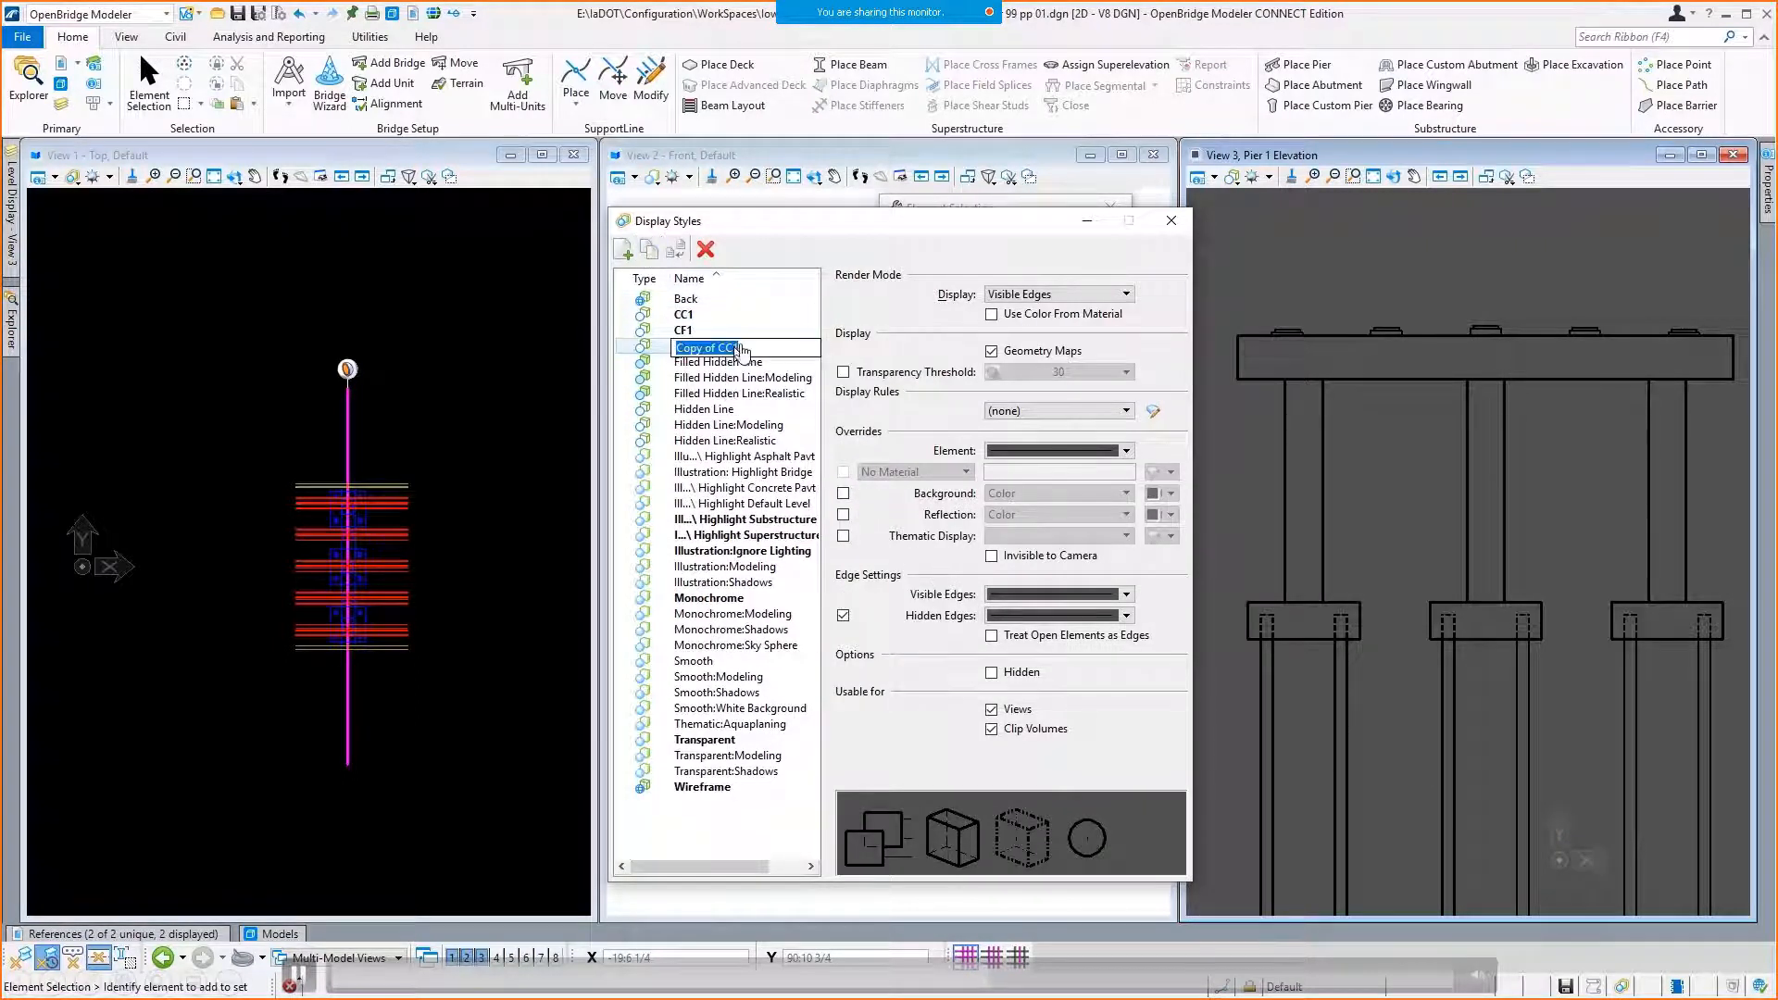
pyautogui.write('CC2')
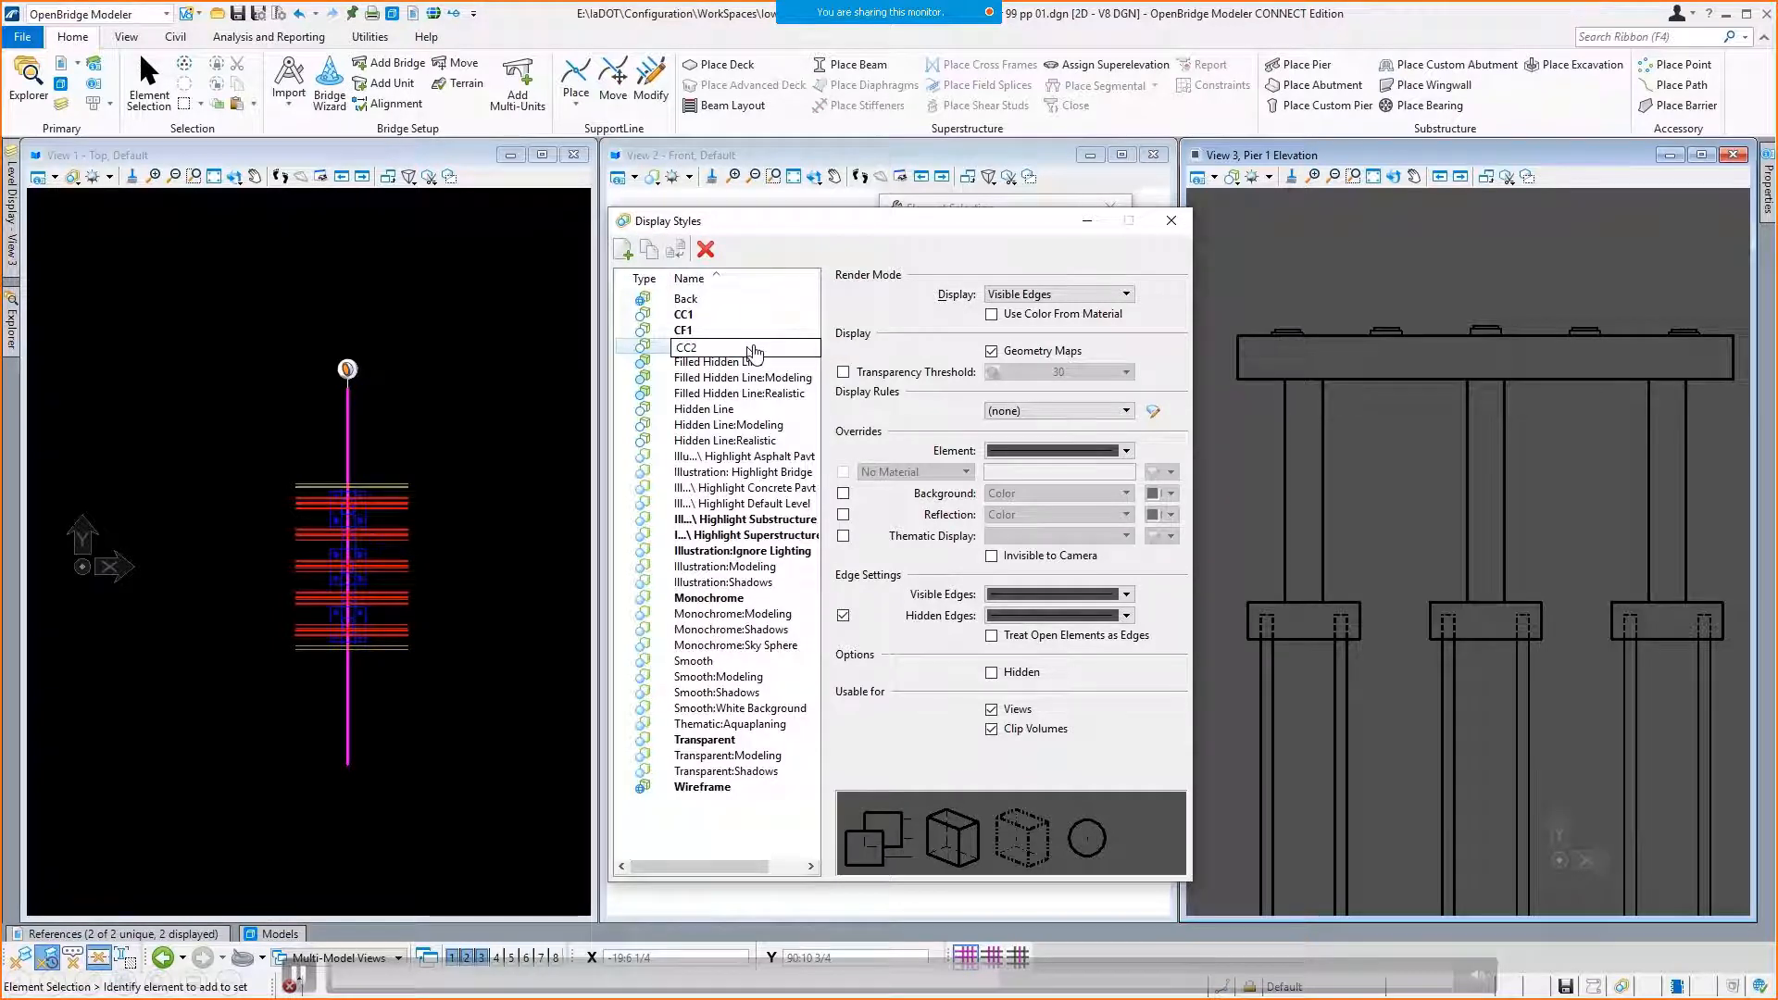
pyautogui.press('Return')
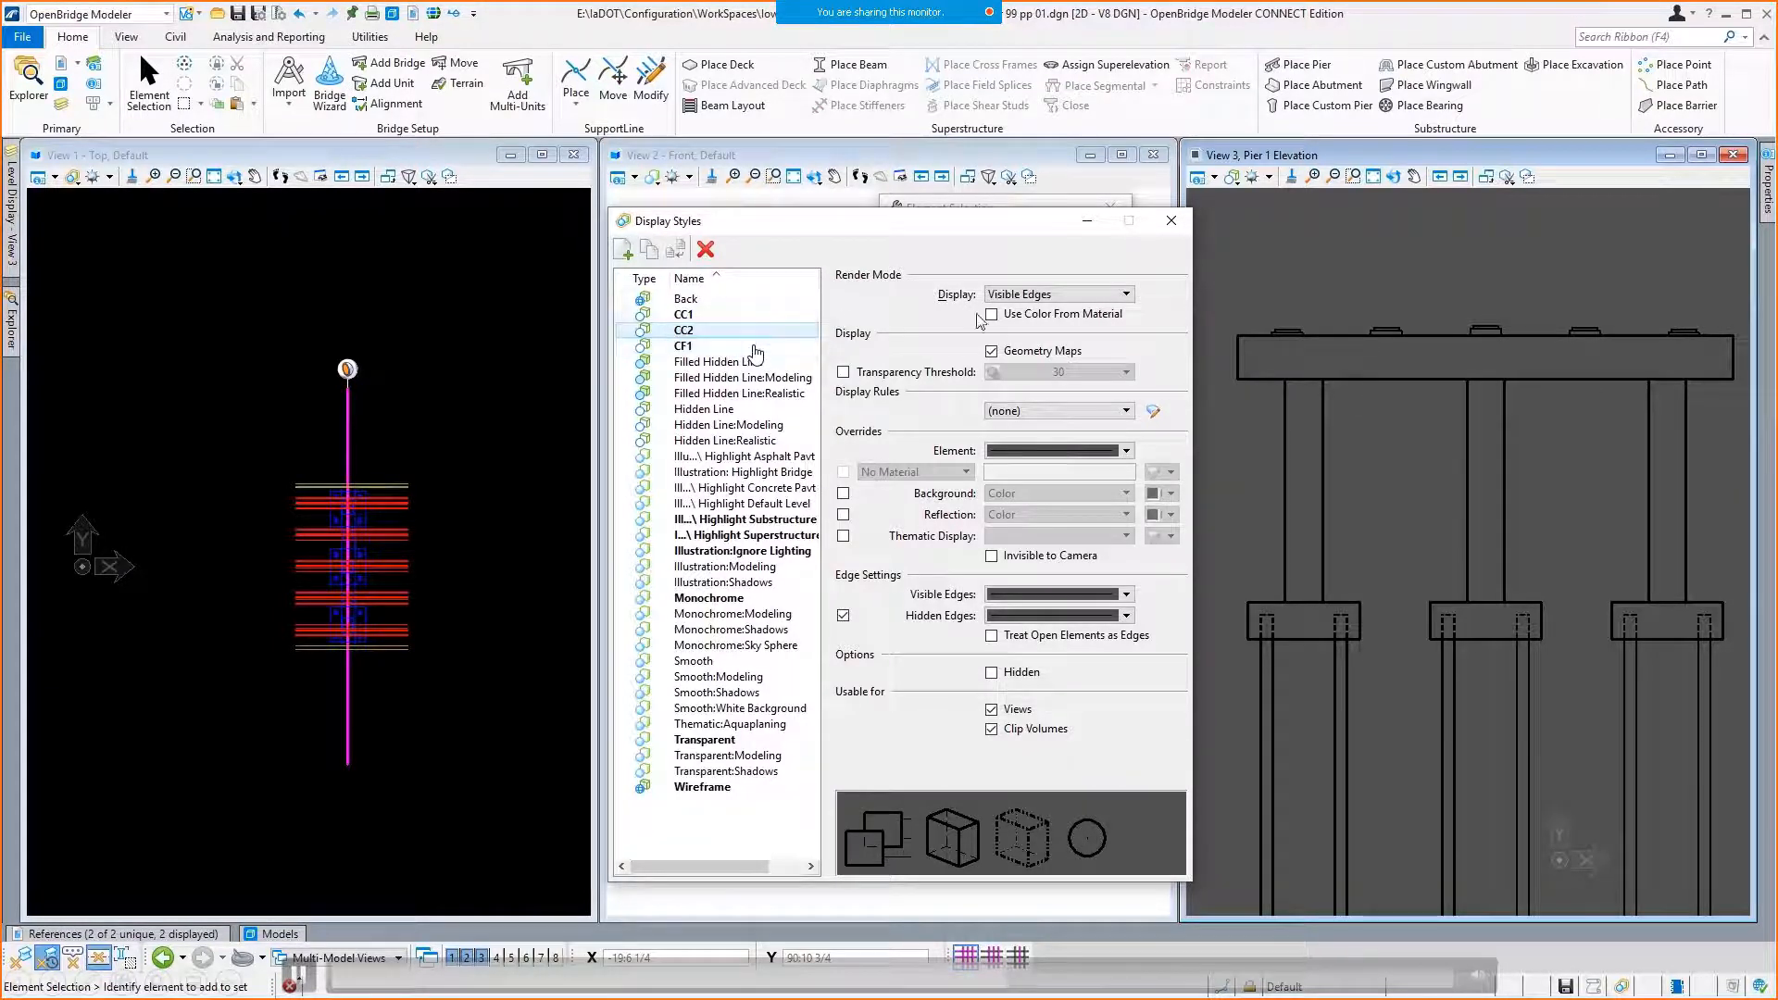
# Set the element color override of the CC2 display style to white, RGB 255, 255, 255.
pyautogui.click(1126, 450)
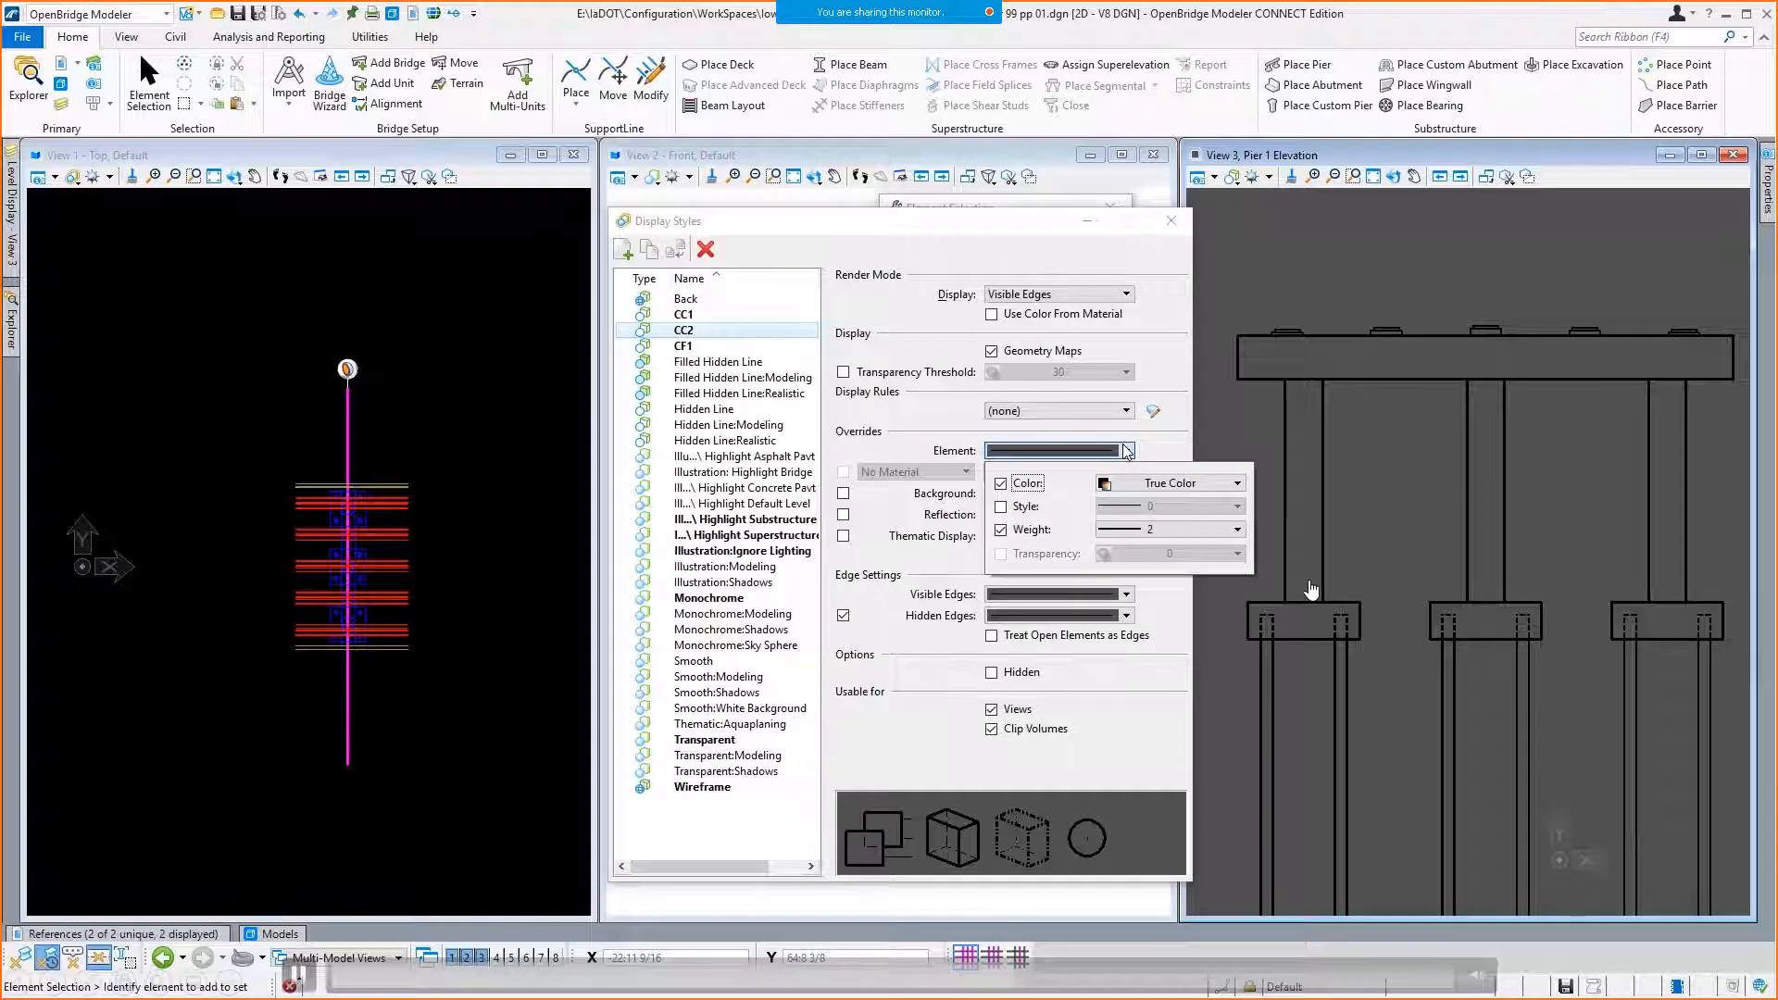
pyautogui.click(1125, 448)
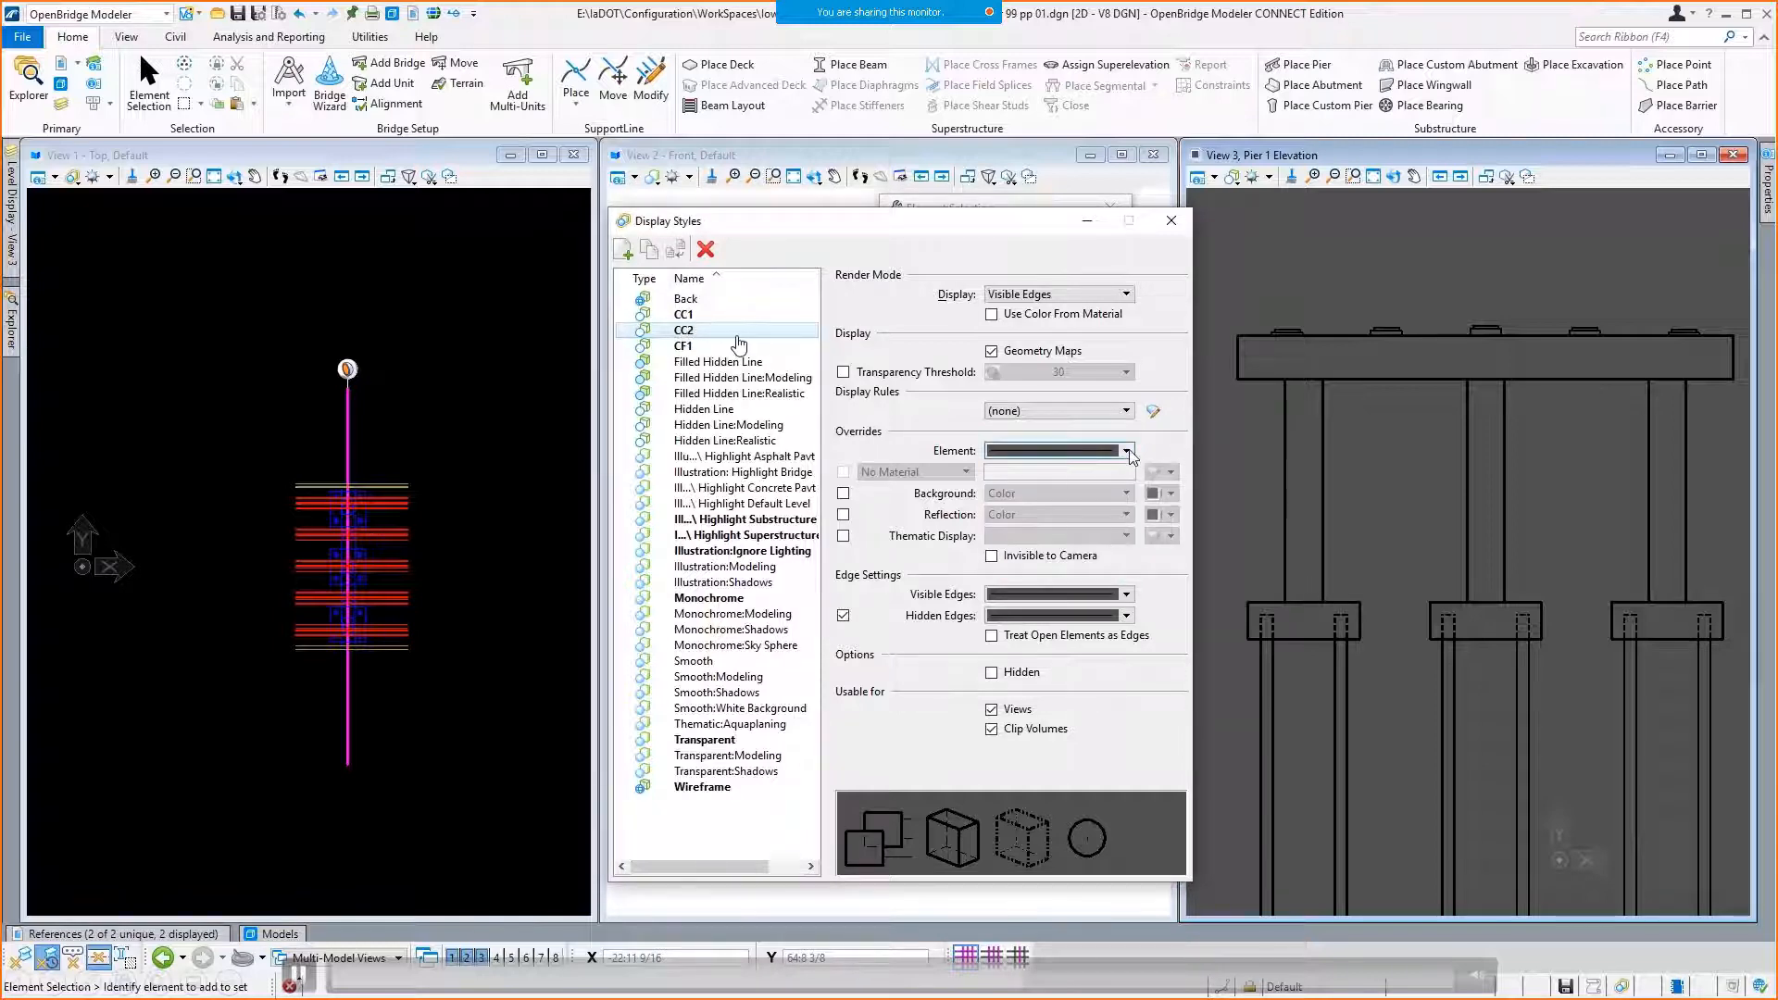
pyautogui.click(1127, 451)
pyautogui.click(1160, 484)
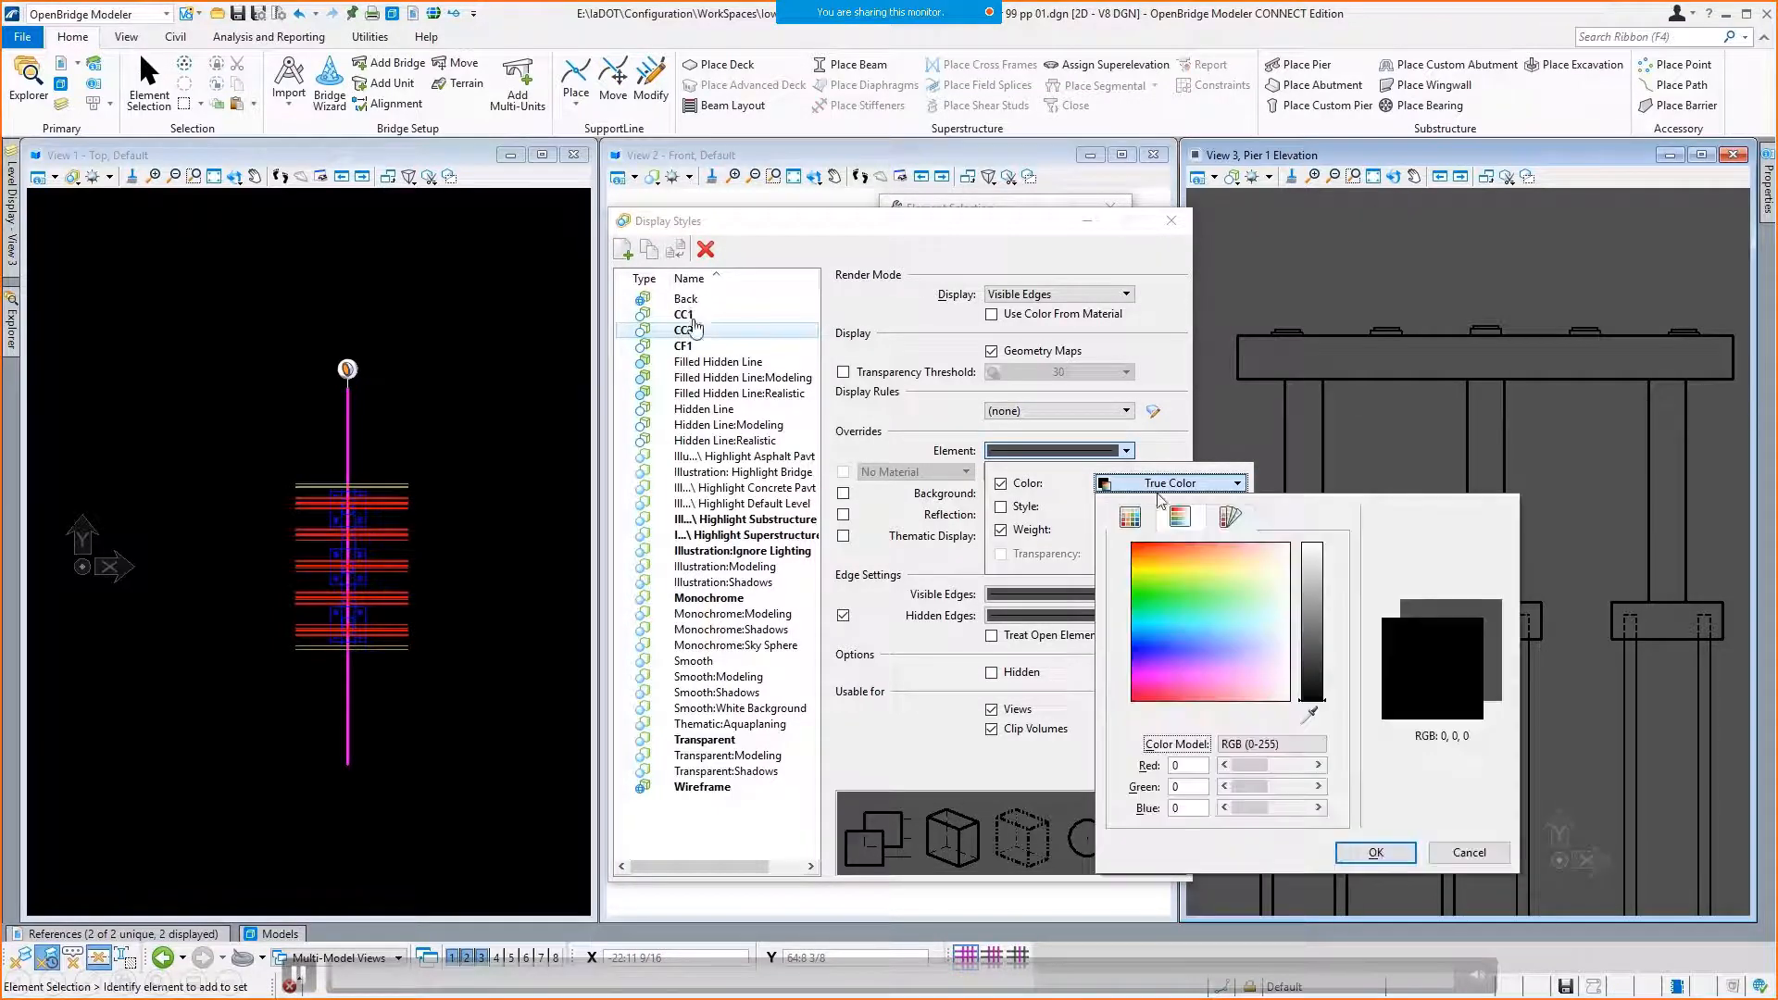
pyautogui.moveTo(1311, 704); pyautogui.dragTo(1313, 515)
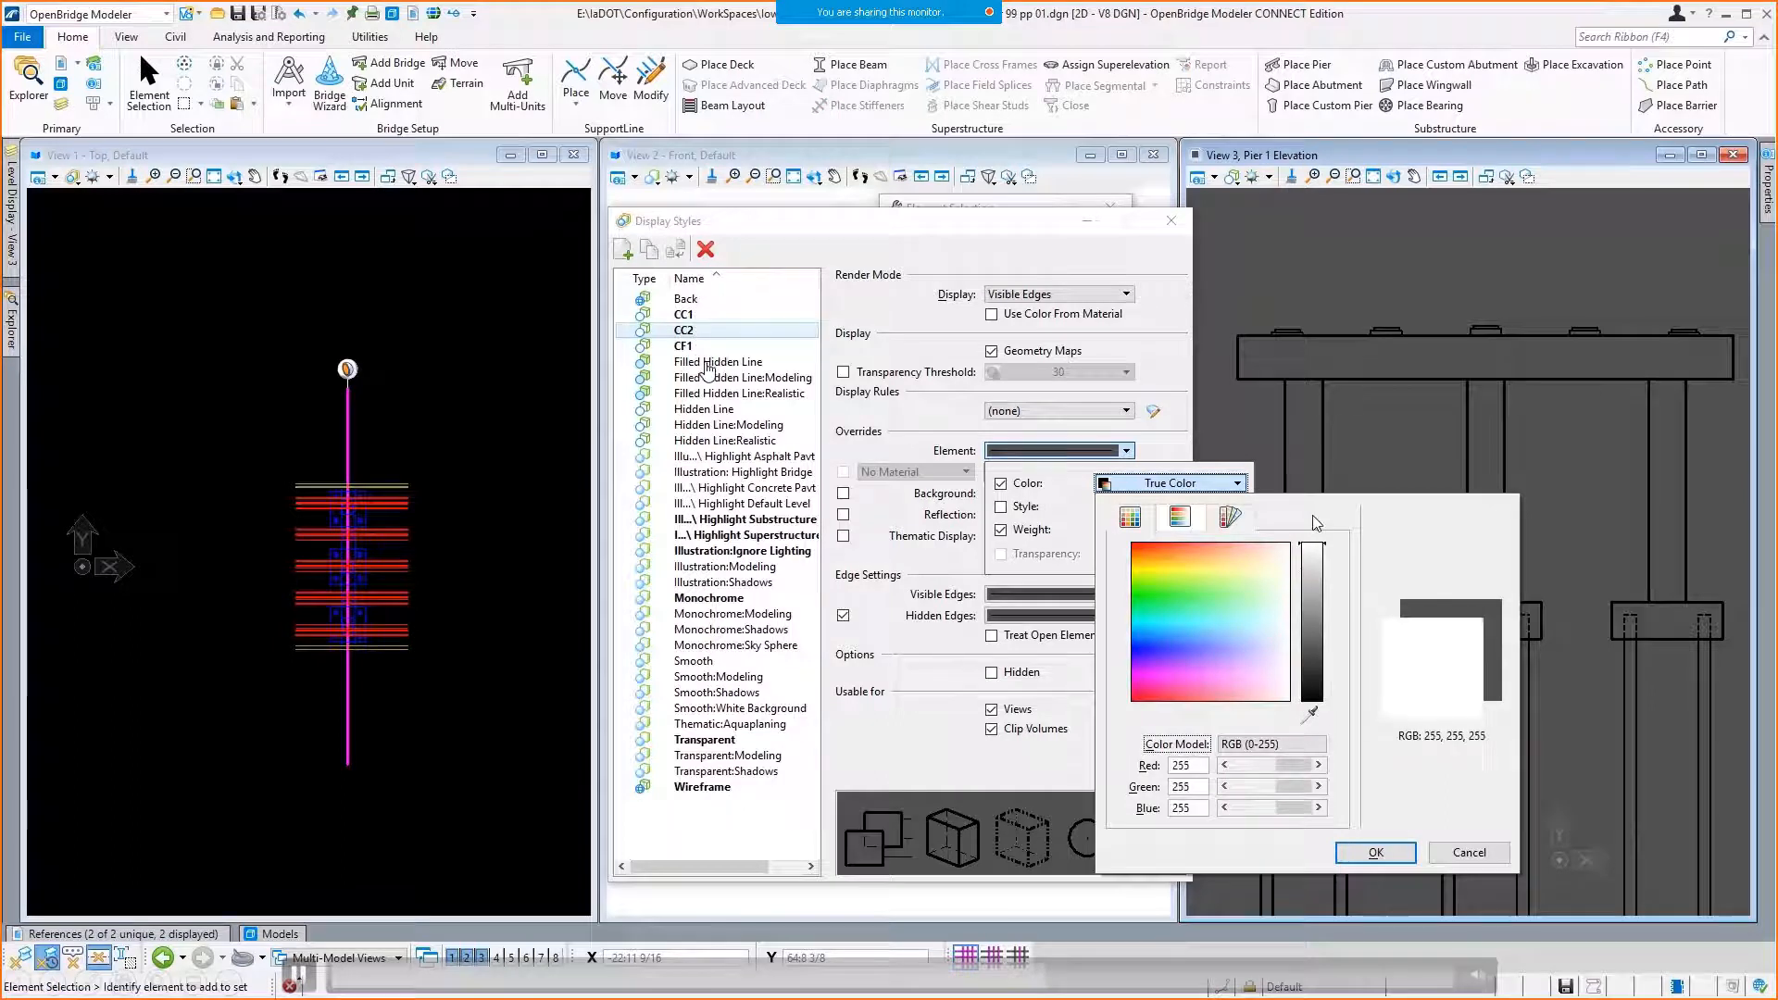
pyautogui.click(1377, 852)
pyautogui.click(1176, 662)
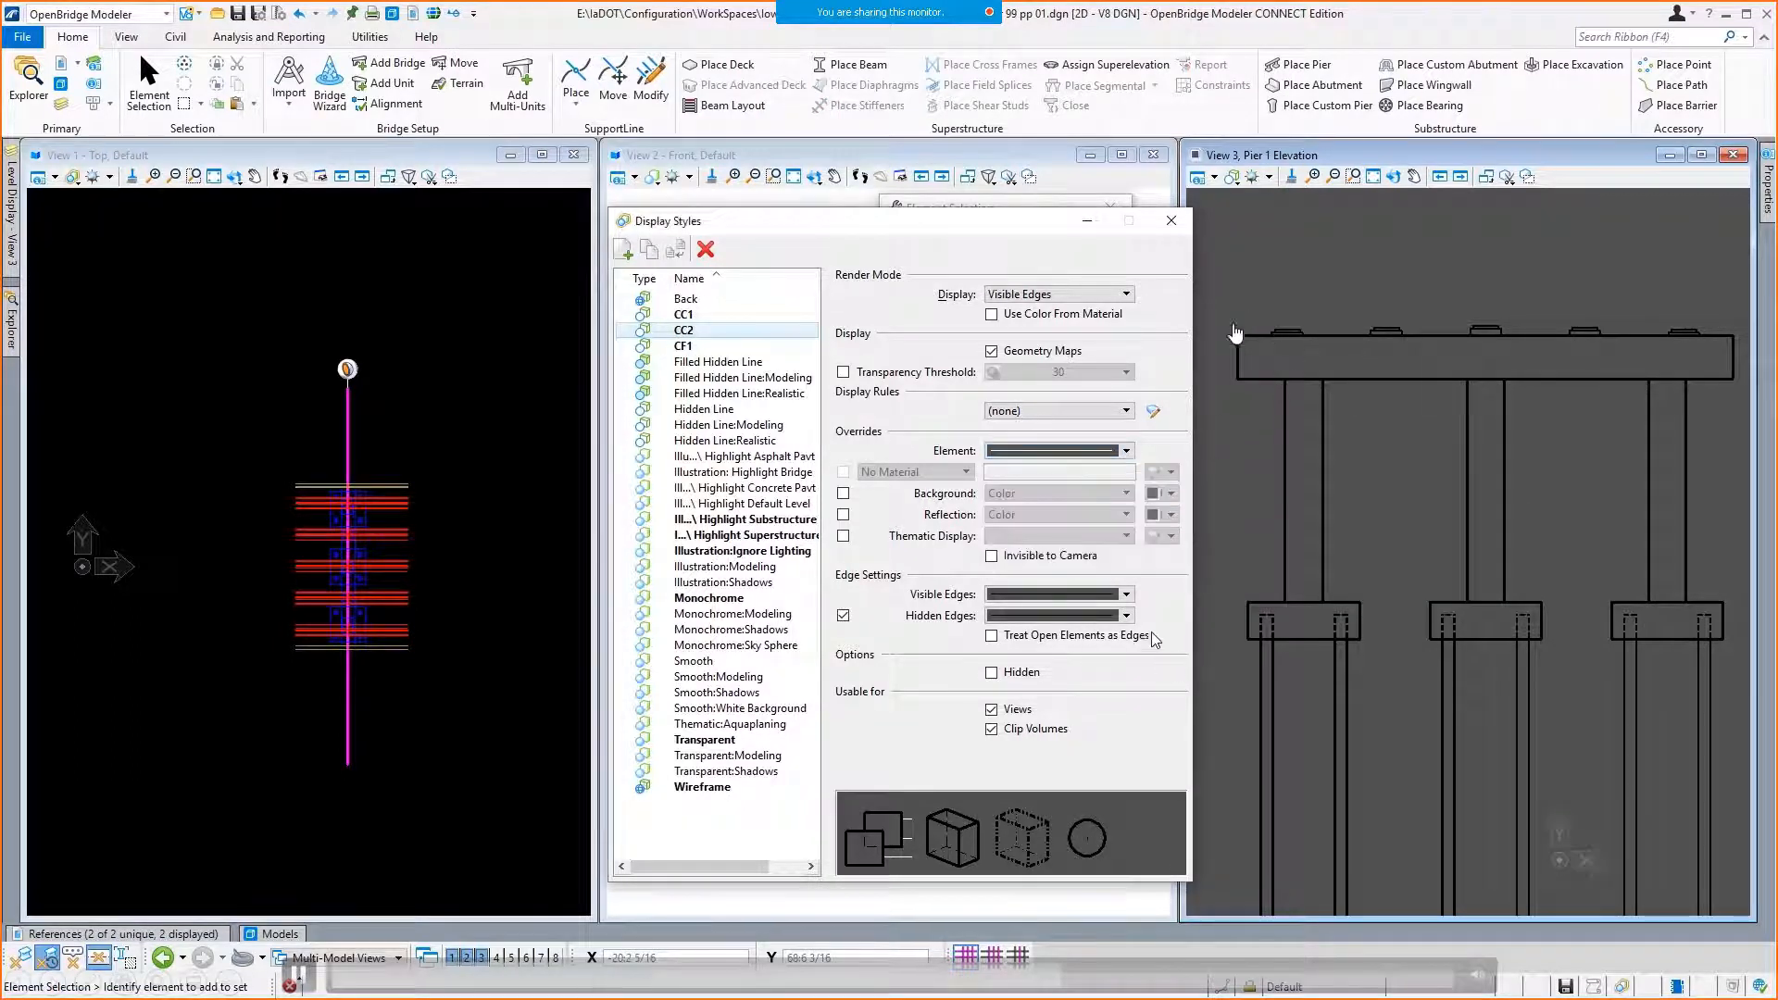
# Set the visible edges color of the CC2 display style to white.
pyautogui.click(1127, 594)
pyautogui.click(1170, 628)
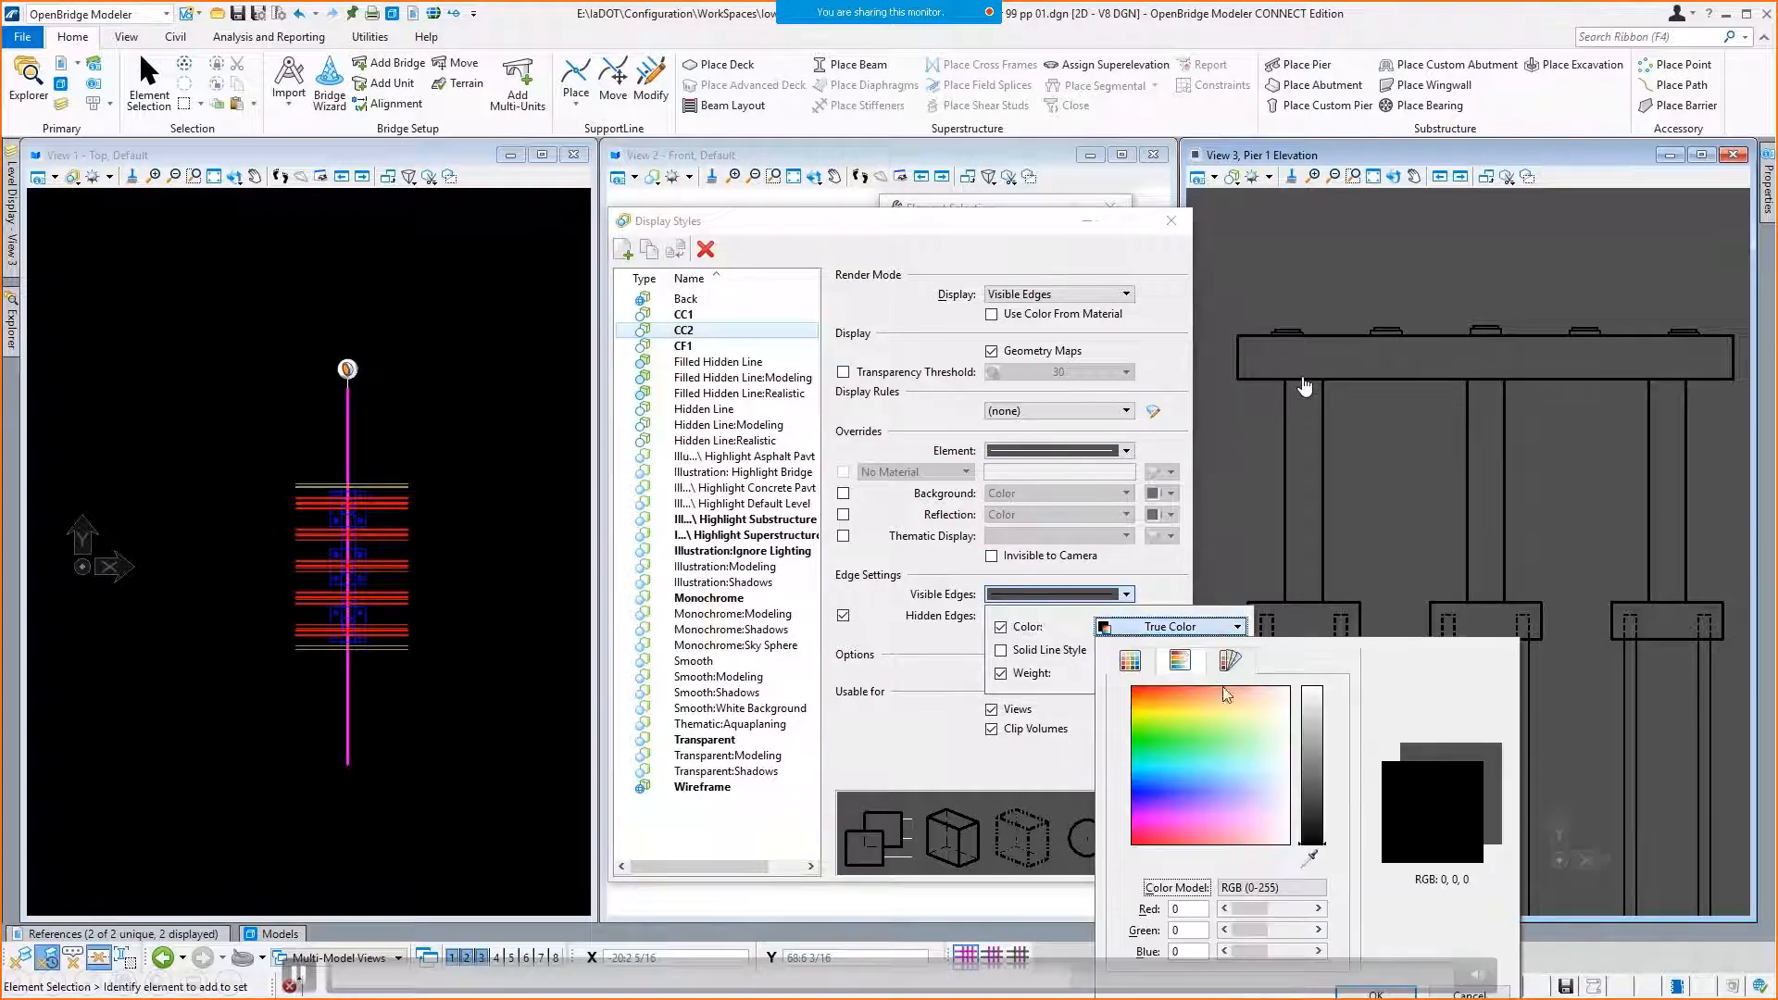
pyautogui.moveTo(1314, 845); pyautogui.dragTo(1313, 688)
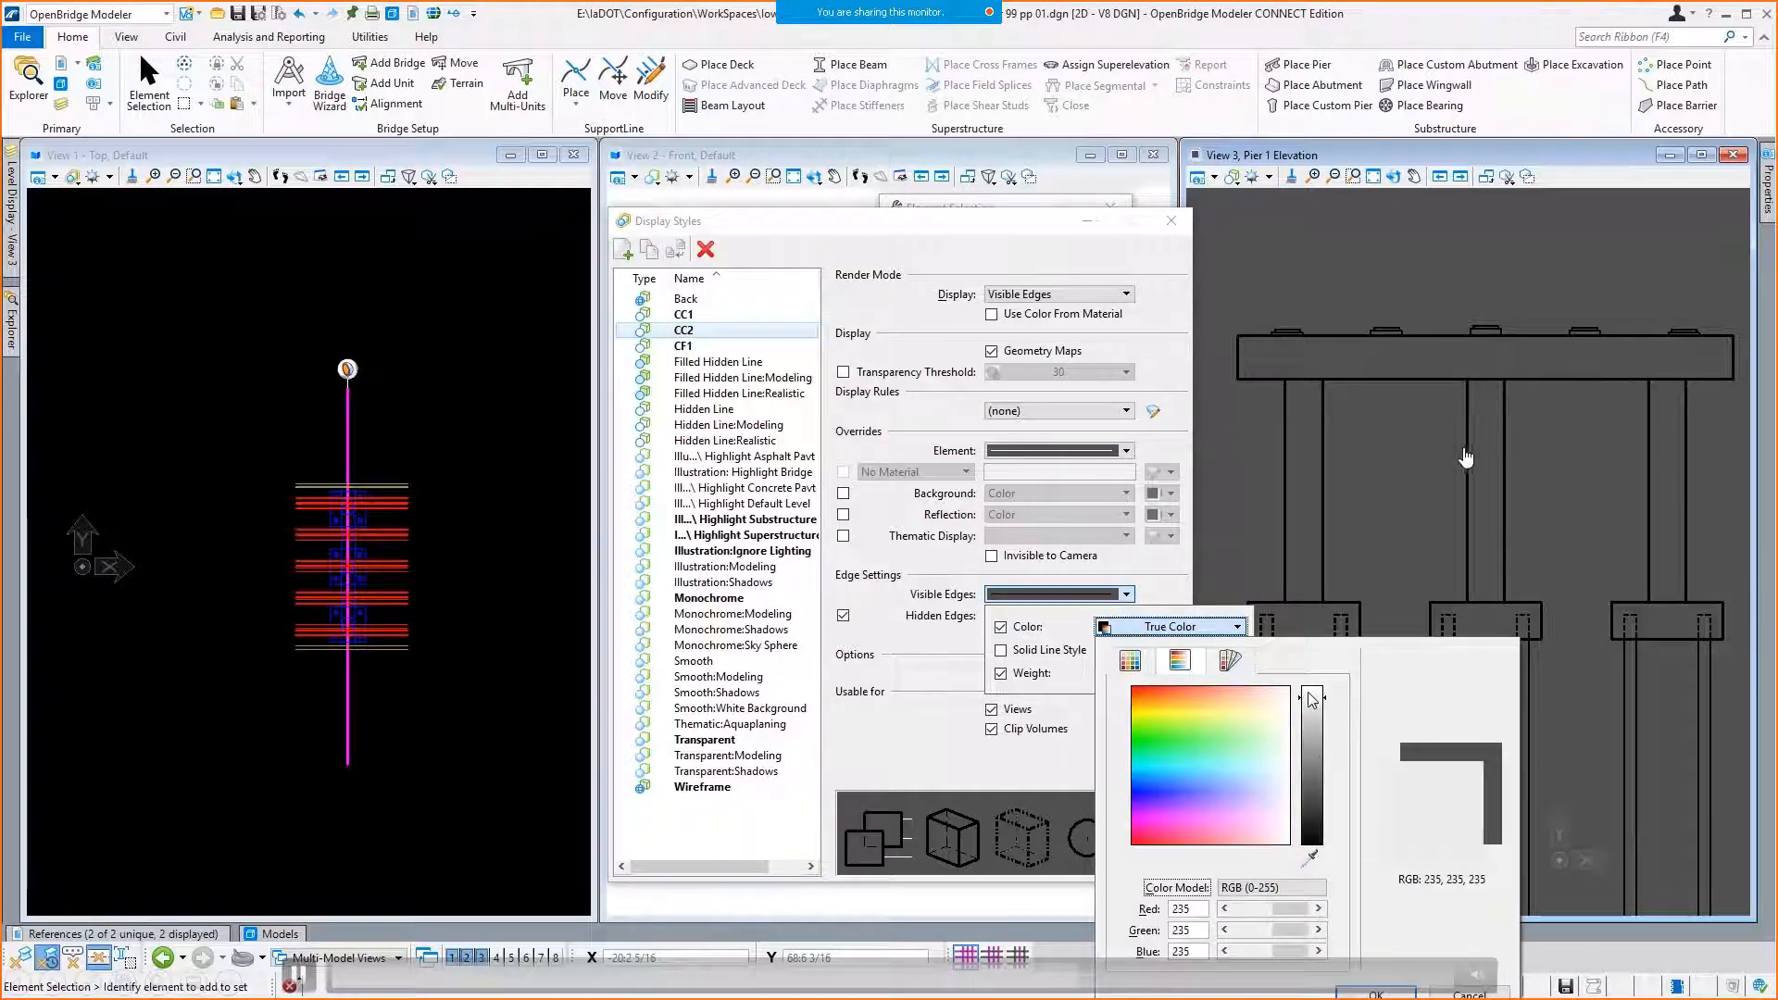
pyautogui.click(1392, 994)
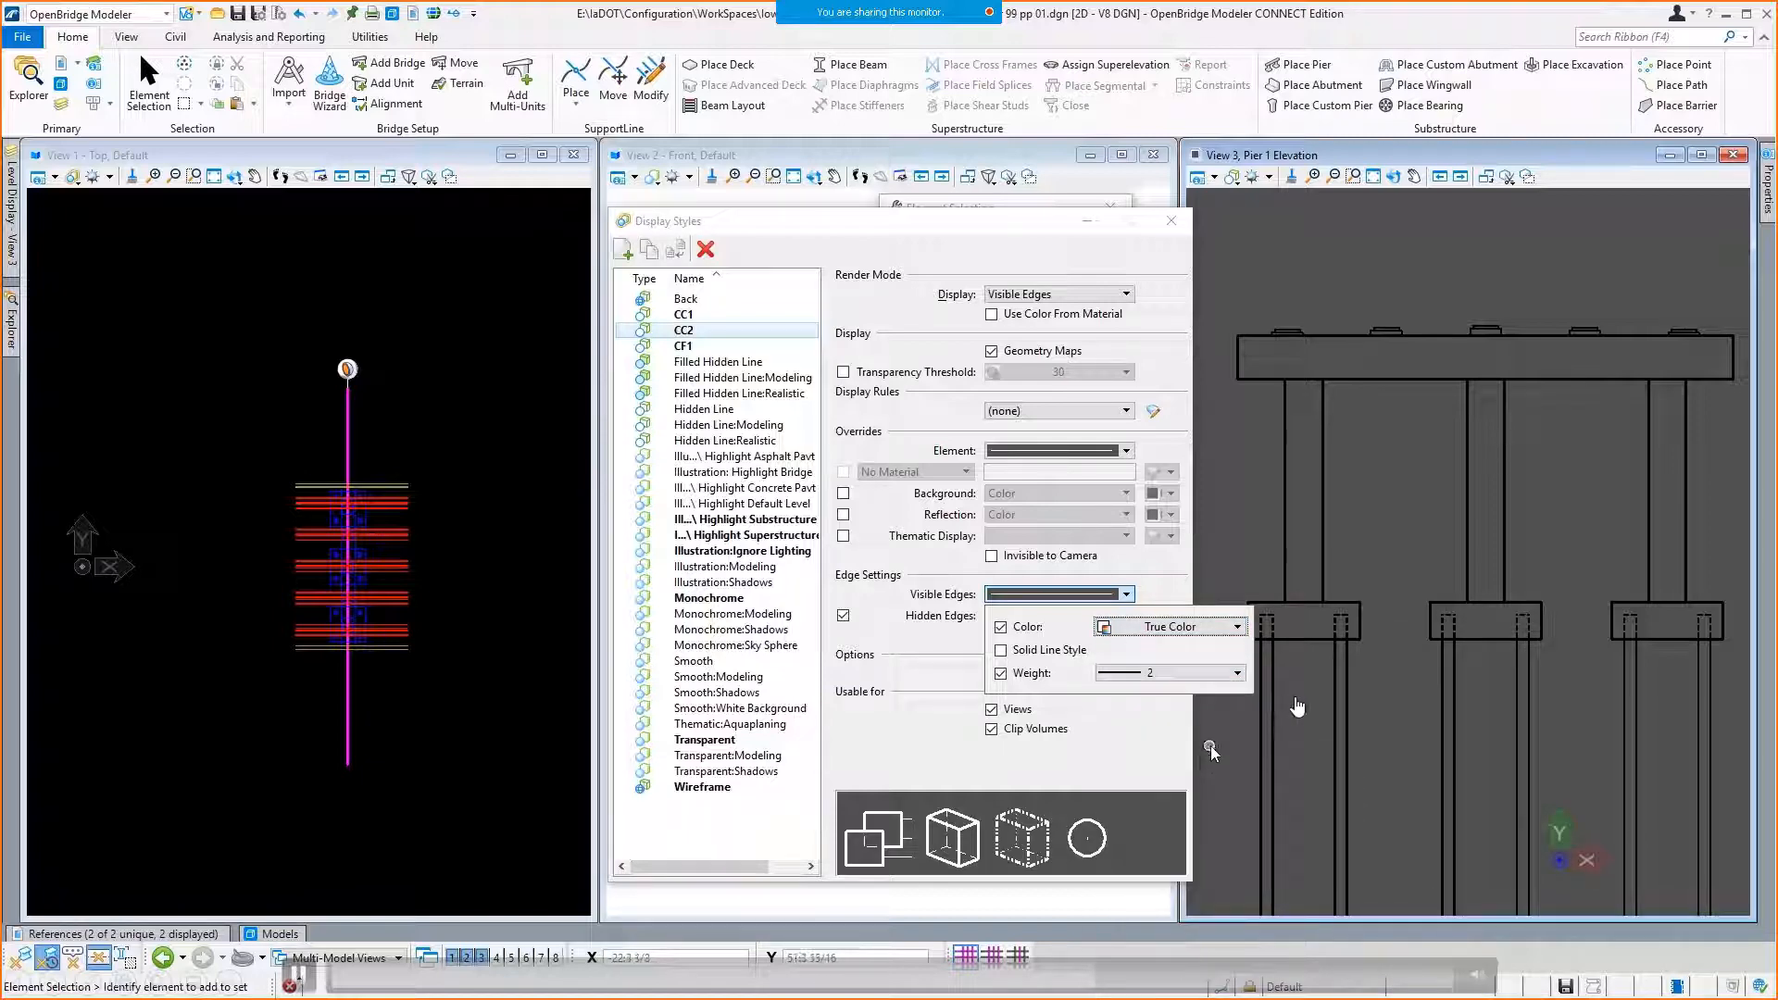
pyautogui.click(1298, 707)
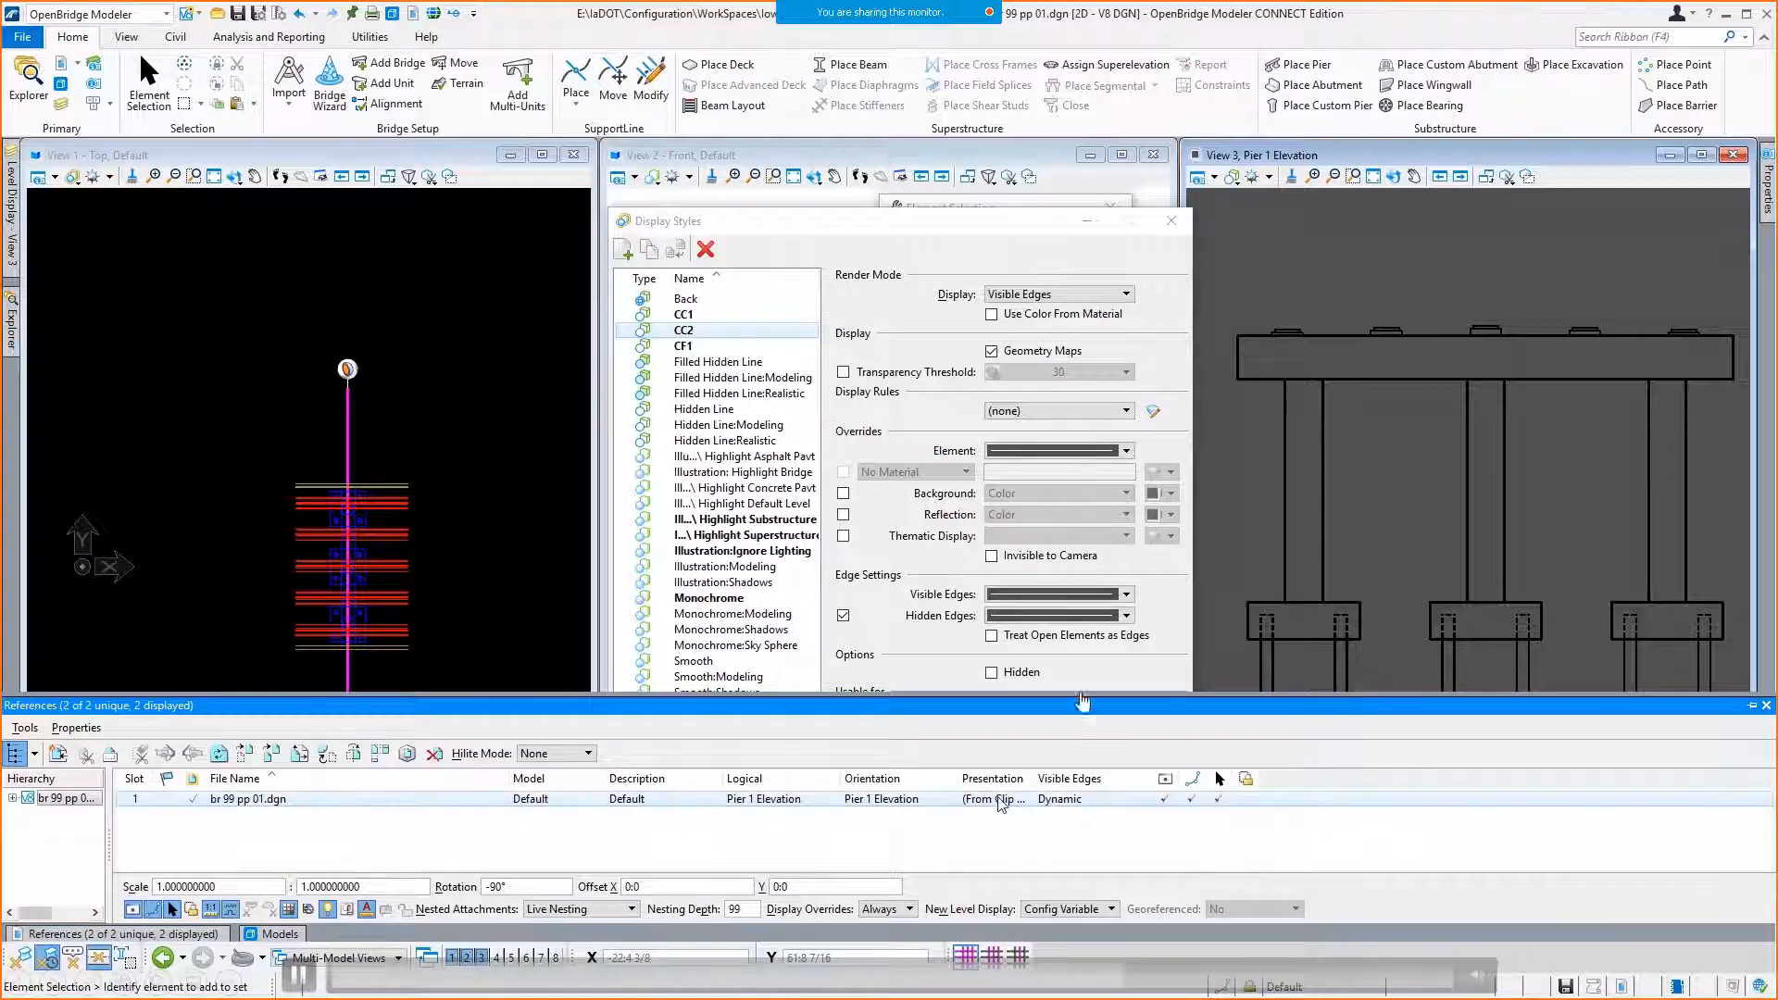
# Set the Cut clip volume display style of the br 99 pp 01.dgn reference to CC2.
pyautogui.click(1014, 800)
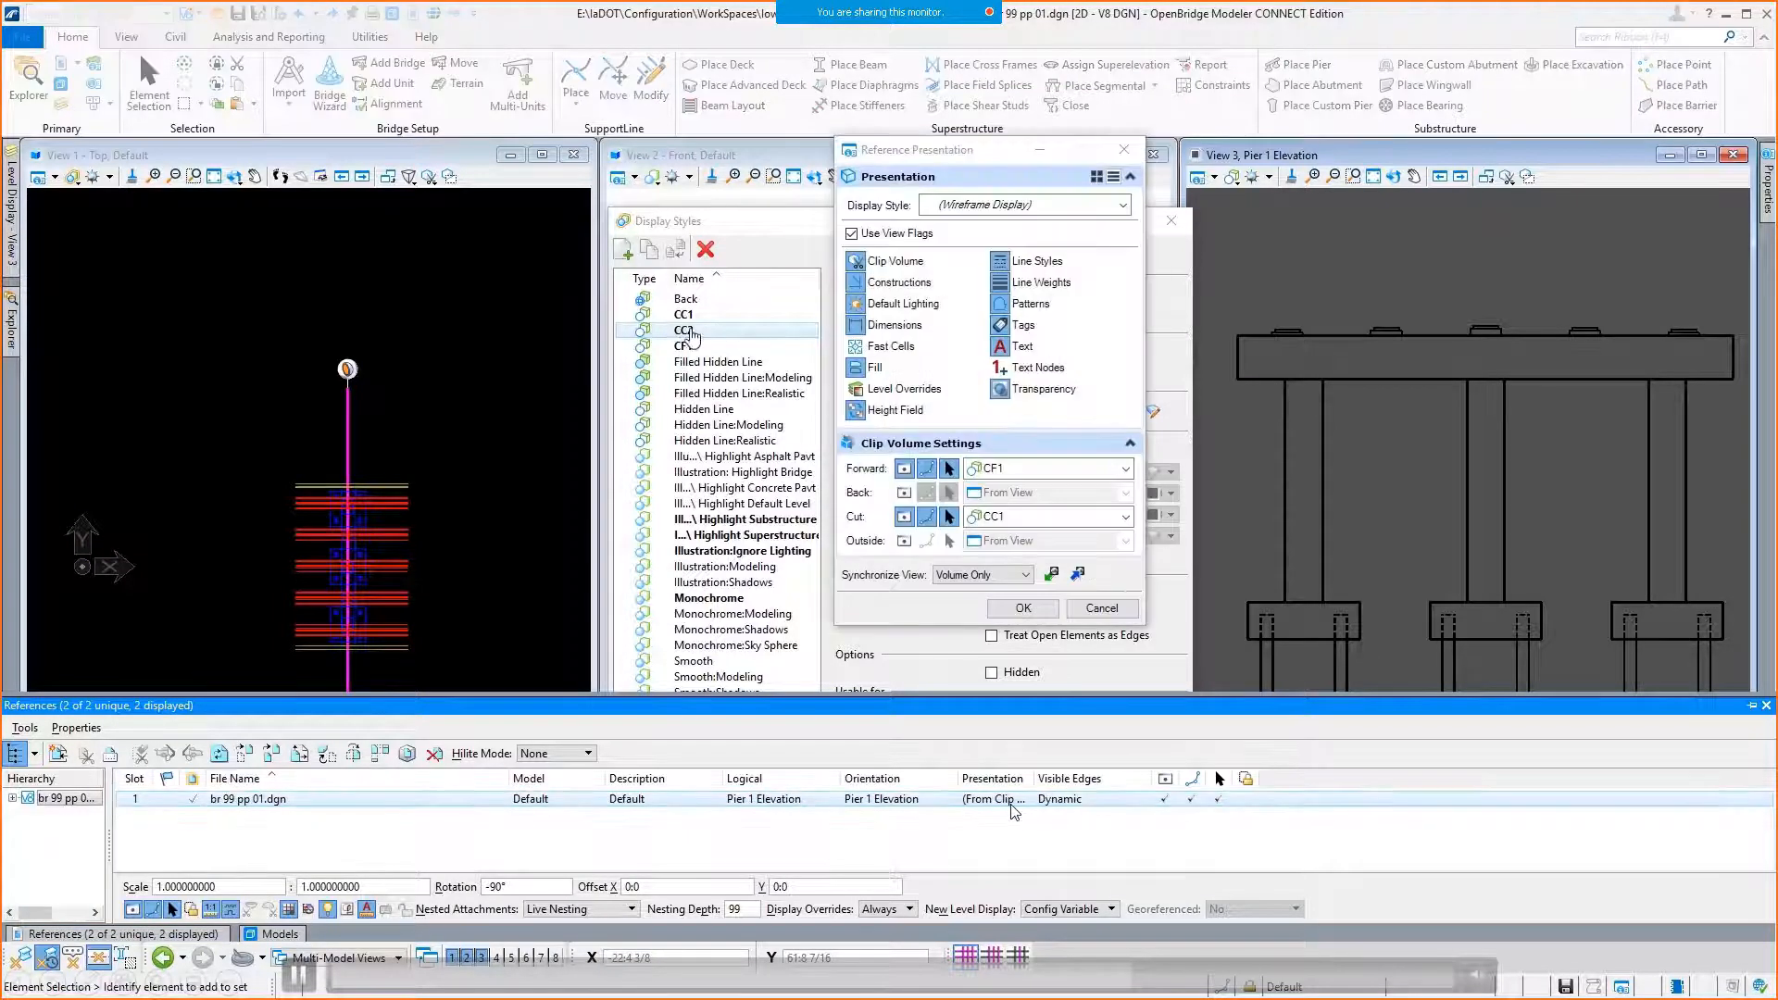
pyautogui.click(1051, 516)
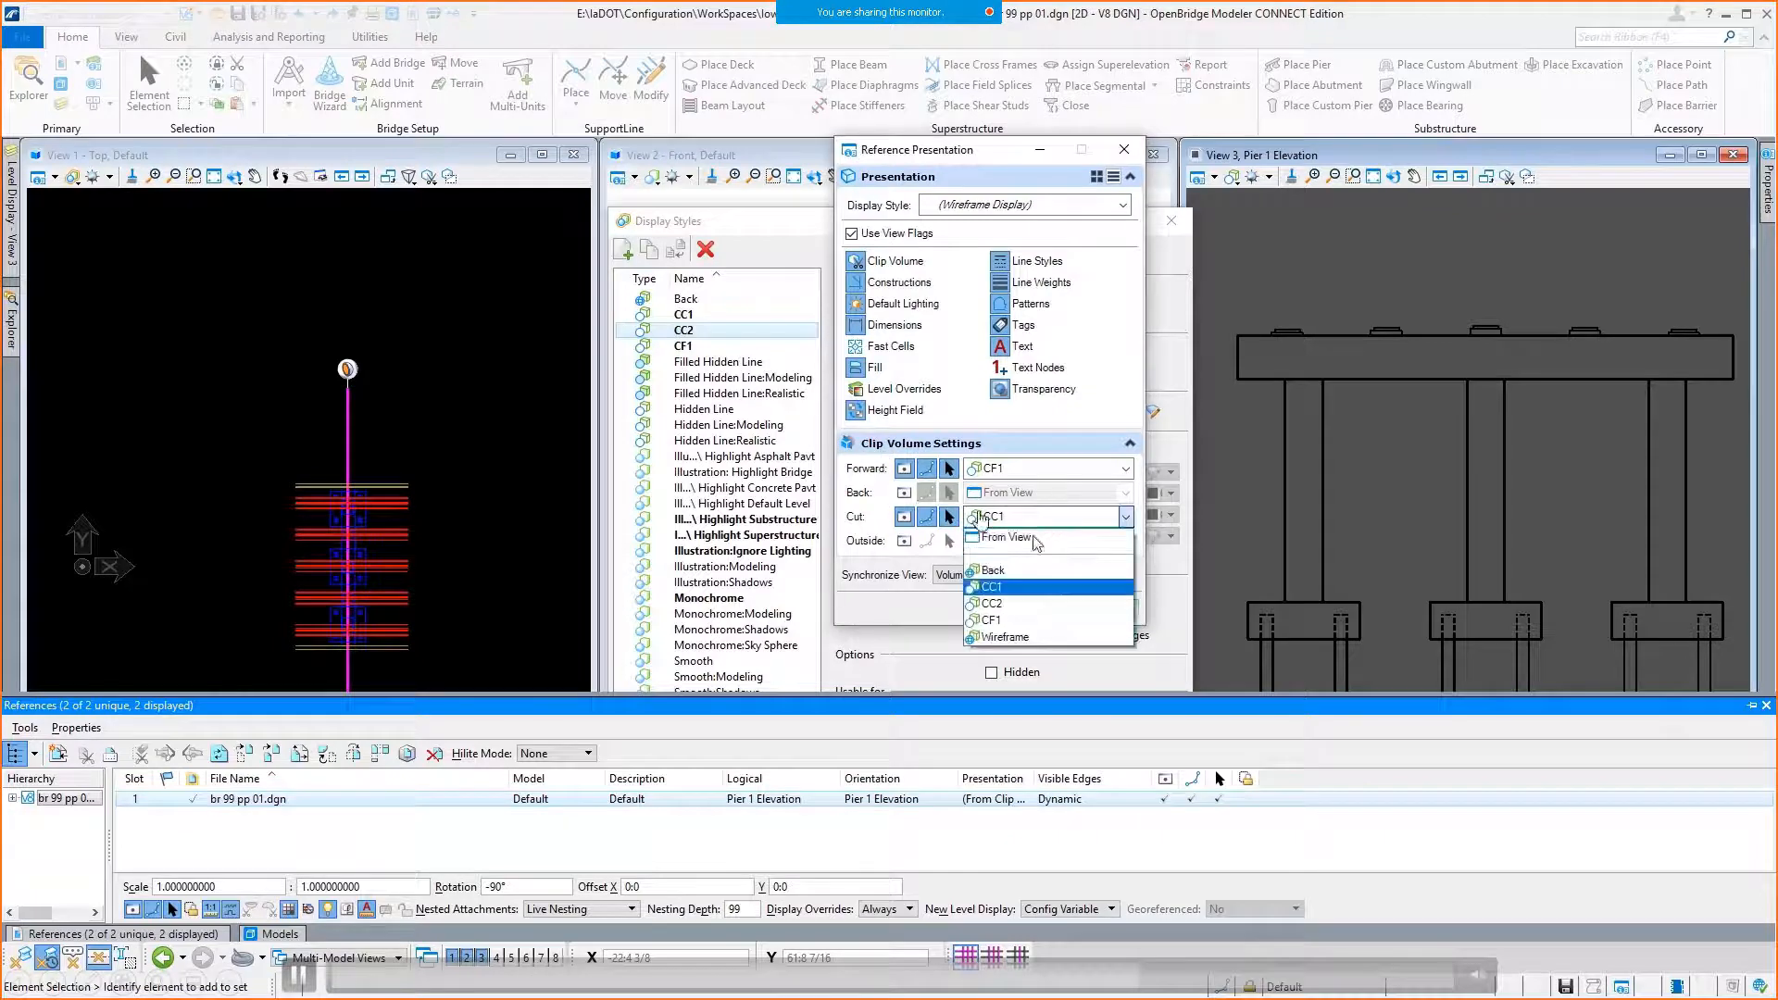
pyautogui.click(1007, 604)
pyautogui.click(1025, 608)
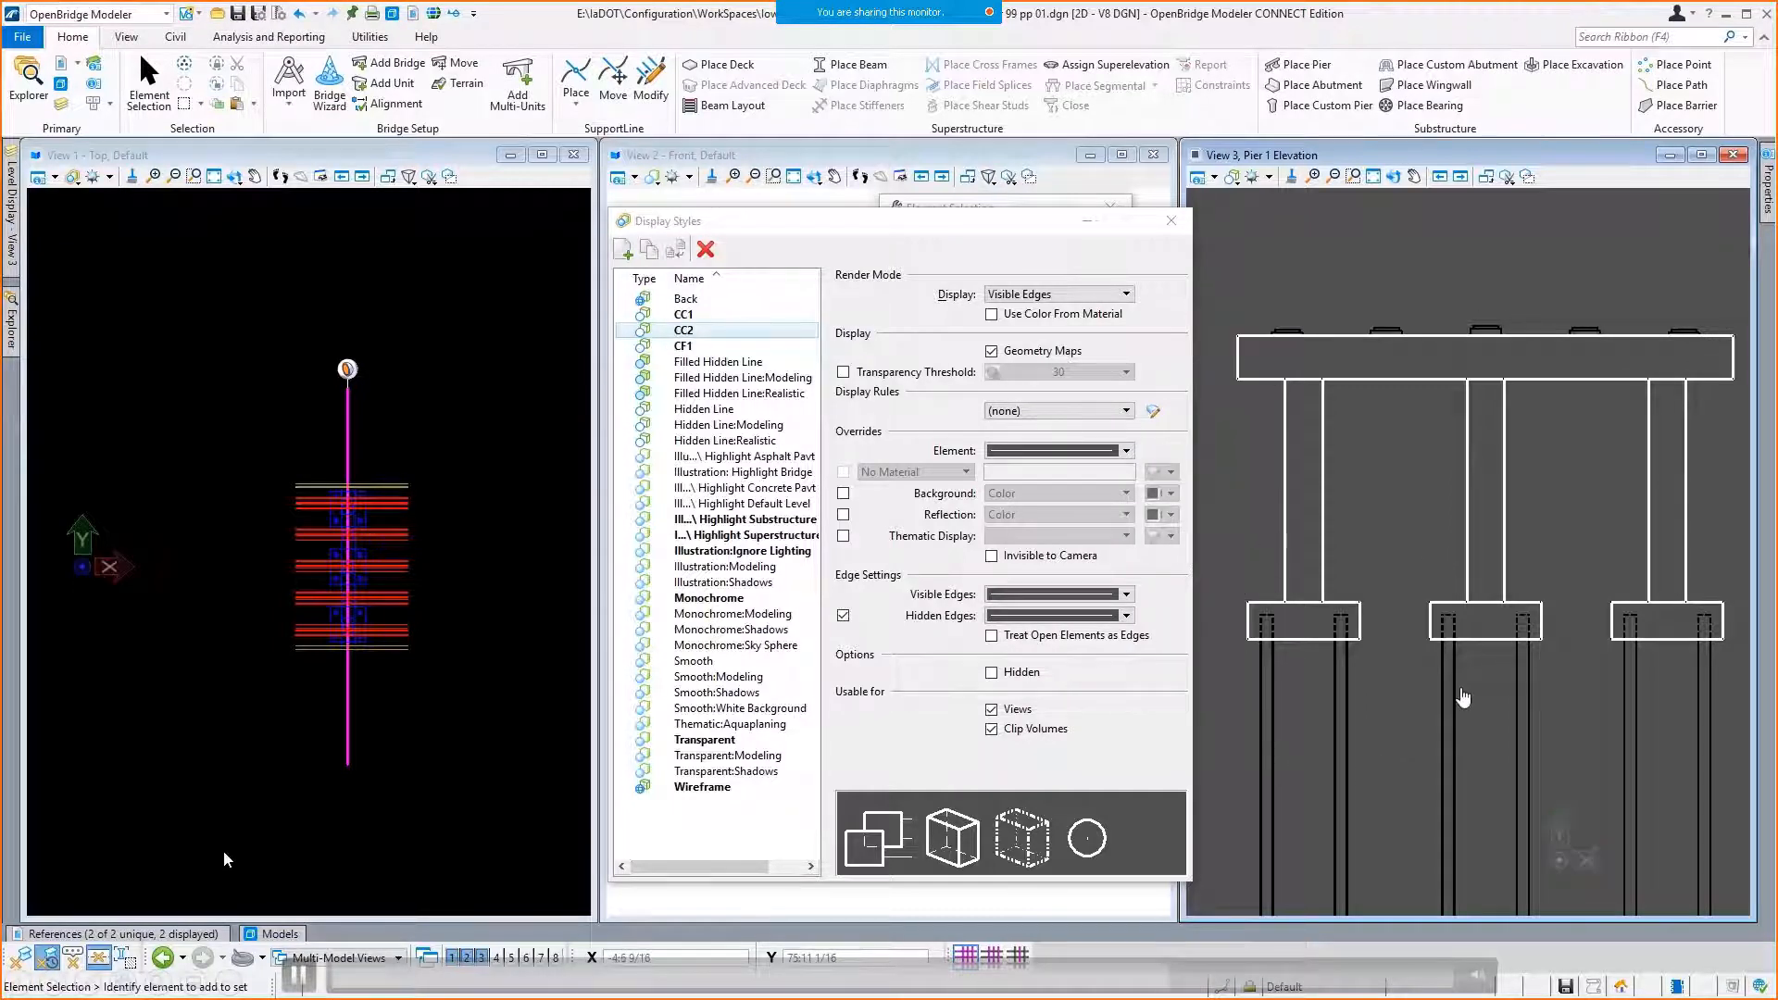
# Set the visible edges color of the CC2 display style to green, RGB 53, 255, 13.
pyautogui.click(1128, 595)
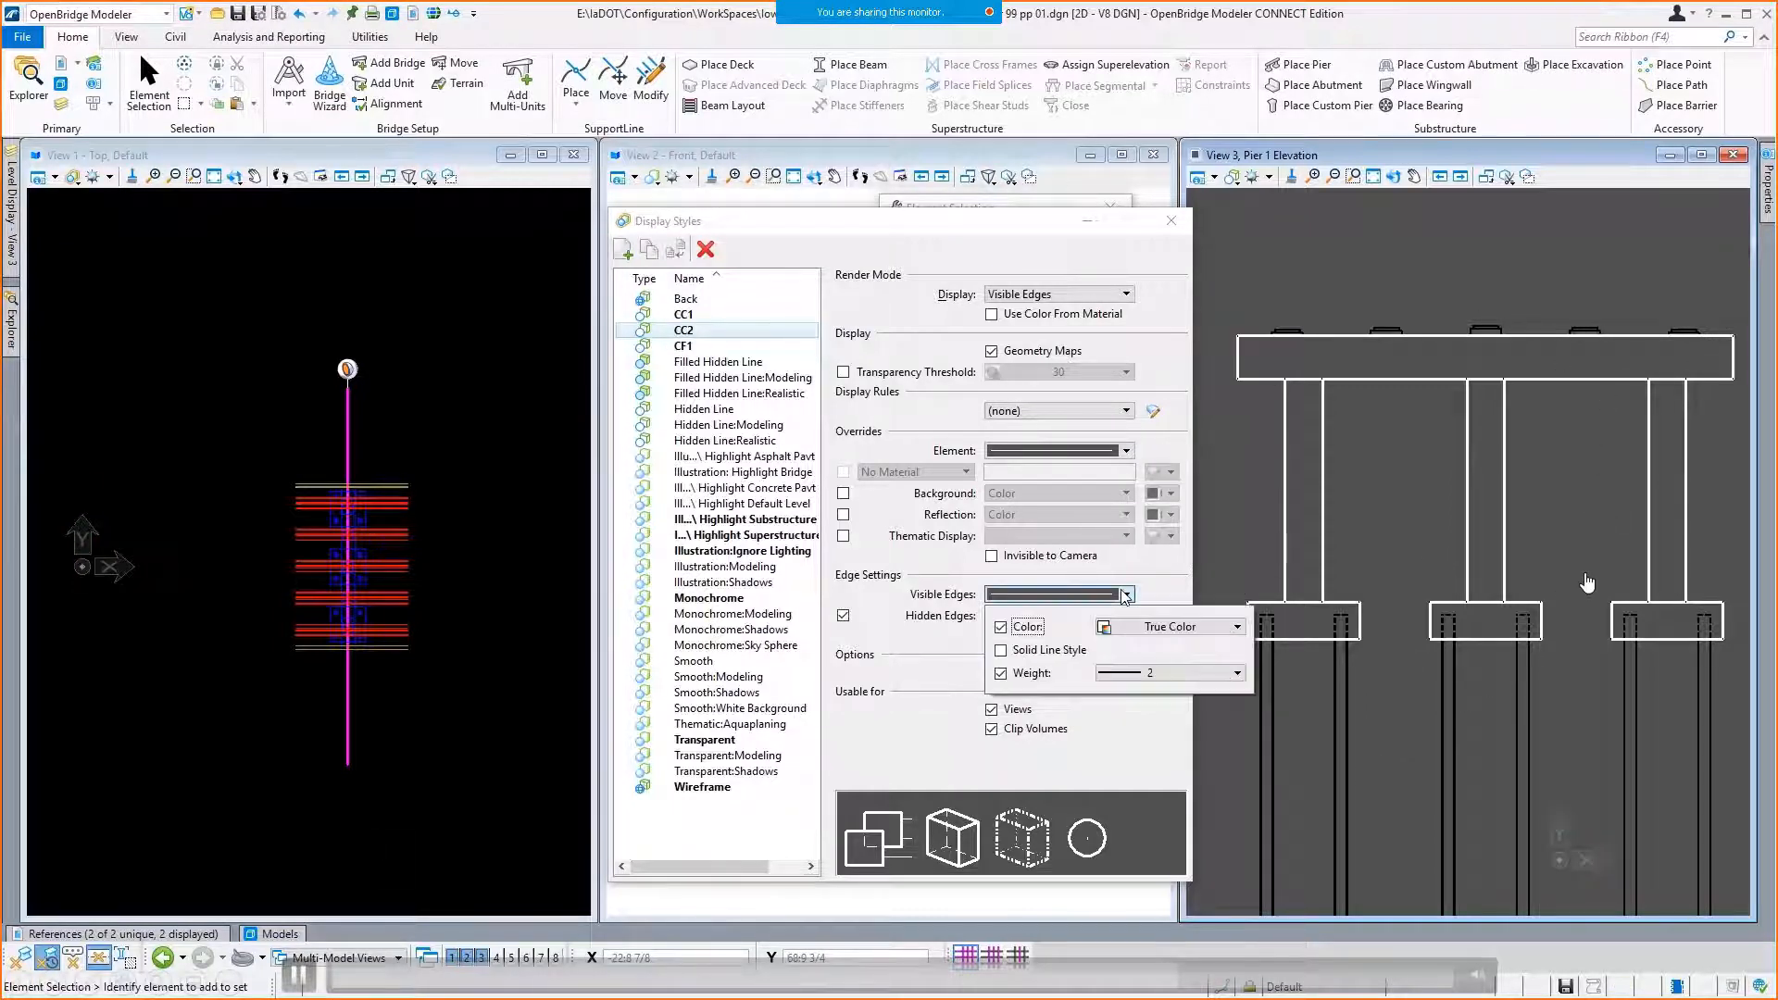
pyautogui.click(1145, 630)
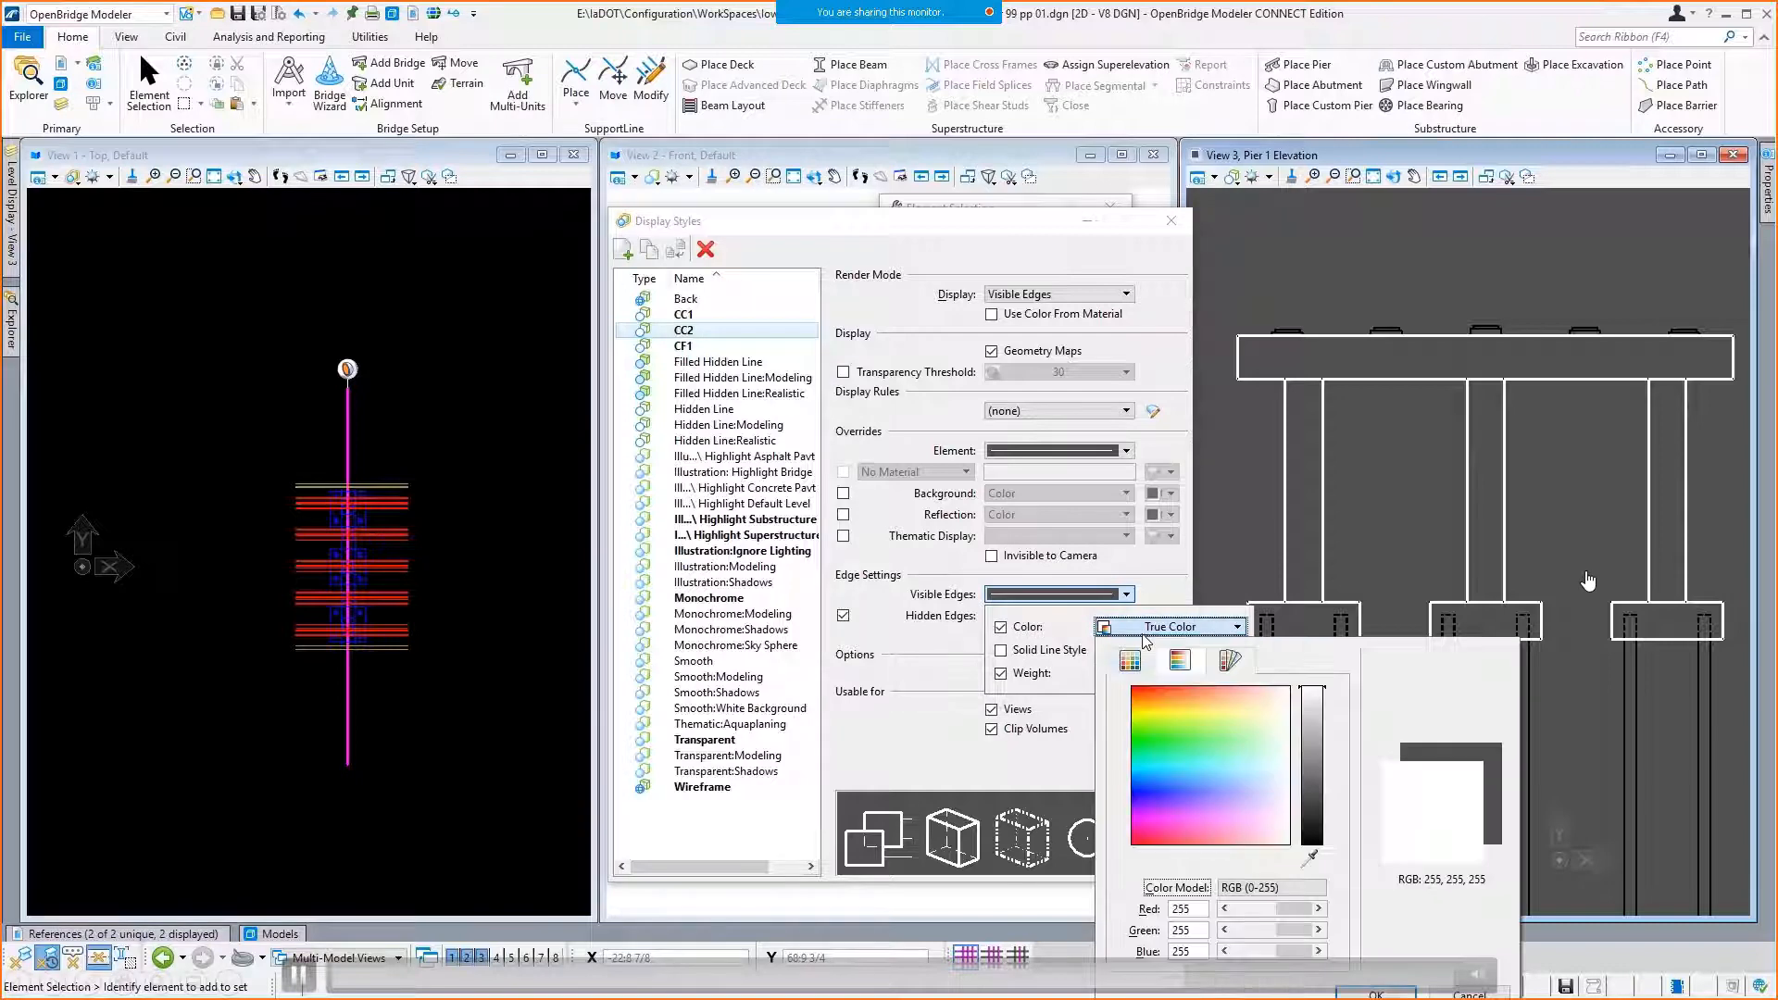
pyautogui.click(1138, 736)
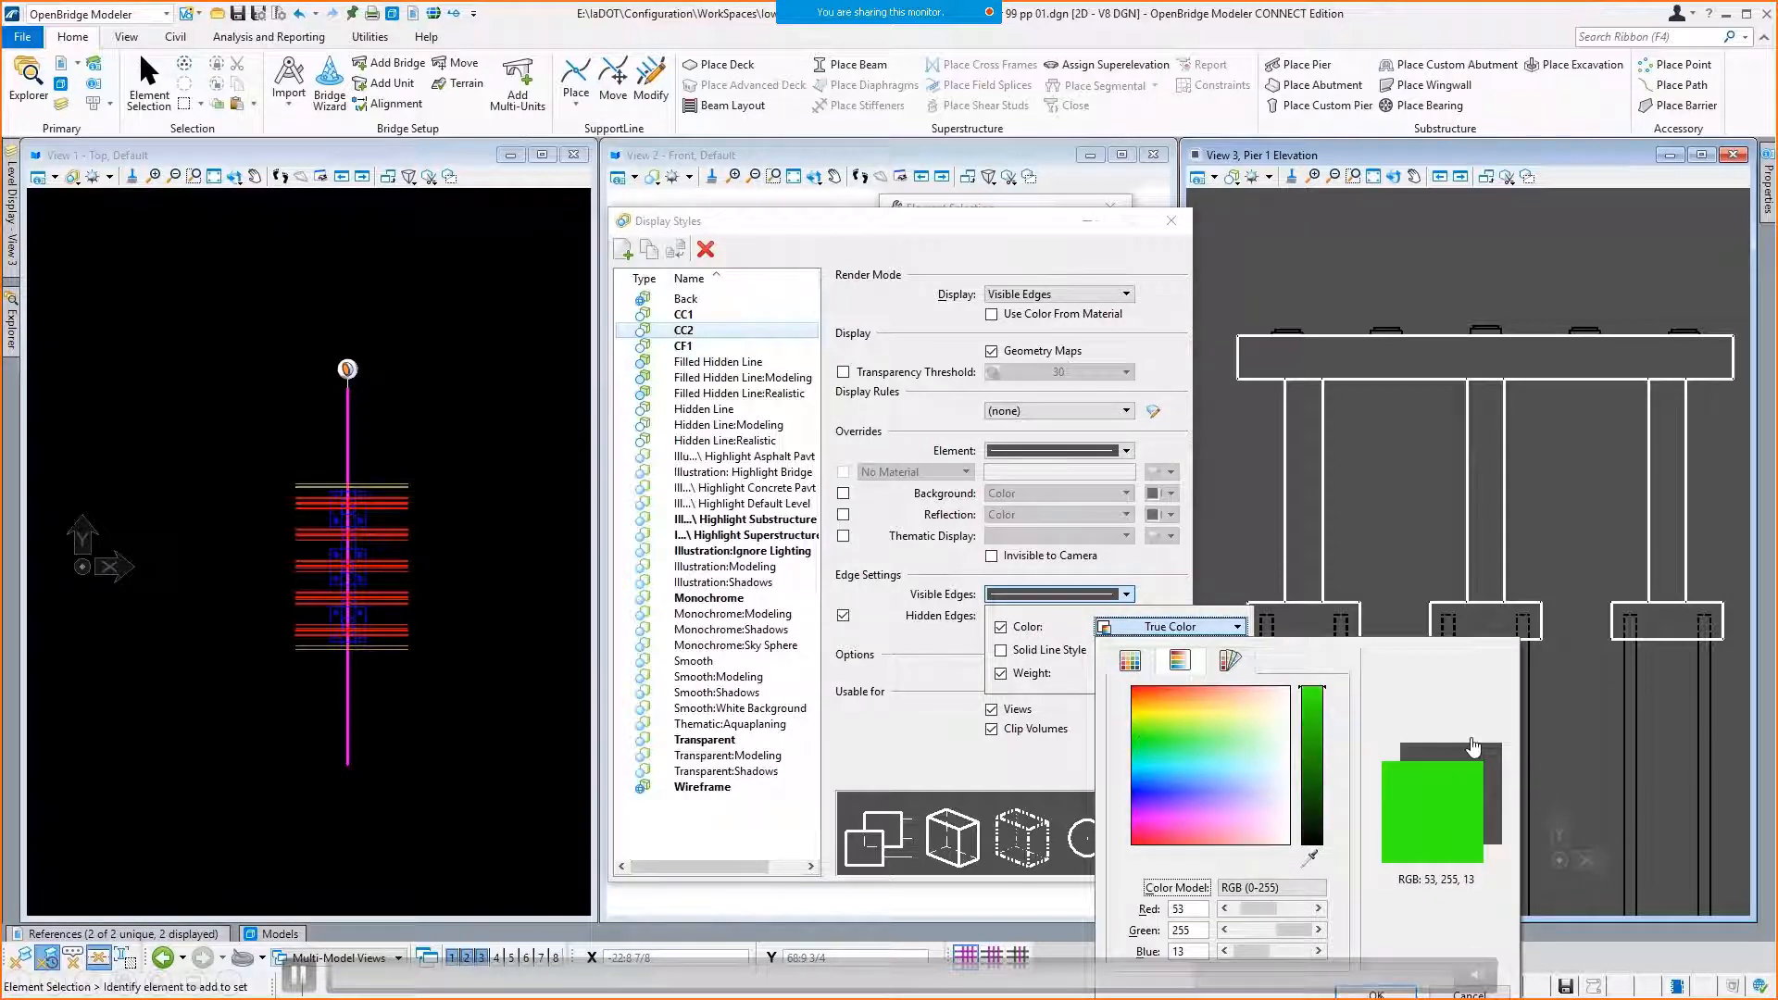
pyautogui.click(1376, 993)
pyautogui.click(1382, 762)
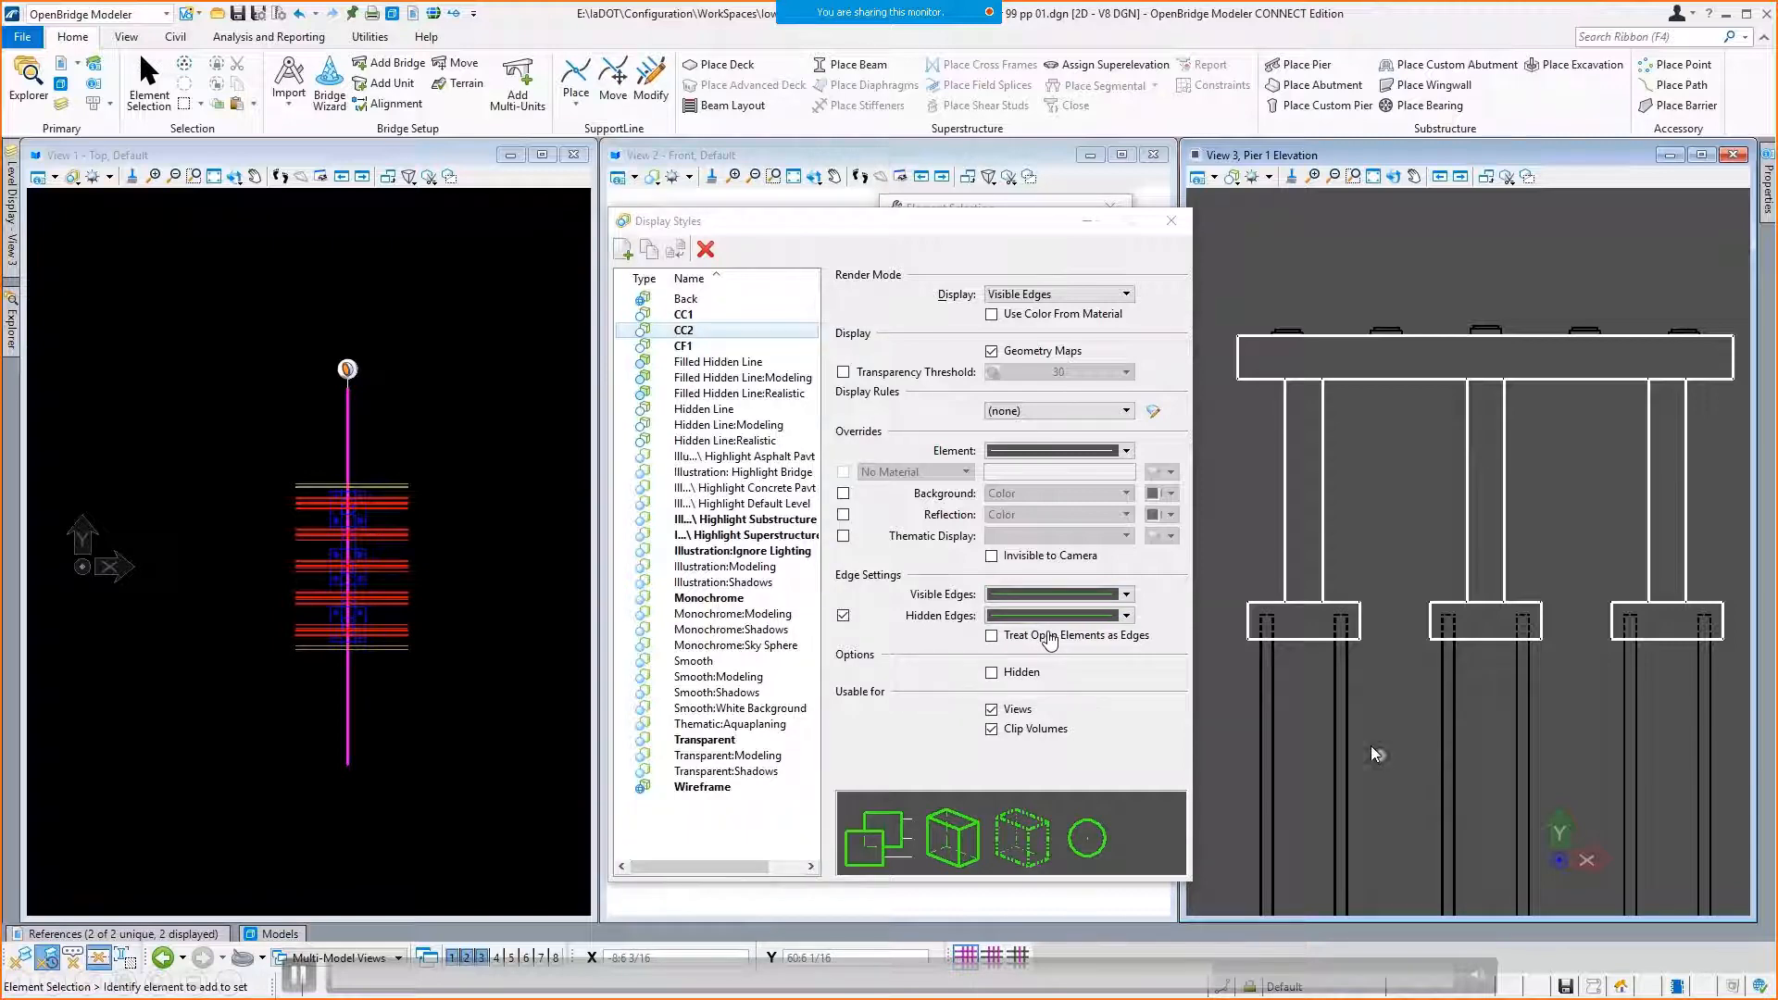
# Set the element color override of the CC2 display style to cyan, RGB 25, 255, 228.
pyautogui.click(1126, 450)
pyautogui.click(1128, 482)
pyautogui.click(1147, 620)
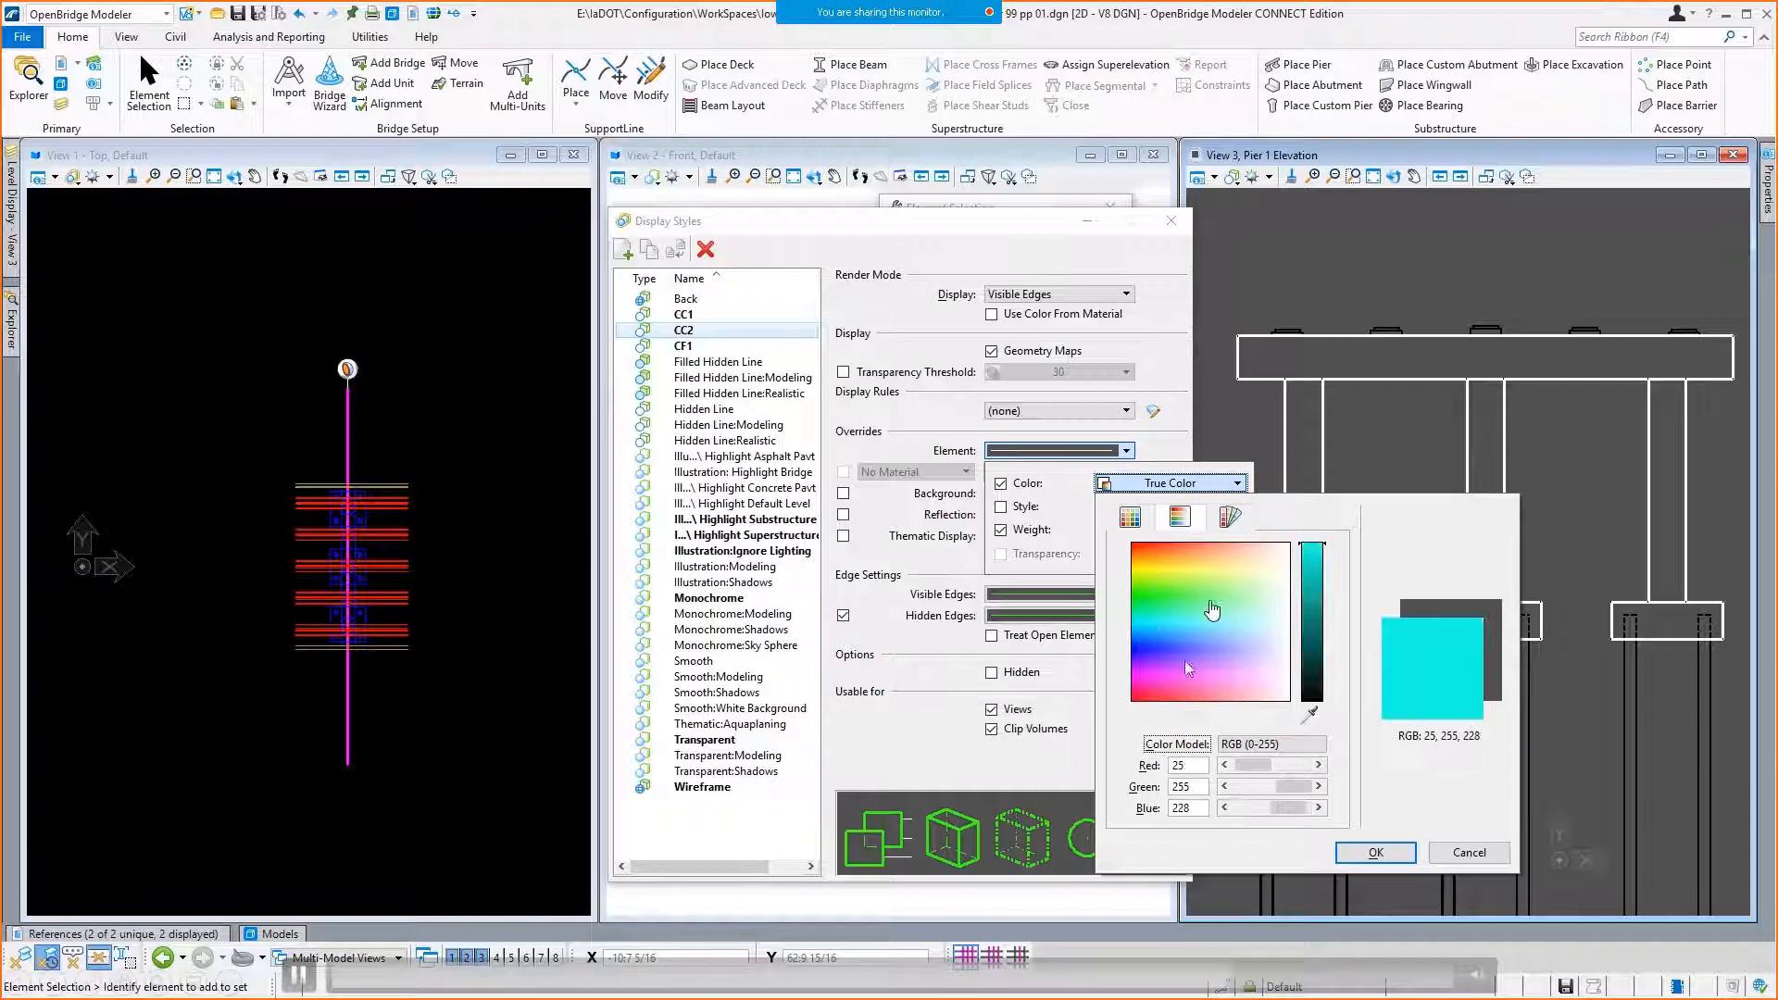
pyautogui.click(1375, 850)
pyautogui.click(1377, 813)
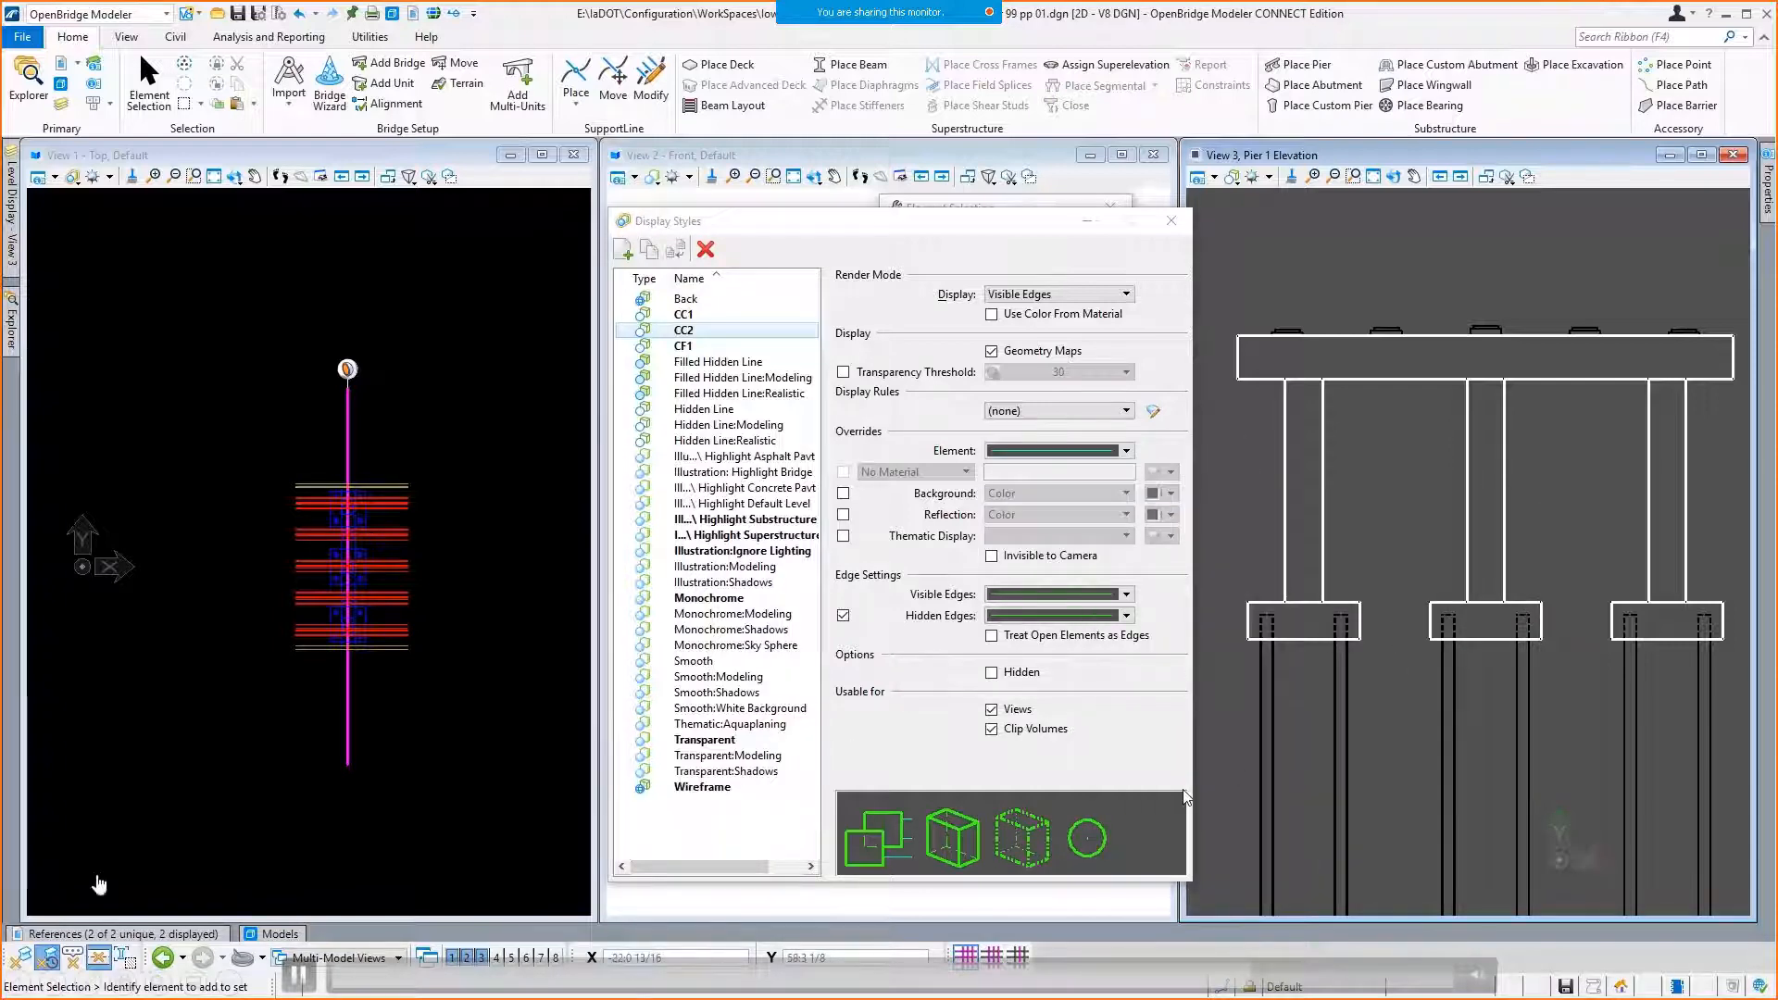
# Reapply the CC2 display style to the Cut clip volume of the br 99 pp 01.dgn reference to refresh the elevation.
pyautogui.moveTo(191, 941)
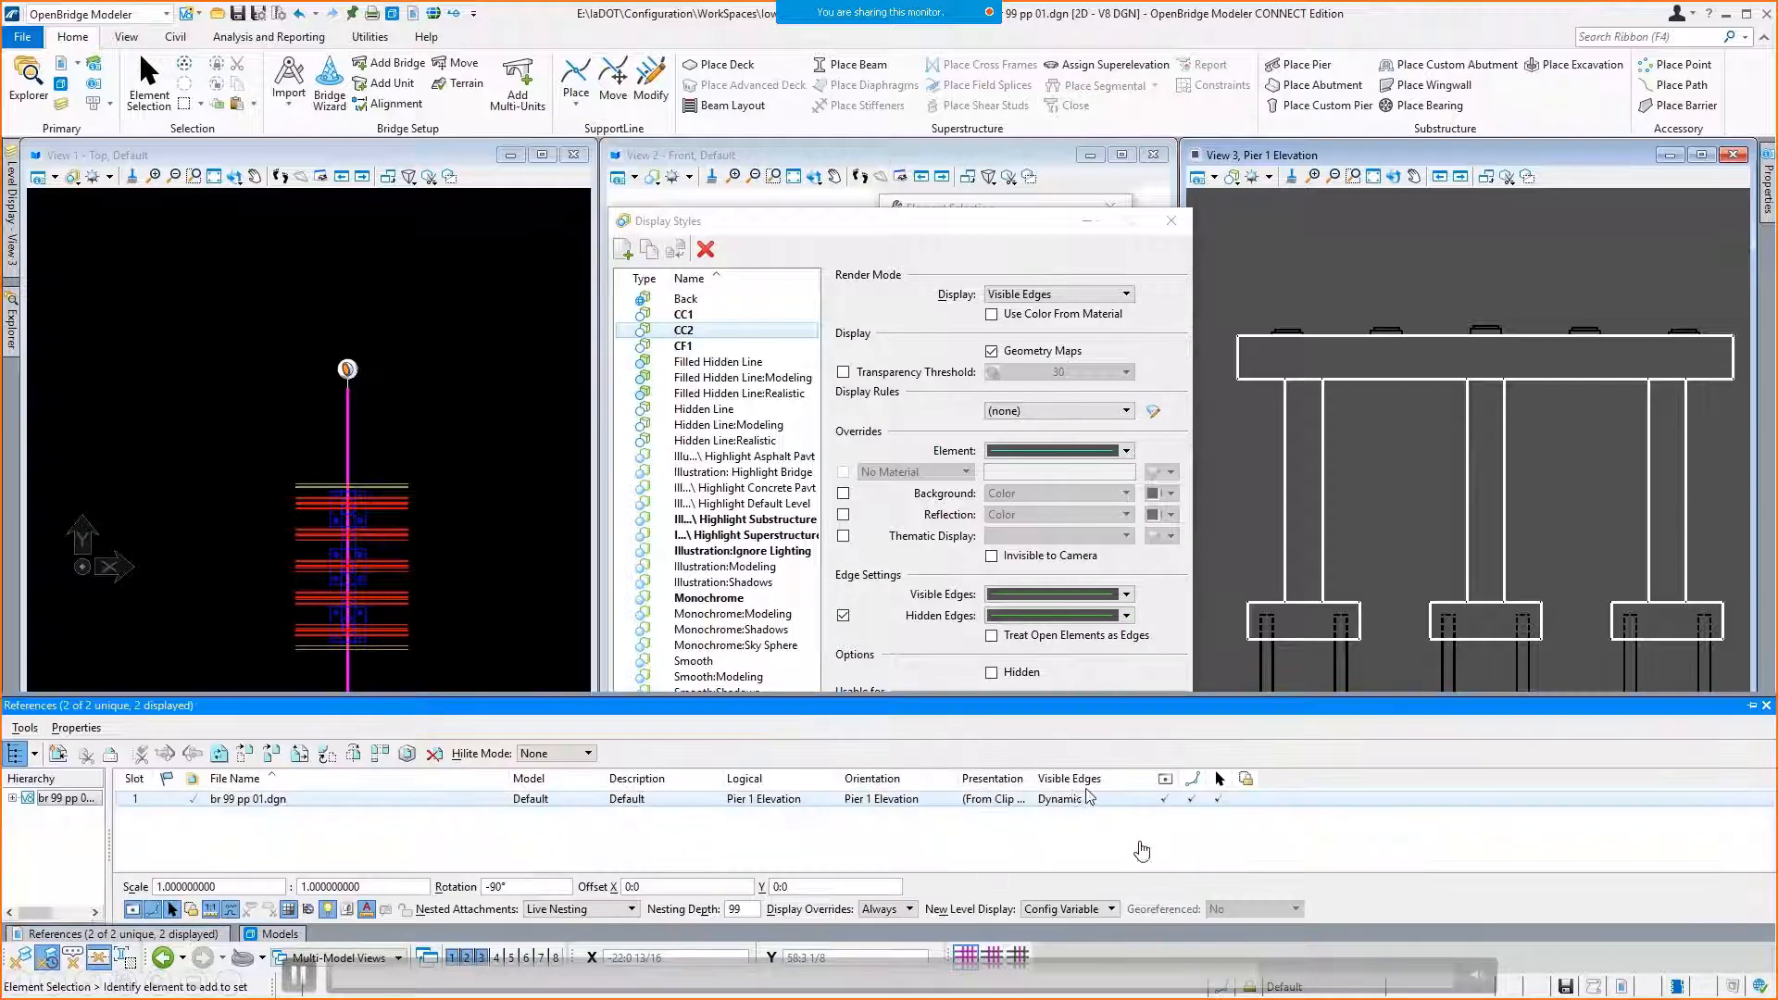
pyautogui.click(991, 800)
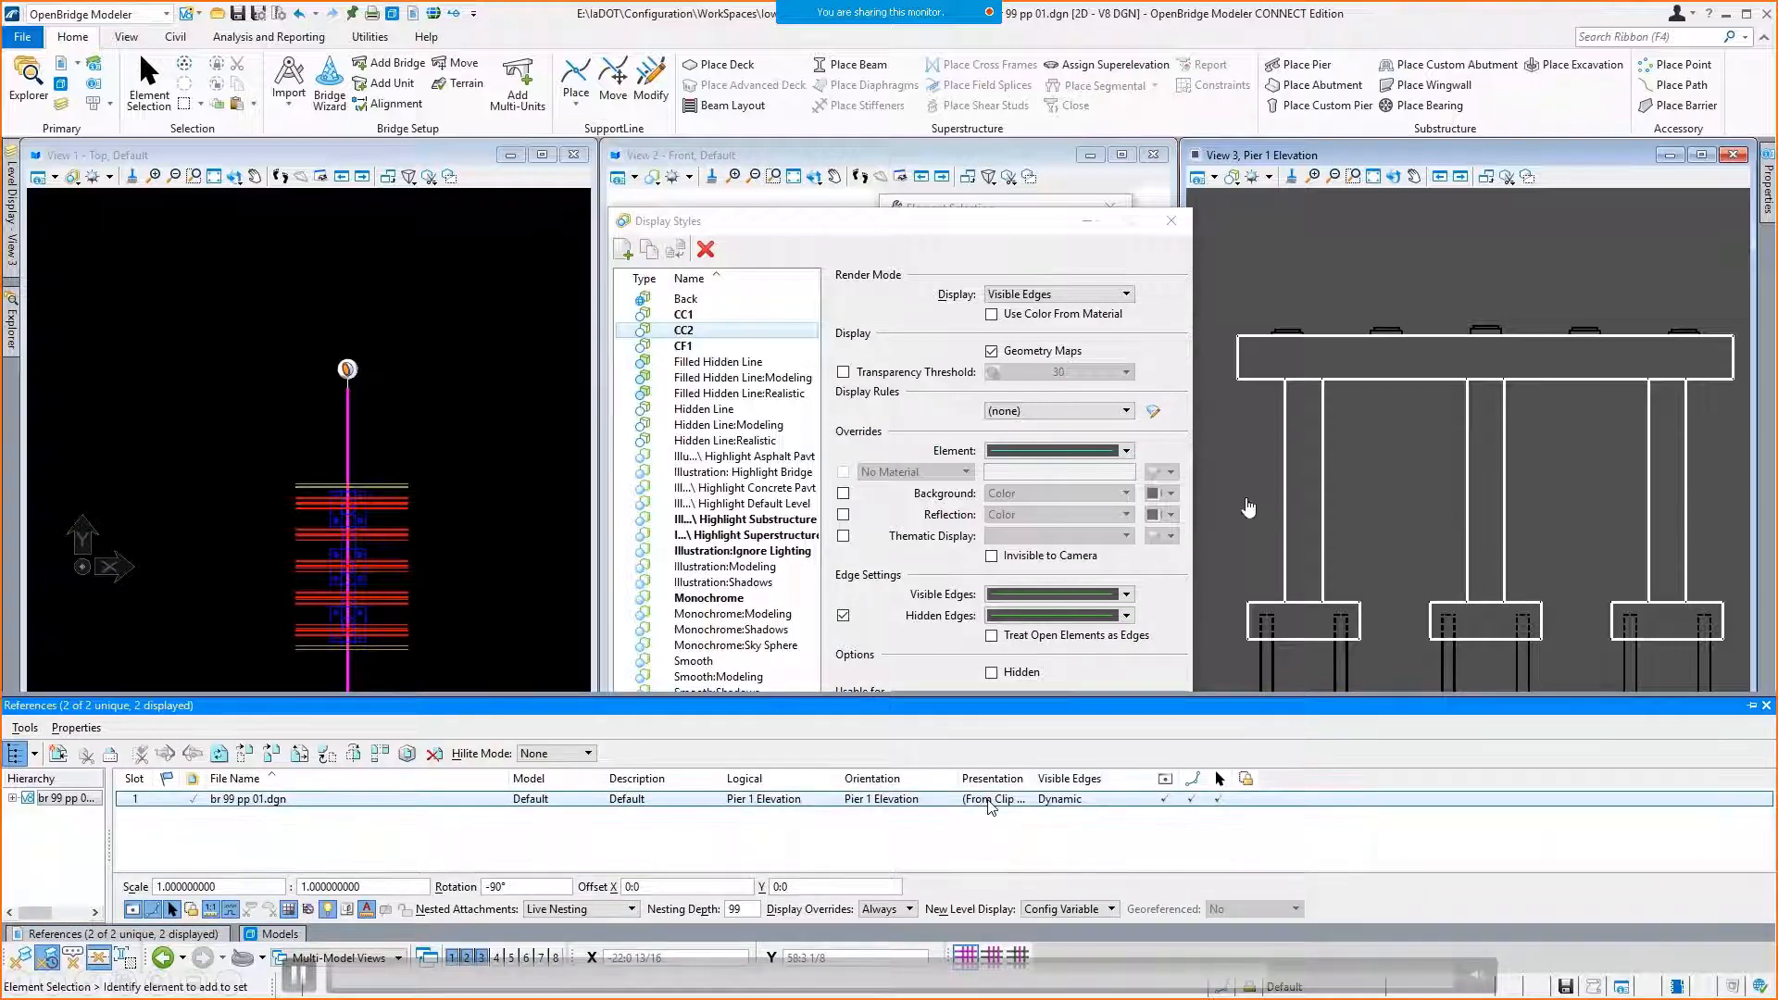
pyautogui.click(1020, 522)
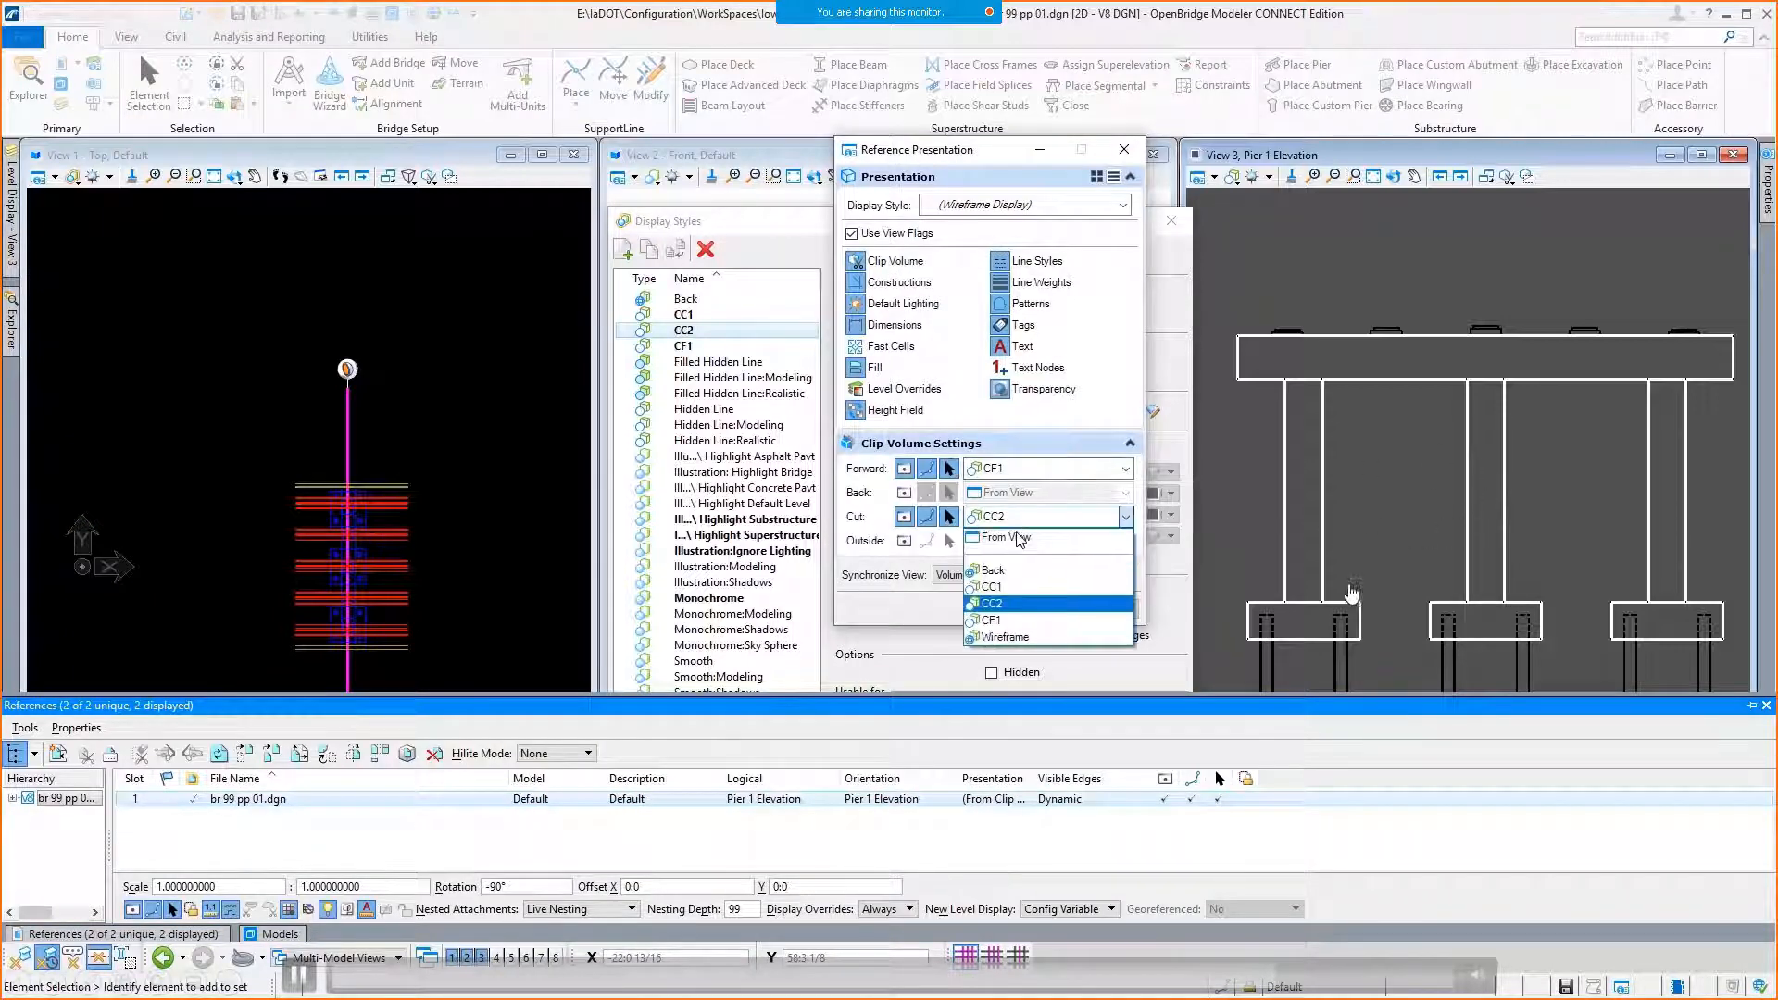
pyautogui.click(990, 605)
pyautogui.click(1012, 609)
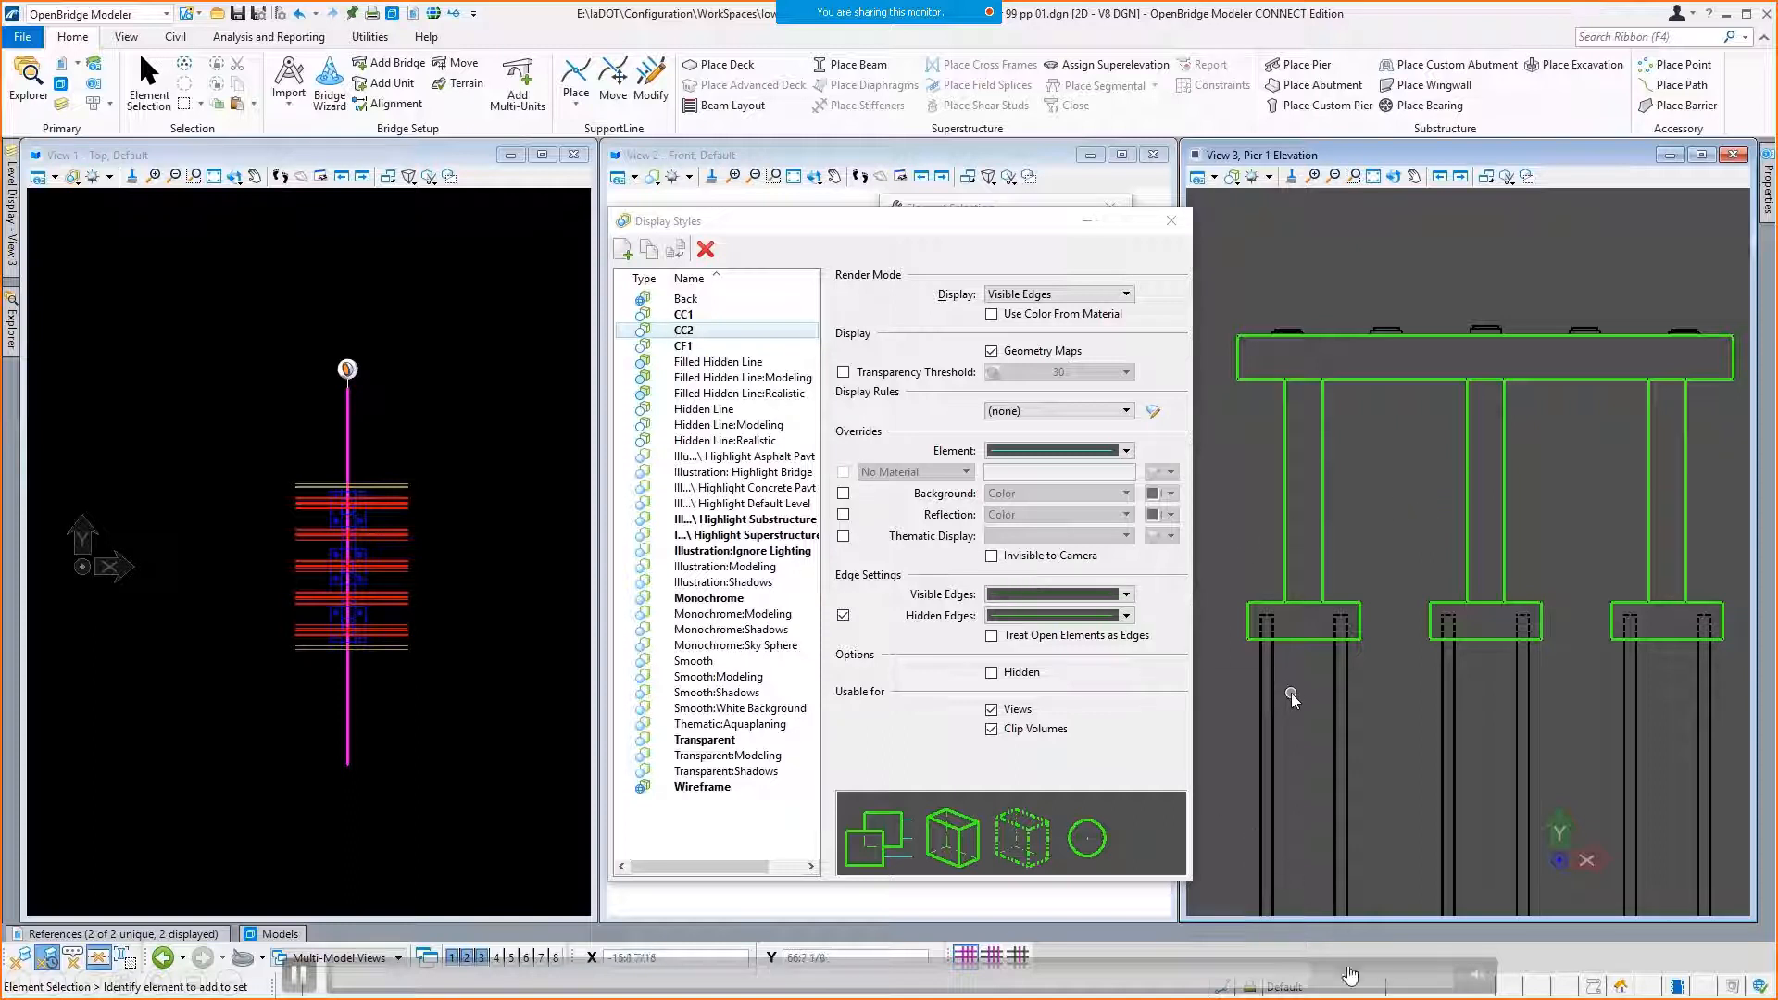
pyautogui.click(1347, 980)
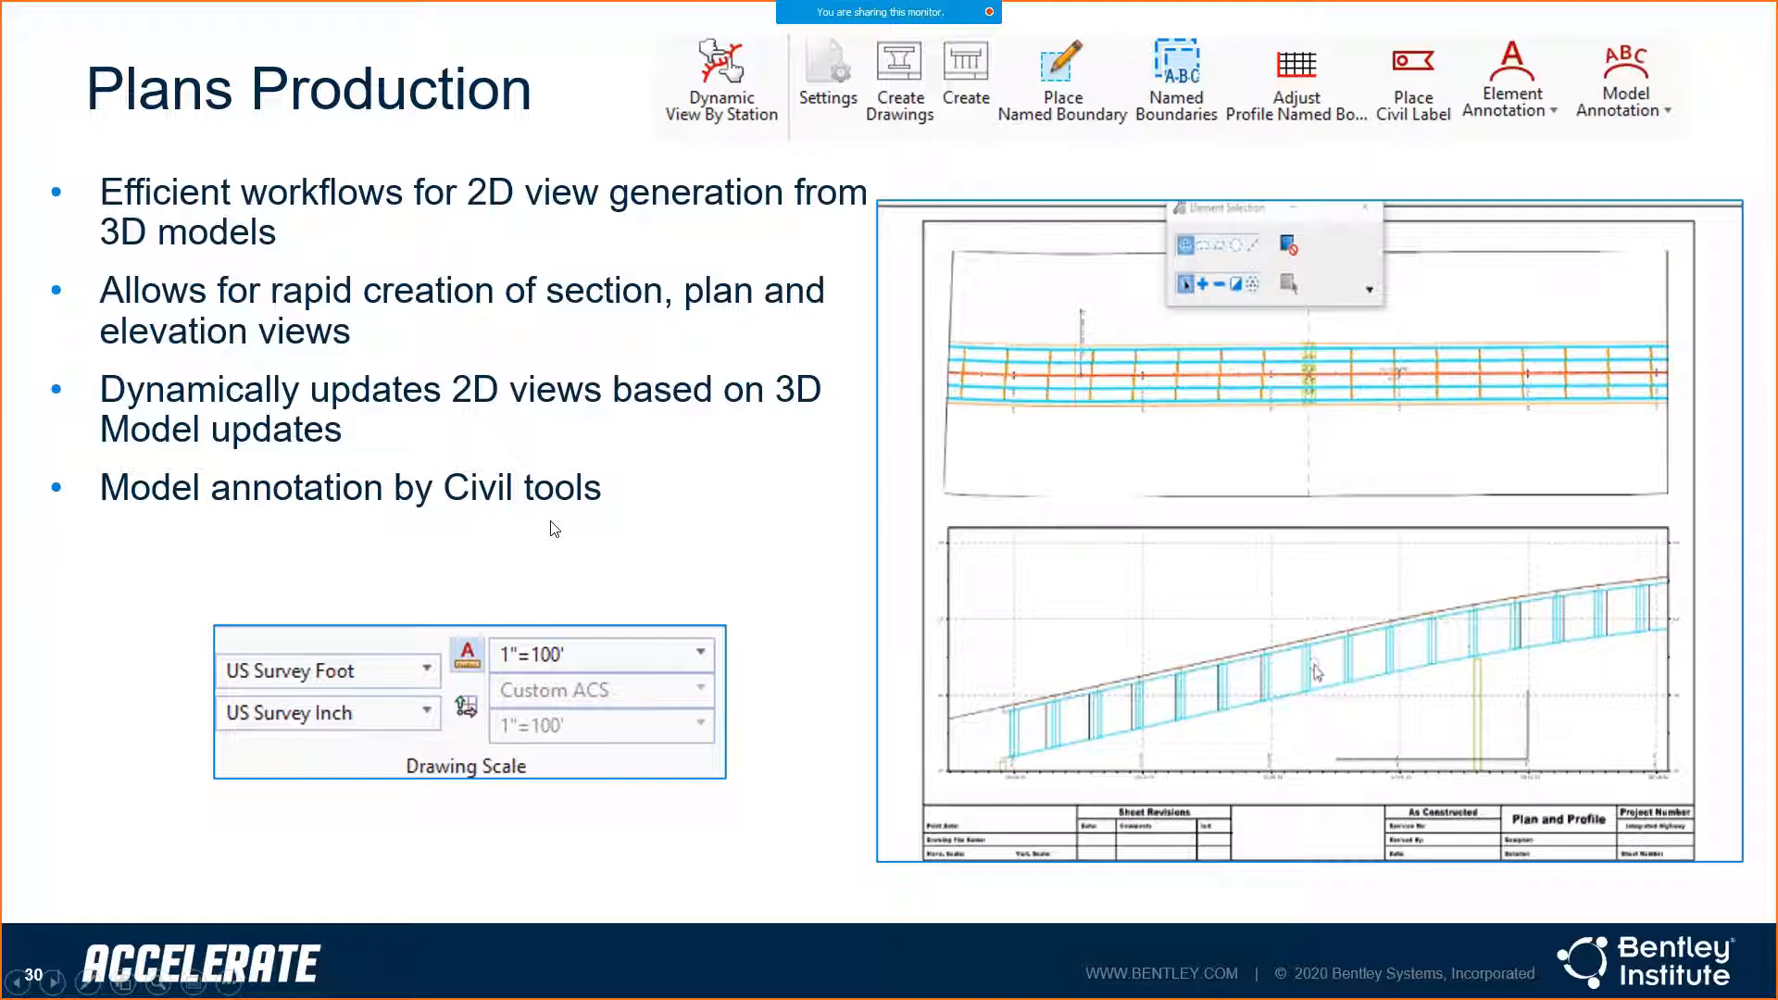
pyautogui.press('Right')
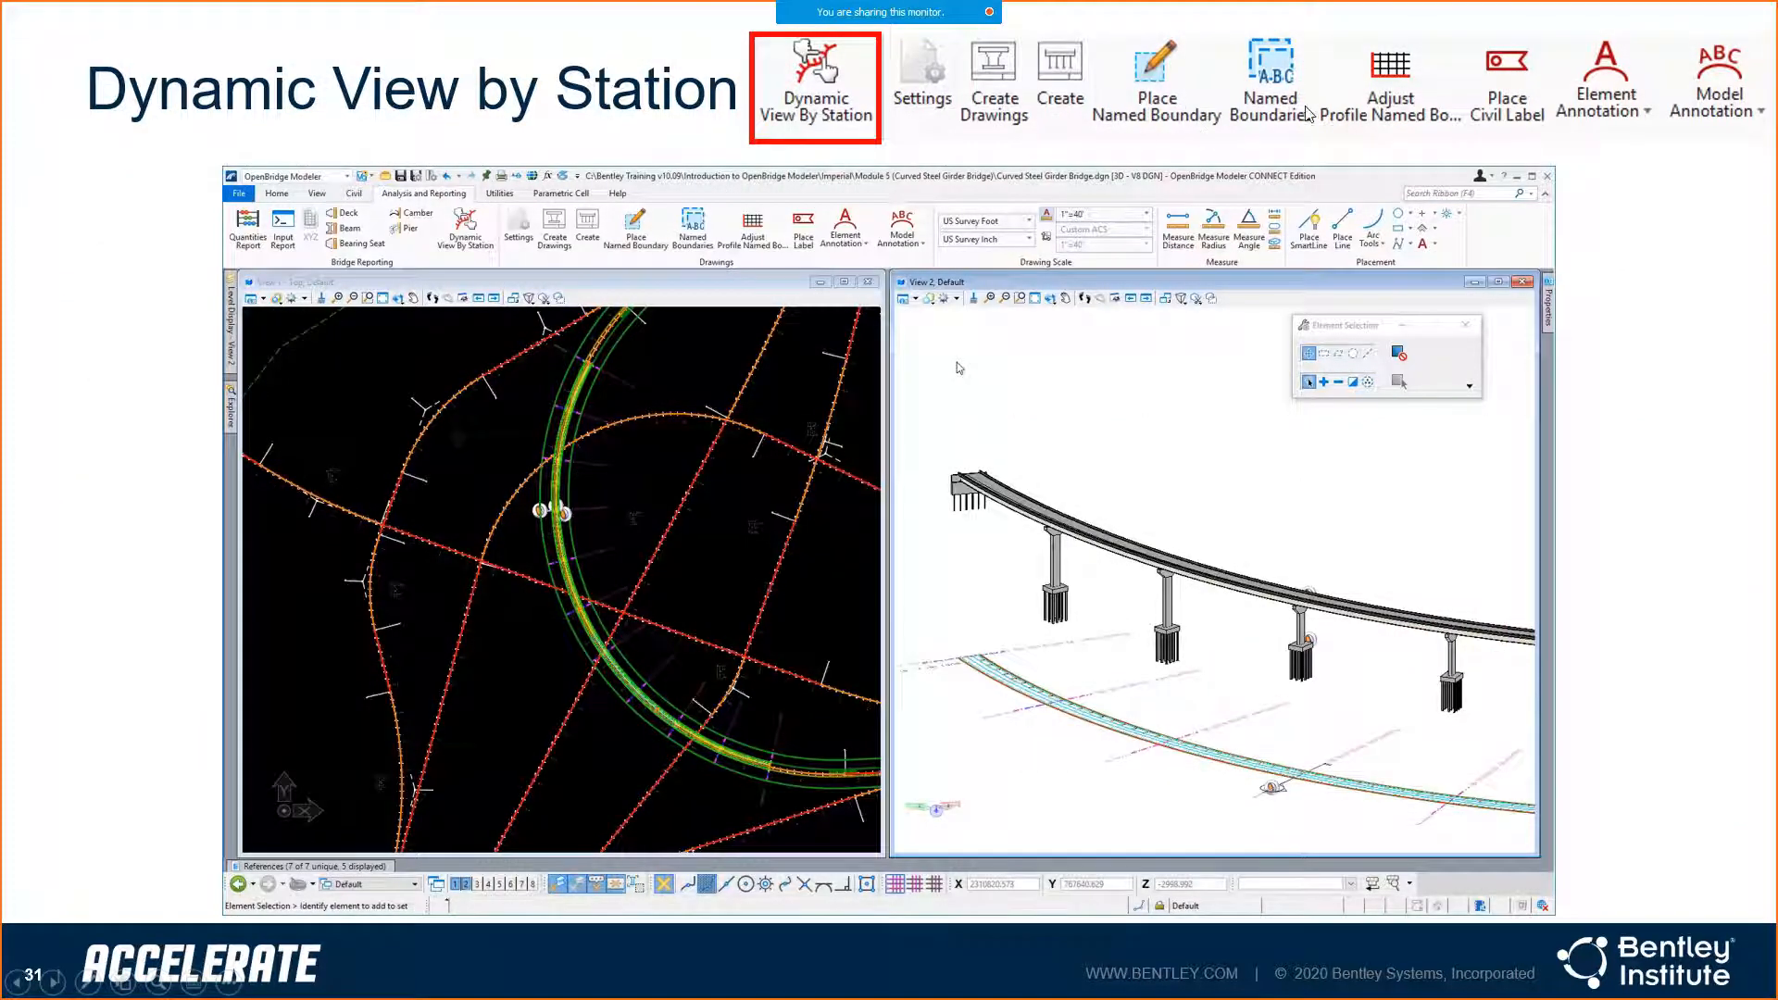
pyautogui.moveTo(1122, 323)
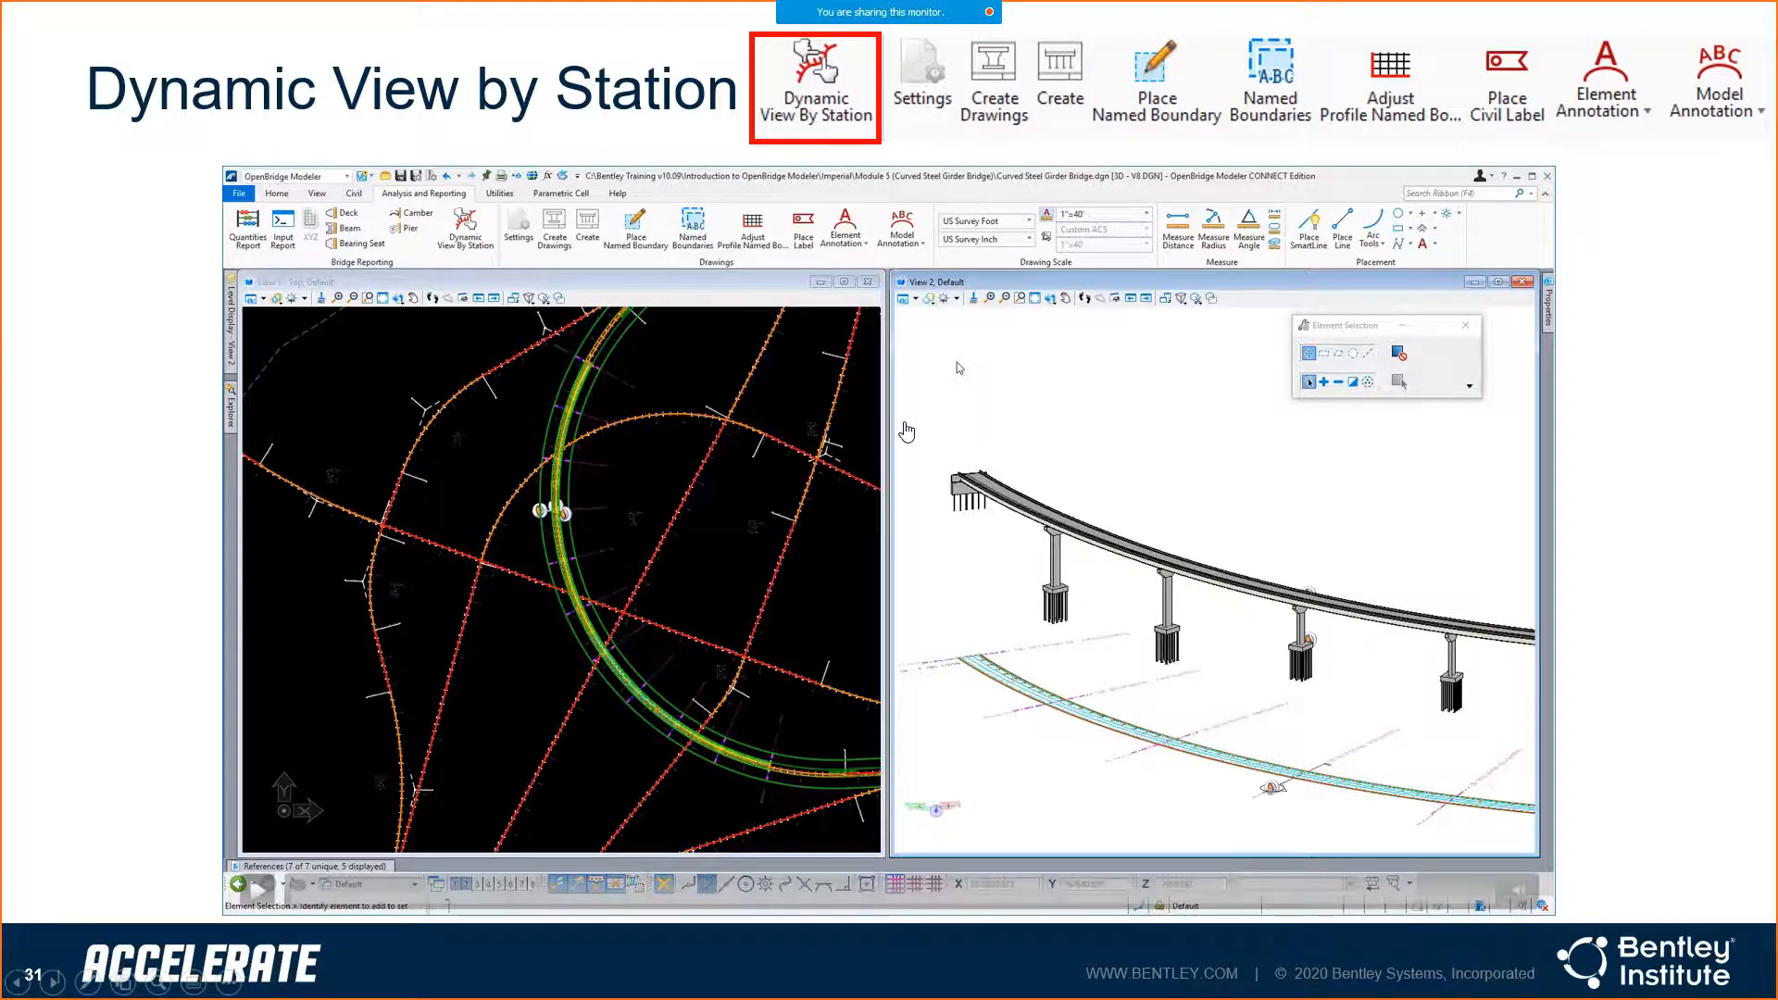
pyautogui.click(894, 400)
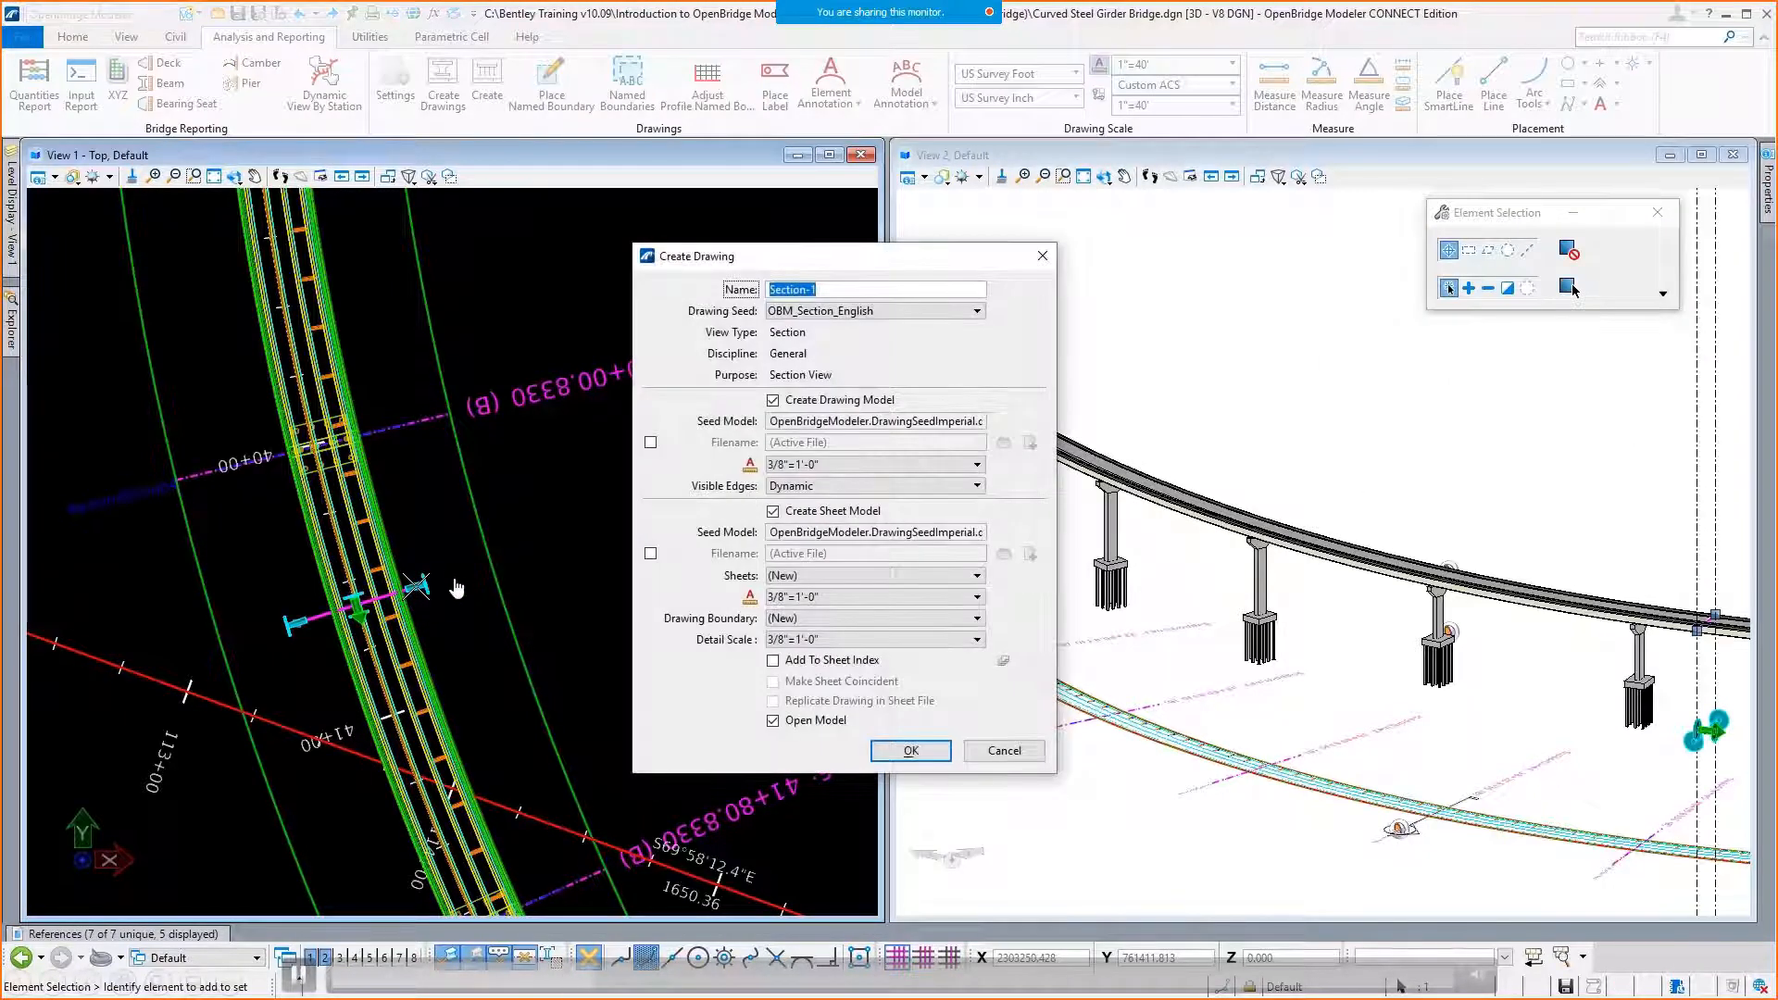
# Name the section drawing Typical Section and create its drawing and sheet models at 3/8"=1'-0", opening the new model.
pyautogui.write('Typical Sec')
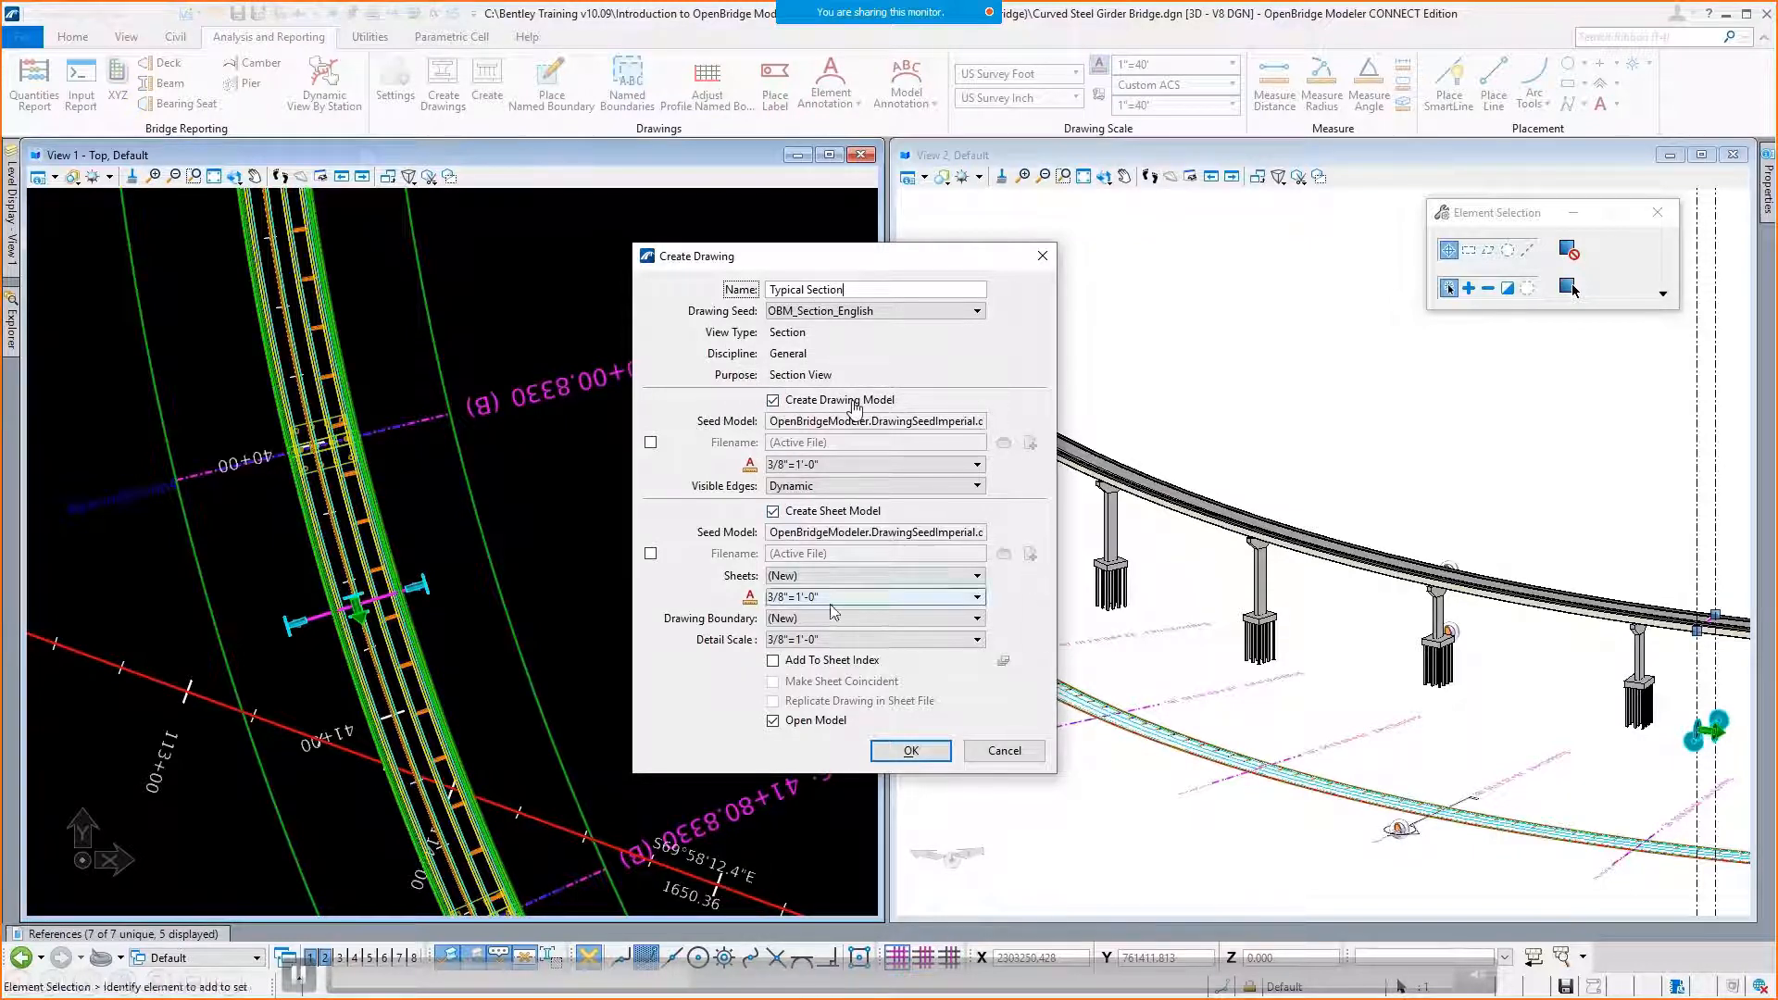
pyautogui.click(911, 751)
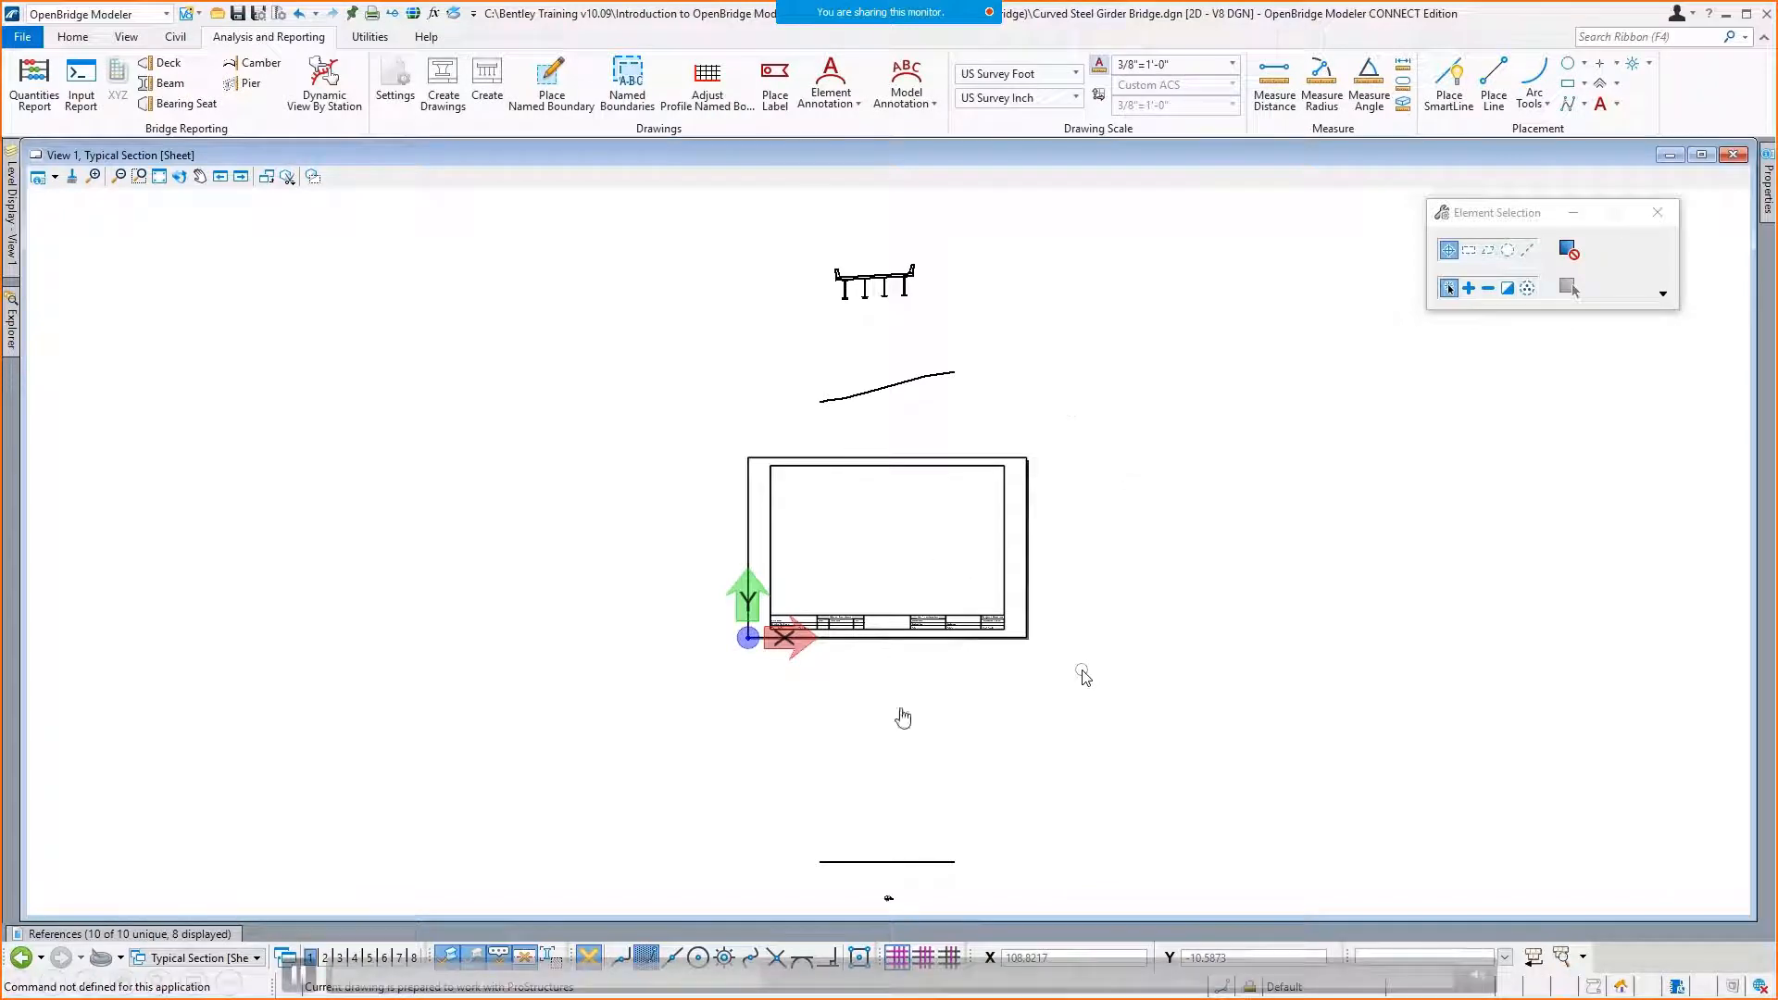
# Turn off the level of the stray sloping line above the border on the Typical Section sheet, using the line itself.
pyautogui.rightClick(1115, 385)
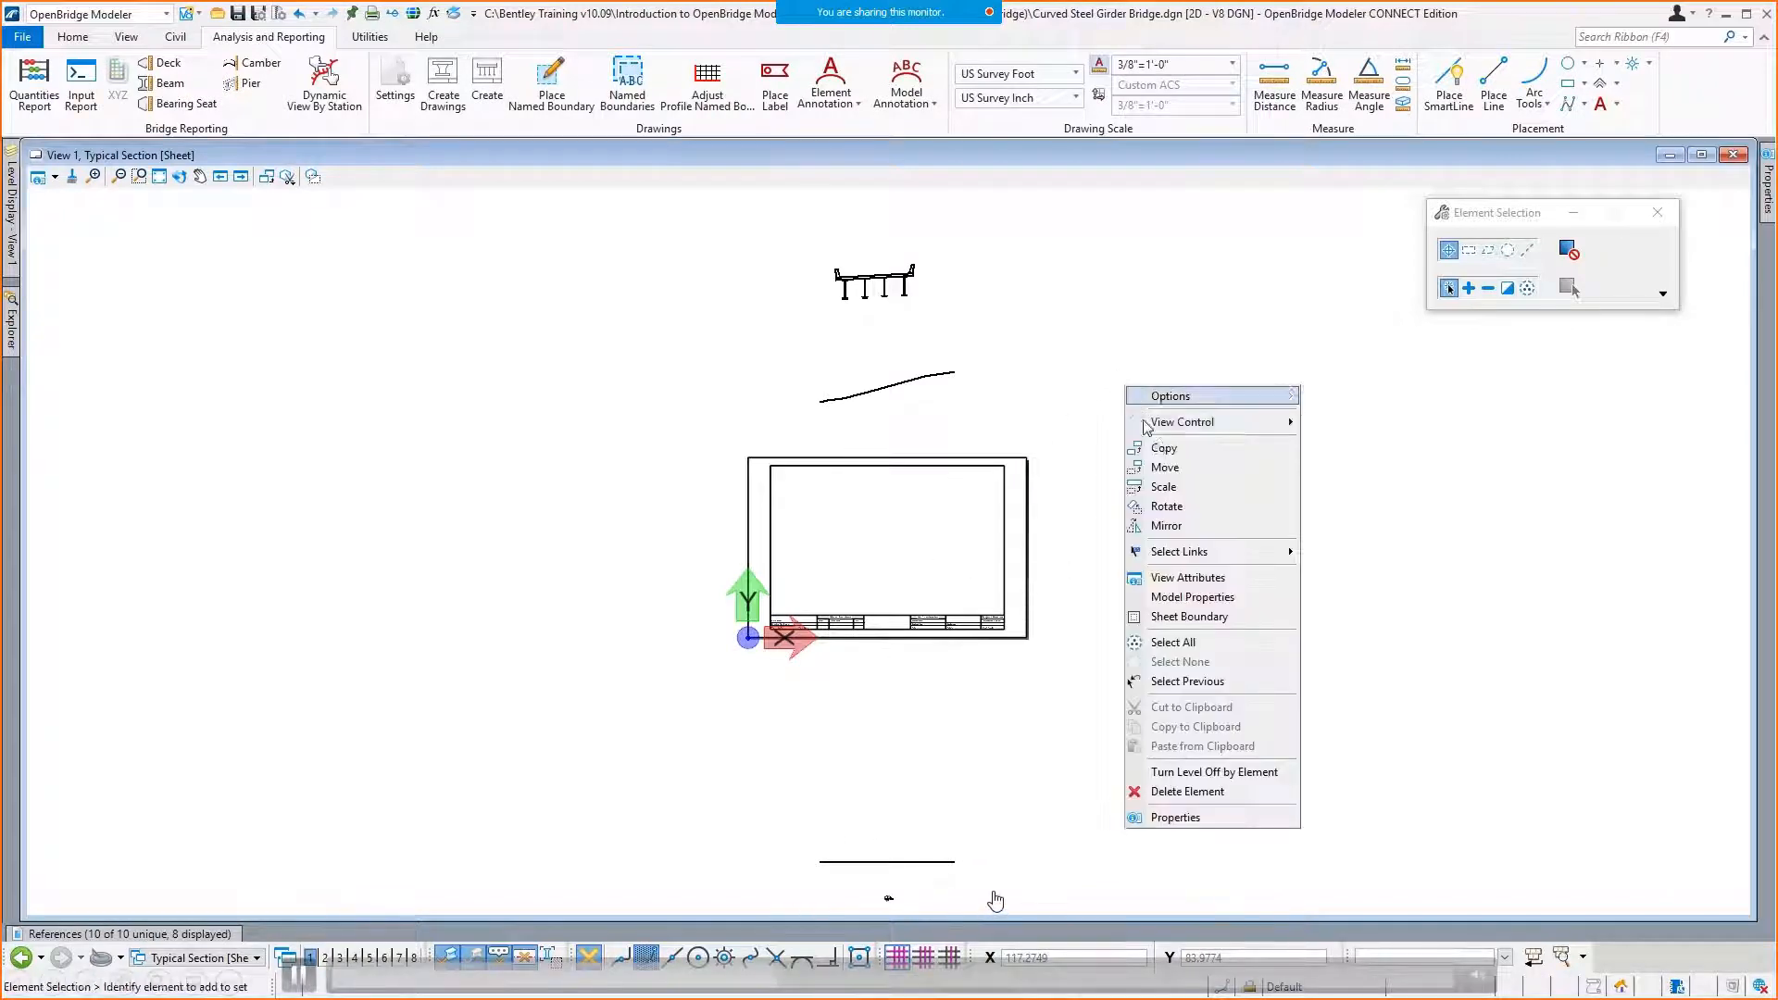
pyautogui.click(1194, 778)
pyautogui.click(913, 381)
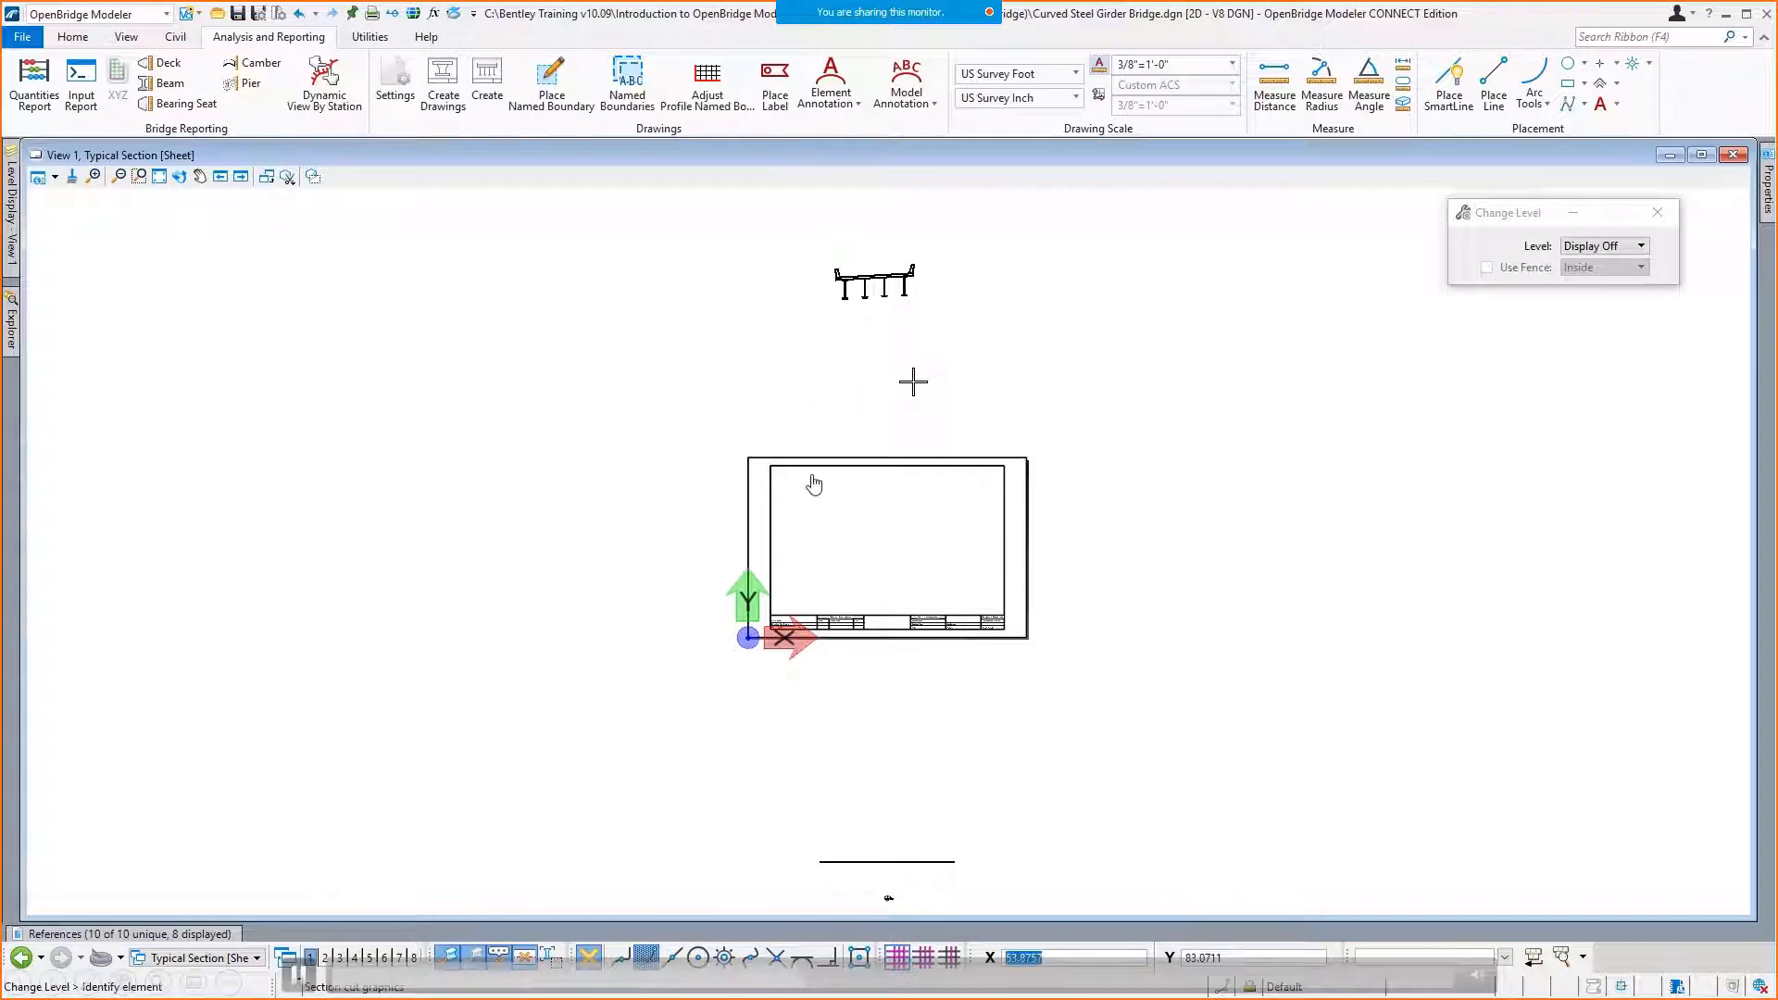
pyautogui.rightClick(958, 345)
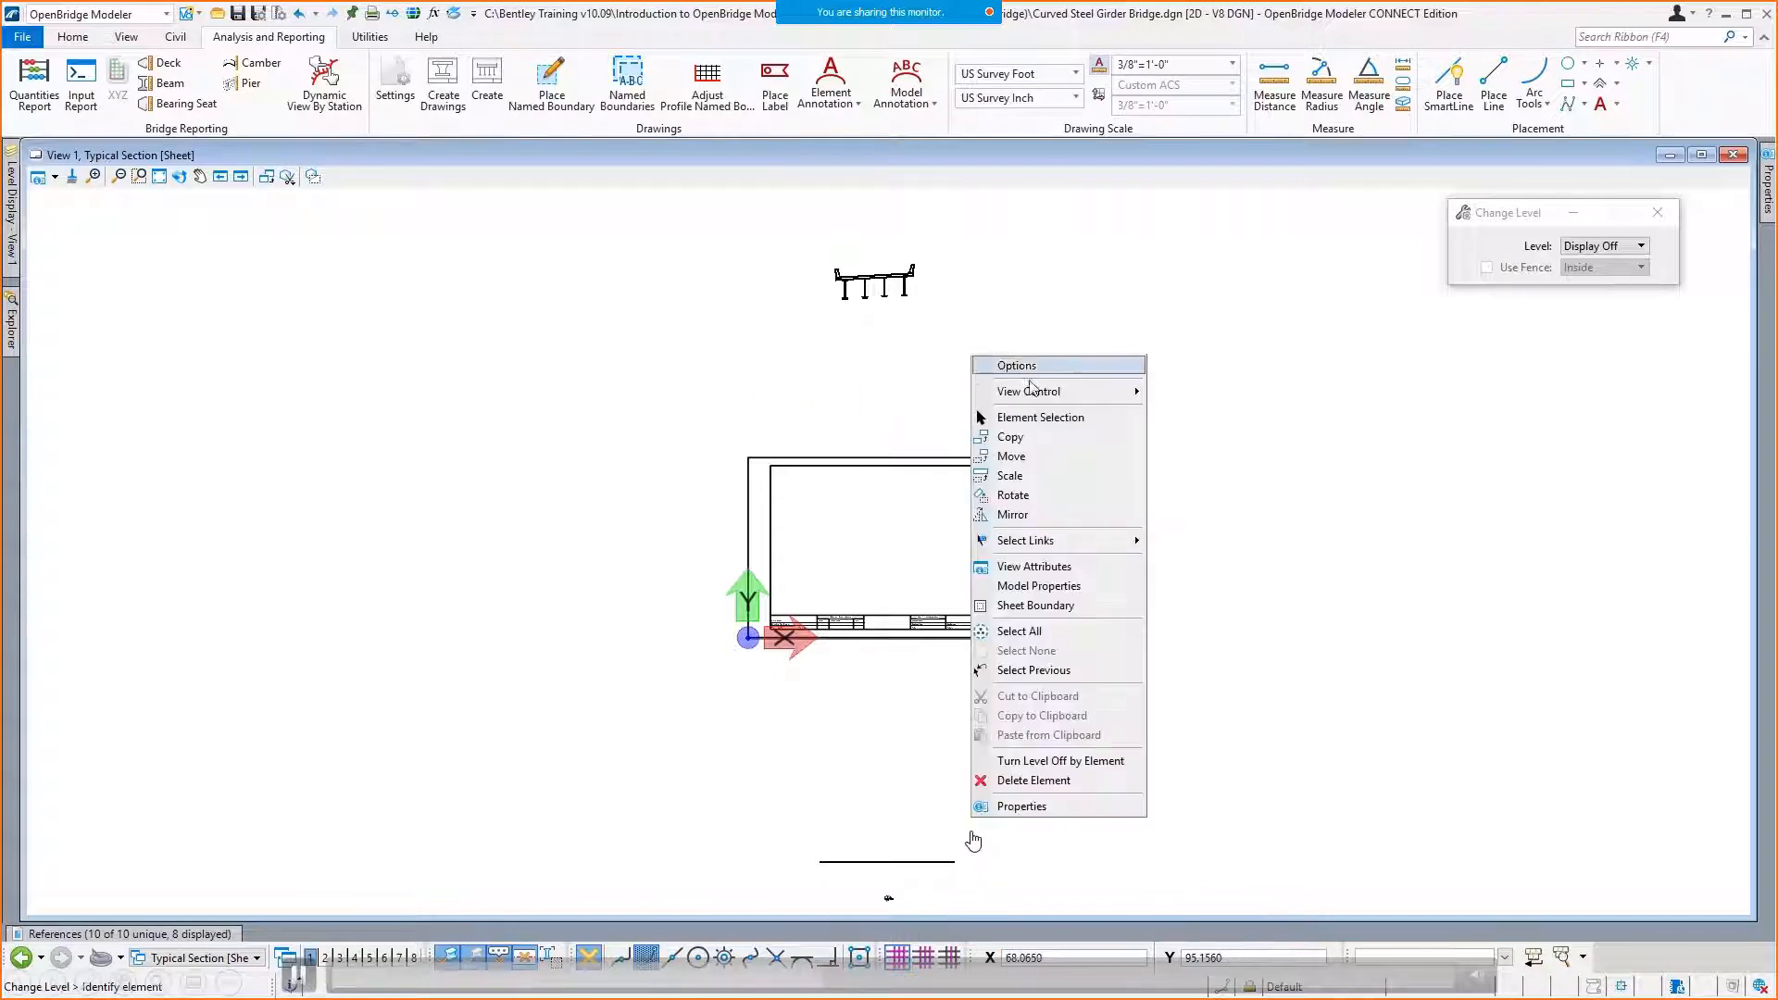
pyautogui.click(1005, 415)
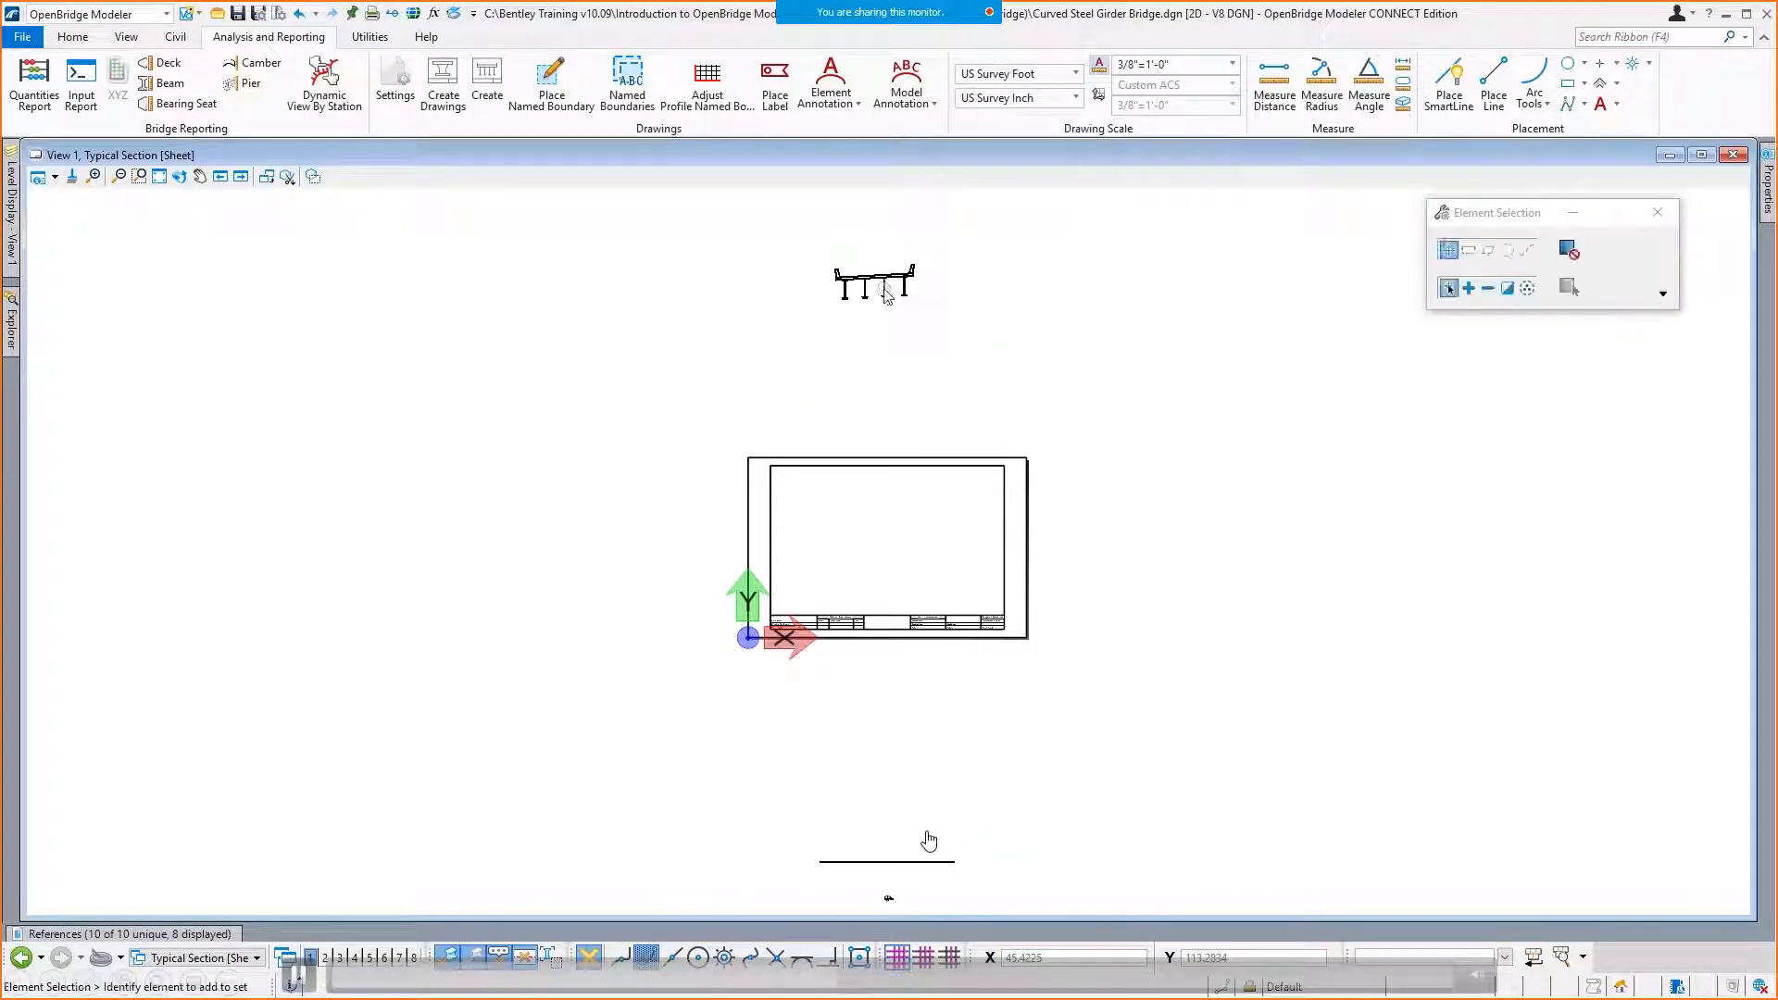
# Move the deck section reference down into the upper part of the sheet border, check it up close, and save.
pyautogui.rightClick(891, 296)
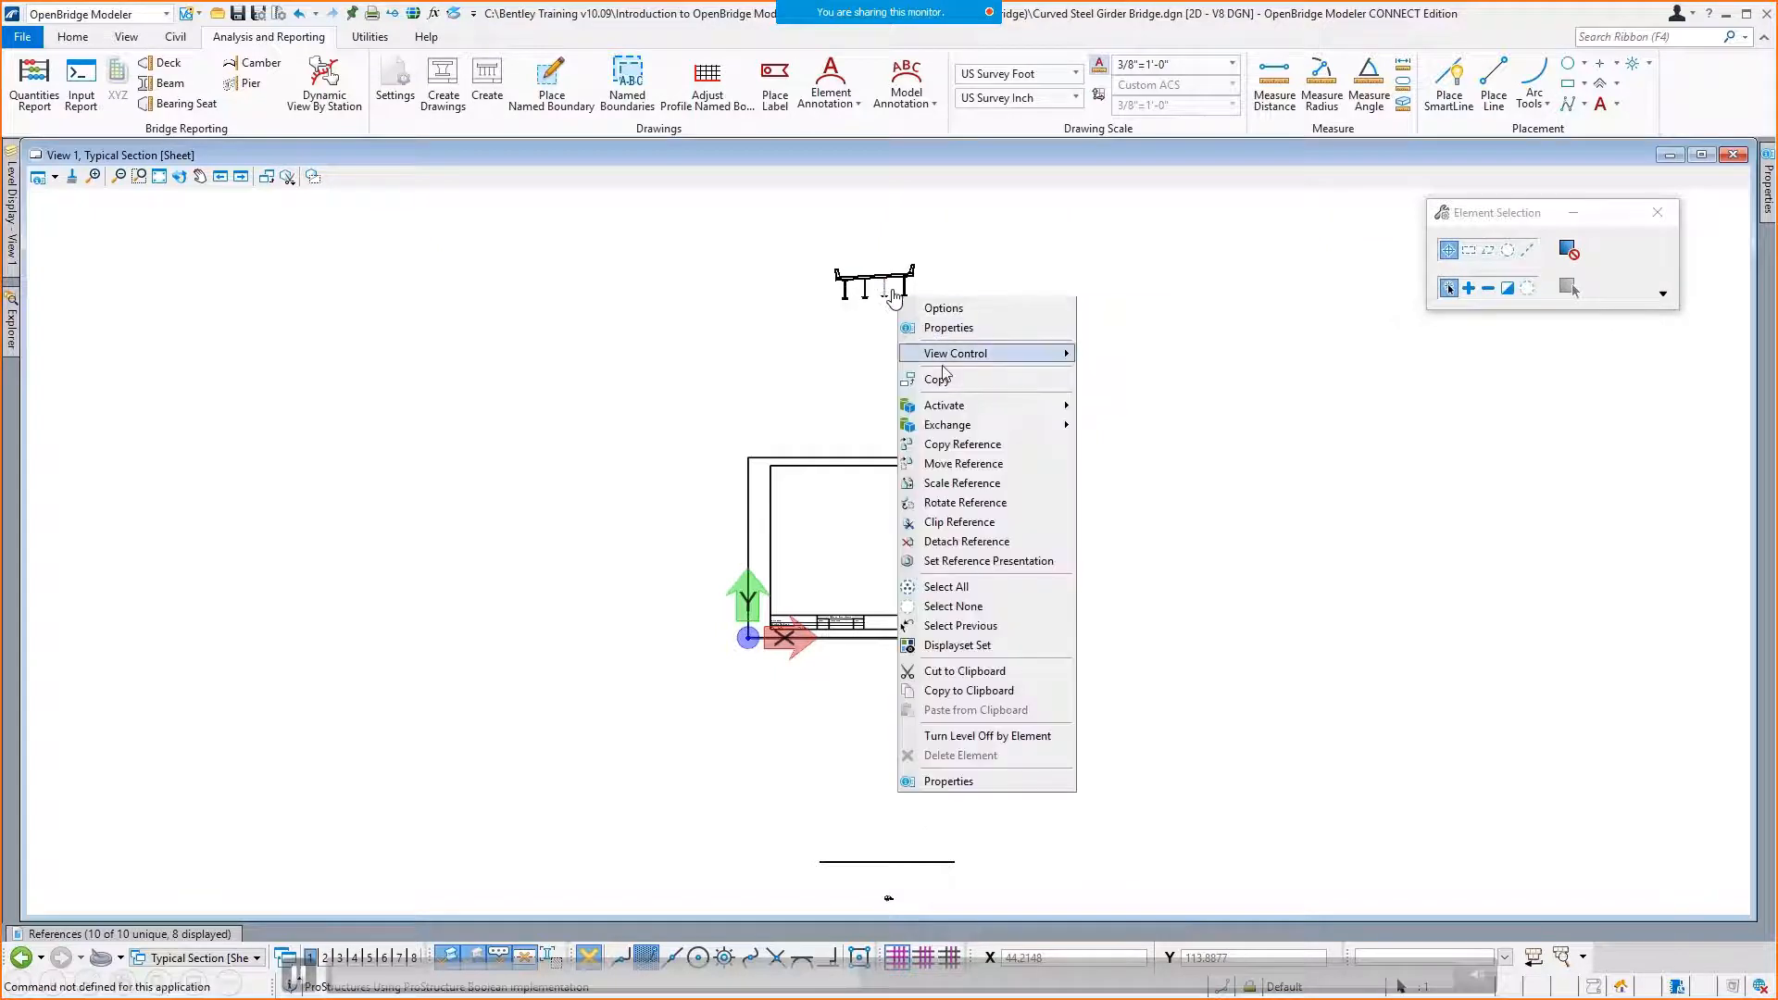
pyautogui.click(959, 465)
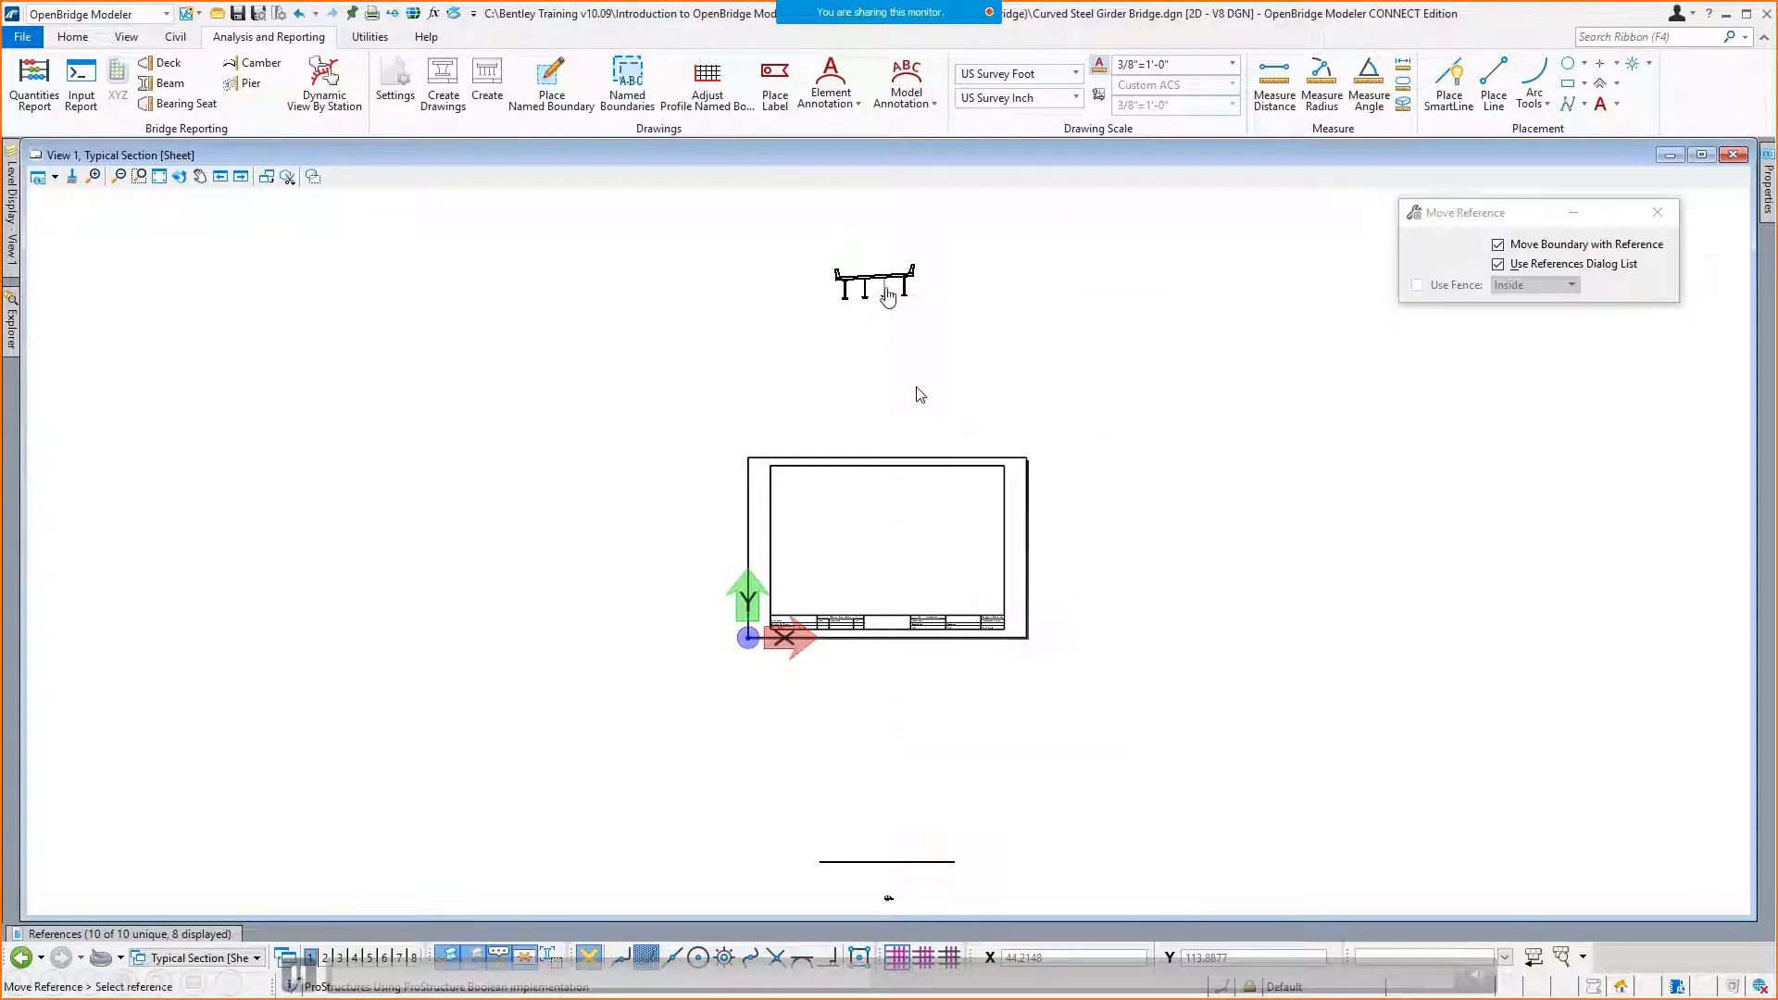
pyautogui.click(886, 295)
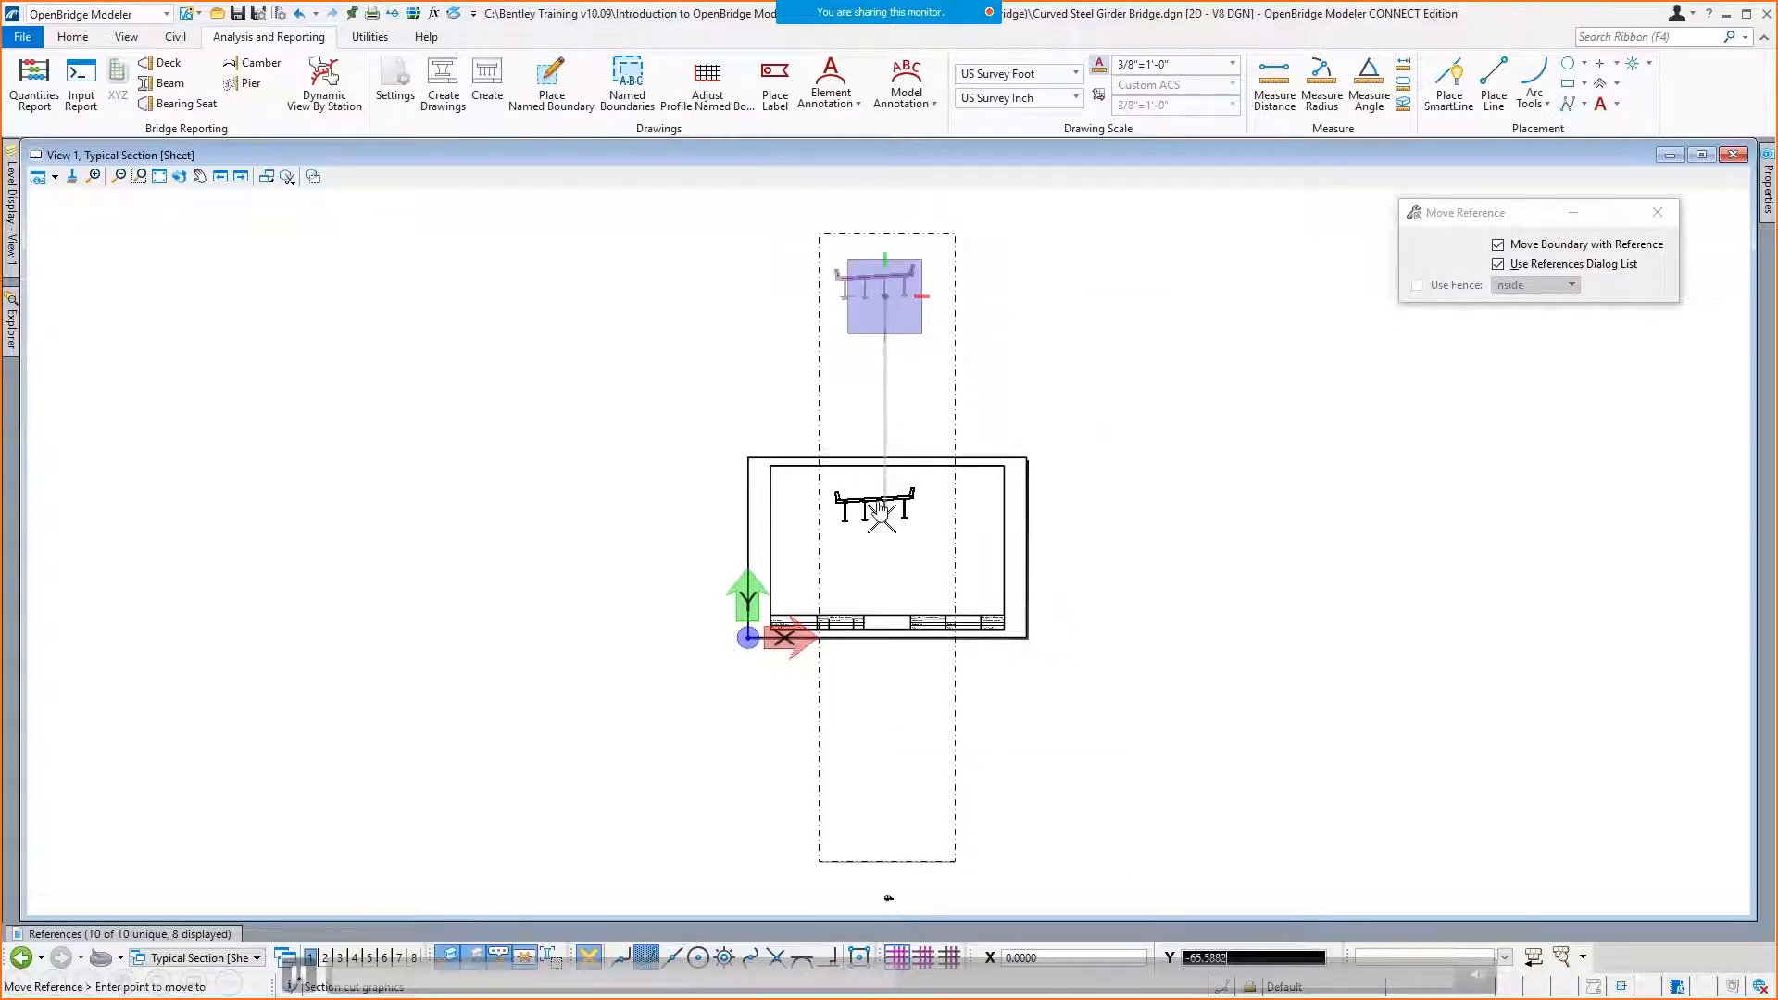
pyautogui.click(882, 517)
pyautogui.scroll(6, 876, 574)
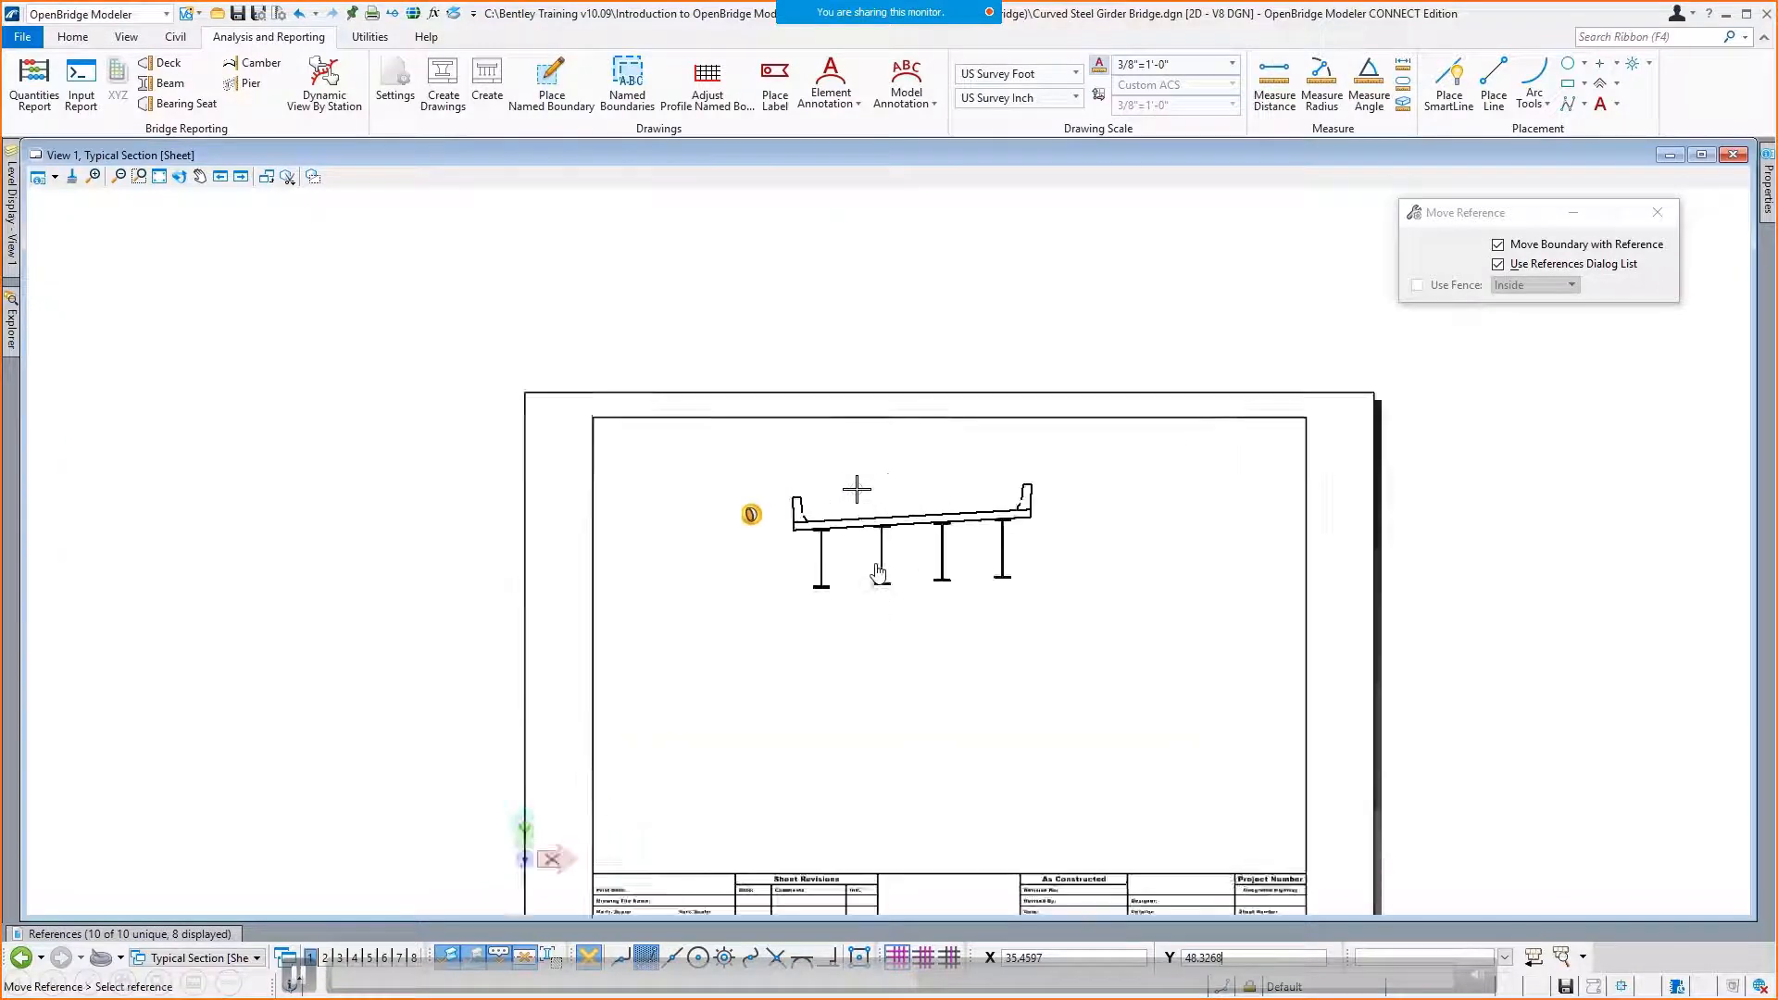
pyautogui.scroll(1, 1235, 704)
pyautogui.scroll(1, 1235, 704)
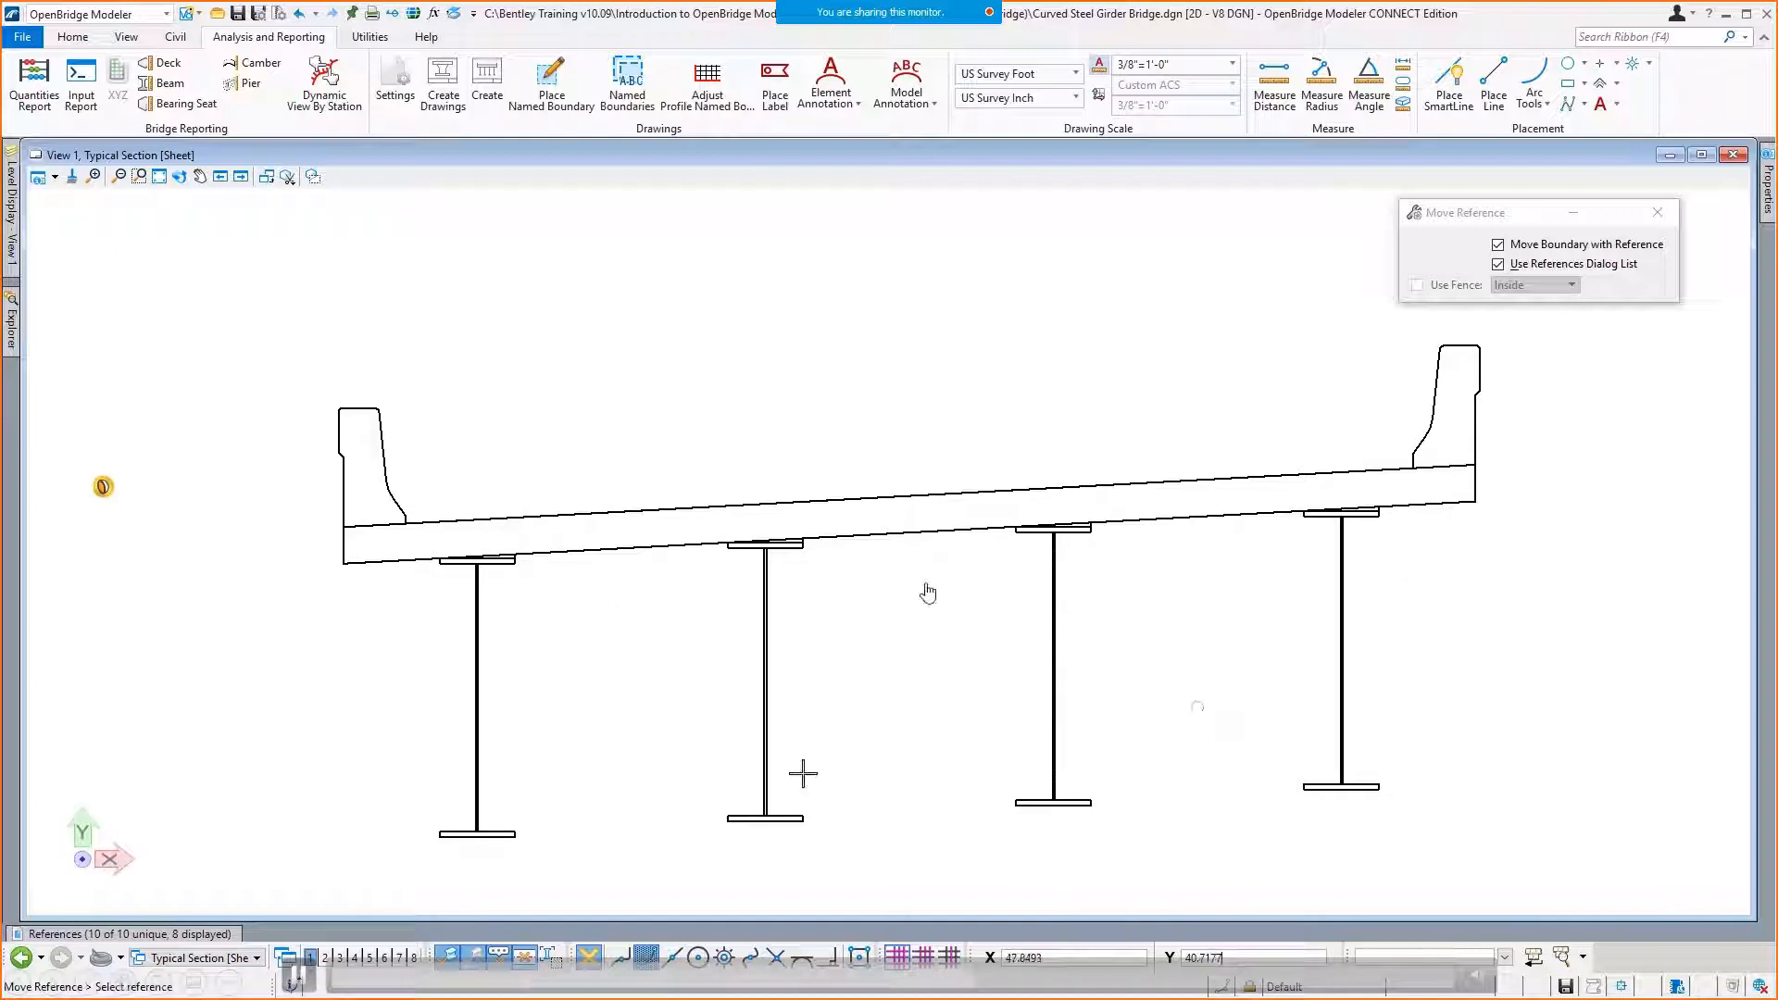
pyautogui.click(263, 18)
# Return to the Default model and place a dynamic section cut across the alignment at station 41+80.8330 (SupportLine6) with a 0° skew.
pyautogui.click(22, 958)
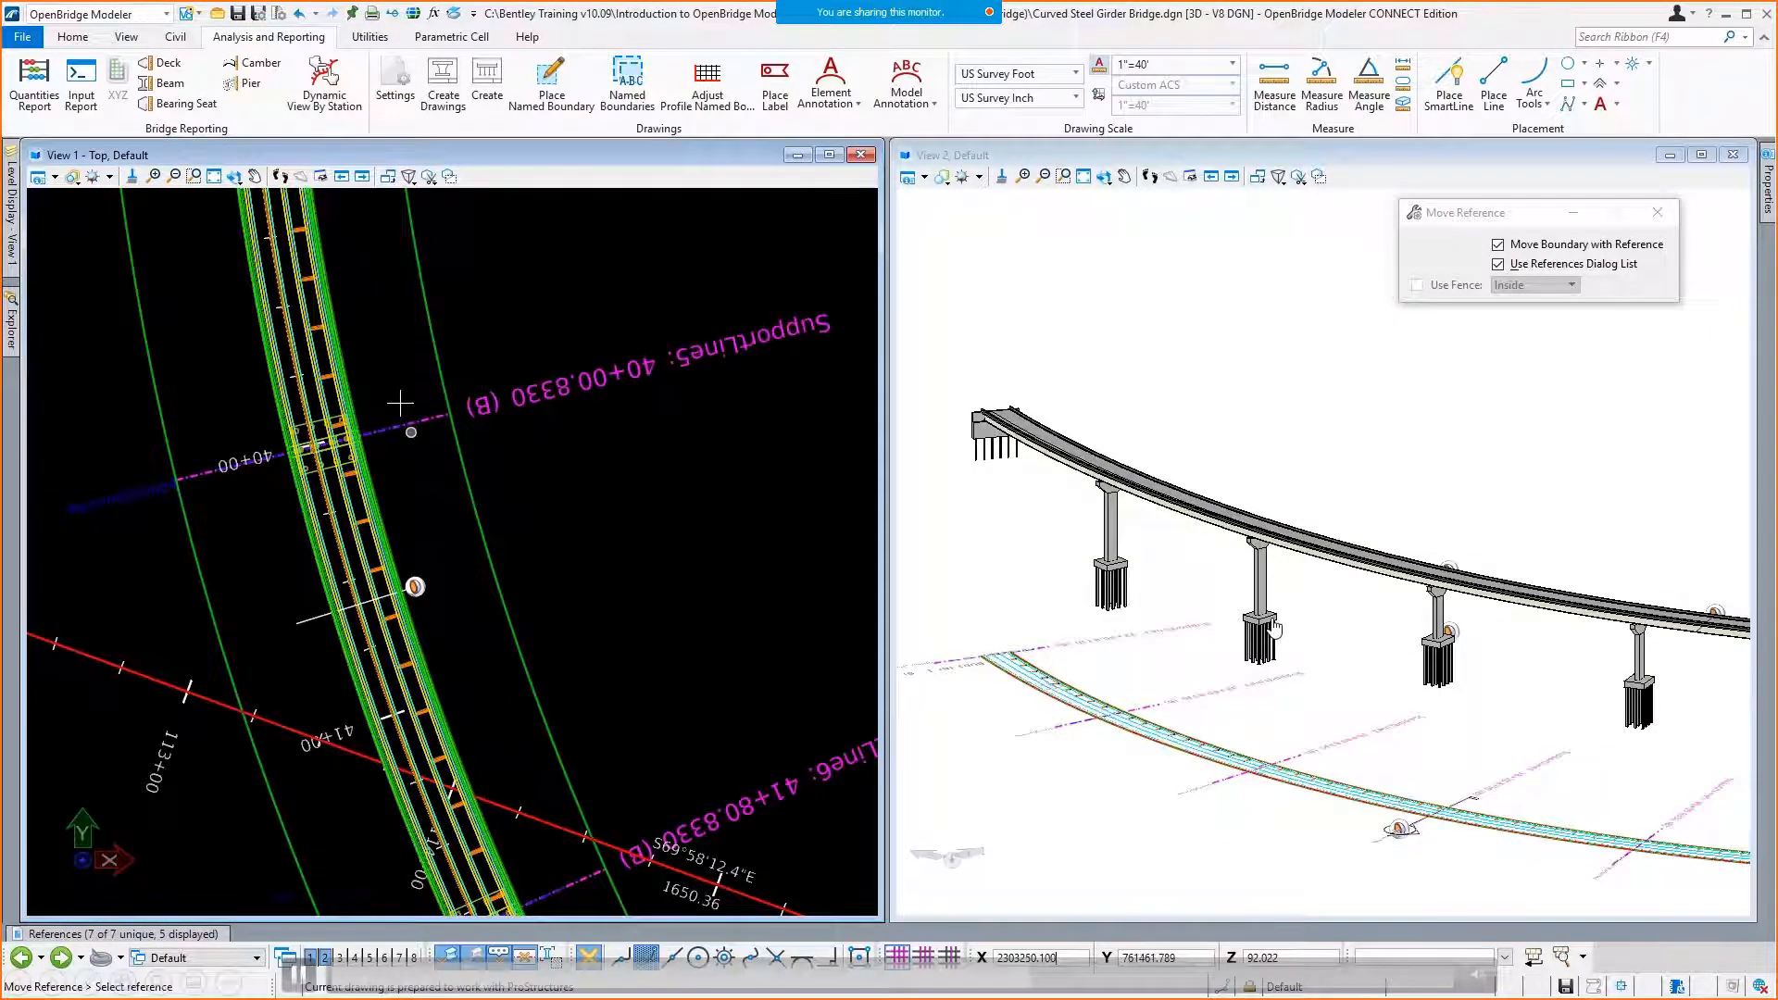
pyautogui.scroll(-2, 385, 375)
pyautogui.scroll(1, 488, 776)
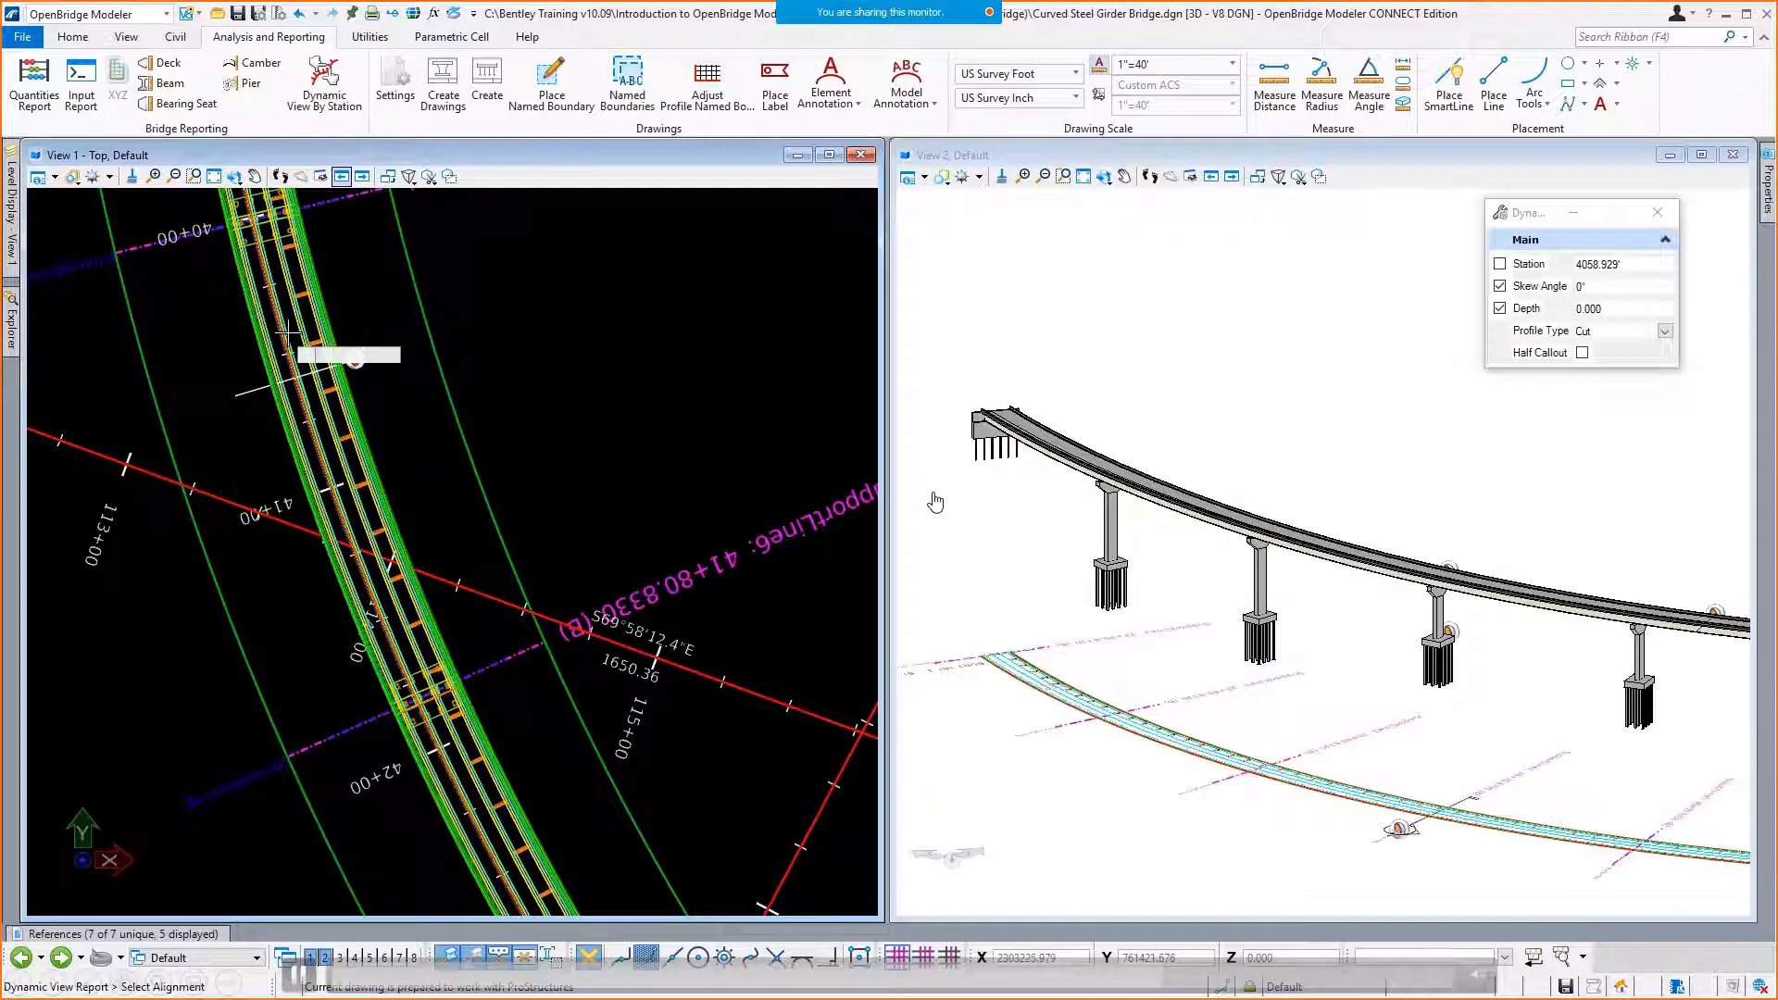
pyautogui.click(285, 331)
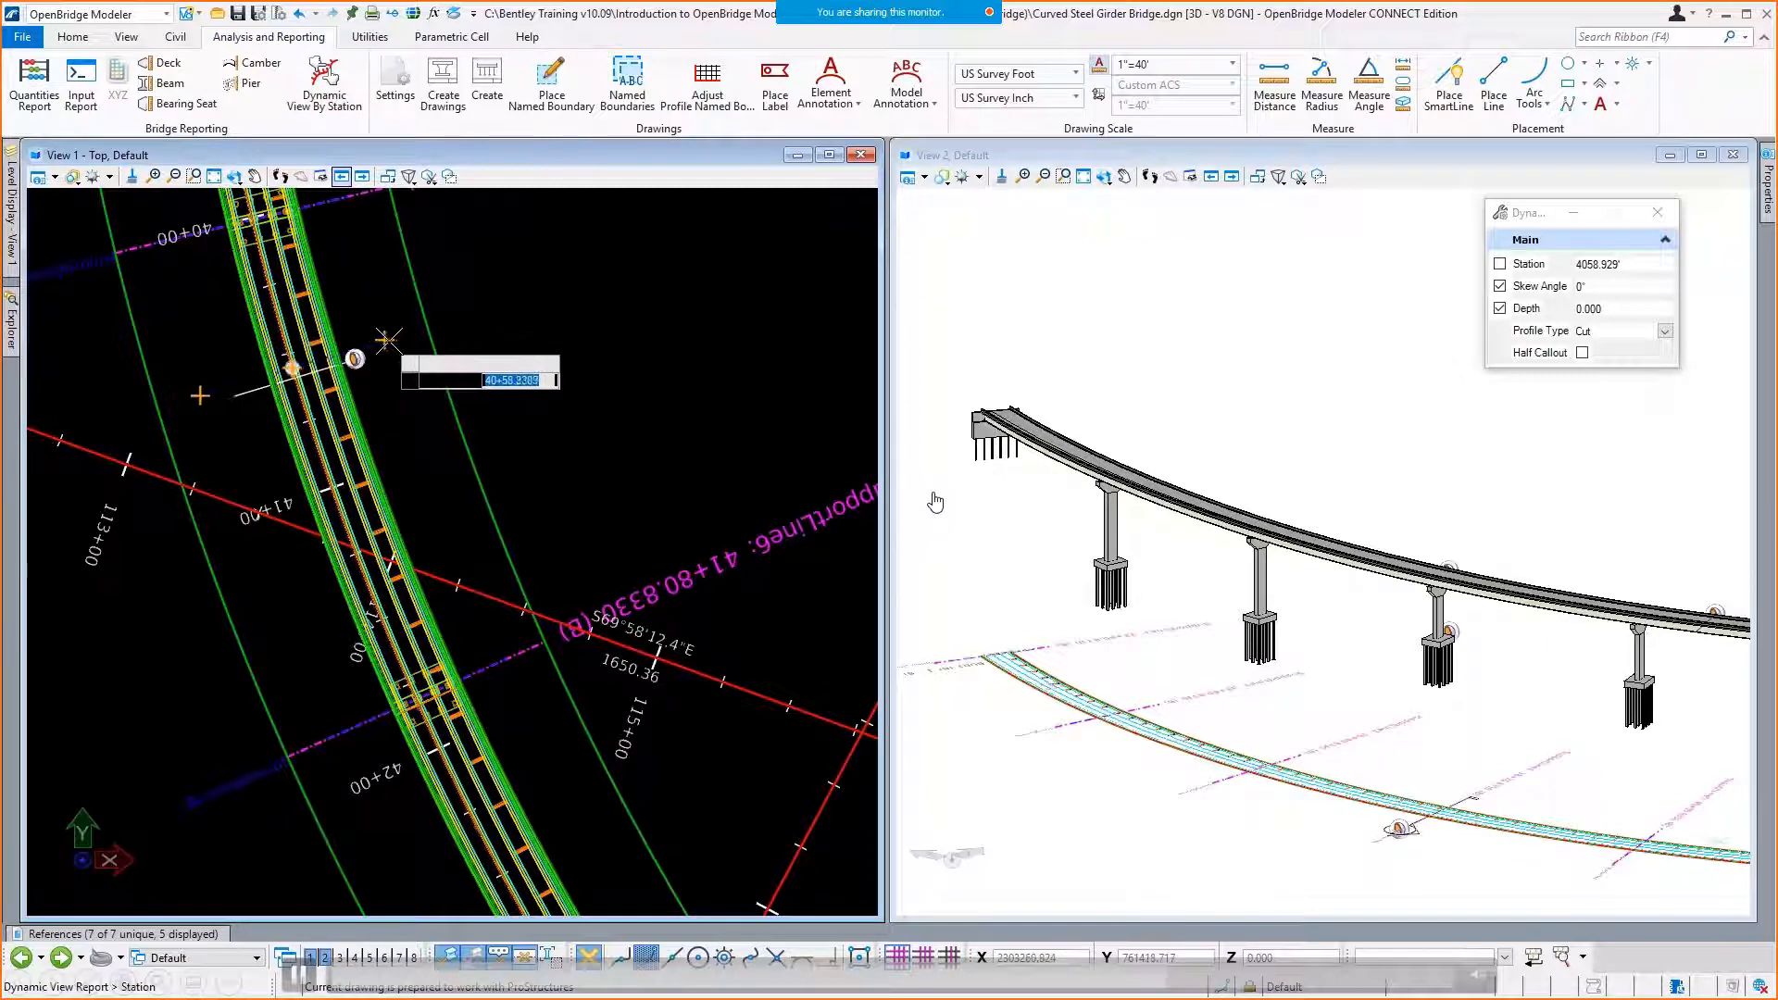
pyautogui.click(545, 641)
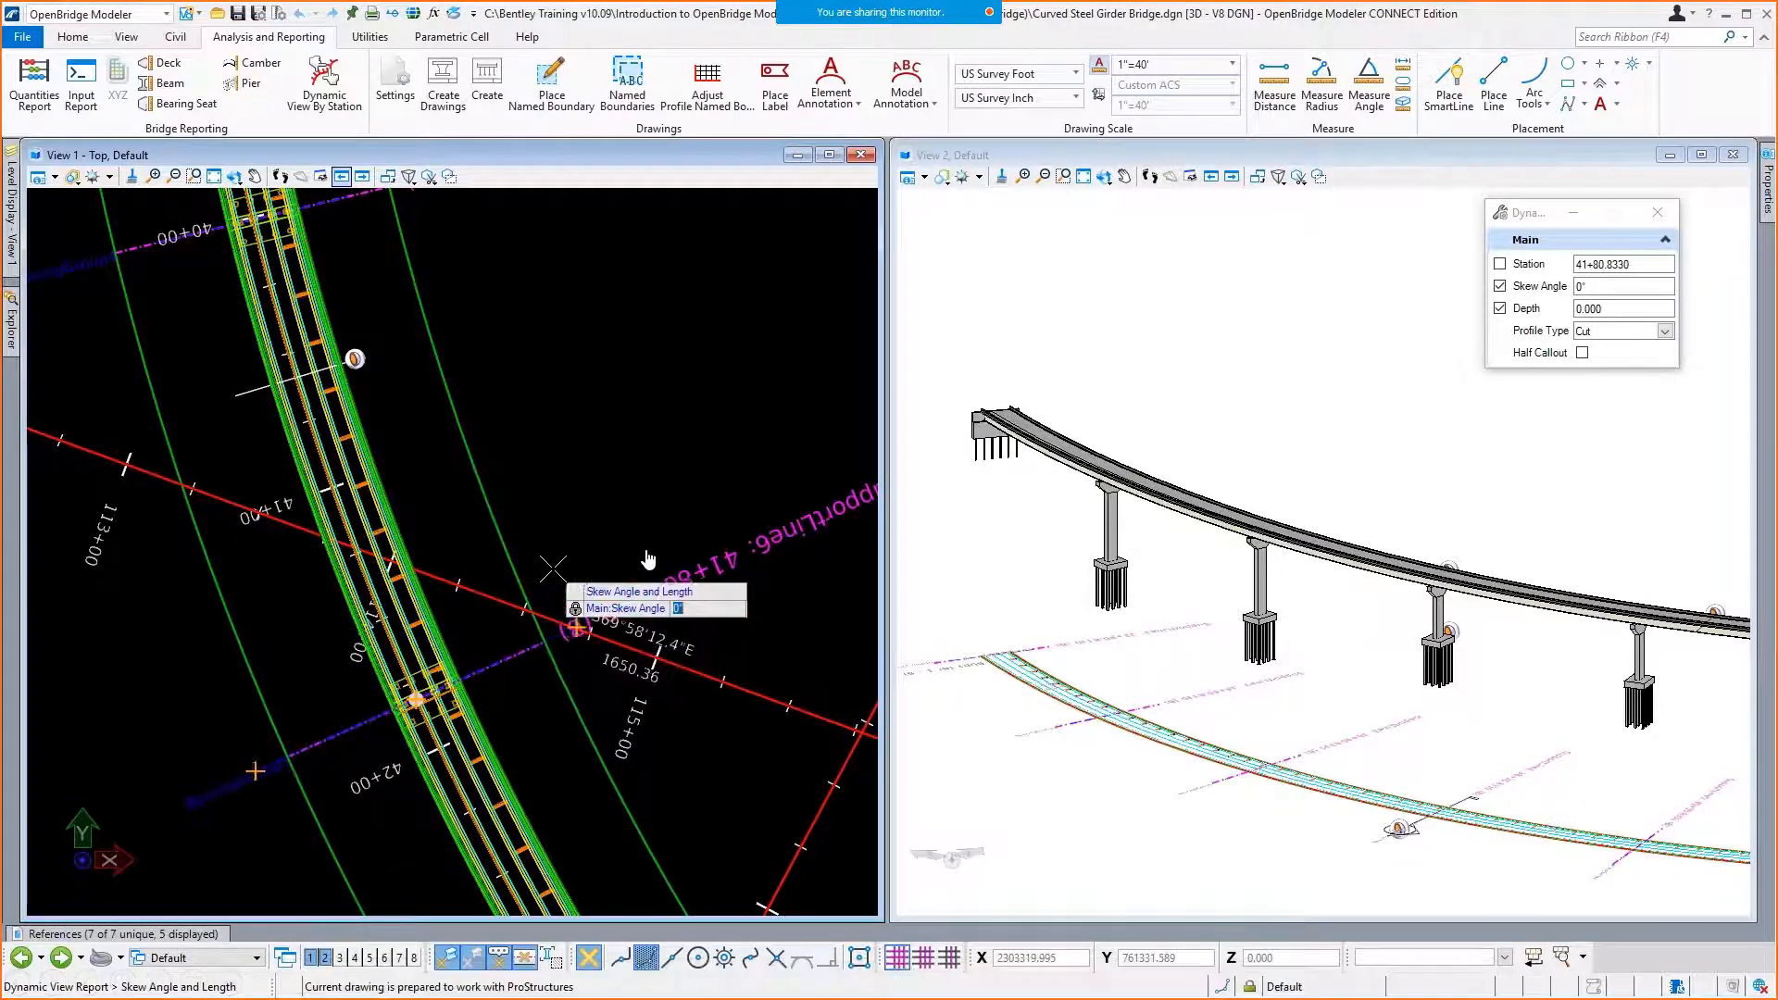
pyautogui.click(458, 614)
pyautogui.click(454, 616)
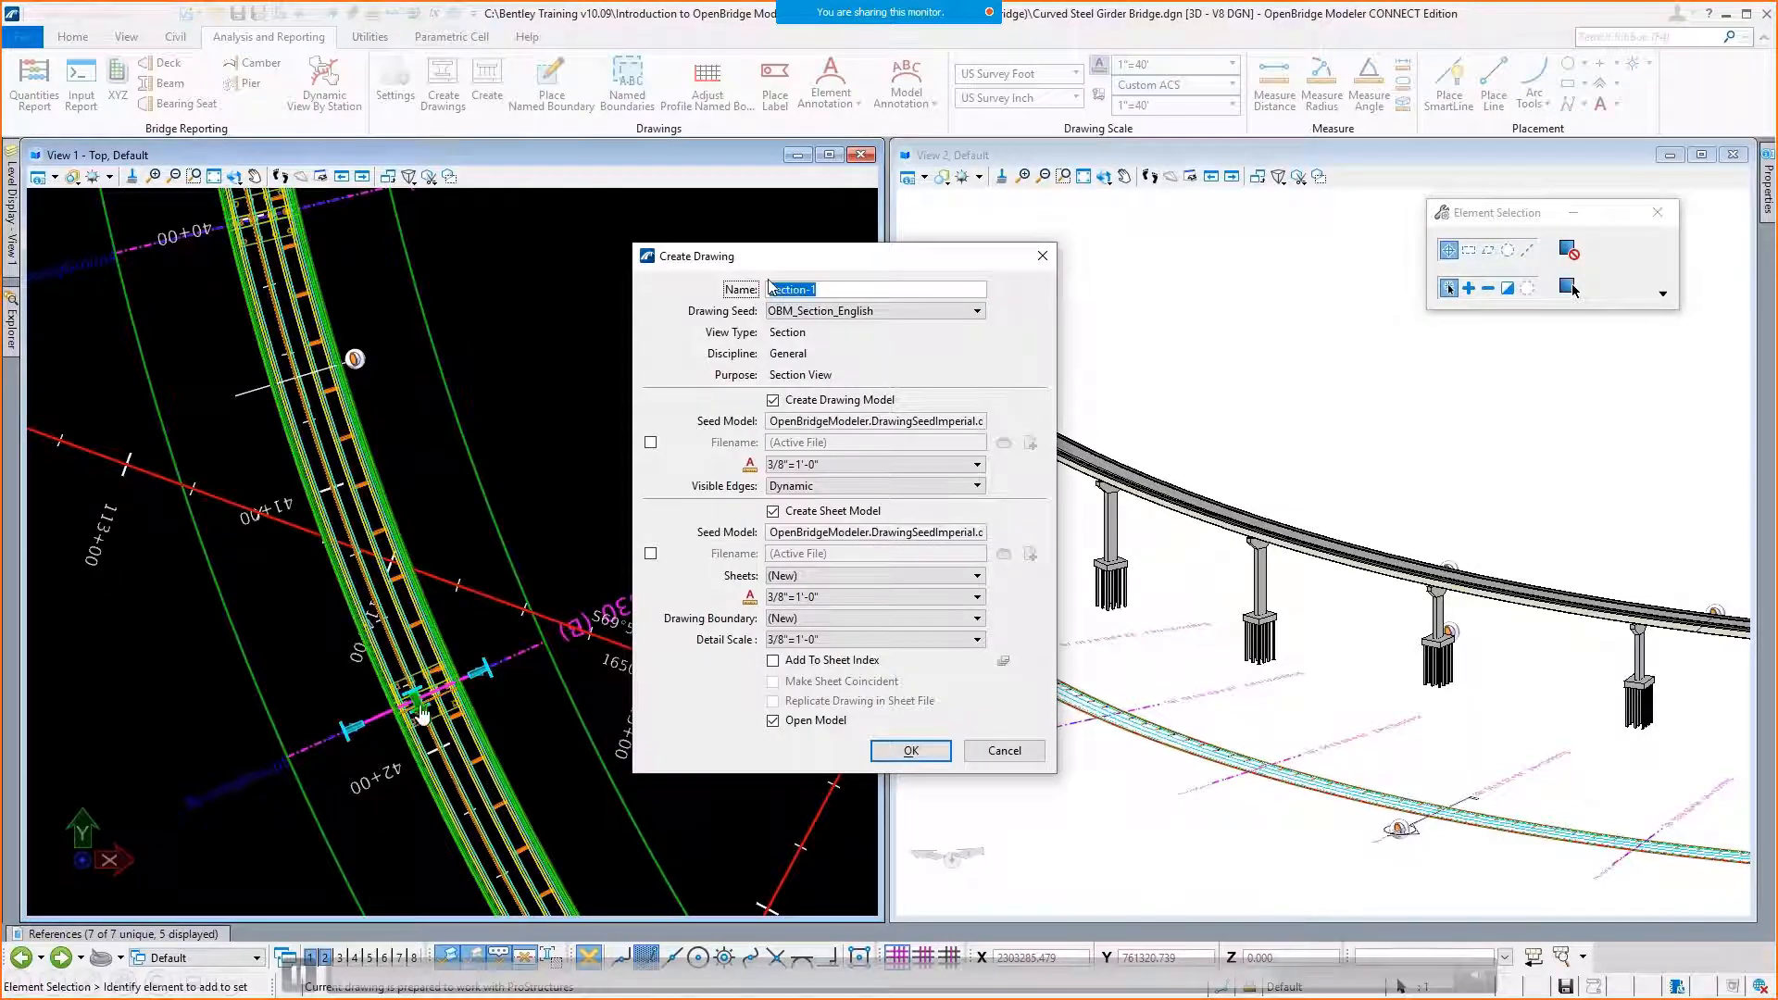
# Name the section drawing Pier 5 and create only its drawing model at 3/8"=1'-0", without a sheet model, opening the new model.
pyautogui.write('Pier 5')
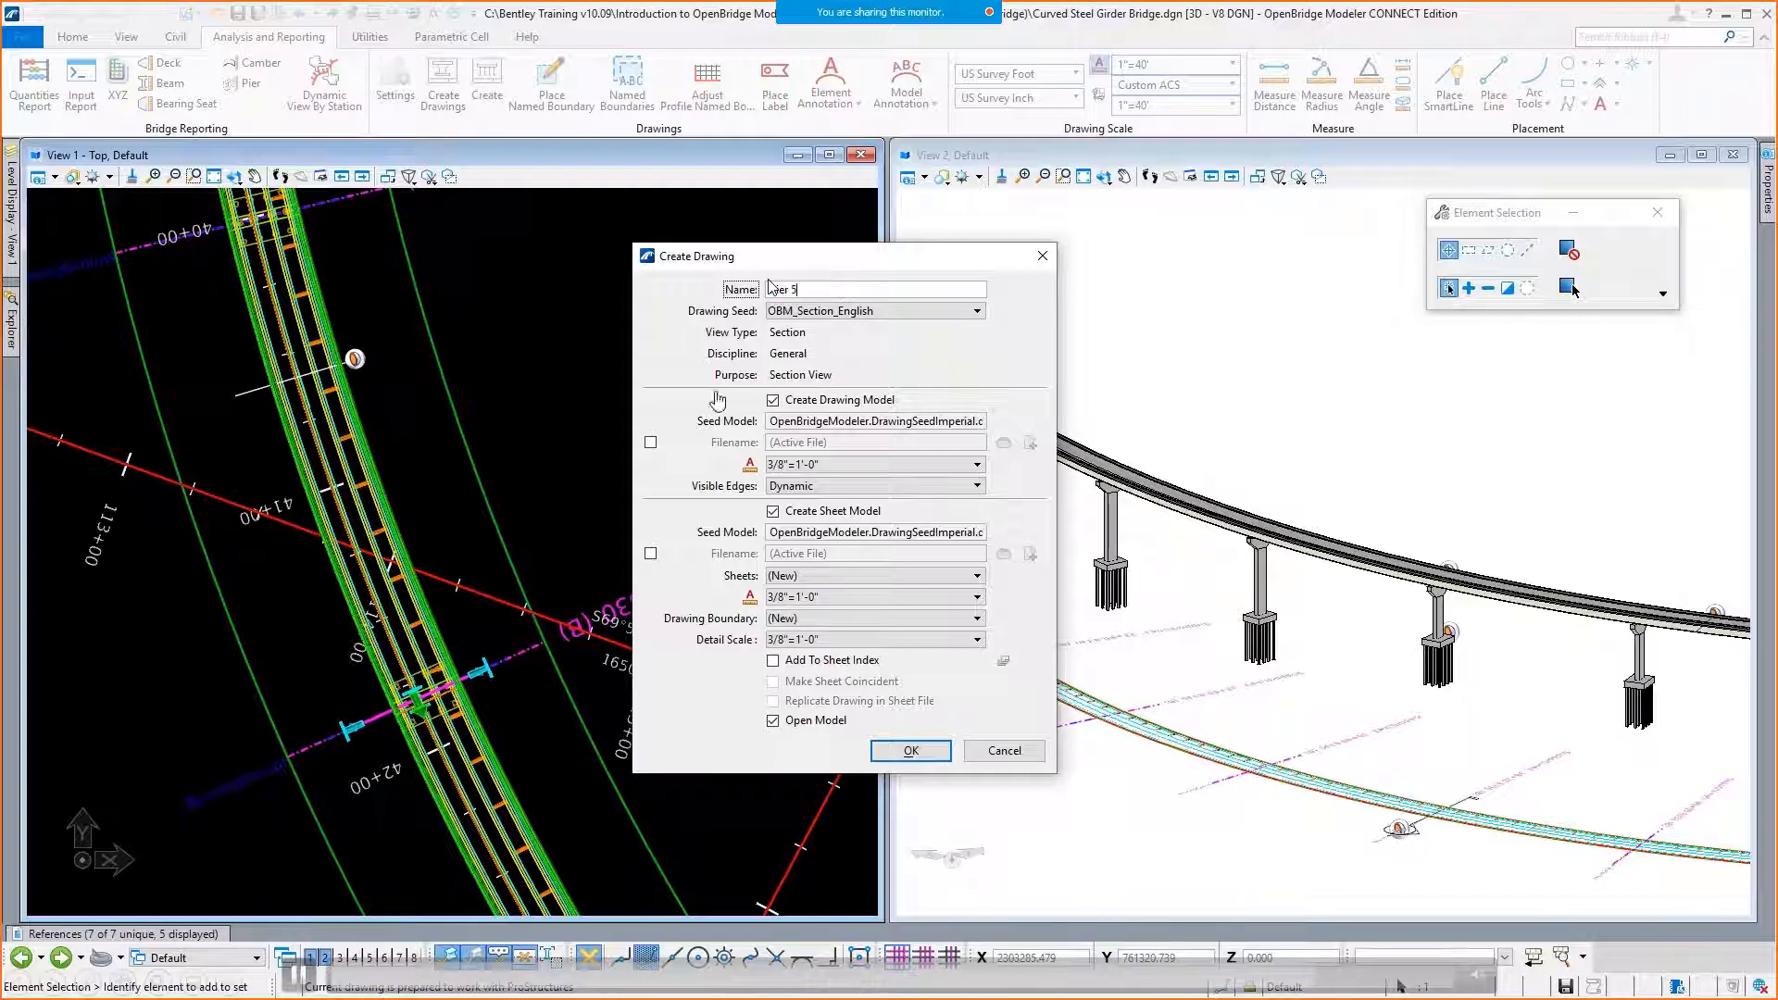
pyautogui.click(774, 511)
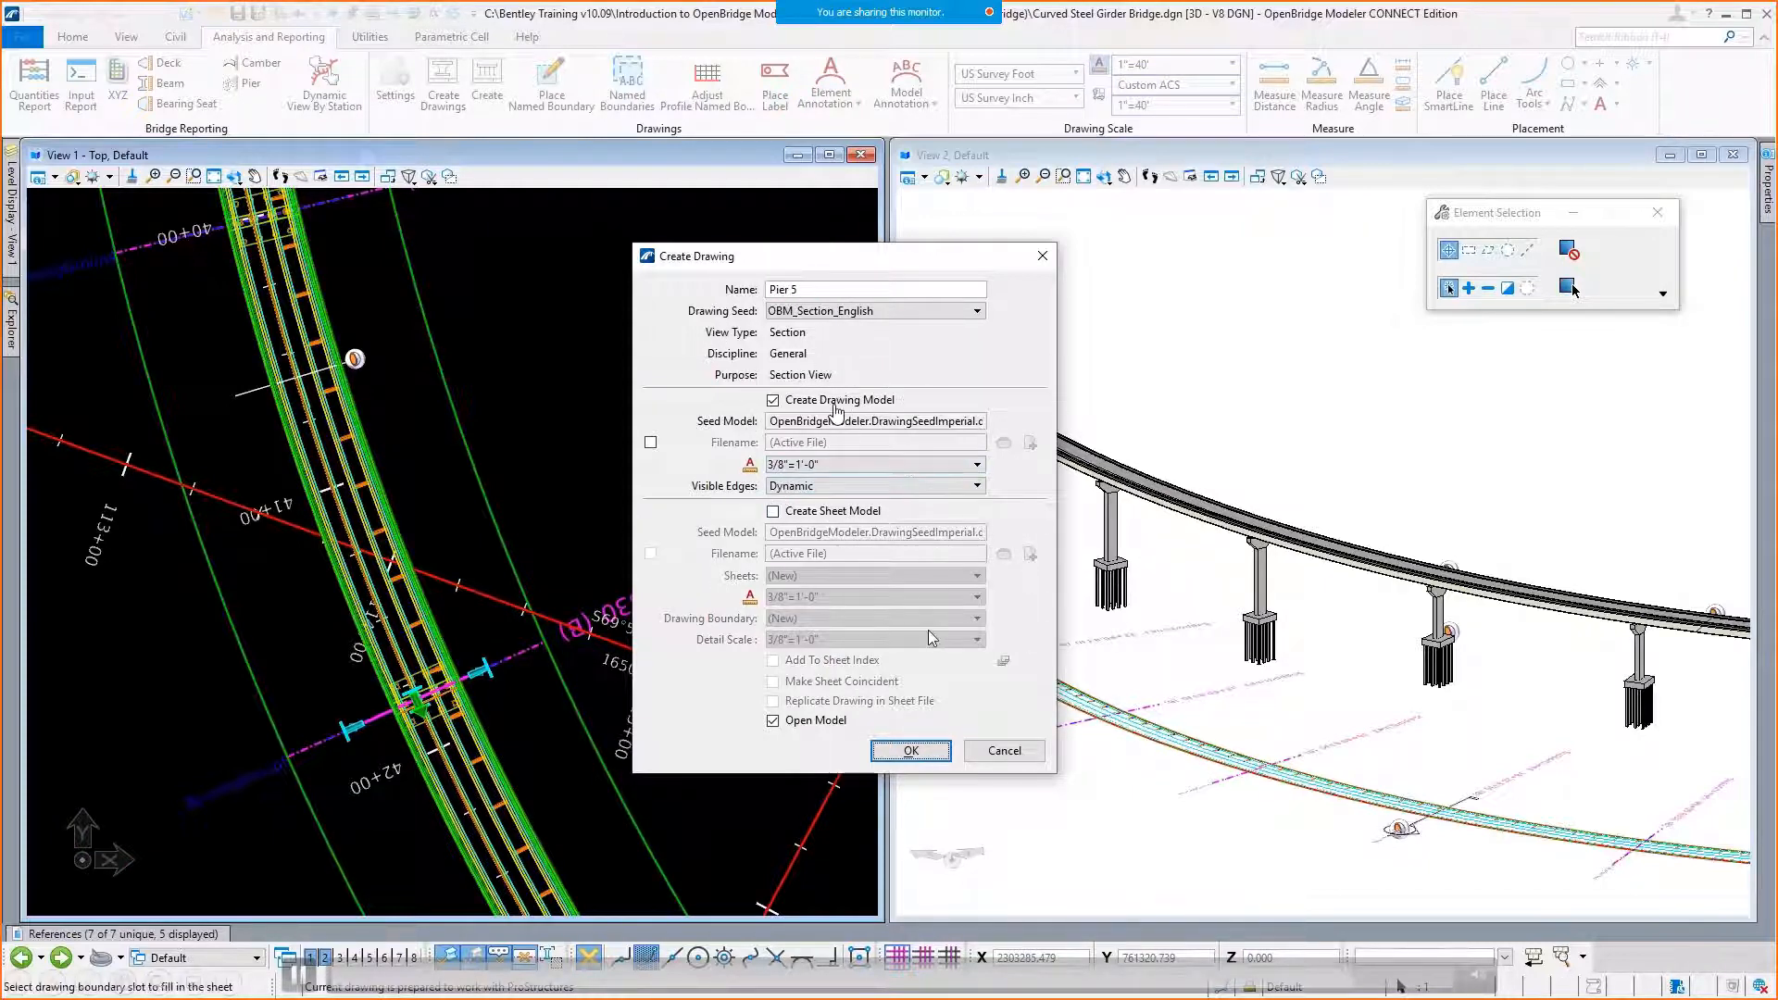
pyautogui.click(910, 754)
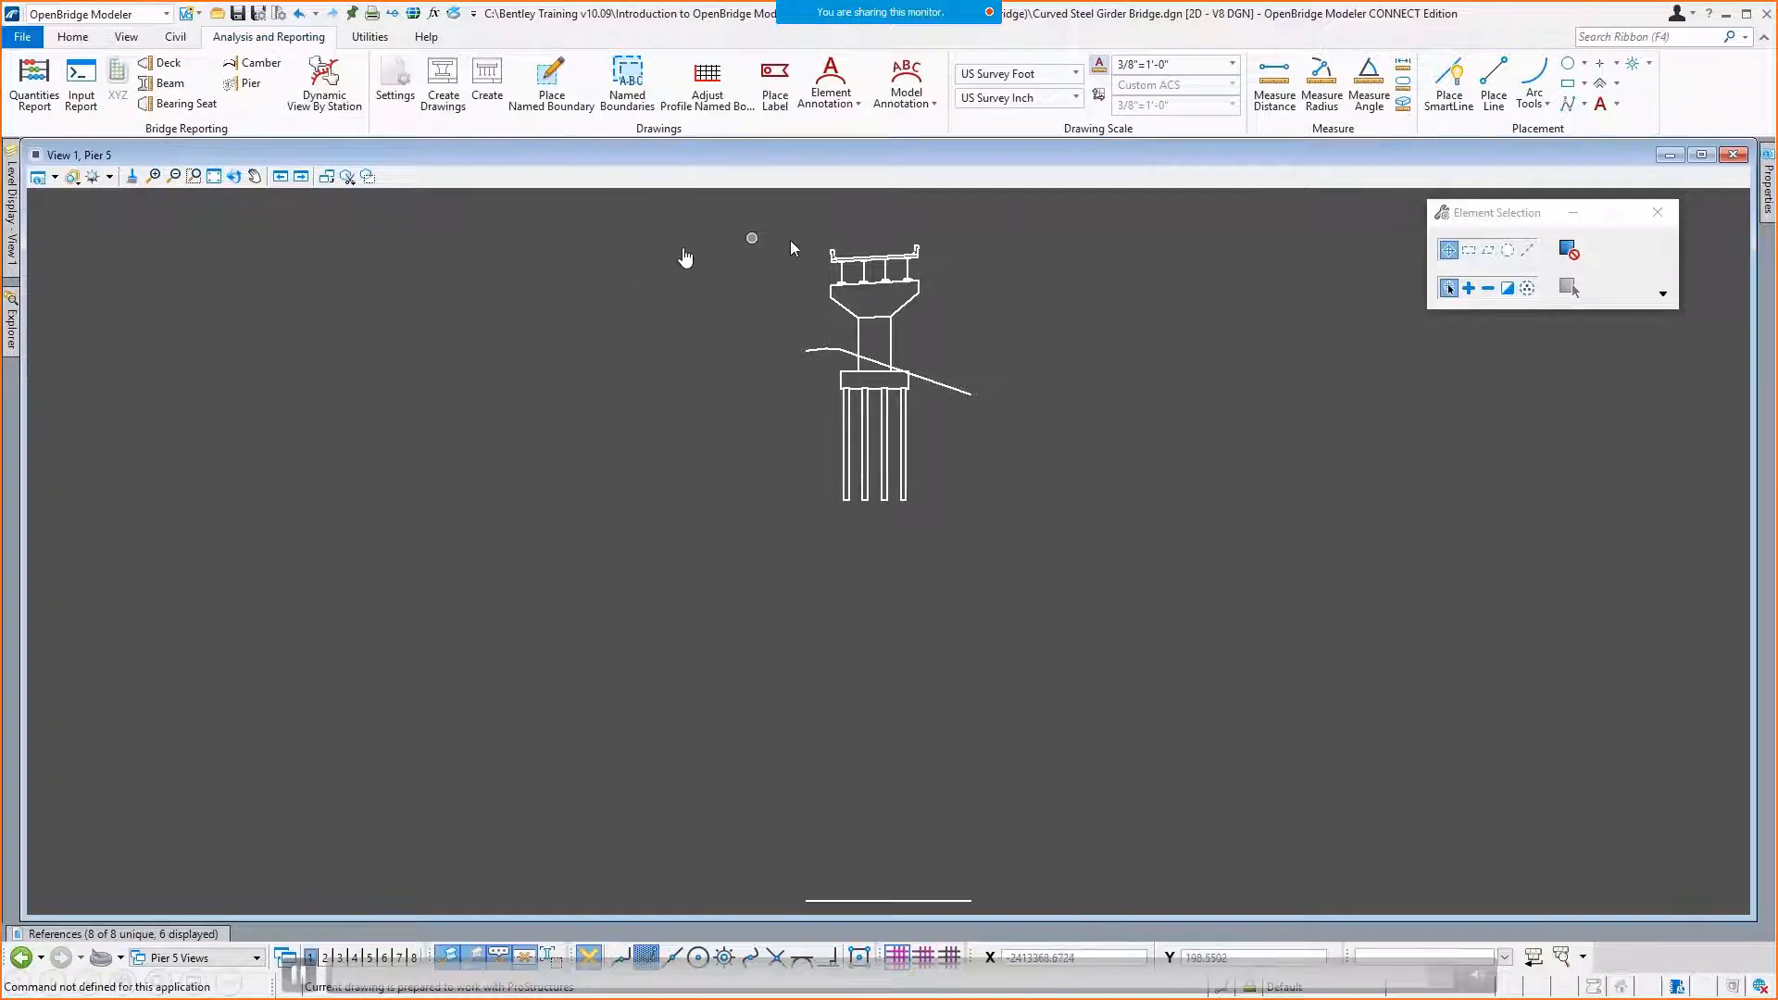
pyautogui.scroll(5, 850, 255)
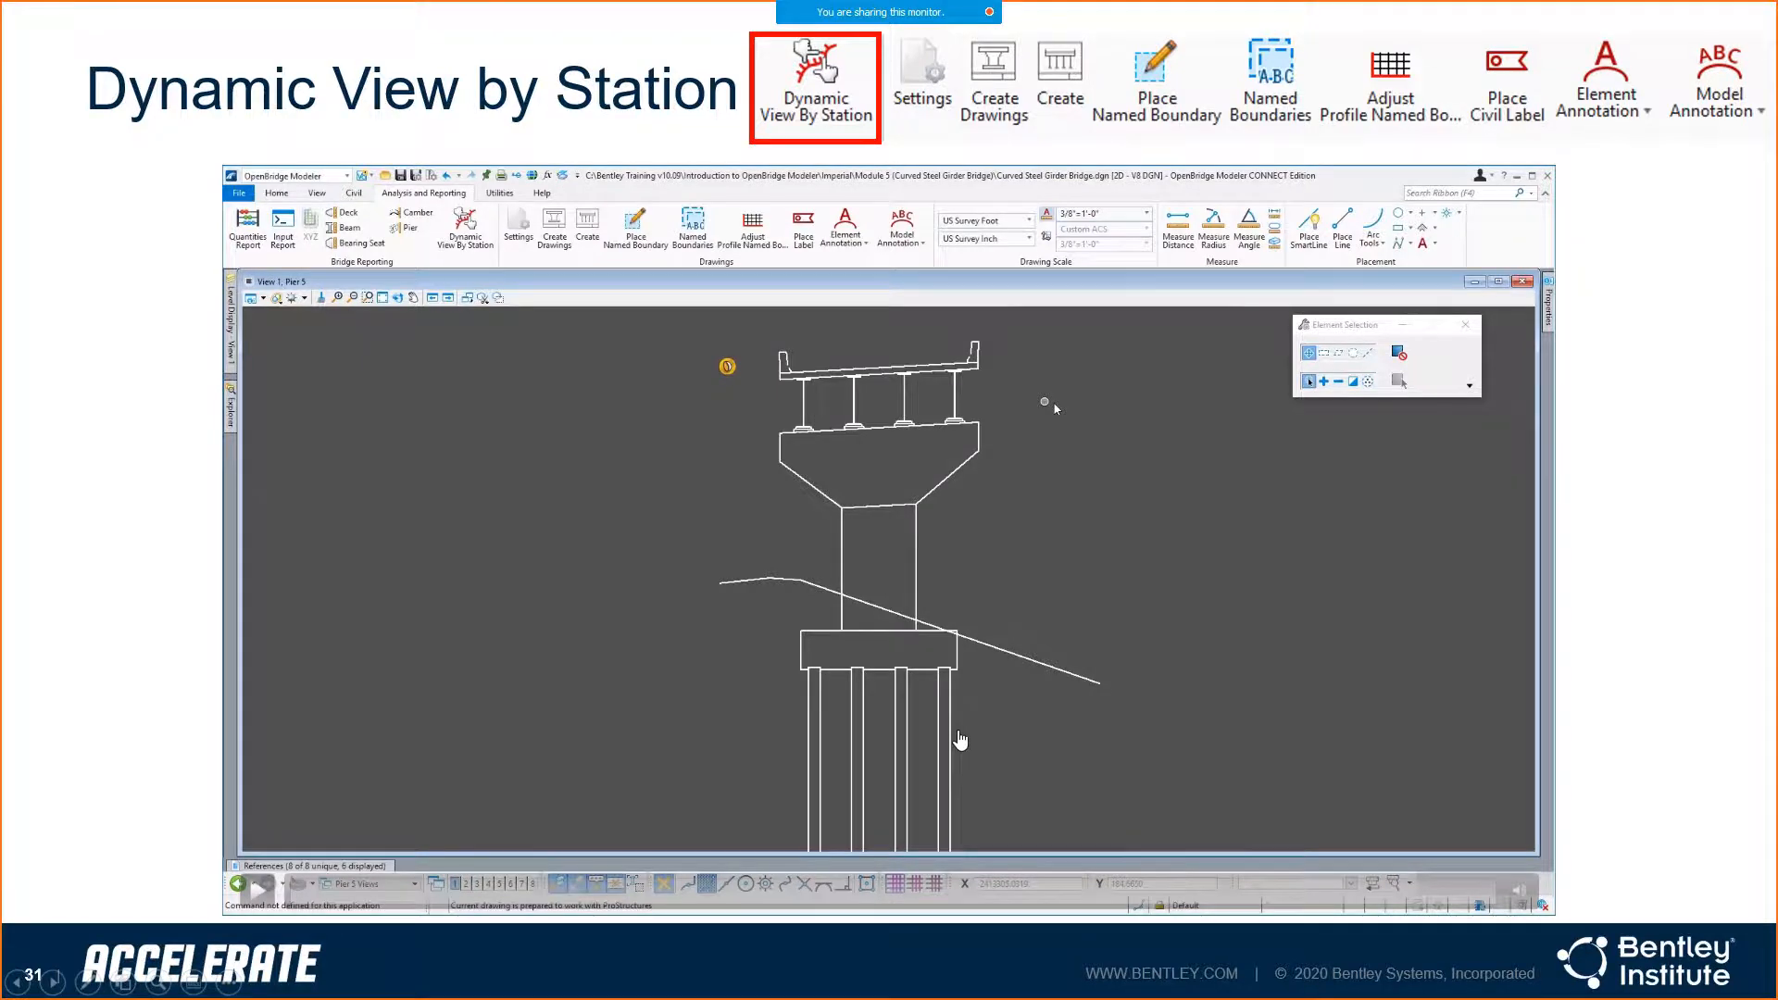
pyautogui.press('Right')
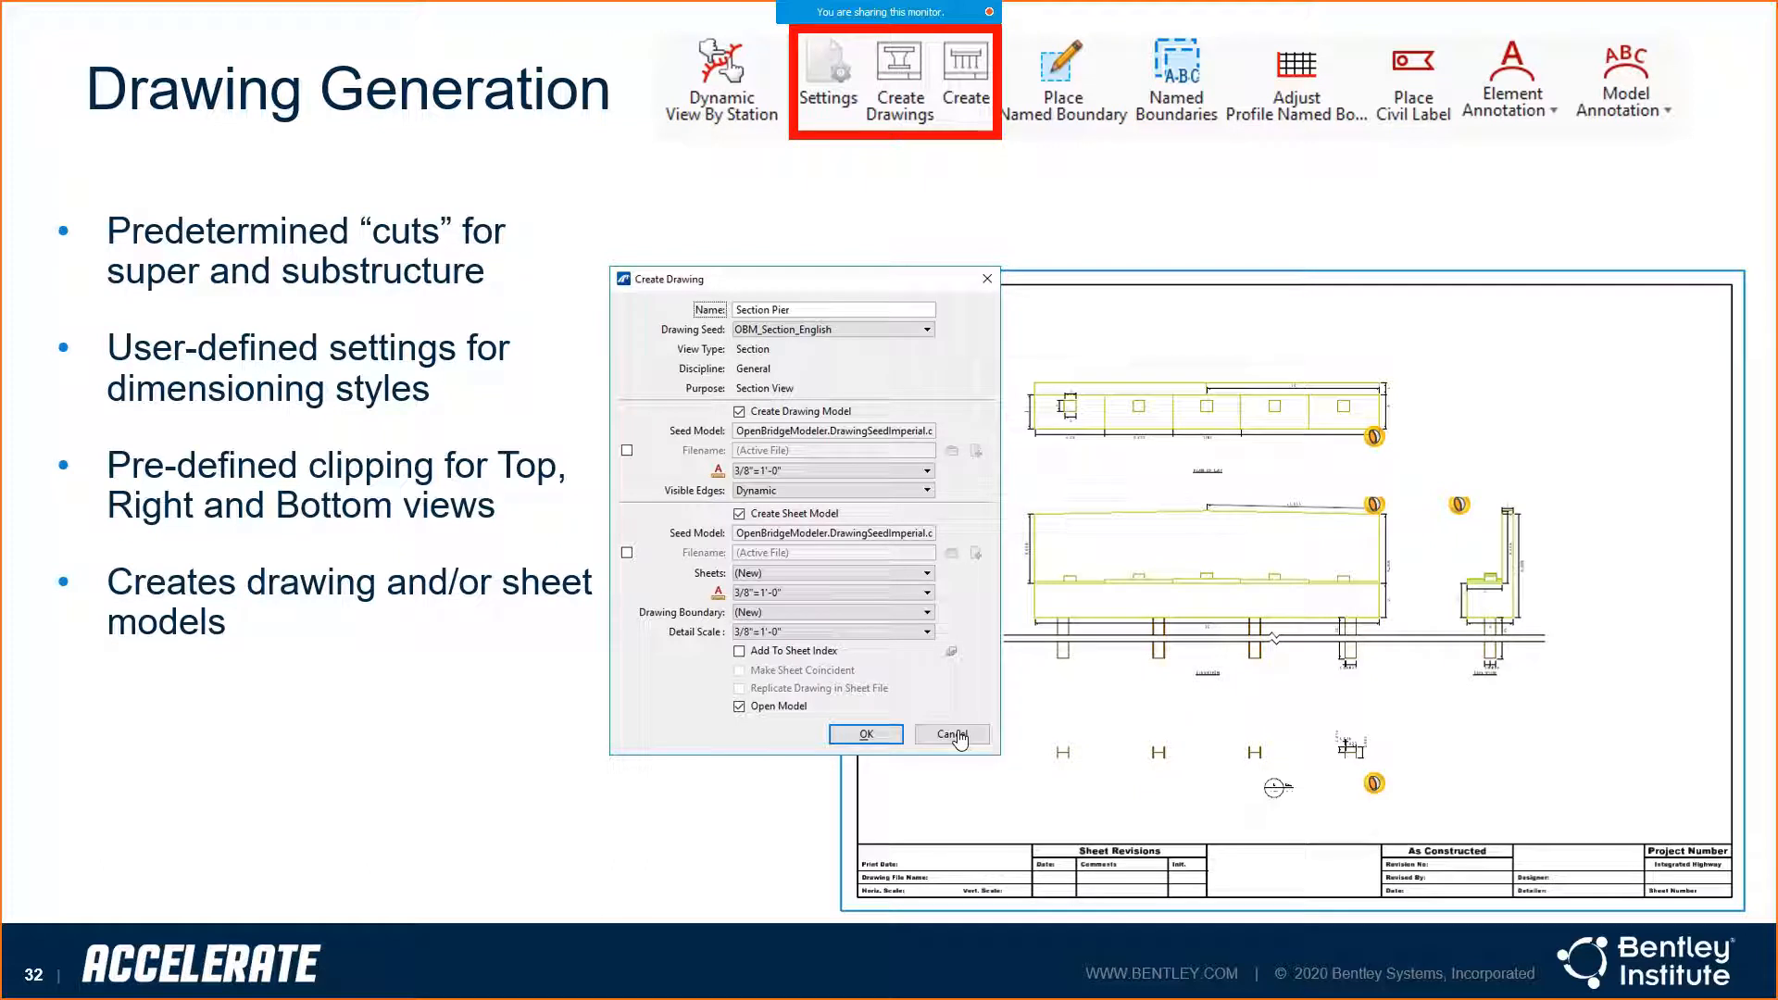
pyautogui.moveTo(844, 18)
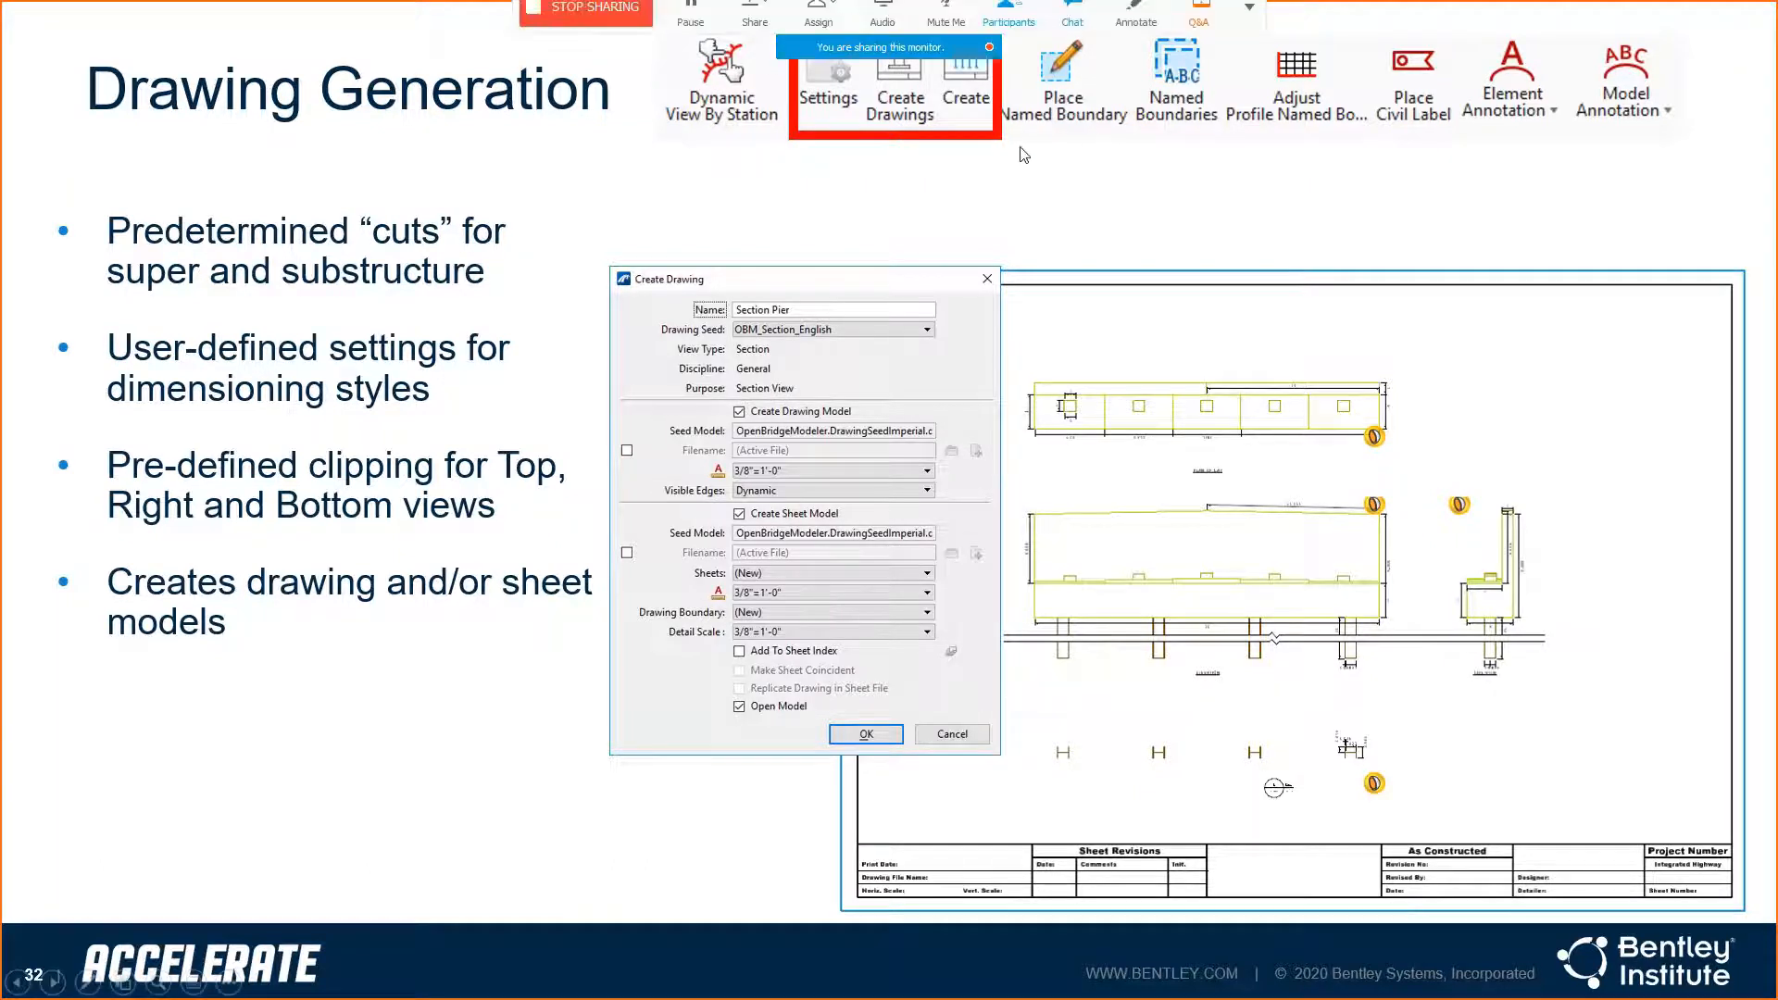
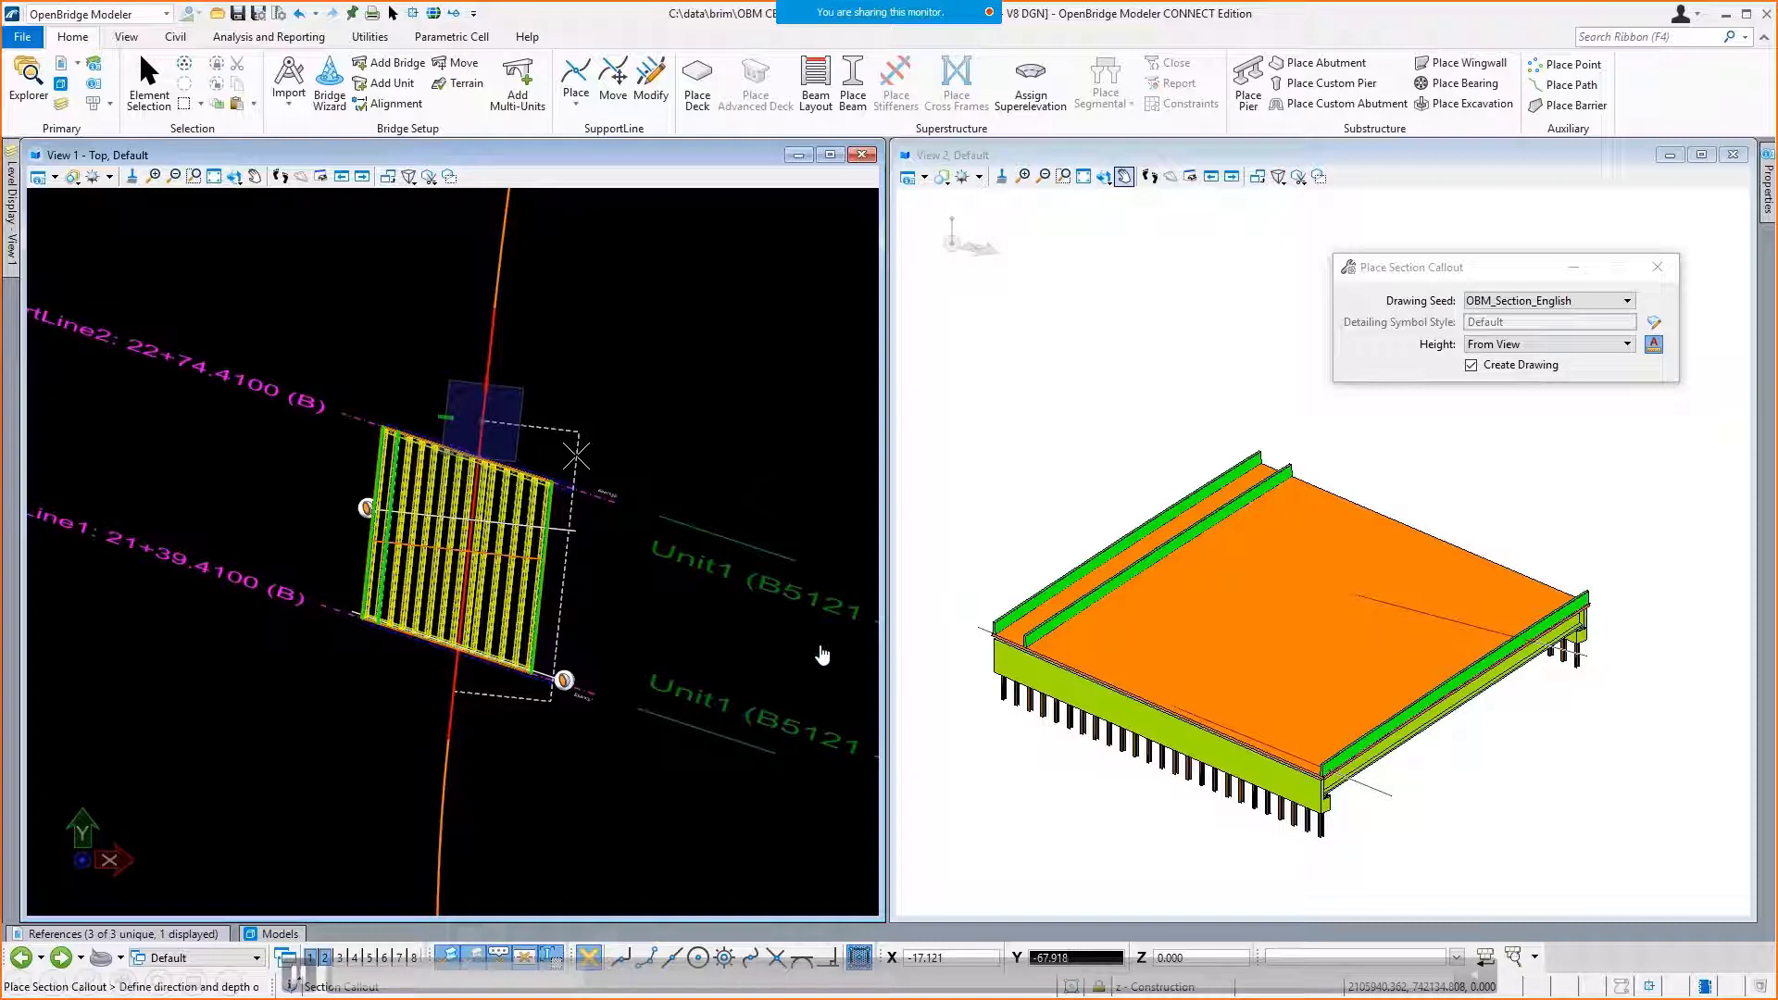
# Finish the section callout along the bridge alignment and create its drawing model named Profile View without a sheet model, opening the new model.
pyautogui.click(461, 663)
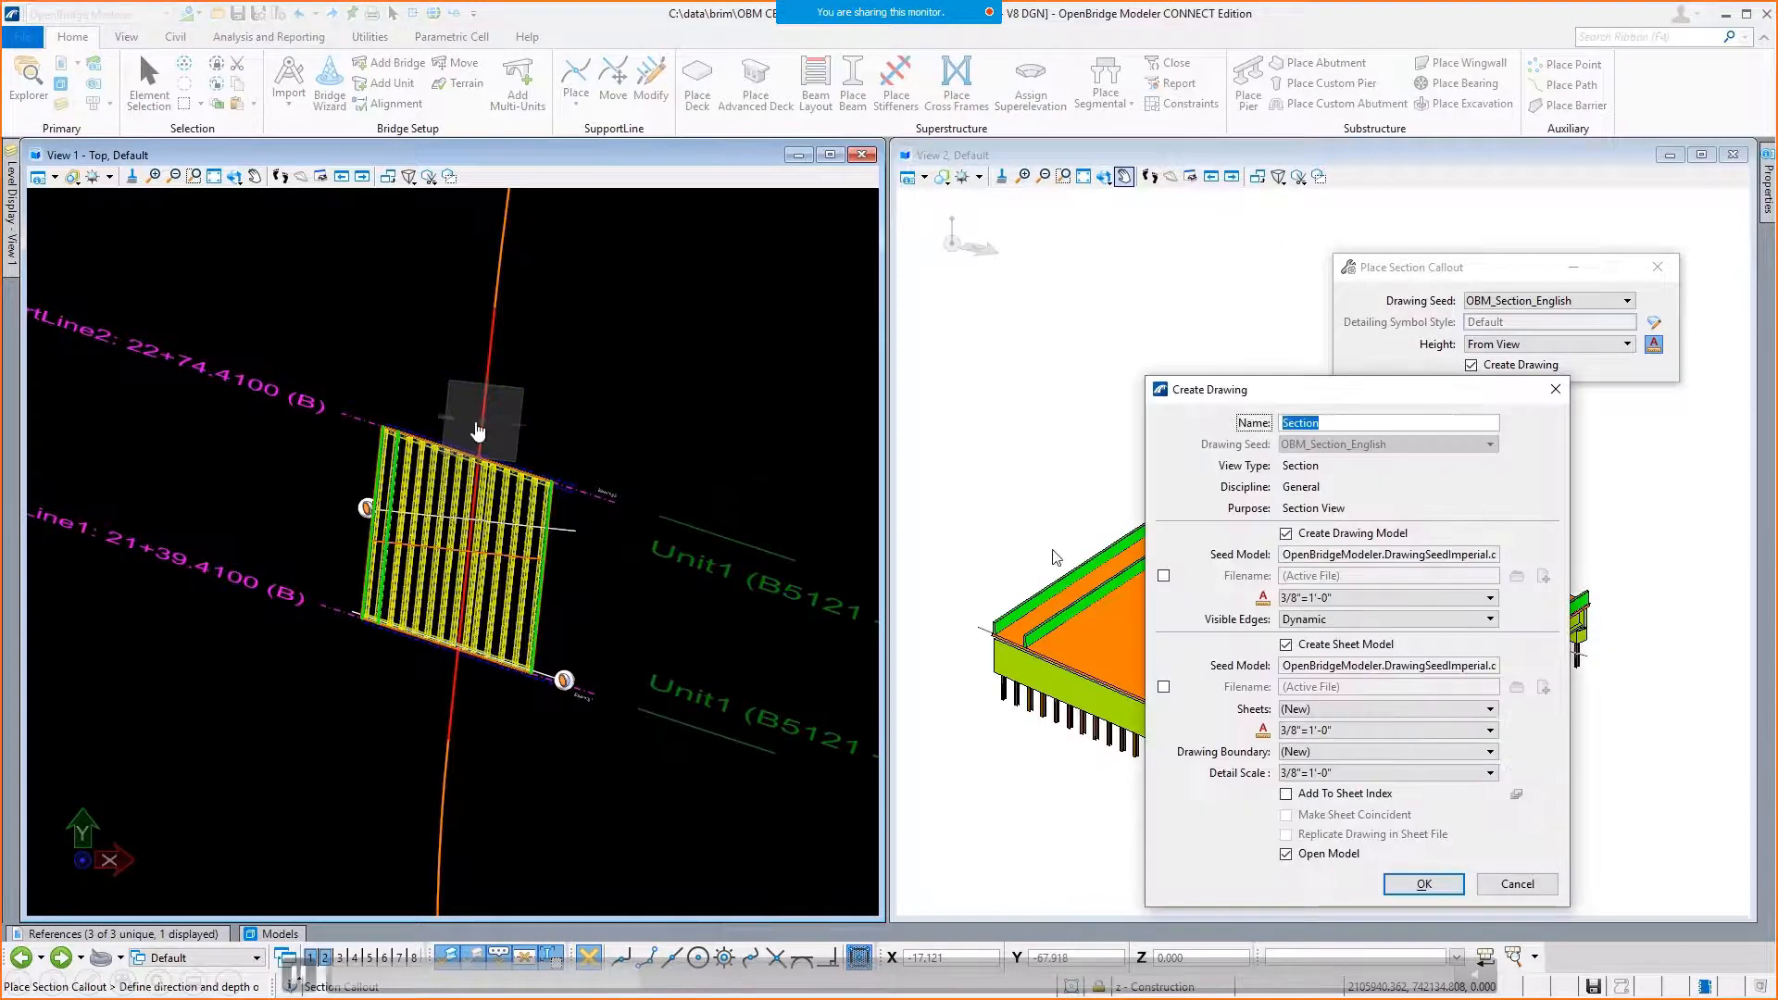
pyautogui.click(1287, 645)
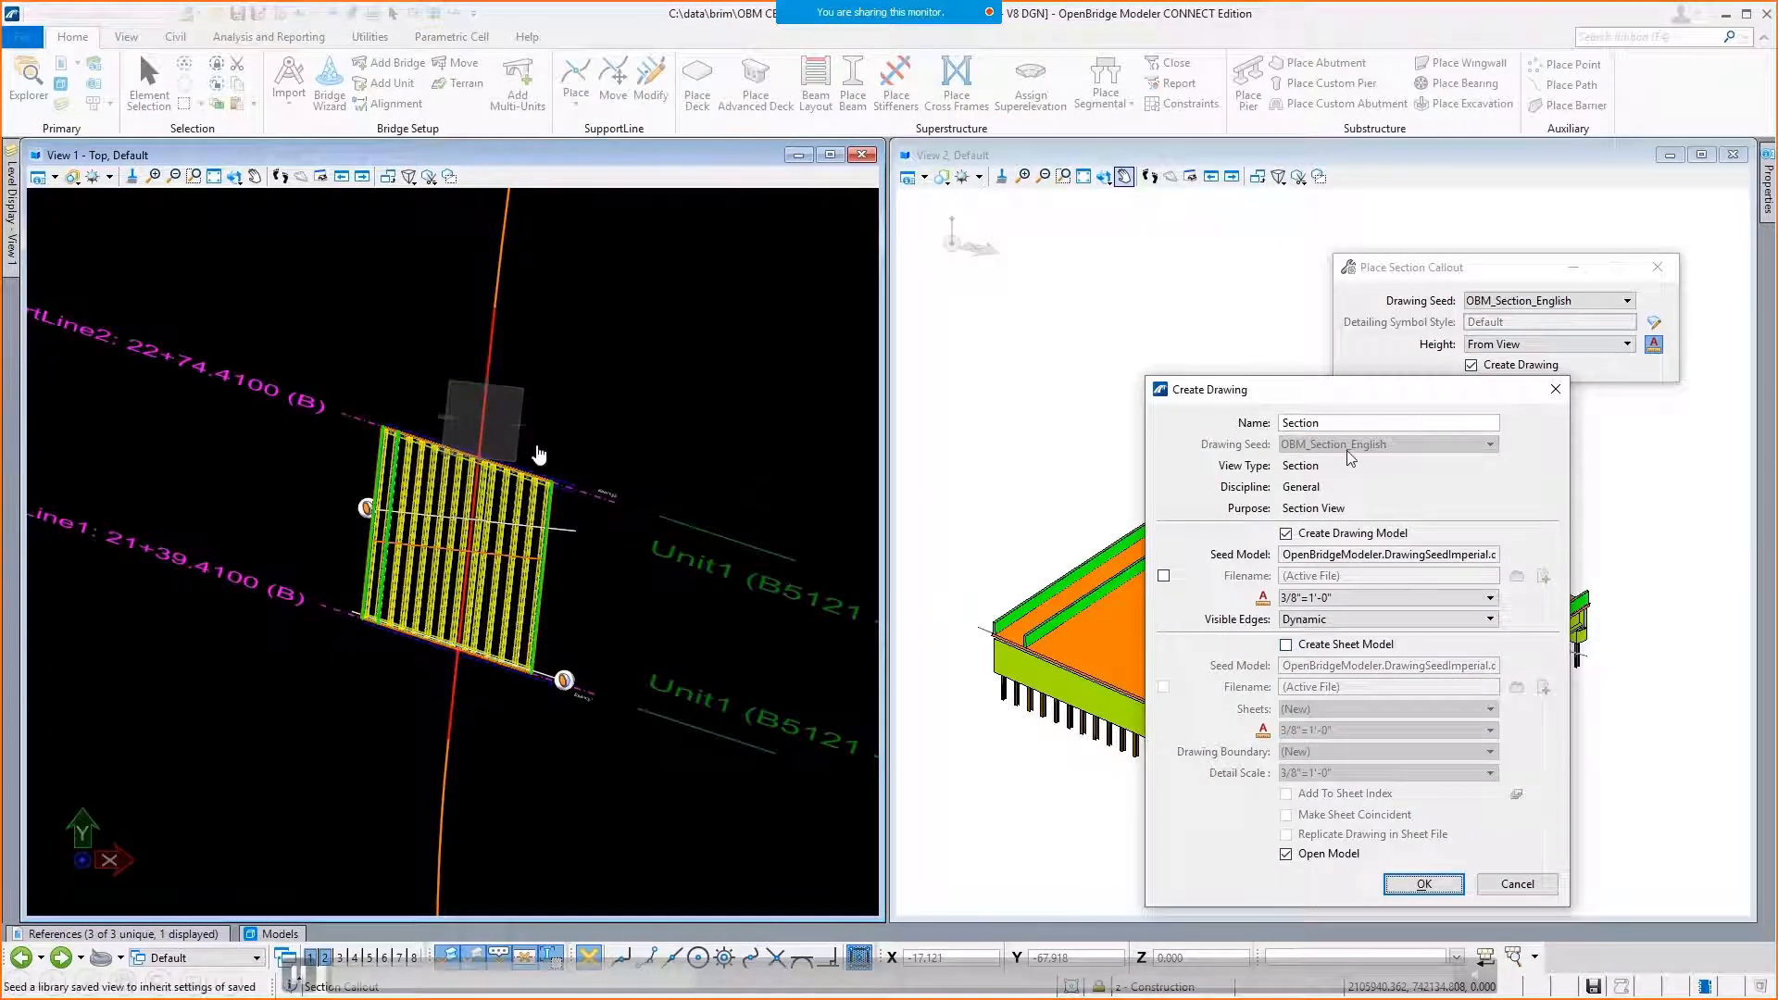
pyautogui.moveTo(1336, 428); pyautogui.dragTo(1232, 440)
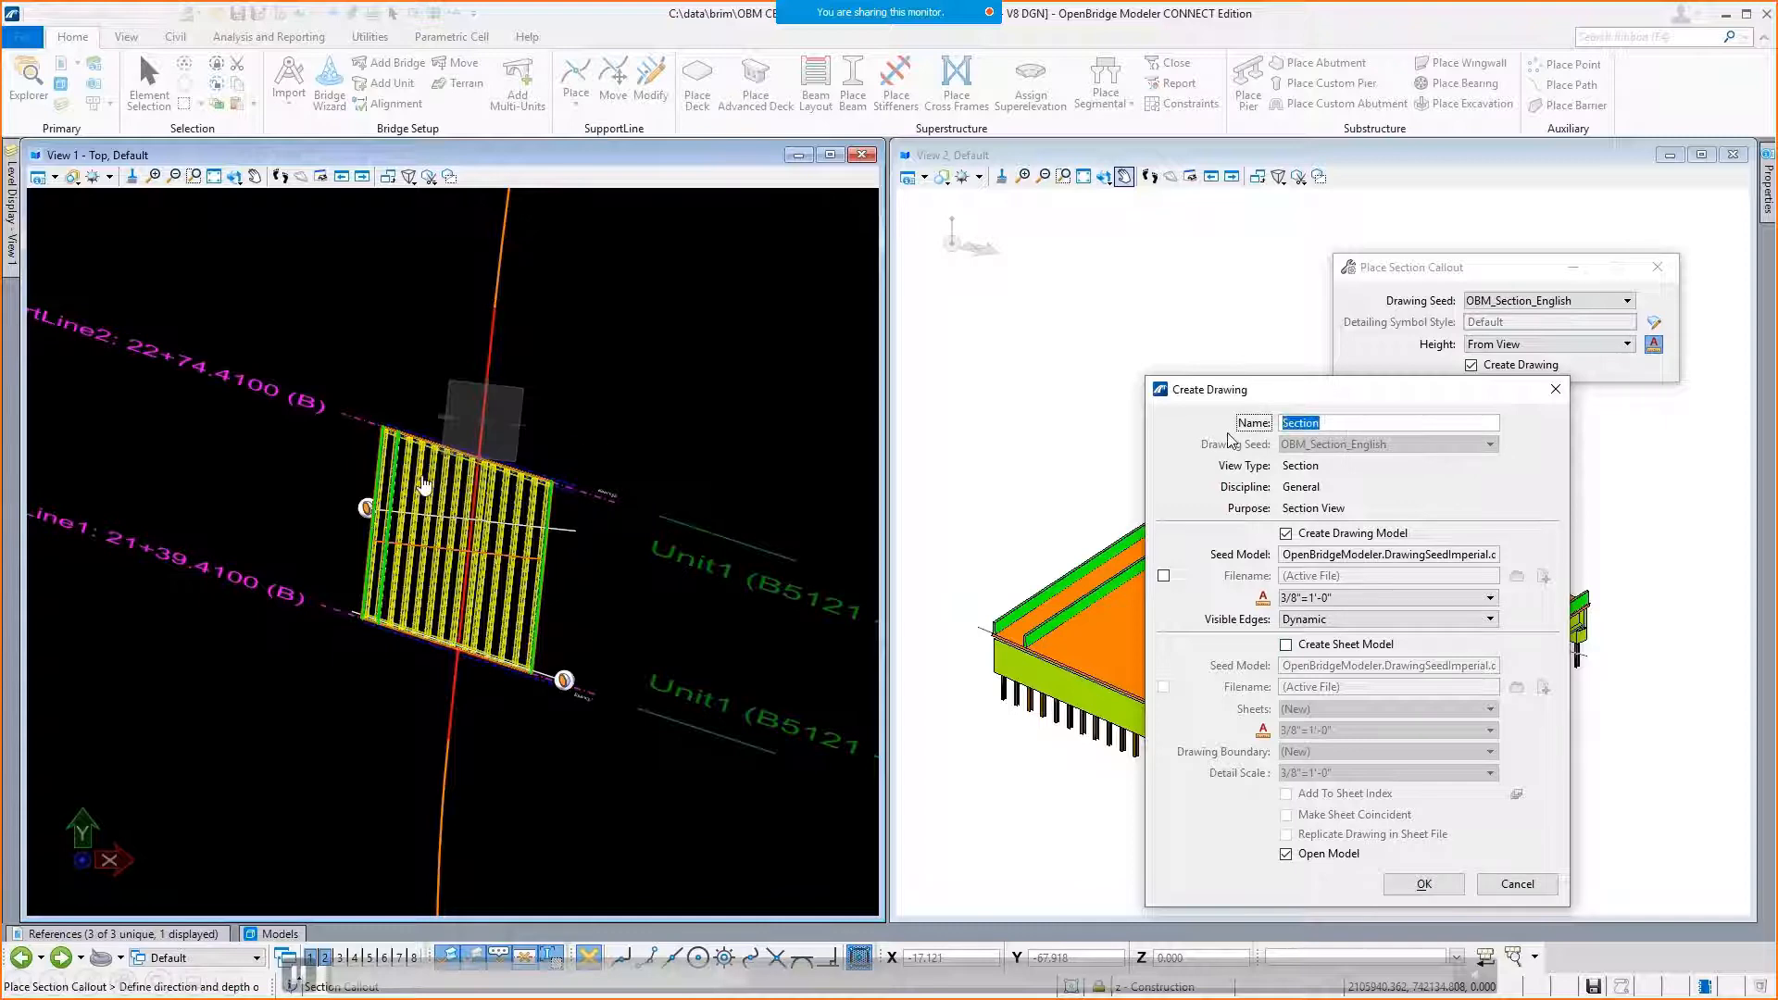
pyautogui.write('Profile View')
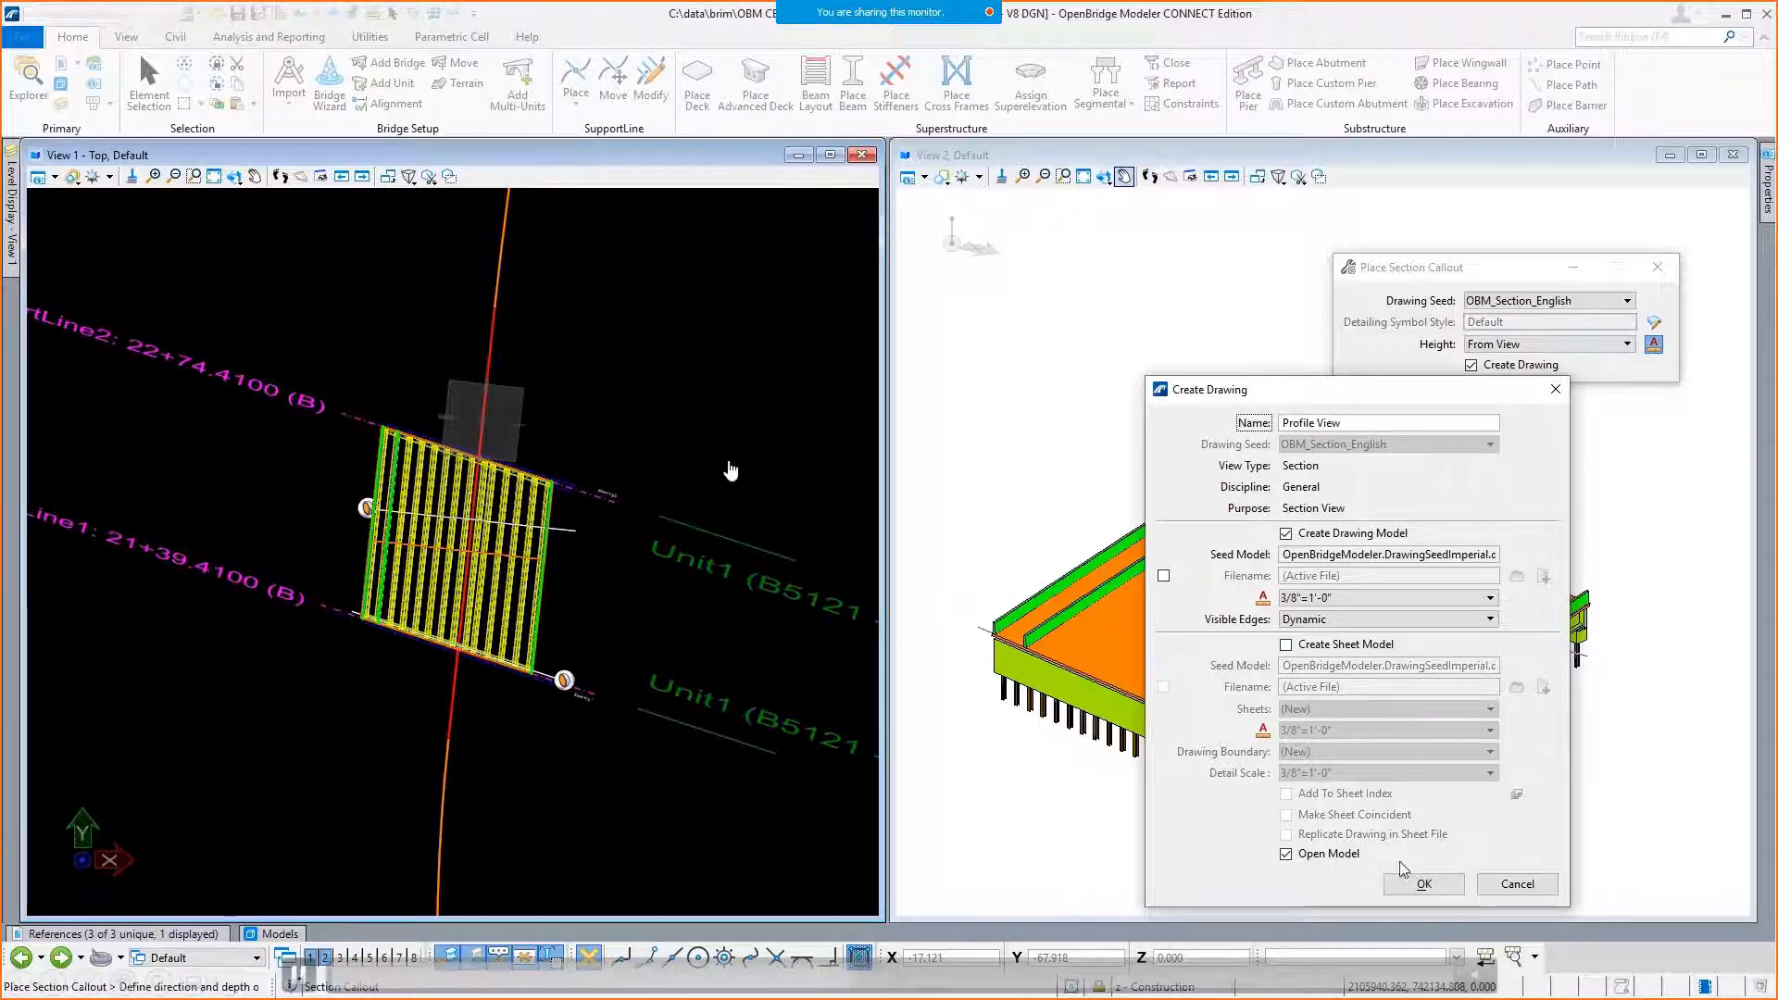
pyautogui.click(1422, 883)
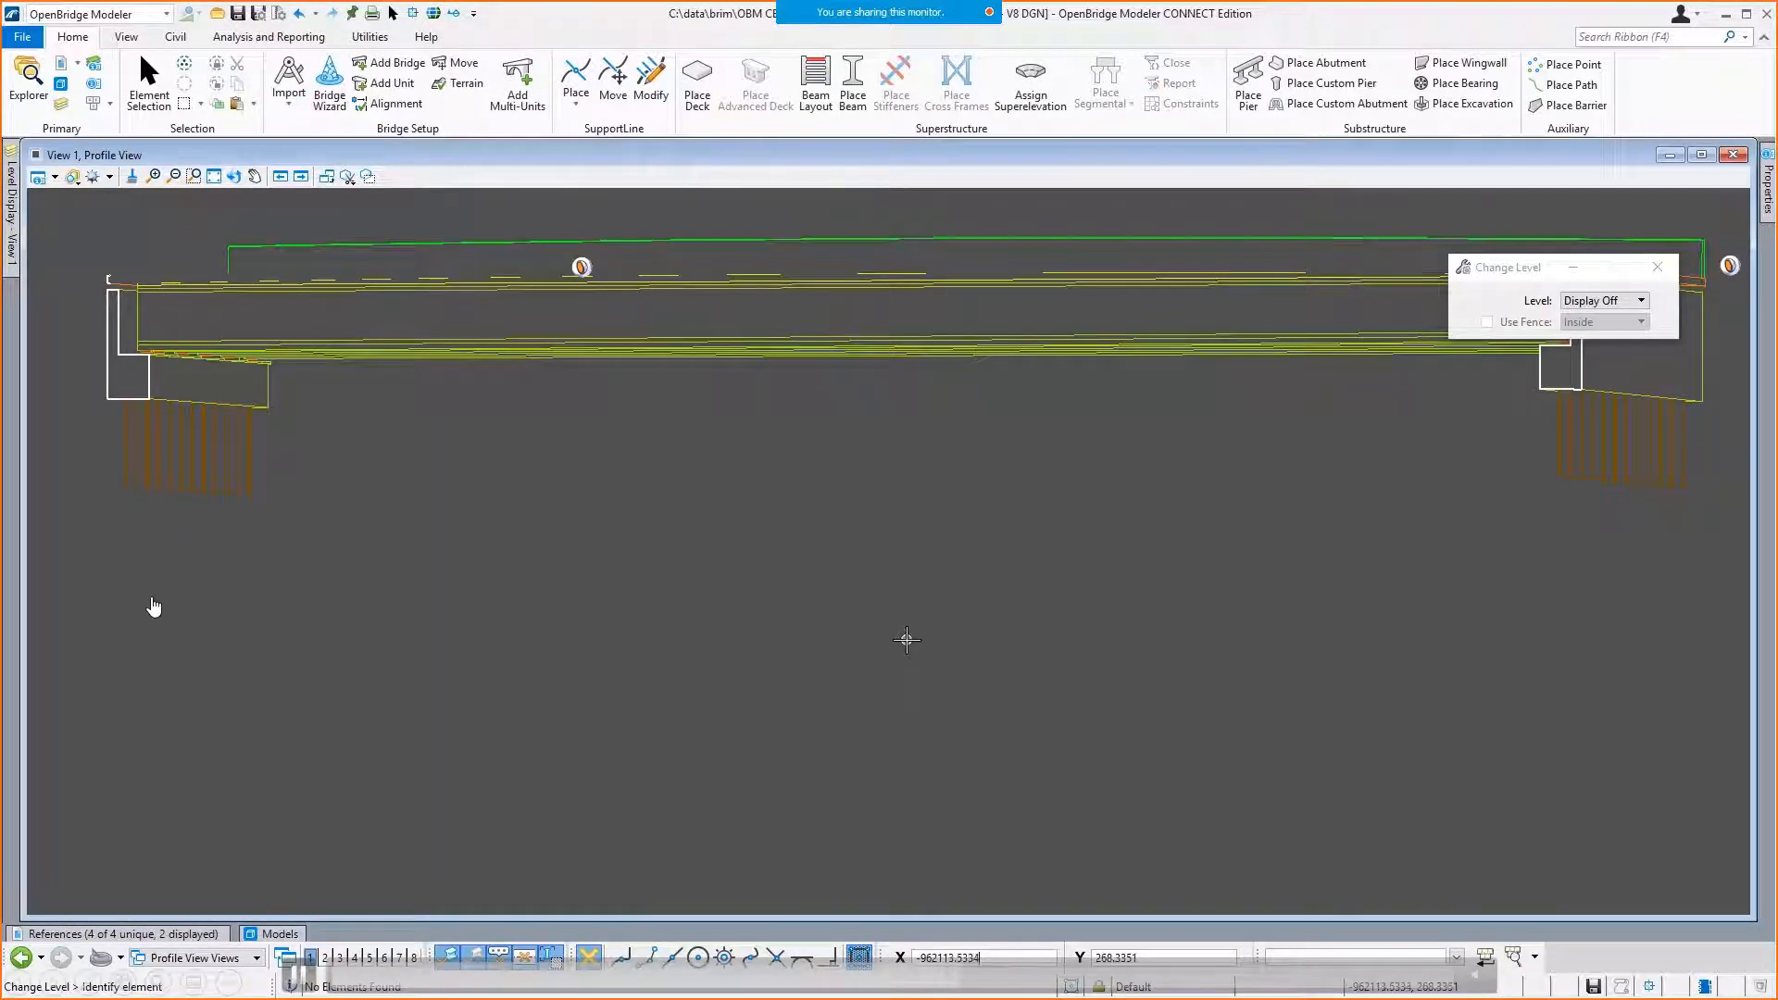
# Turn off the levels of the beams, the deck and the barriers in the Profile View by picking them, and uncover the far abutment.
pyautogui.click(861, 348)
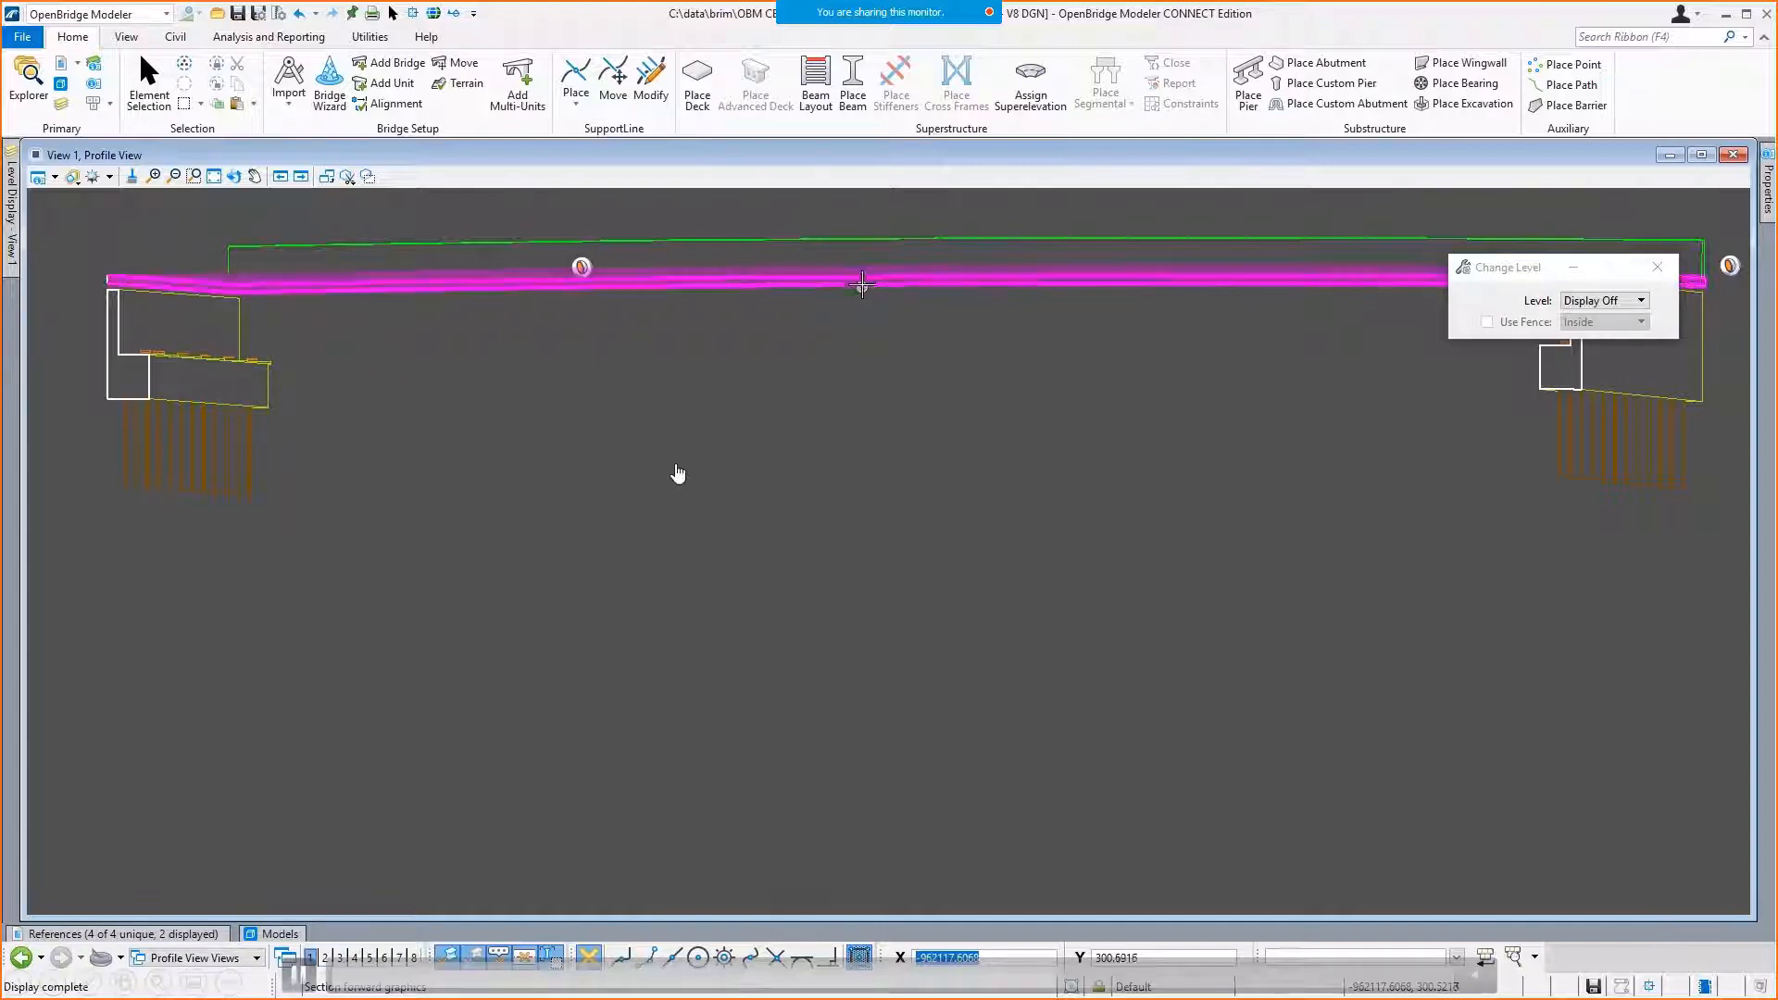
pyautogui.click(864, 276)
pyautogui.click(873, 238)
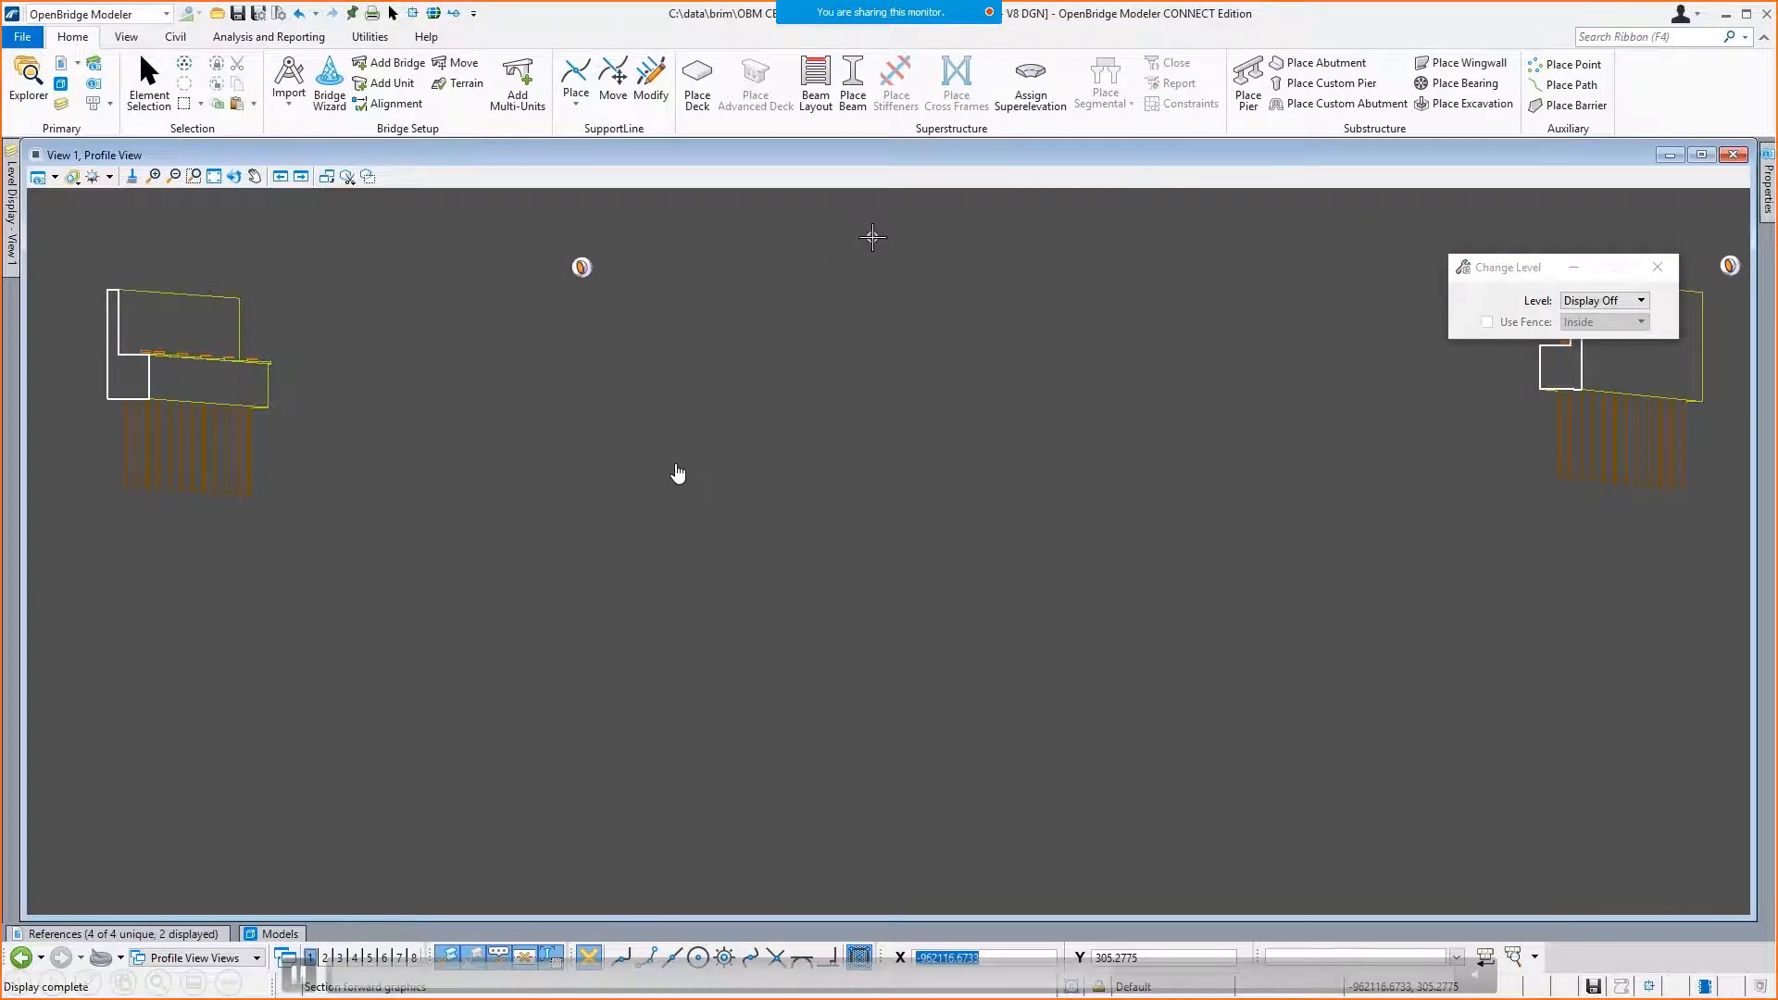
pyautogui.moveTo(1523, 269); pyautogui.dragTo(1522, 735)
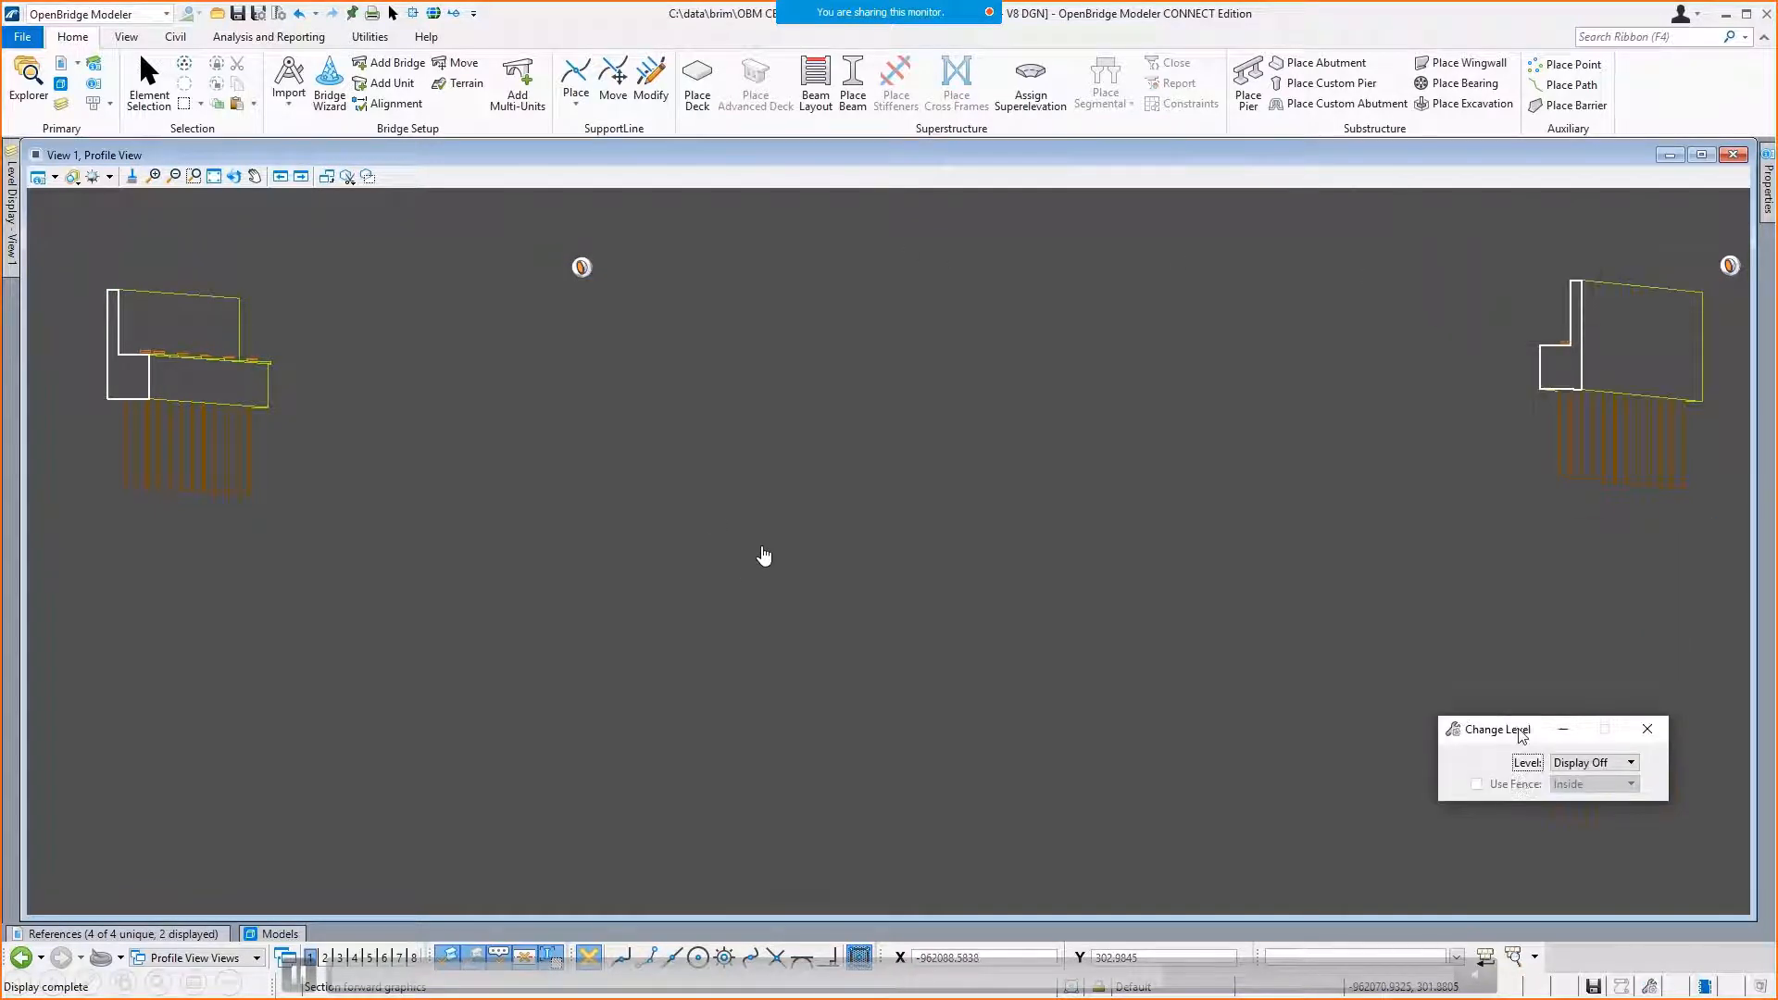
# Display the Terrain.dgn reference nested under the Profile View attachment so the ground line is drawn in the profile.
pyautogui.click(72, 933)
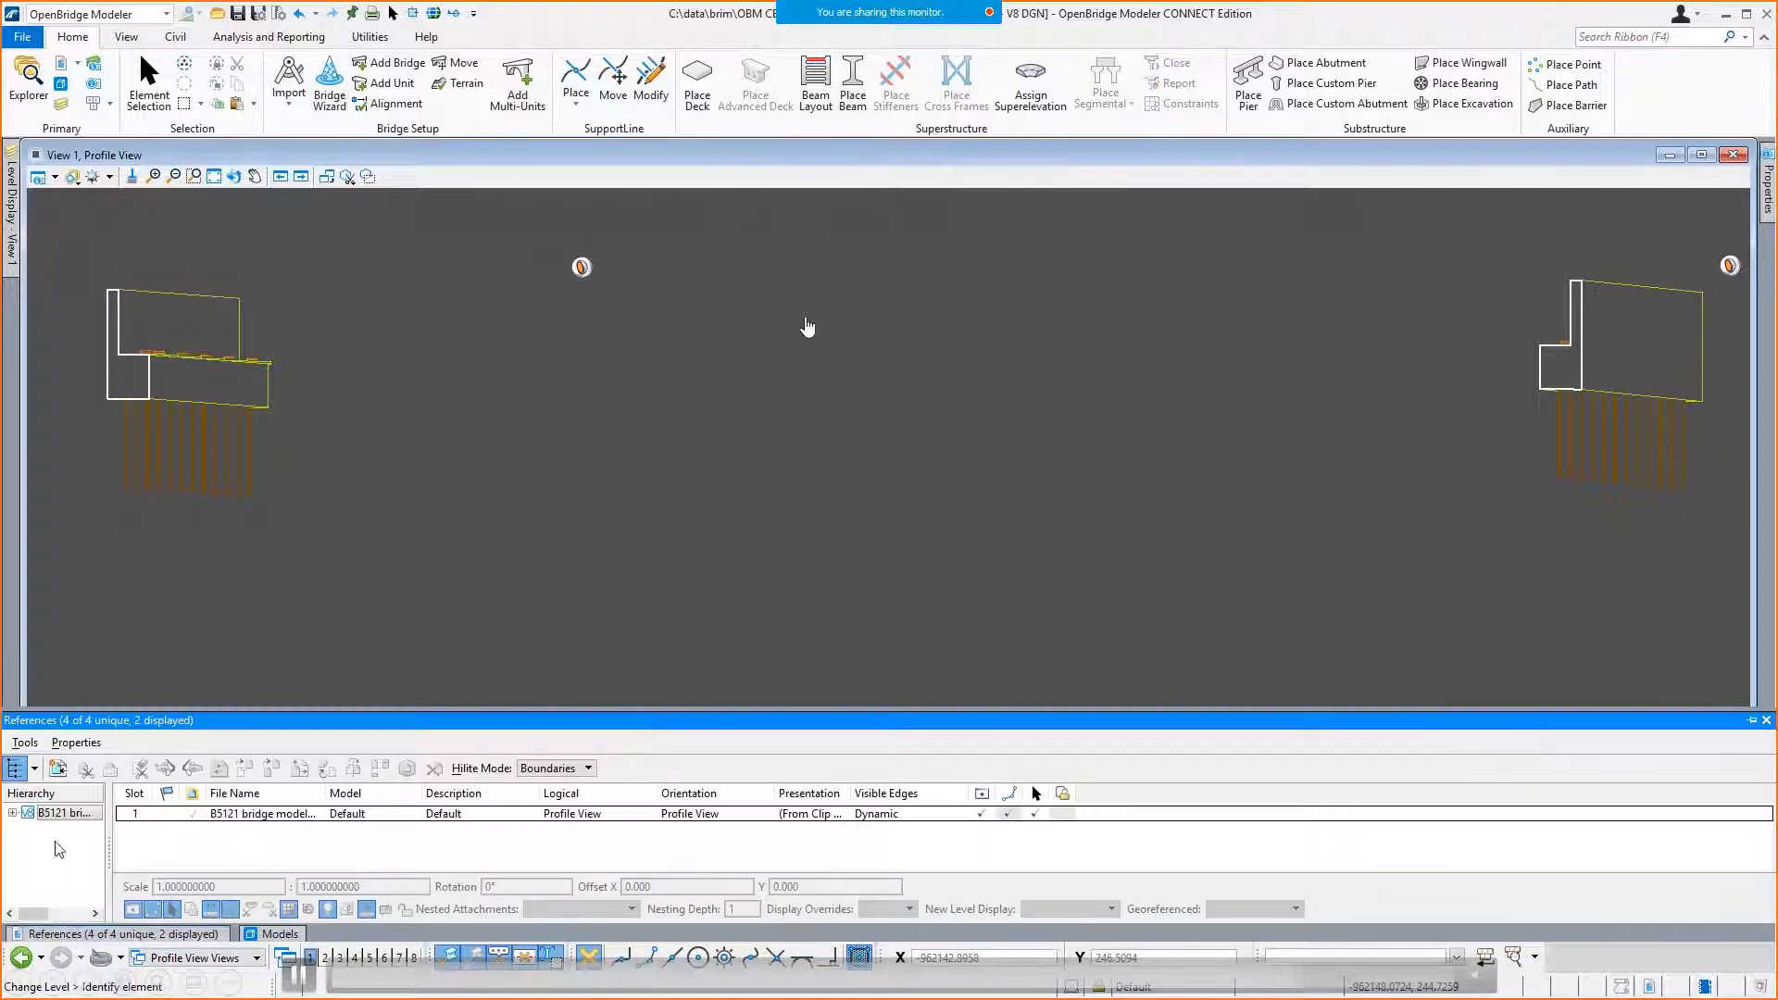
pyautogui.click(13, 813)
pyautogui.click(70, 832)
pyautogui.click(860, 831)
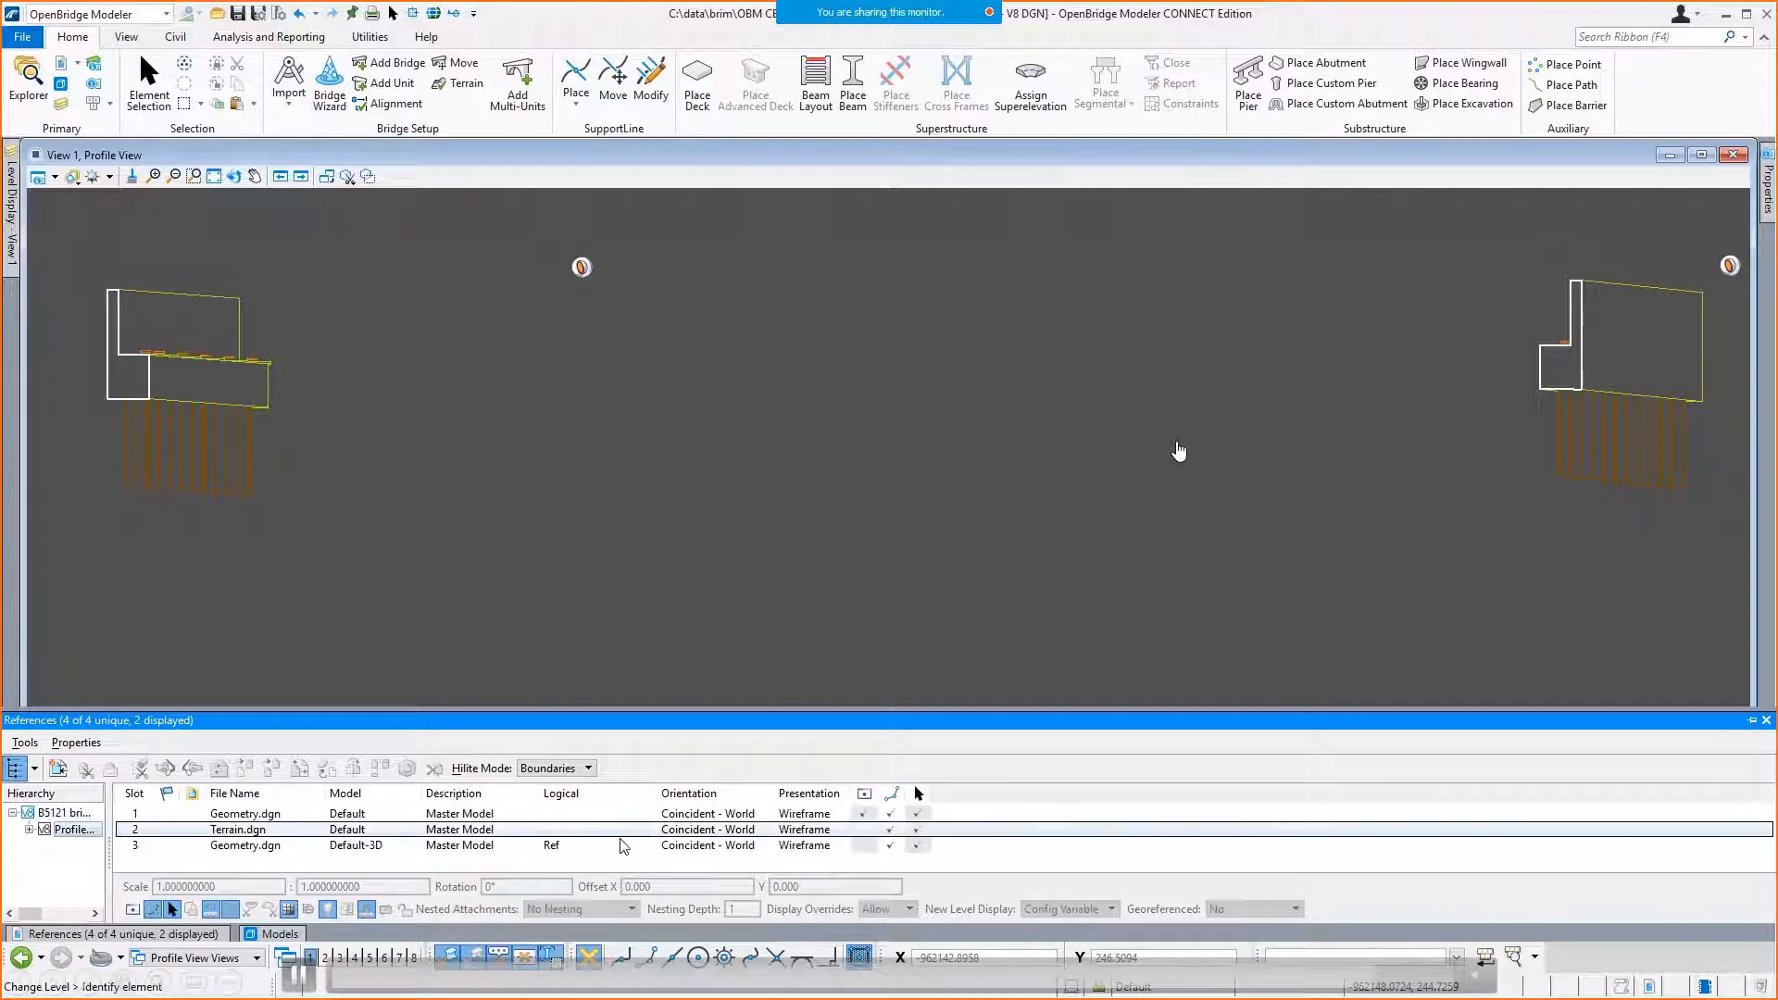
pyautogui.click(862, 830)
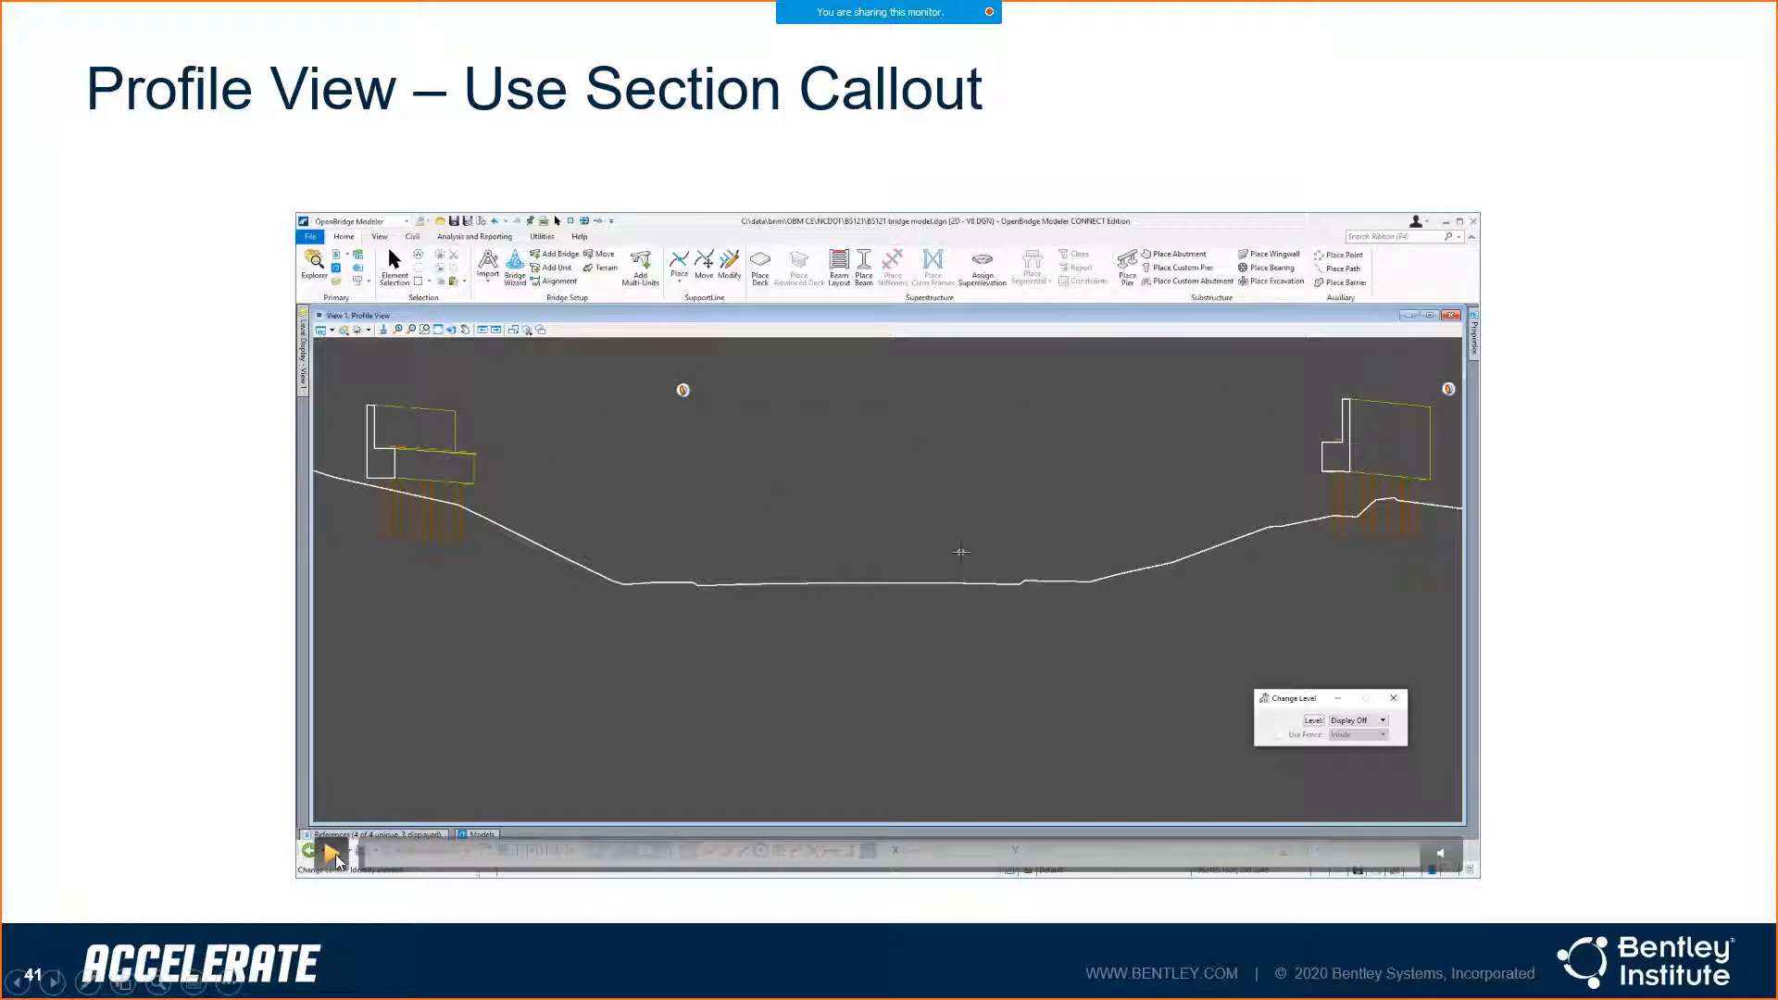
pyautogui.click(462, 913)
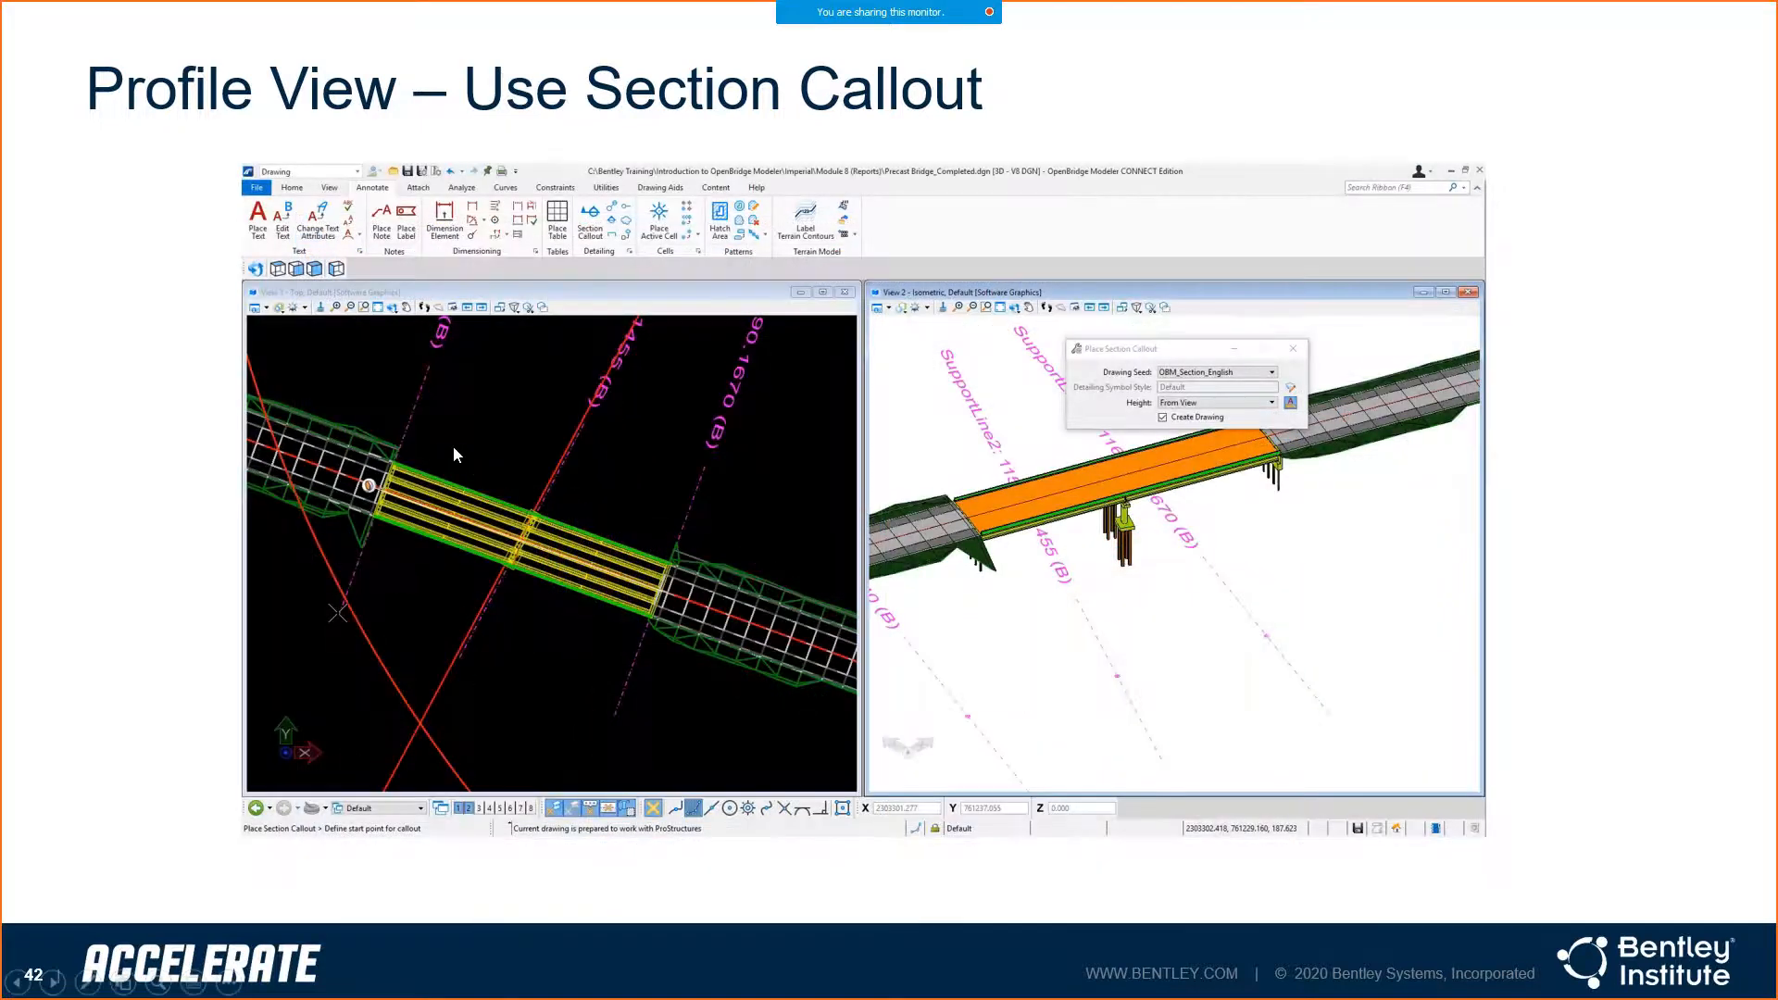
pyautogui.click(453, 447)
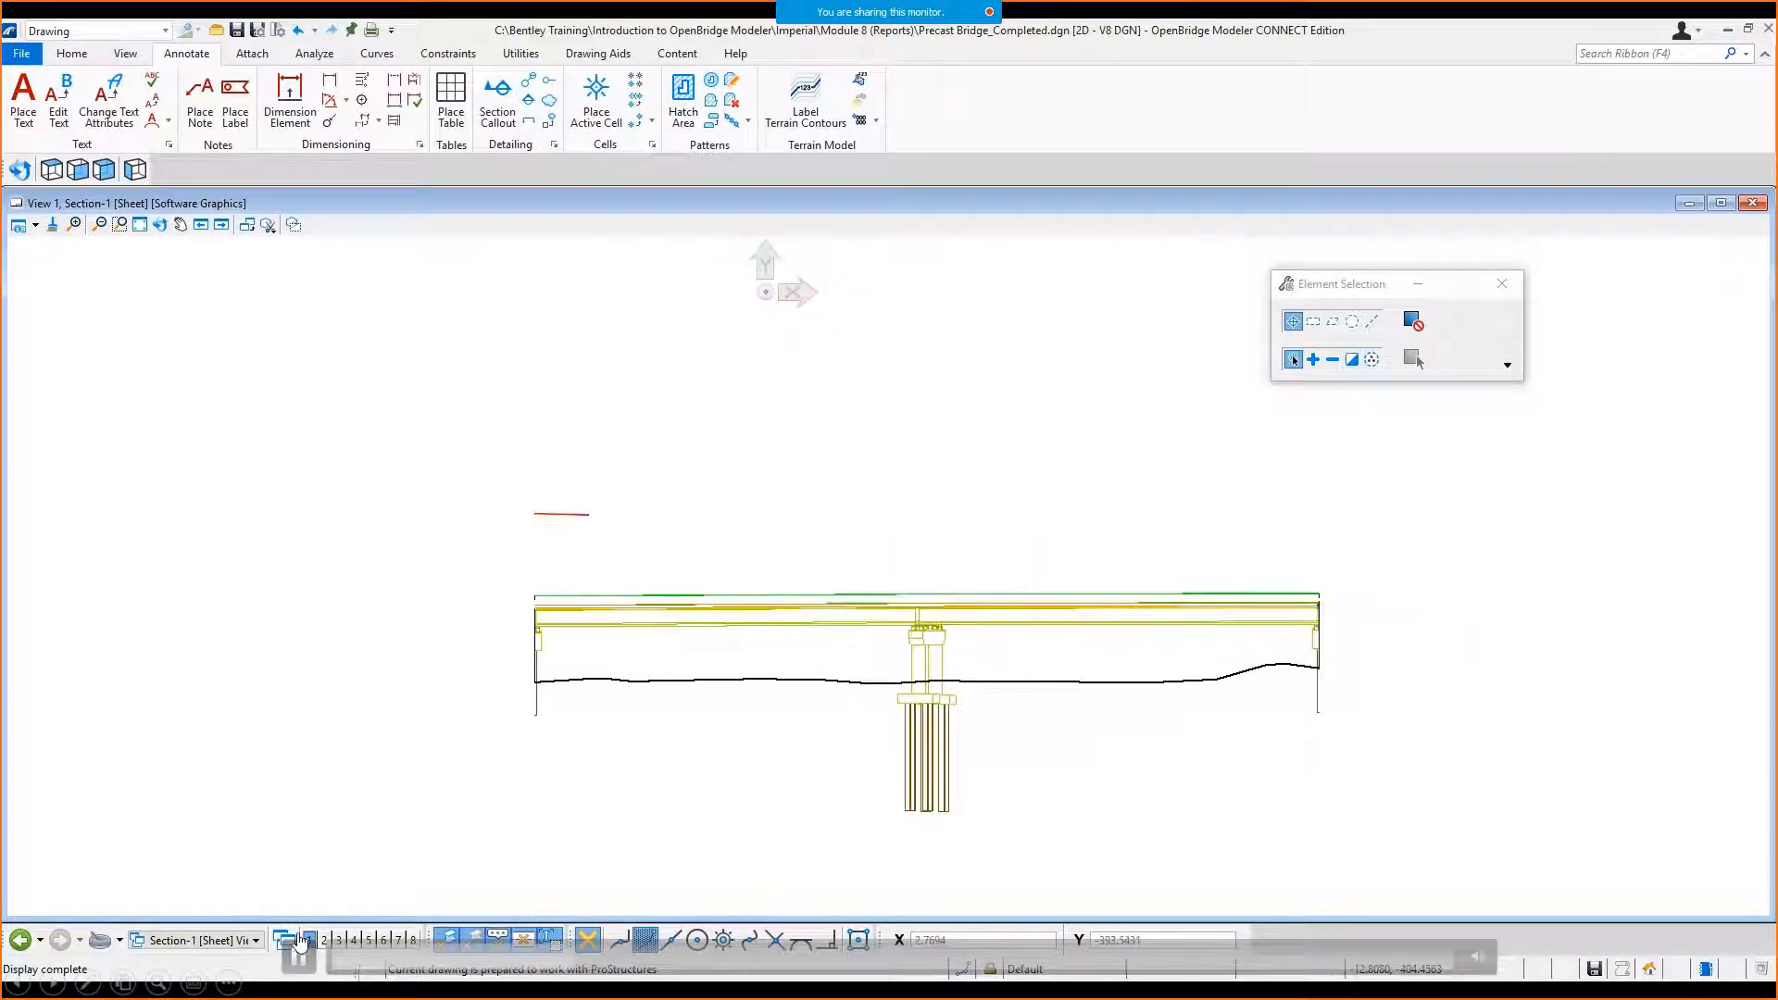
# Return to the Default model and stretch both ends of the Section-1 callout outward past the bridge ends to include the approaches.
pyautogui.click(193, 942)
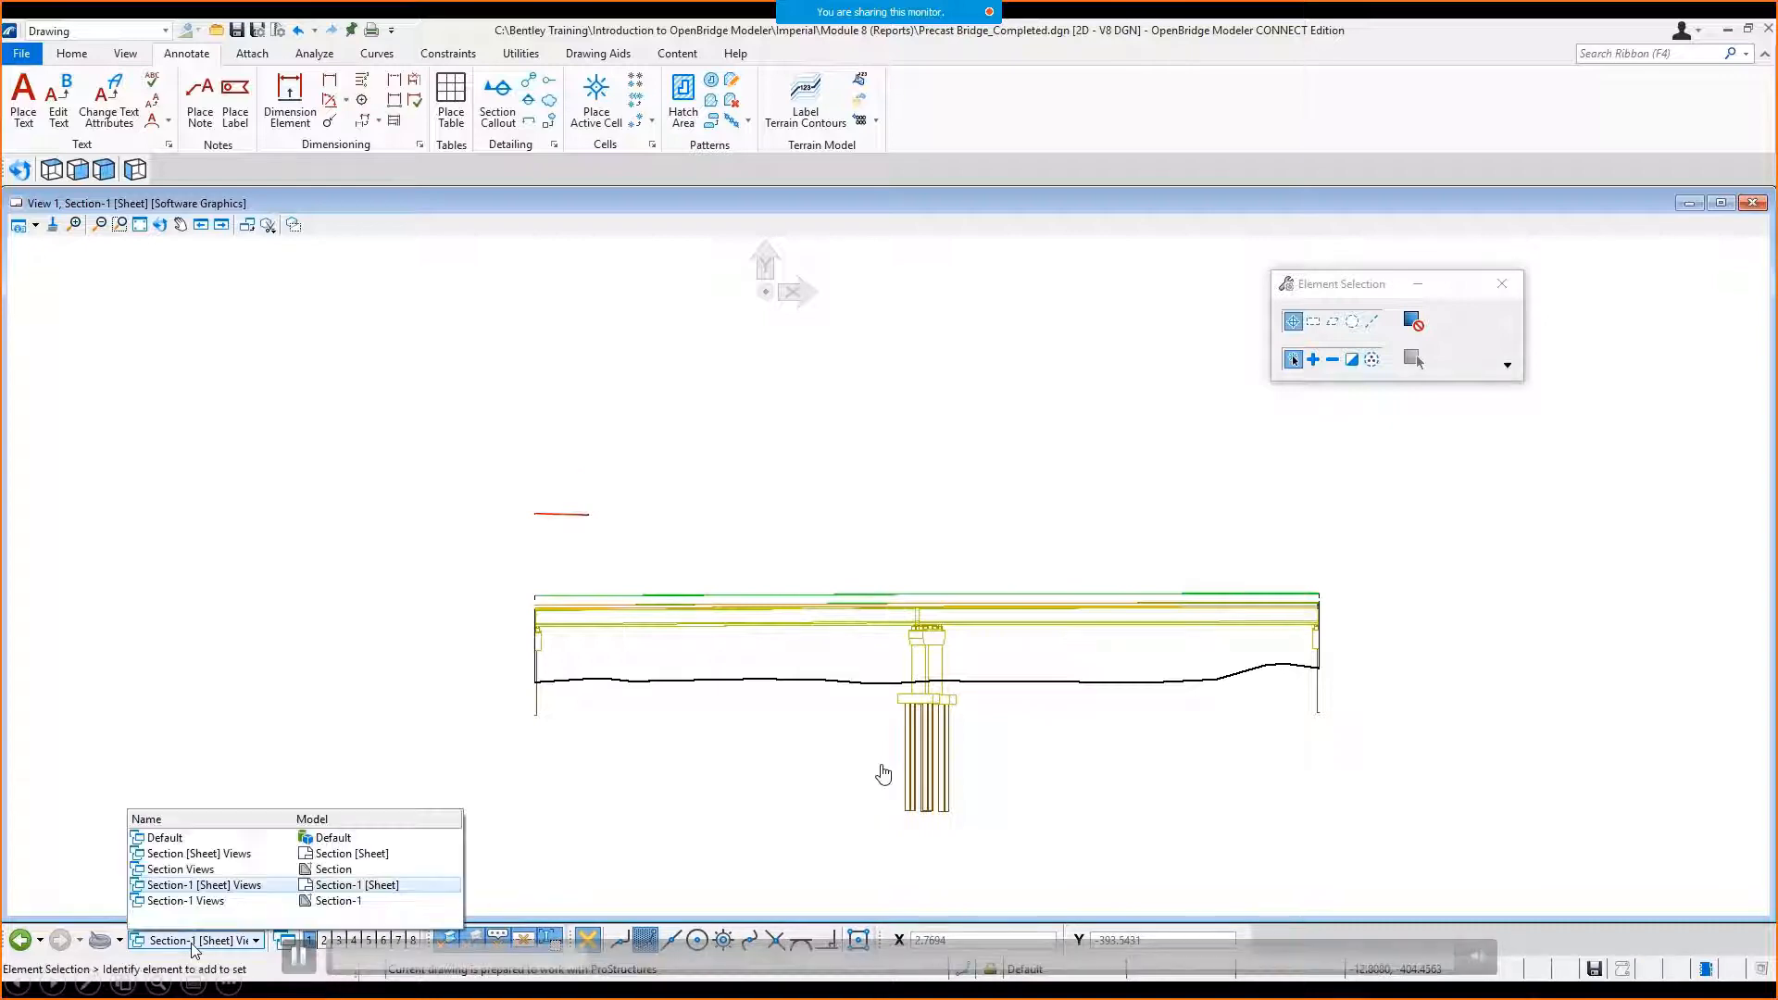
pyautogui.click(164, 839)
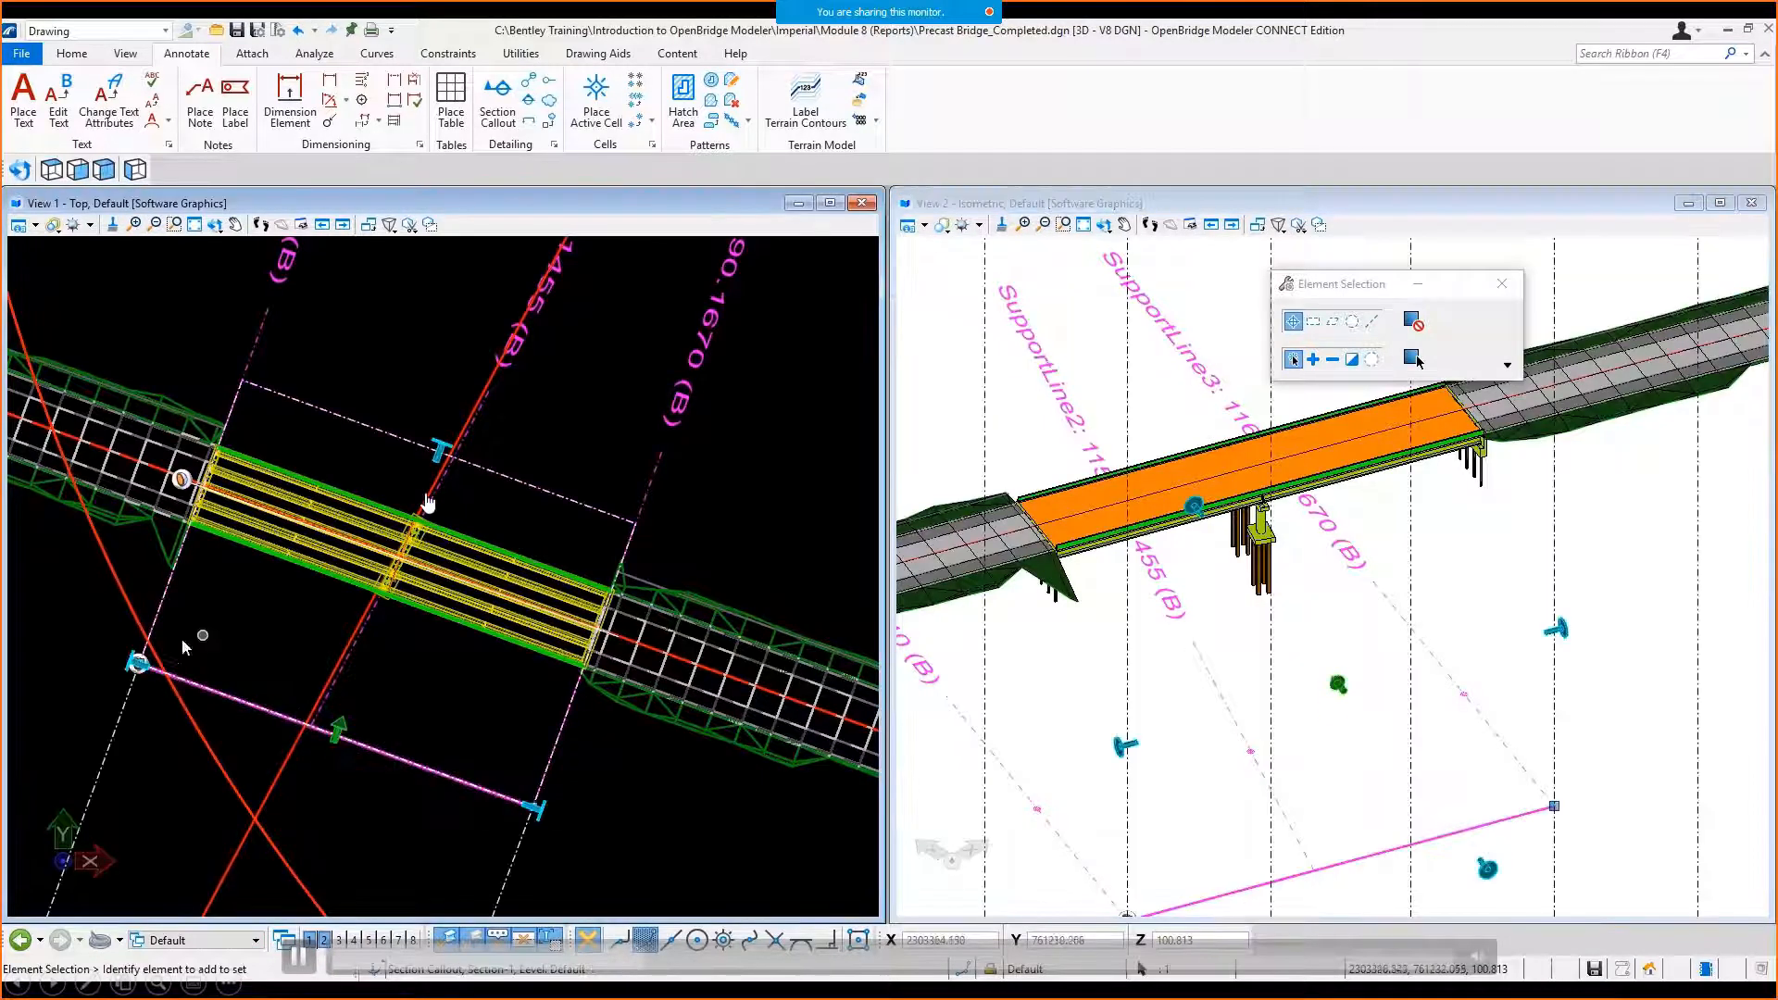
pyautogui.moveTo(130, 665)
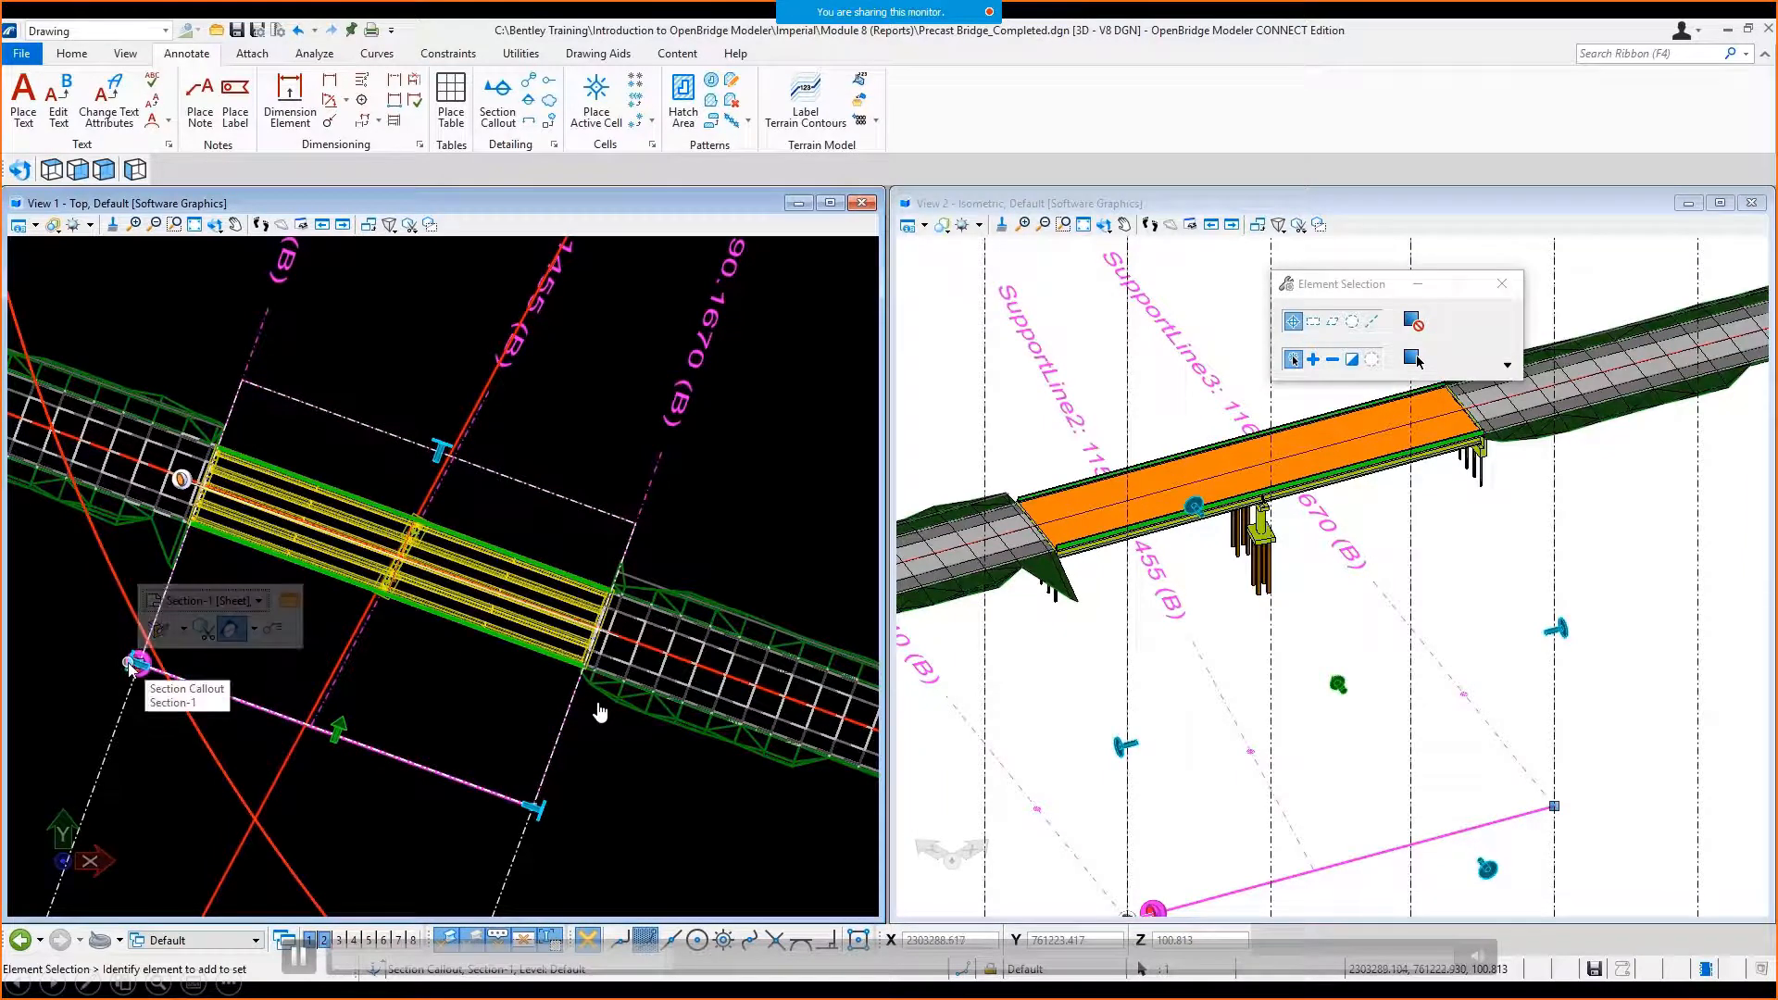
pyautogui.moveTo(131, 664); pyautogui.dragTo(75, 645)
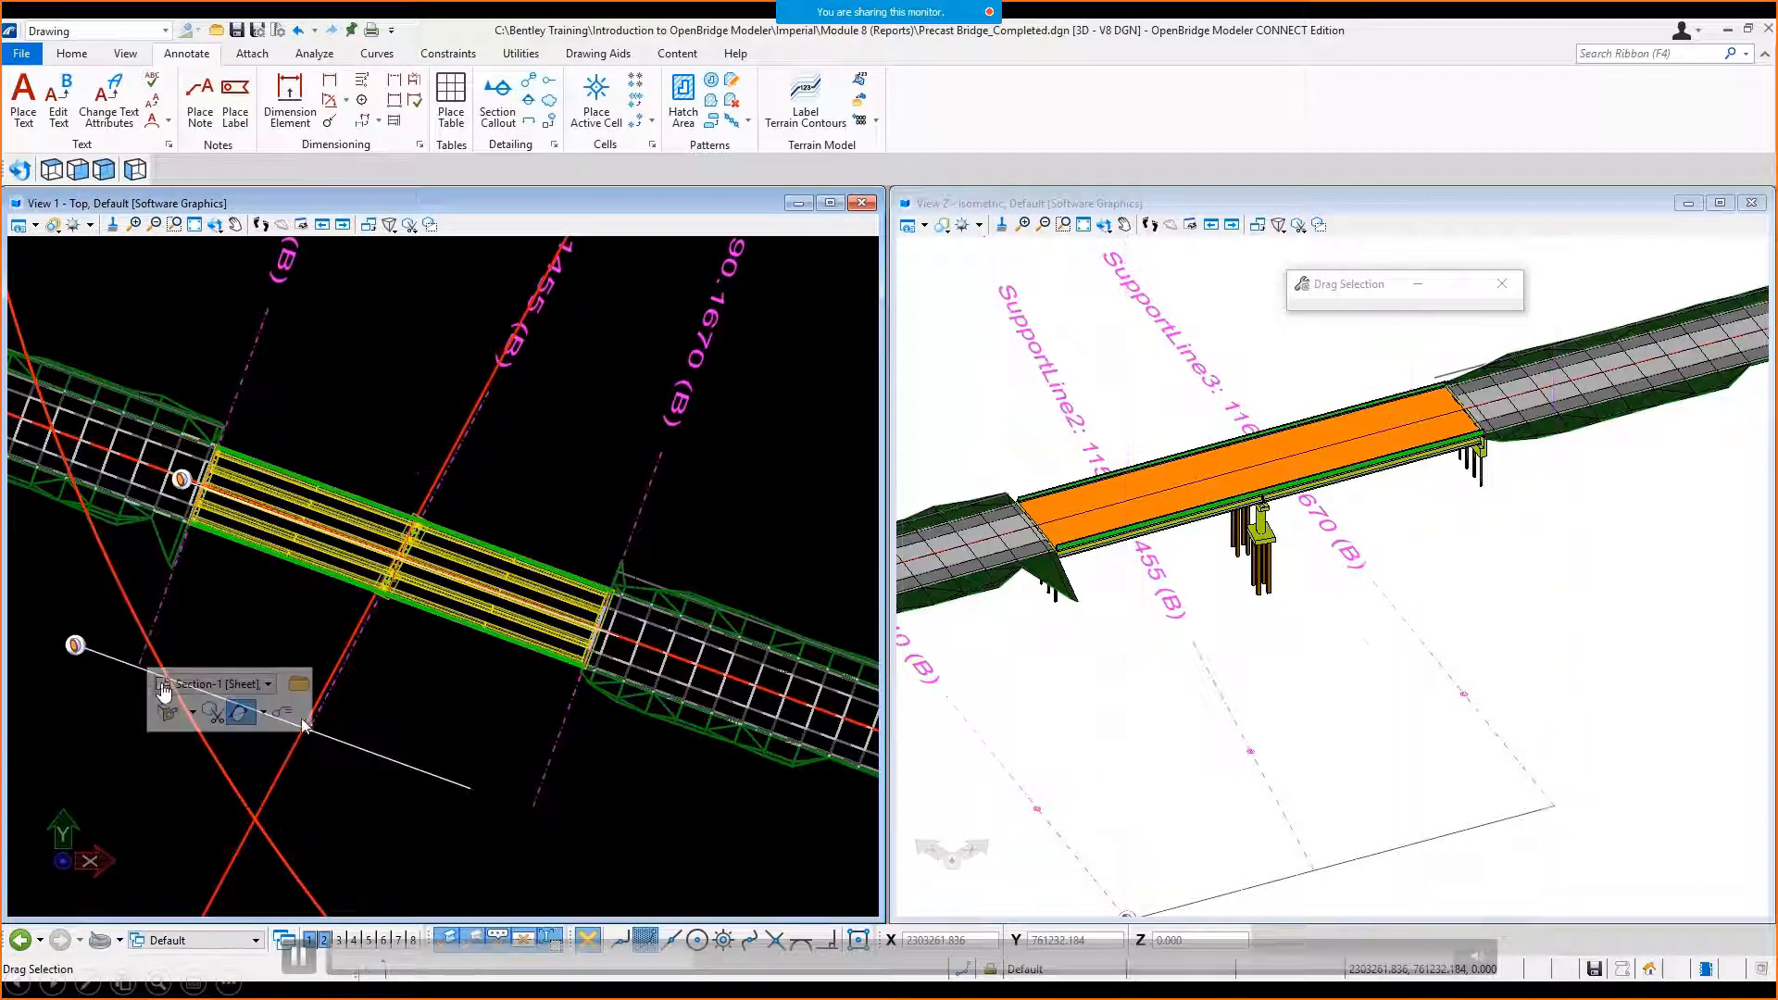
pyautogui.click(385, 761)
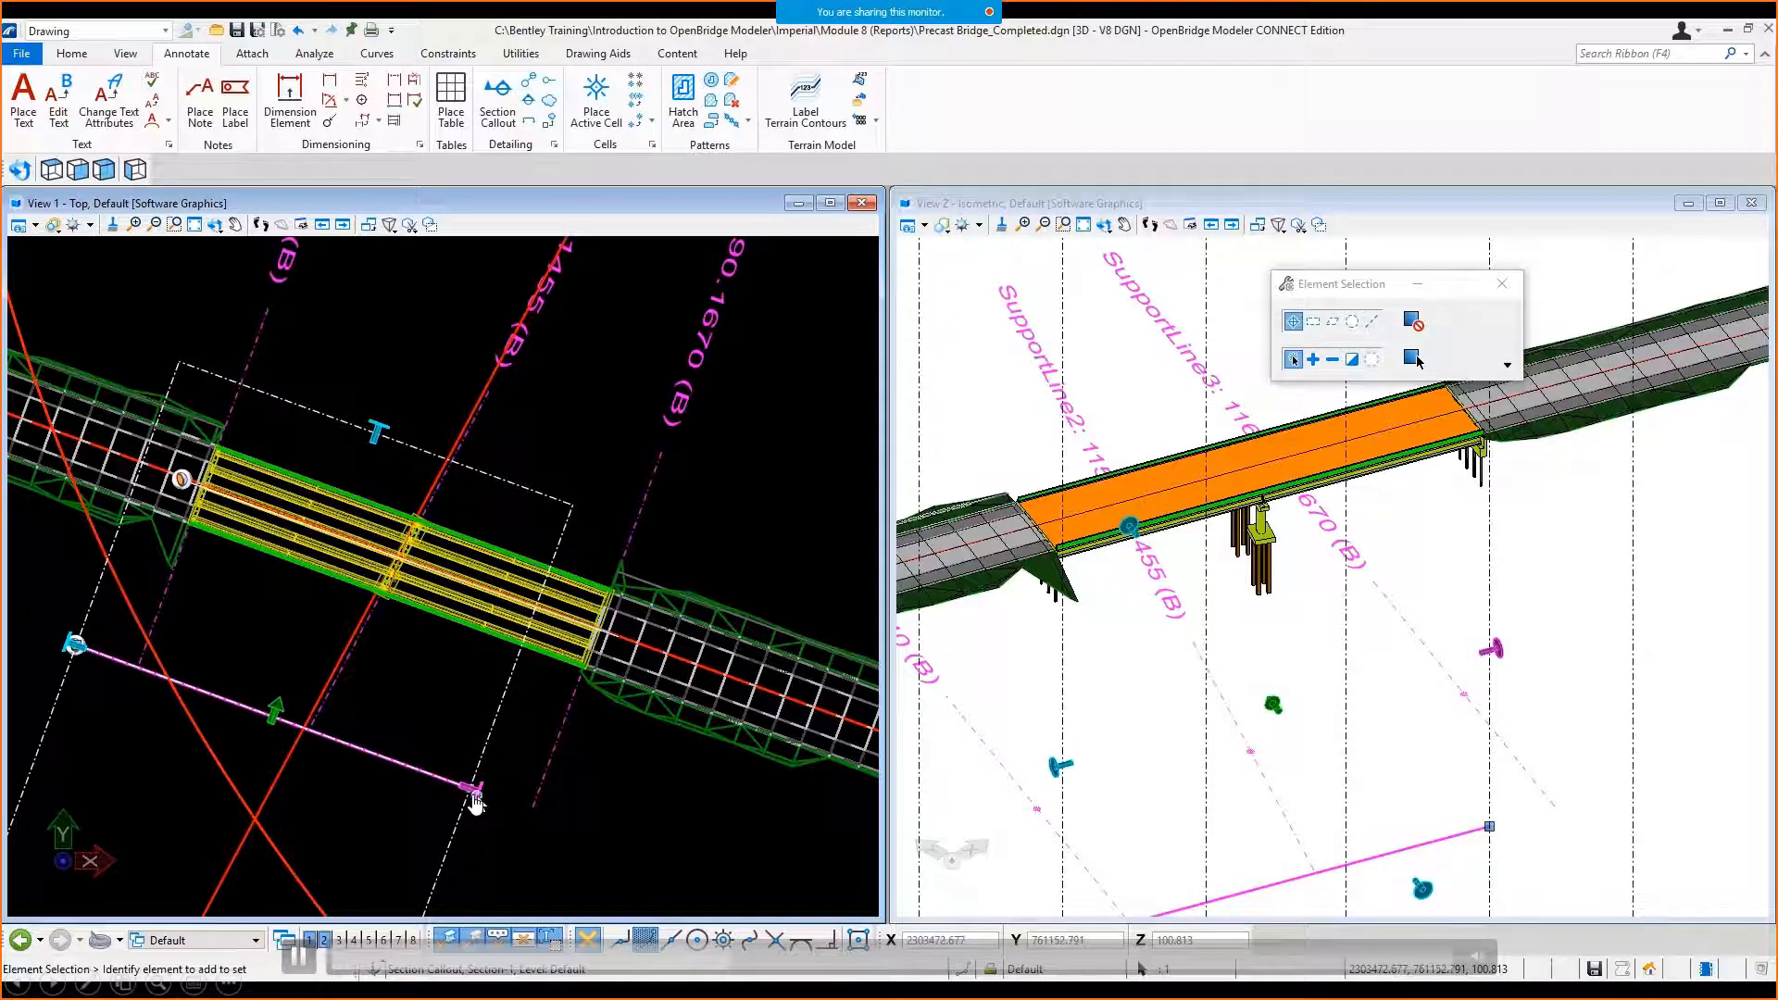
pyautogui.moveTo(474, 802); pyautogui.dragTo(579, 844)
pyautogui.click(593, 837)
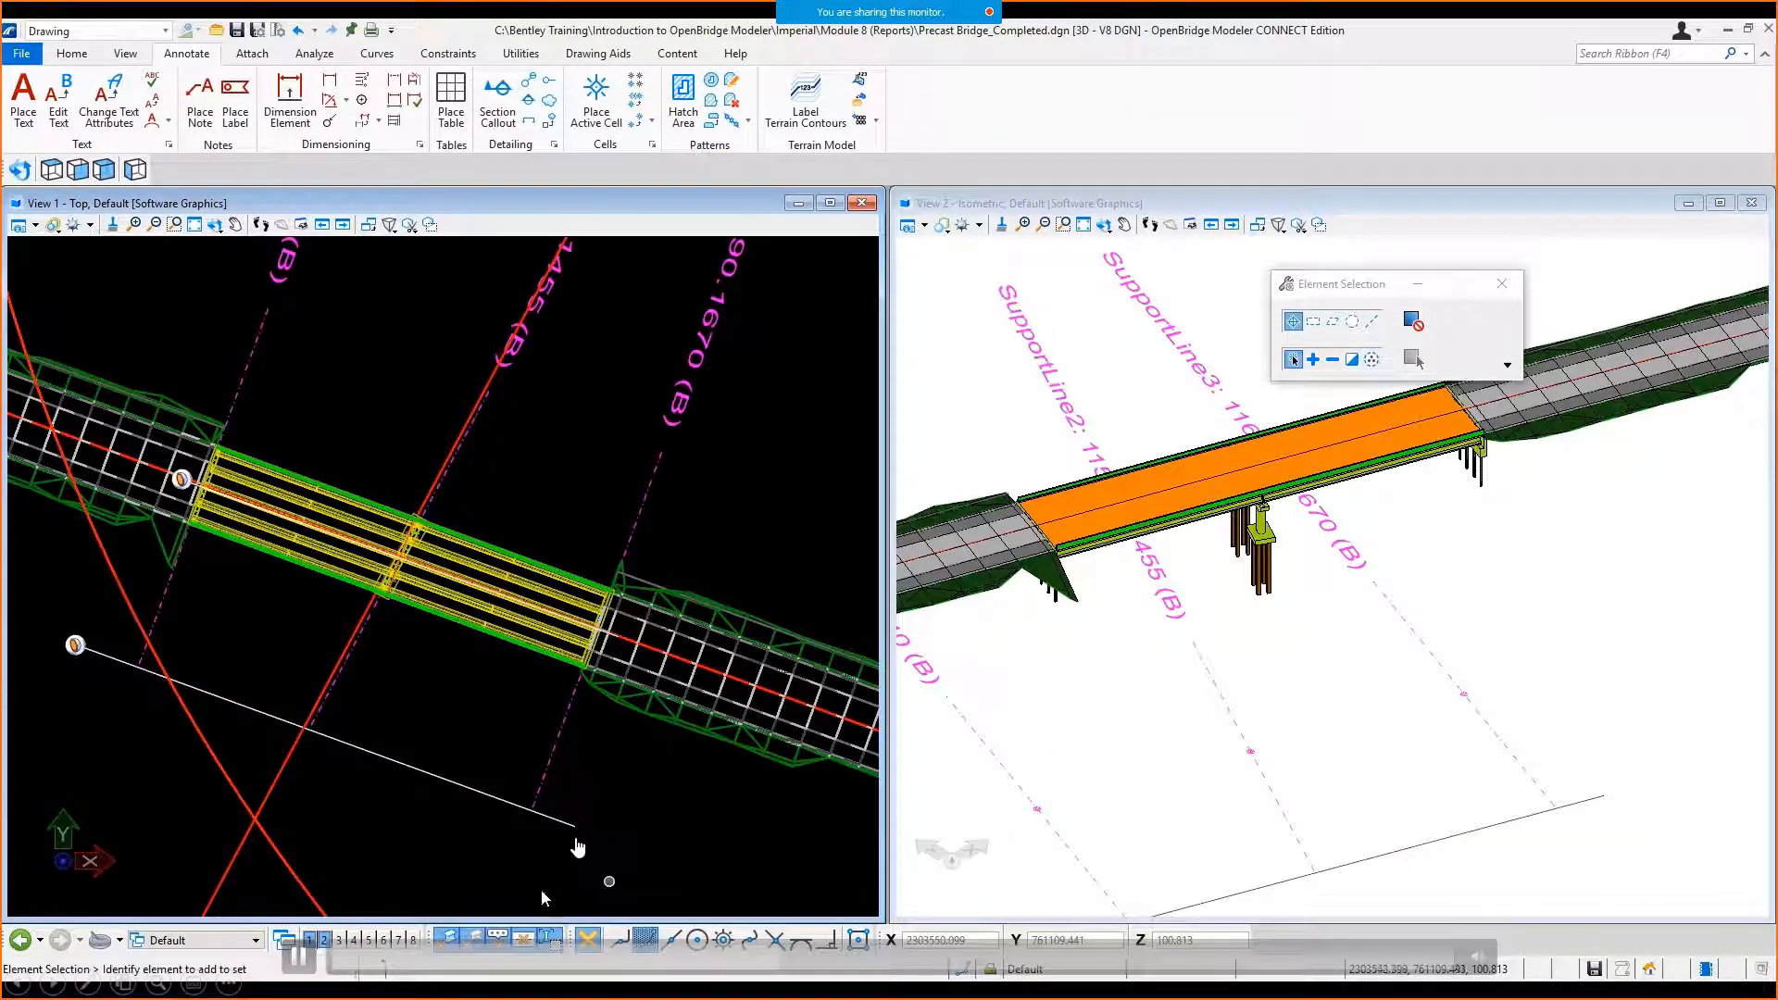
# Open the Section-1 drawing model and examine the profile with its extended limits up close.
pyautogui.click(229, 940)
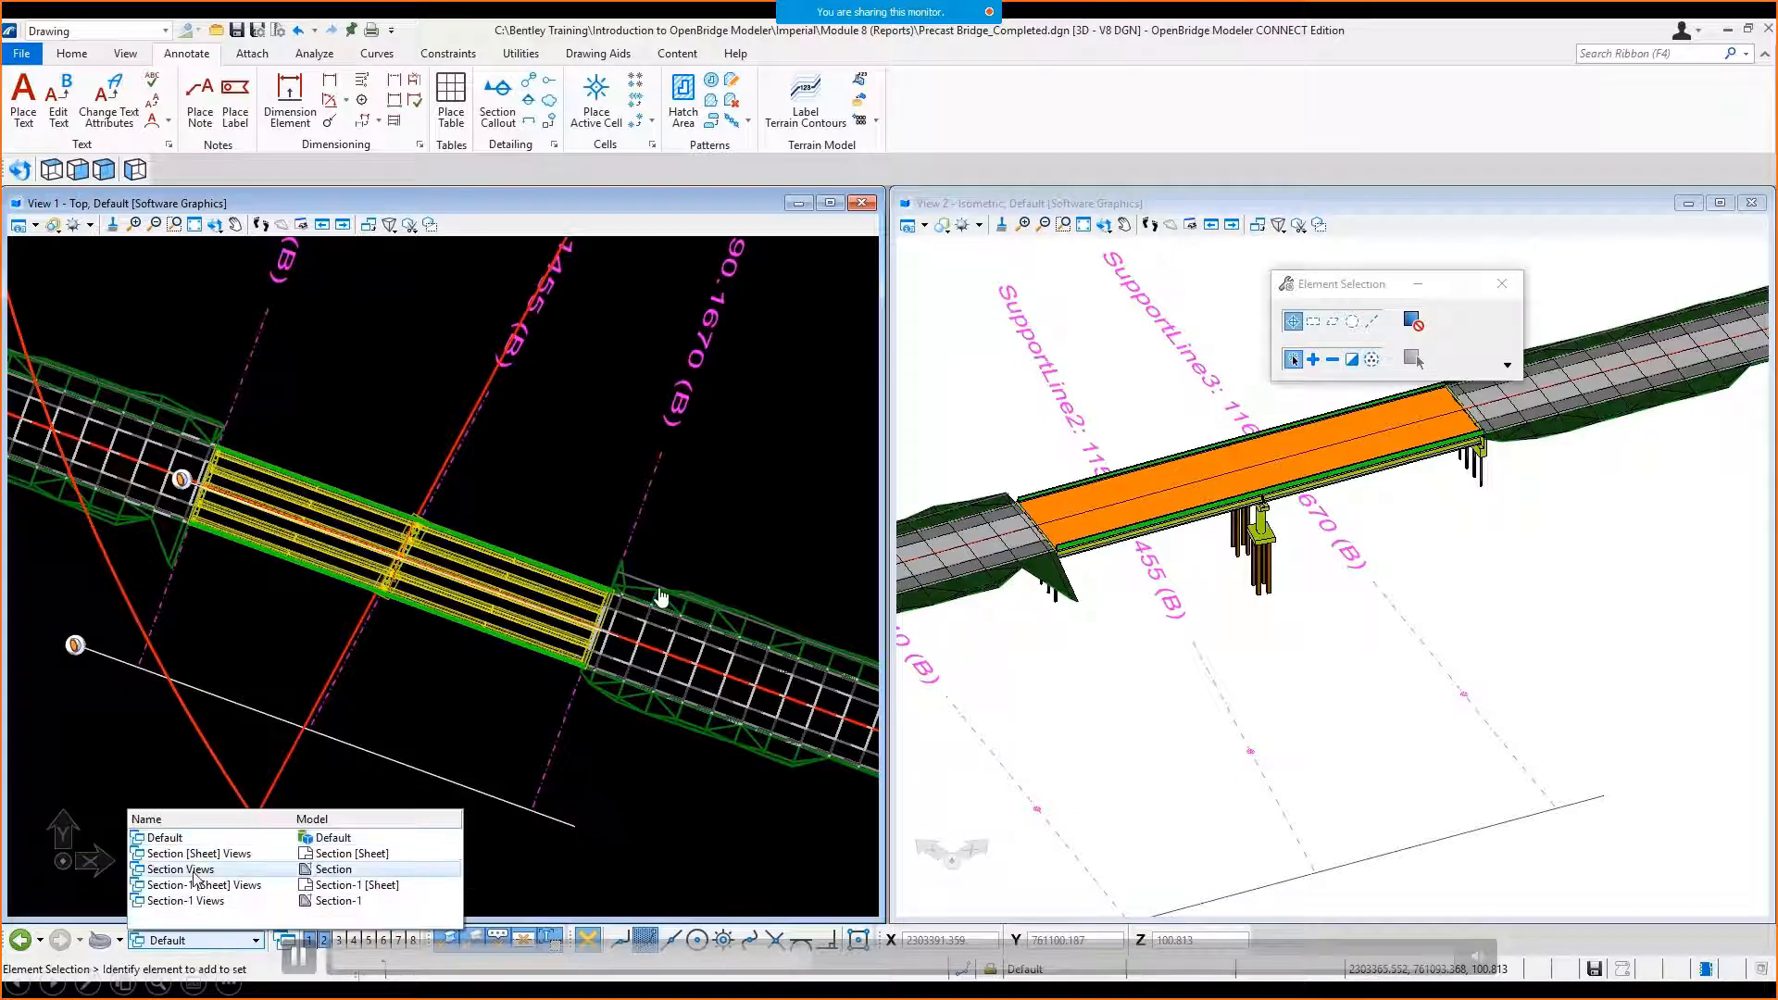
pyautogui.click(192, 901)
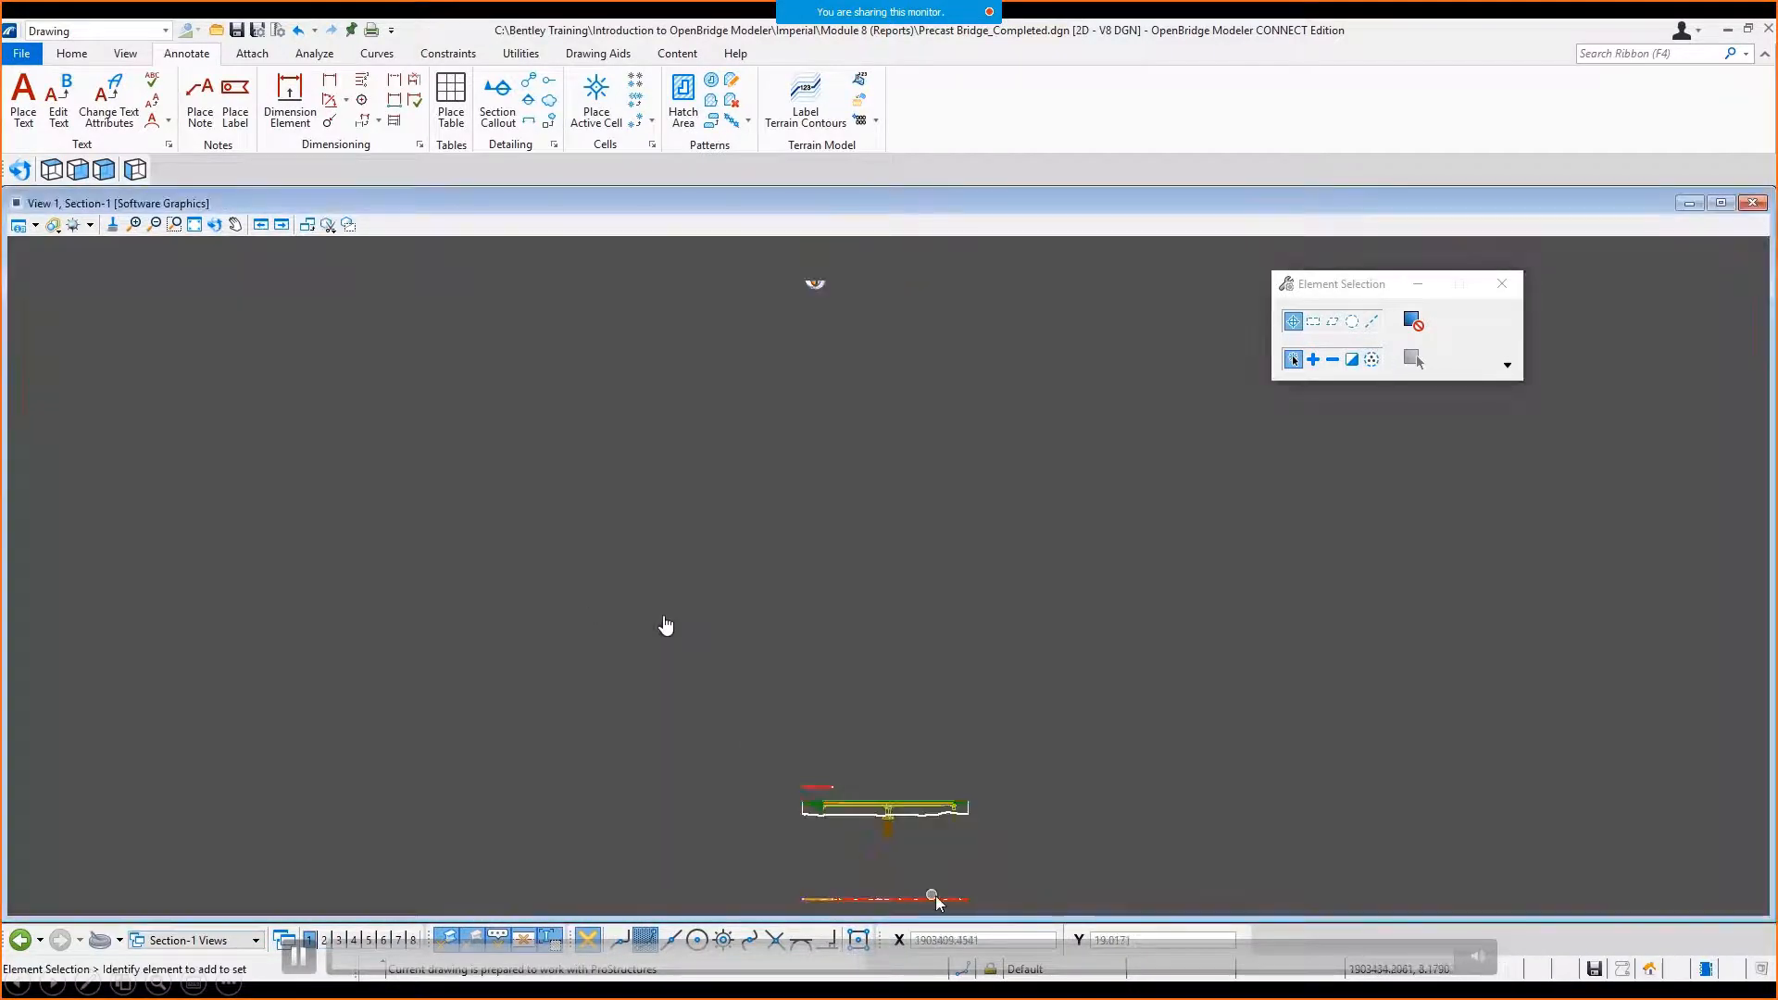
pyautogui.scroll(3, 889, 861)
pyautogui.scroll(4, 887, 859)
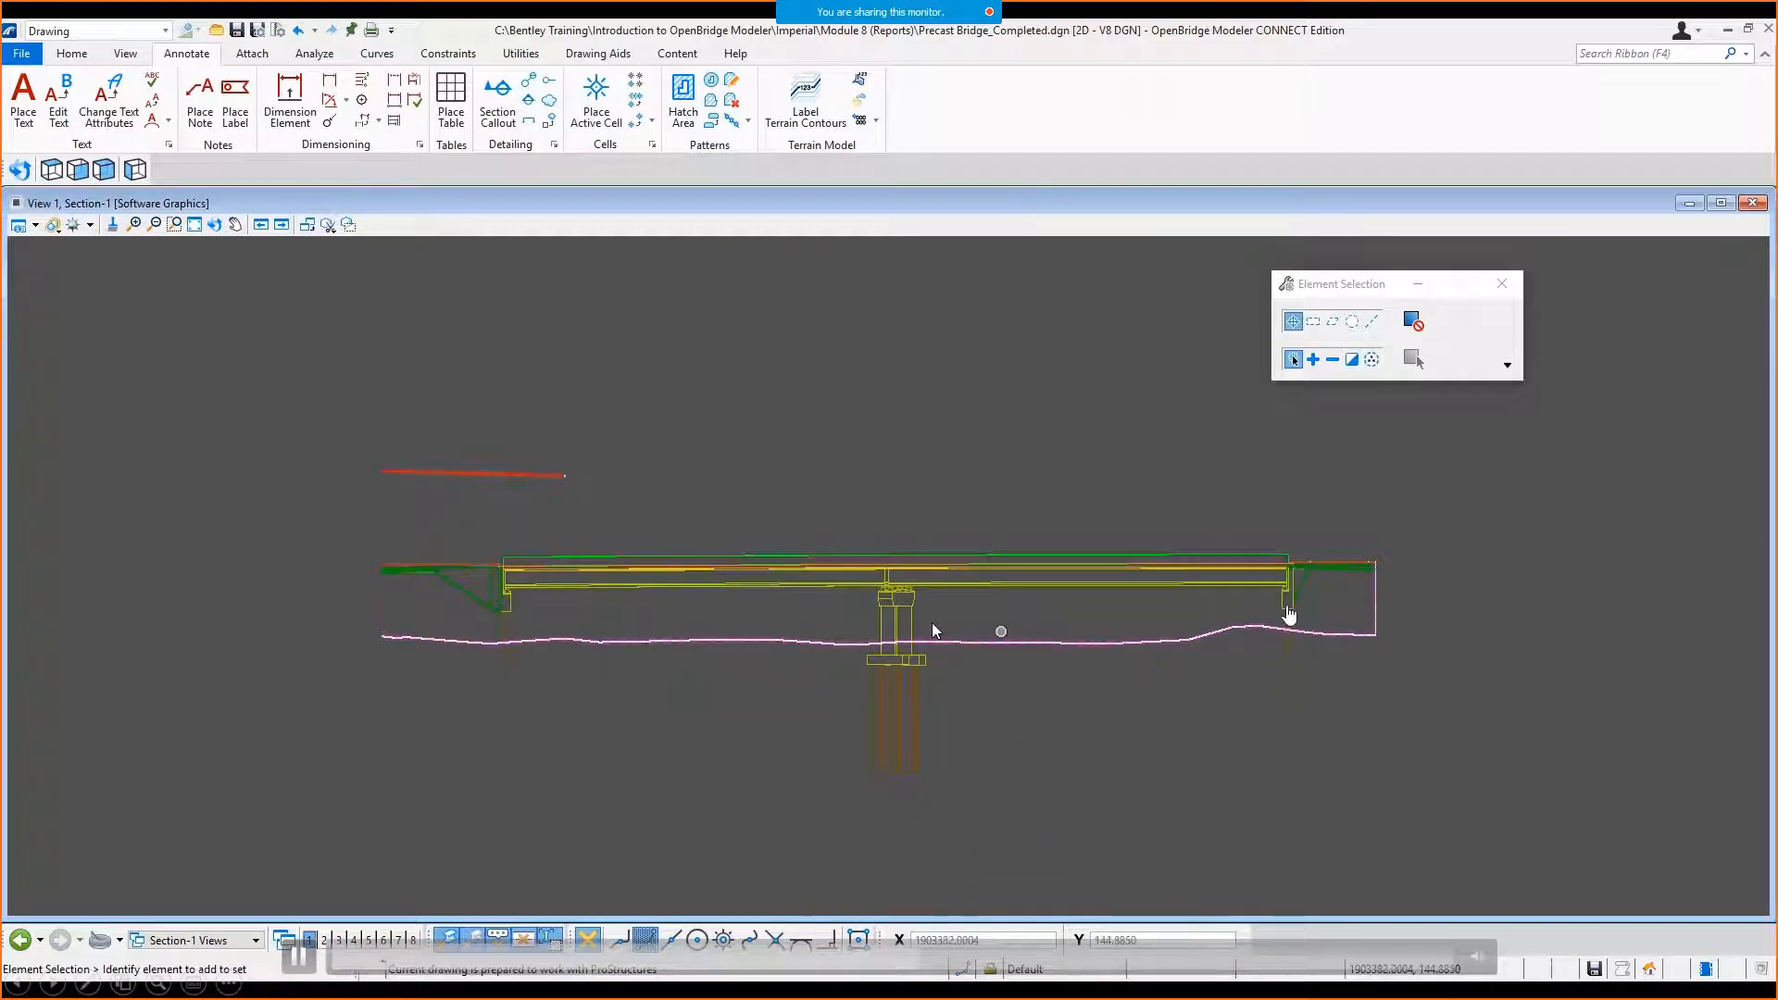
pyautogui.scroll(1, 812, 758)
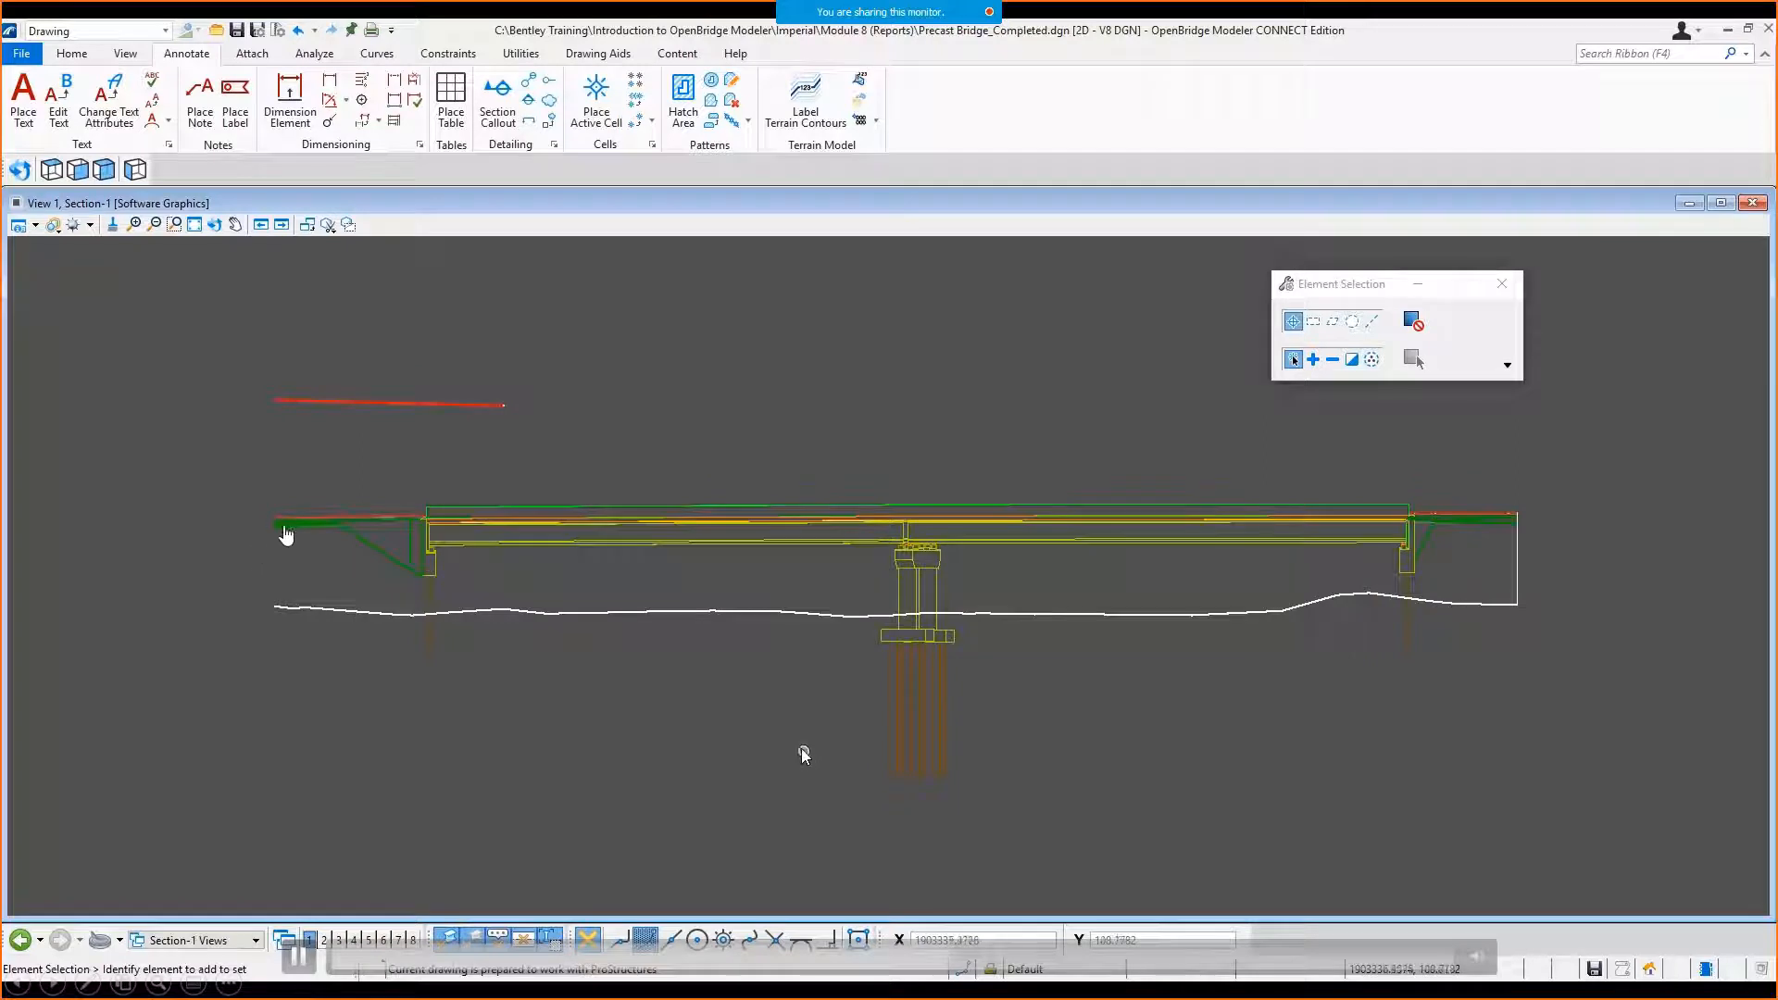
pyautogui.moveTo(470, 413)
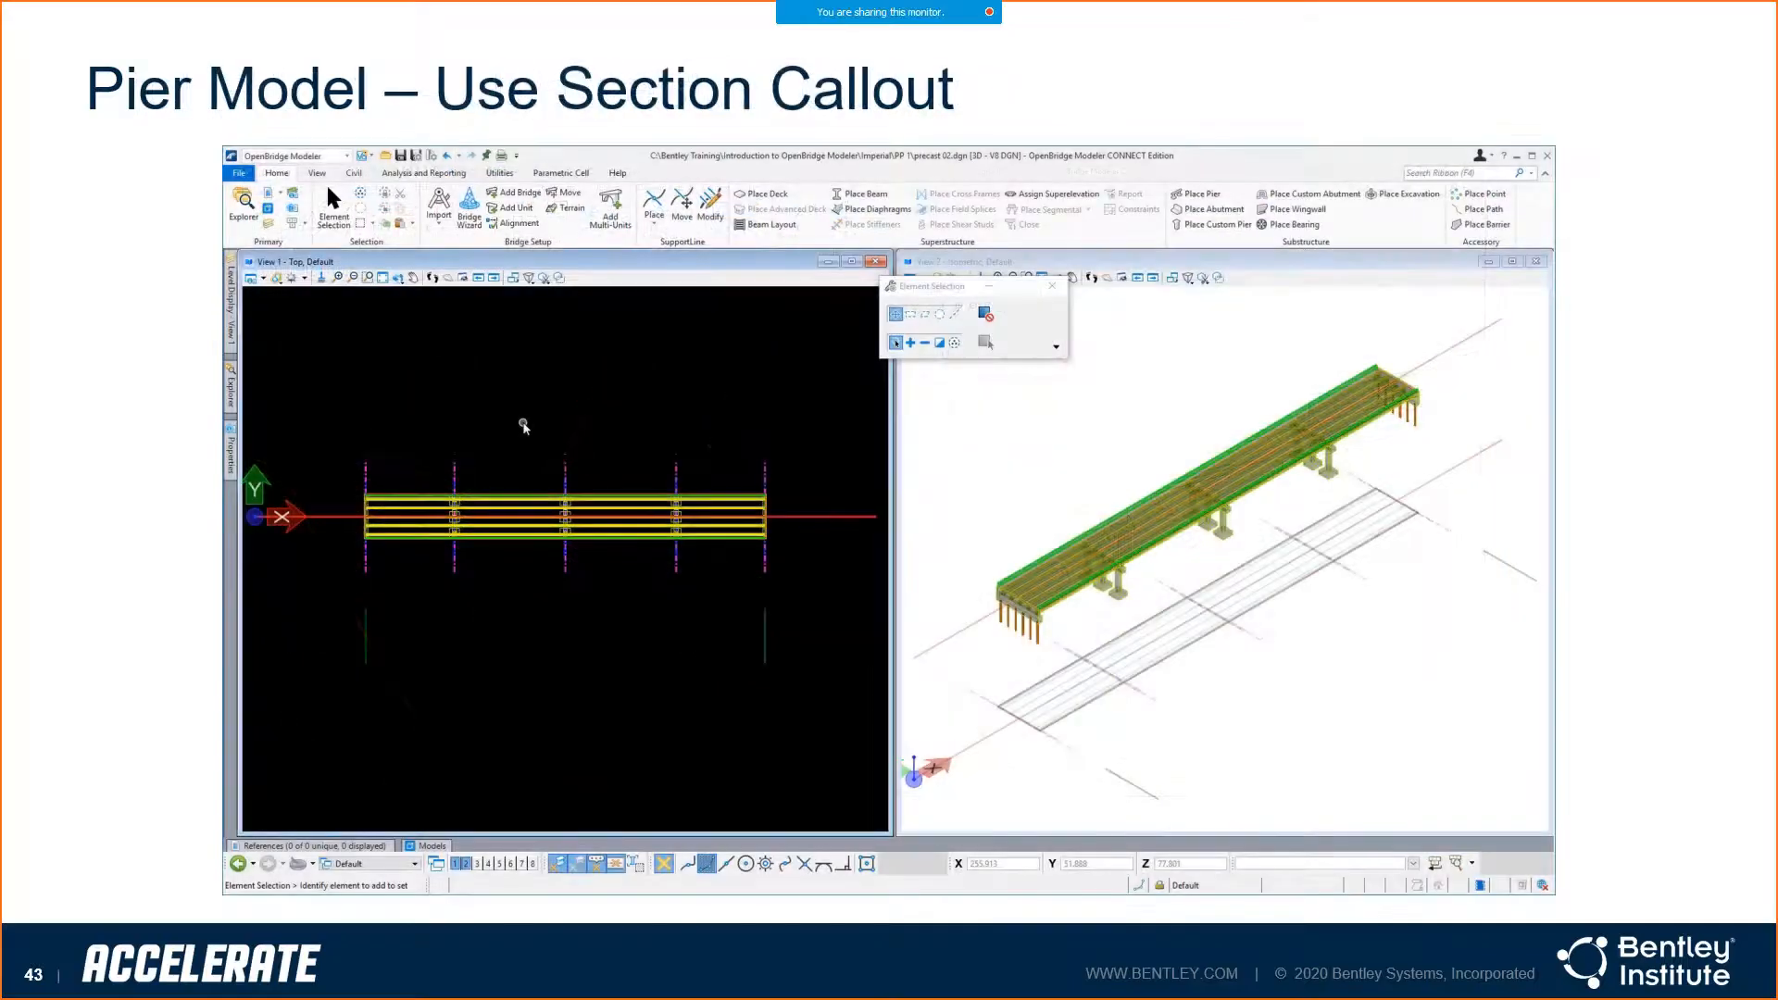
pyautogui.moveTo(603, 616)
pyautogui.click(604, 639)
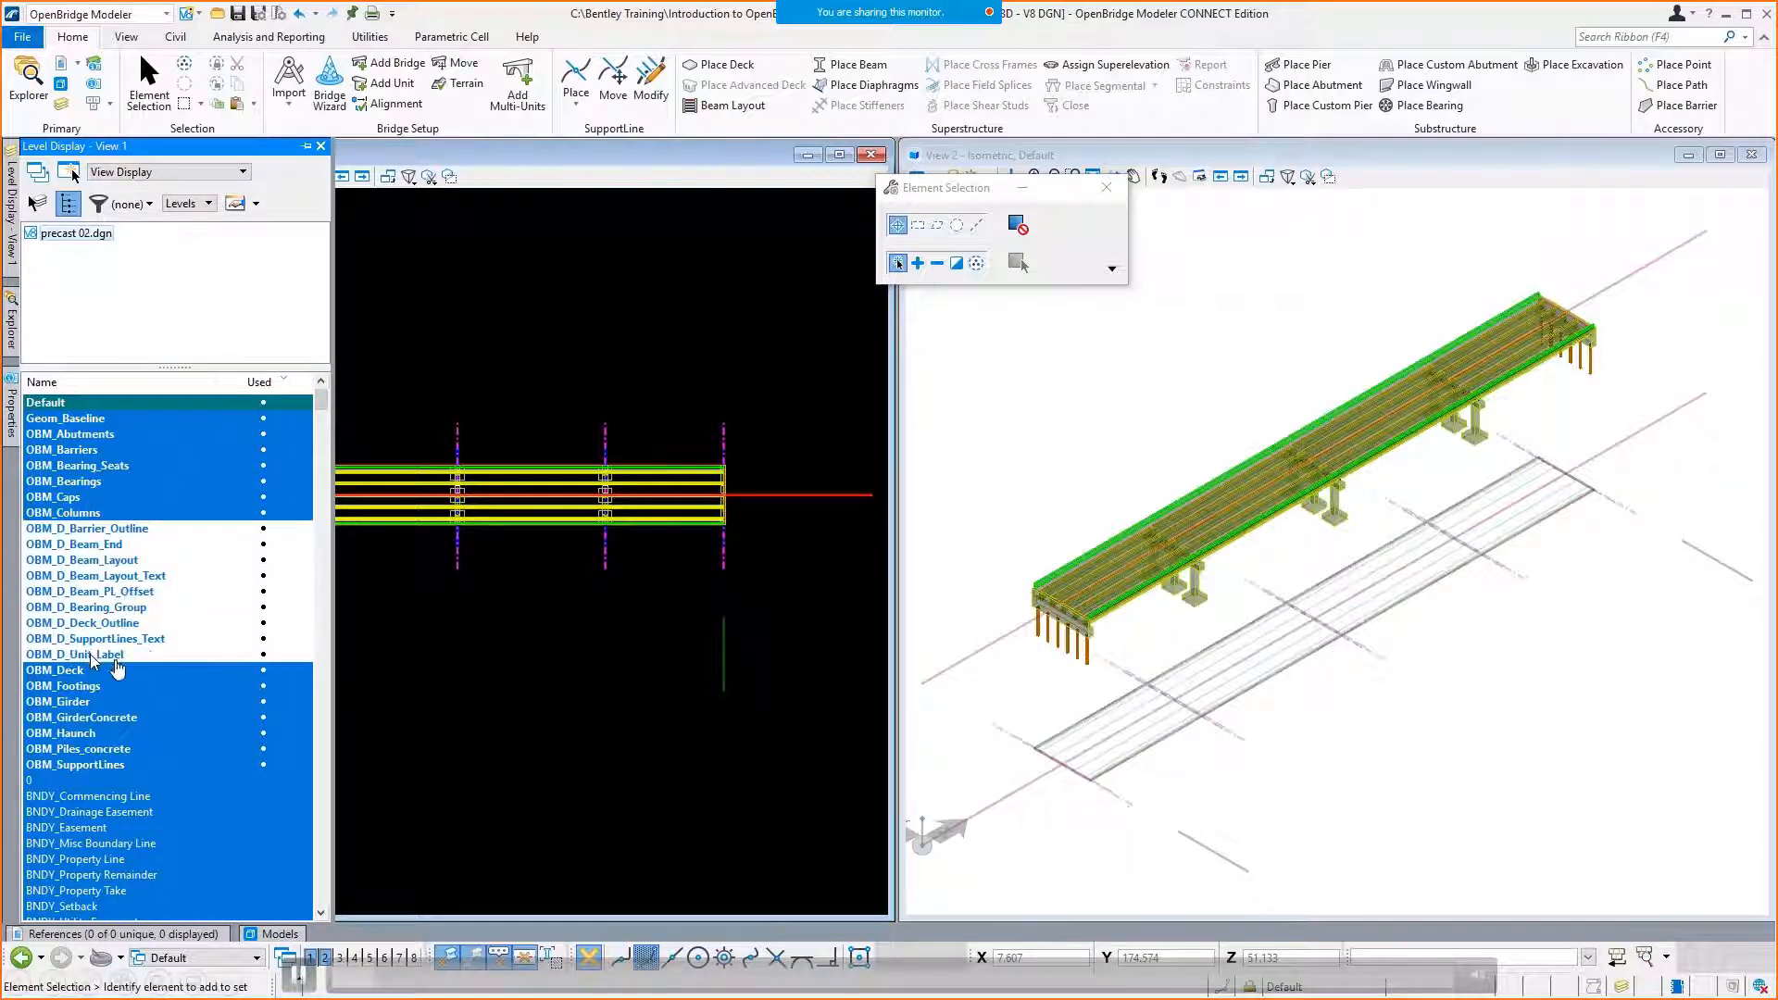
# Turn off the OBM_SupportLines and Geom_Baseline levels in both views, plus the OBM_D_ levels in the isometric view, and save the settings.
pyautogui.click(93, 765)
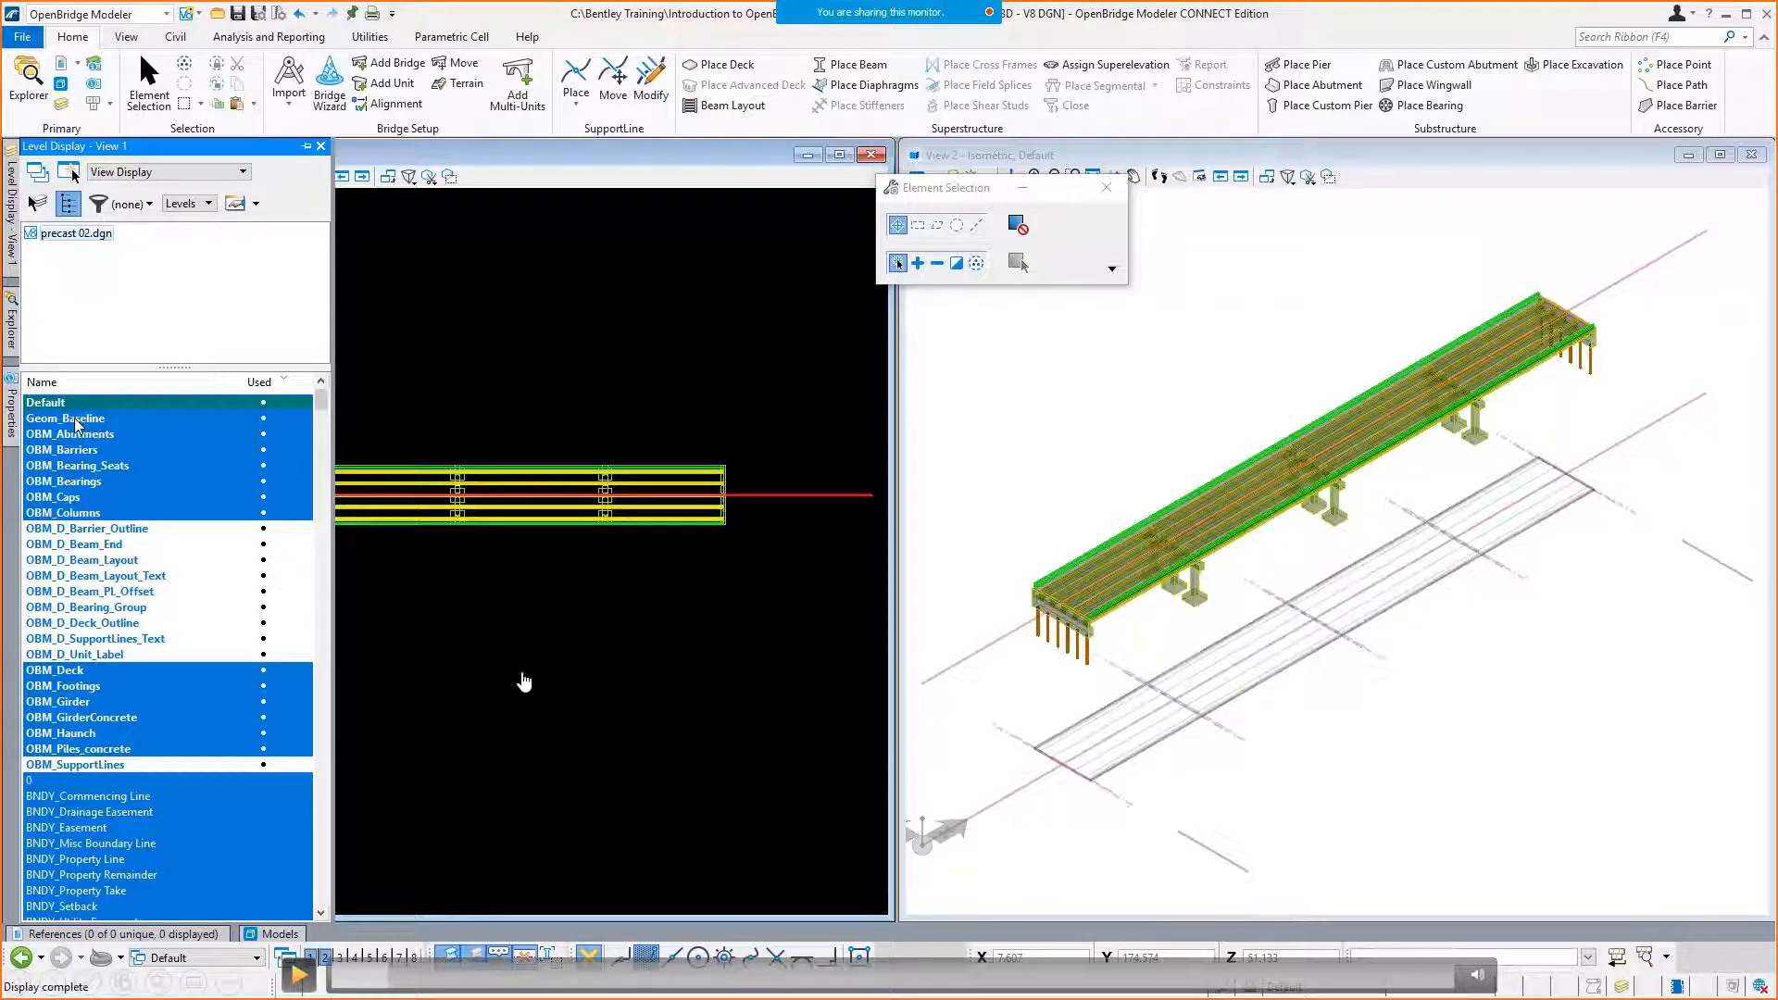
pyautogui.click(76, 419)
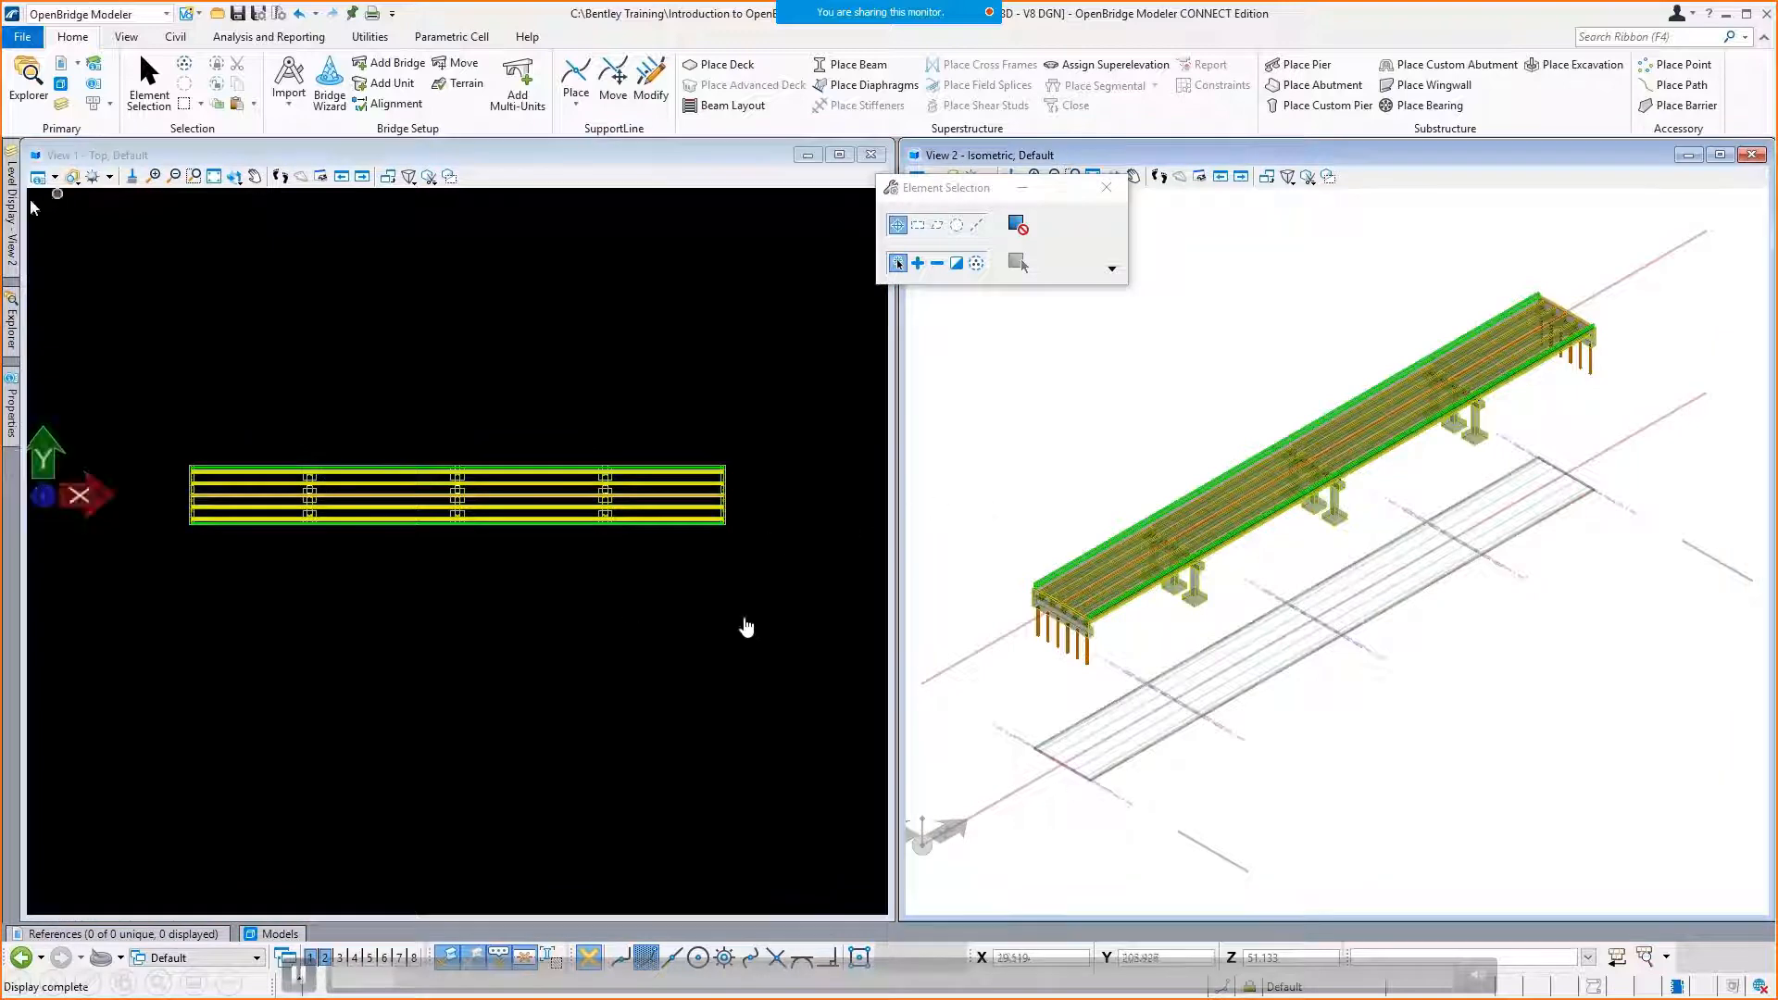
pyautogui.moveTo(14, 209)
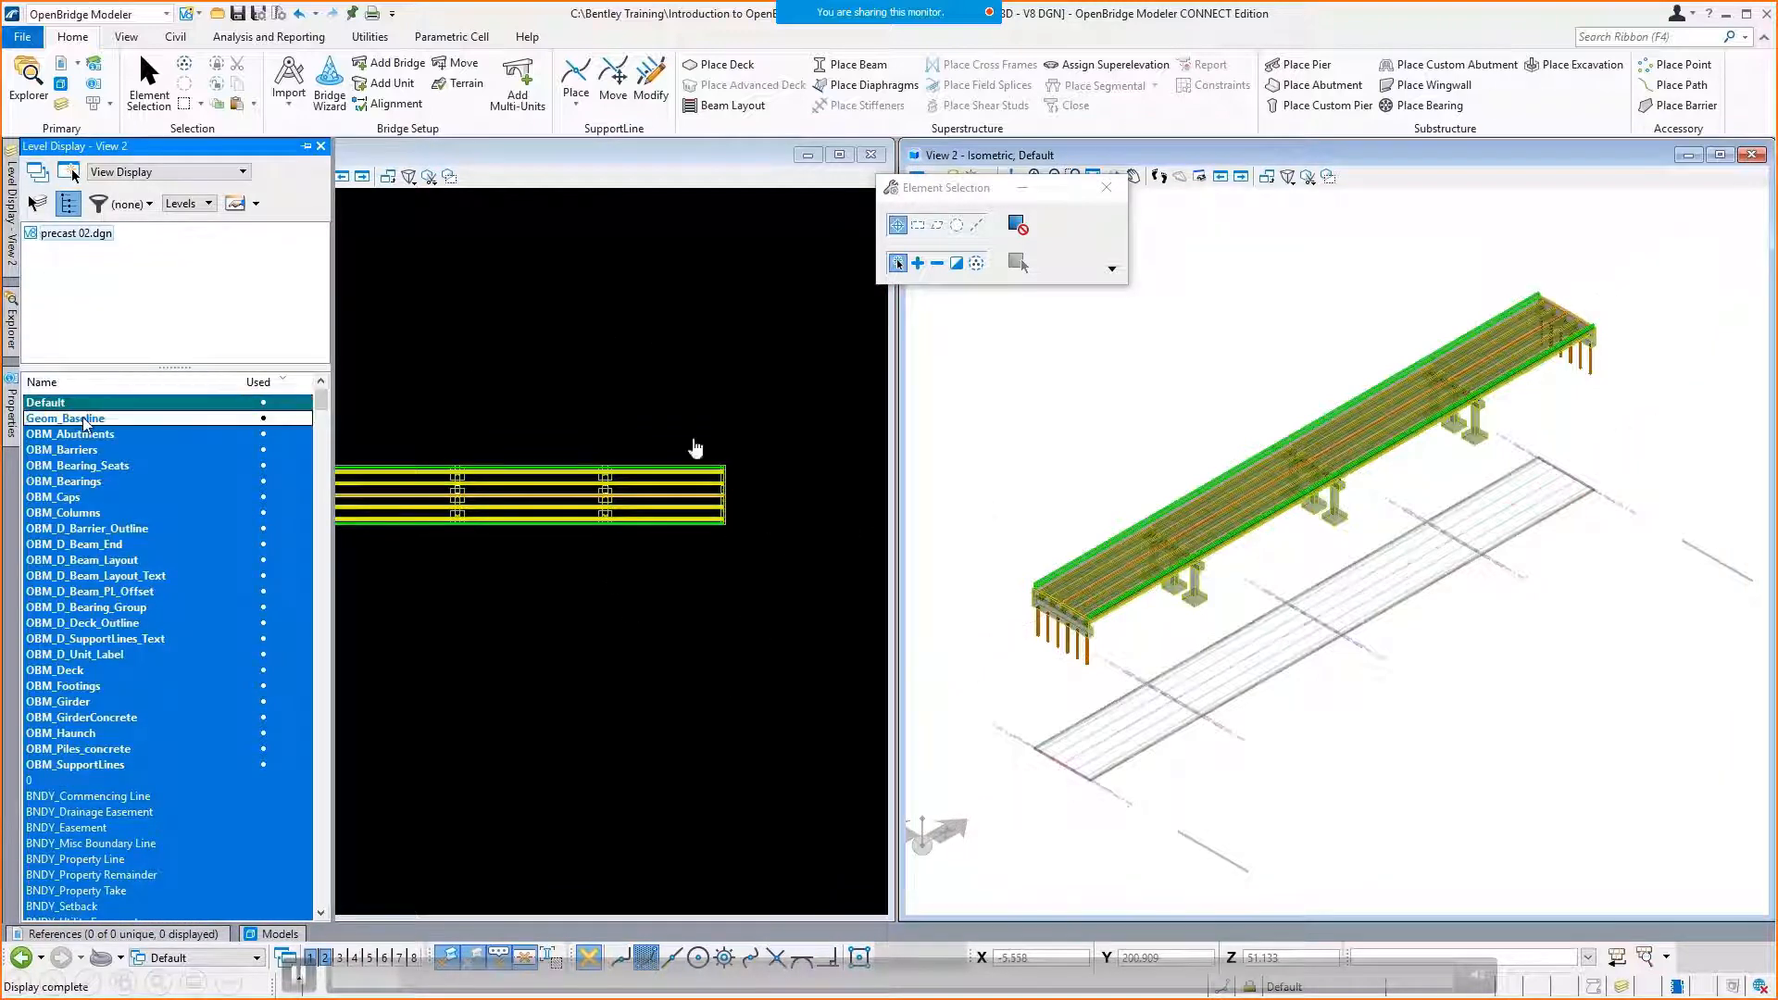
pyautogui.moveTo(80, 529); pyautogui.dragTo(92, 660)
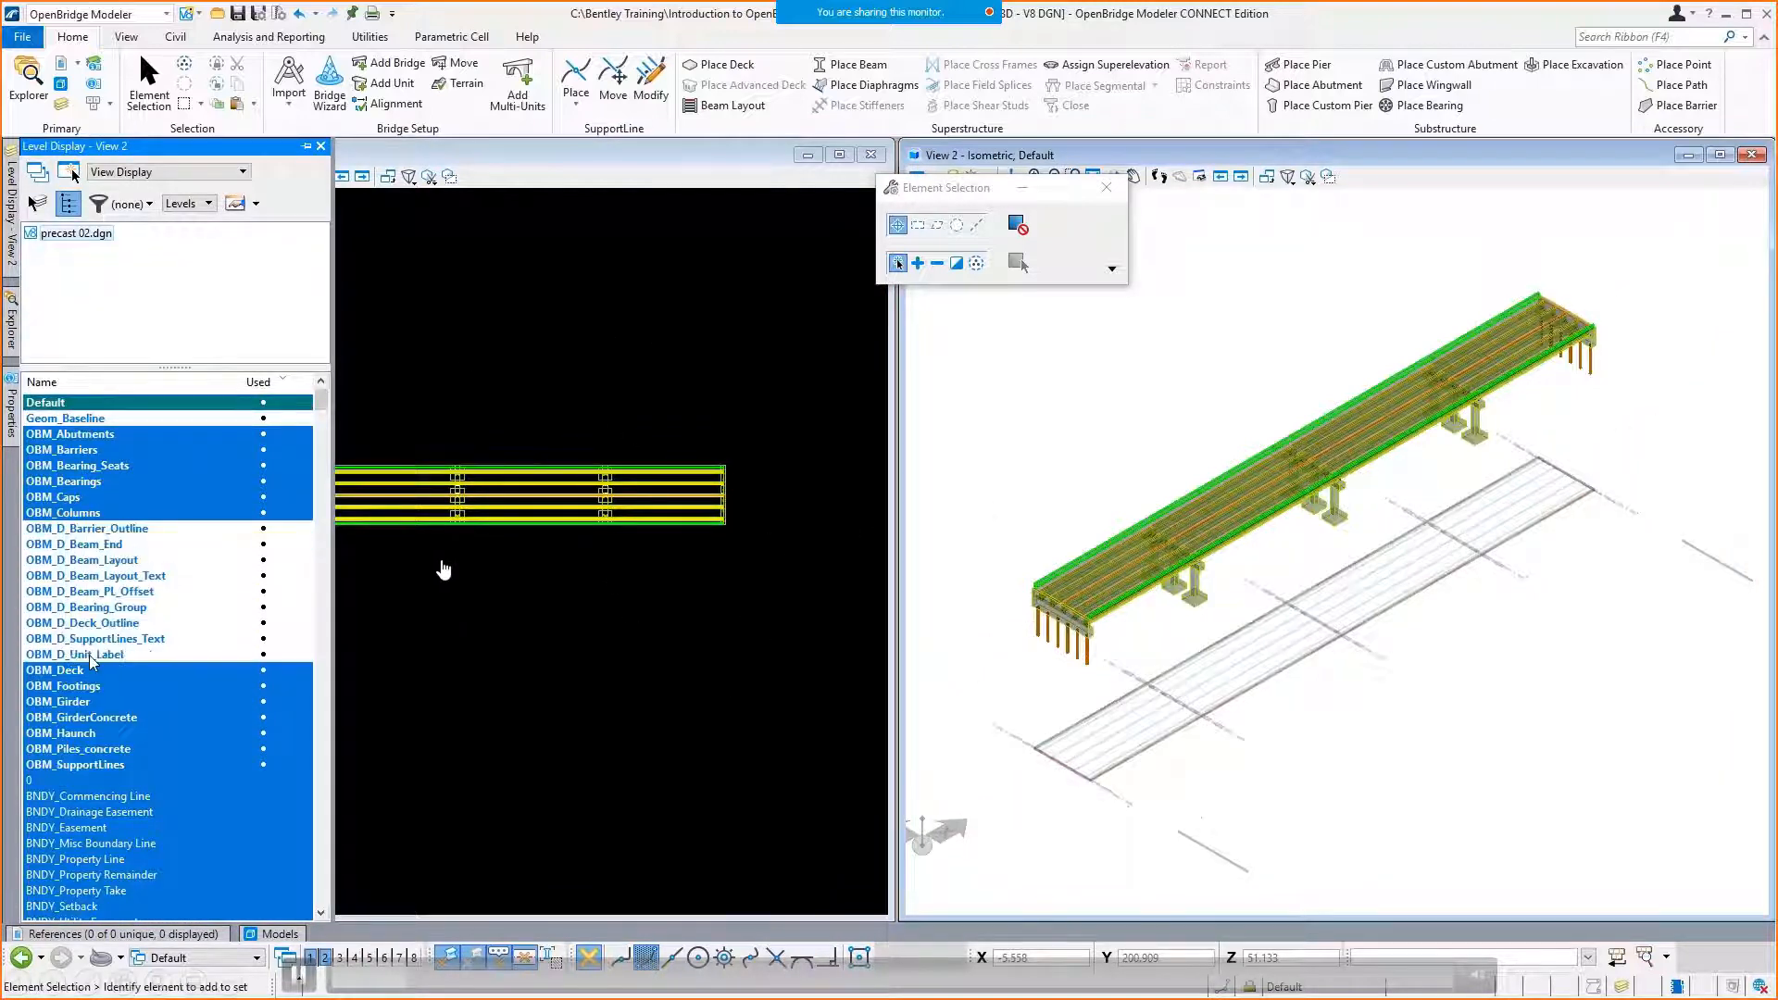
pyautogui.click(75, 768)
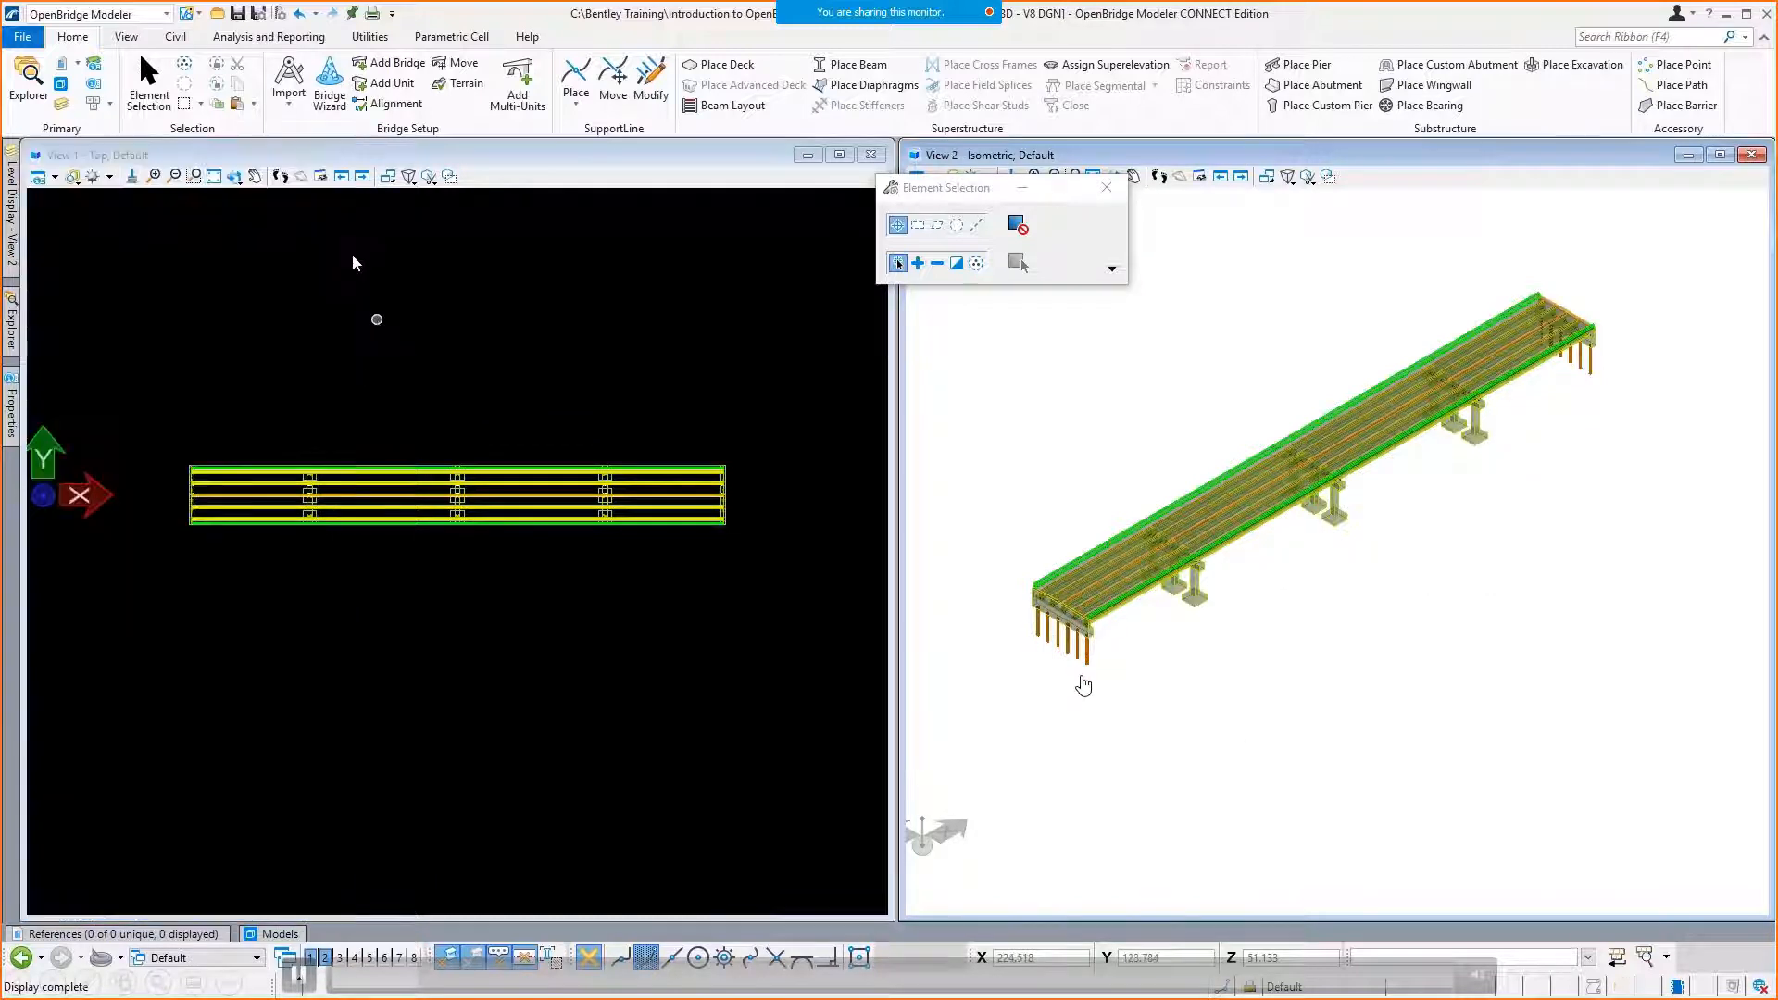
pyautogui.click(256, 14)
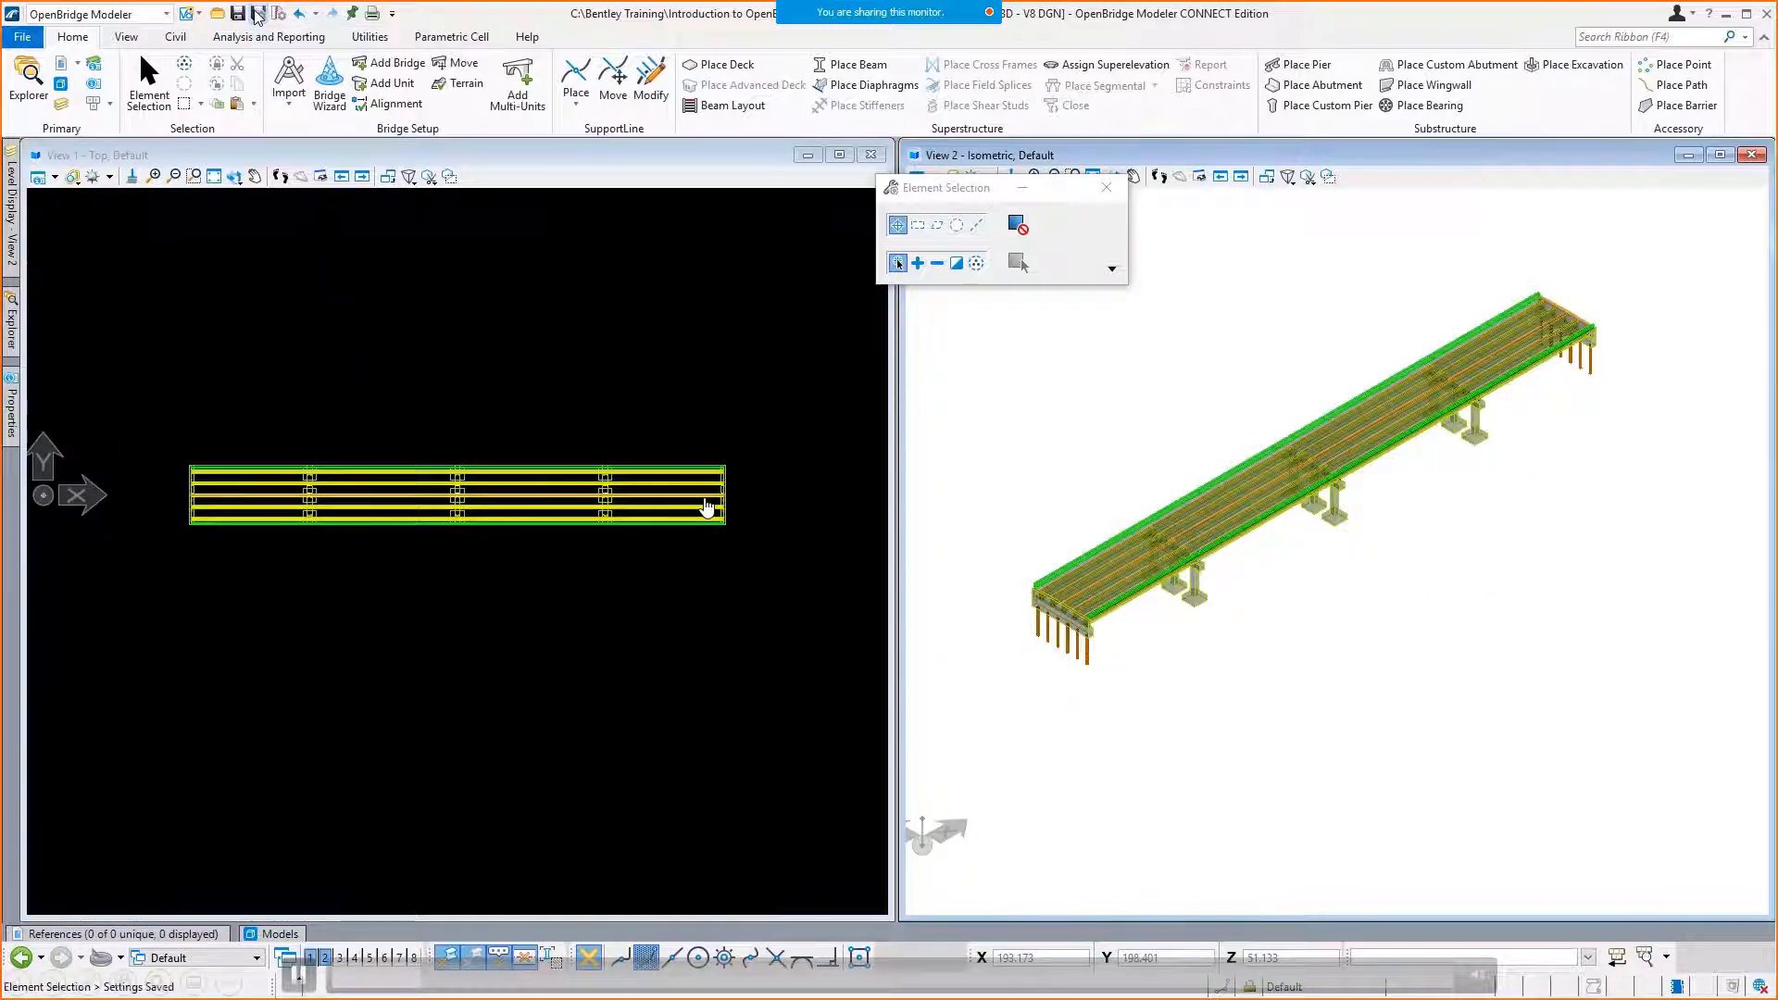
# In the Drawing workflow, place a section callout across the bridge along the first pier, with a depth of about 6.6 covering the pier footings.
pyautogui.click(149, 14)
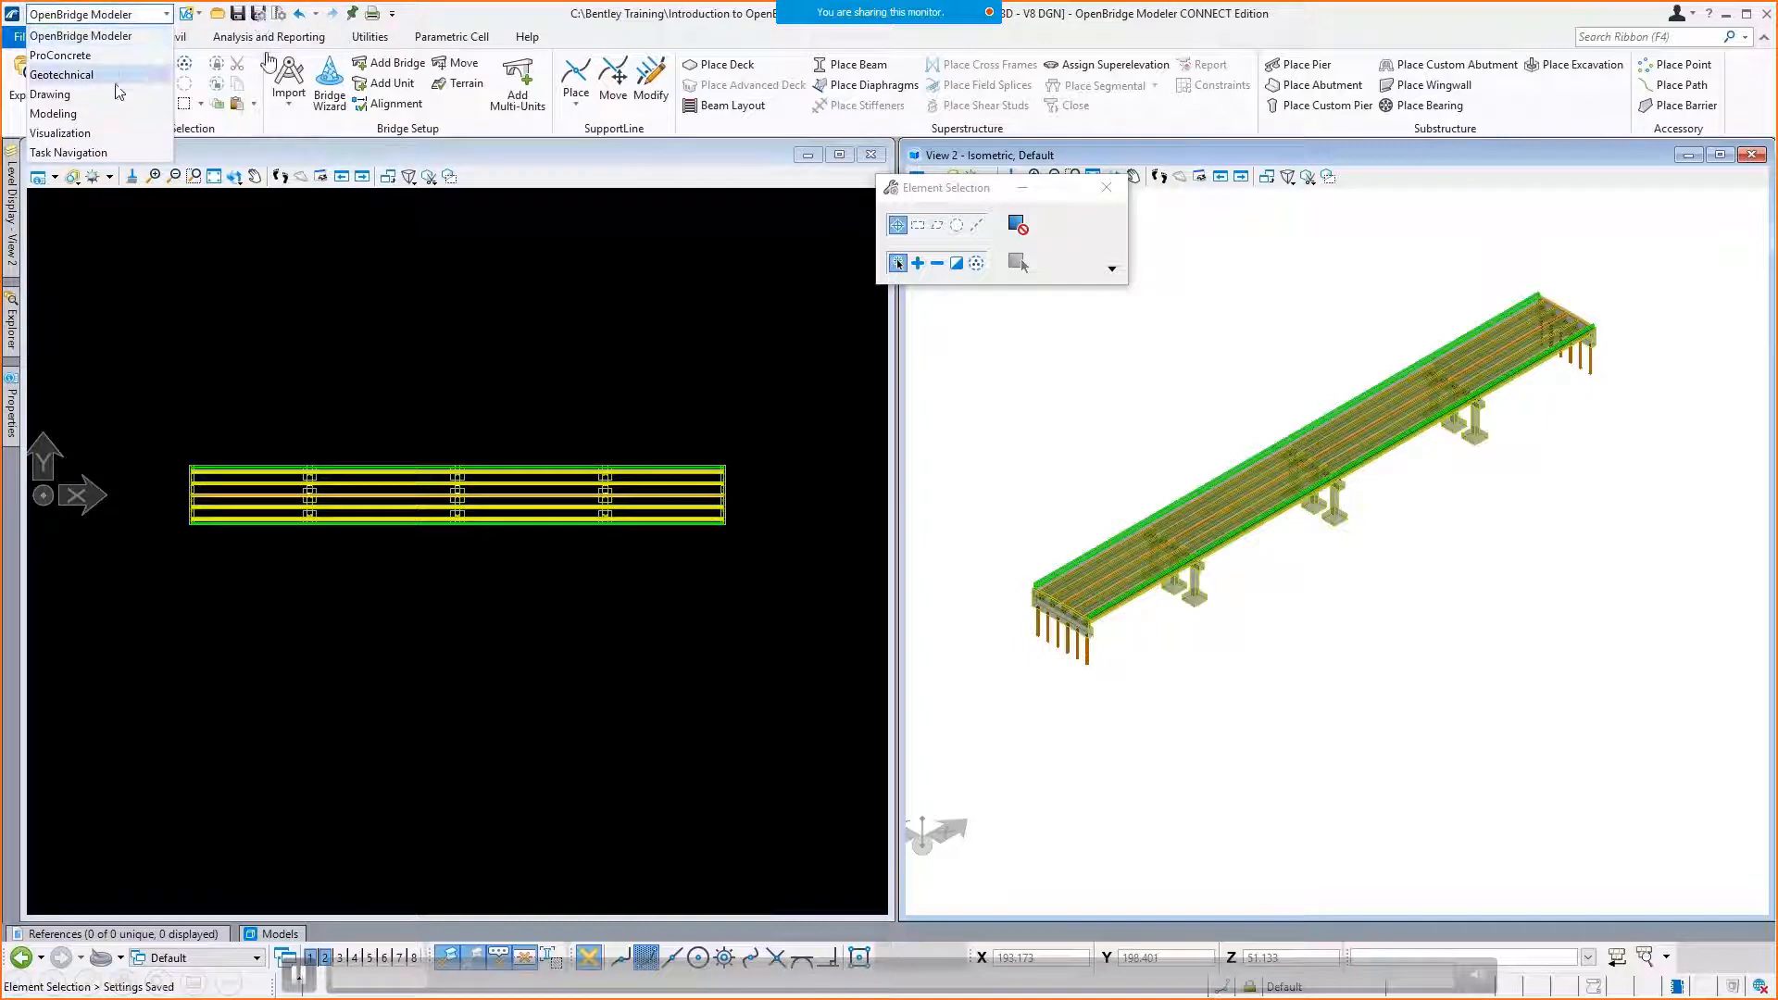
pyautogui.click(115, 95)
pyautogui.click(188, 37)
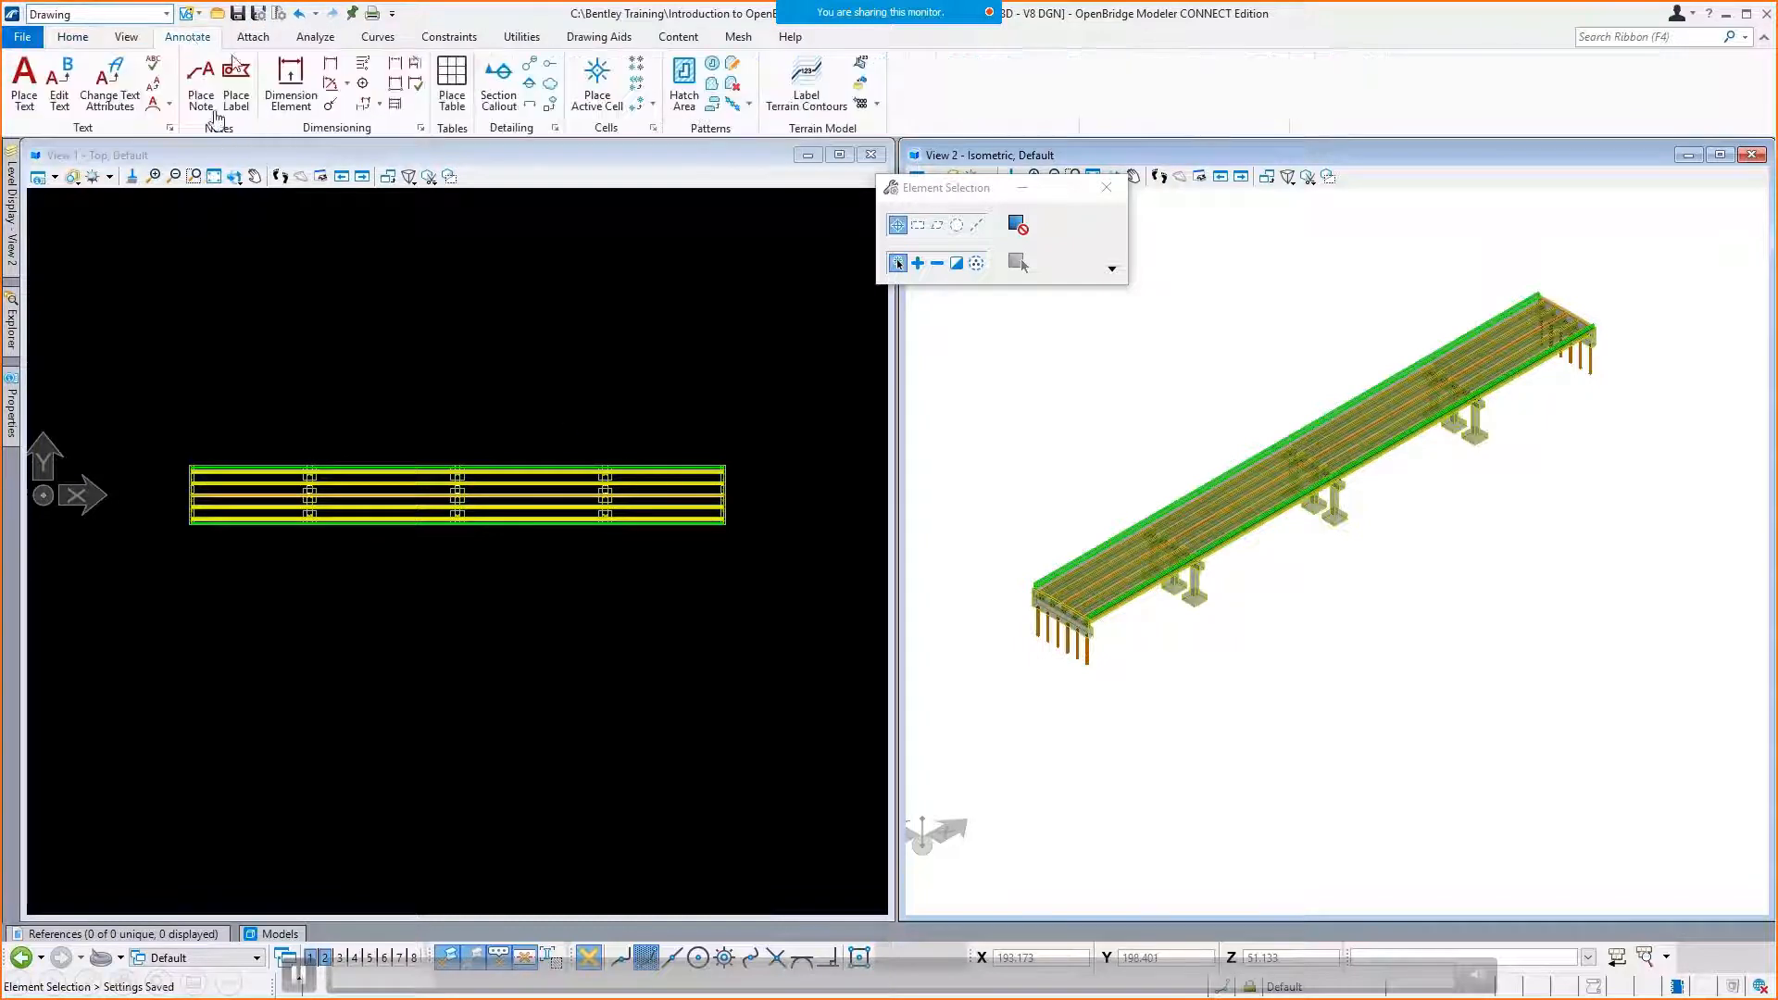
pyautogui.click(505, 97)
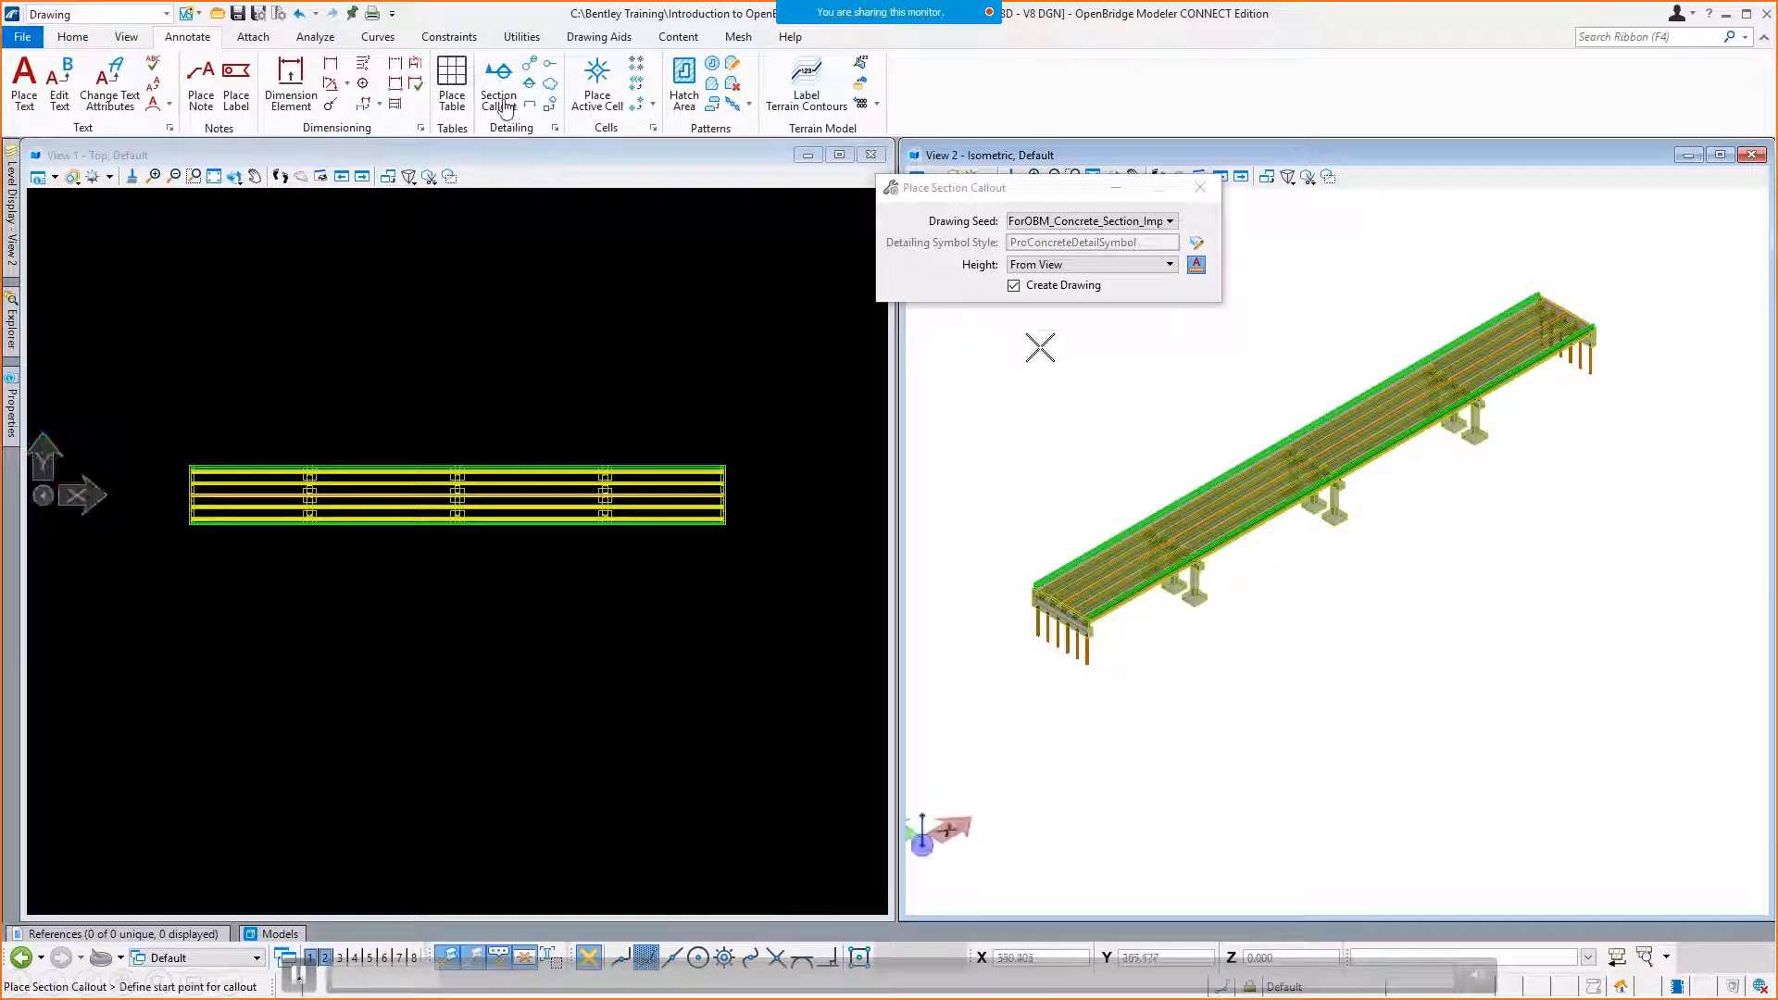
pyautogui.scroll(4, 310, 493)
pyautogui.scroll(4, 316, 486)
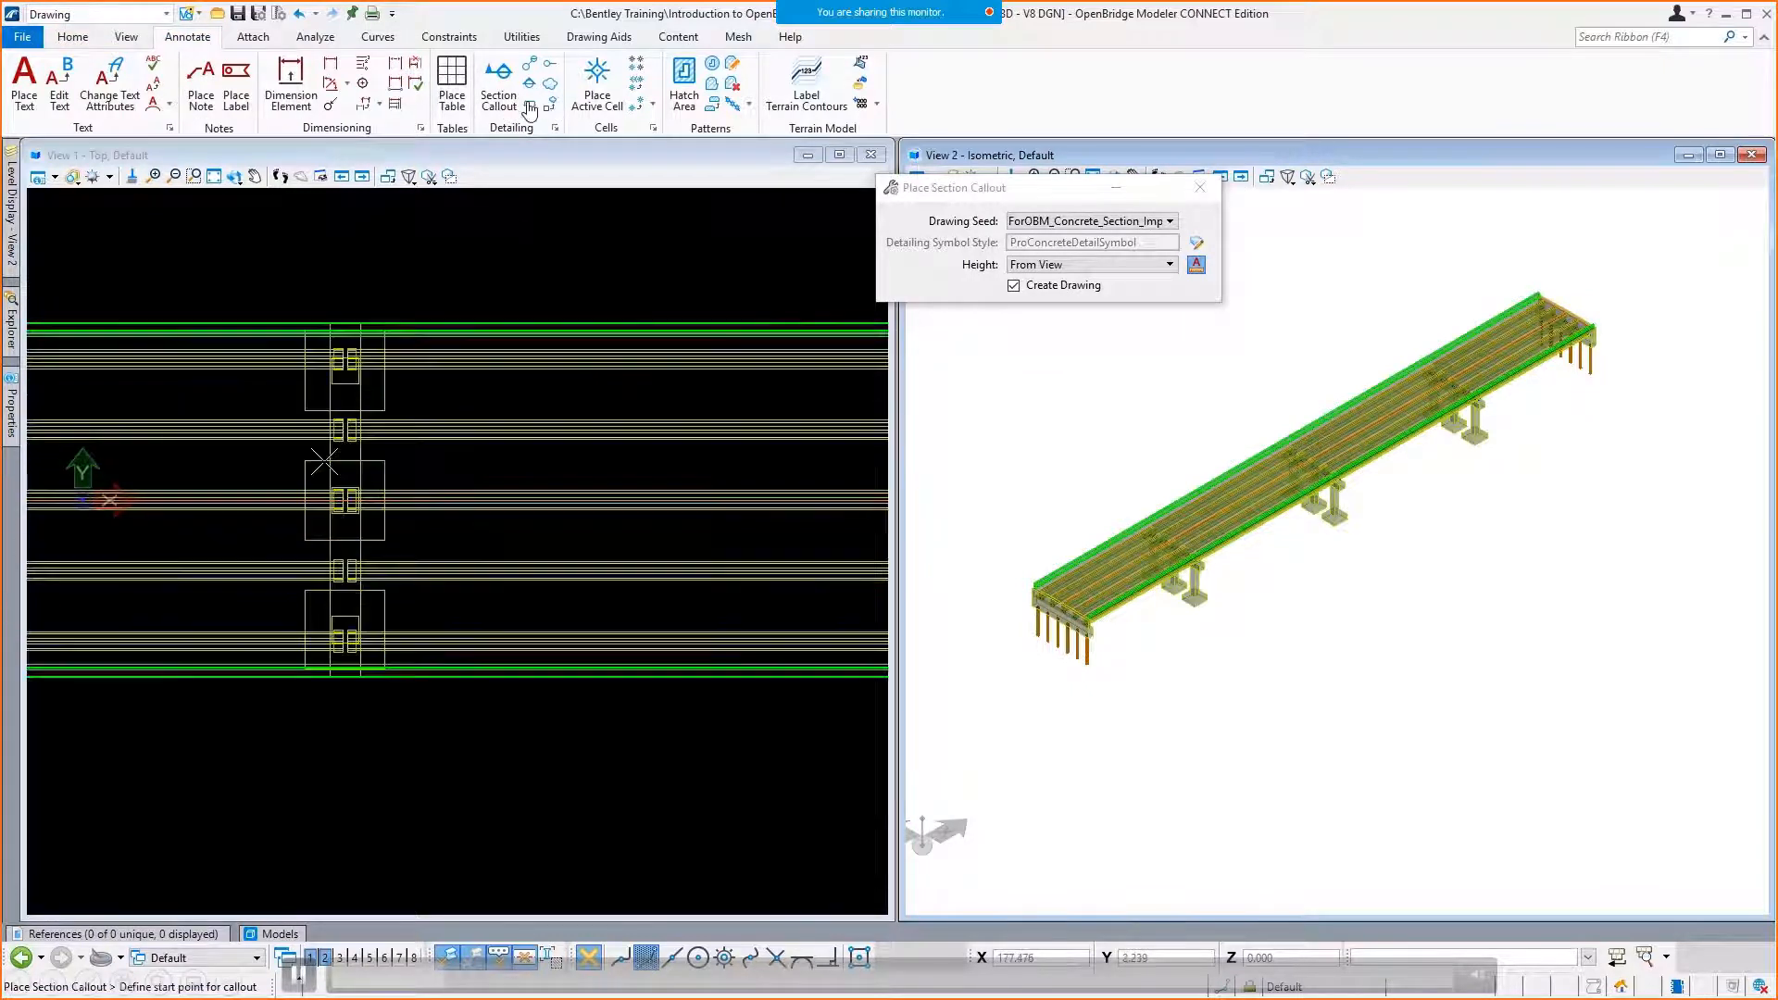
pyautogui.scroll(3, 342, 401)
pyautogui.scroll(-2, 349, 250)
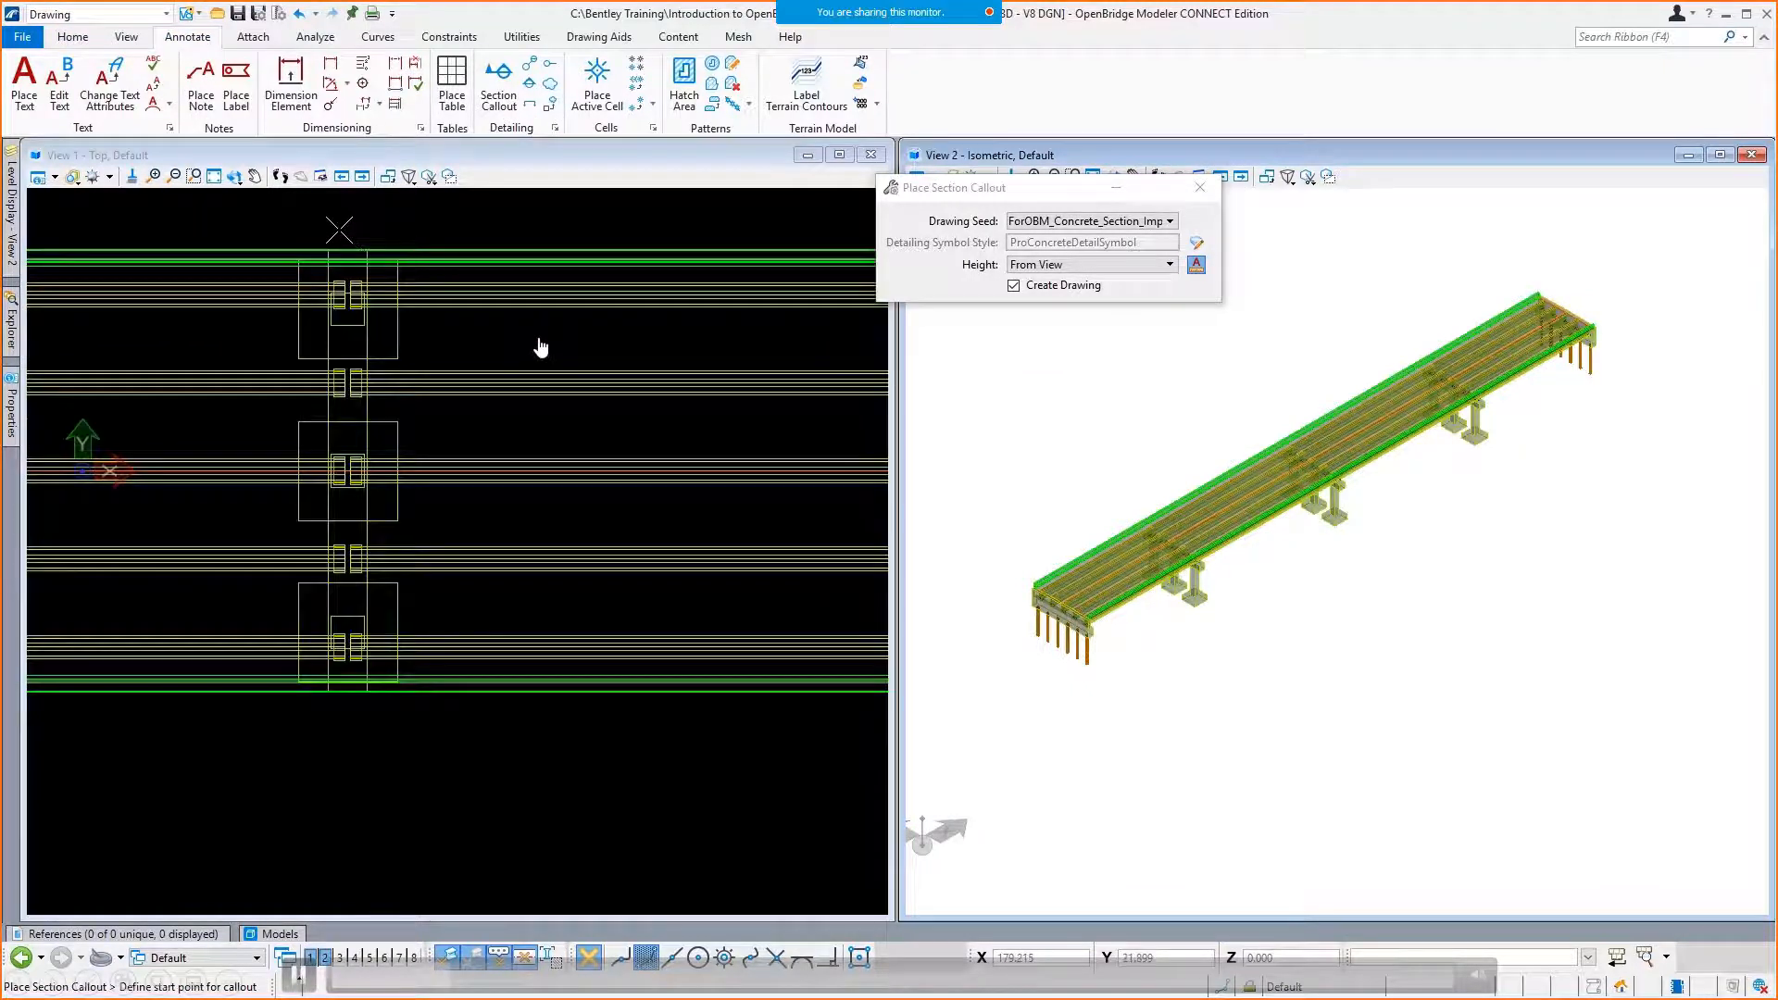
pyautogui.click(336, 228)
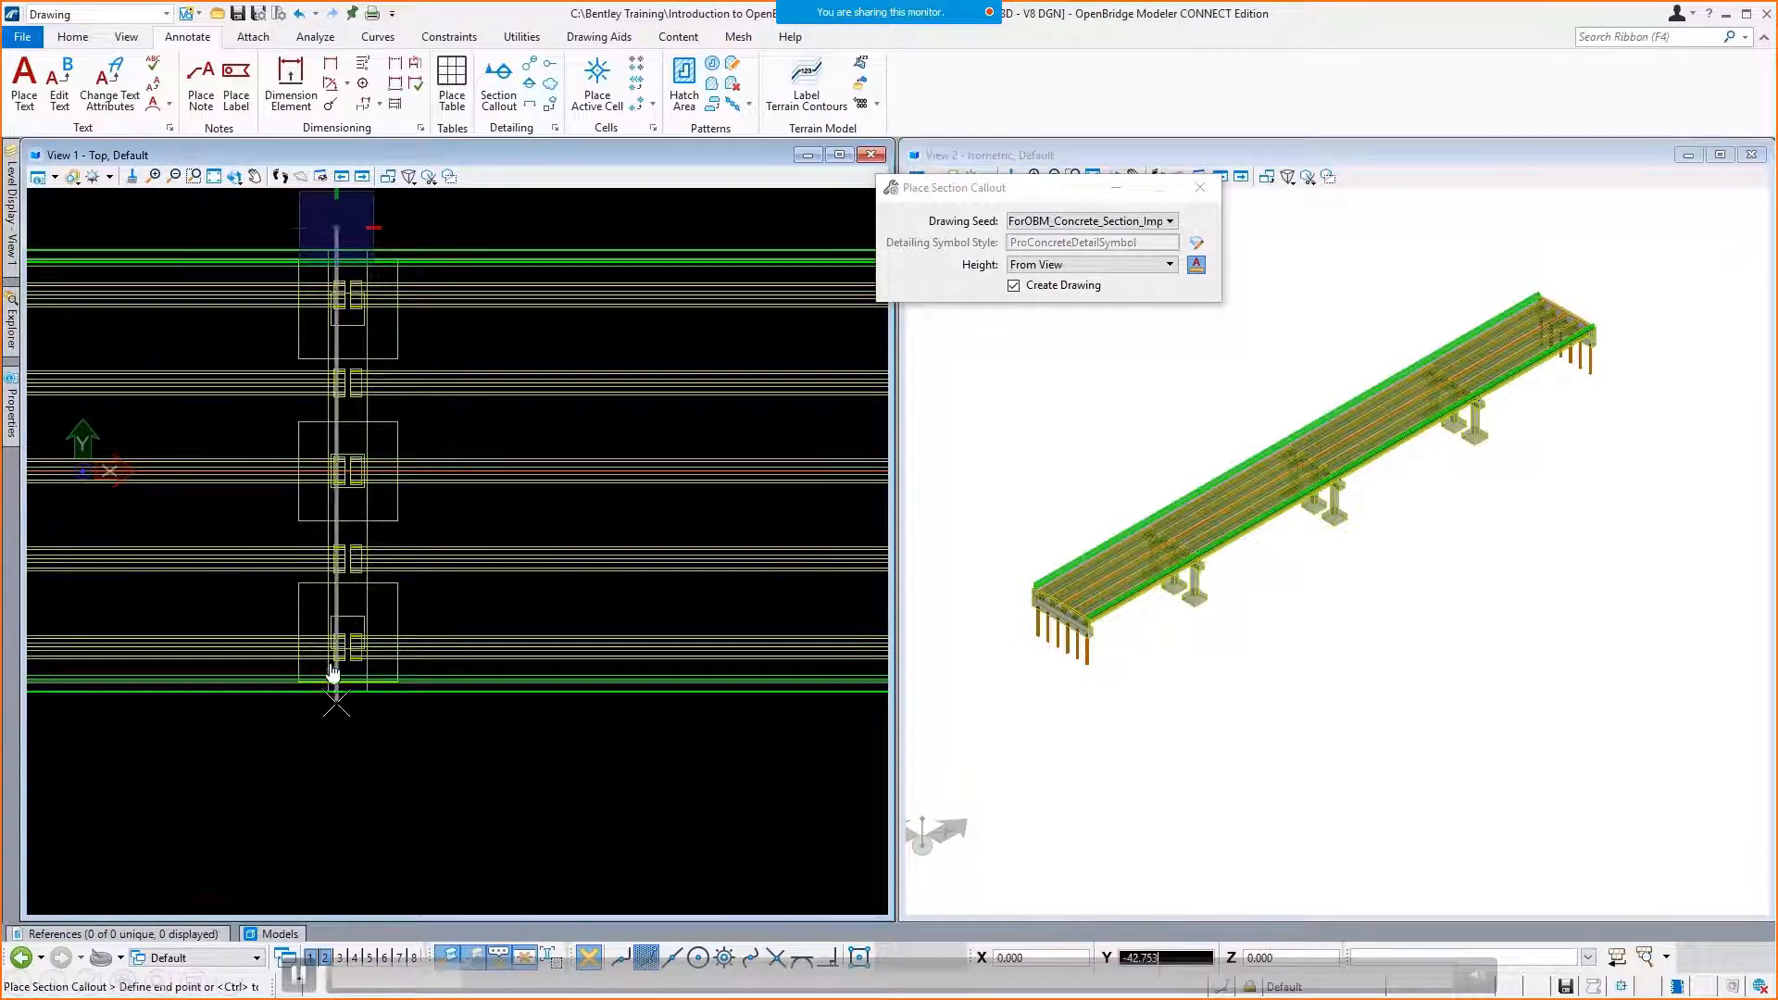
pyautogui.click(336, 702)
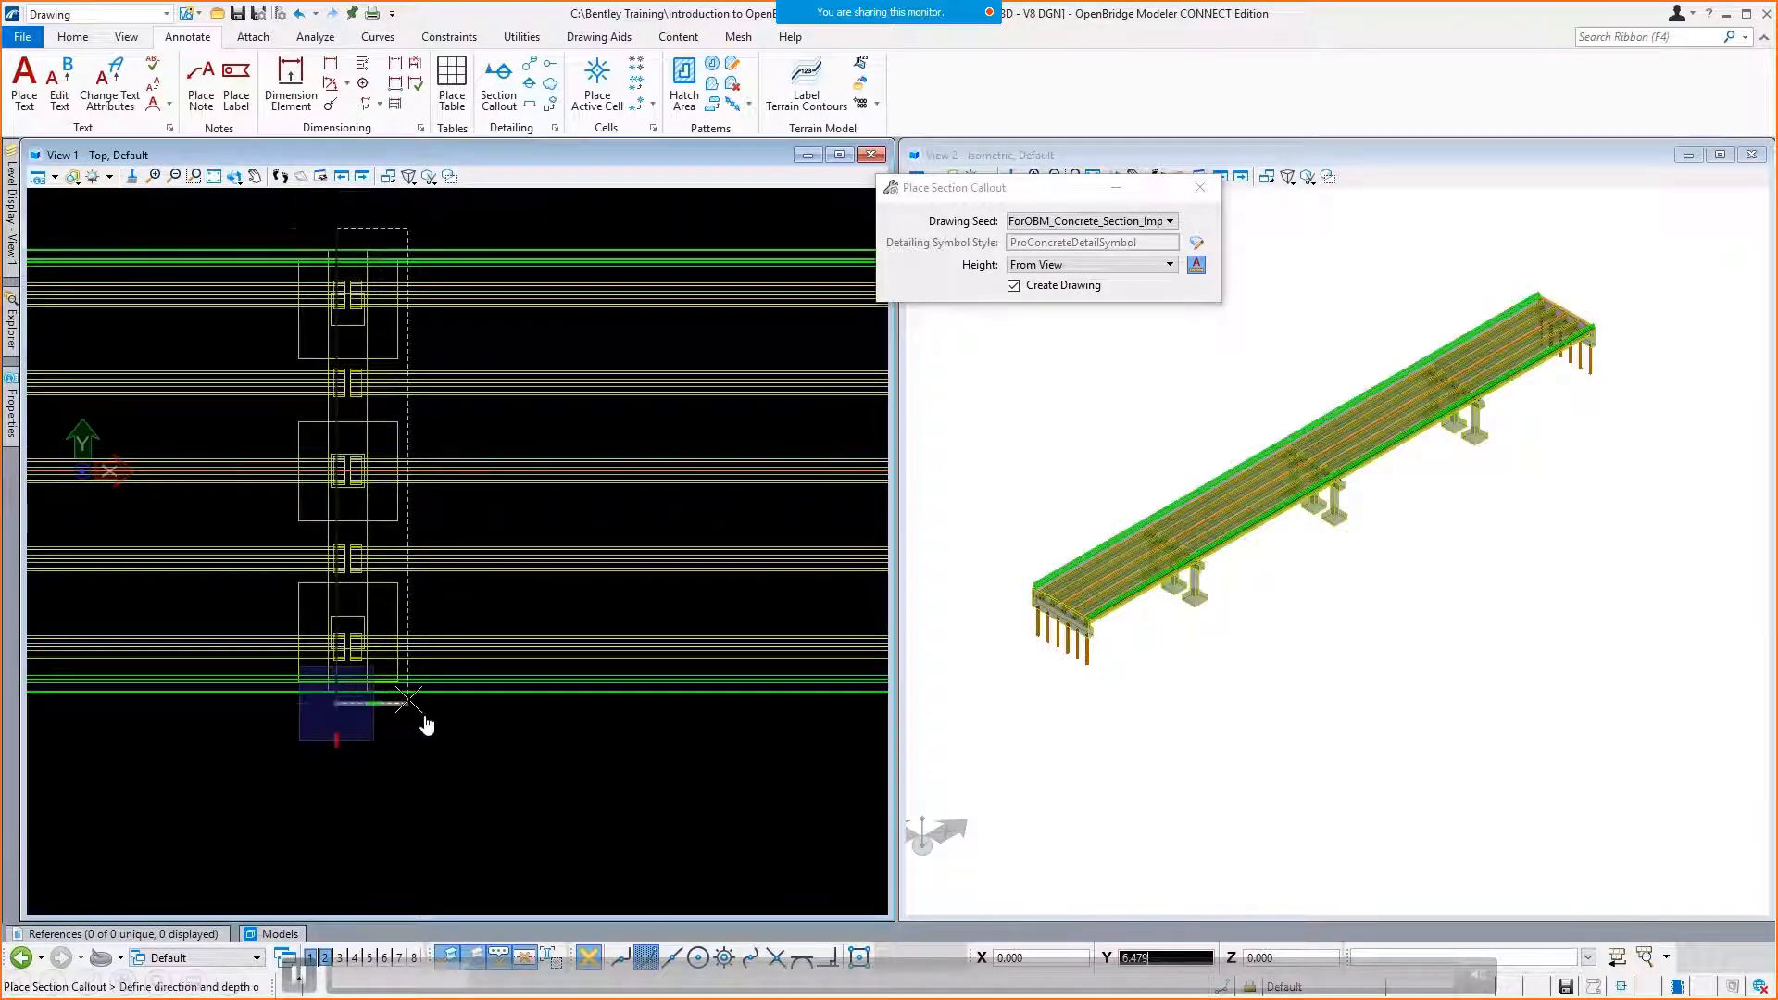
pyautogui.click(657, 785)
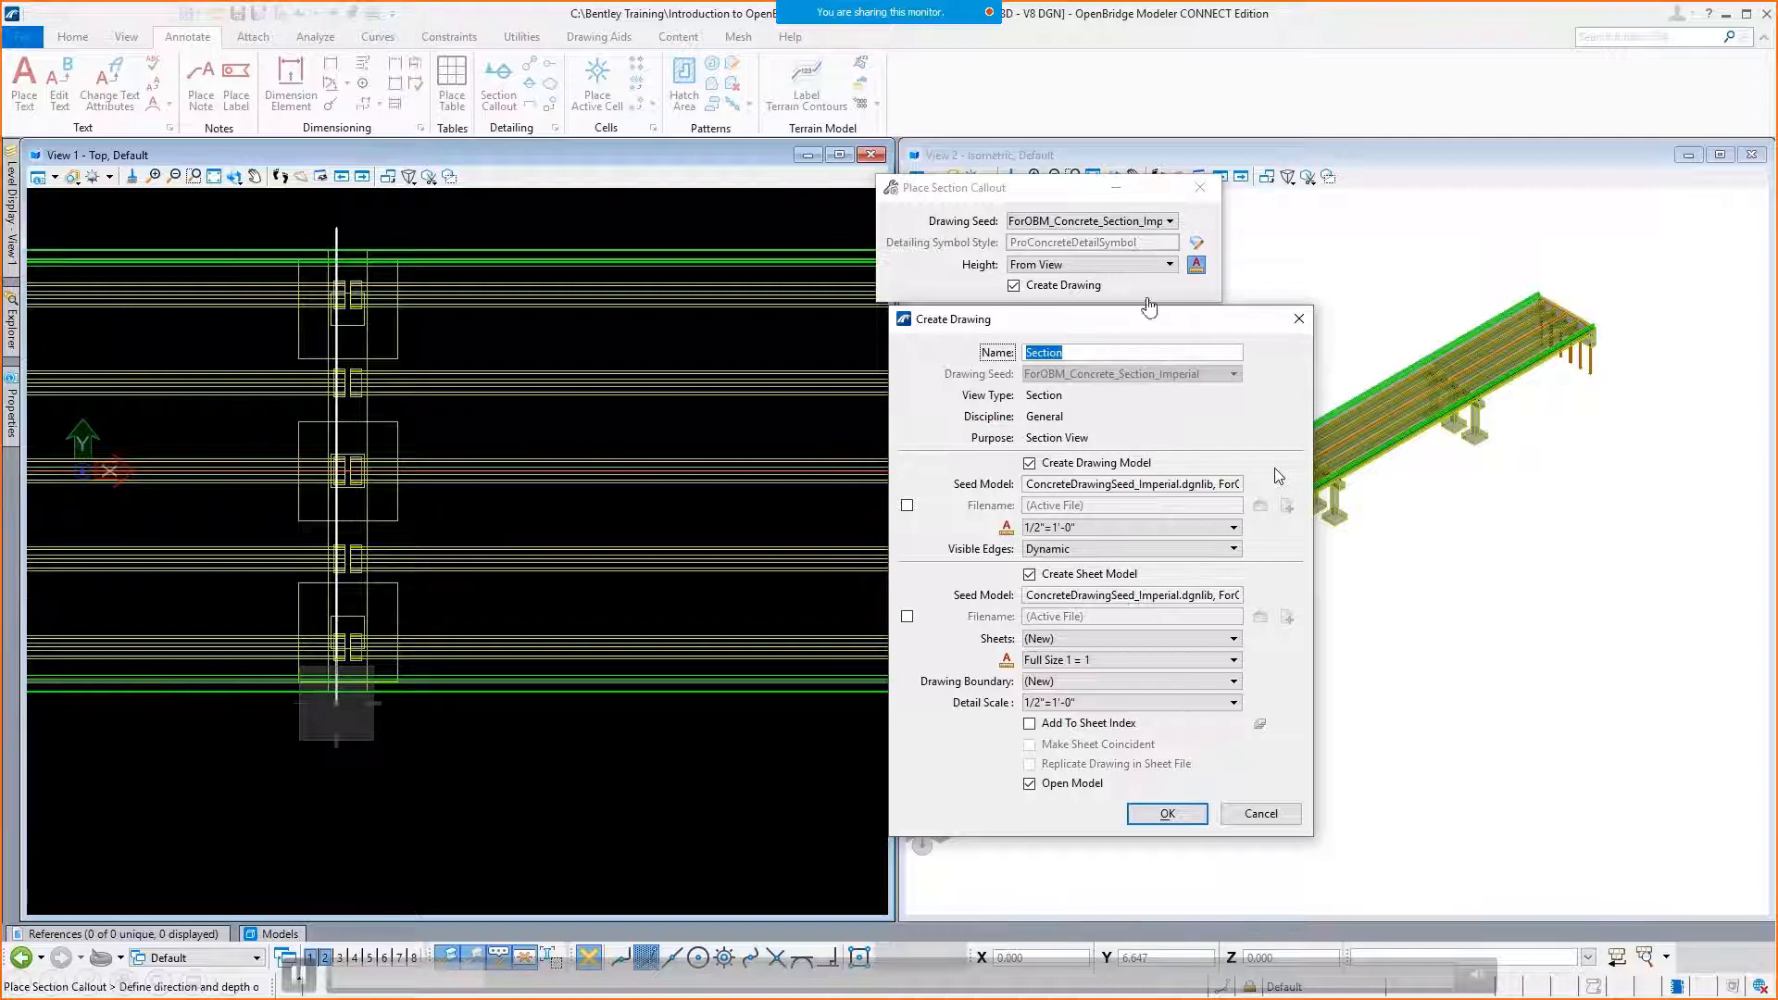
# Create the drawing and sheet as Pier 1 Elevation, with annotation and detail scales of 1/4"=1'-0", on a new sheet with a new boundary.
pyautogui.write('Pier 1 Elevation')
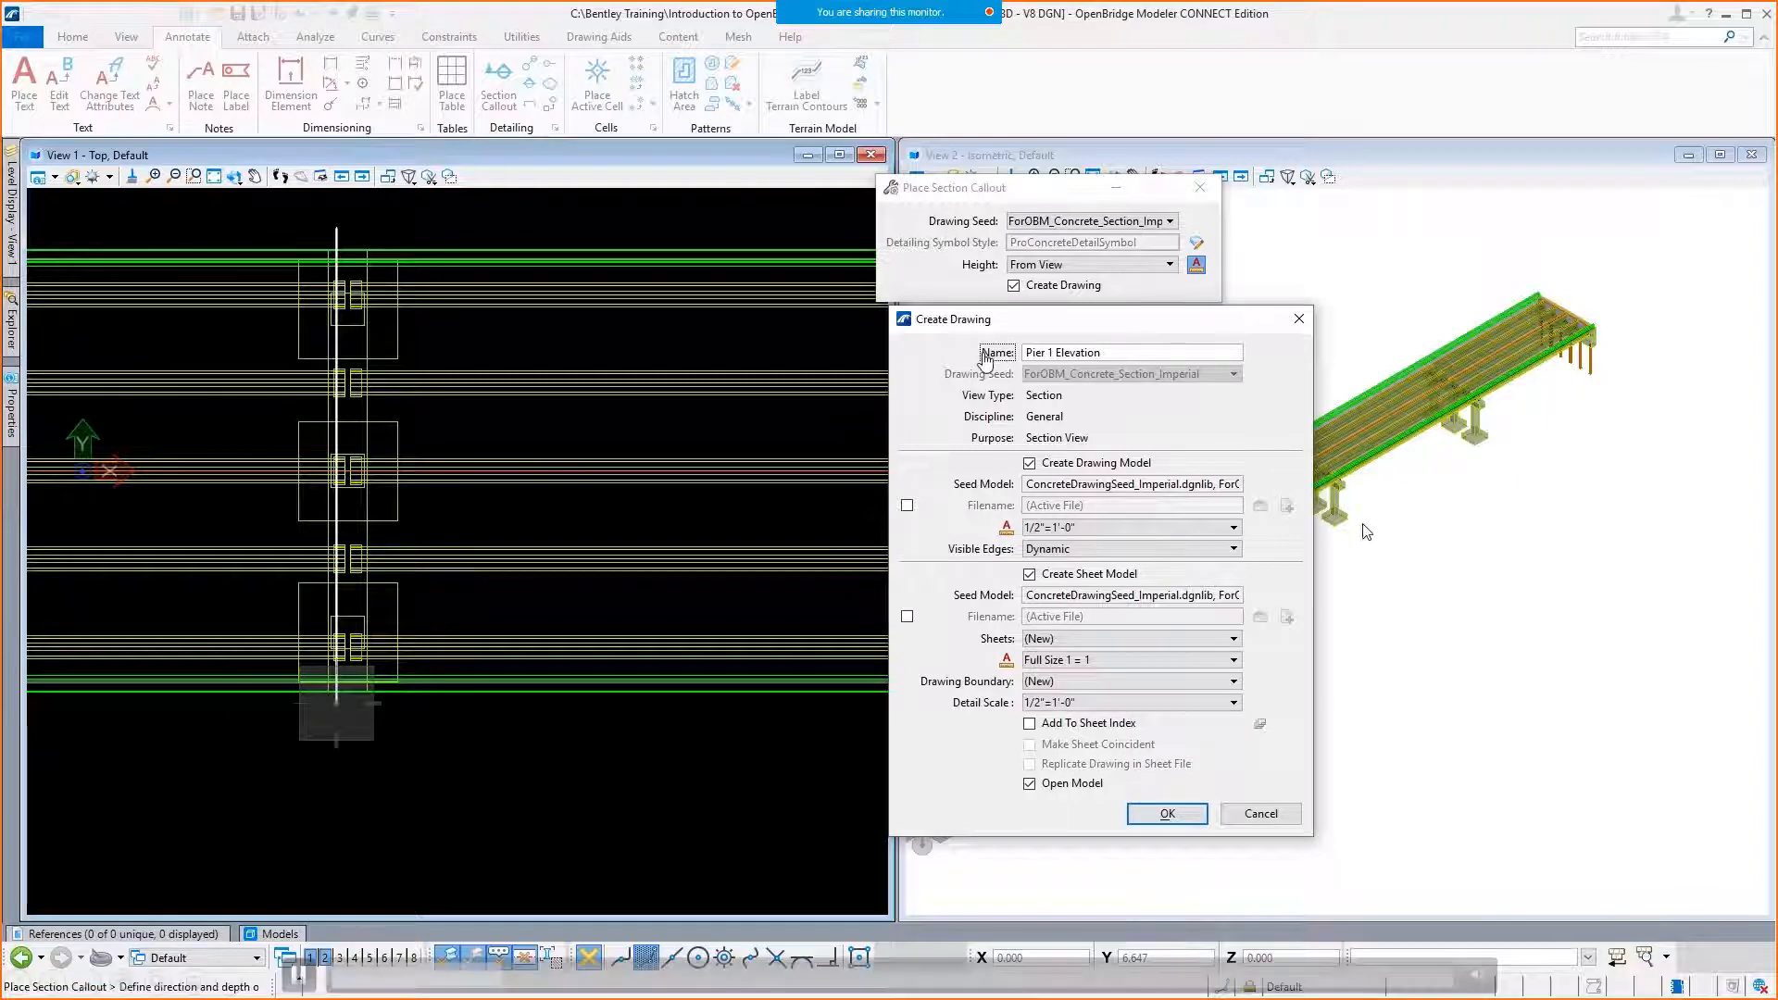
pyautogui.click(1103, 527)
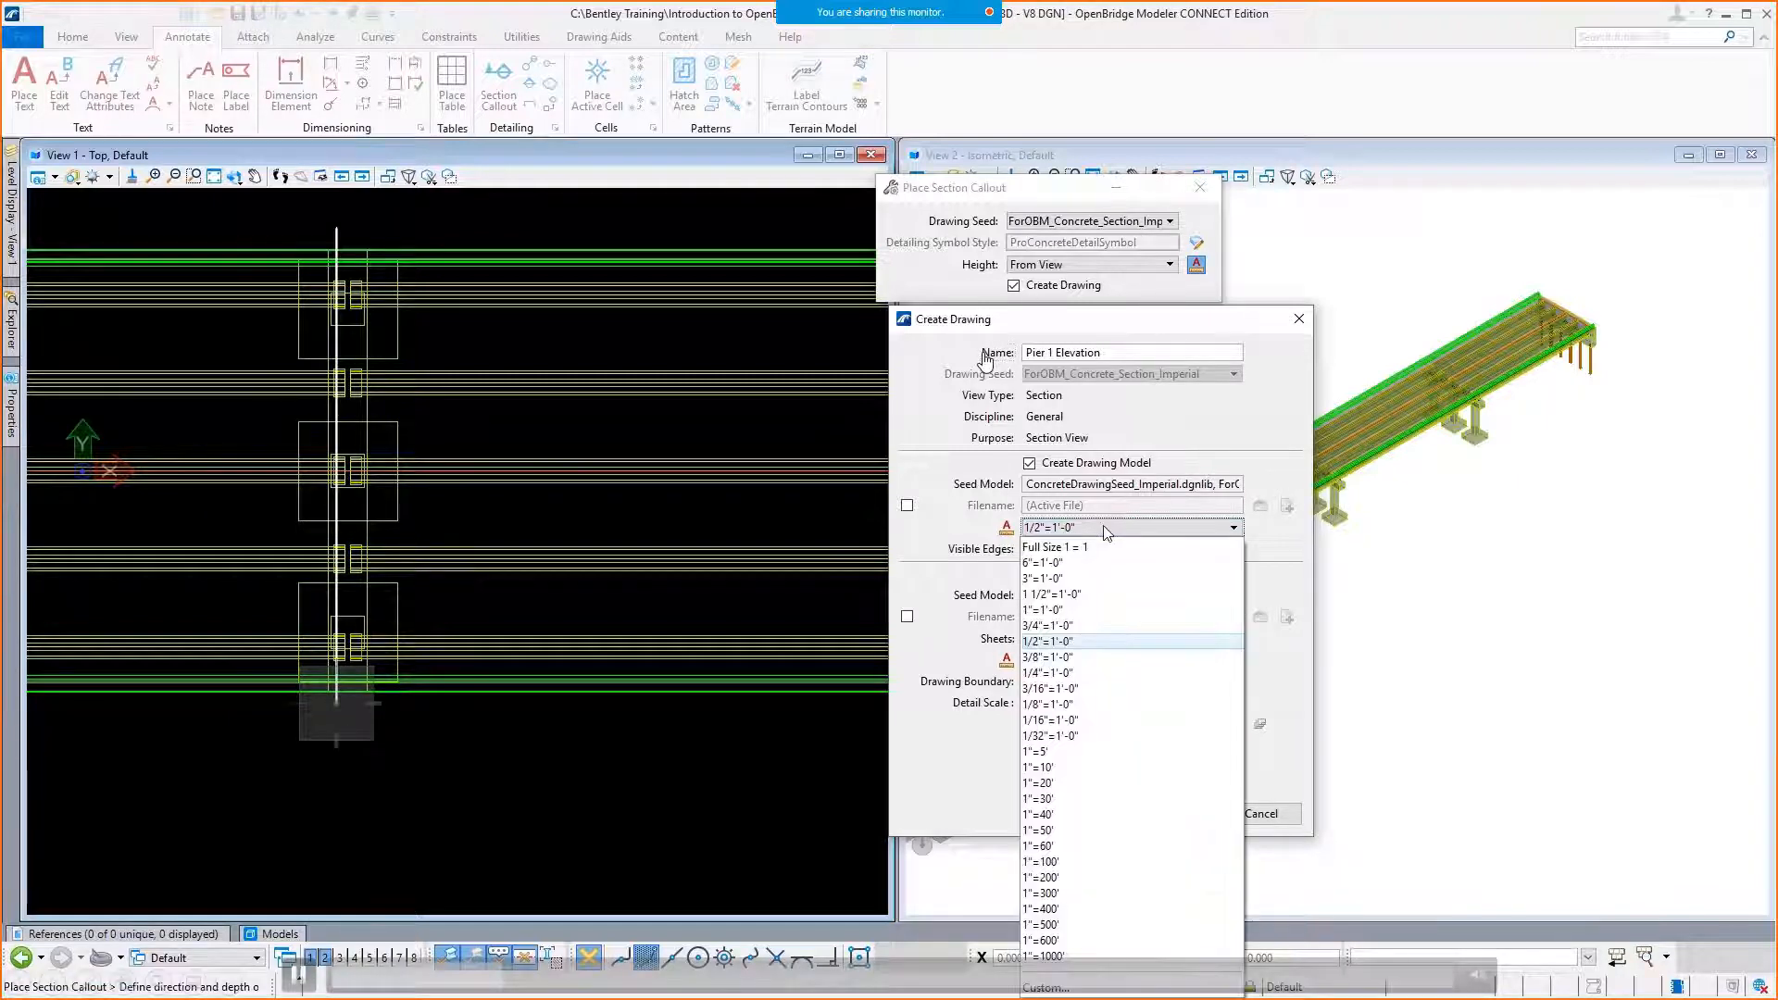
pyautogui.click(1065, 672)
pyautogui.click(1056, 704)
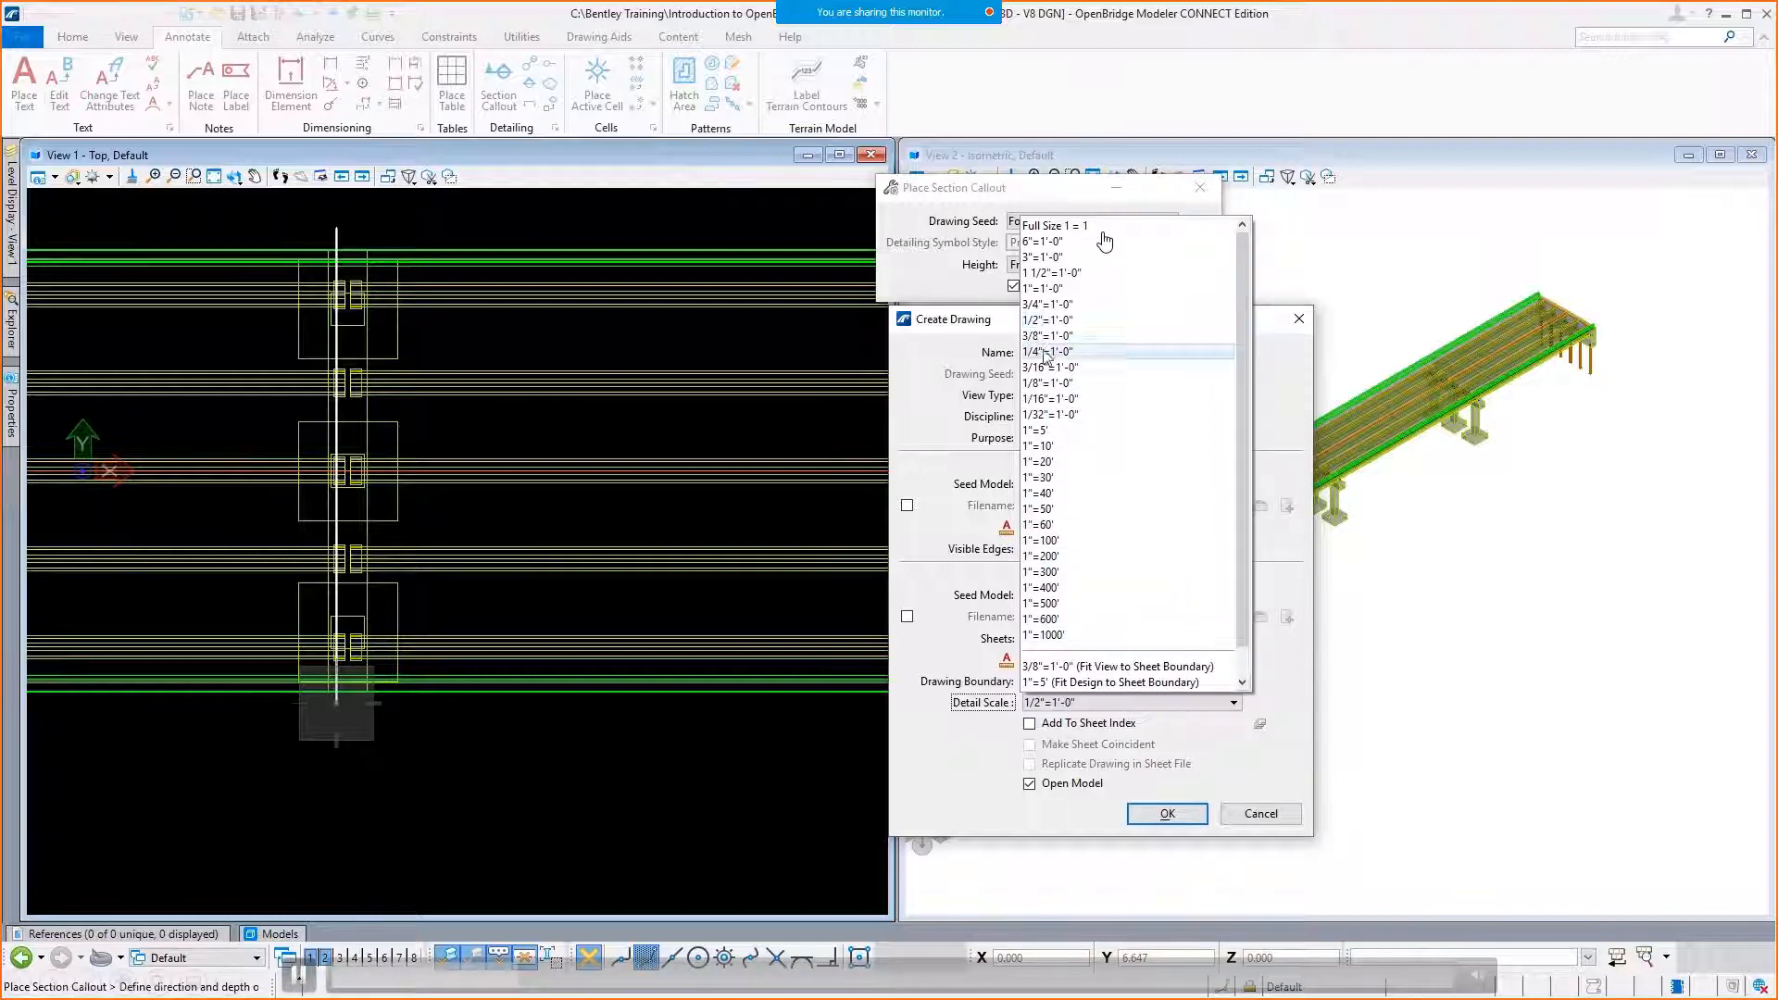
pyautogui.click(1047, 352)
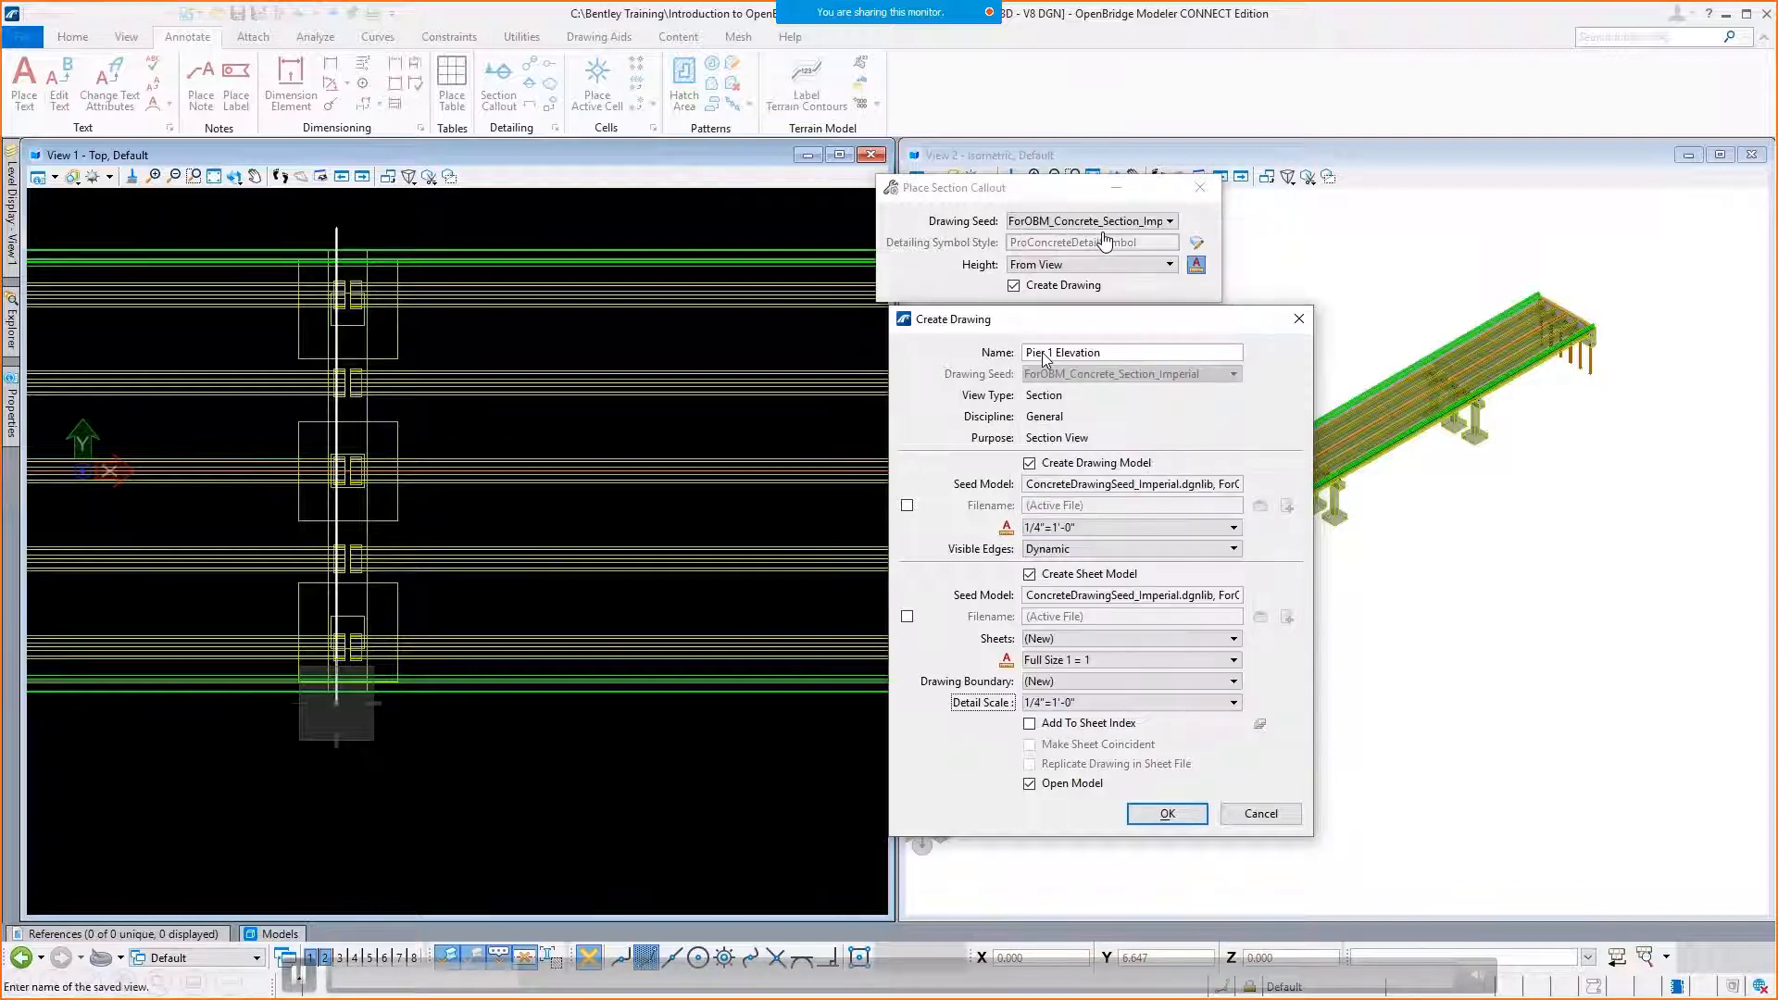
pyautogui.click(1069, 638)
pyautogui.click(1065, 659)
pyautogui.click(1058, 681)
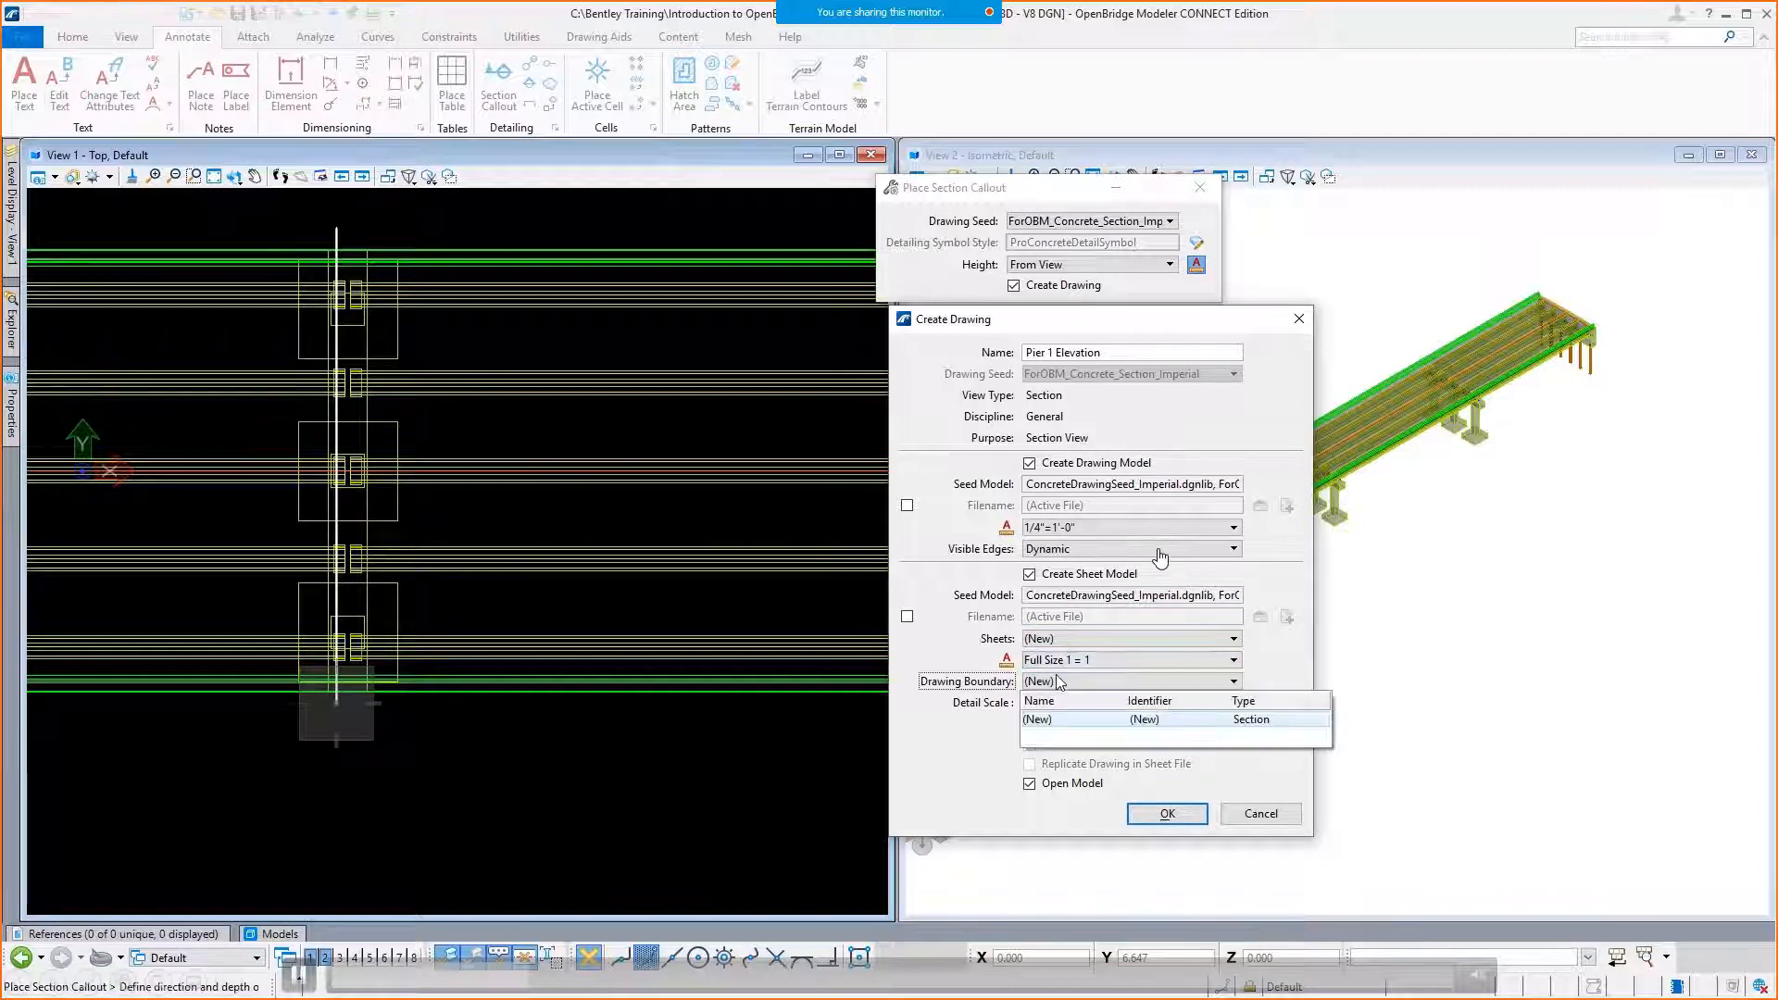
pyautogui.click(1058, 681)
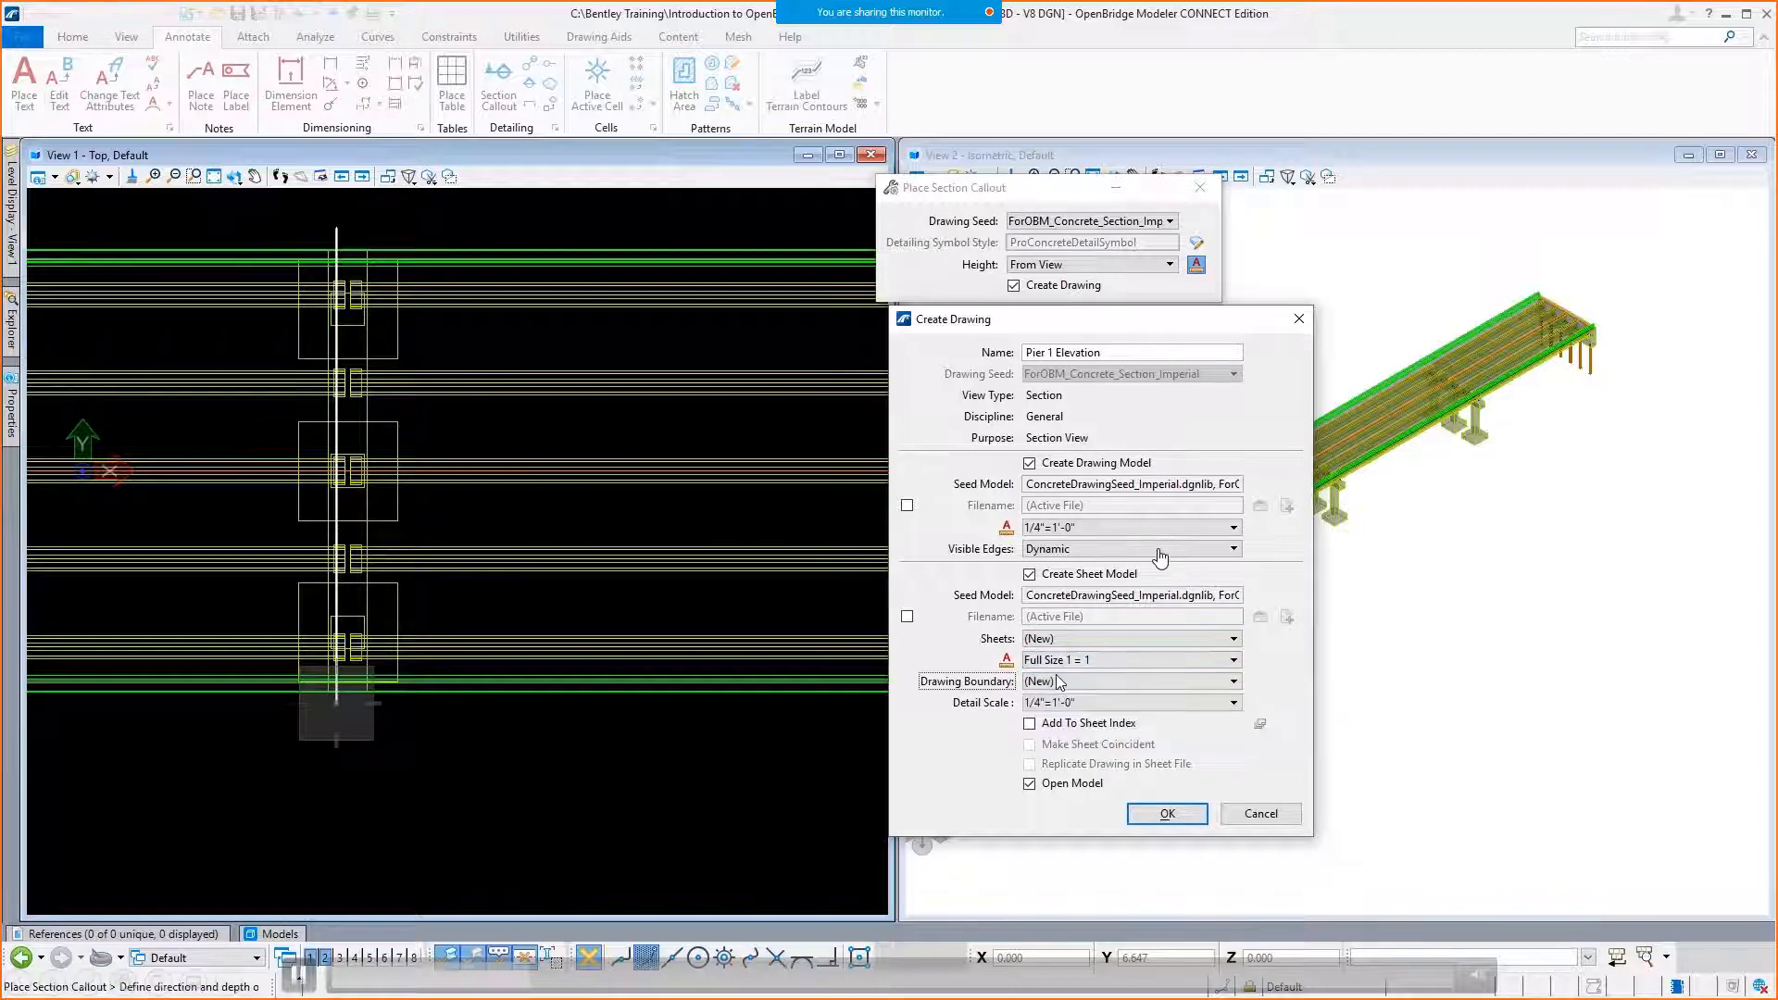
pyautogui.click(1168, 812)
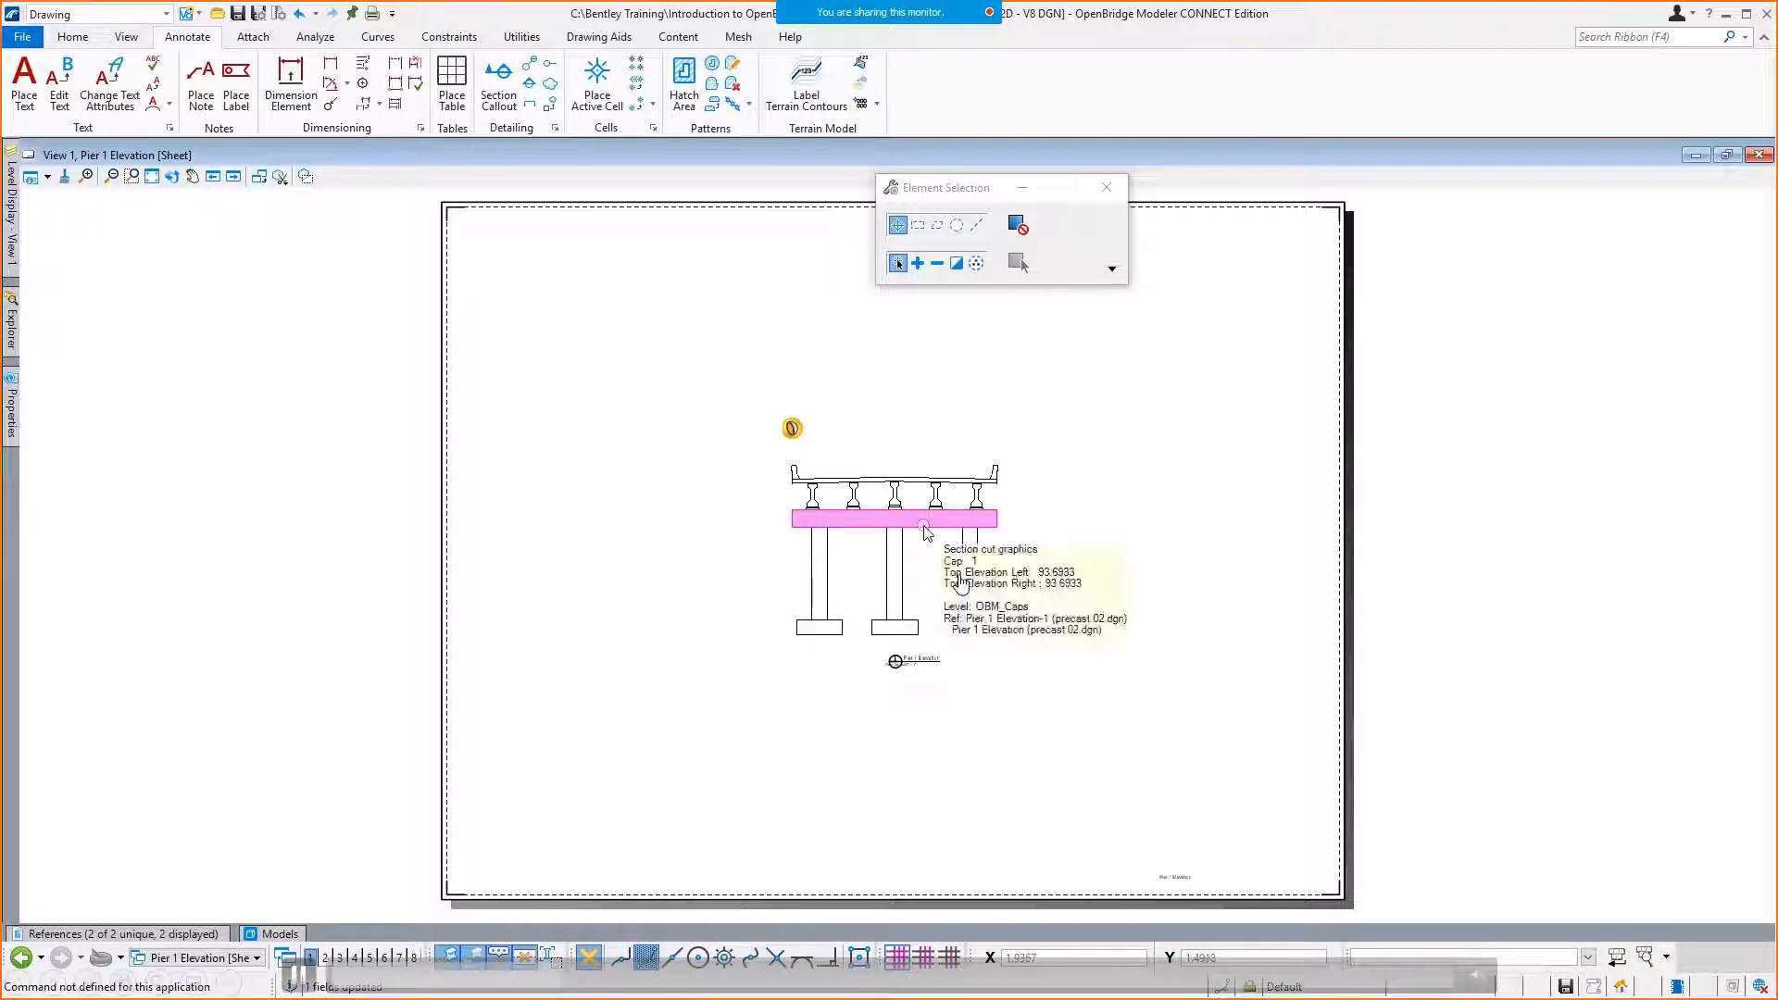
# Move the pier elevation reference together with its boundary to the upper left area of the sheet.
pyautogui.rightClick(925, 530)
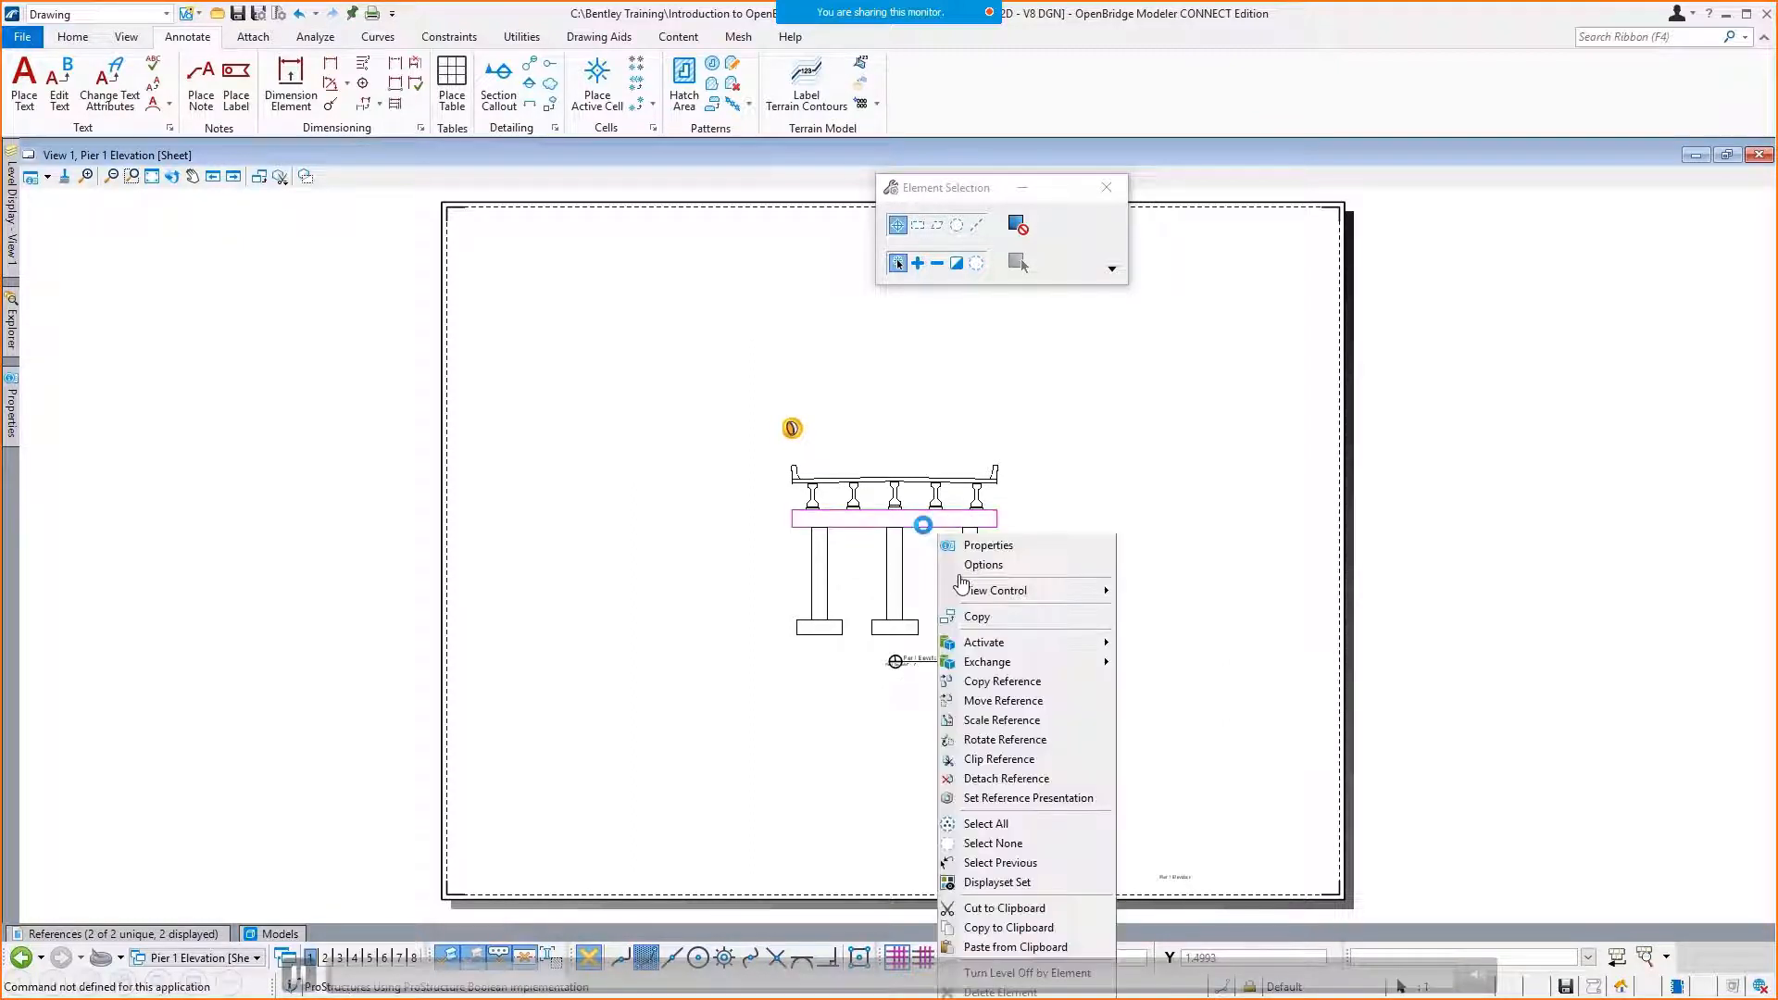
pyautogui.click(989, 701)
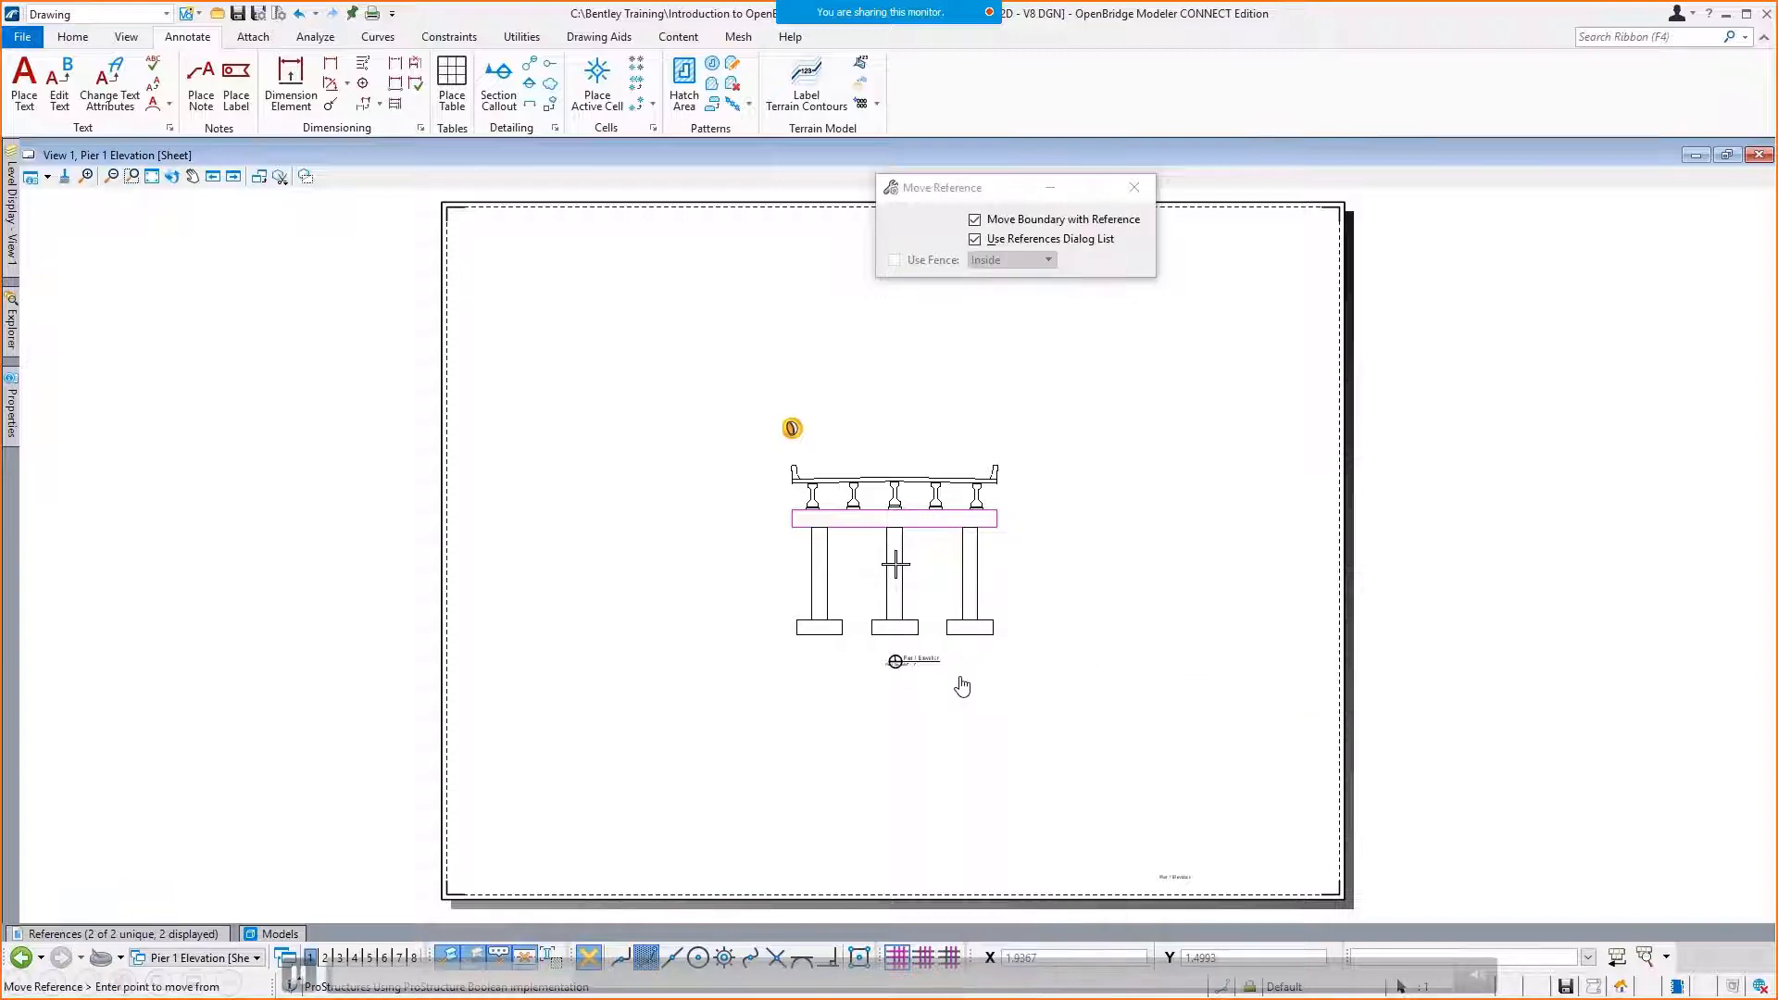
pyautogui.click(912, 528)
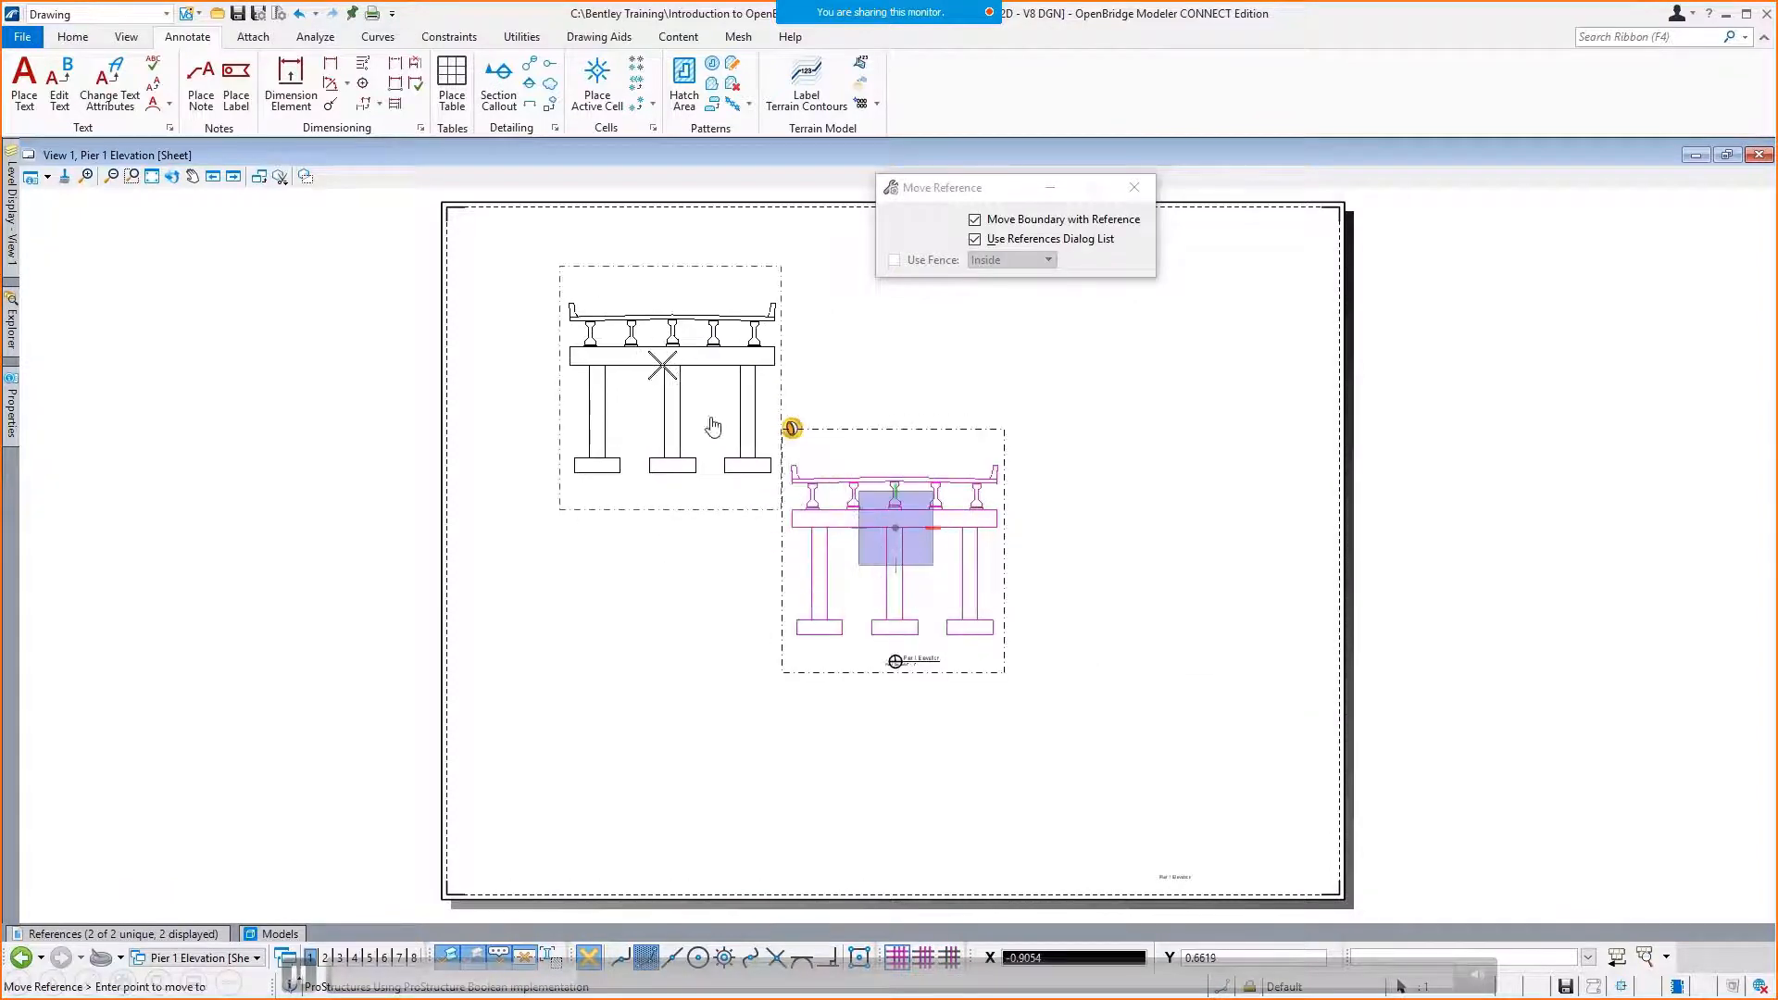
pyautogui.click(607, 343)
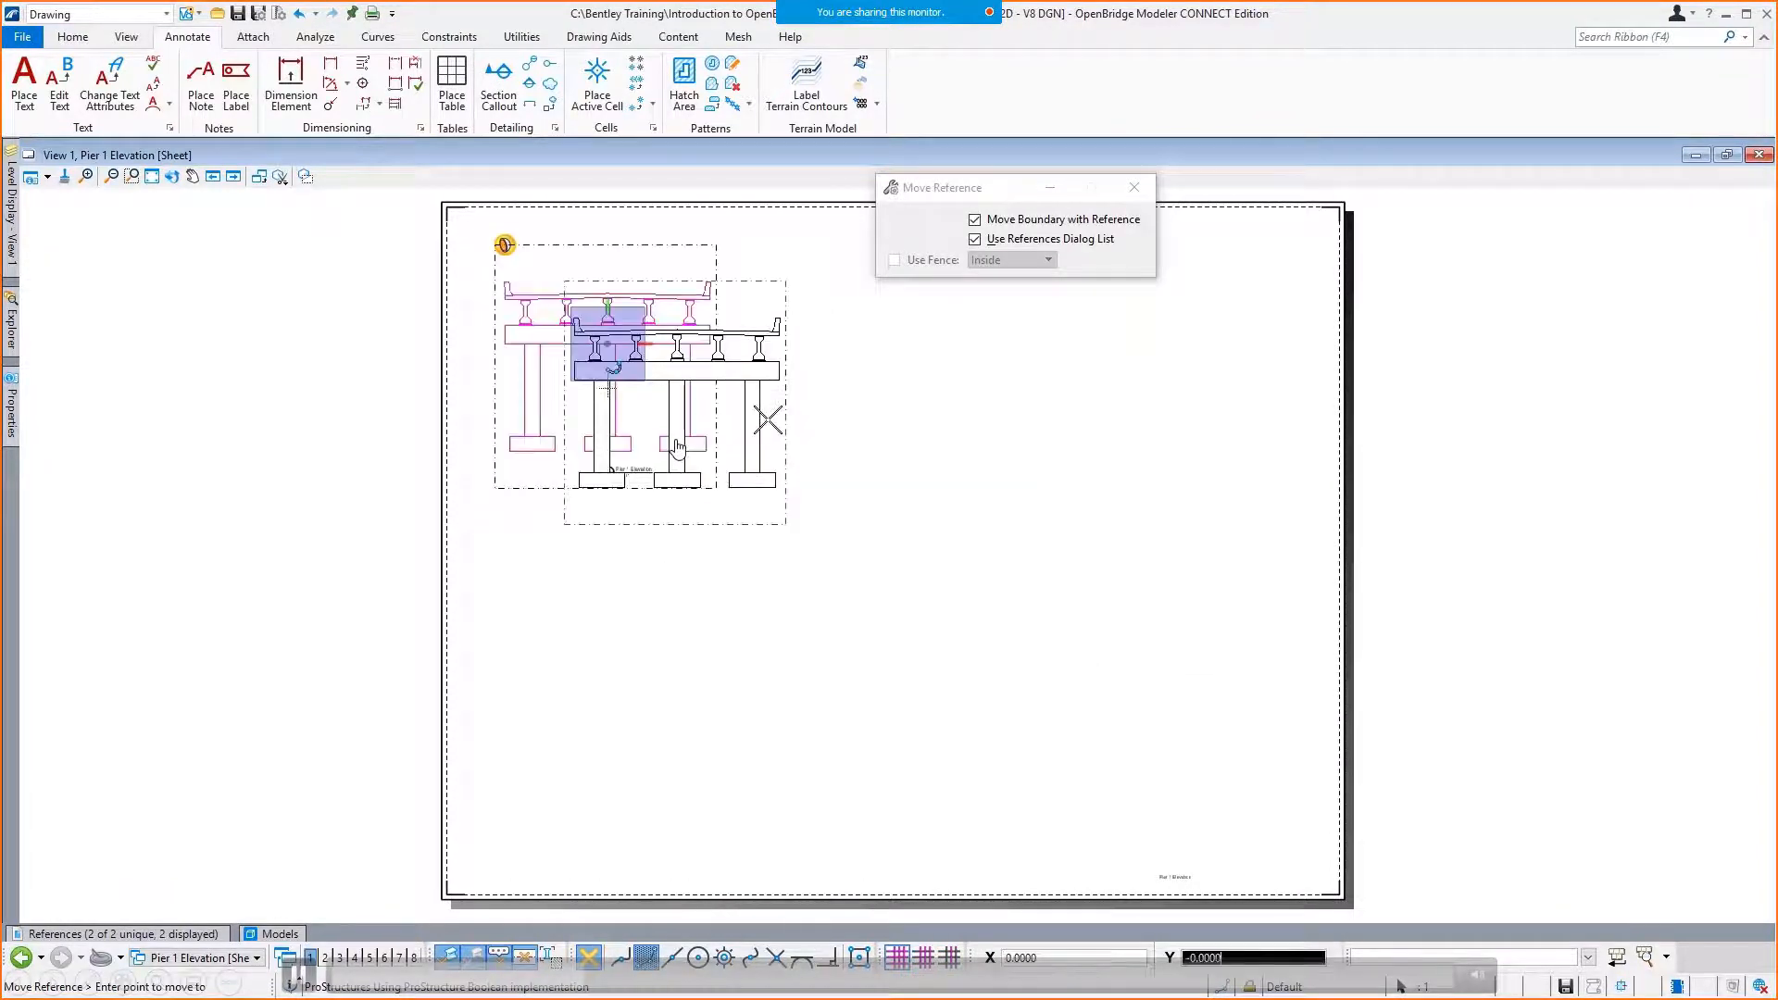
pyautogui.rightClick(770, 420)
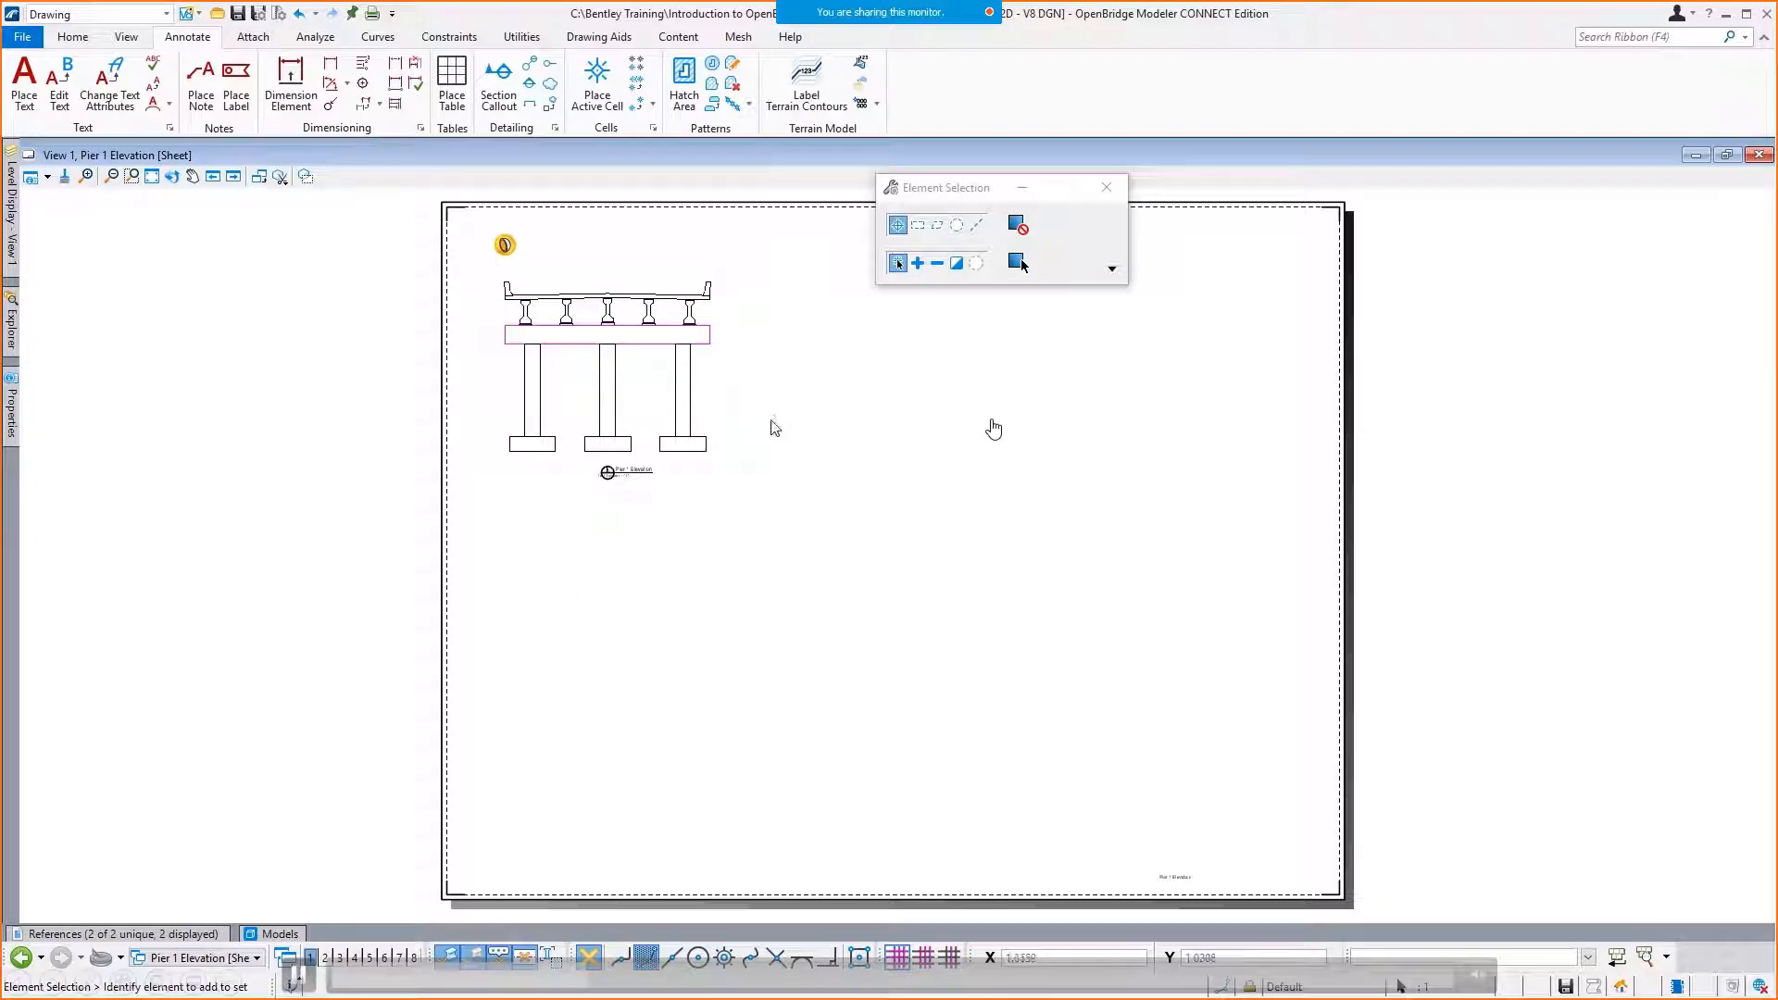
pyautogui.rightClick(678, 282)
pyautogui.click(821, 663)
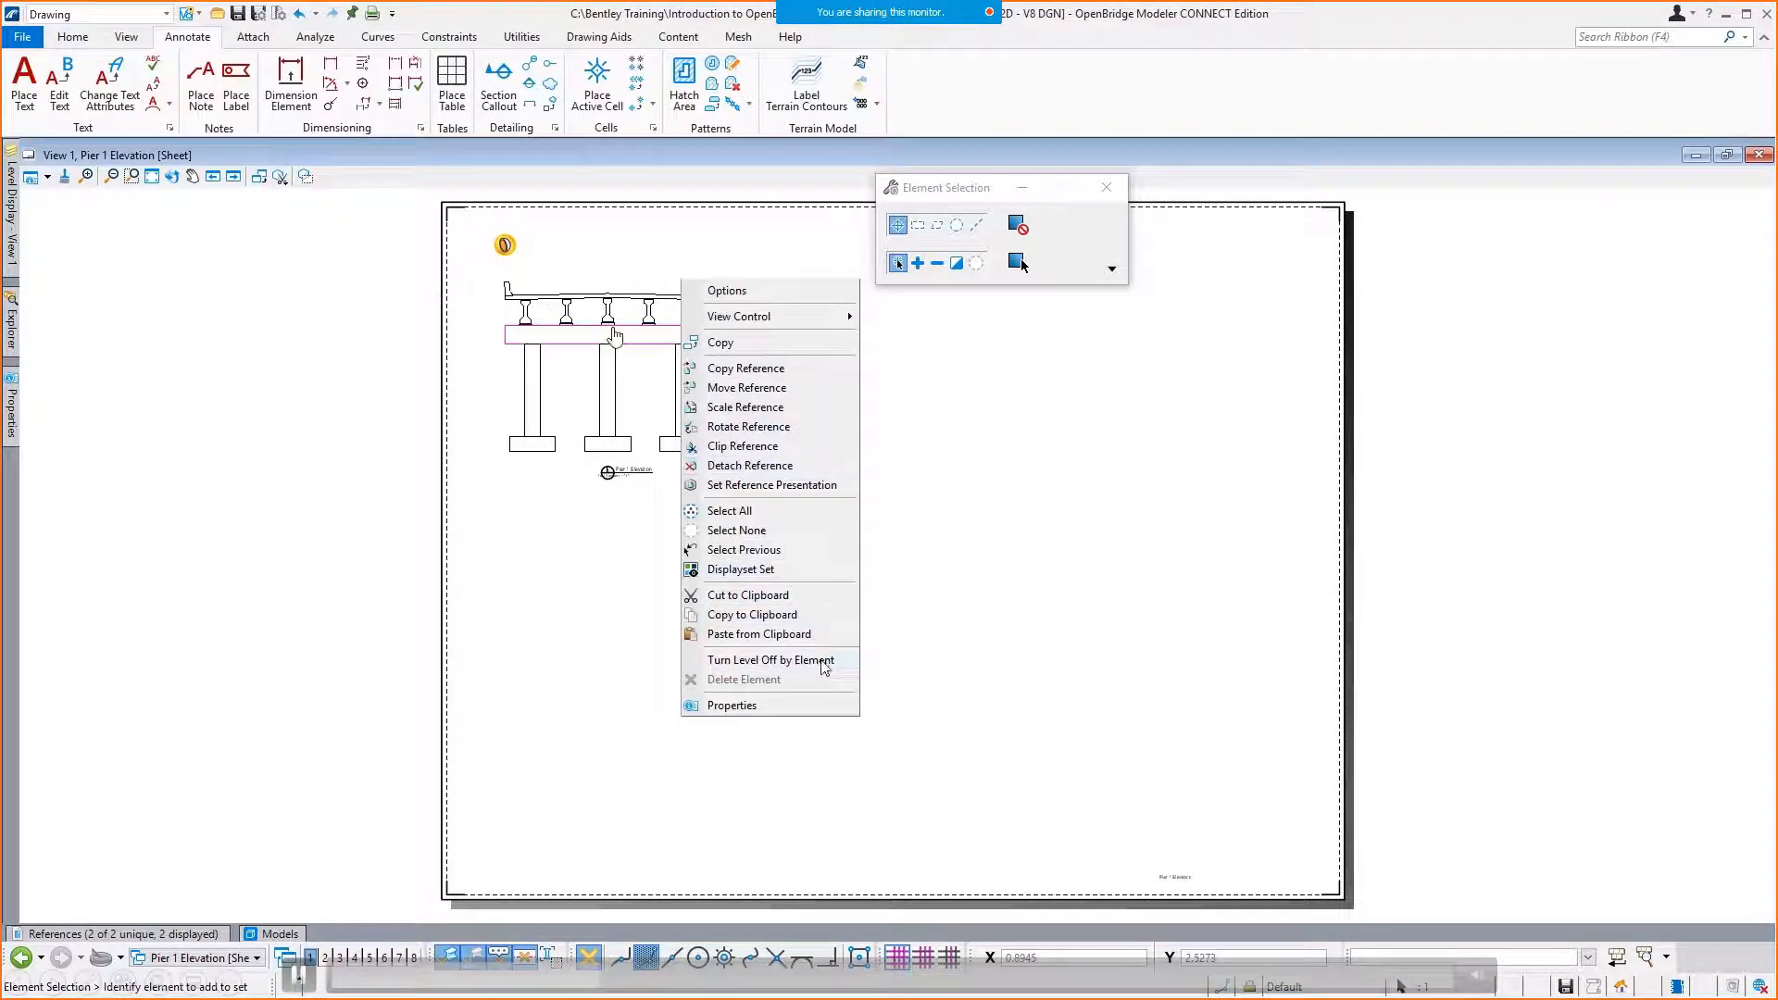
pyautogui.rightClick(858, 314)
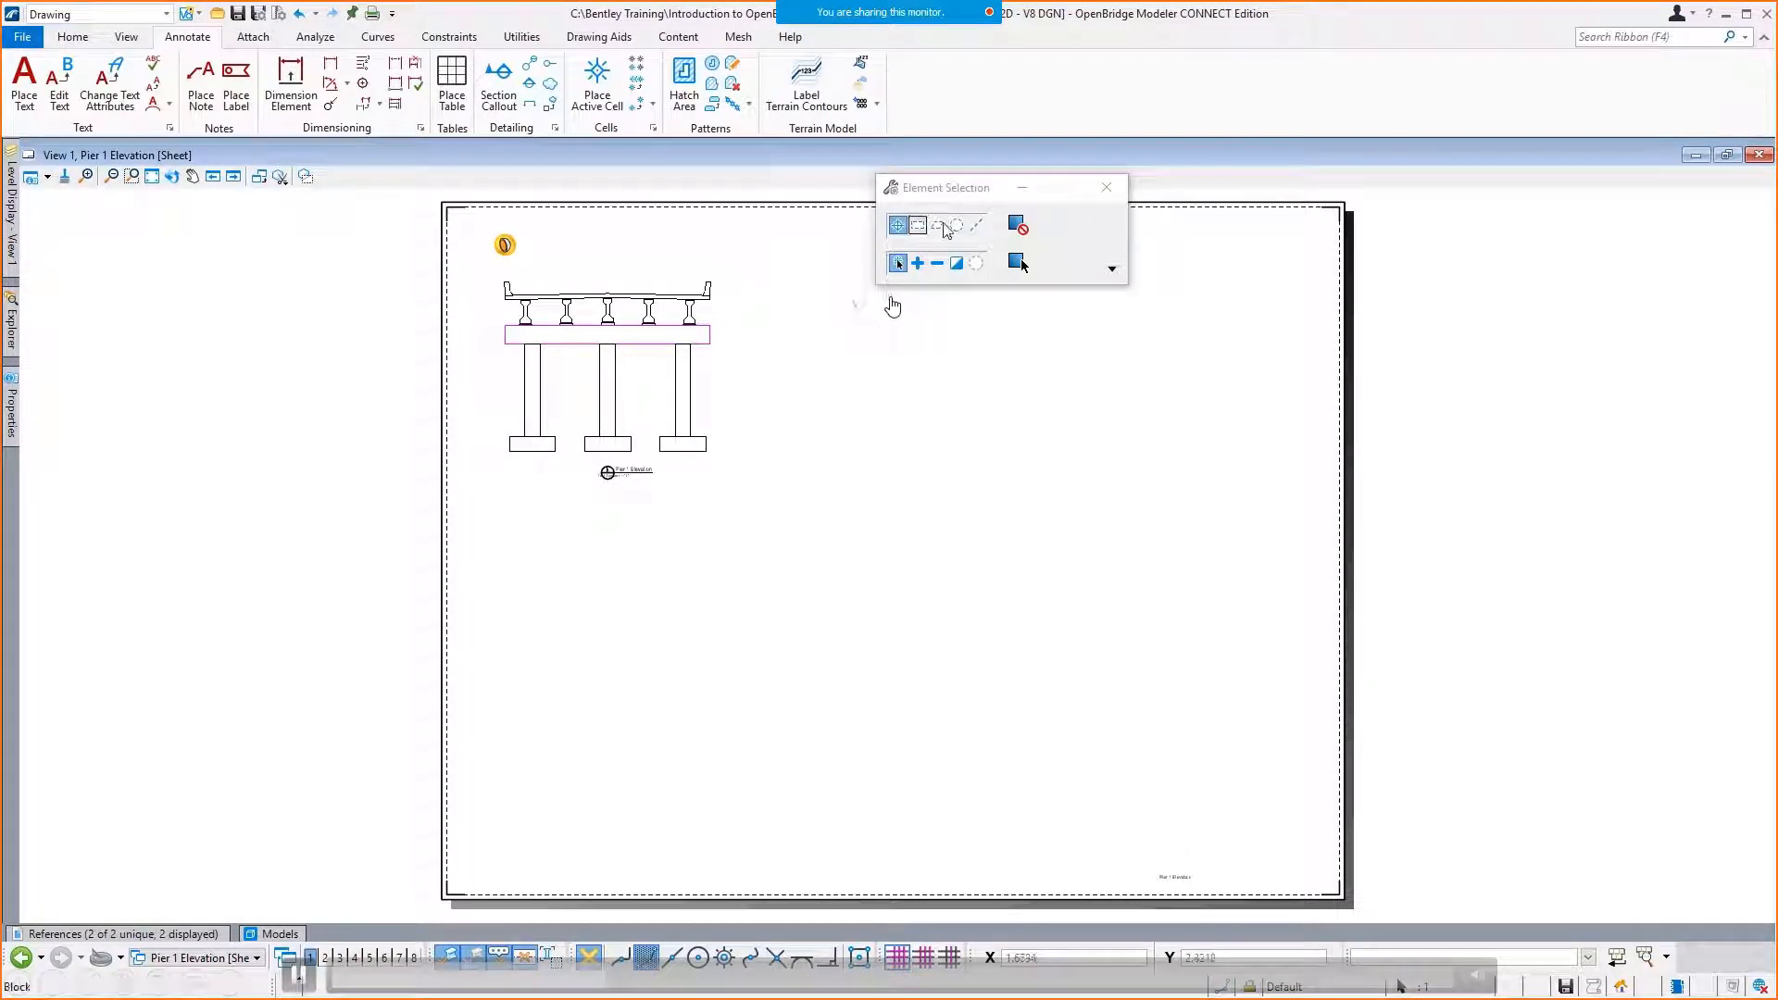
# Turn off the levels of the barriers, deck, beams and drawing title by selecting them together, leaving only the pier displayed.
pyautogui.moveTo(748, 312); pyautogui.dragTo(494, 267)
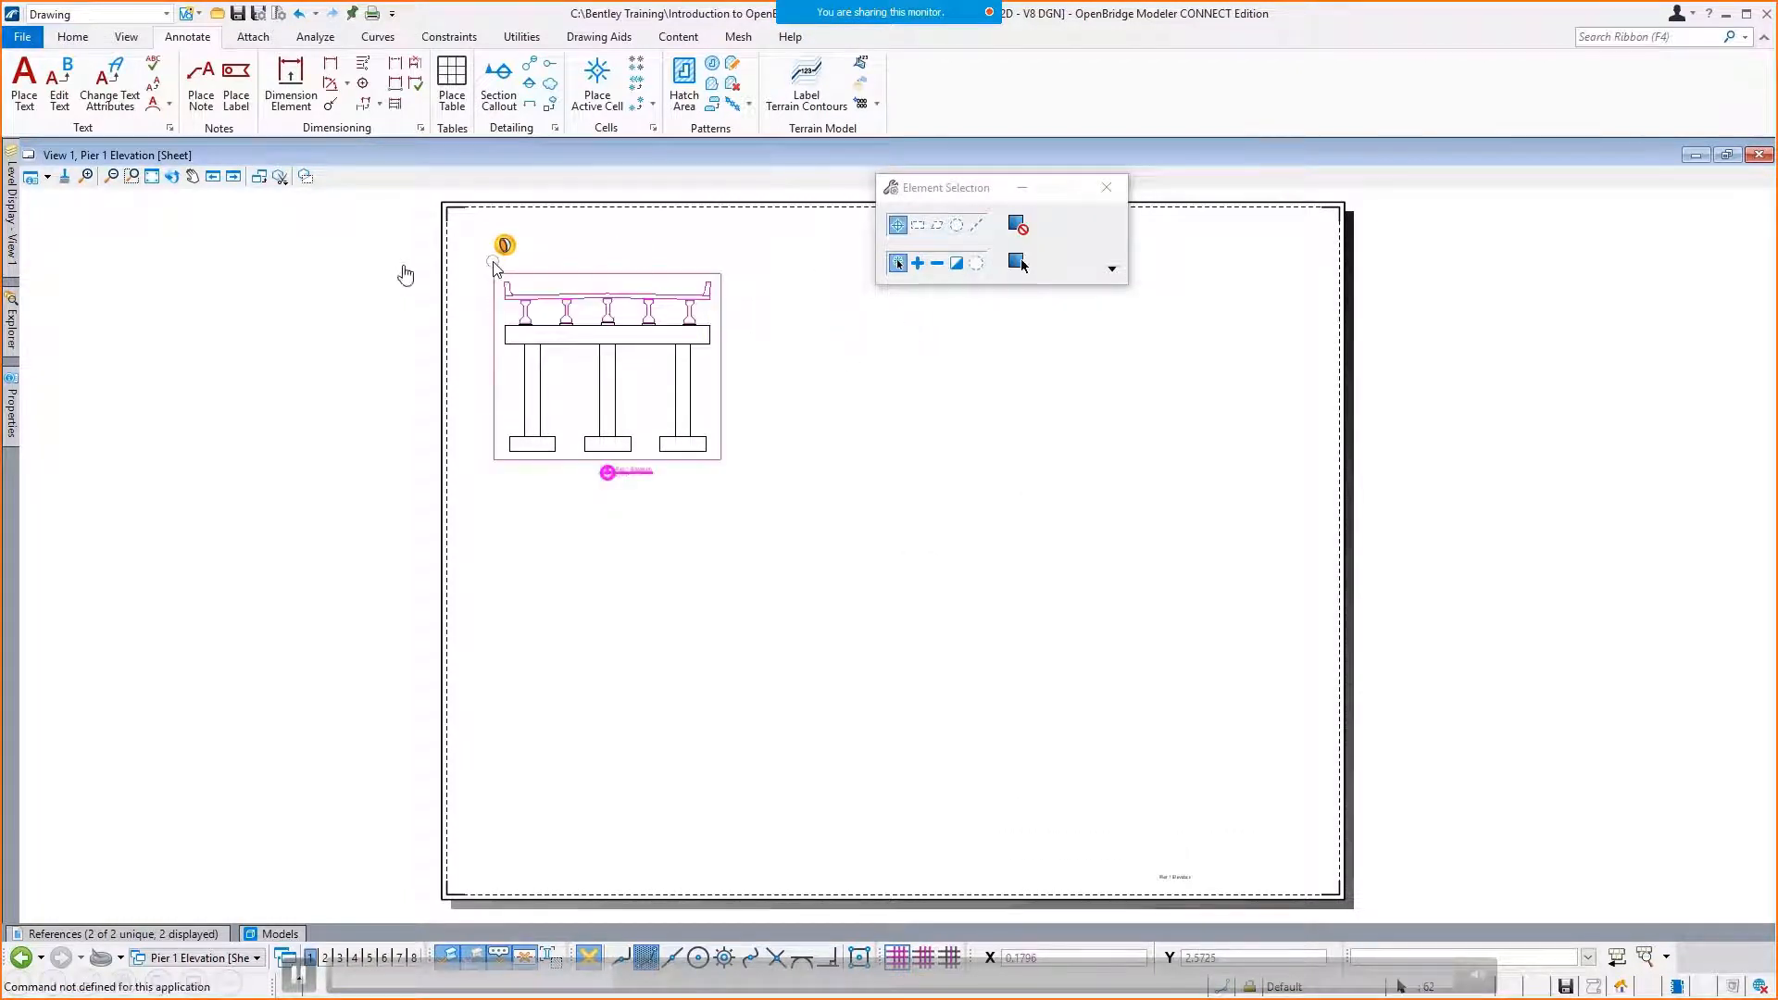
pyautogui.rightClick(1026, 367)
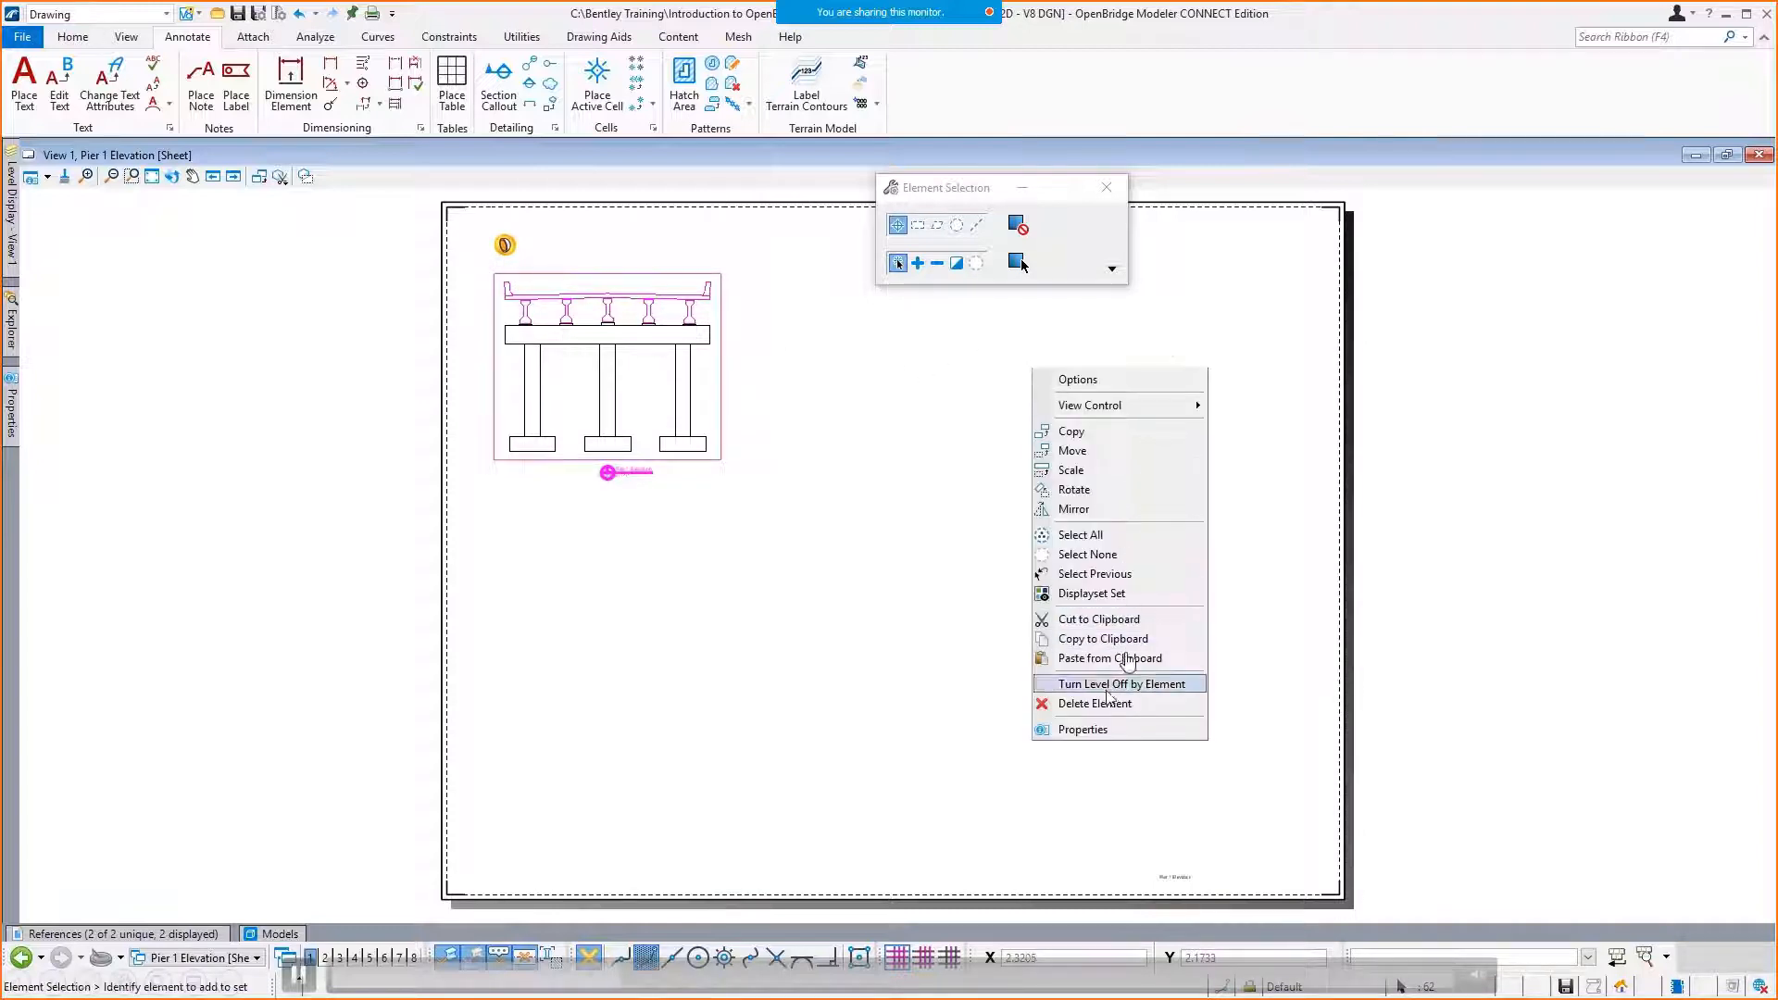
pyautogui.click(1136, 684)
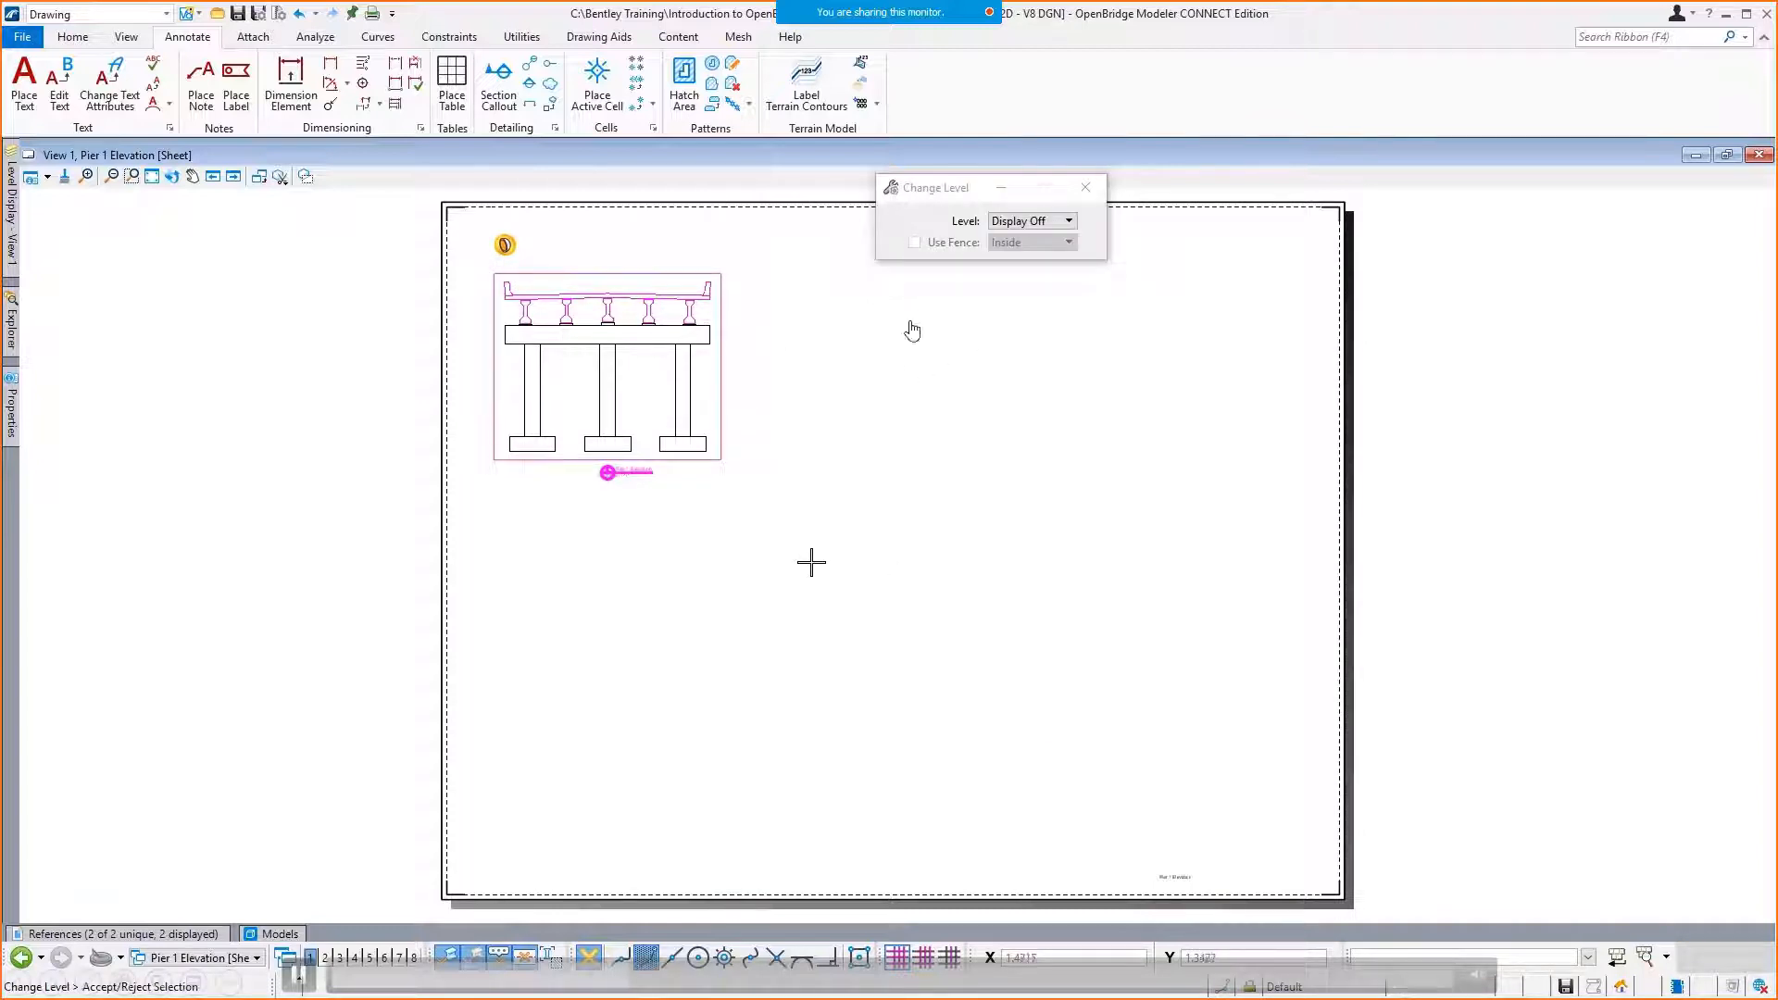
pyautogui.click(1165, 655)
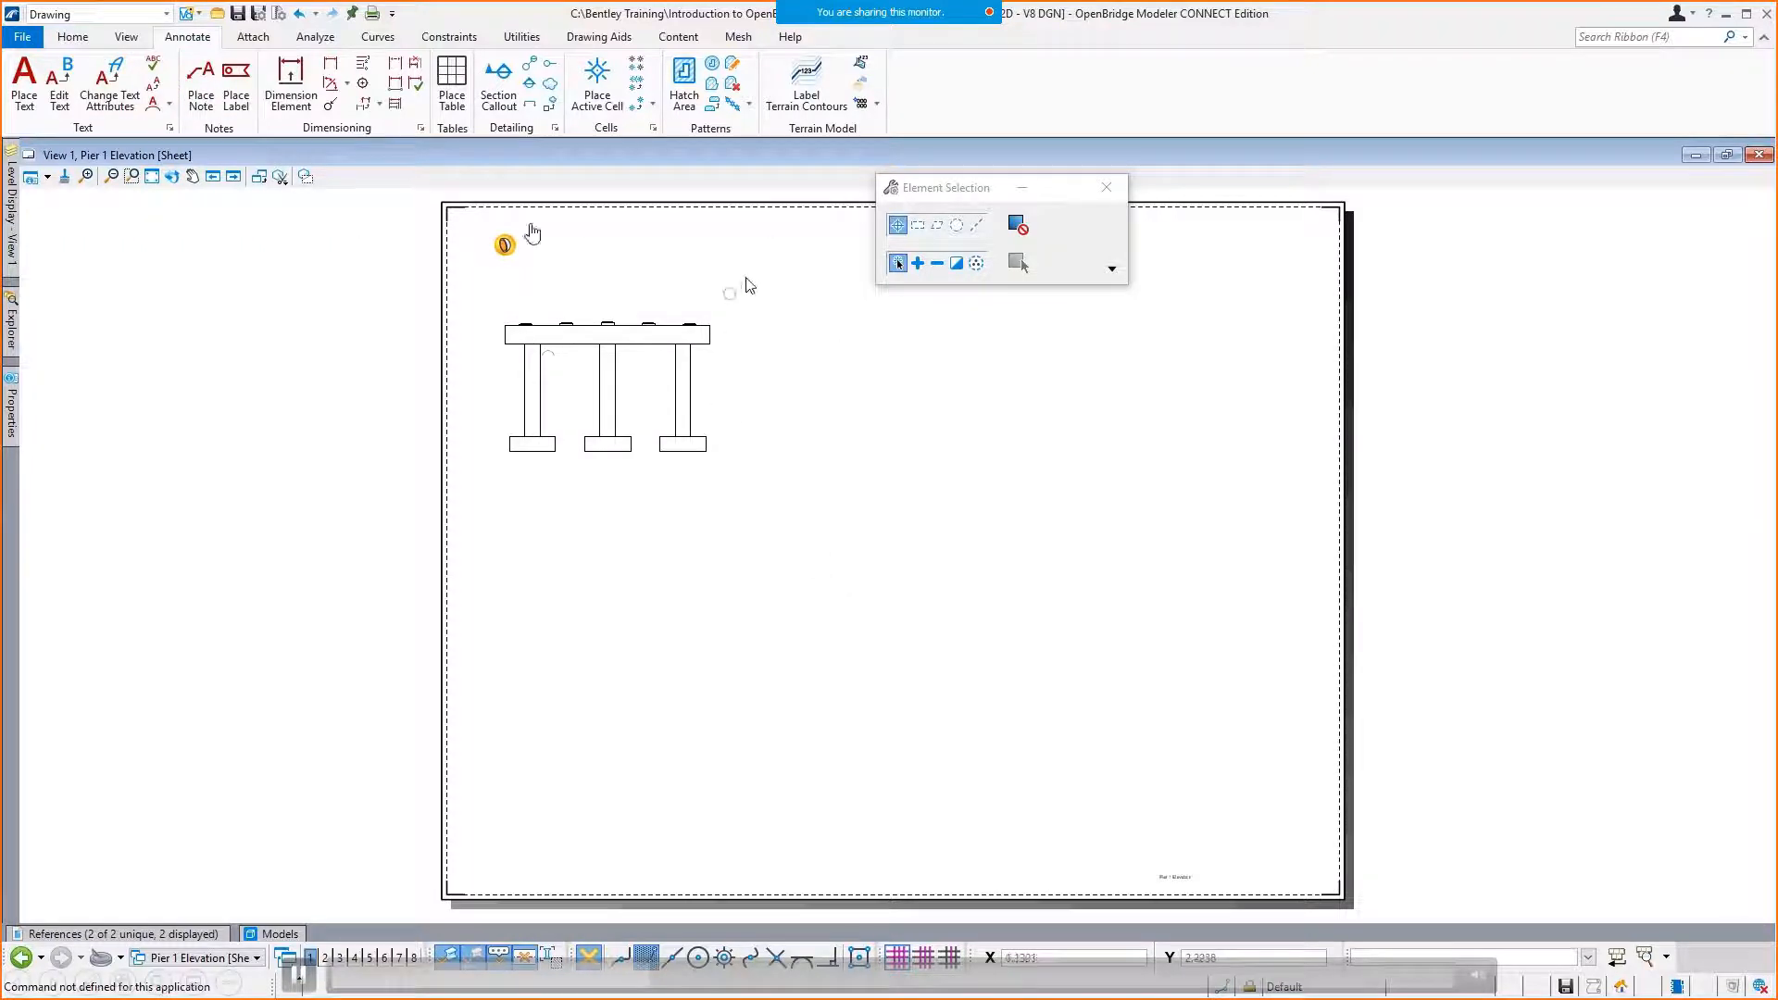
# Clip the Pier 1 Elevation reference to a block fence drawn around the pier cap and the upper ends of the columns.
pyautogui.press('space')
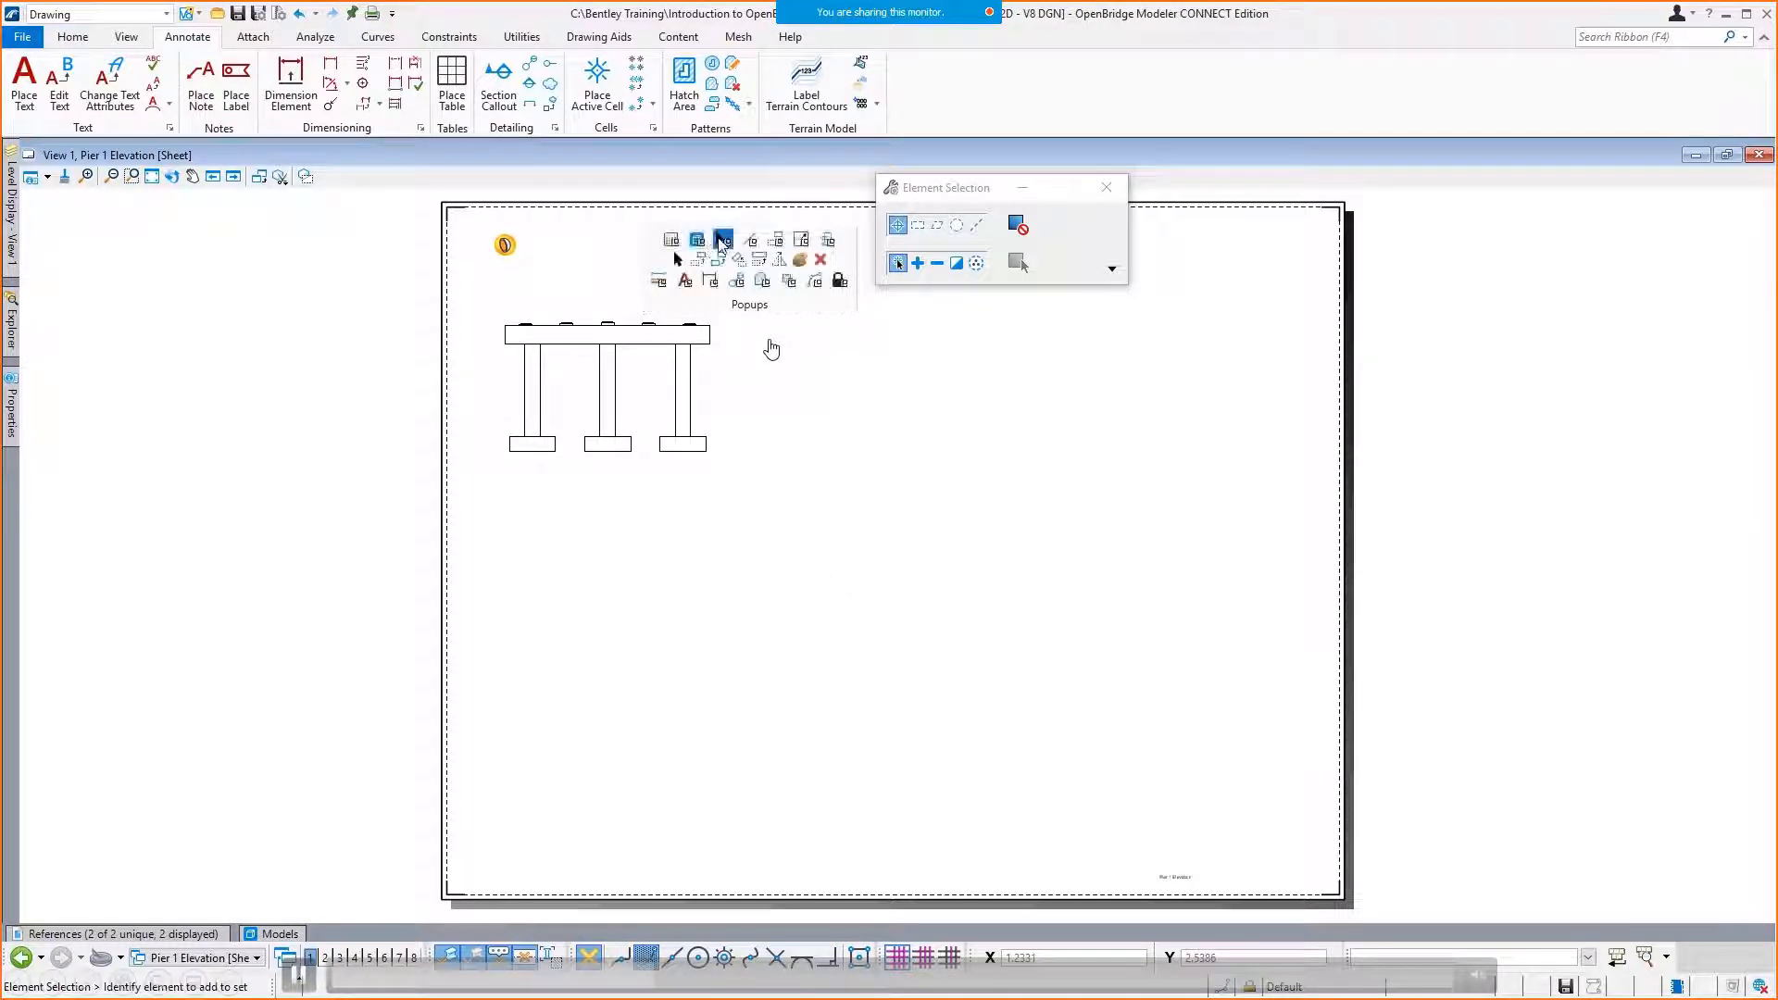
pyautogui.click(723, 243)
pyautogui.click(802, 247)
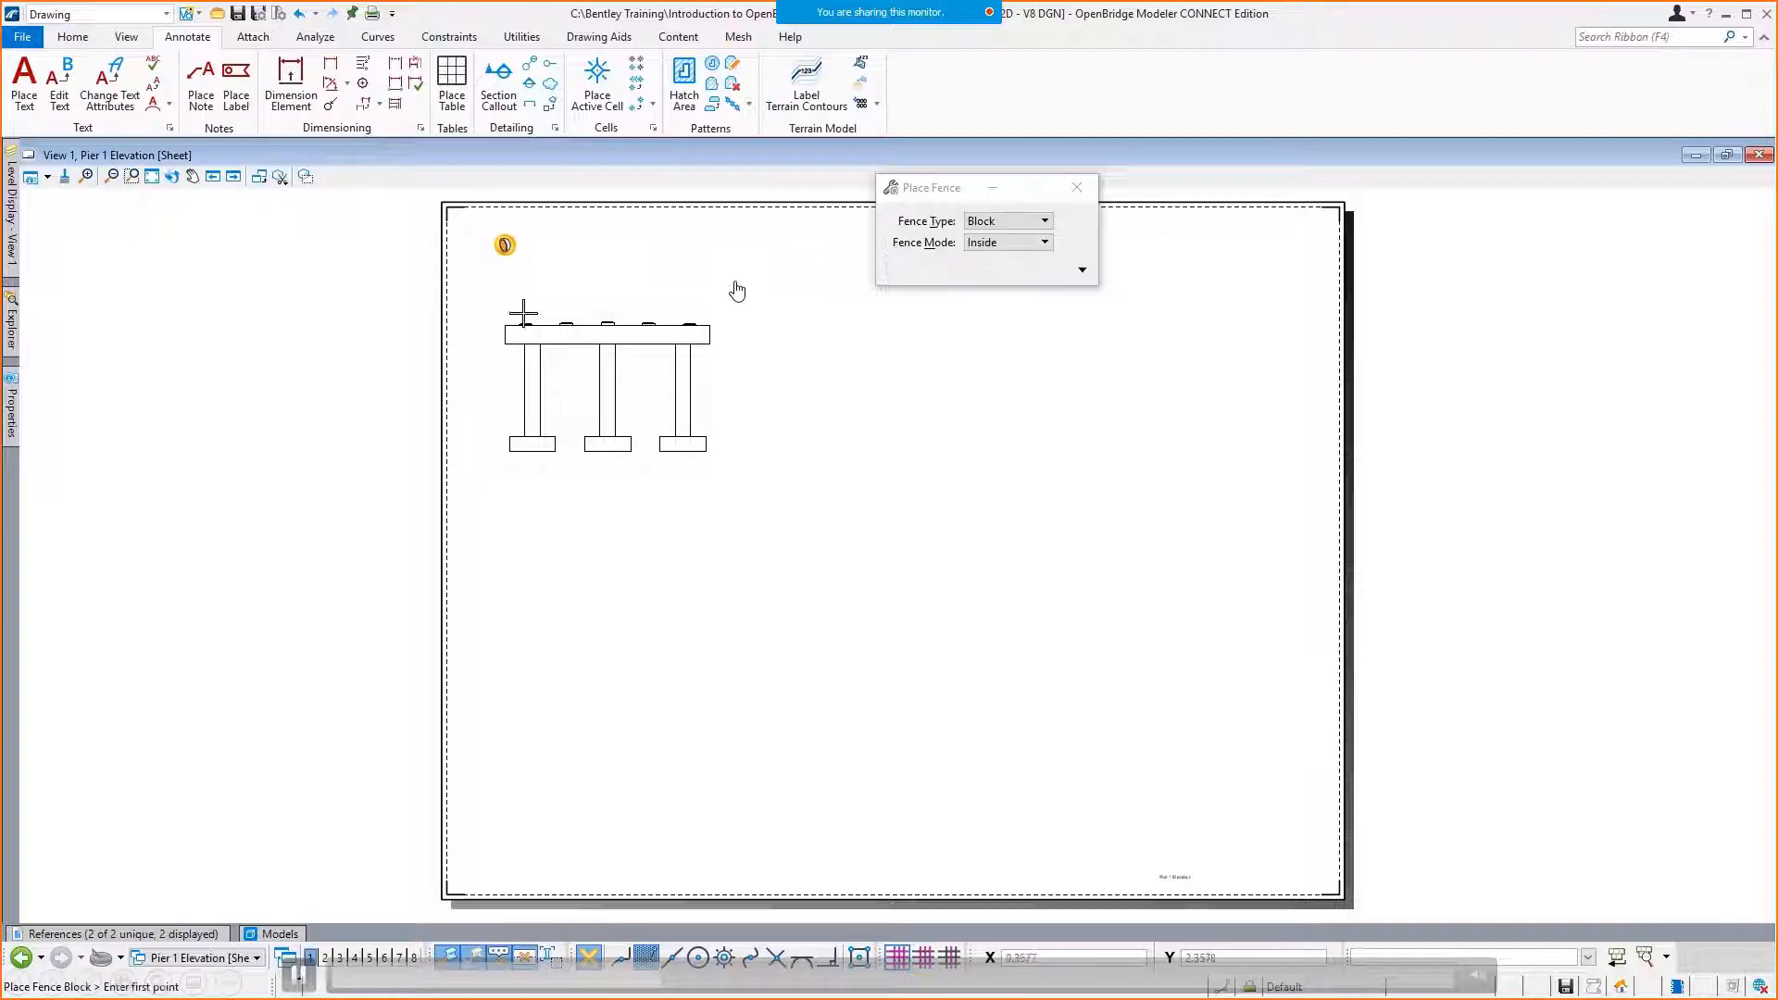
pyautogui.click(492, 308)
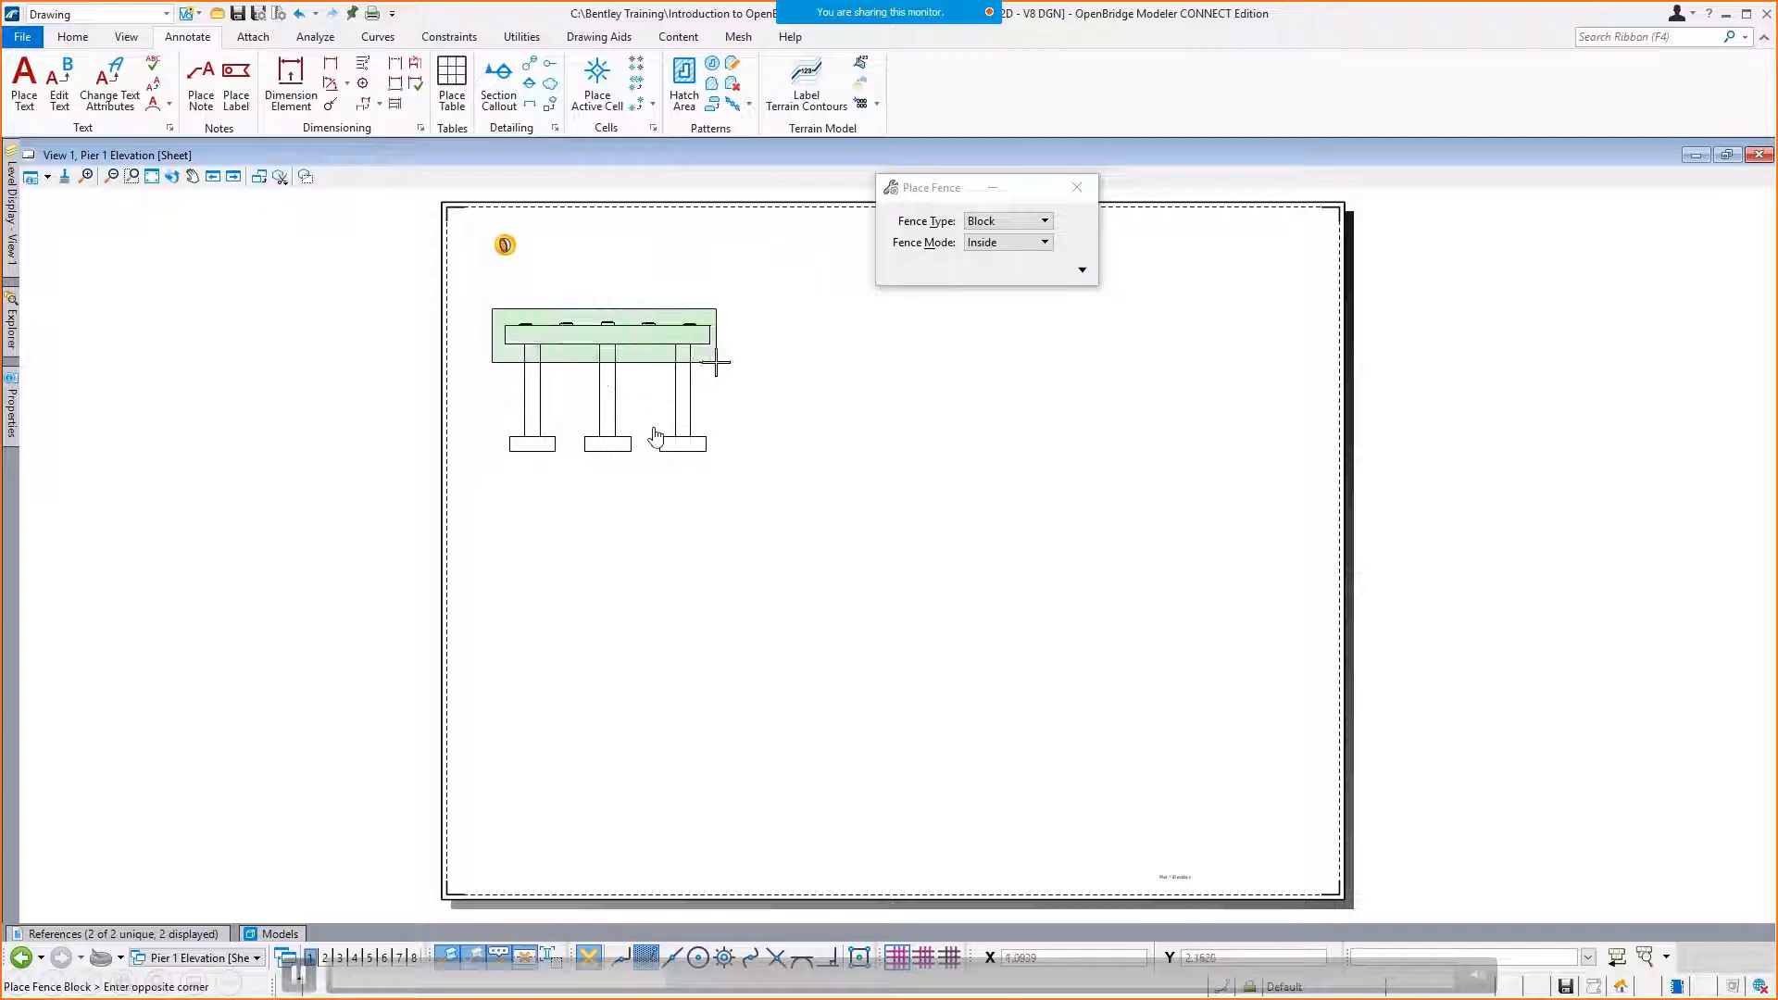
pyautogui.click(716, 362)
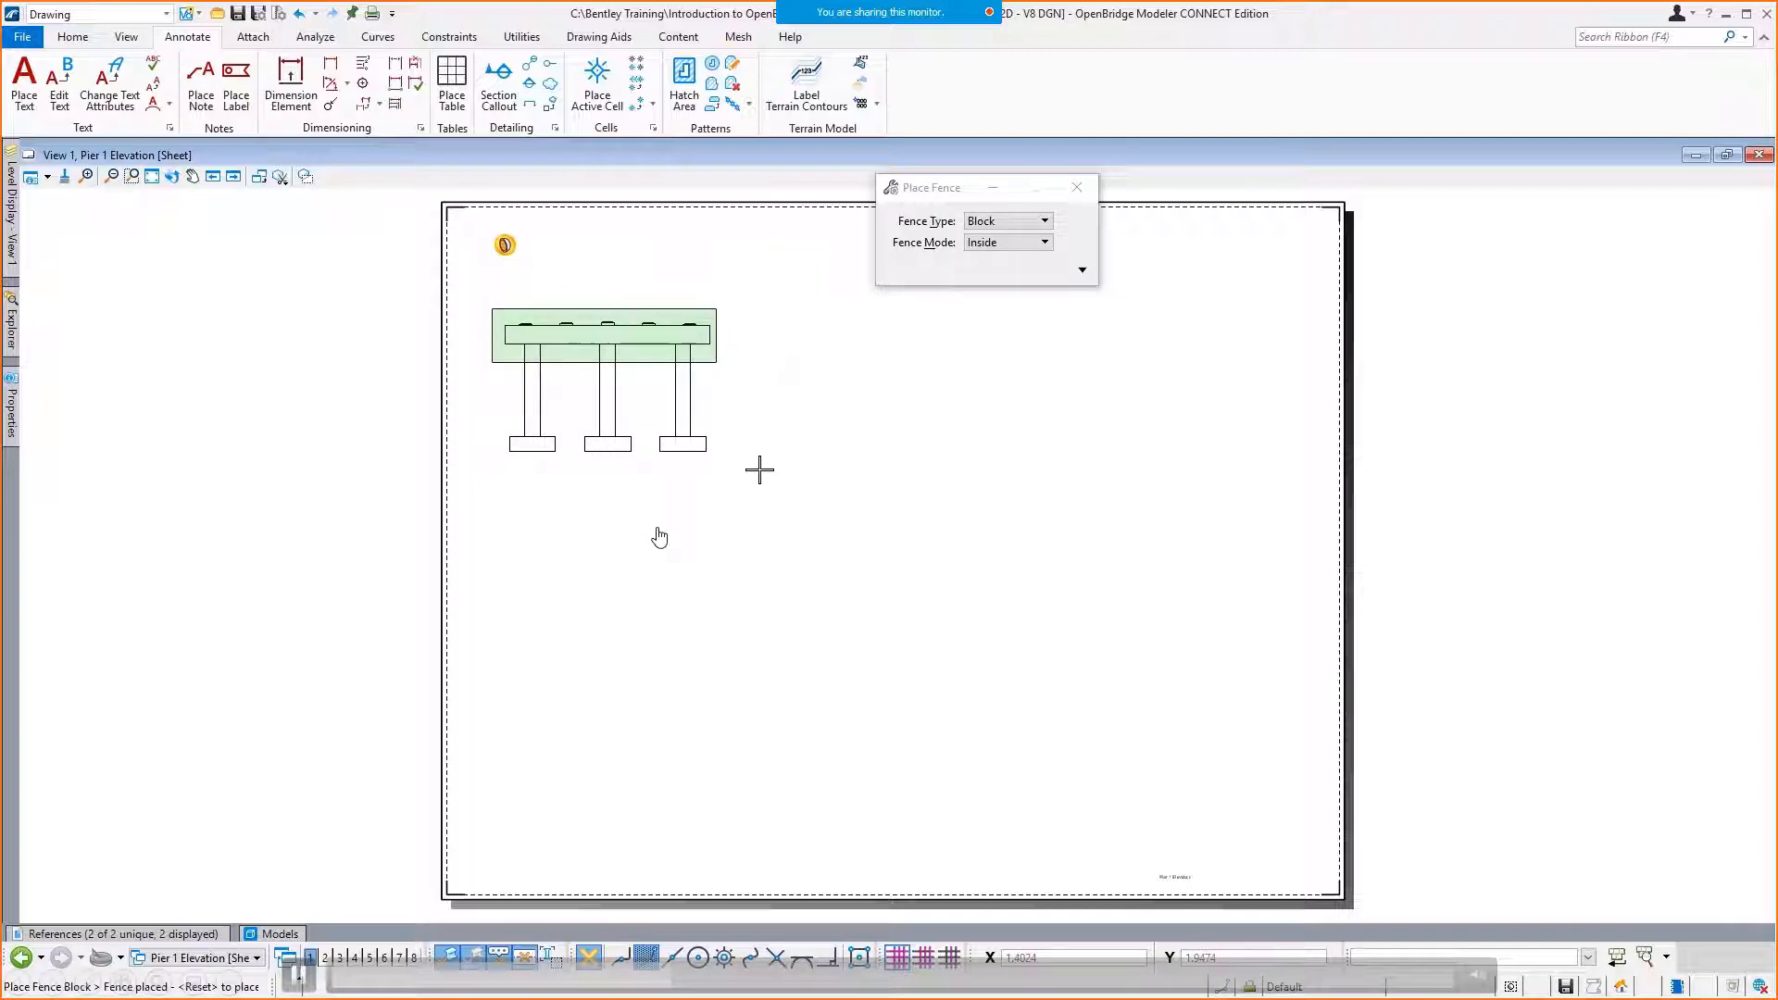
pyautogui.click(130, 933)
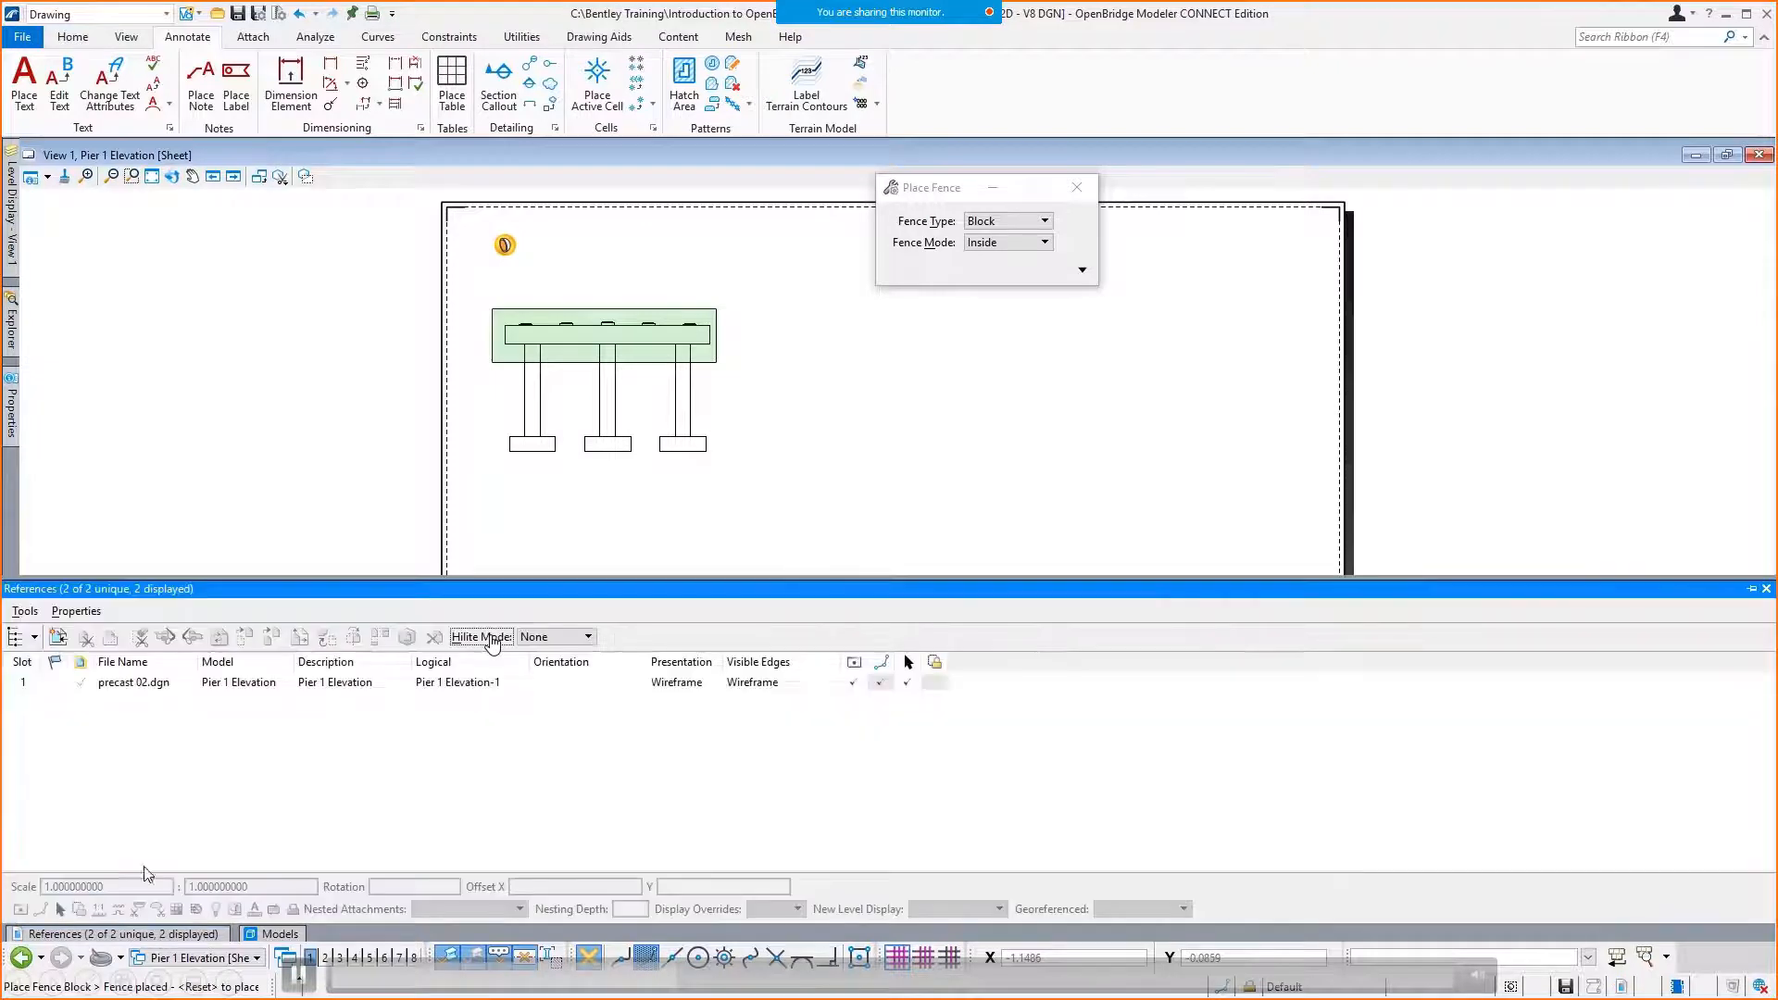
pyautogui.click(130, 682)
pyautogui.click(86, 637)
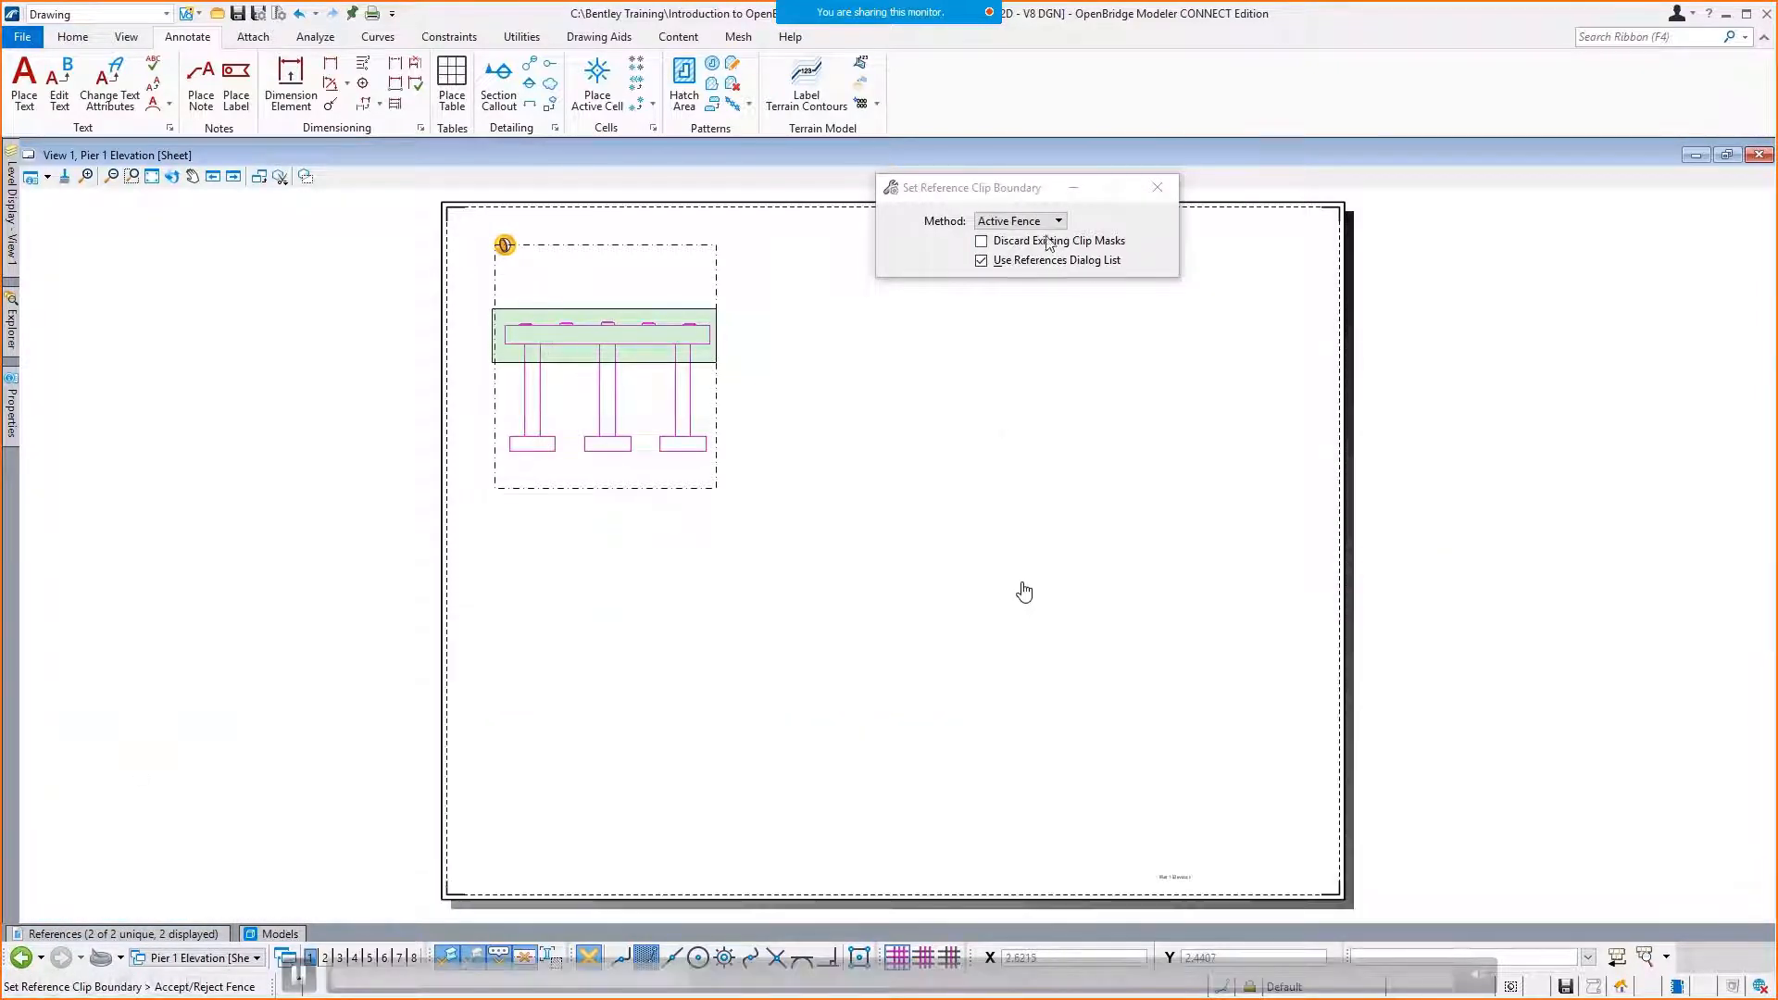
pyautogui.click(869, 414)
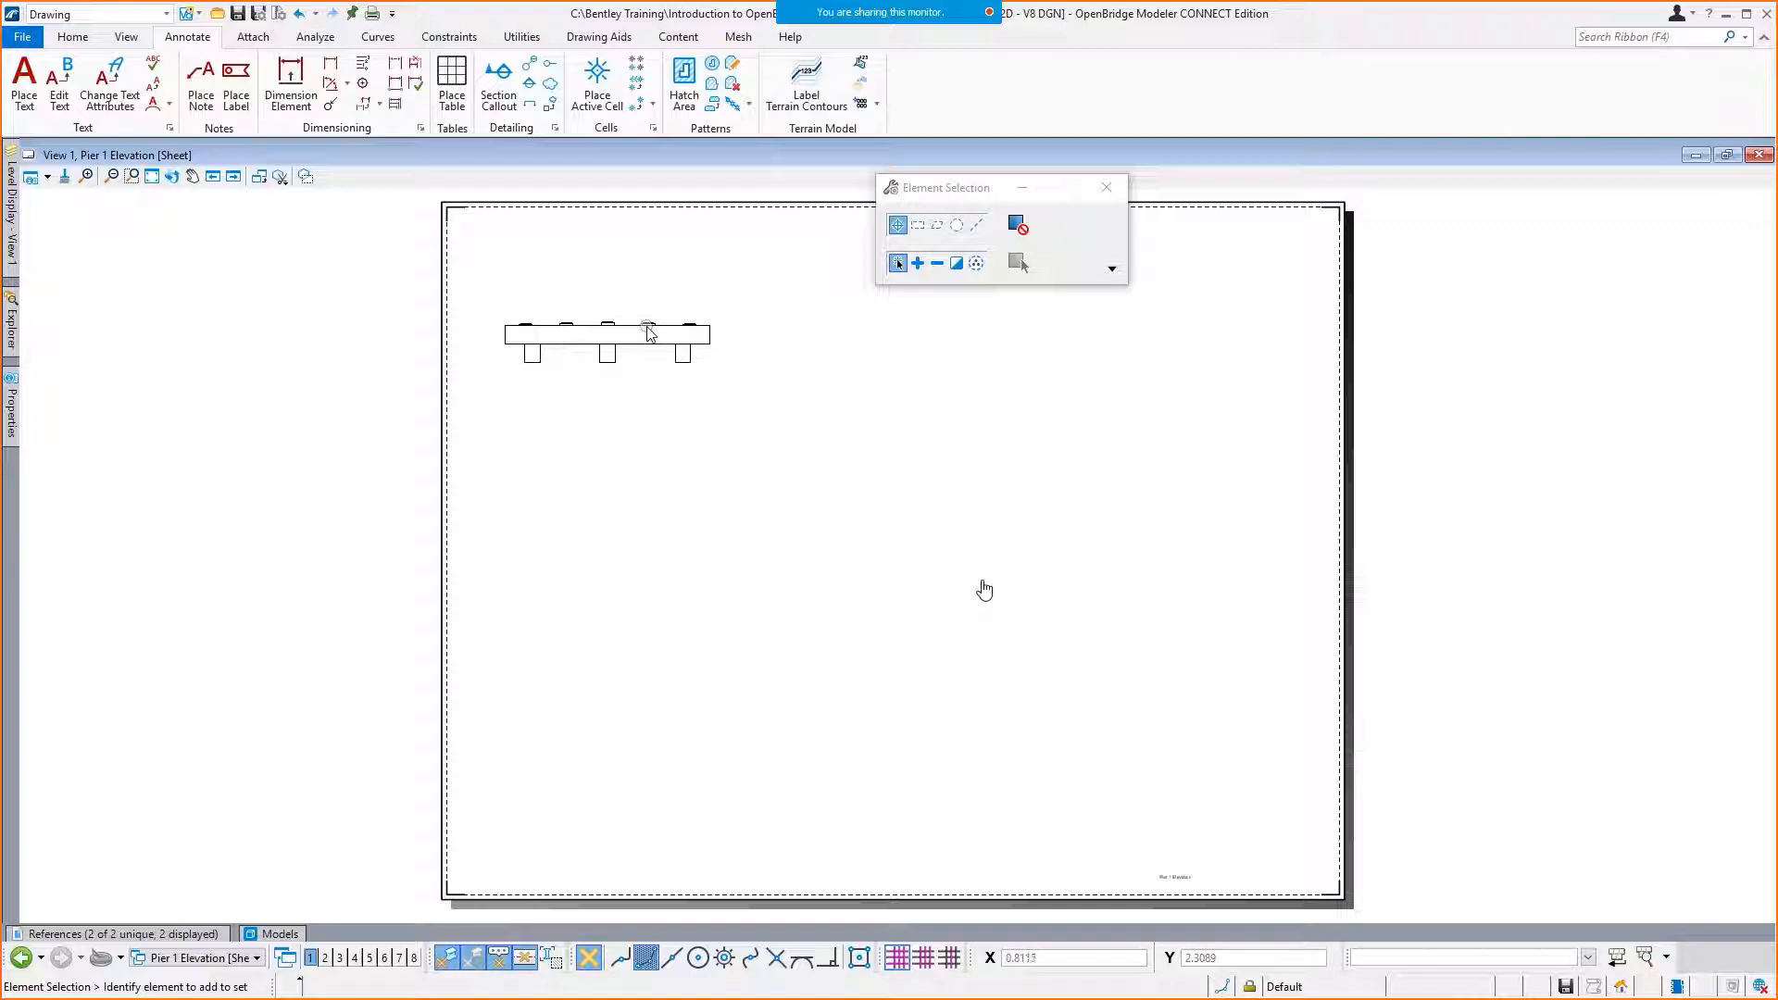
# Copy the clipped pier cap reference together with its boundary, placing the copy straight below the original.
pyautogui.rightClick(637, 356)
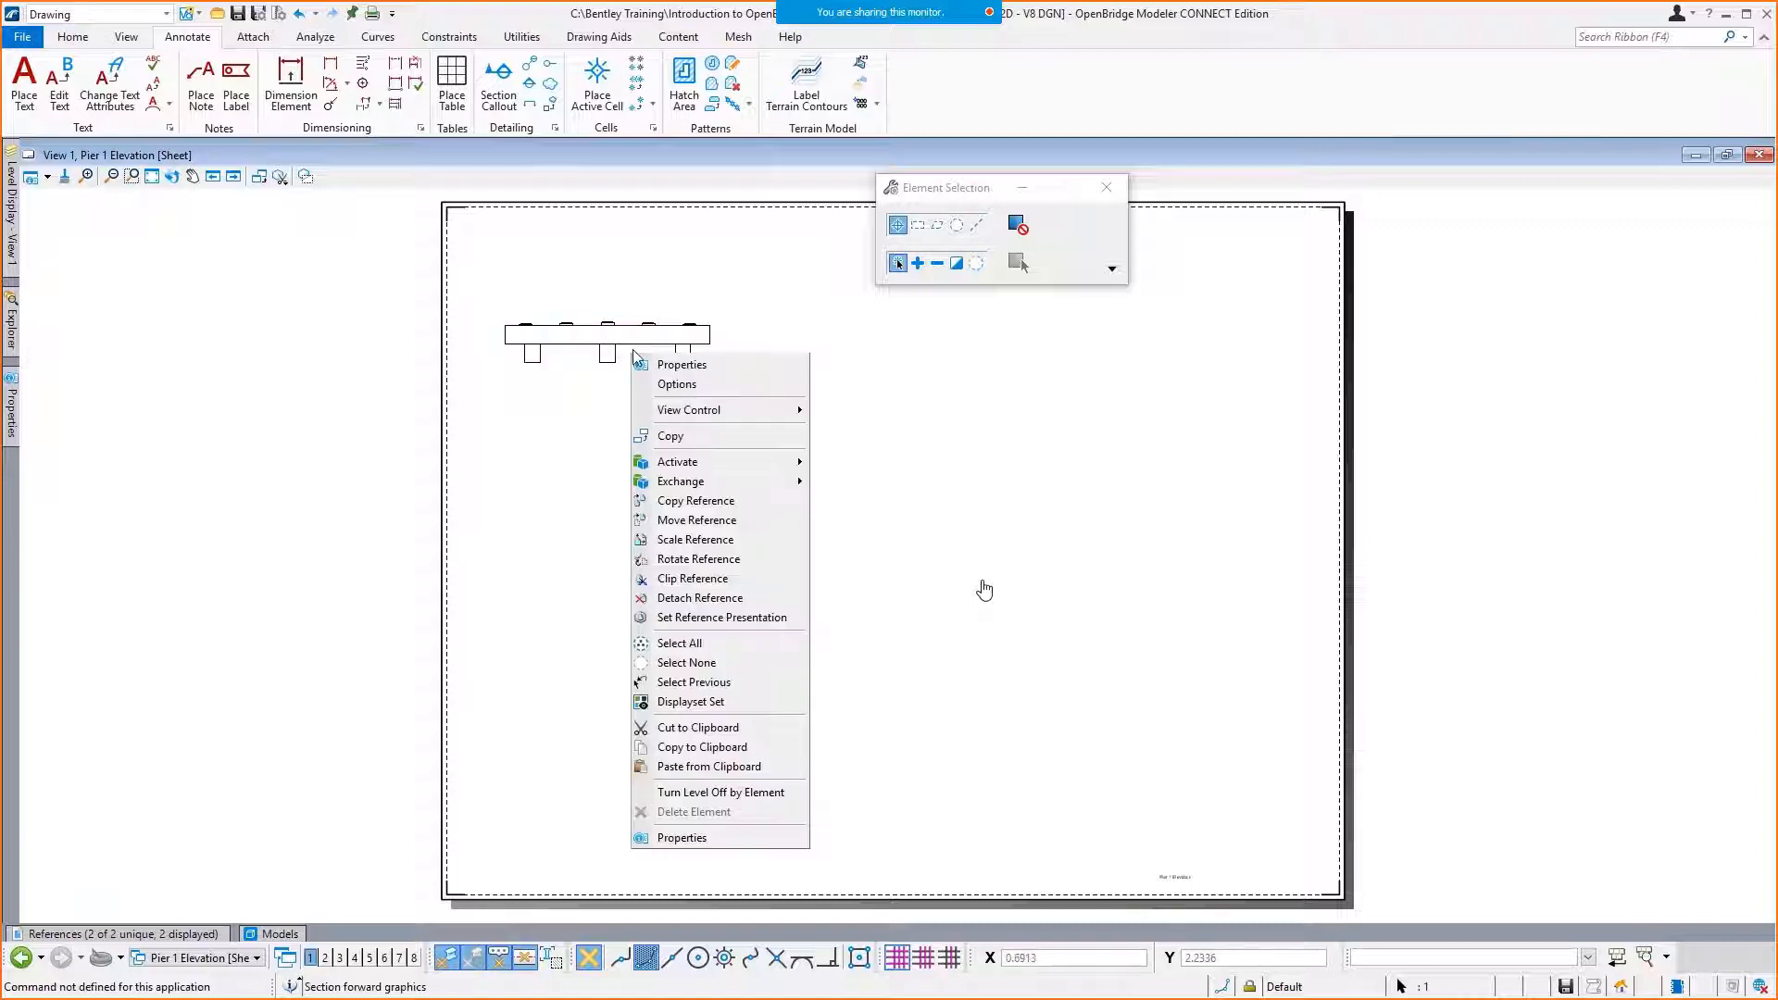
pyautogui.click(685, 501)
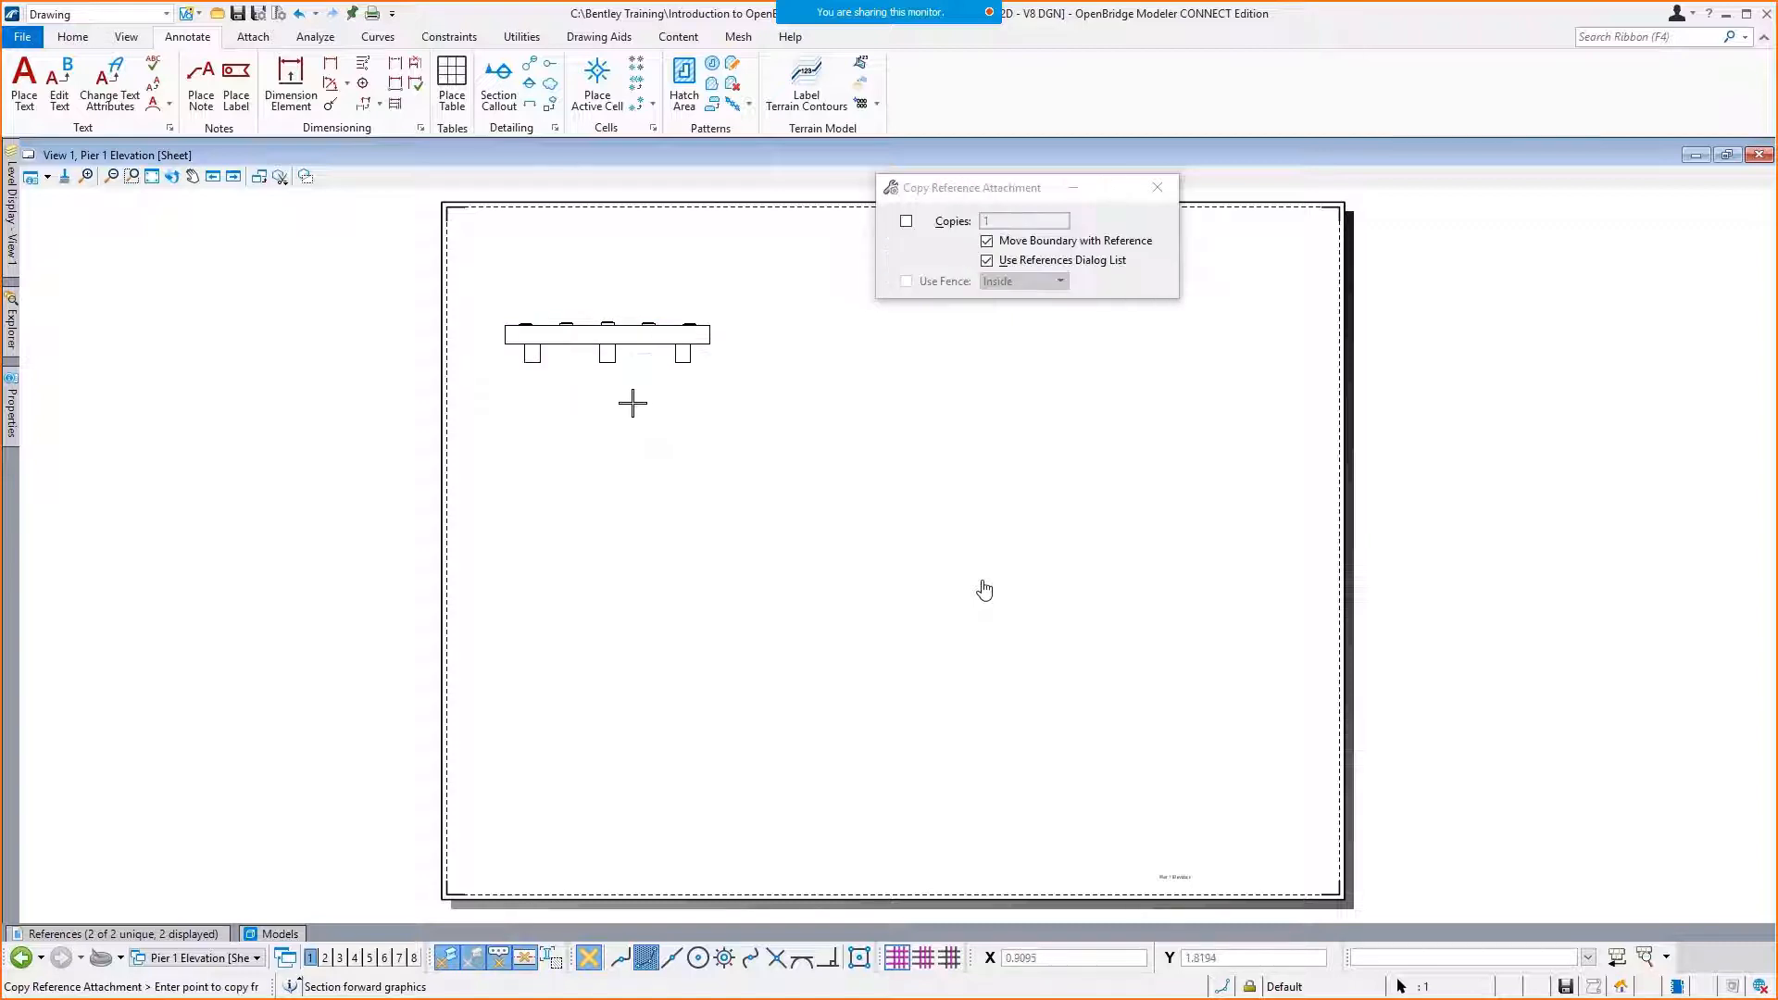
pyautogui.click(608, 345)
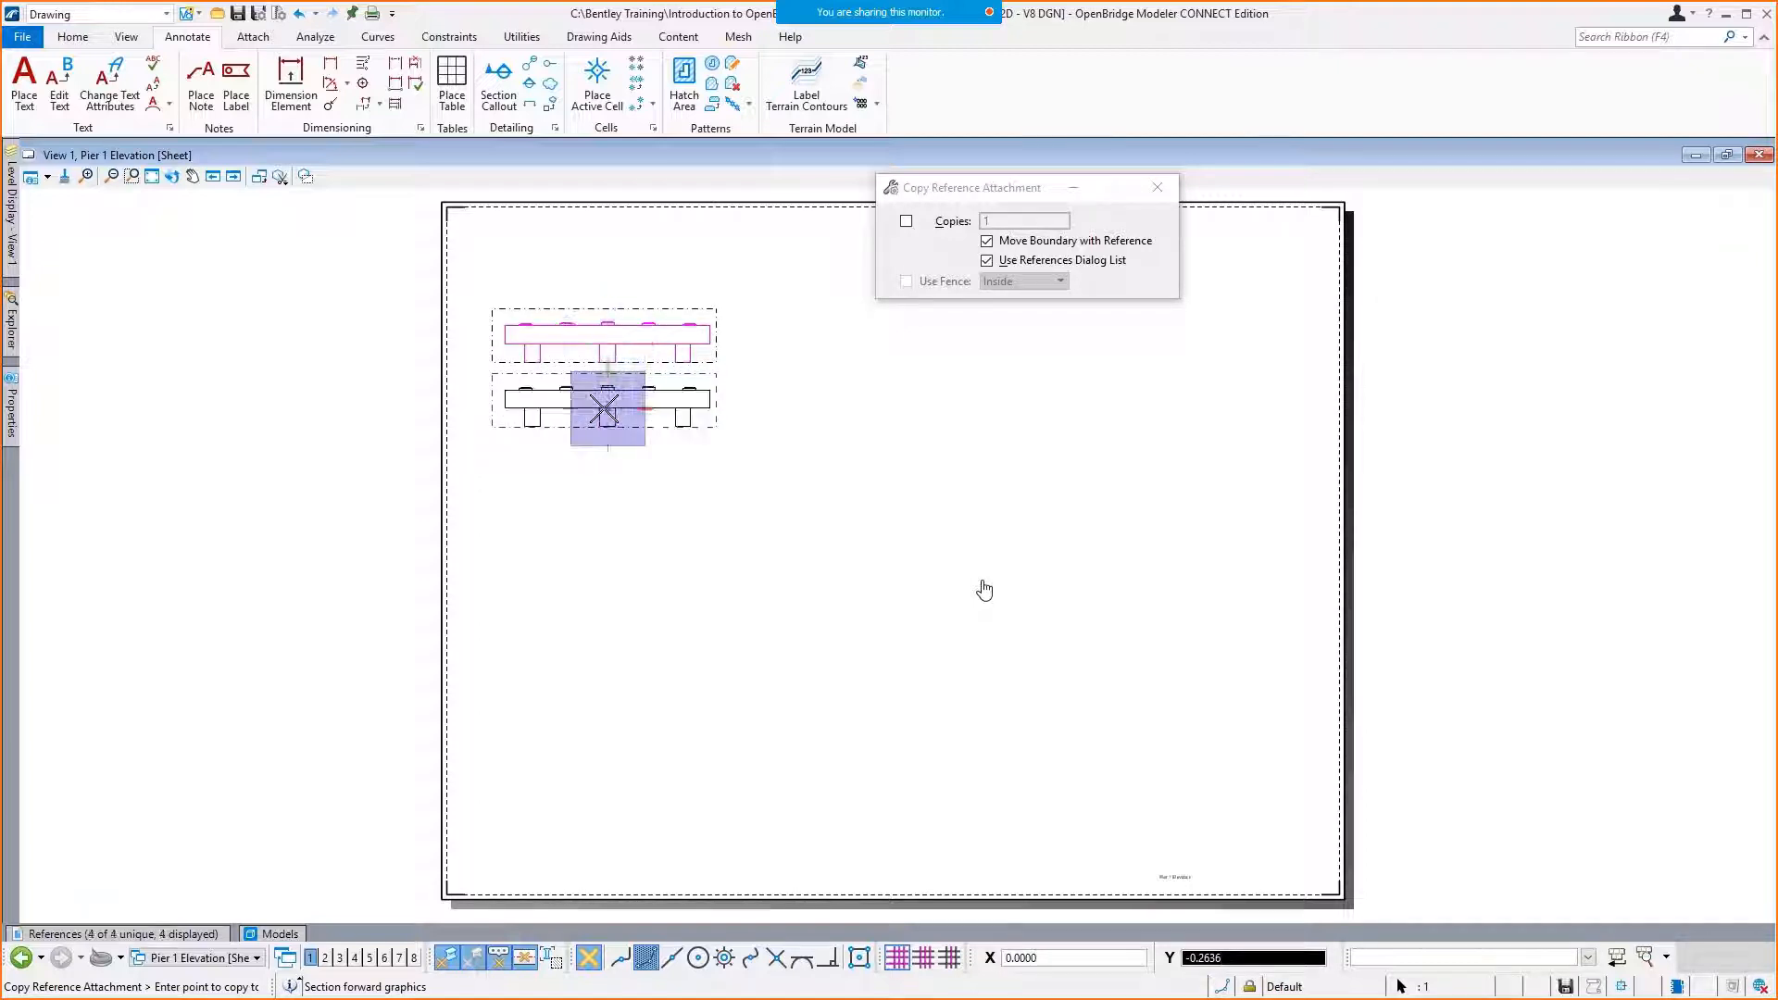
pyautogui.click(604, 409)
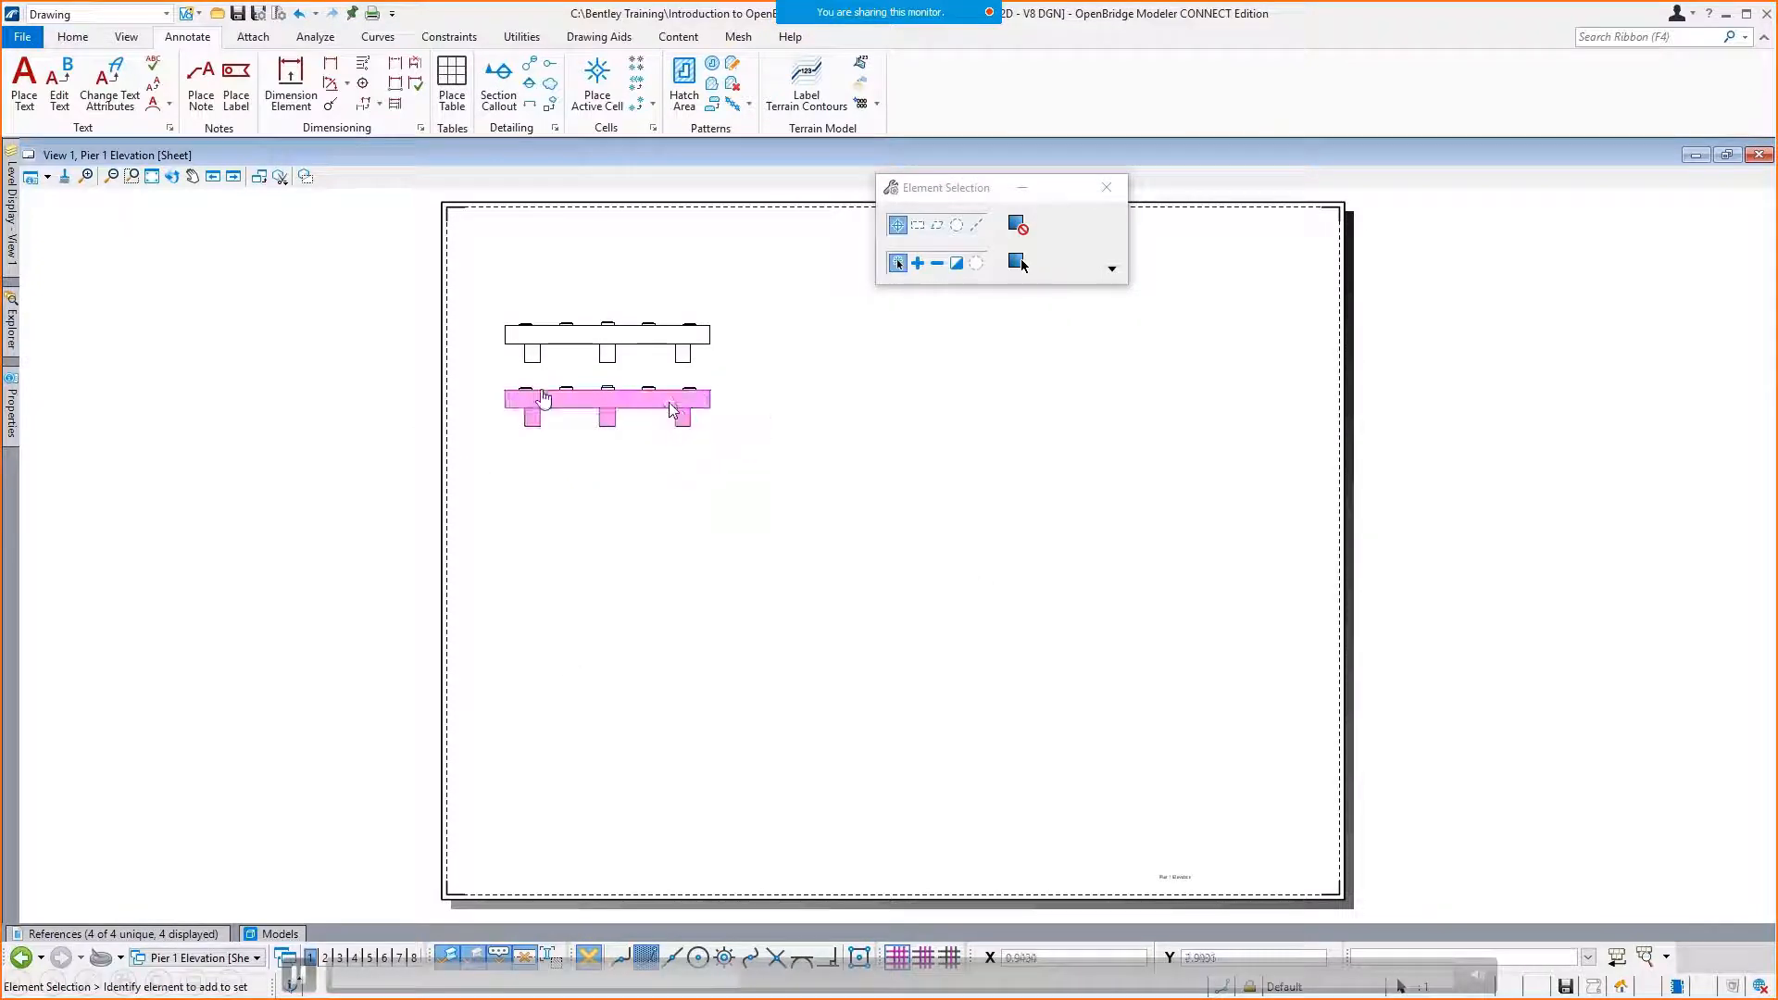
# Set the references highlight mode to Hilite and delete the clip from the copied Pier 1 Elevation reference.
pyautogui.click(171, 931)
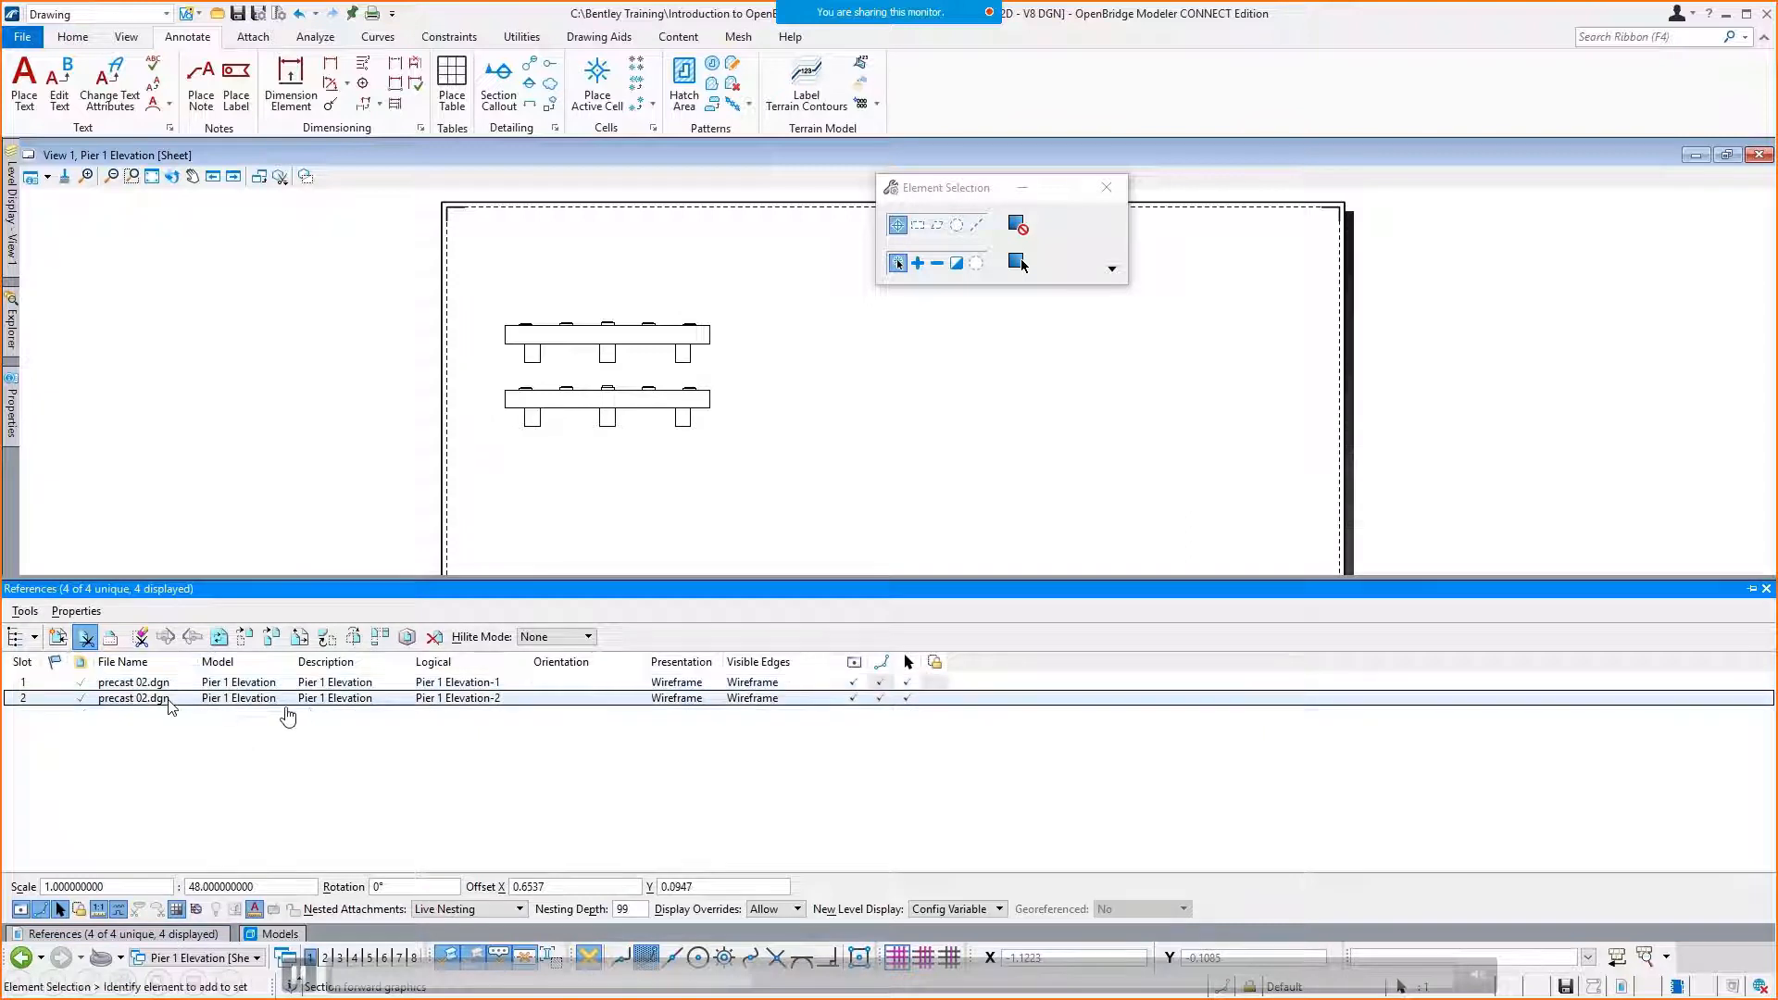
pyautogui.click(276, 702)
pyautogui.click(555, 636)
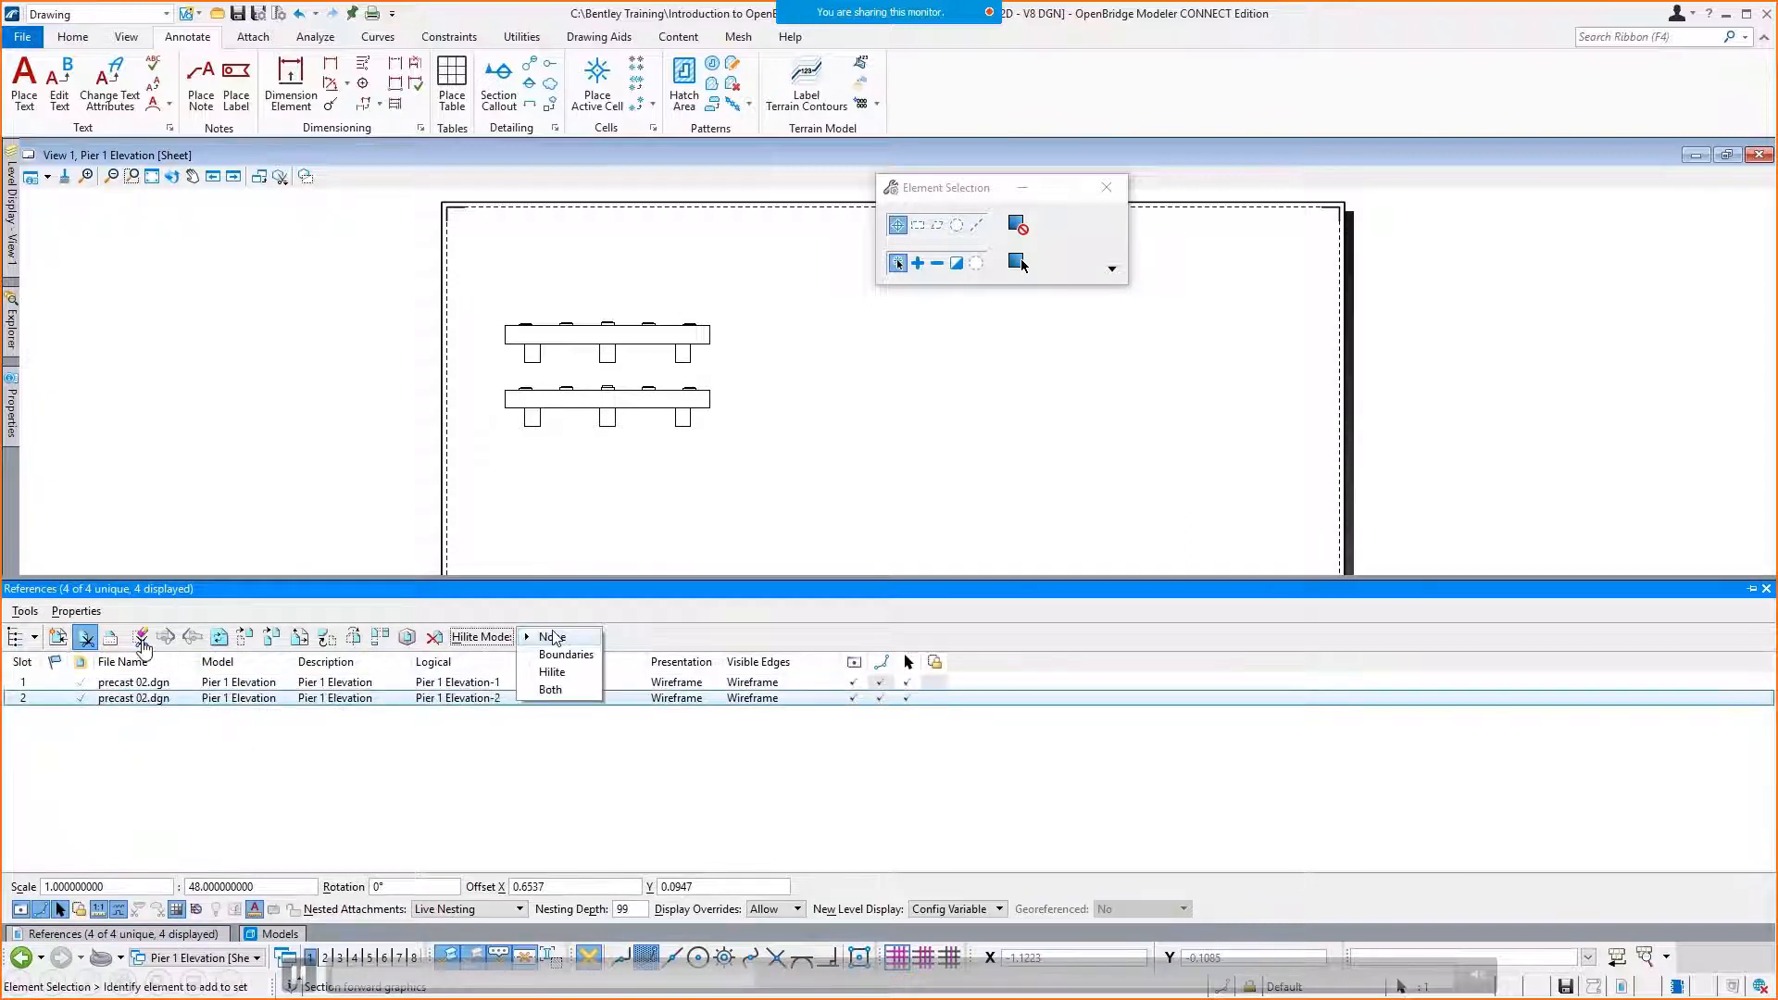
pyautogui.click(559, 677)
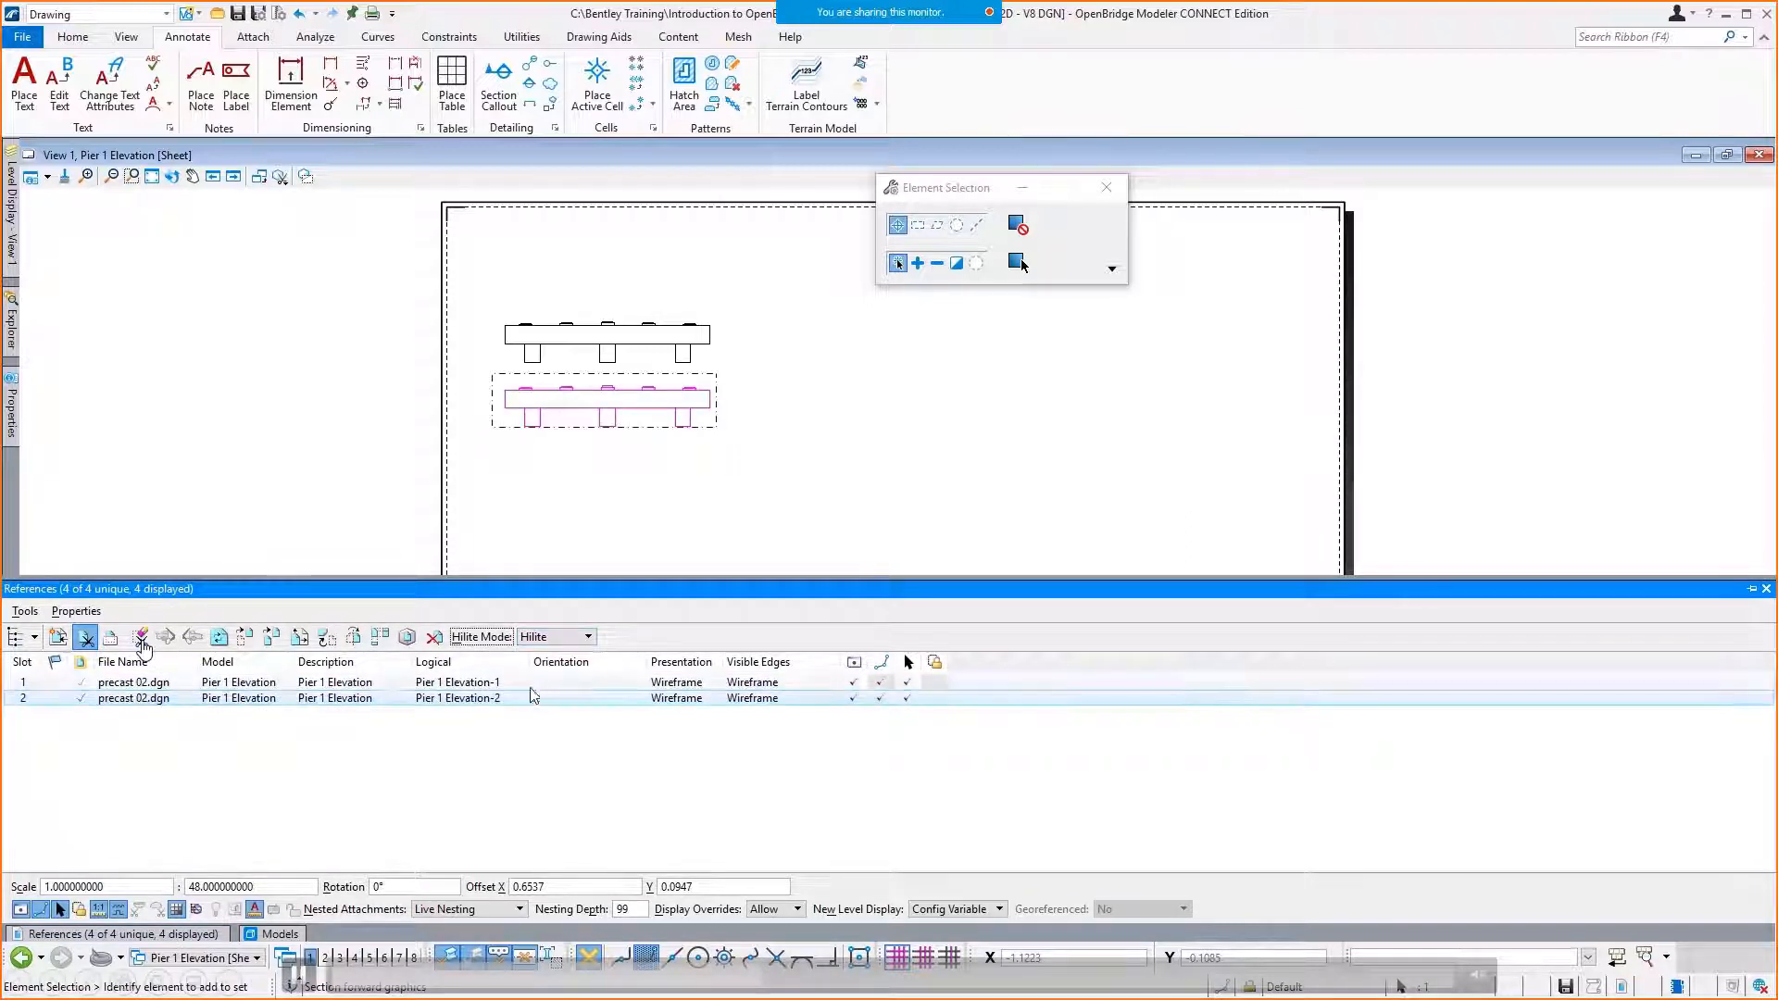
pyautogui.click(141, 639)
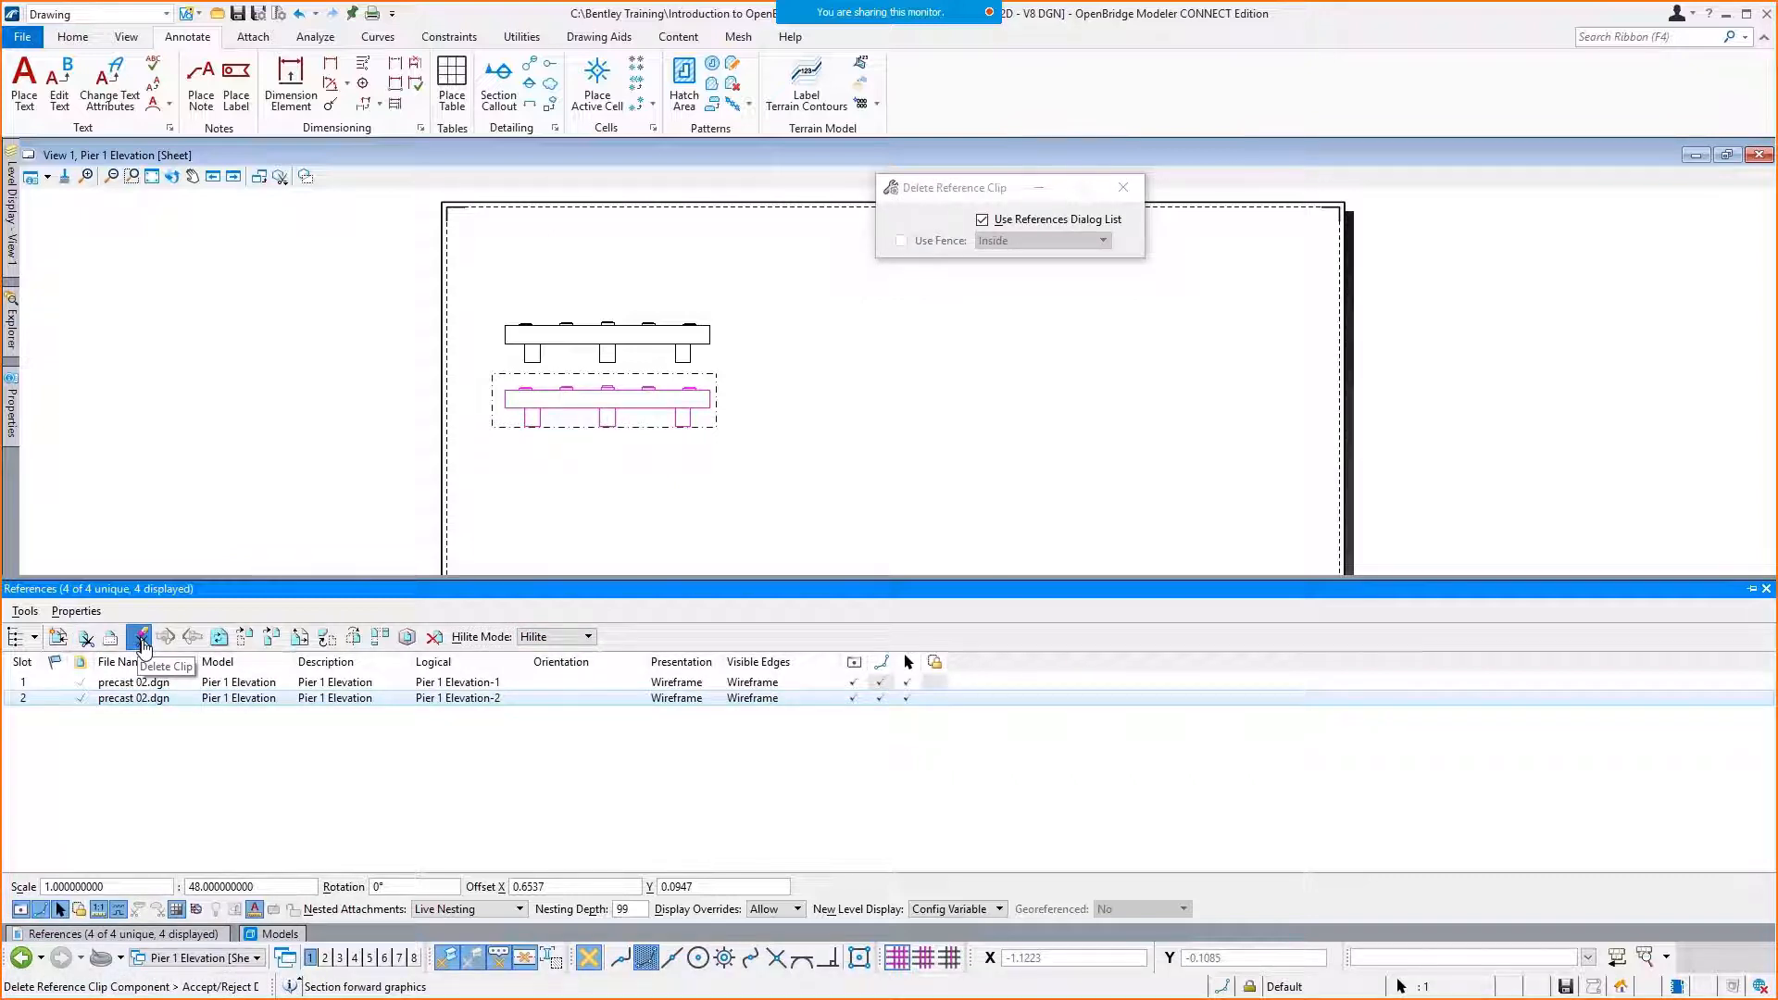
pyautogui.click(537, 507)
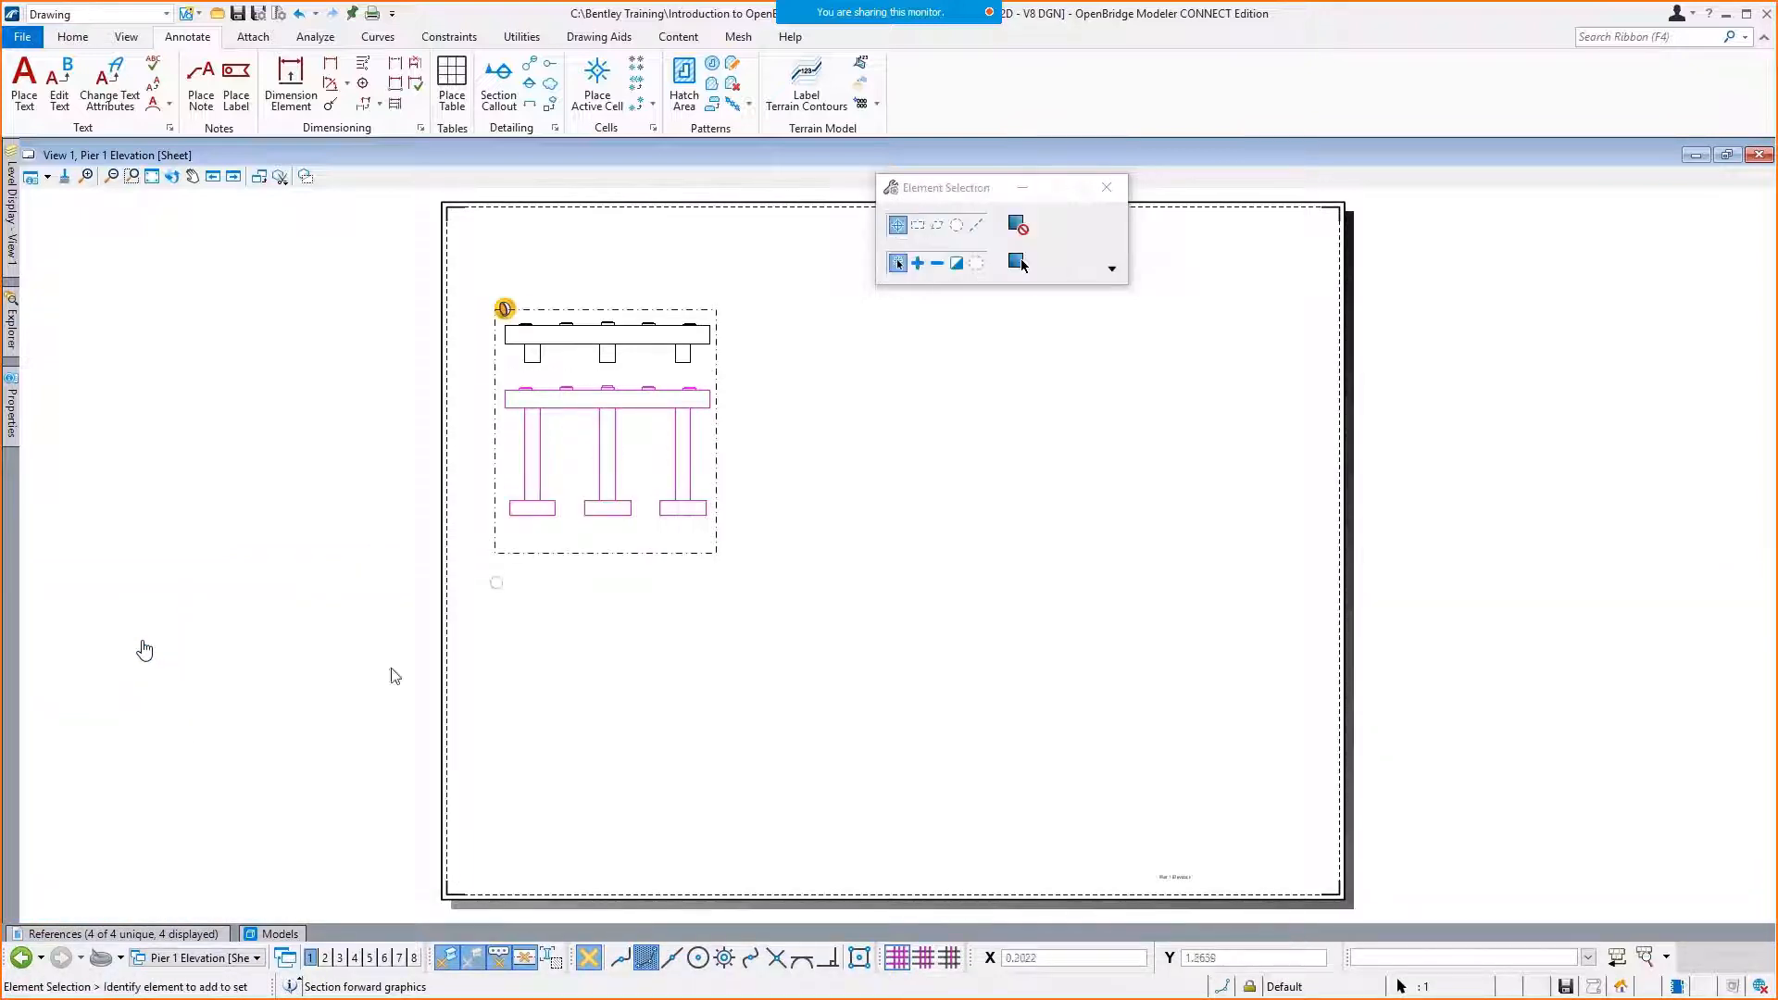
# Place a block fence in Inside mode around the footings and column bases of the copied pier elevation.
pyautogui.rightClick(783, 549)
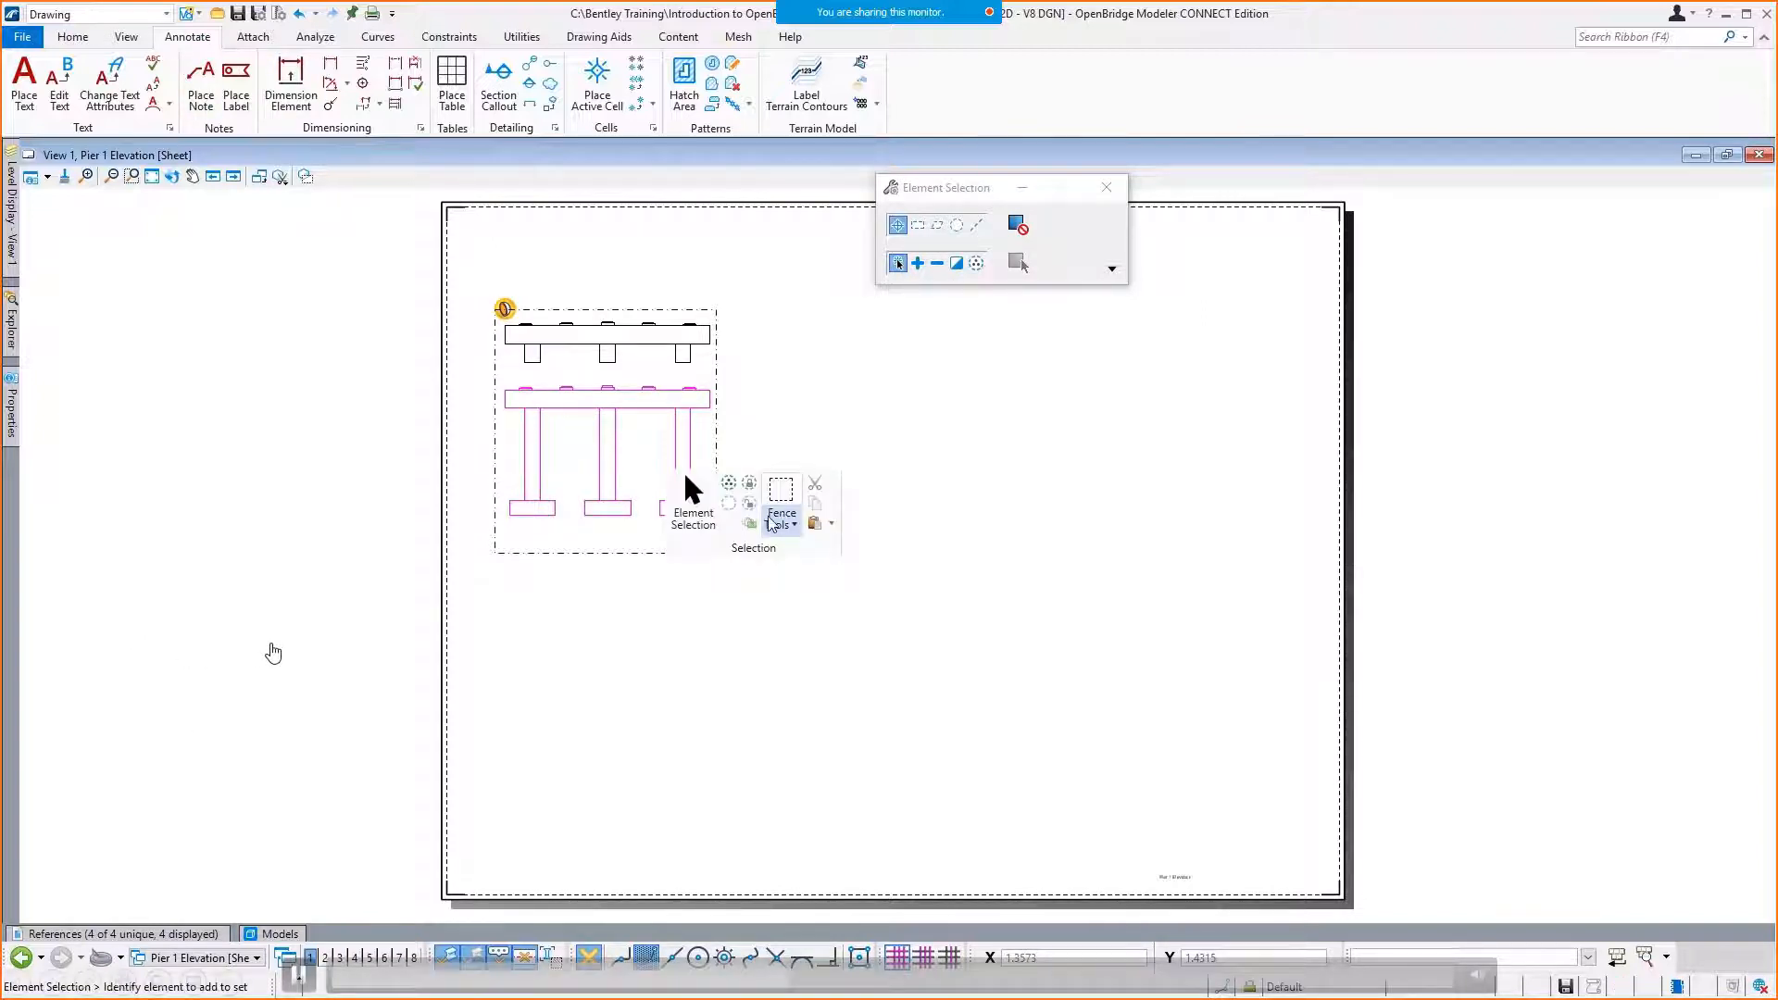
pyautogui.click(780, 495)
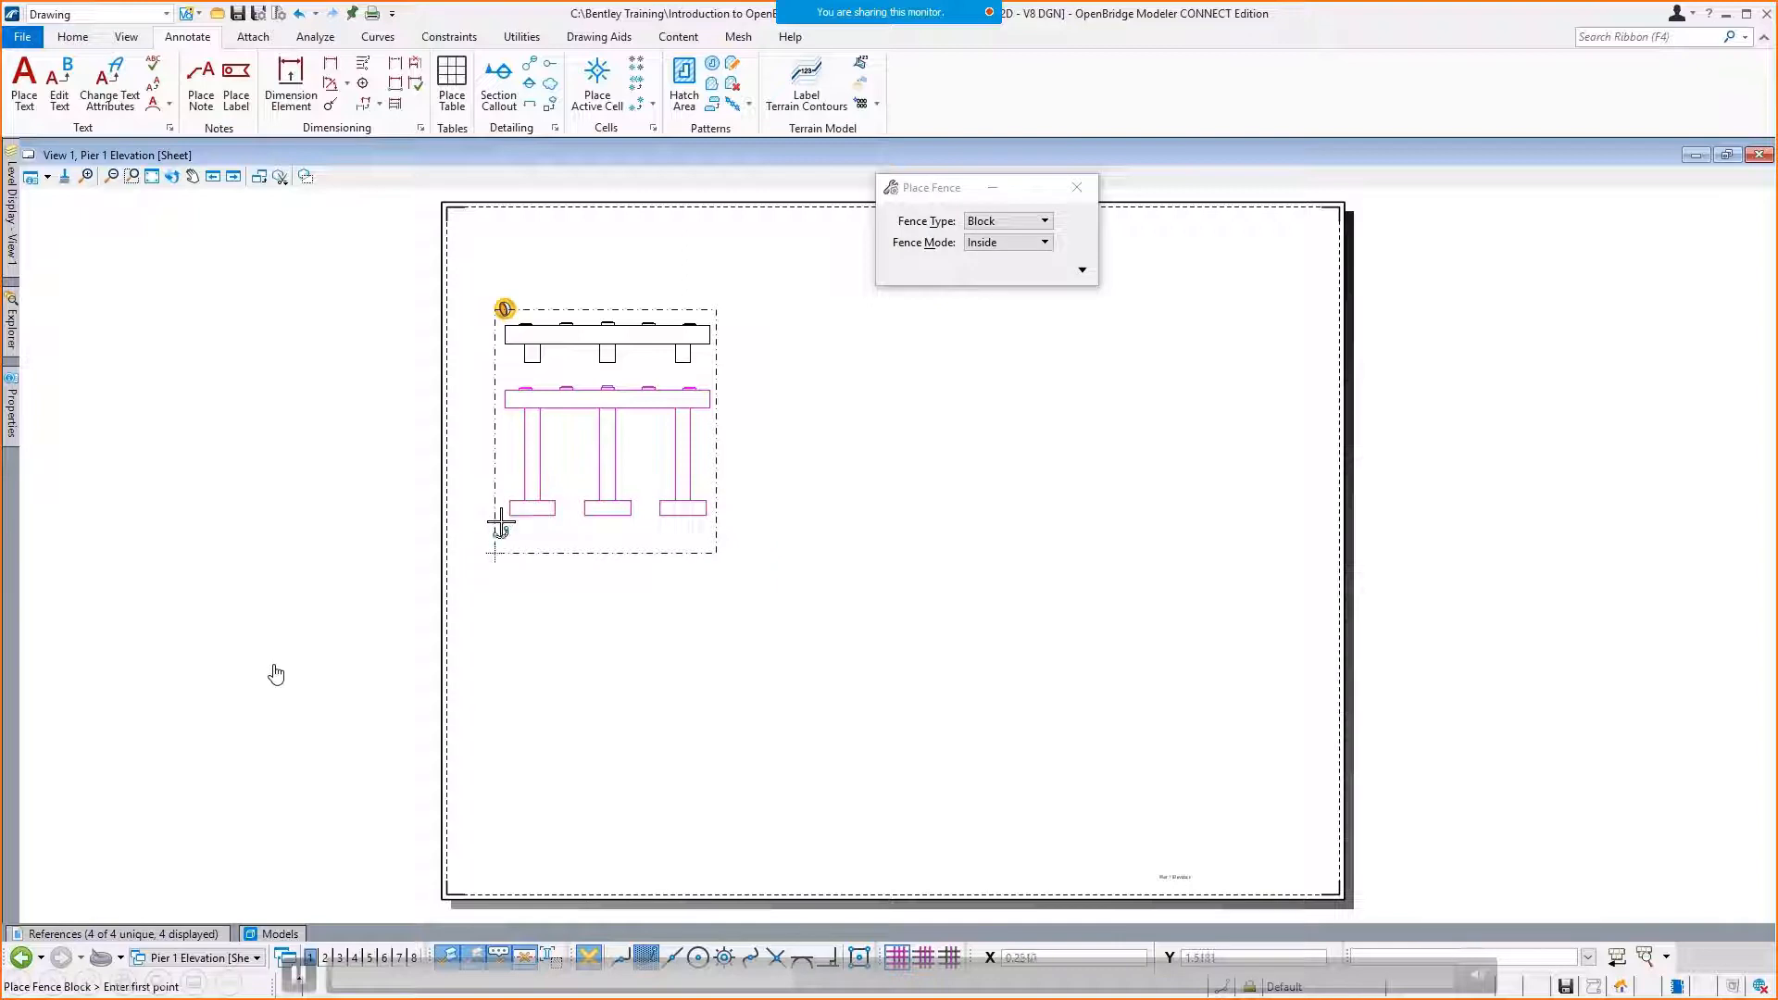
pyautogui.click(508, 516)
pyautogui.rightClick(607, 490)
pyautogui.click(709, 488)
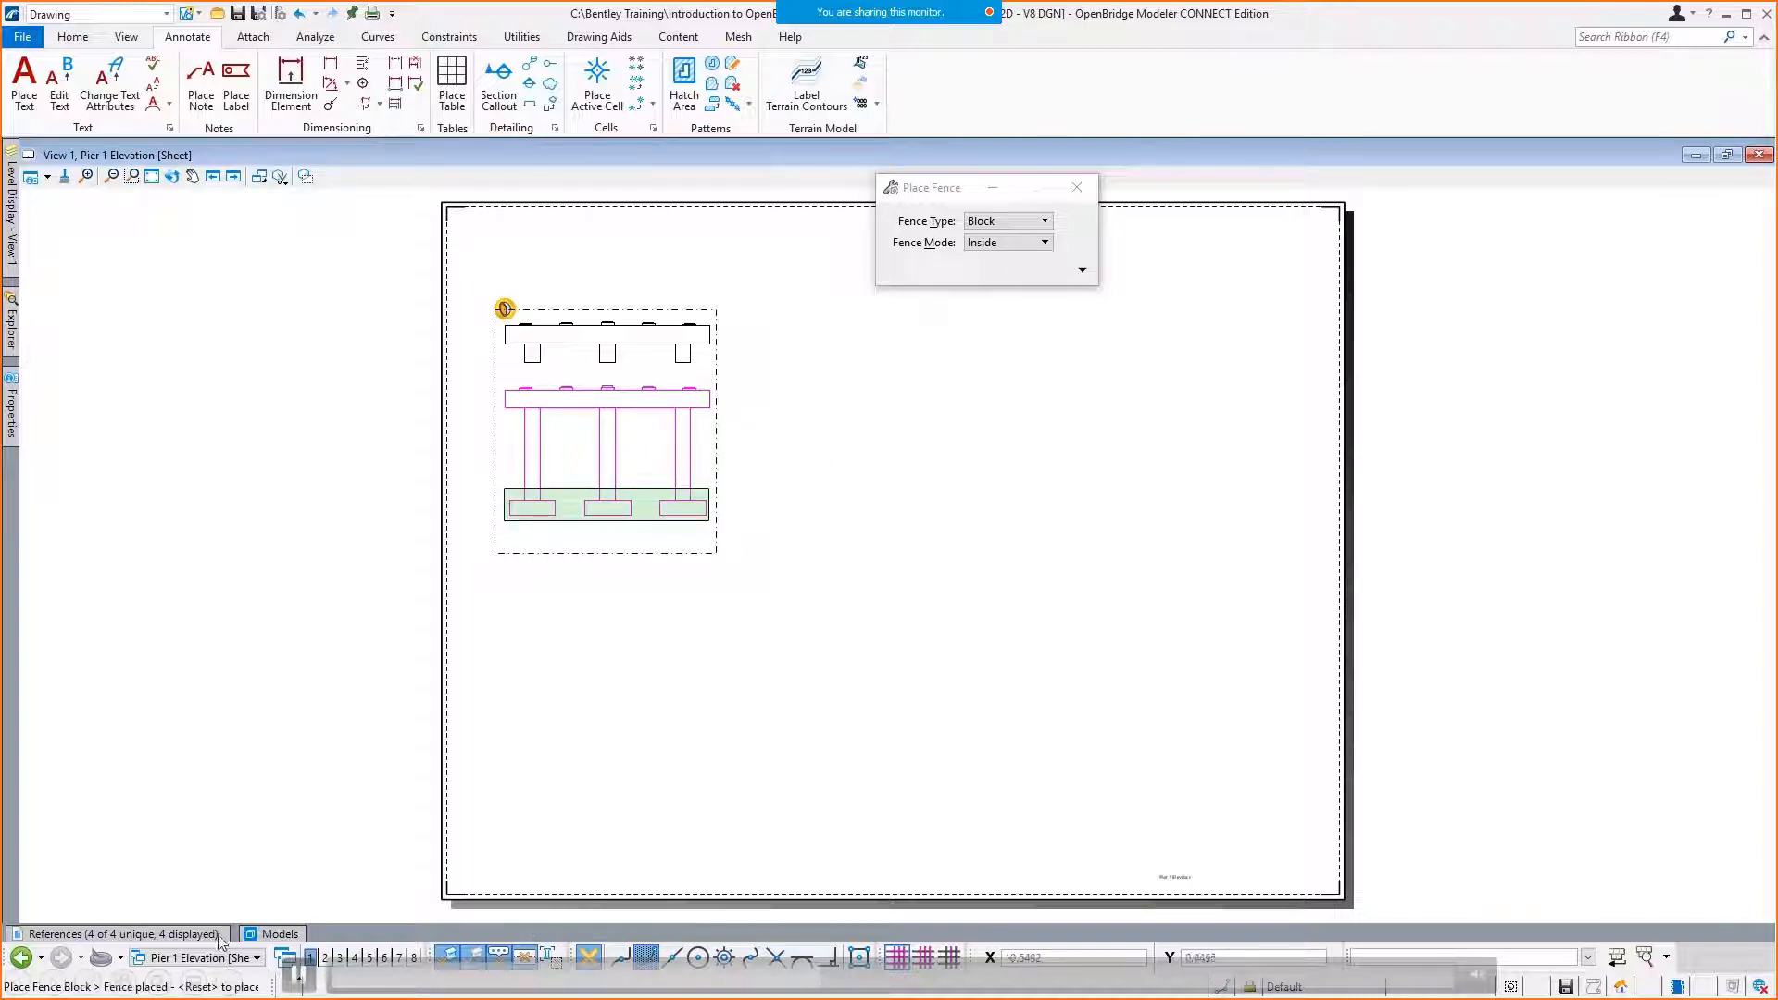
pyautogui.click(850, 978)
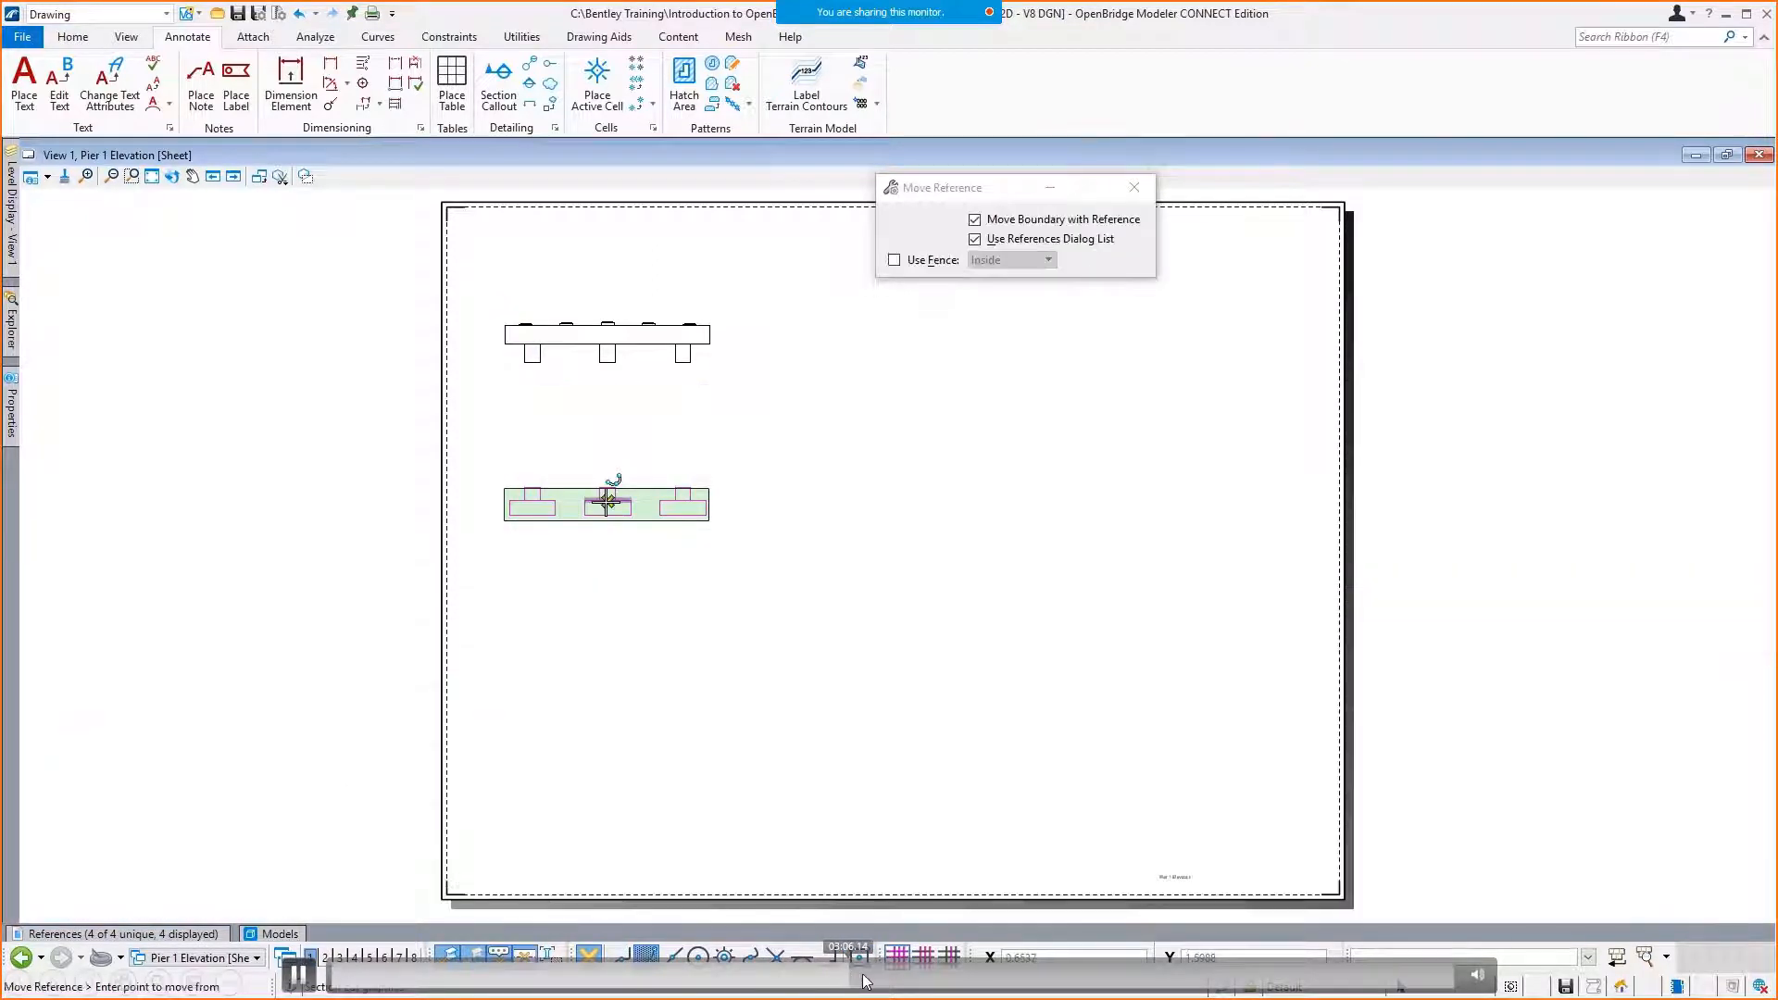
pyautogui.click(869, 977)
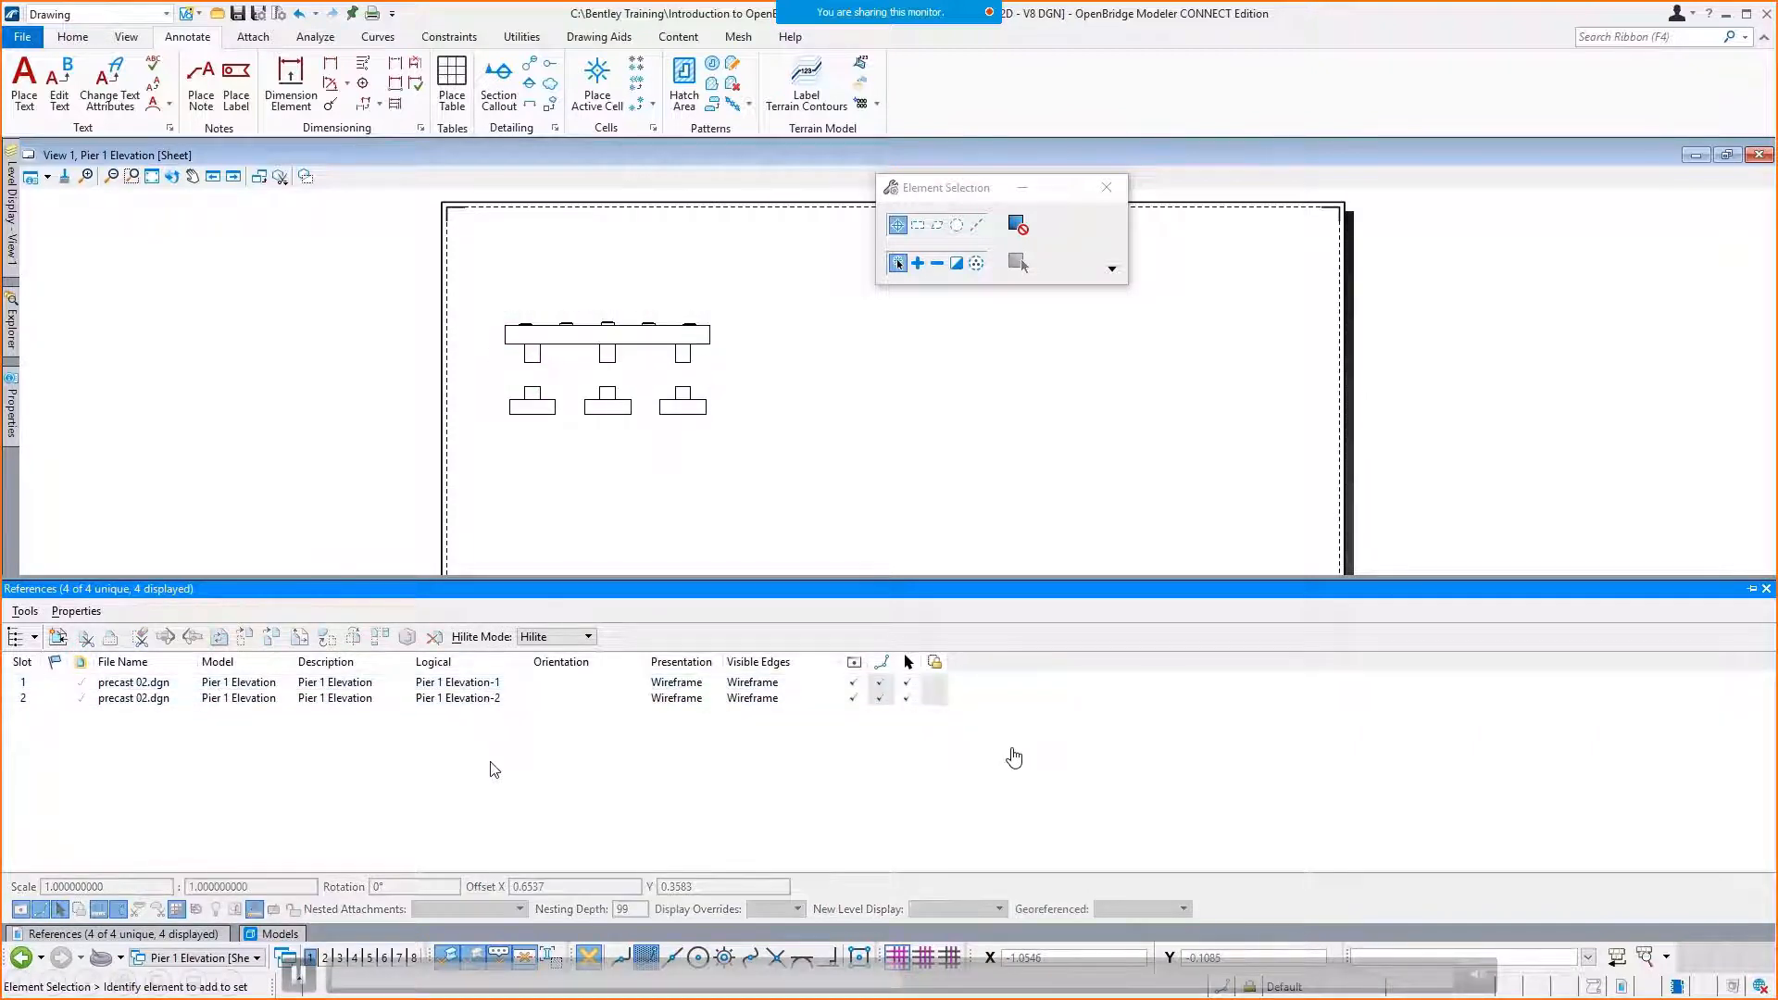
pyautogui.click(928, 980)
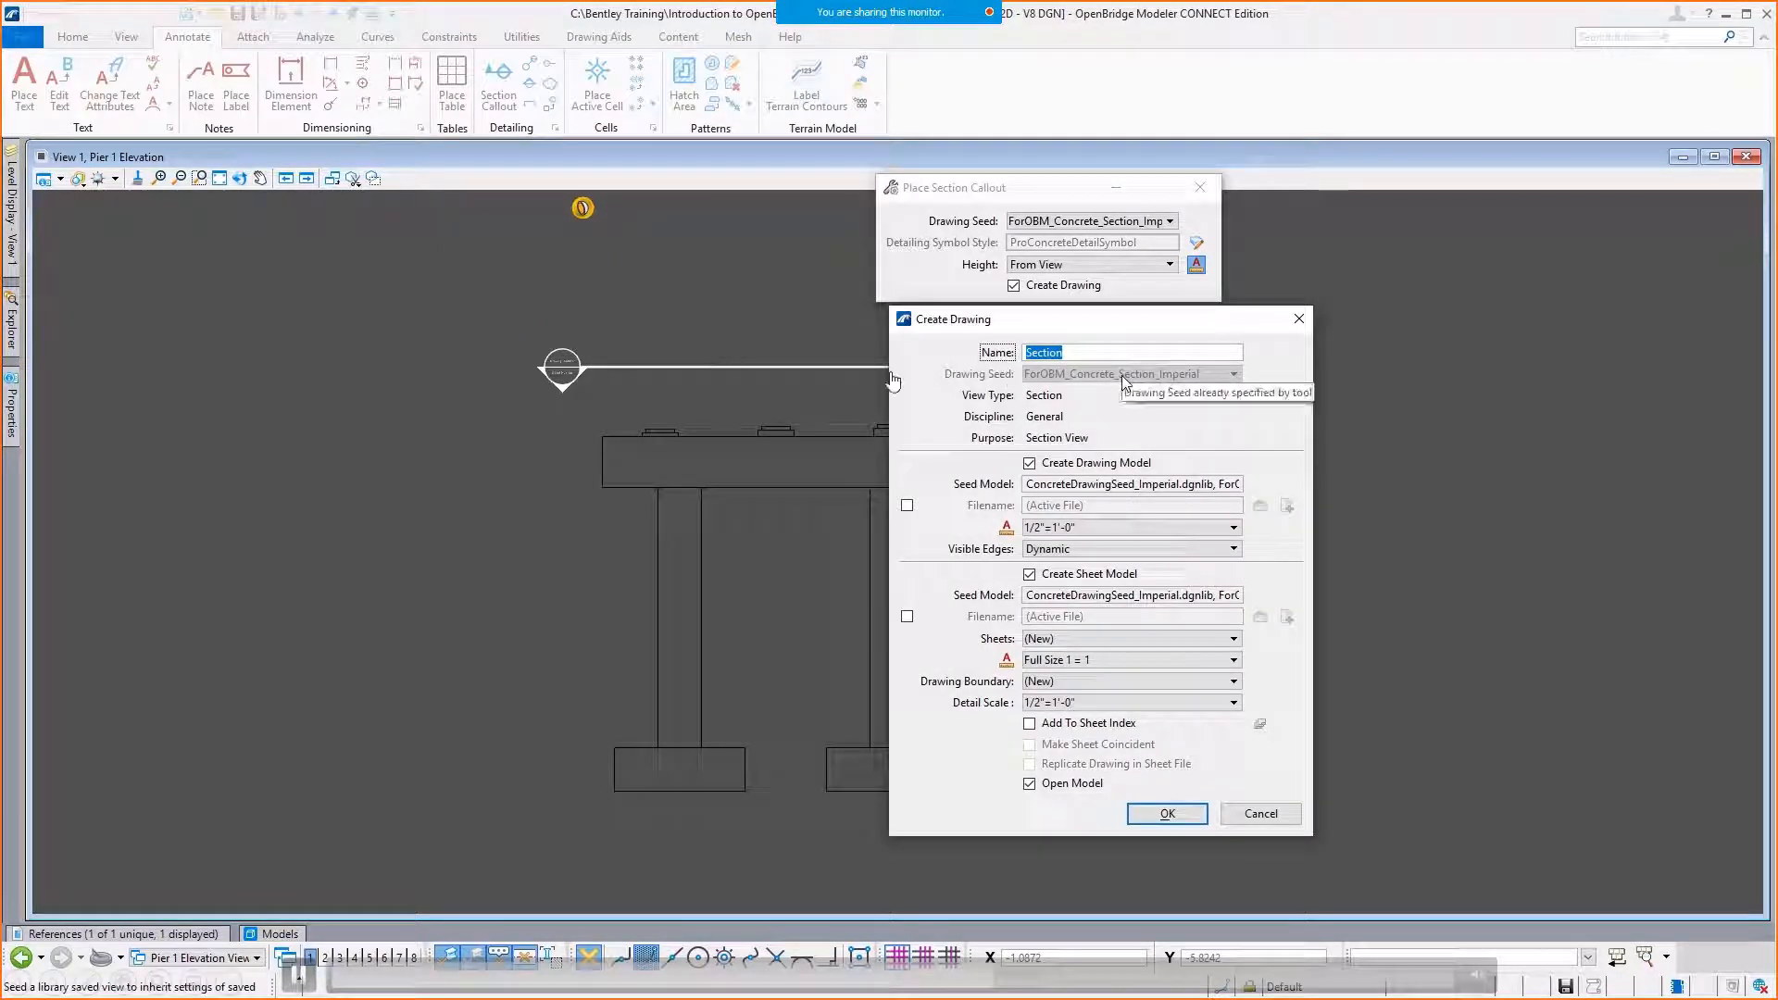
# Name the section drawing above the pier cap Pier Plan View Cap and set its annotation scale to 1/4"=1'-0".
pyautogui.write('Pier Plan View')
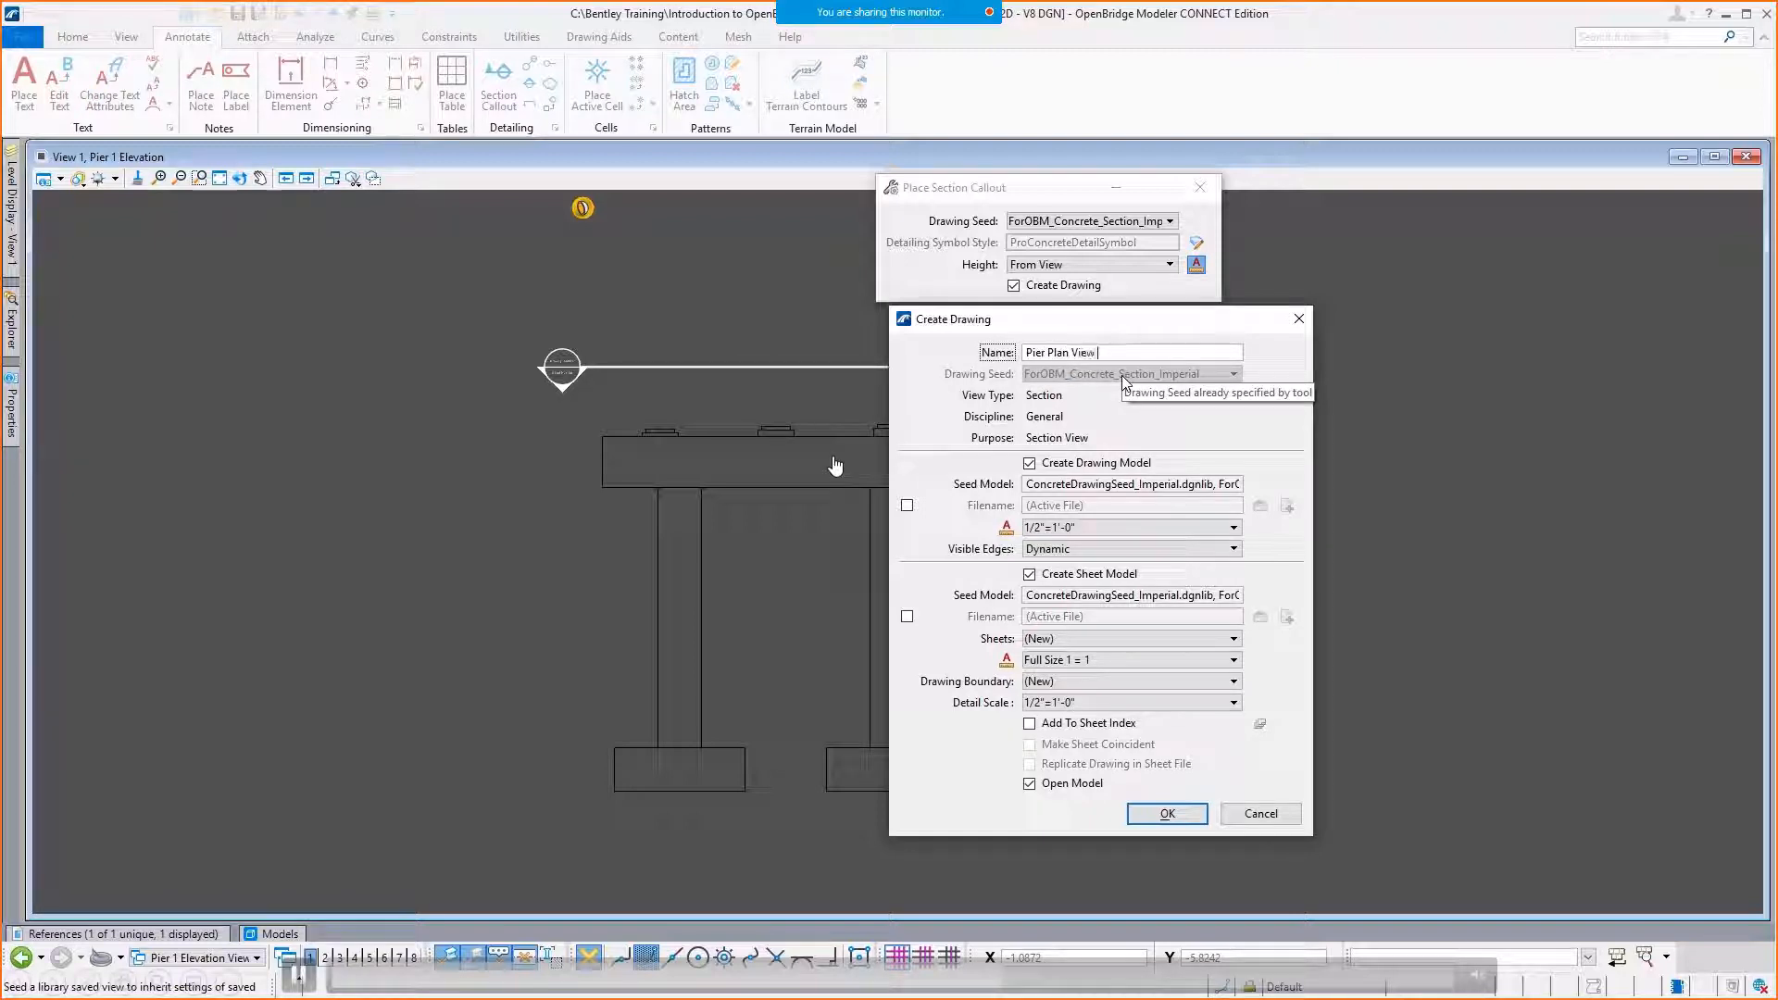
pyautogui.write(' V')
pyautogui.press('BackSpace')
pyautogui.write('Cap')
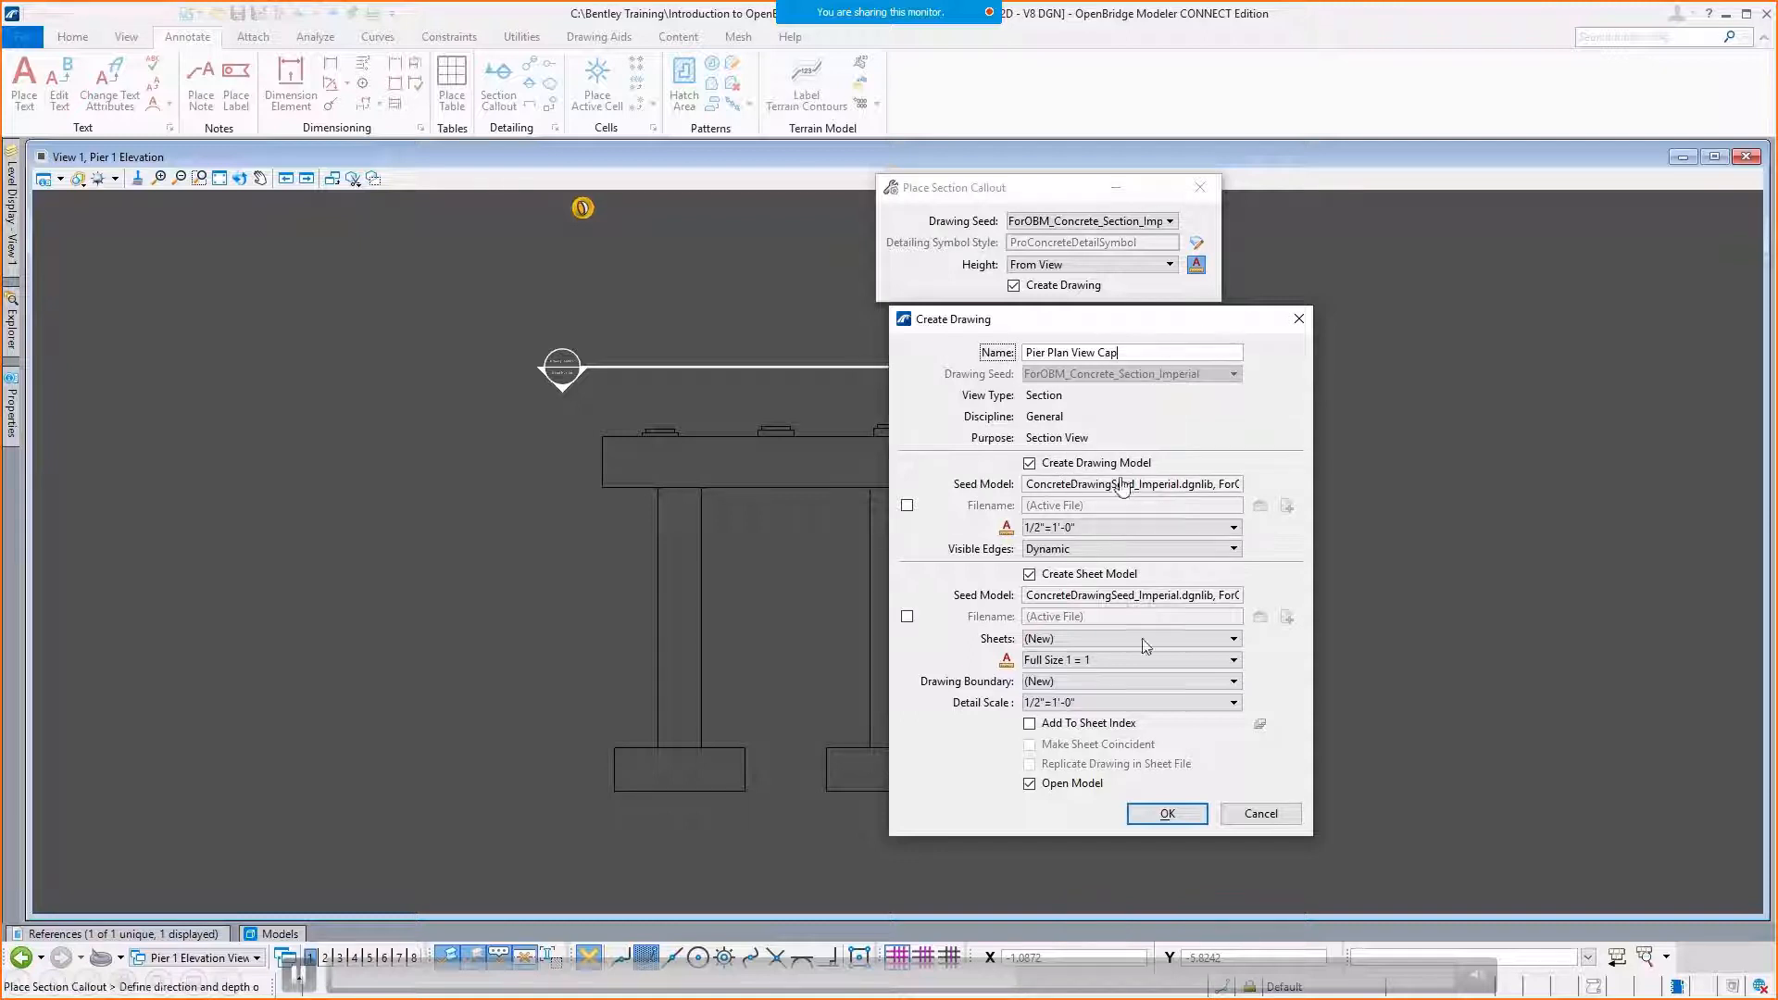
pyautogui.click(1102, 576)
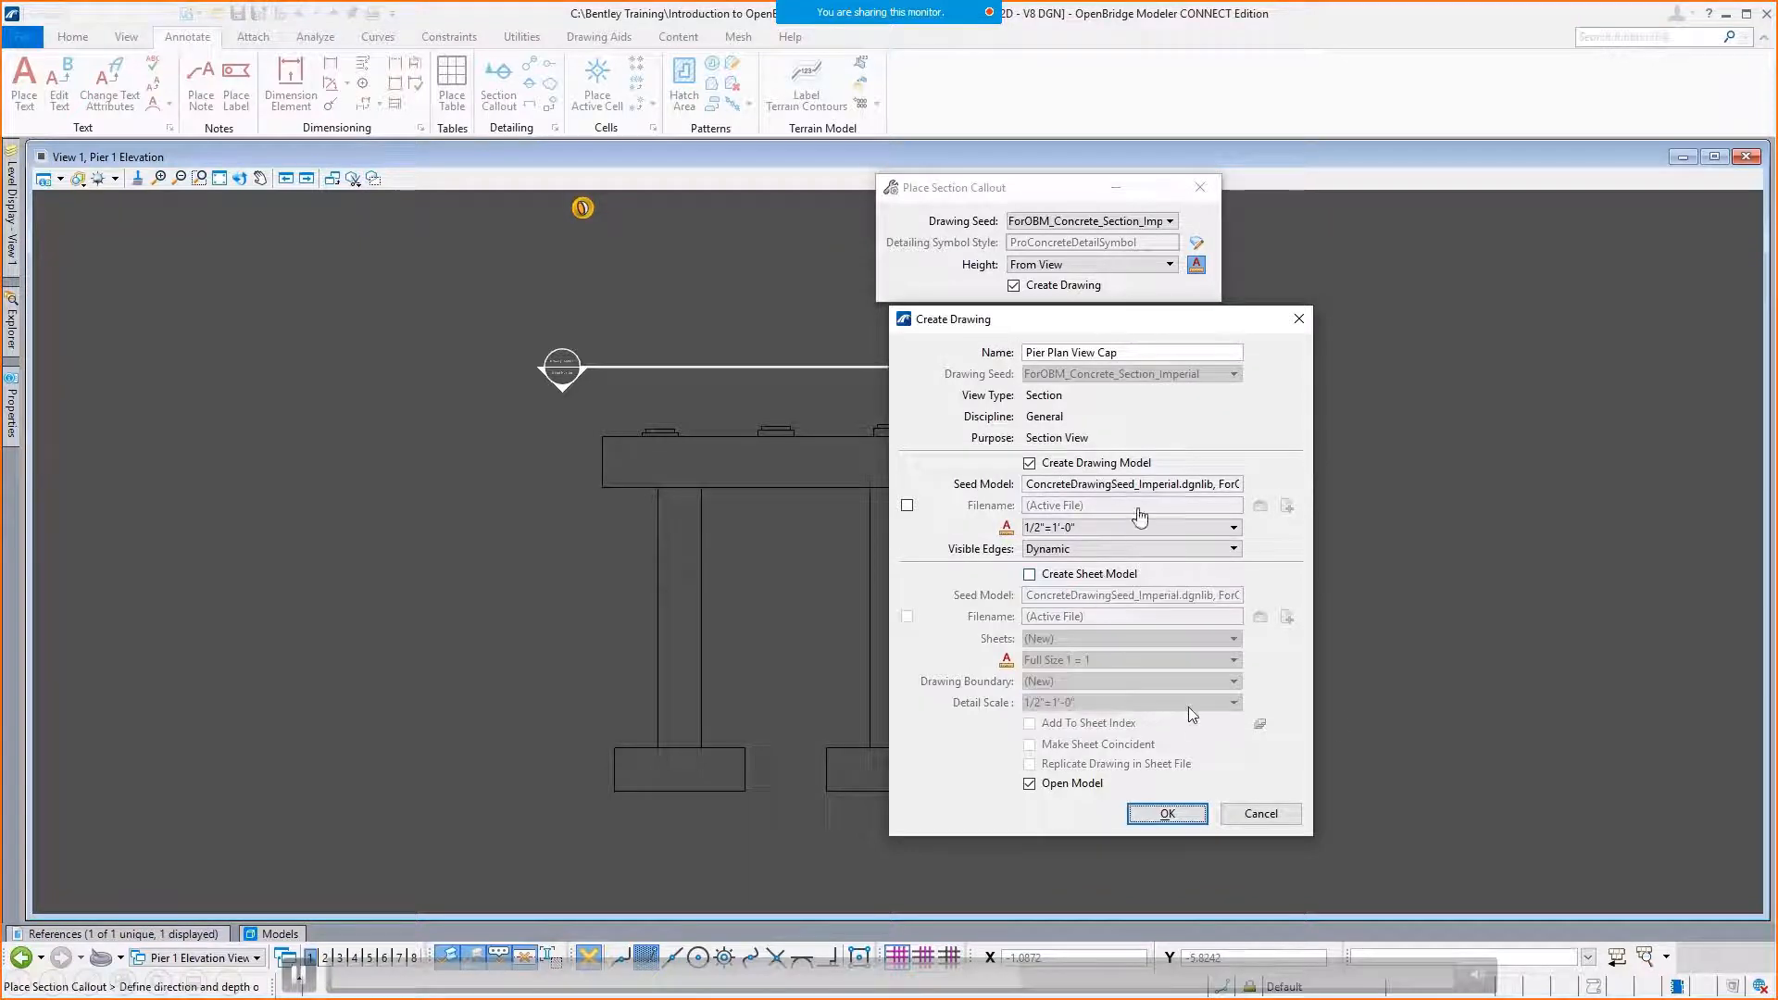
pyautogui.click(1120, 534)
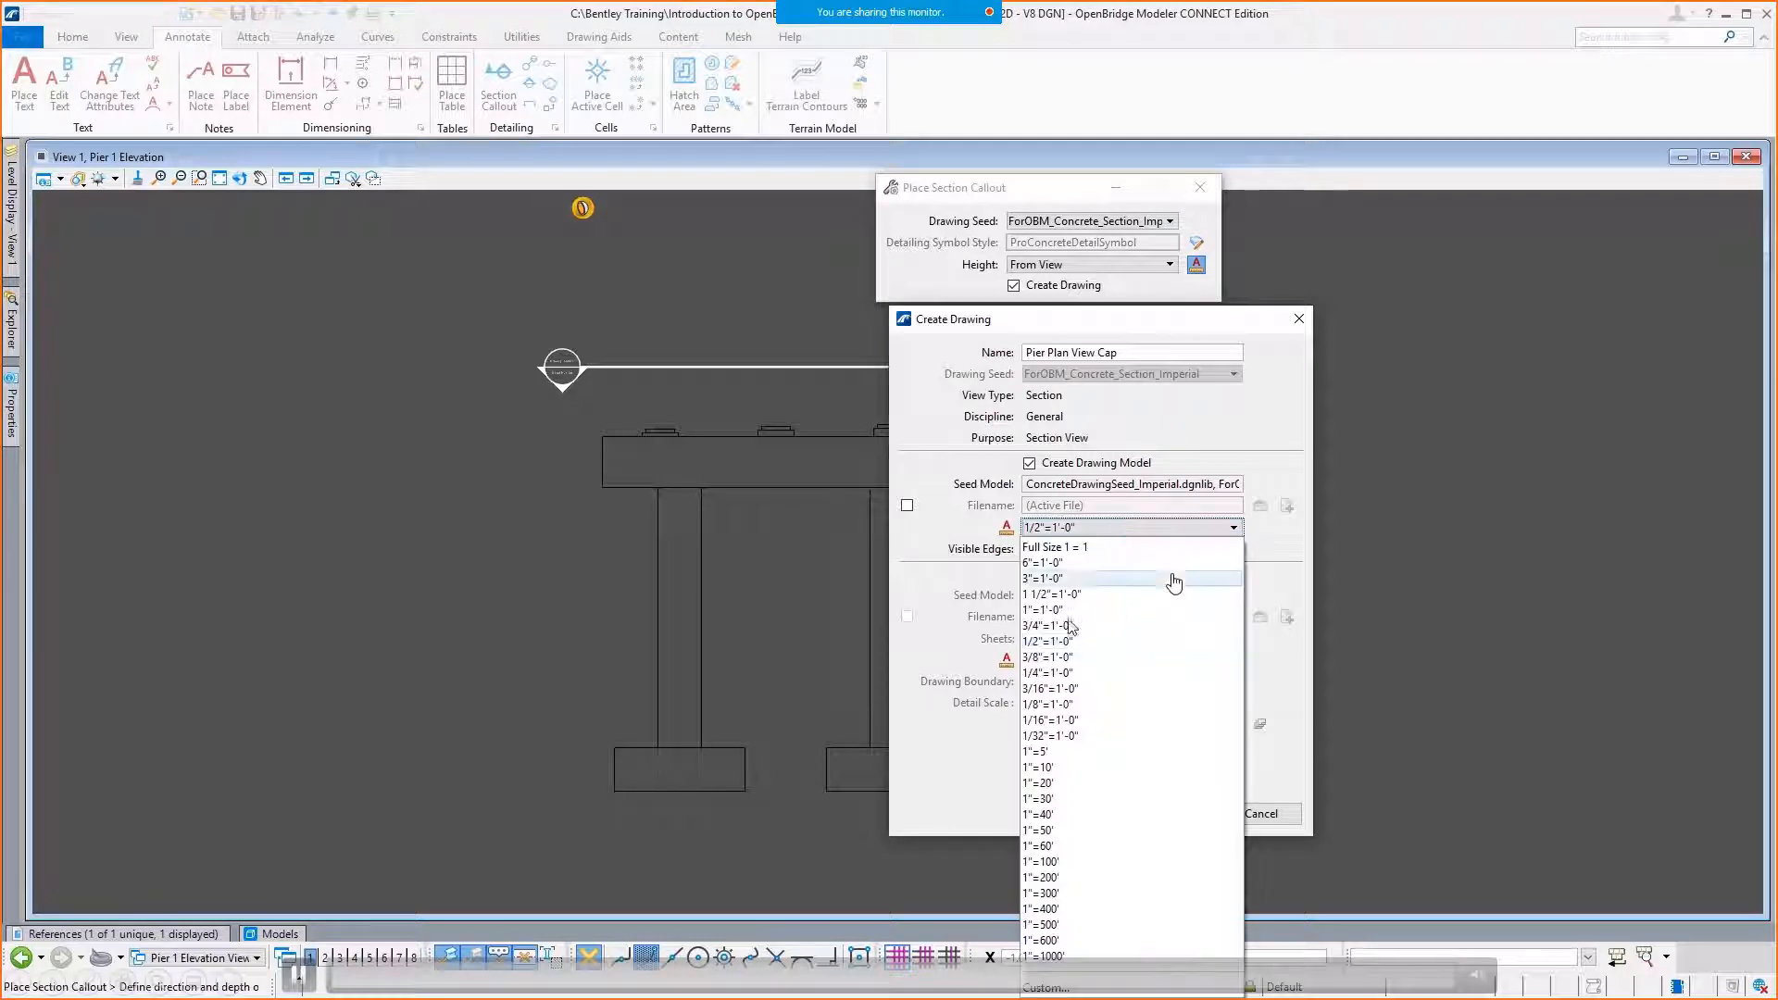
pyautogui.click(1044, 674)
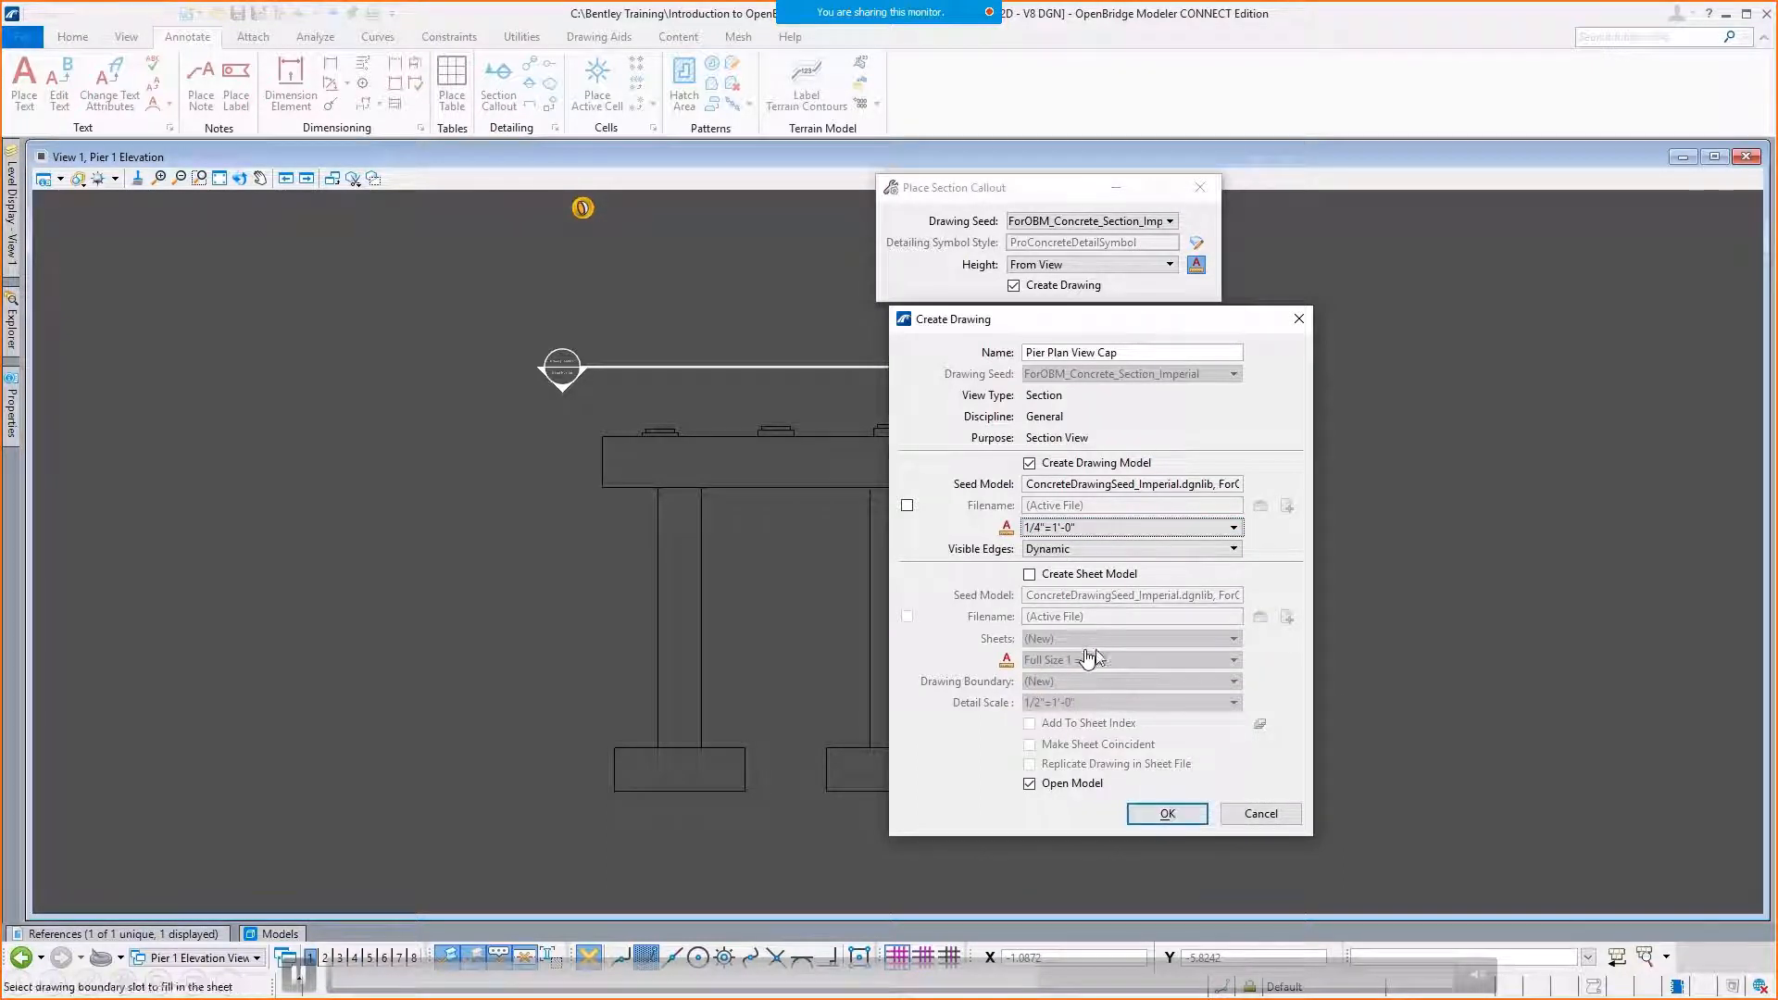
# Create the drawing on the existing Pier 1 Elevation sheet with a new drawing boundary and a detail scale of 1/4"=1'-0".
pyautogui.click(1082, 575)
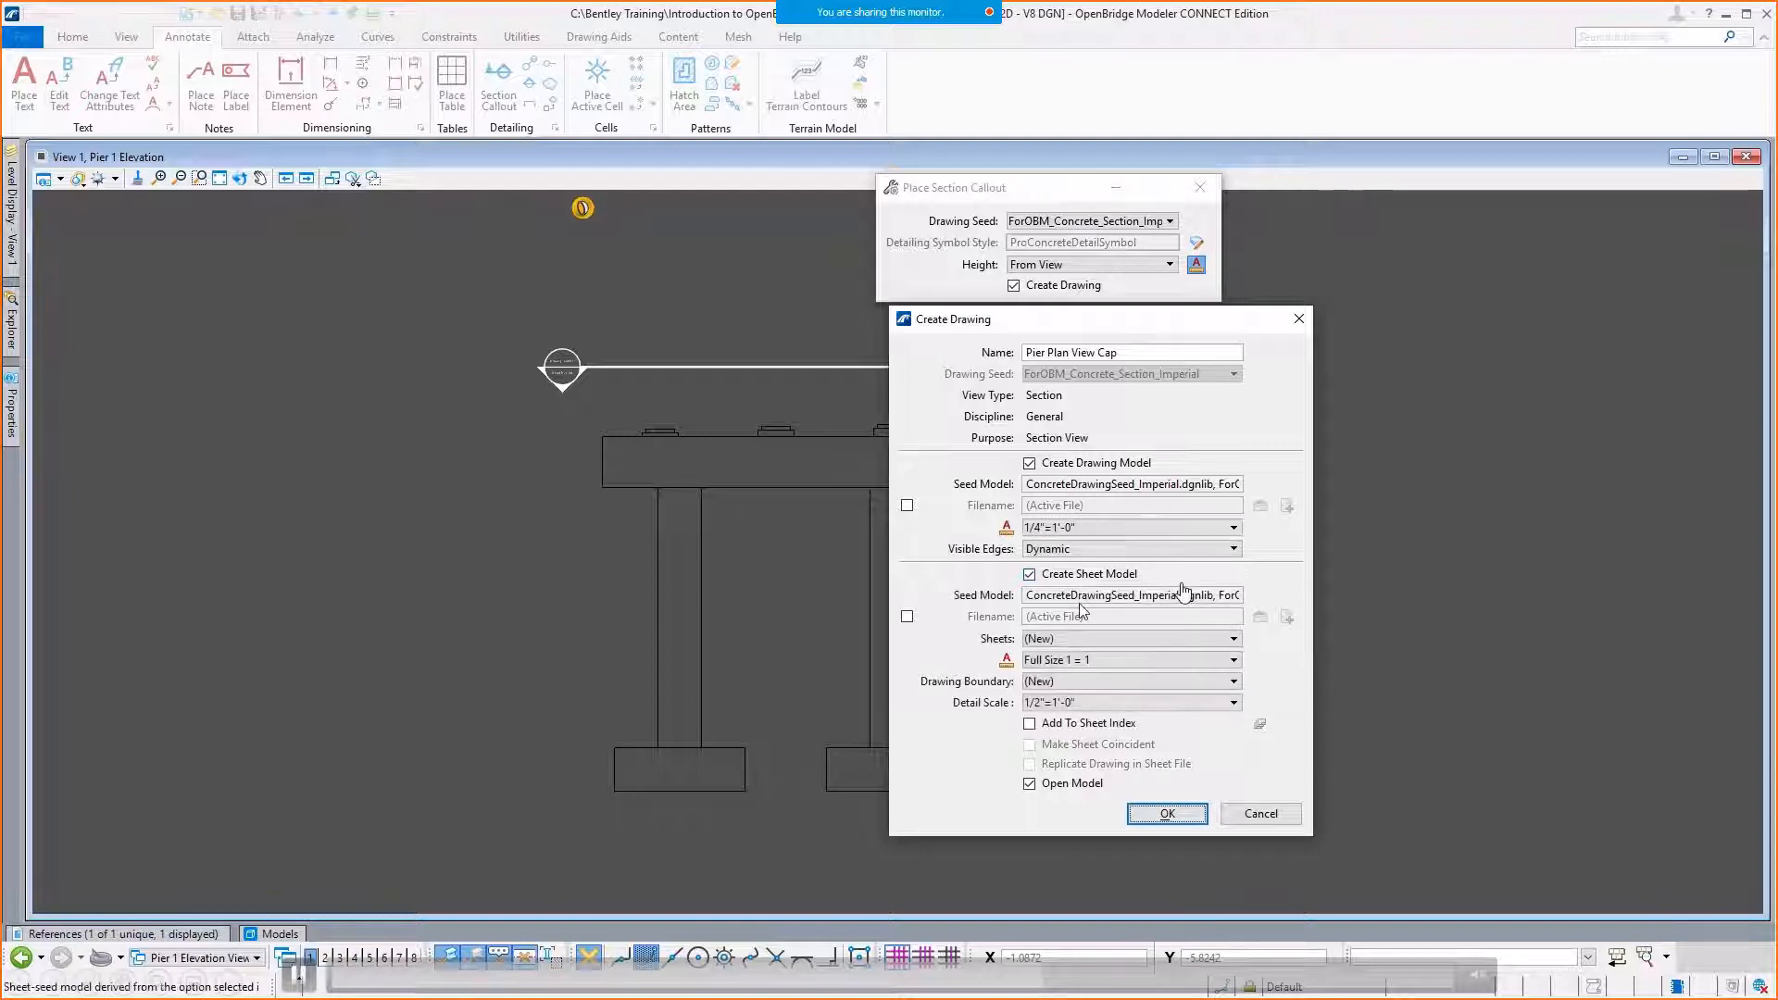
pyautogui.click(1075, 641)
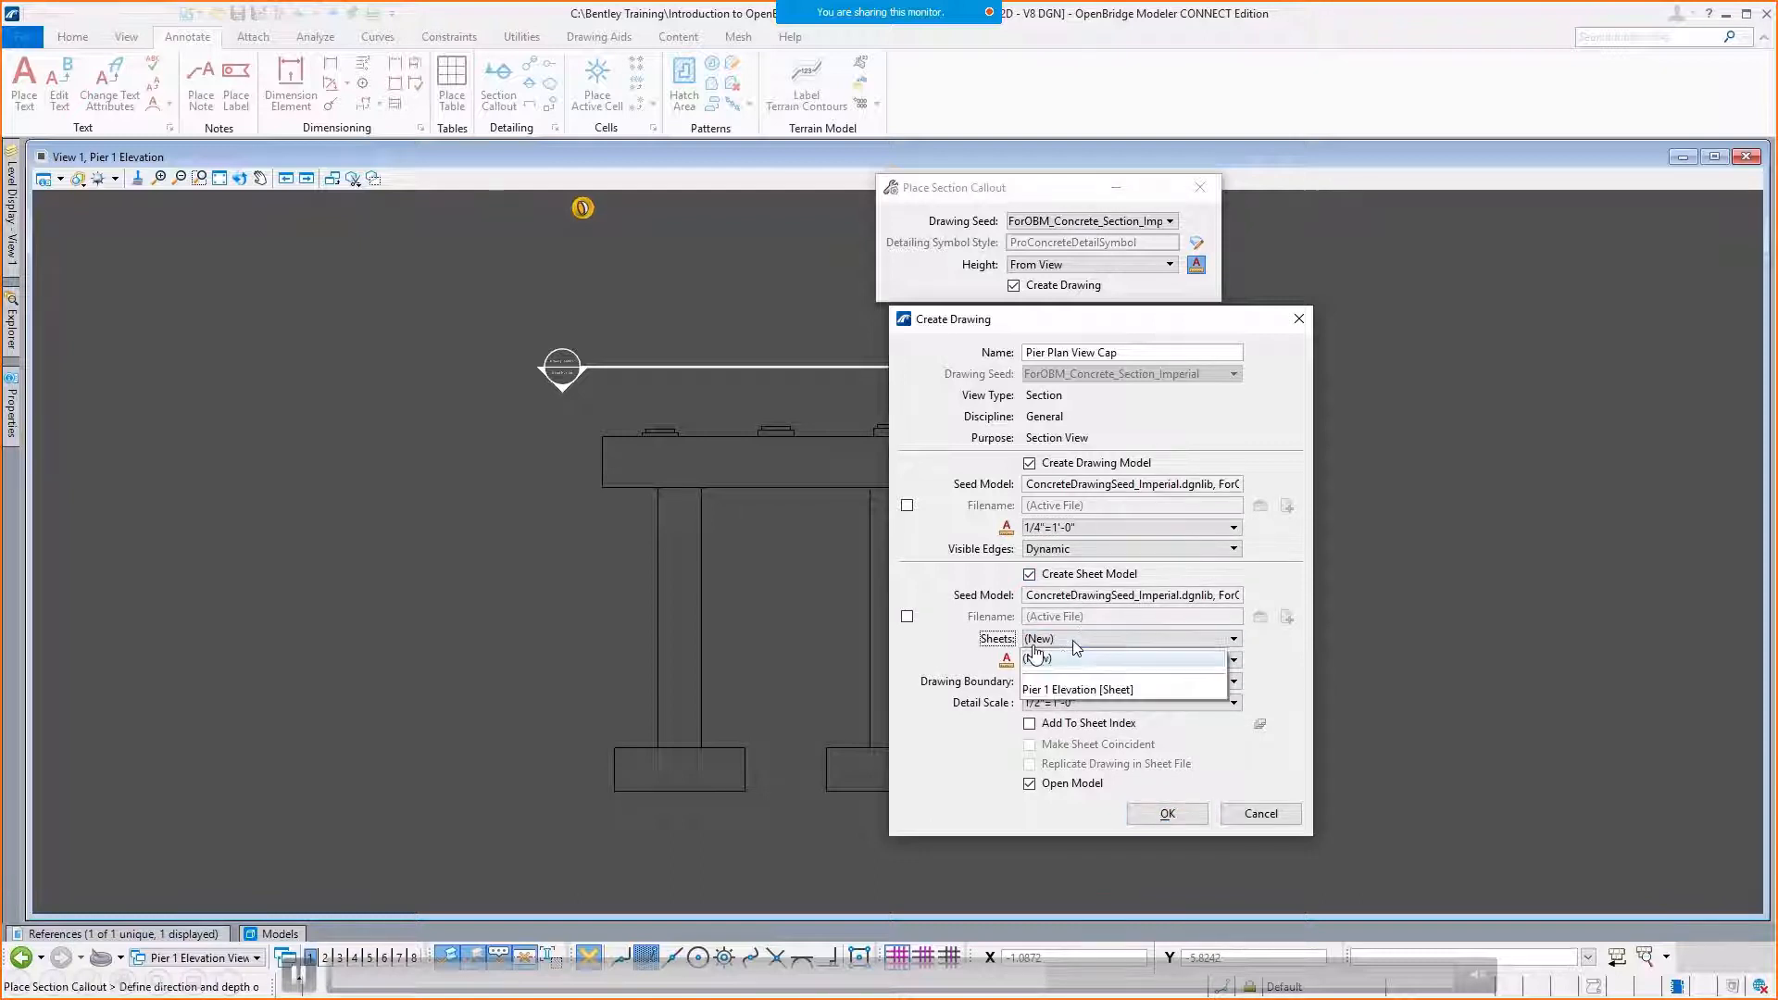
pyautogui.click(1077, 689)
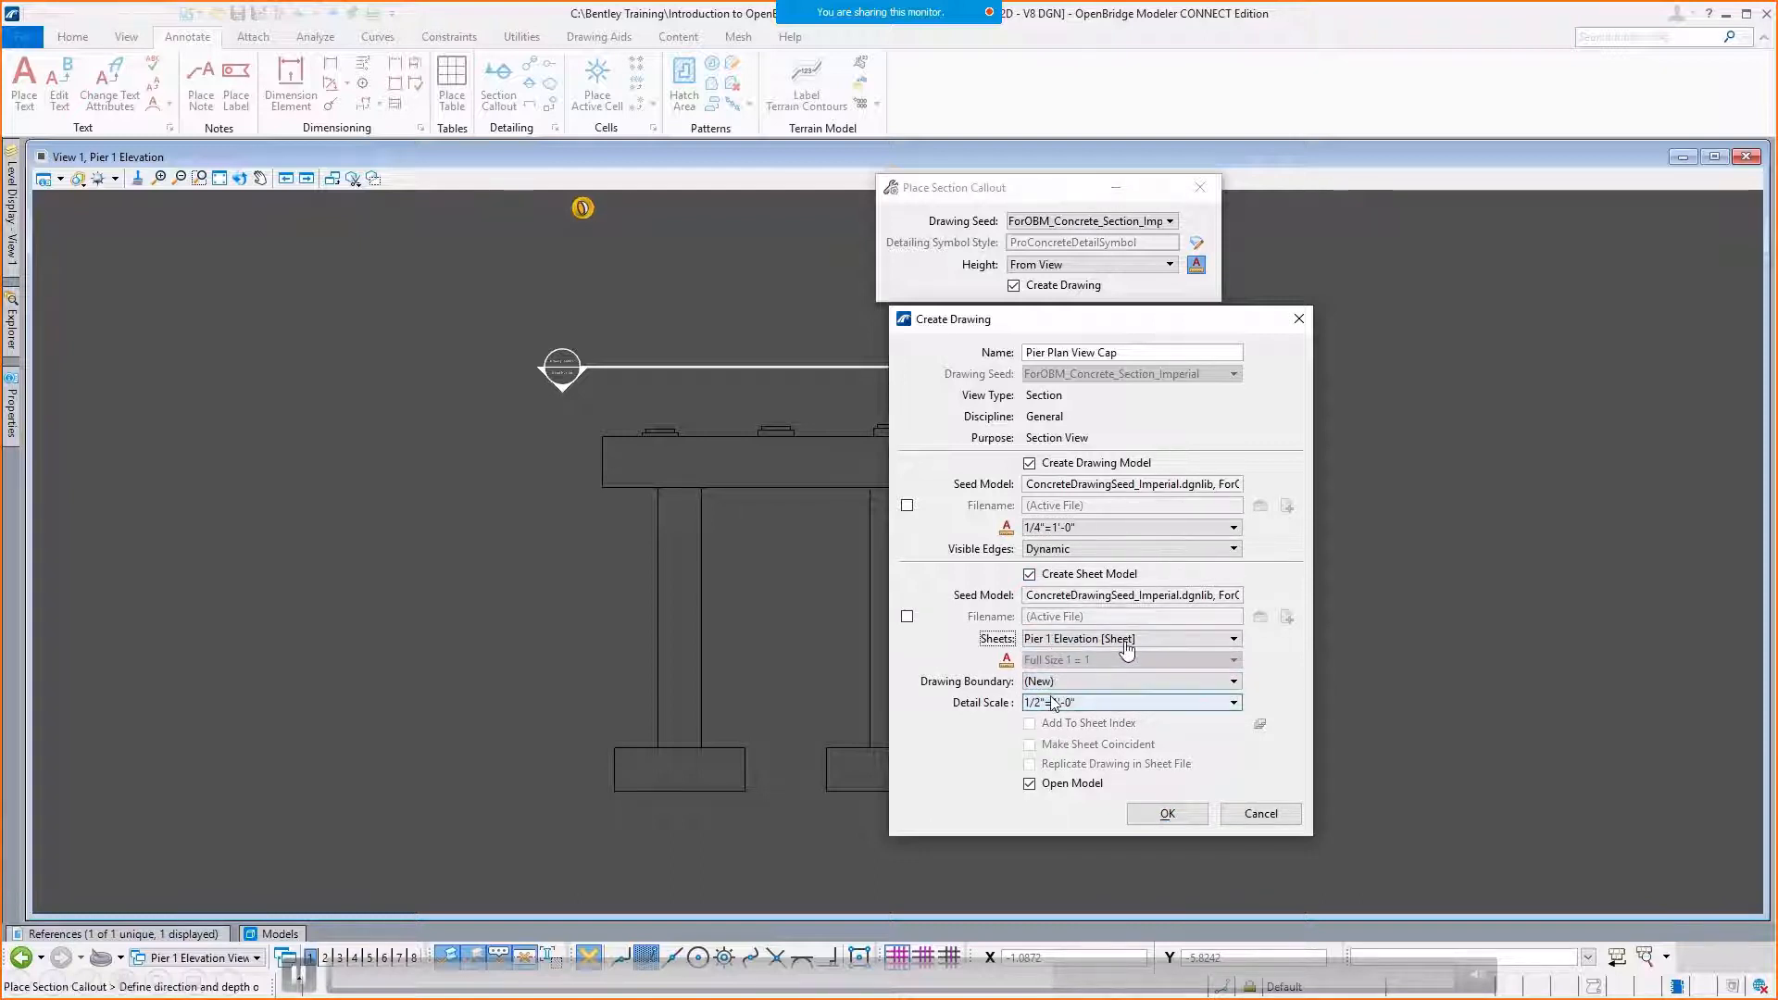
pyautogui.click(1065, 701)
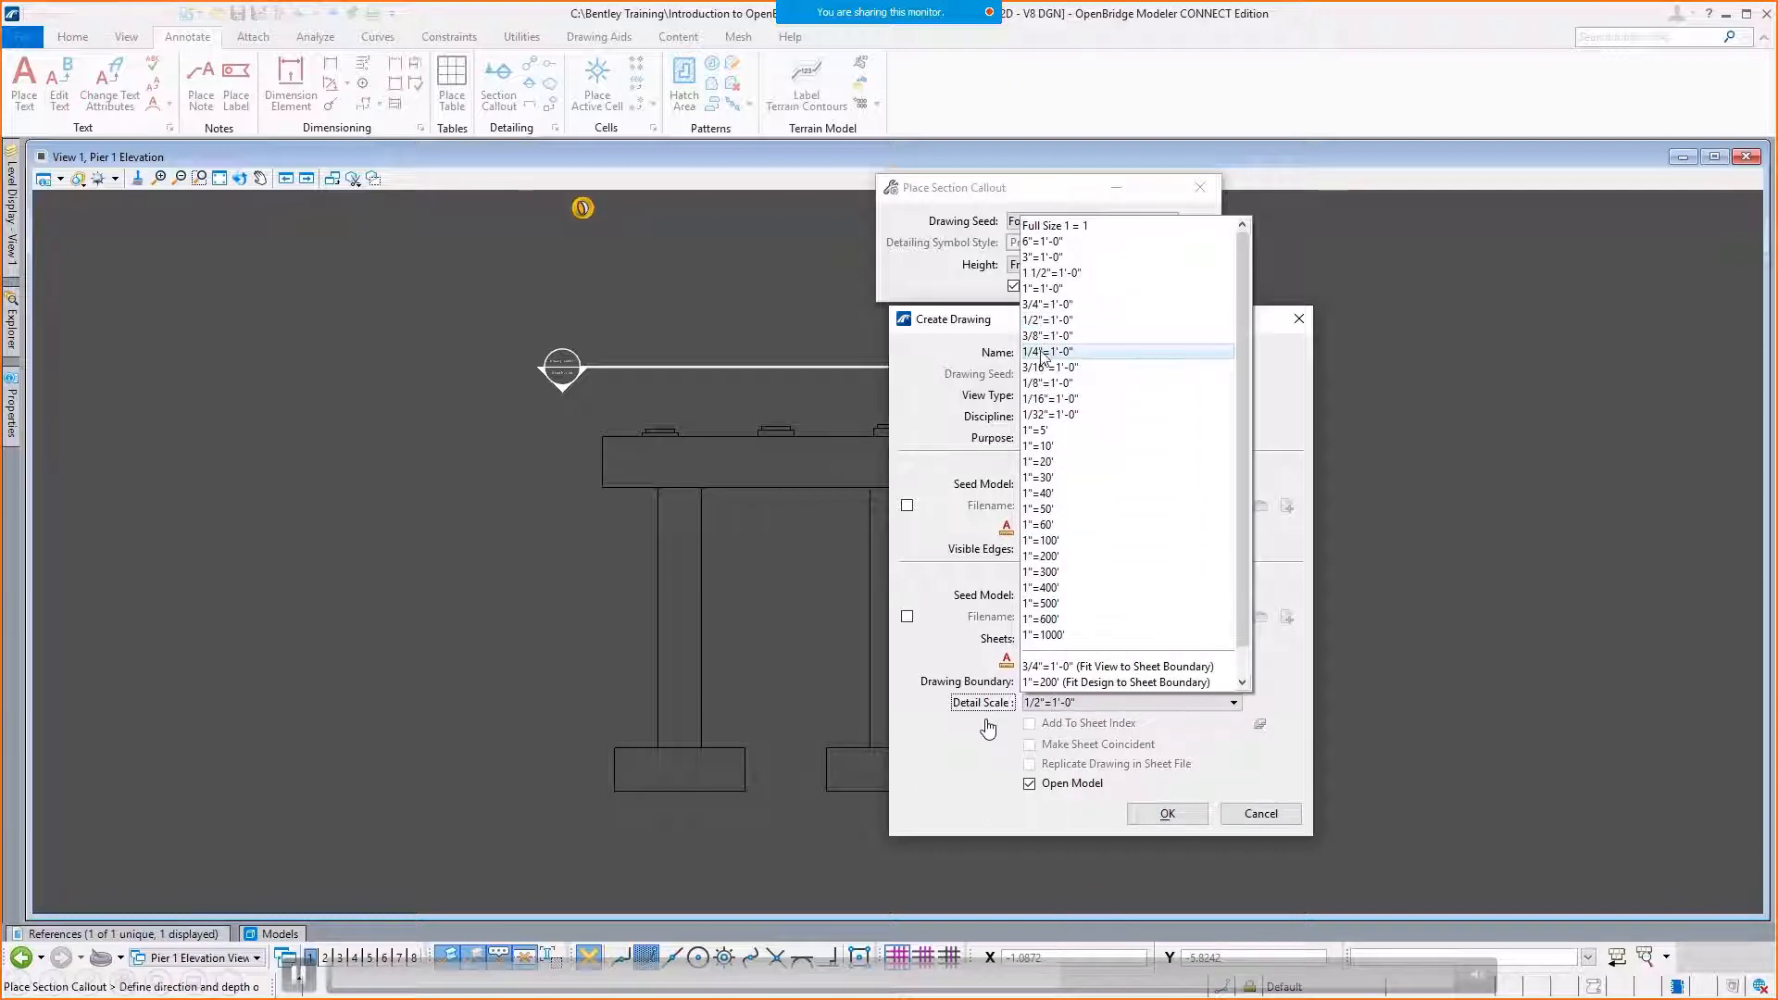
pyautogui.click(1042, 354)
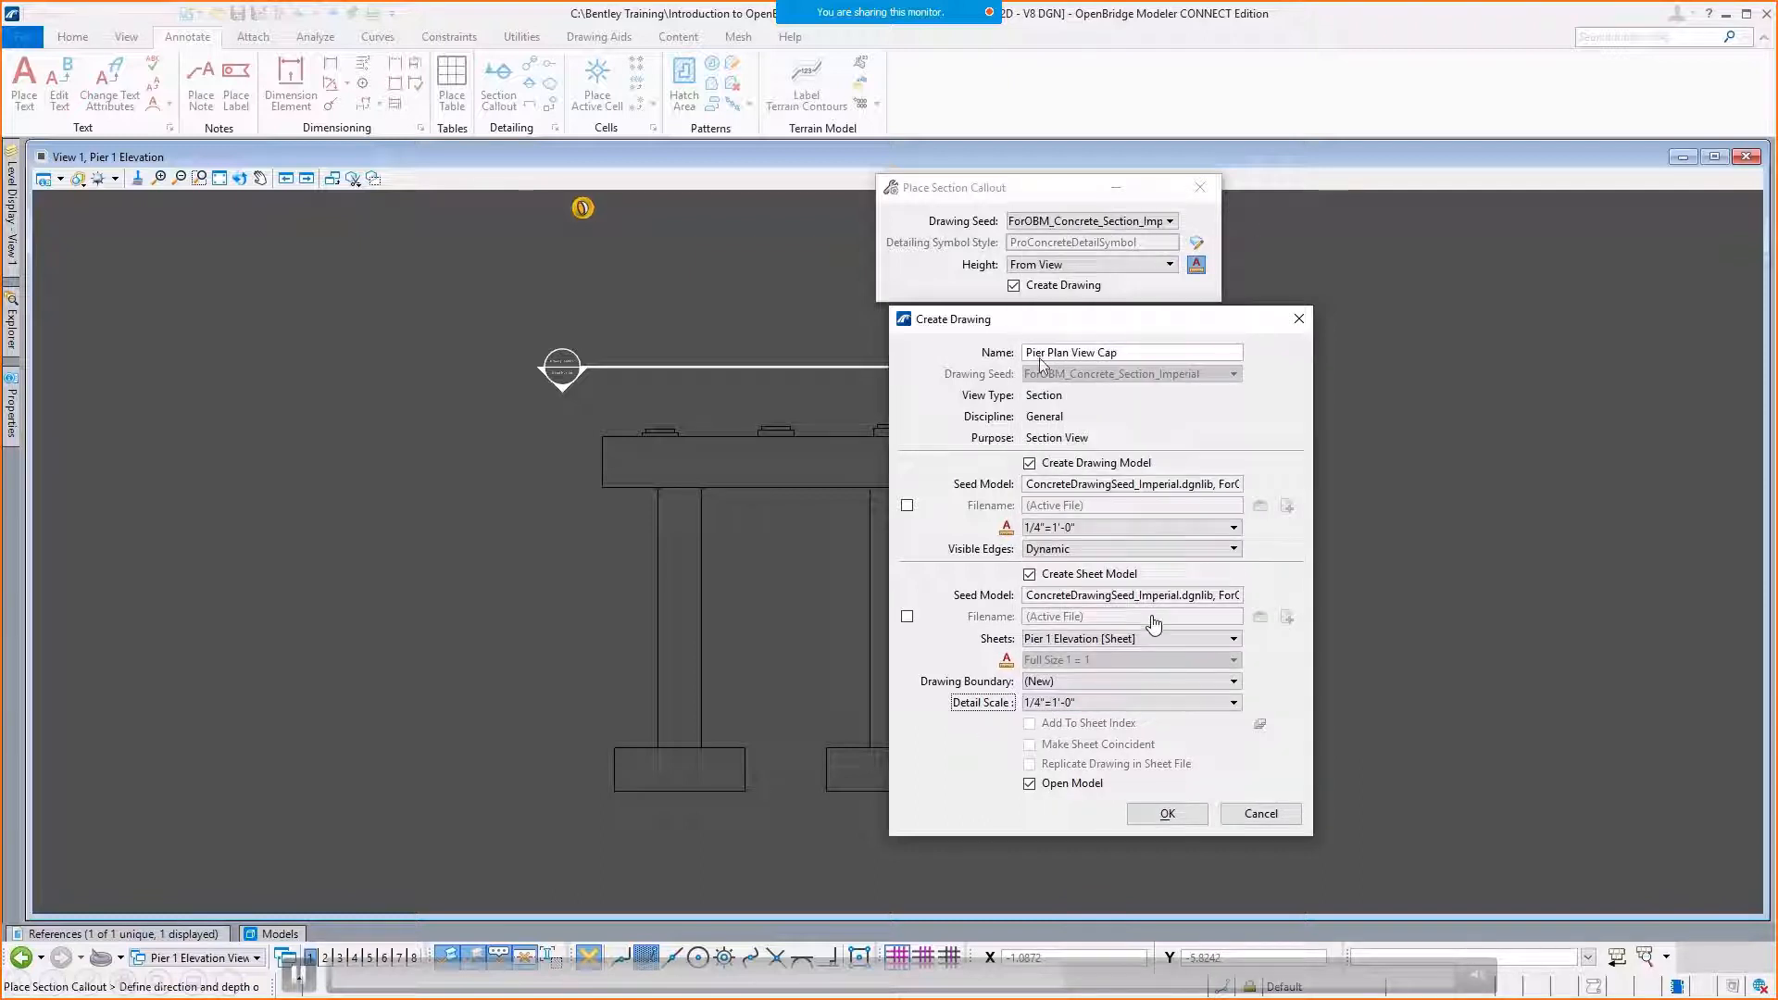
pyautogui.click(1167, 813)
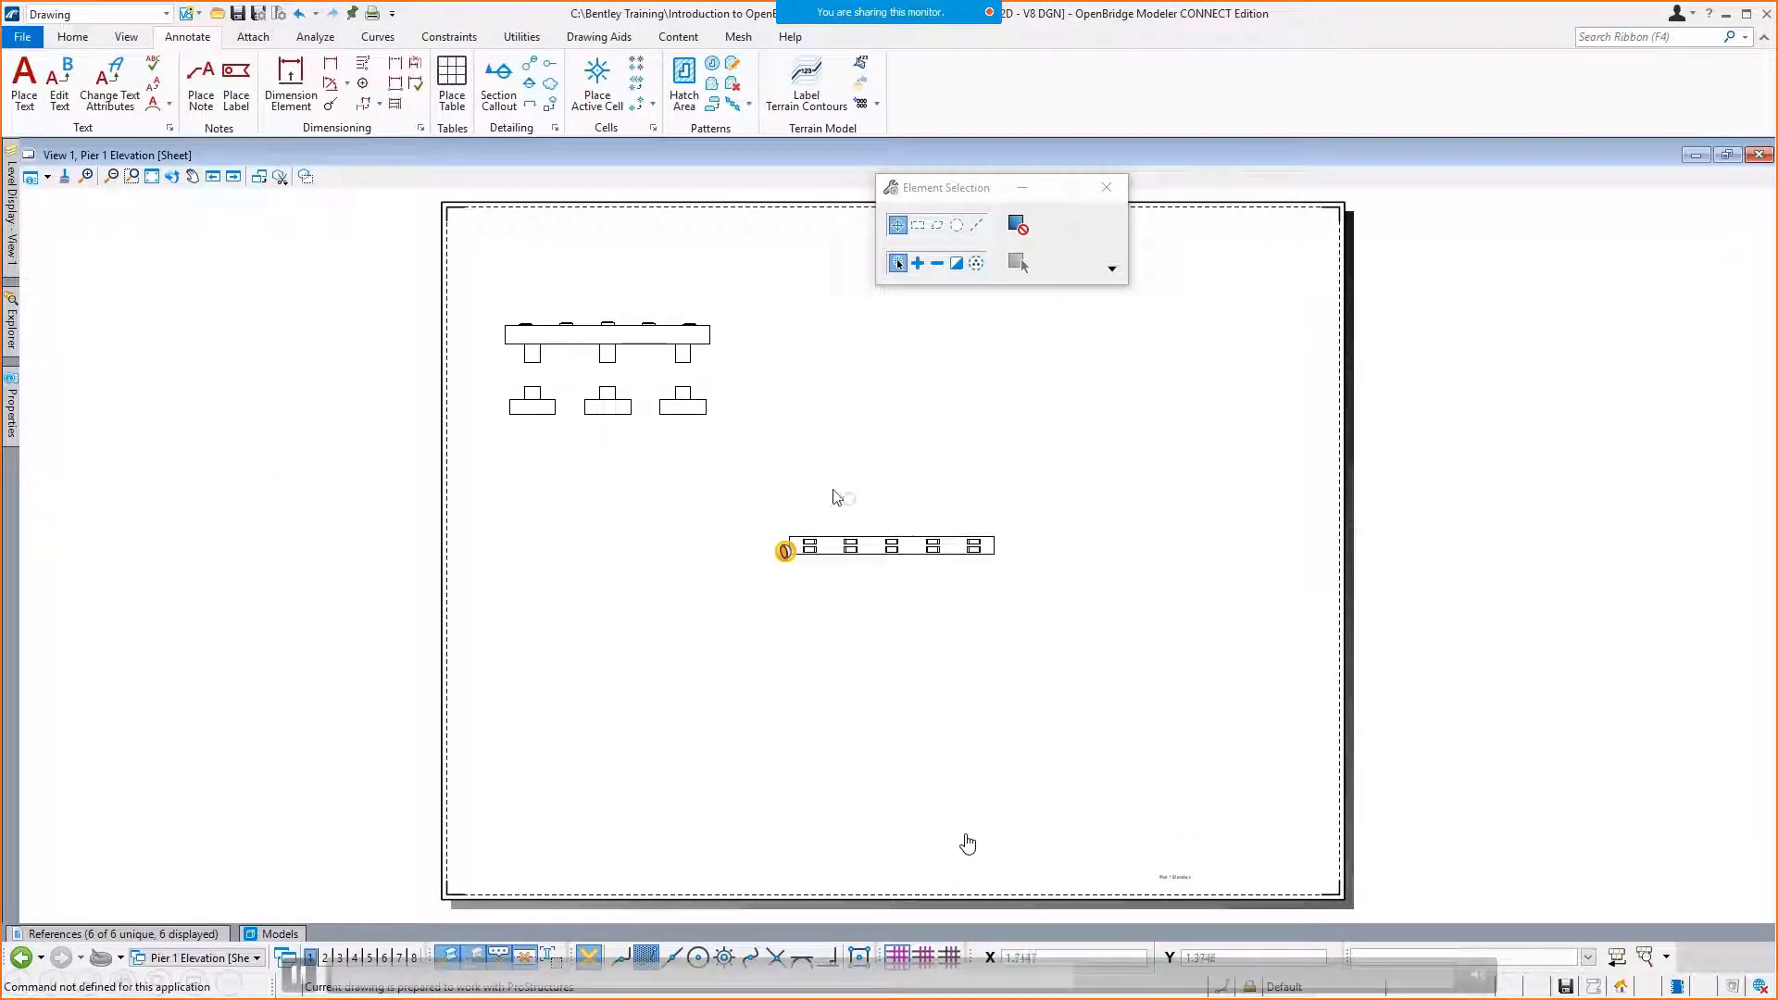
# Move the pier cap plan view reference above the pier elevation, lining up its corner with the elevation cap's corner.
pyautogui.rightClick(881, 545)
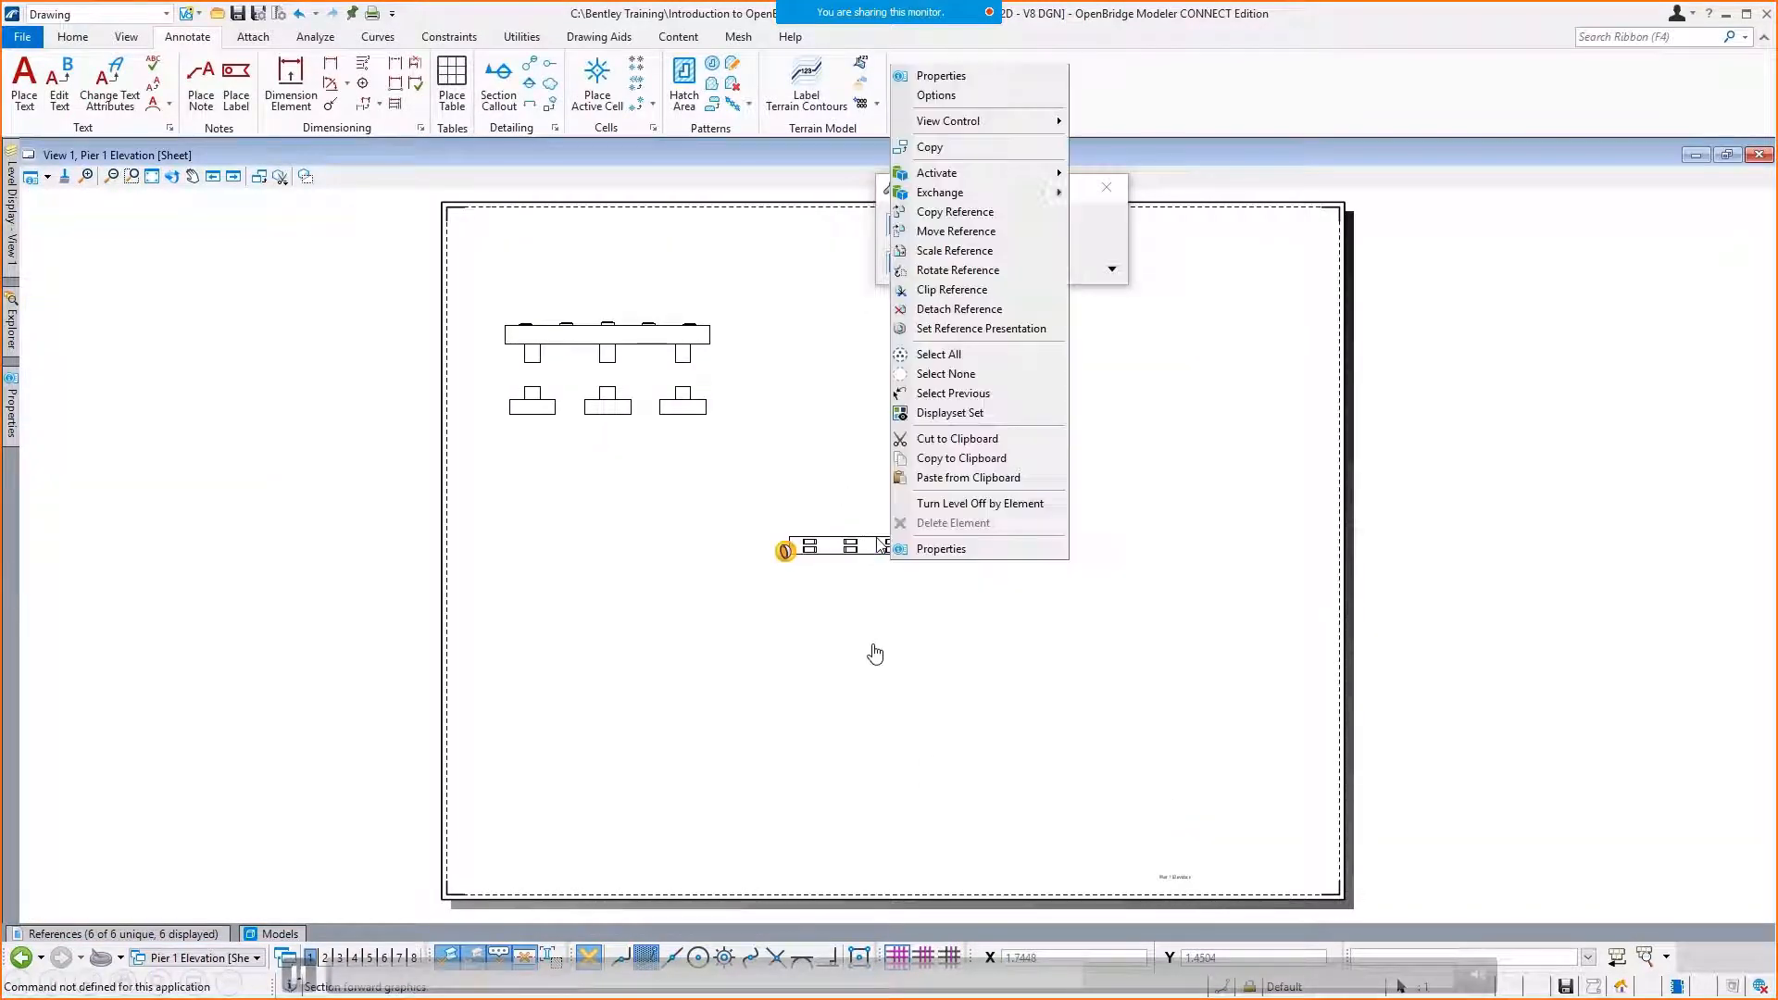
pyautogui.click(956, 232)
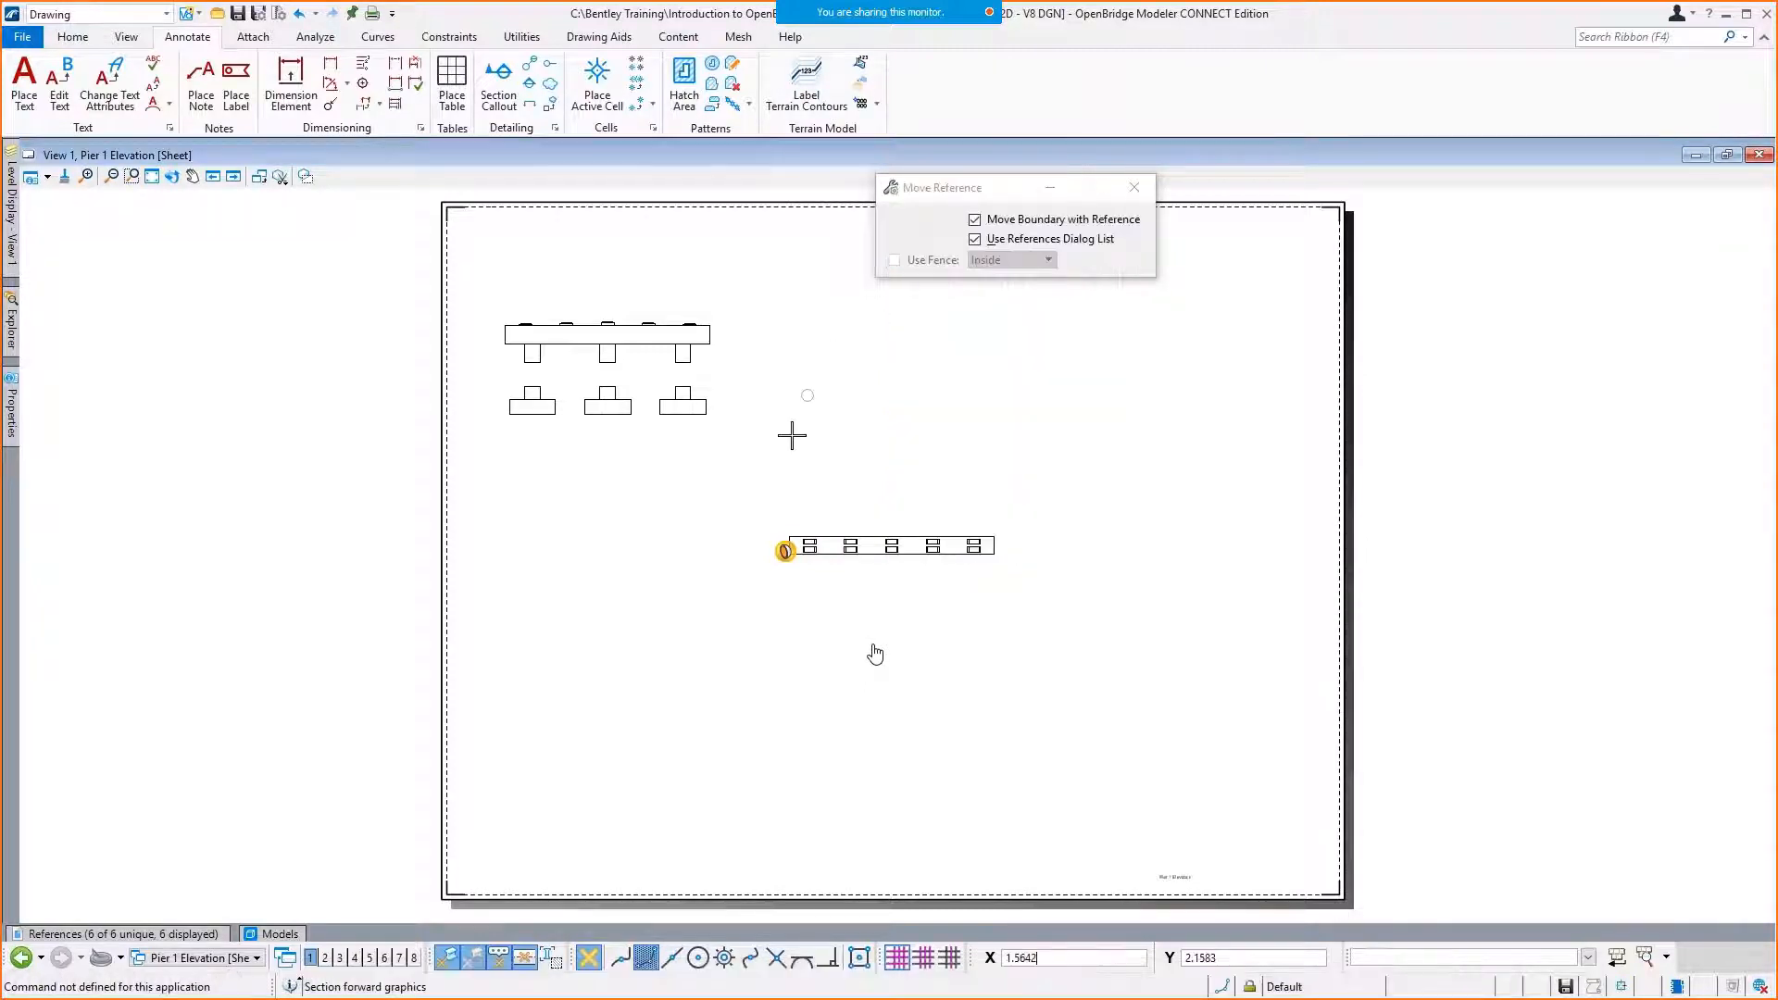
pyautogui.click(789, 537)
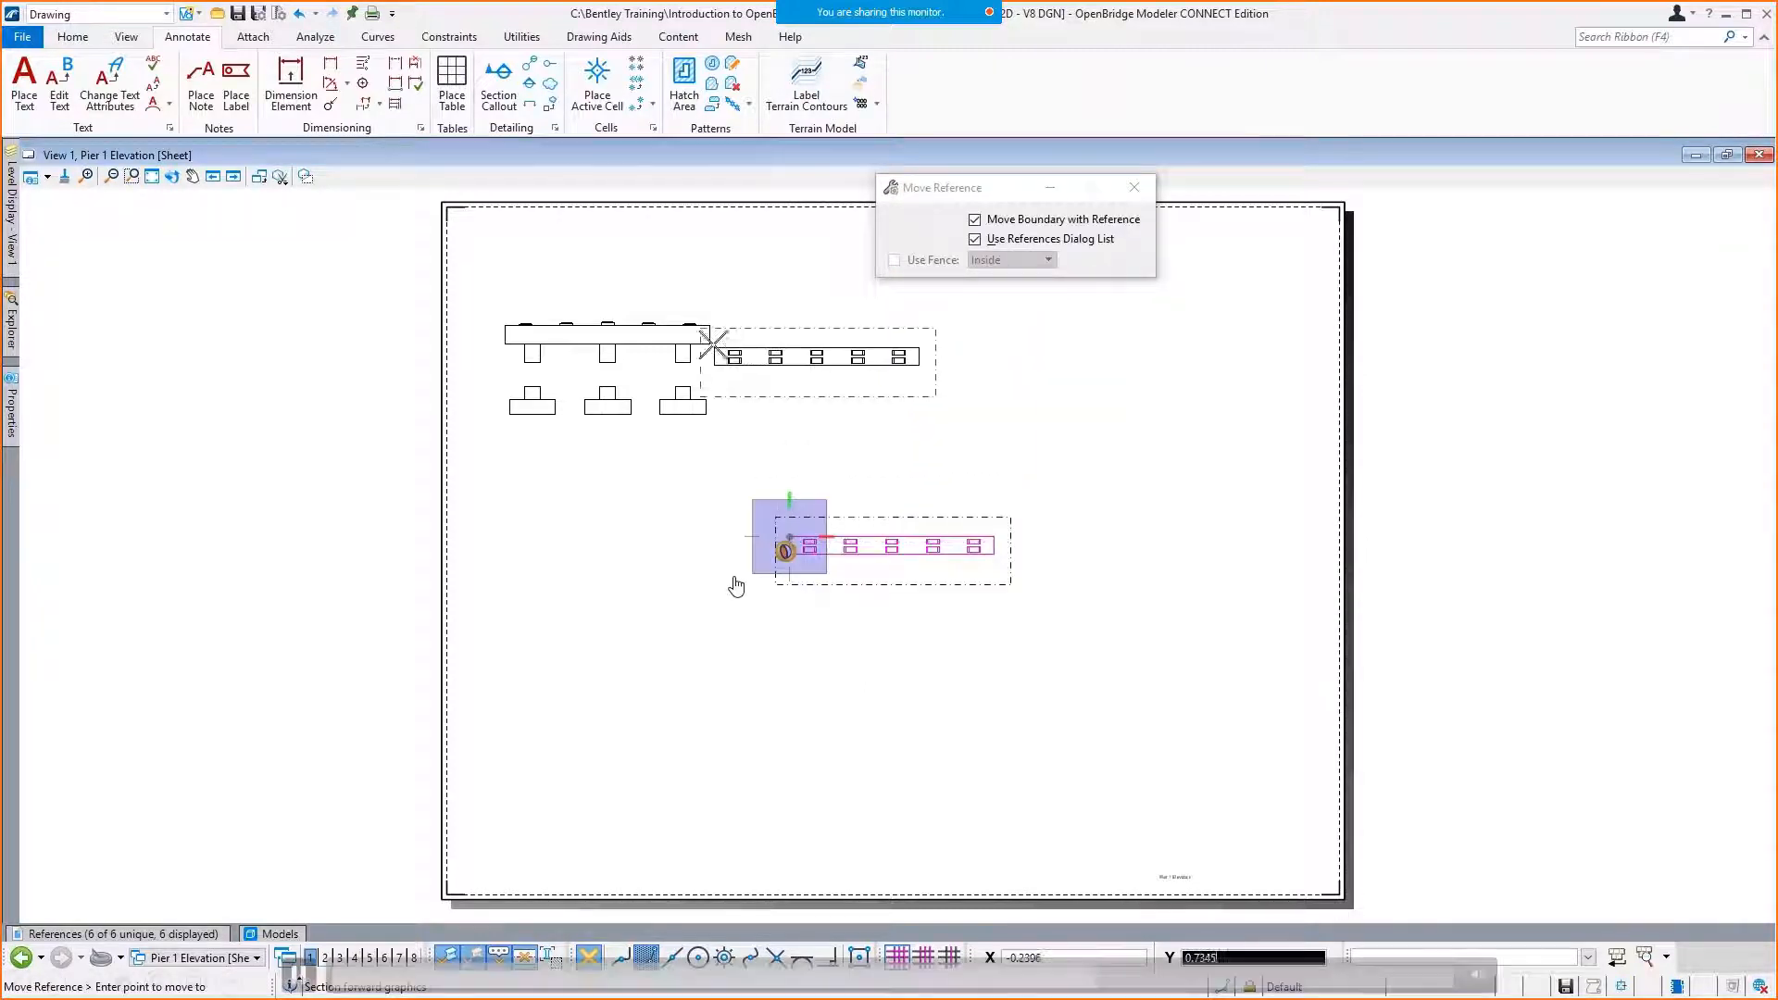
pyautogui.click(504, 324)
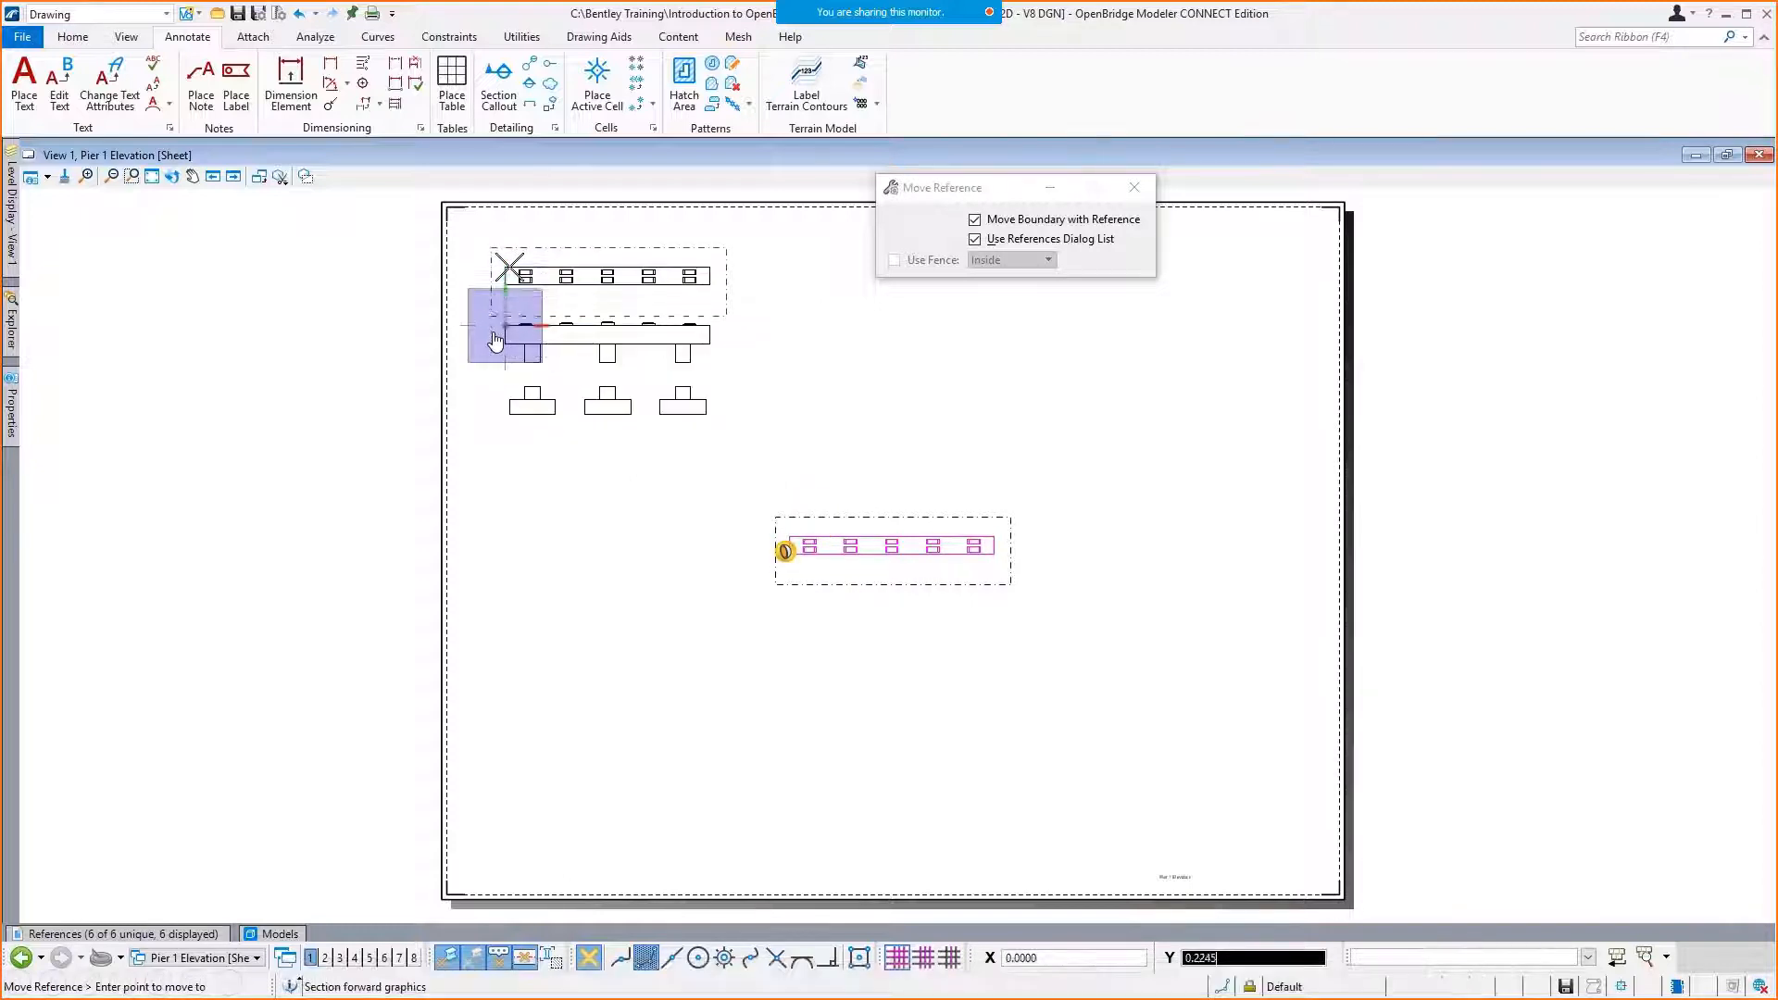
pyautogui.click(505, 262)
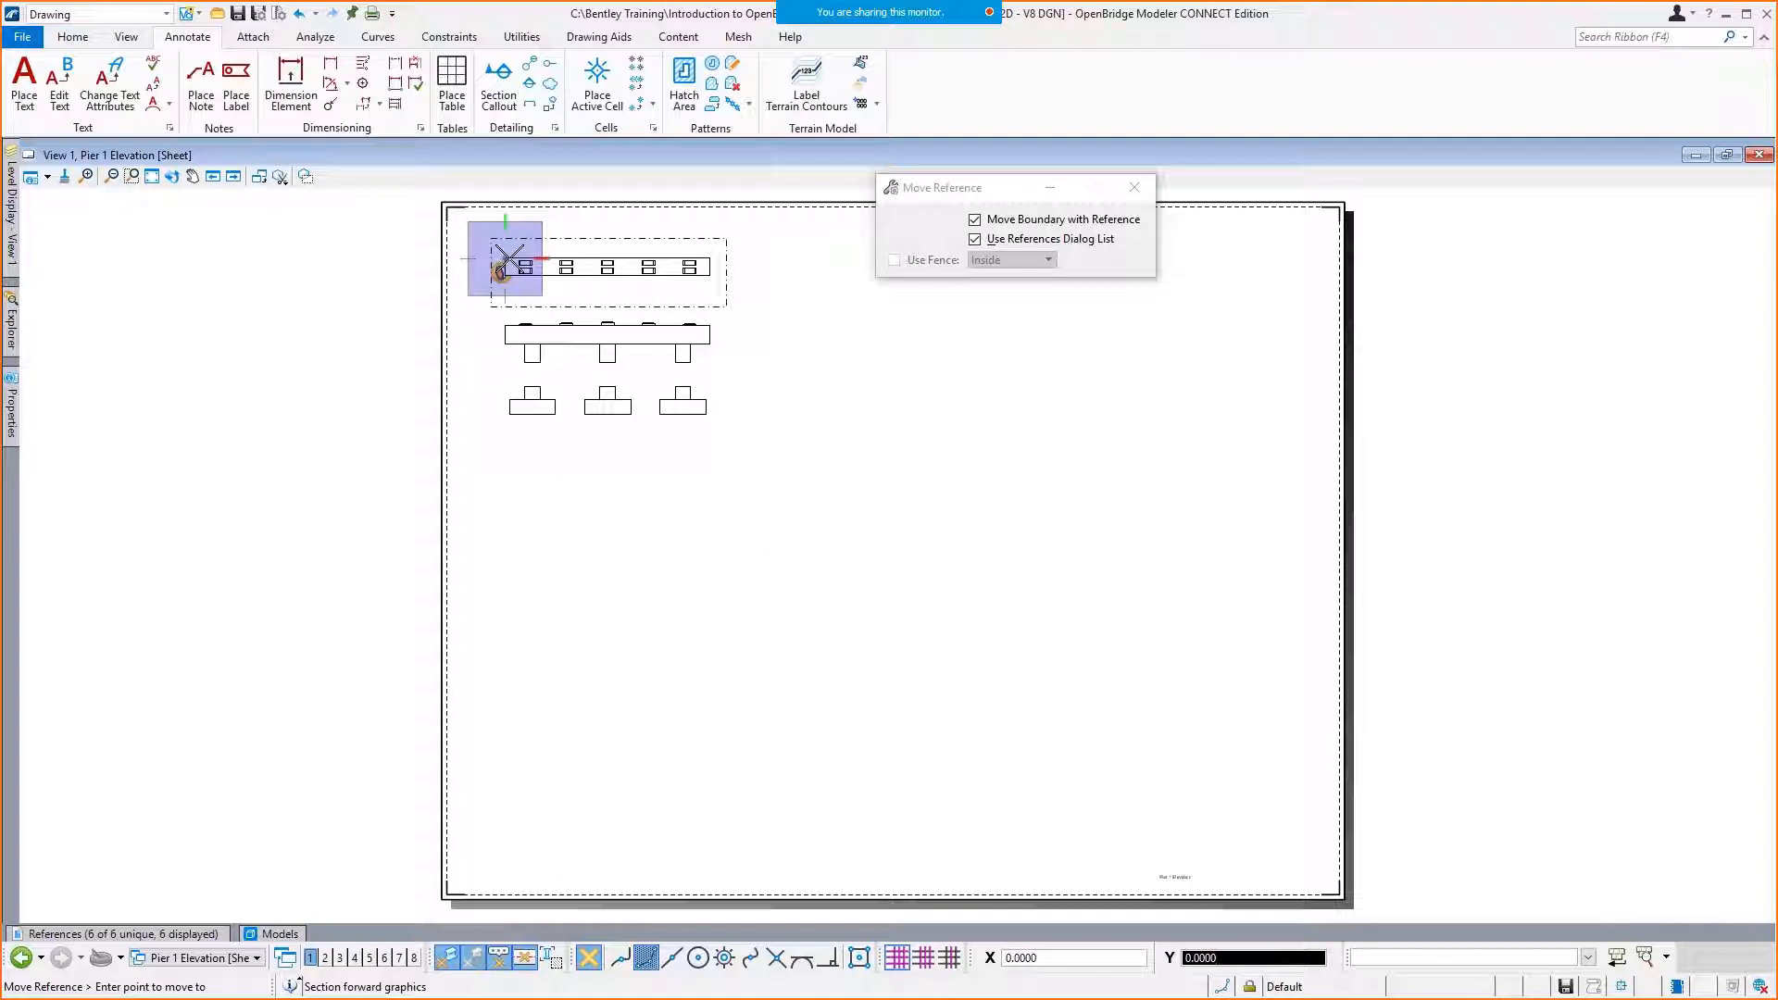
pyautogui.scroll(3, 601, 233)
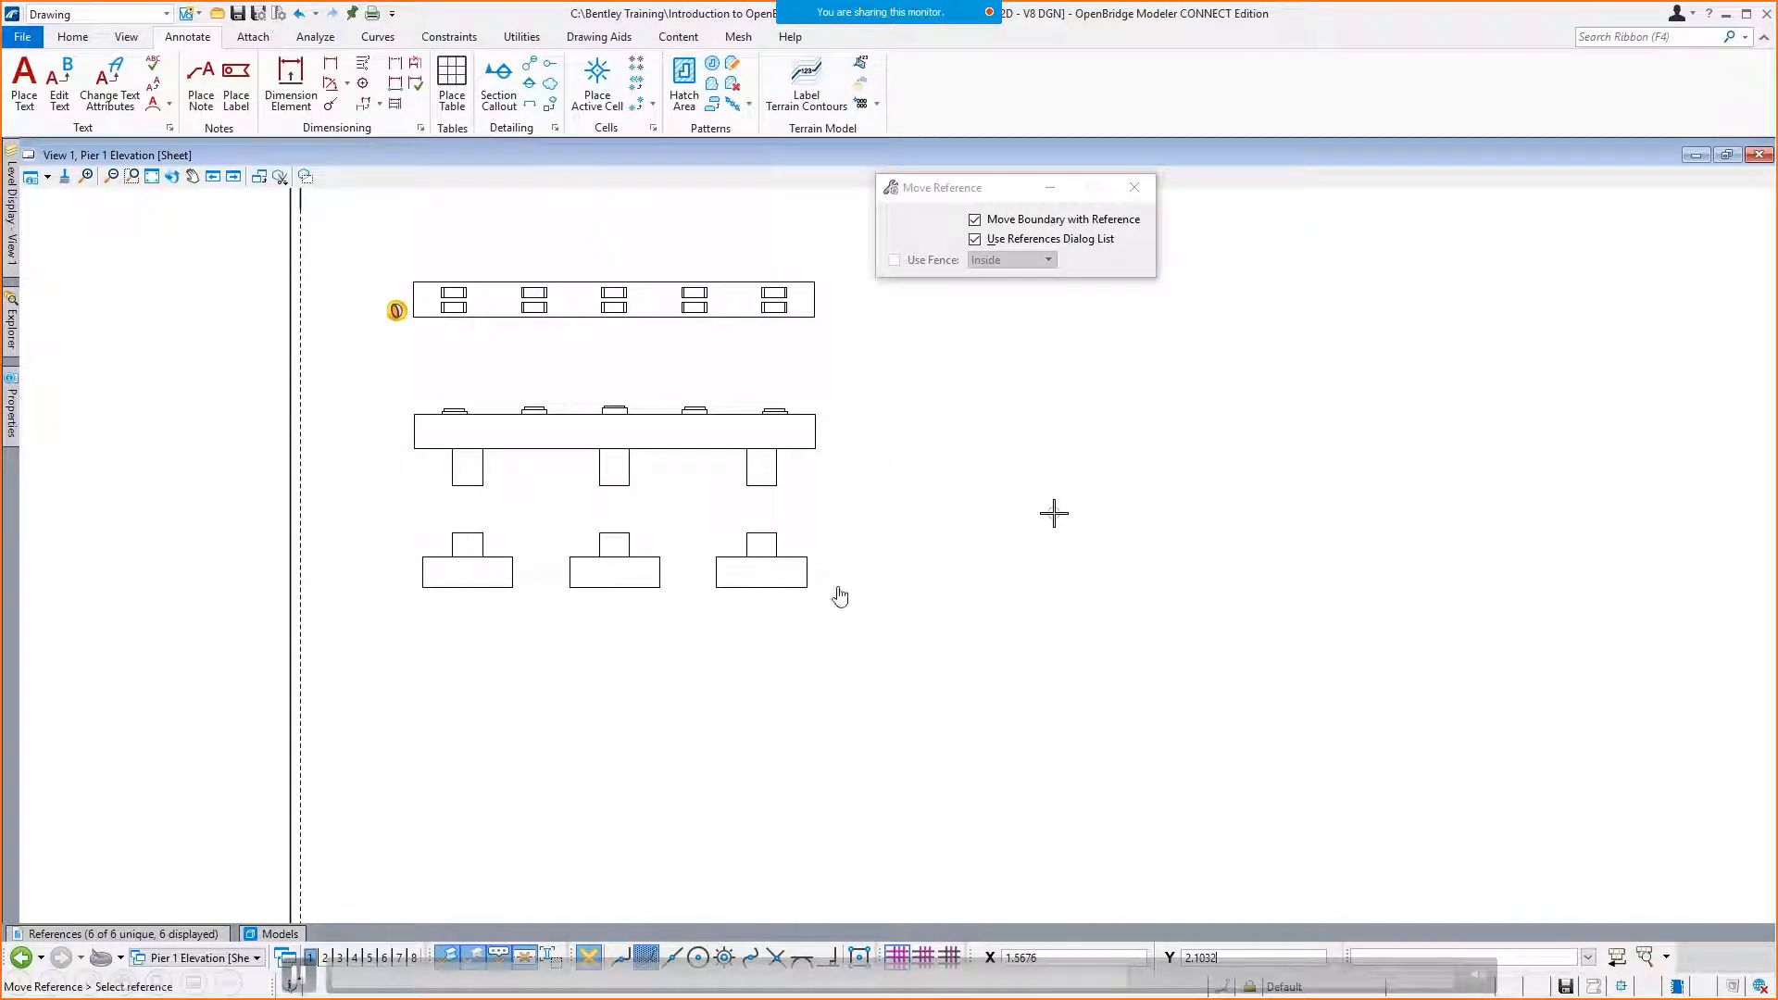
# From the Pier 1 Elevation drawing, create the Pier 1 Right Section drawing on the Pier 1 Elevation sheet with annotation and detail scales of 1/4"=1'-0".
pyautogui.click(236, 957)
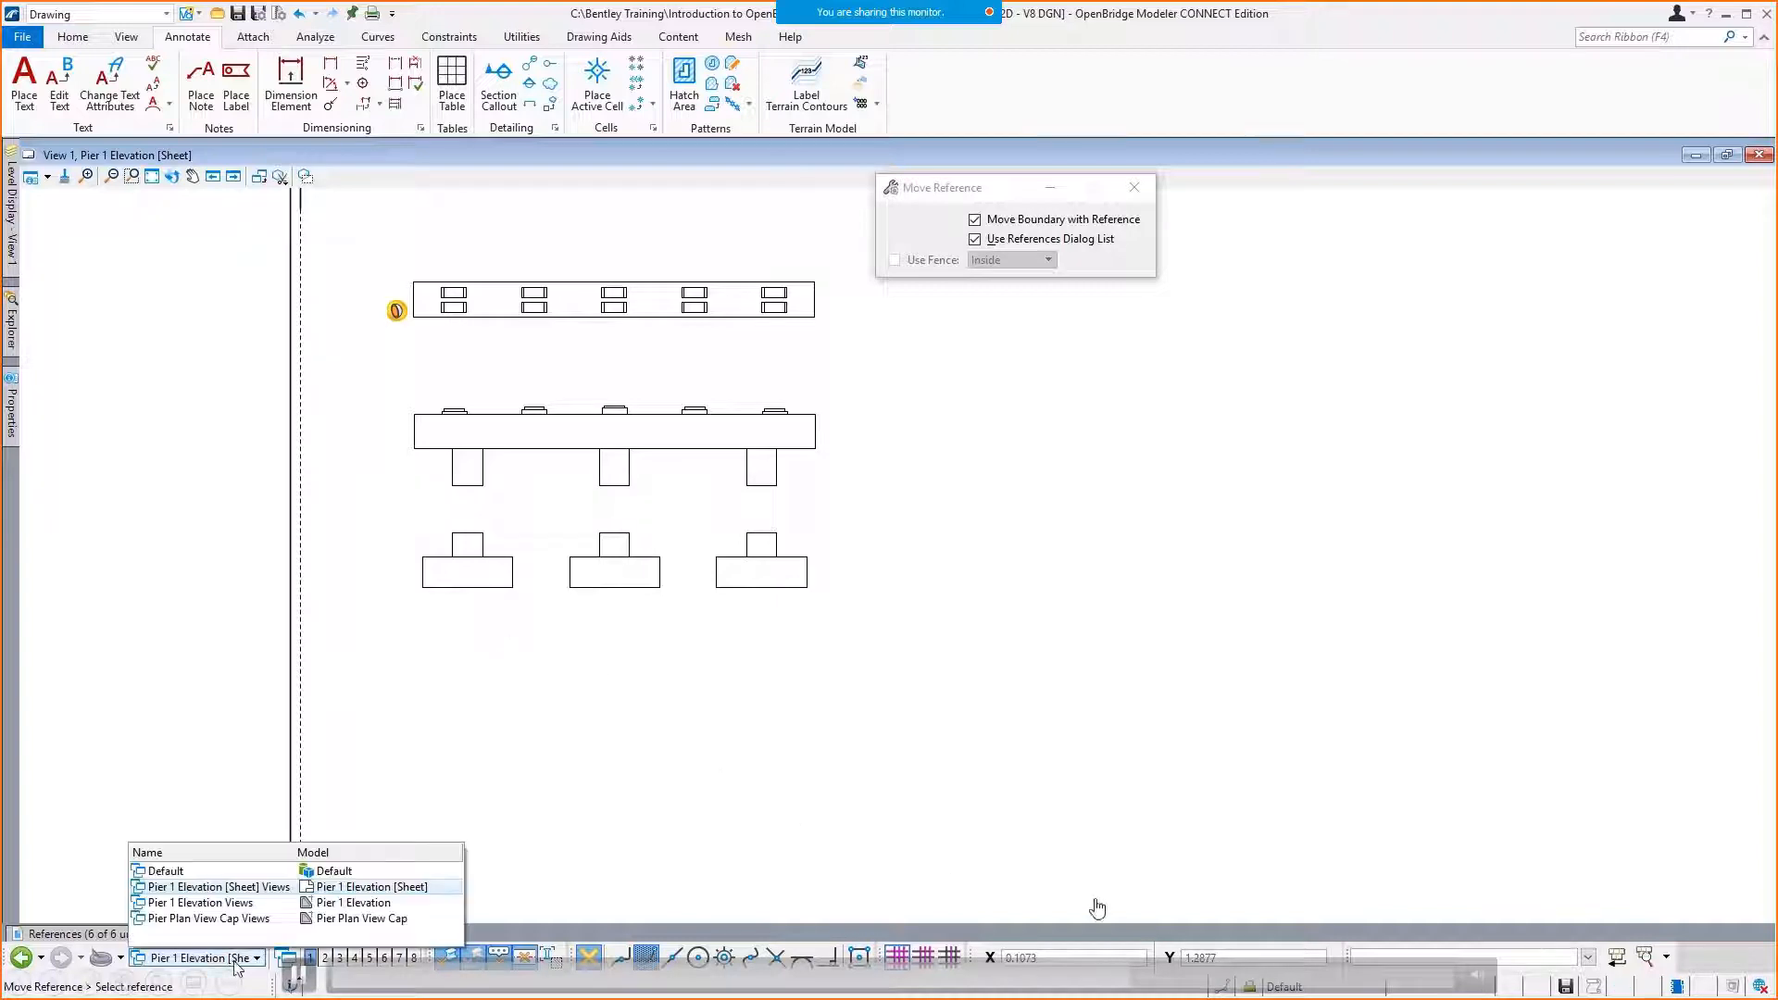
pyautogui.click(1152, 984)
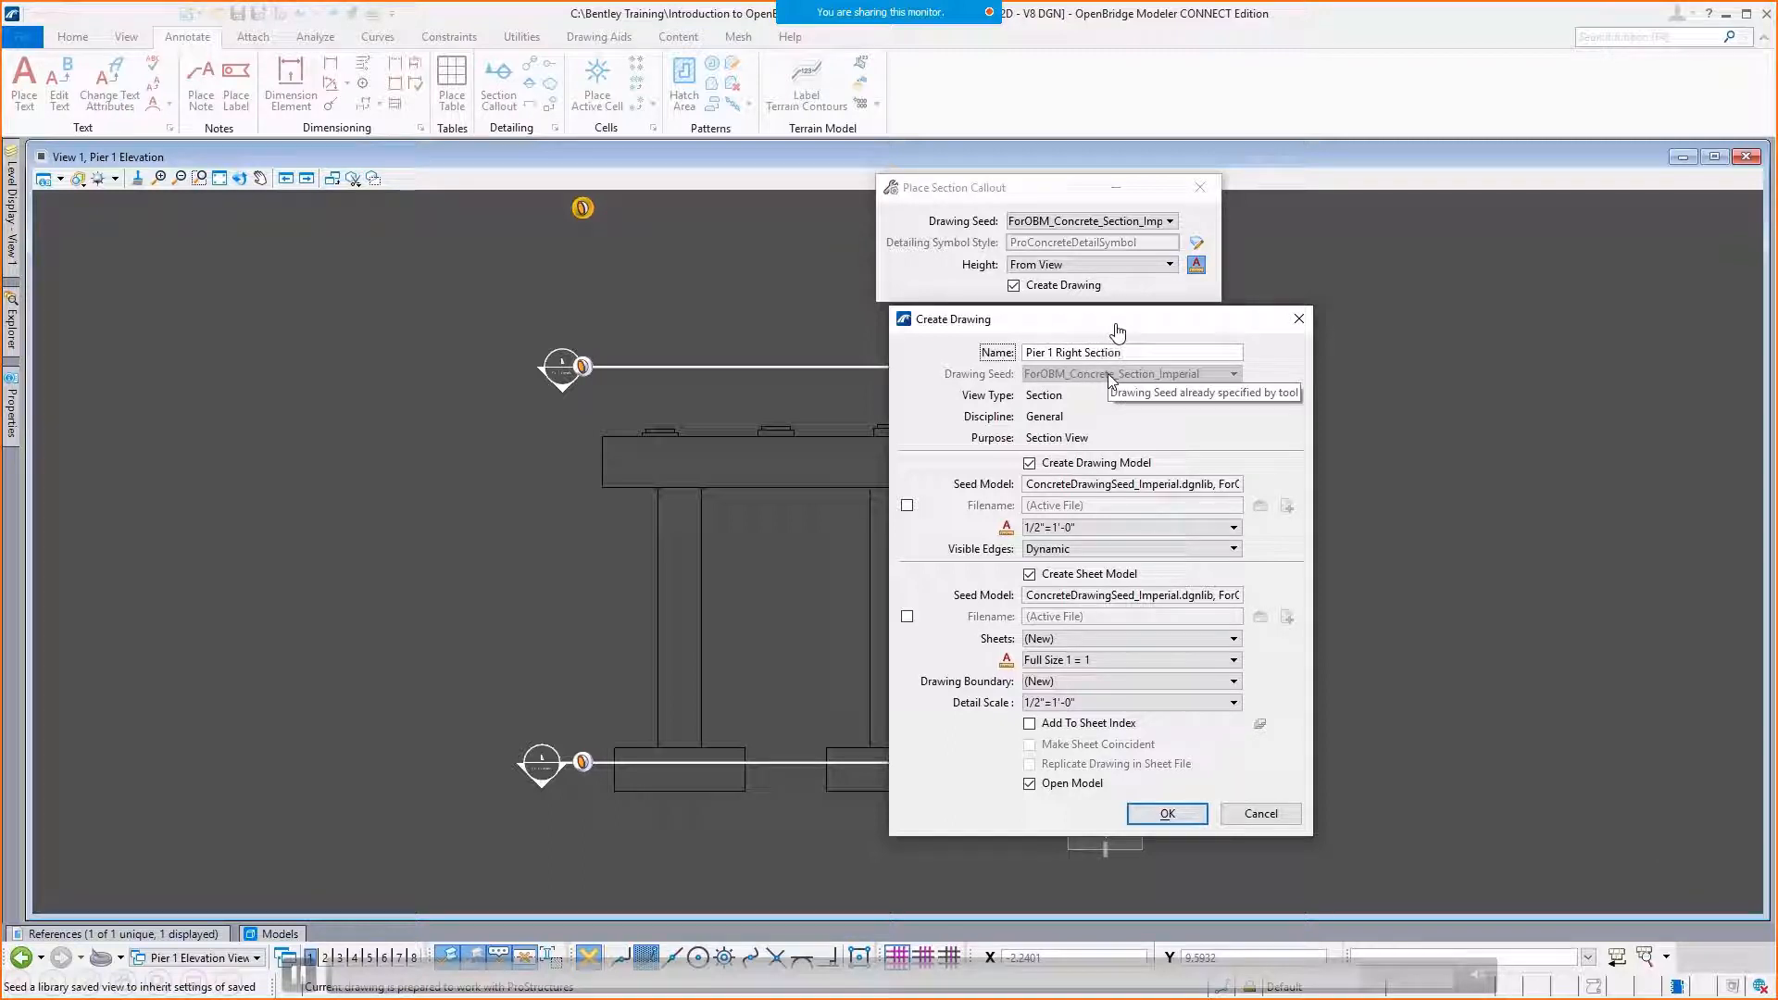
pyautogui.click(1067, 639)
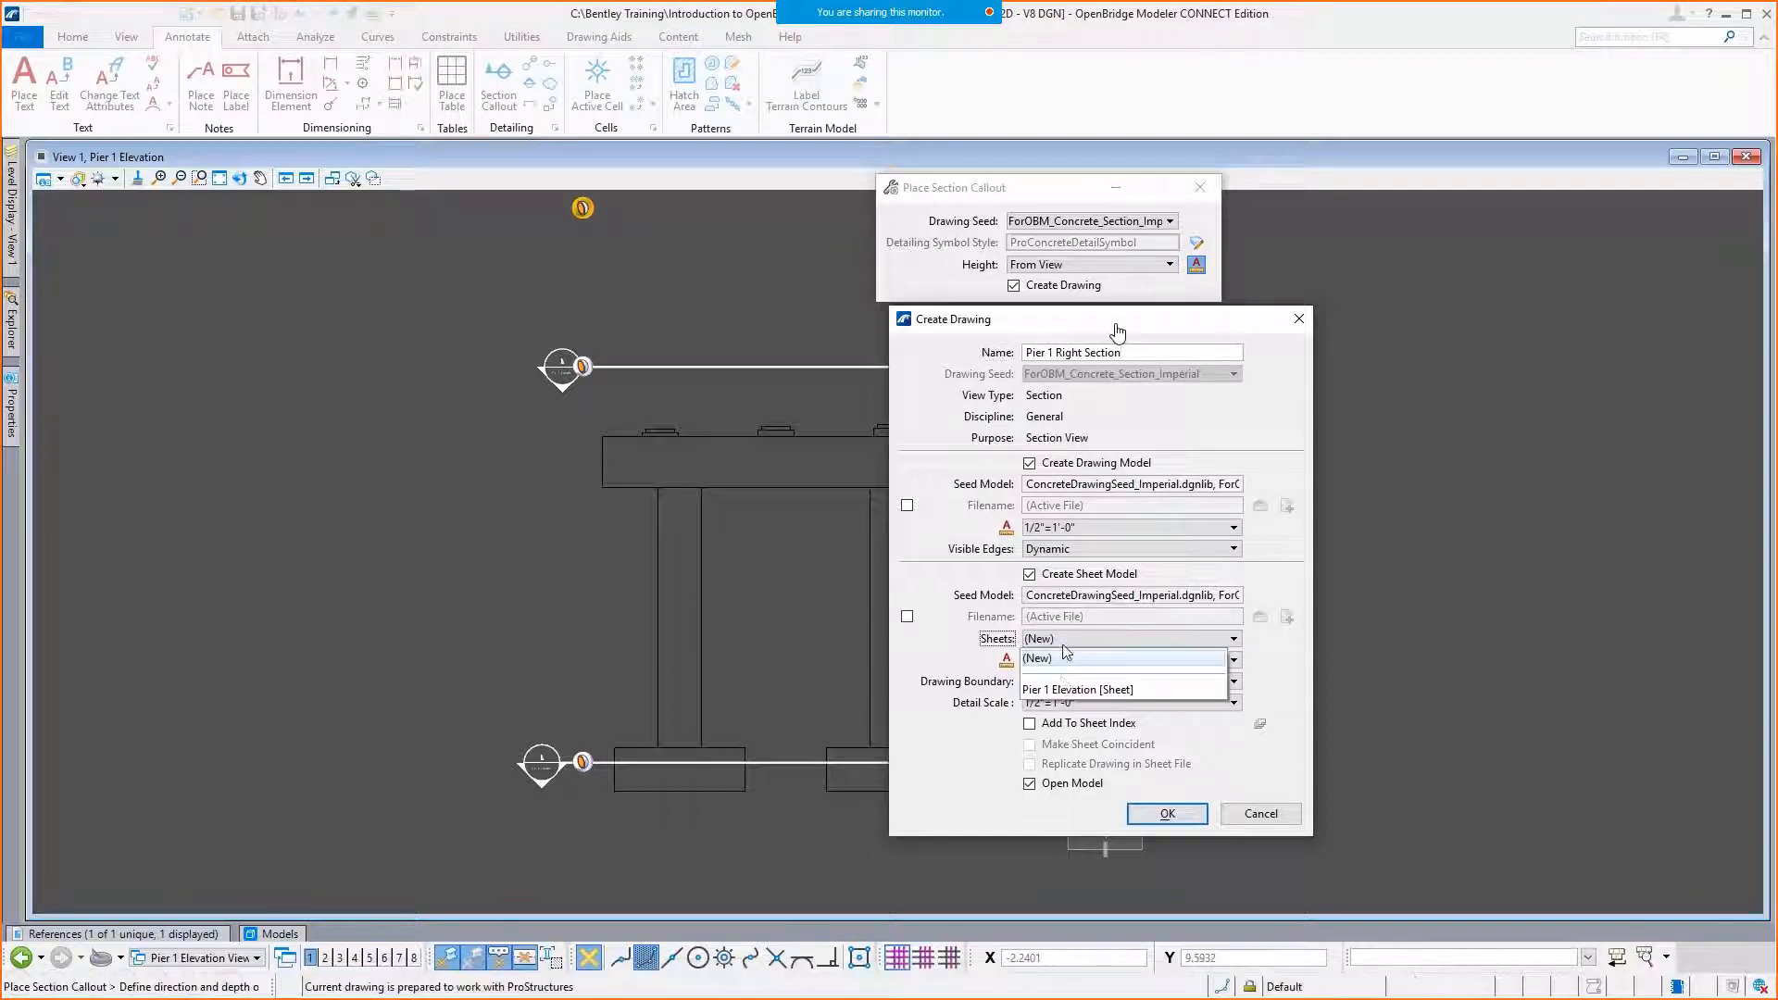
pyautogui.click(1075, 689)
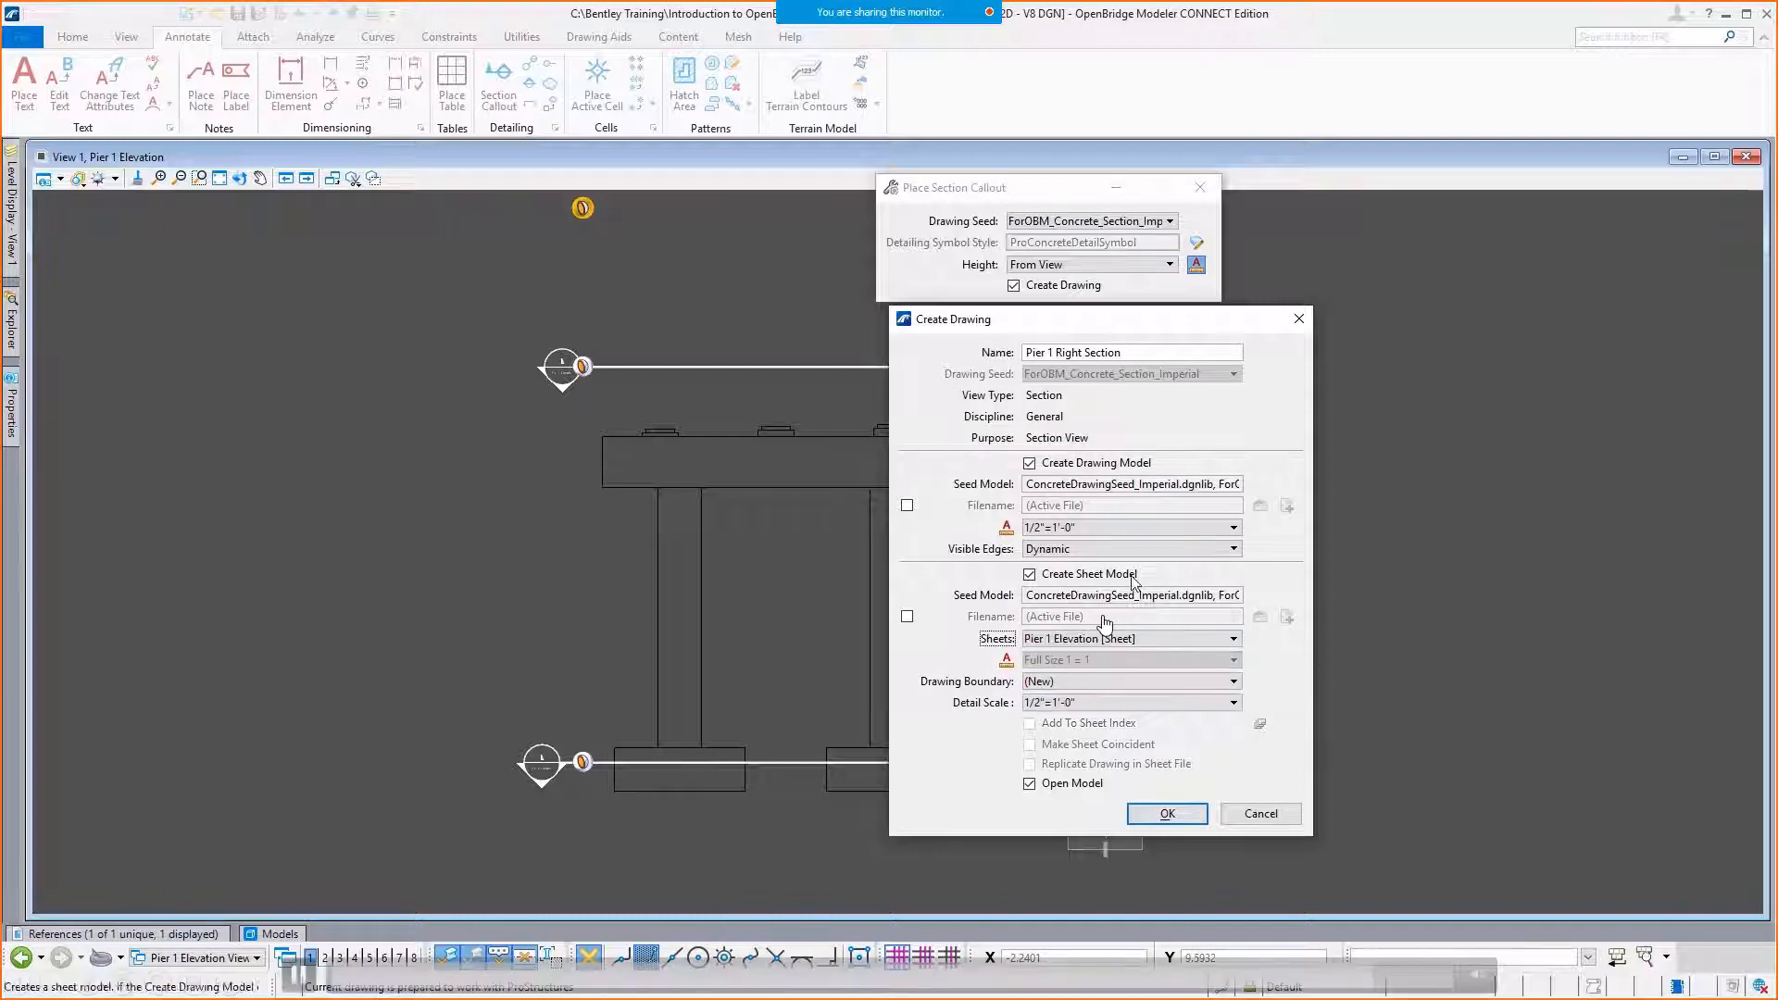
pyautogui.click(1081, 528)
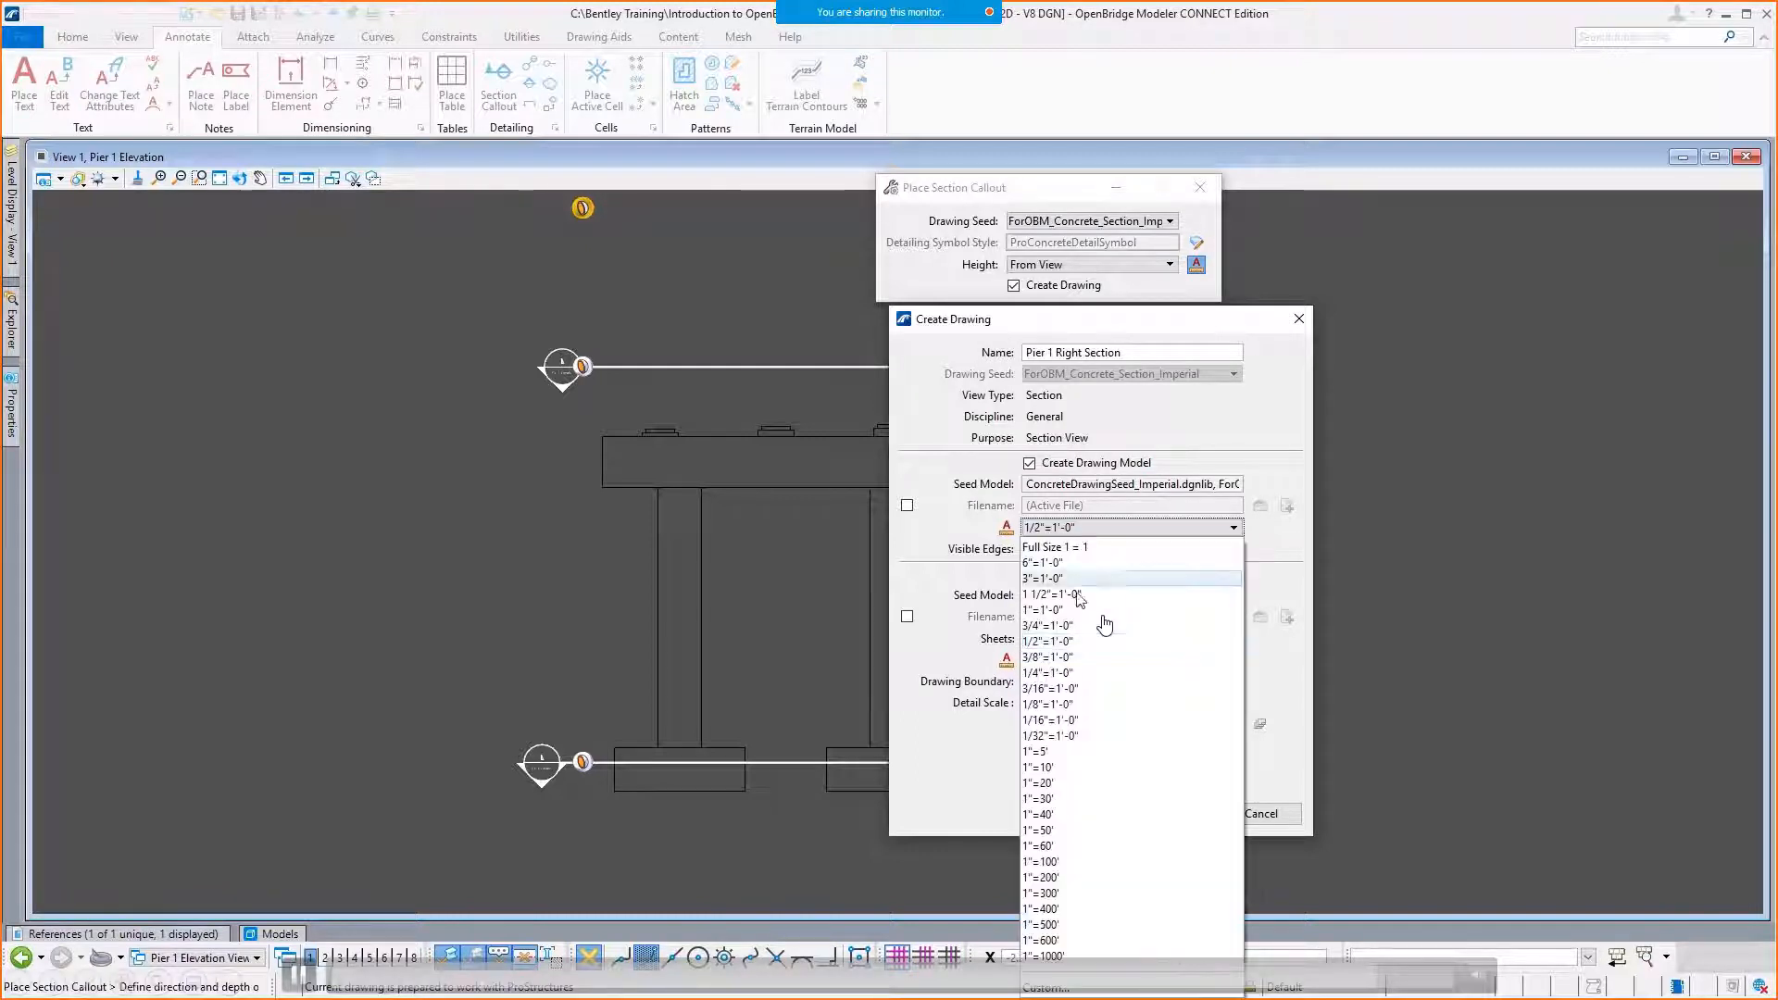
pyautogui.click(1067, 674)
pyautogui.click(1066, 702)
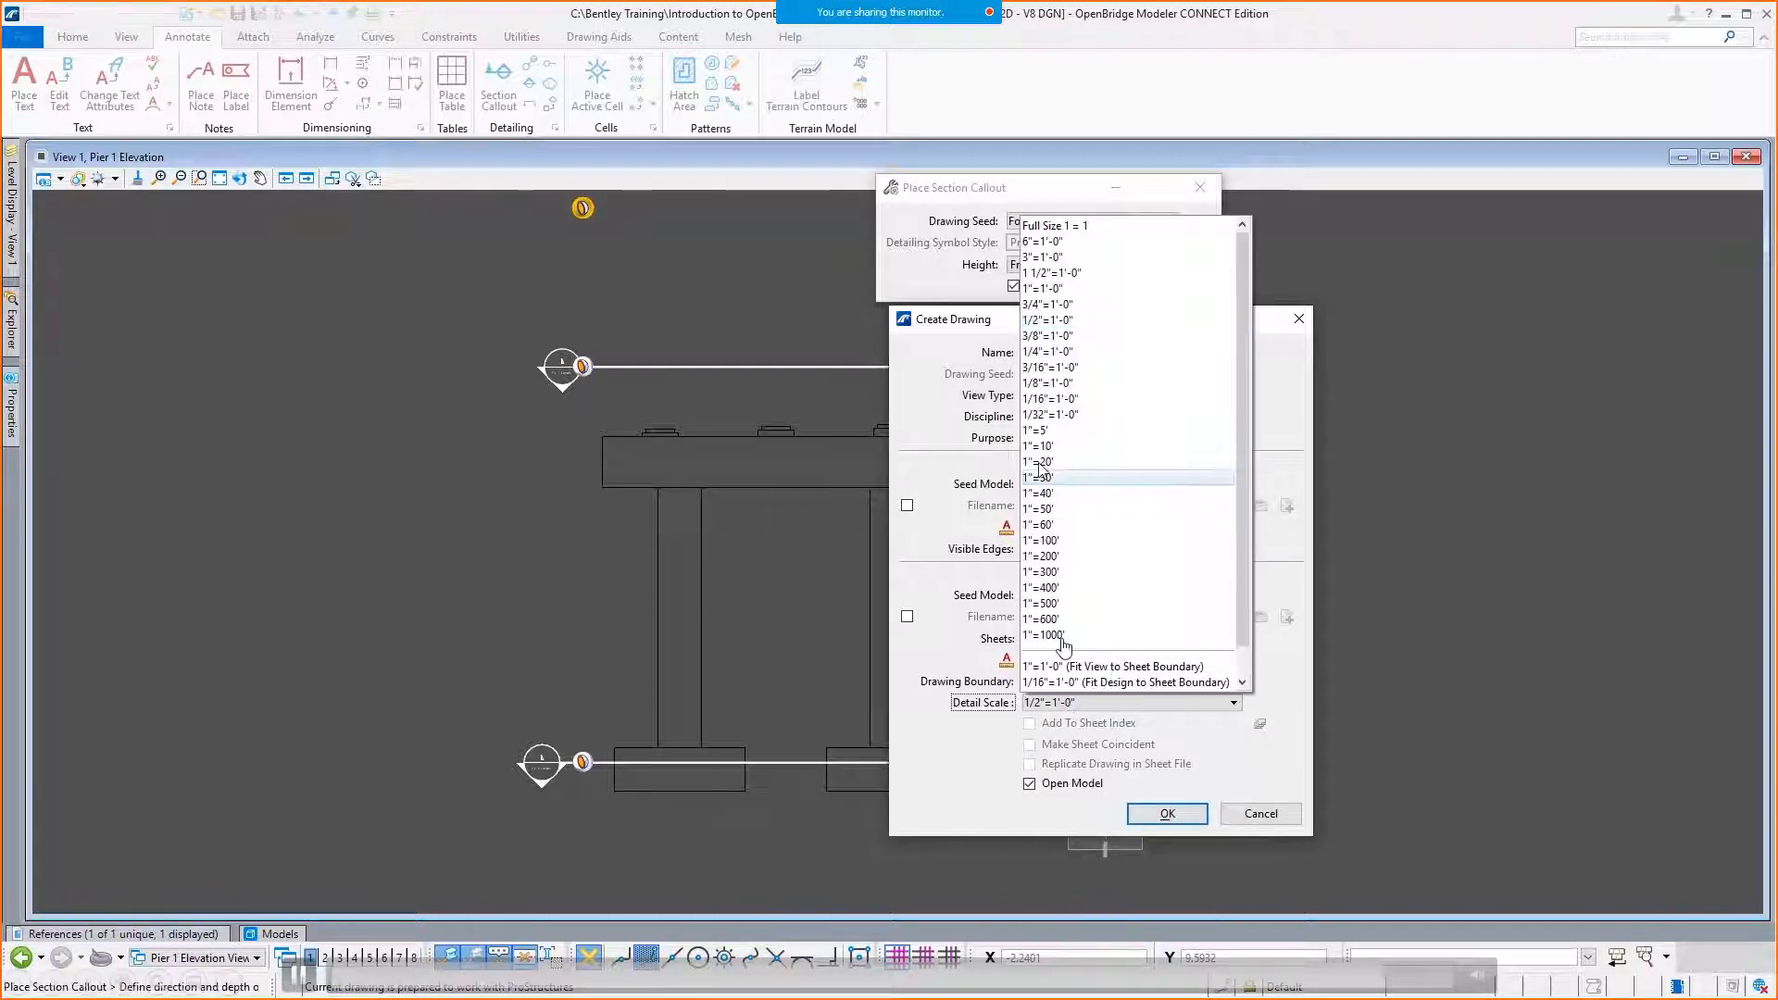
pyautogui.click(1045, 351)
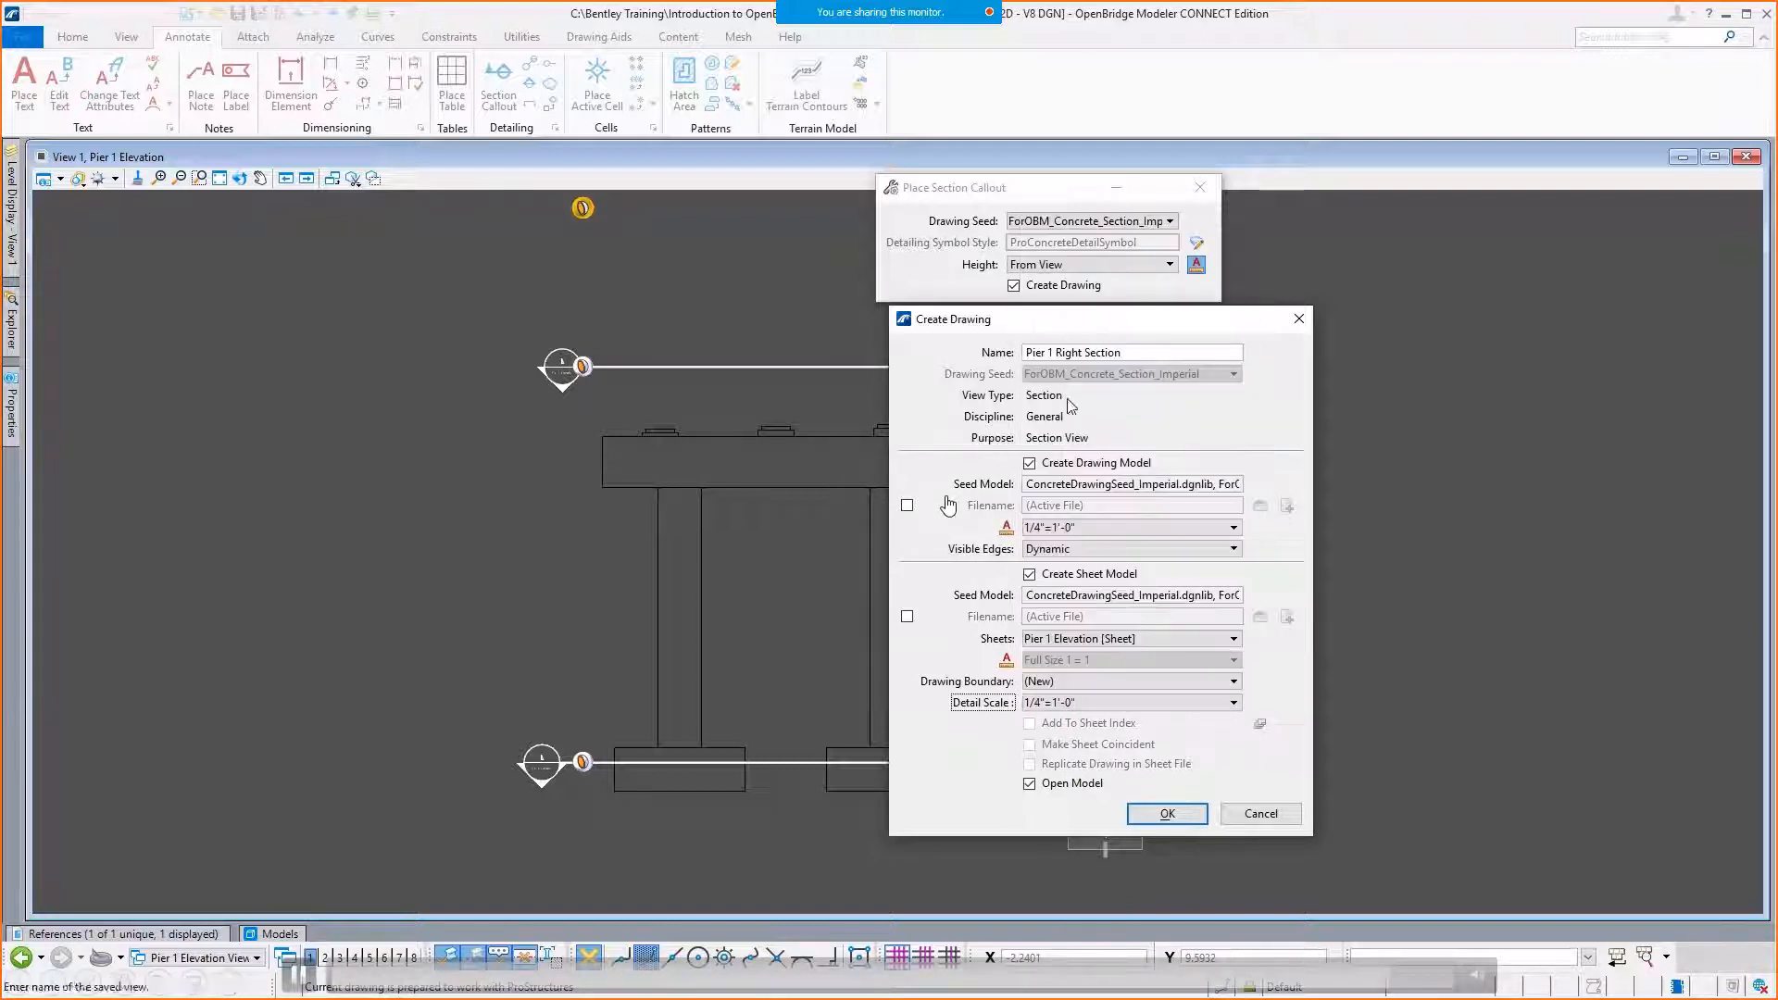
pyautogui.click(1163, 818)
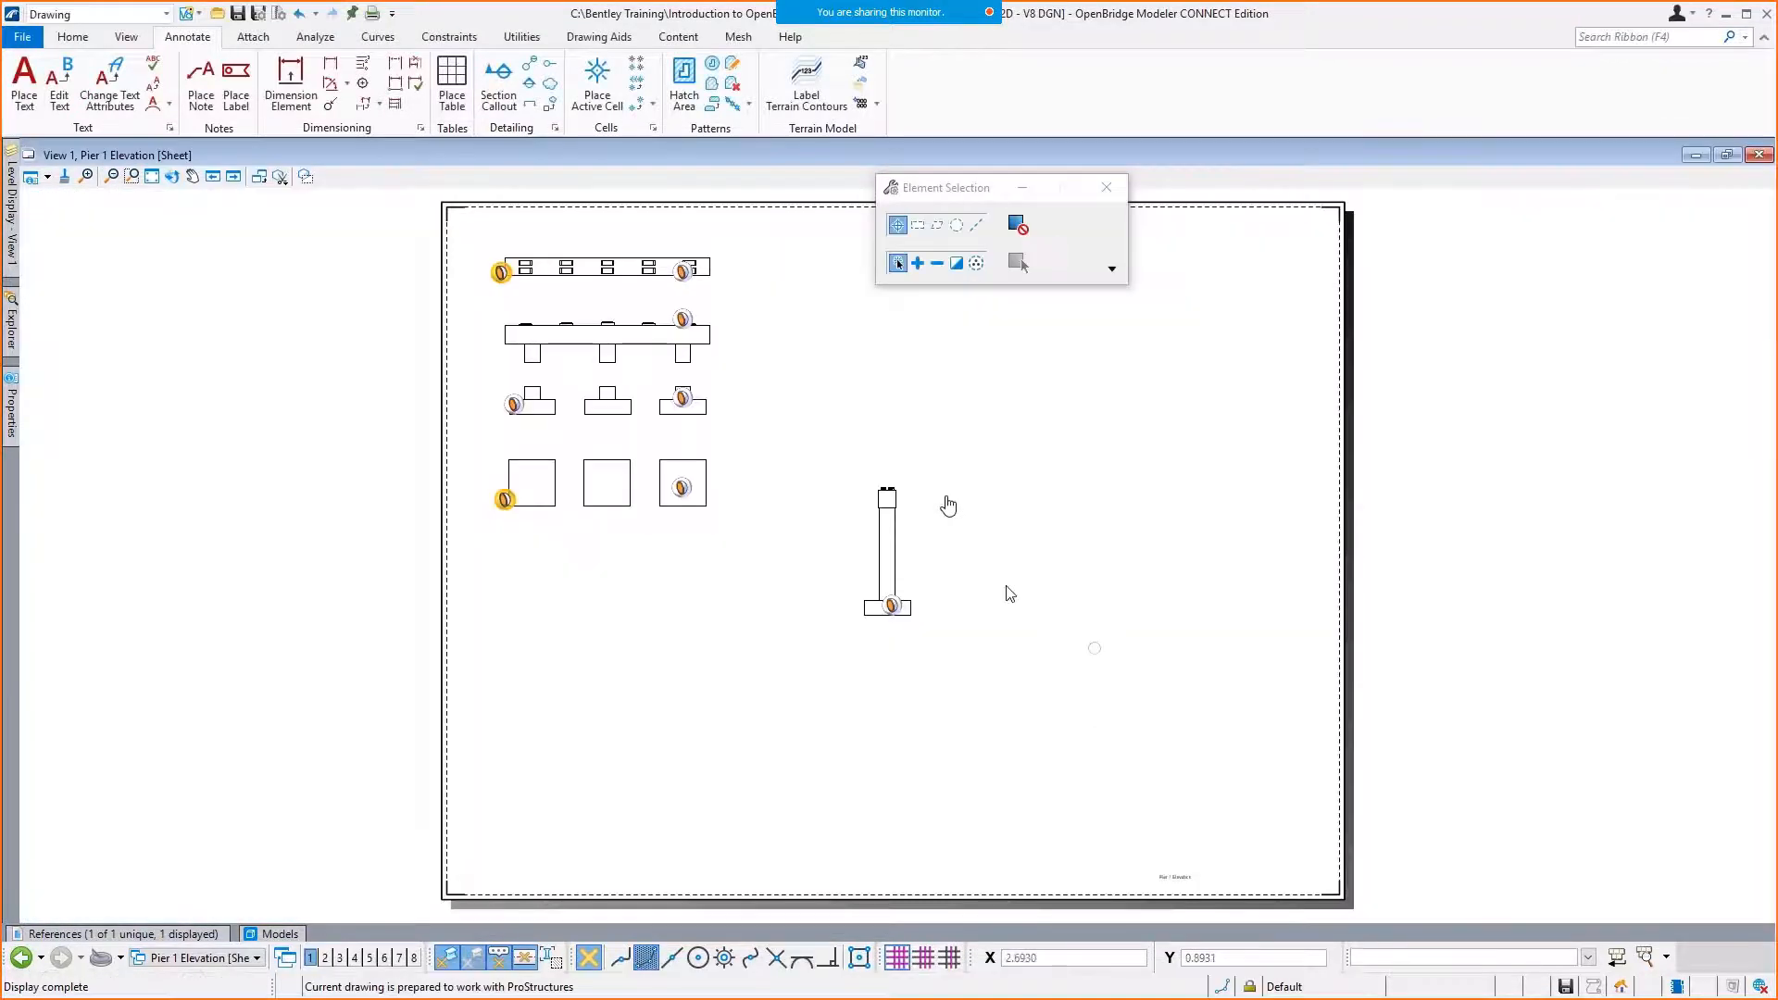
# Move the pier right section reference beside the pier elevation, keeping the two pier caps level.
pyautogui.rightClick(1075, 515)
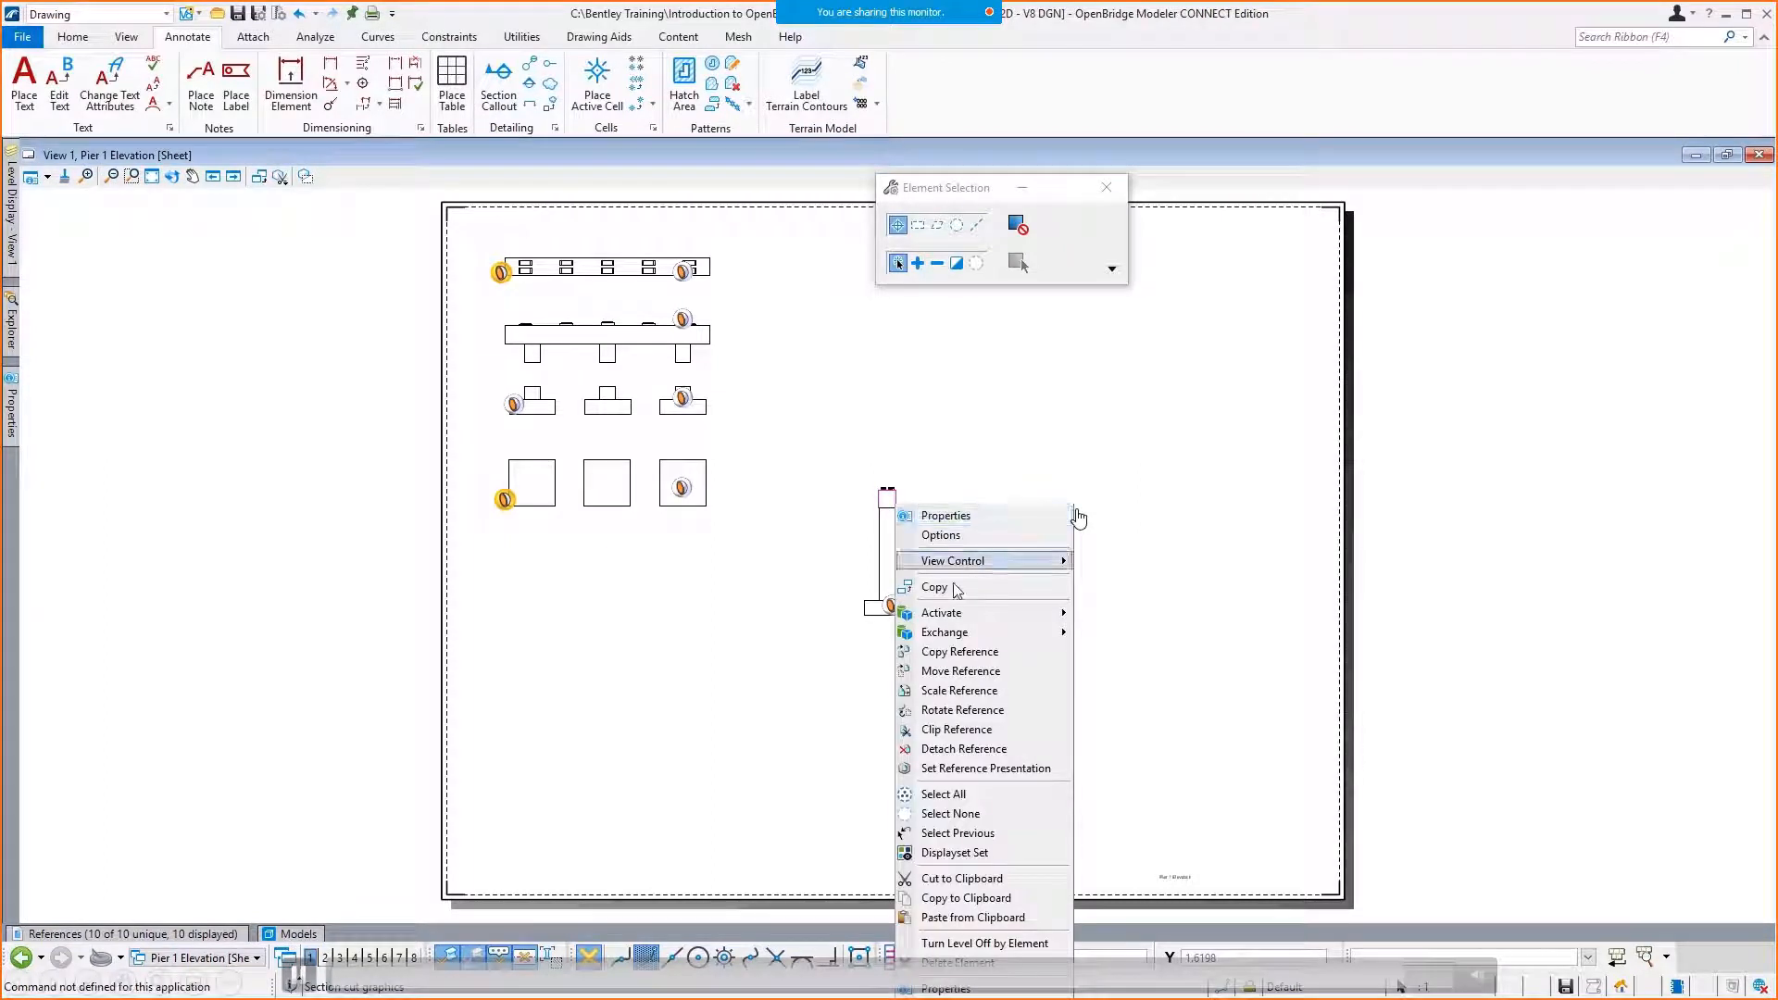
pyautogui.click(958, 670)
pyautogui.scroll(5, 875, 490)
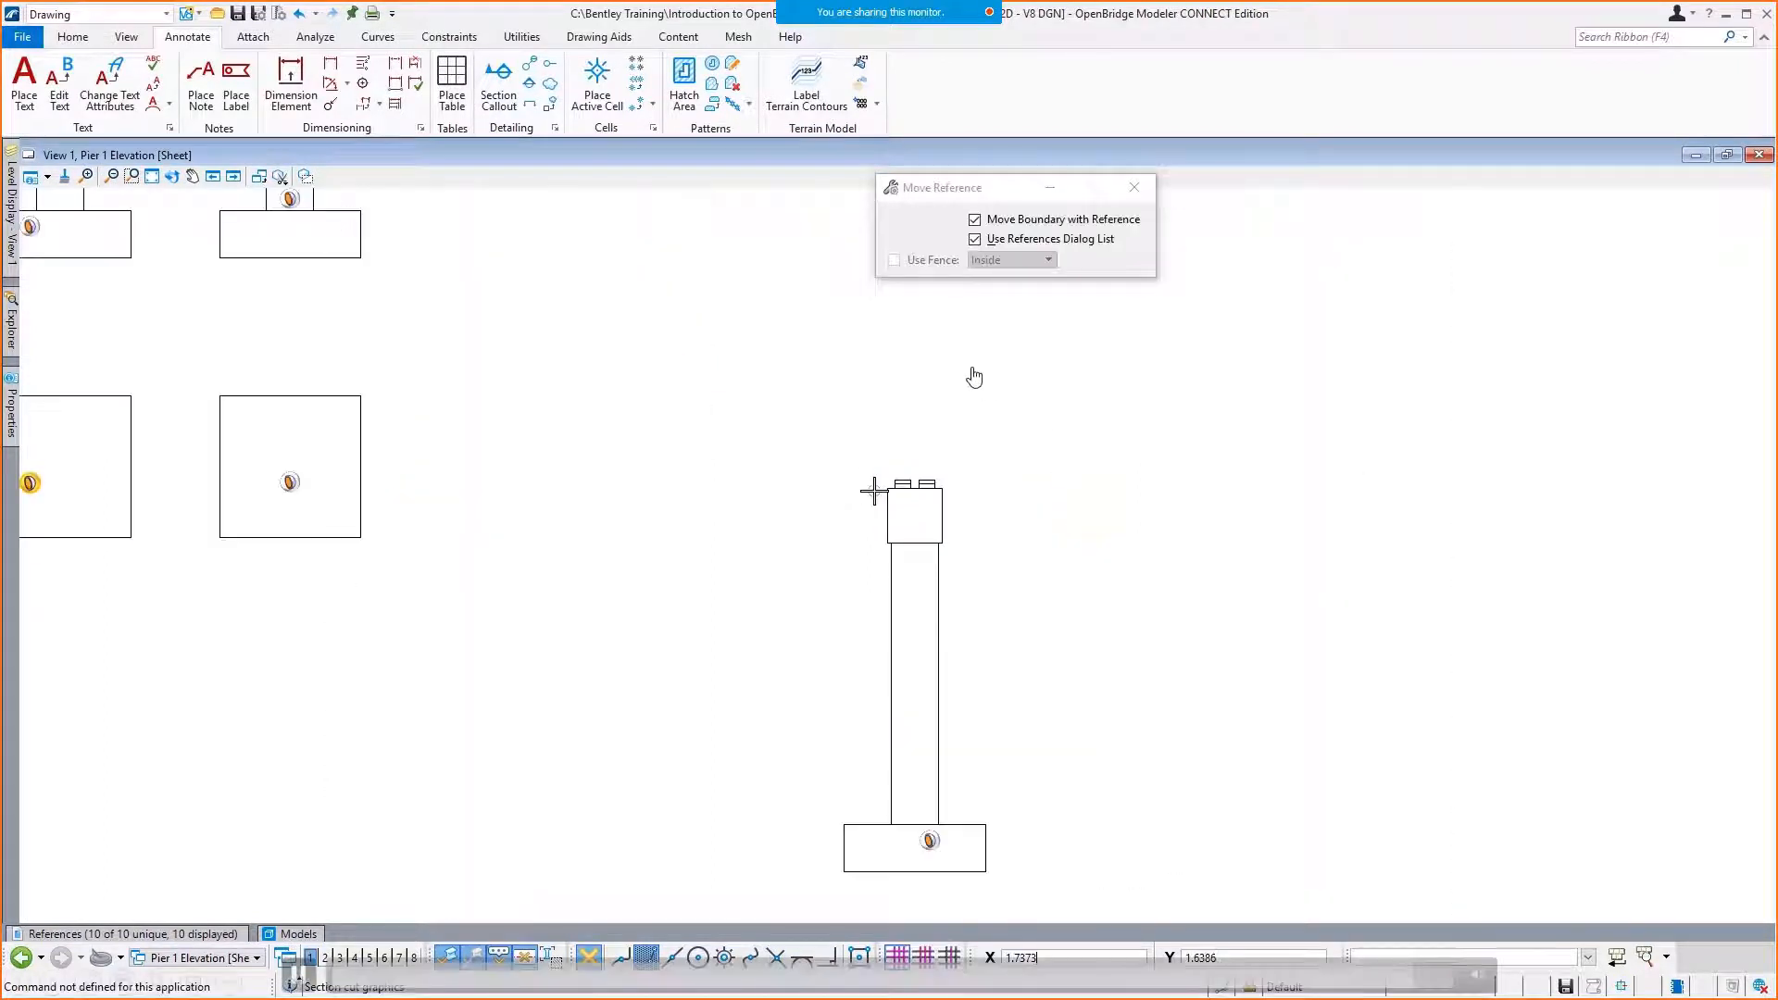
pyautogui.click(877, 489)
pyautogui.scroll(-3, 806, 397)
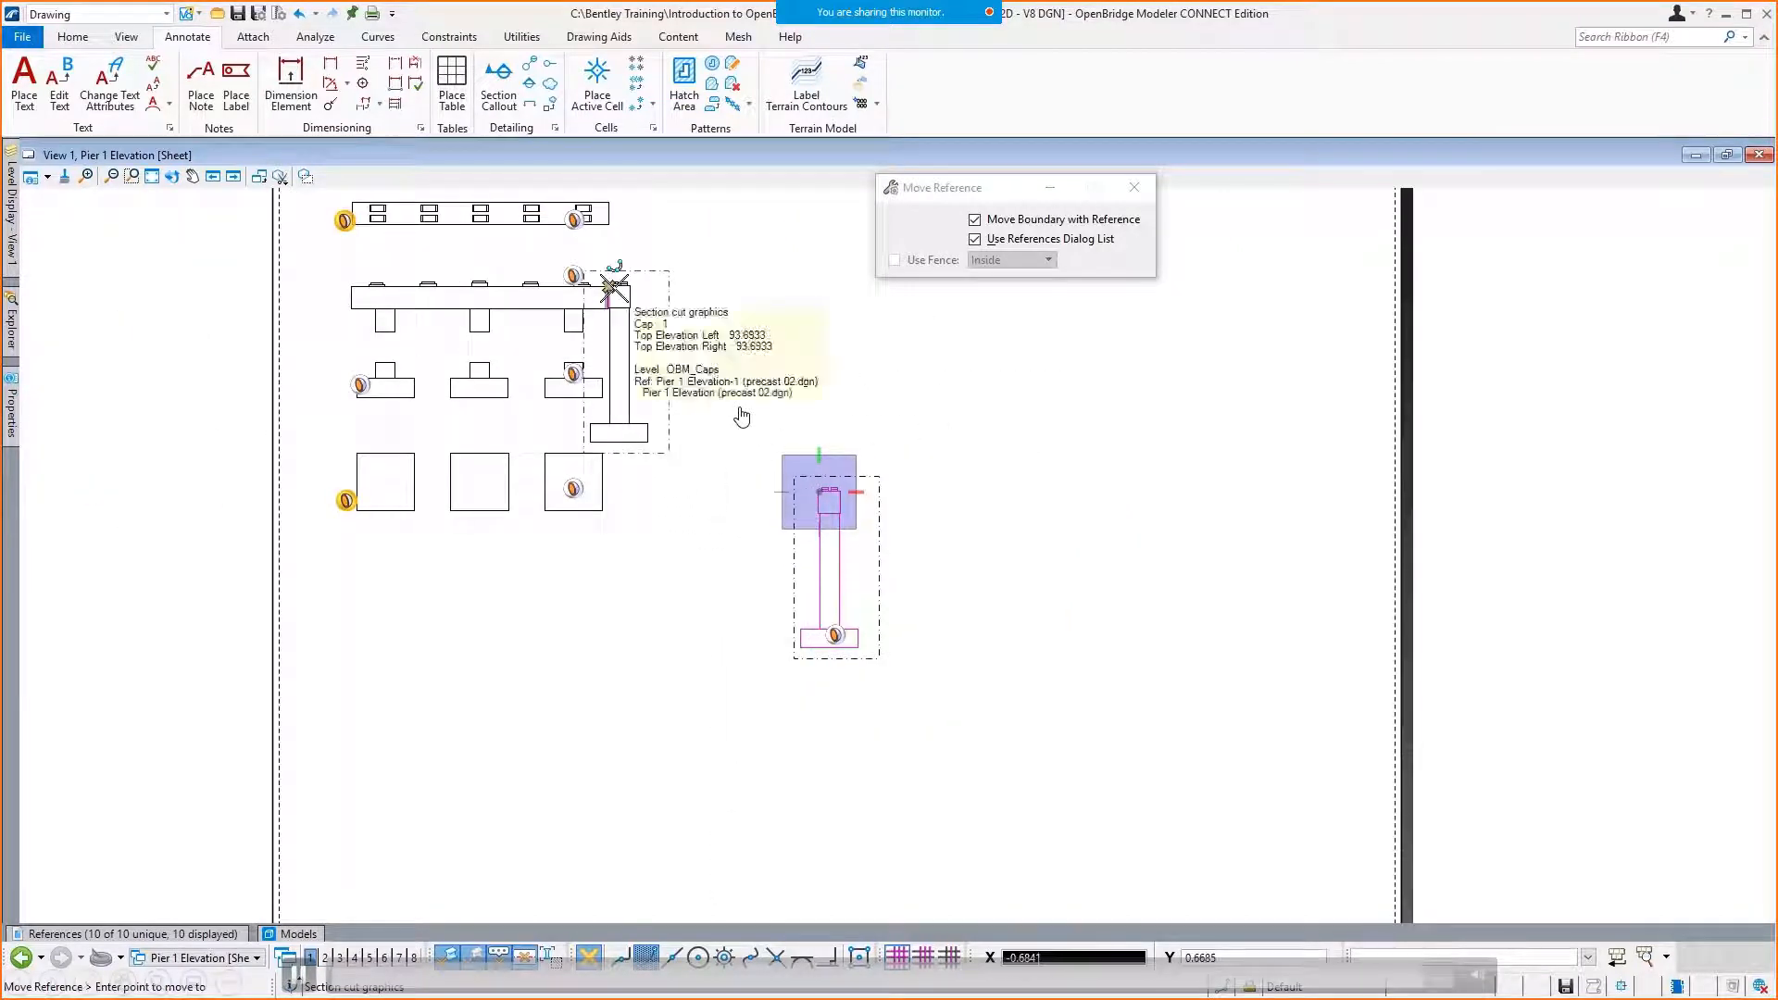
pyautogui.click(856, 422)
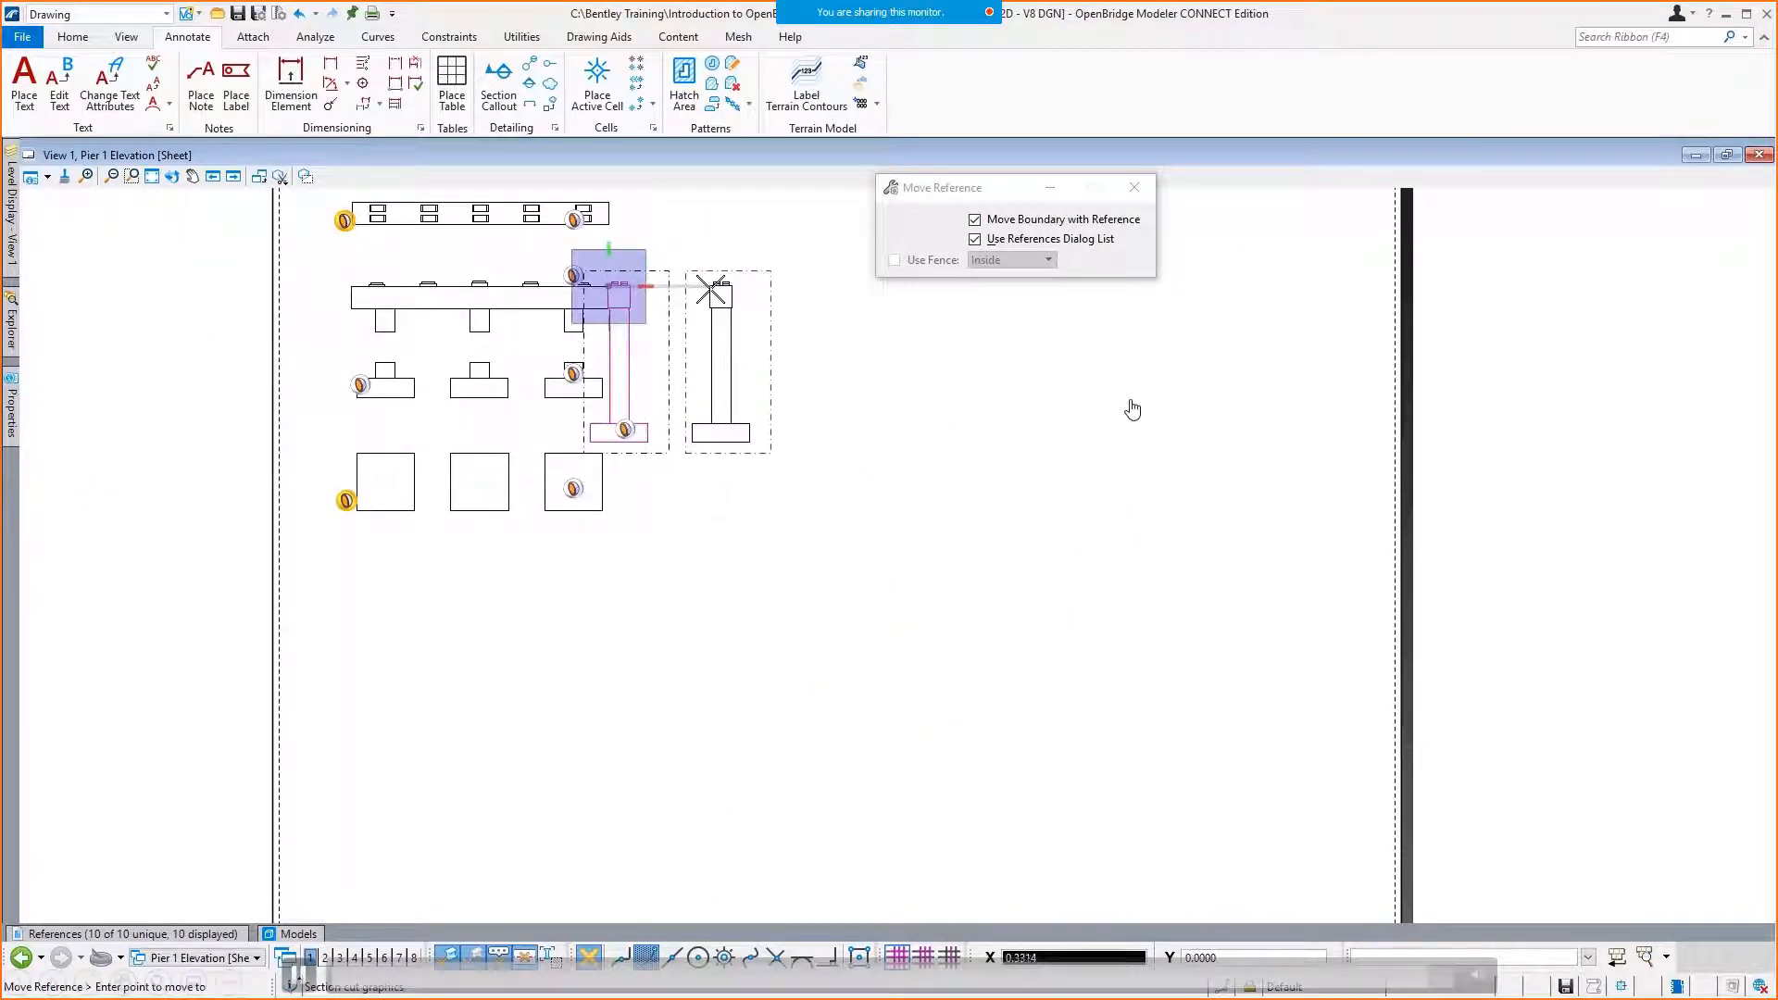
pyautogui.click(1132, 409)
pyautogui.rightClick(1158, 446)
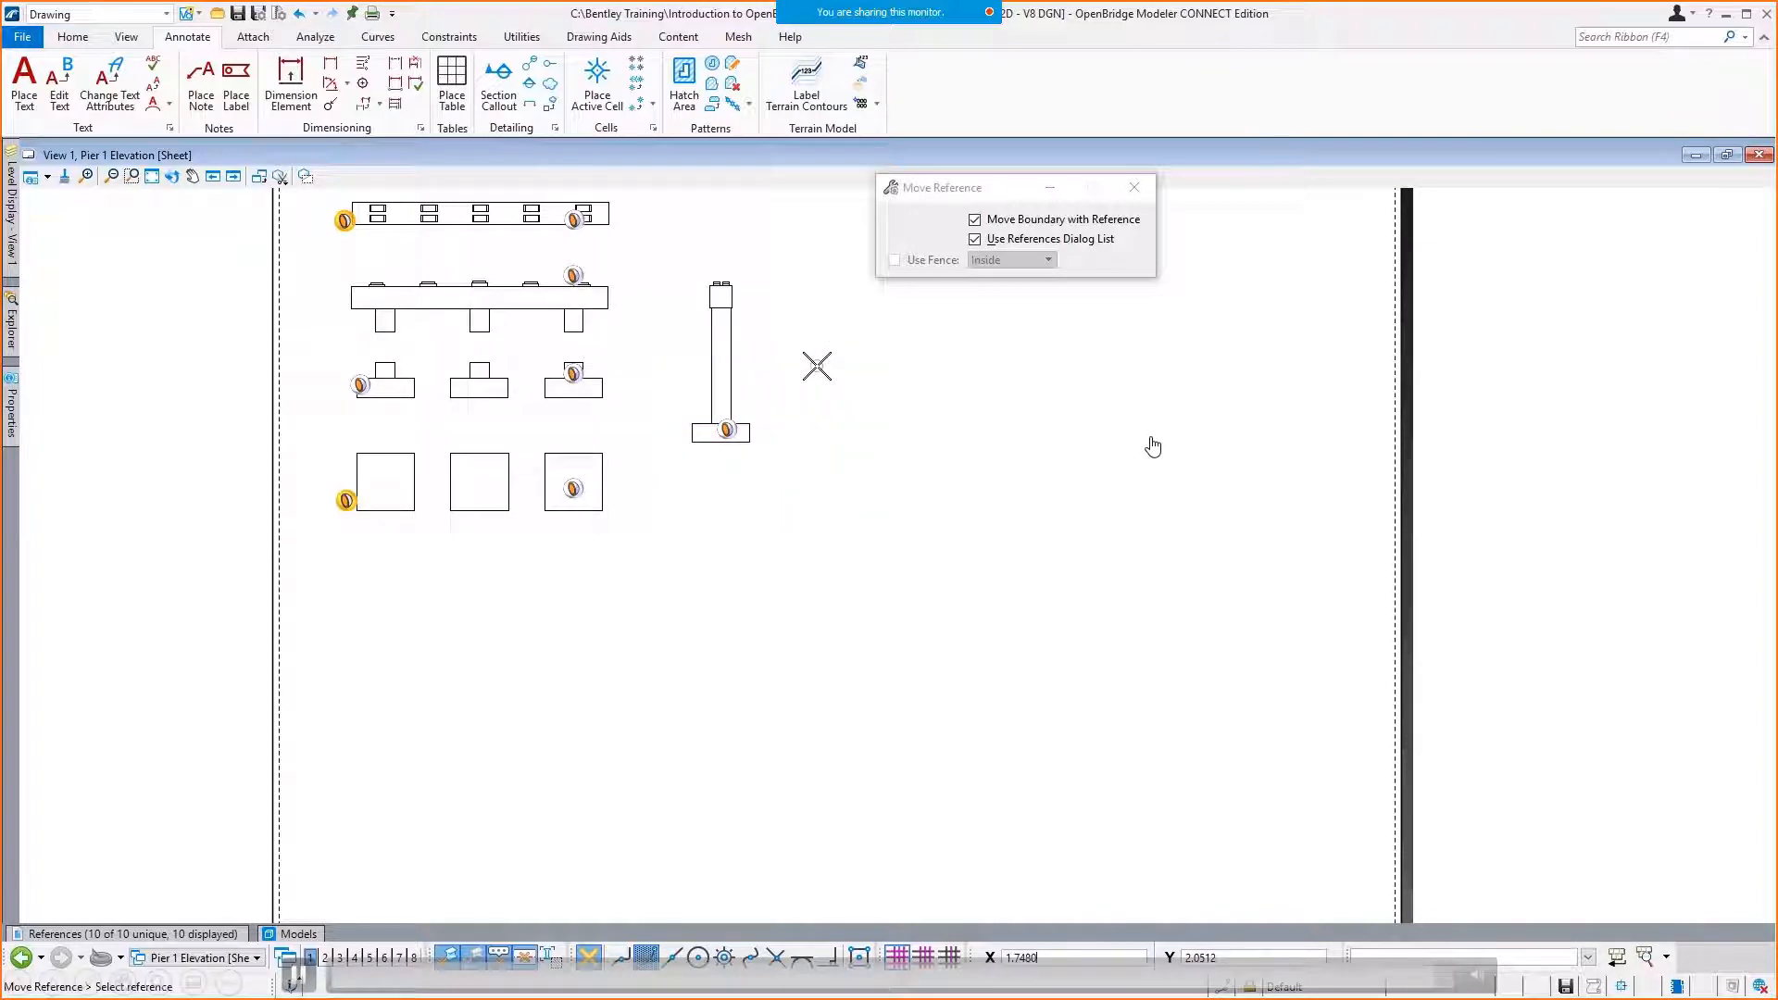
pyautogui.scroll(4, 695, 278)
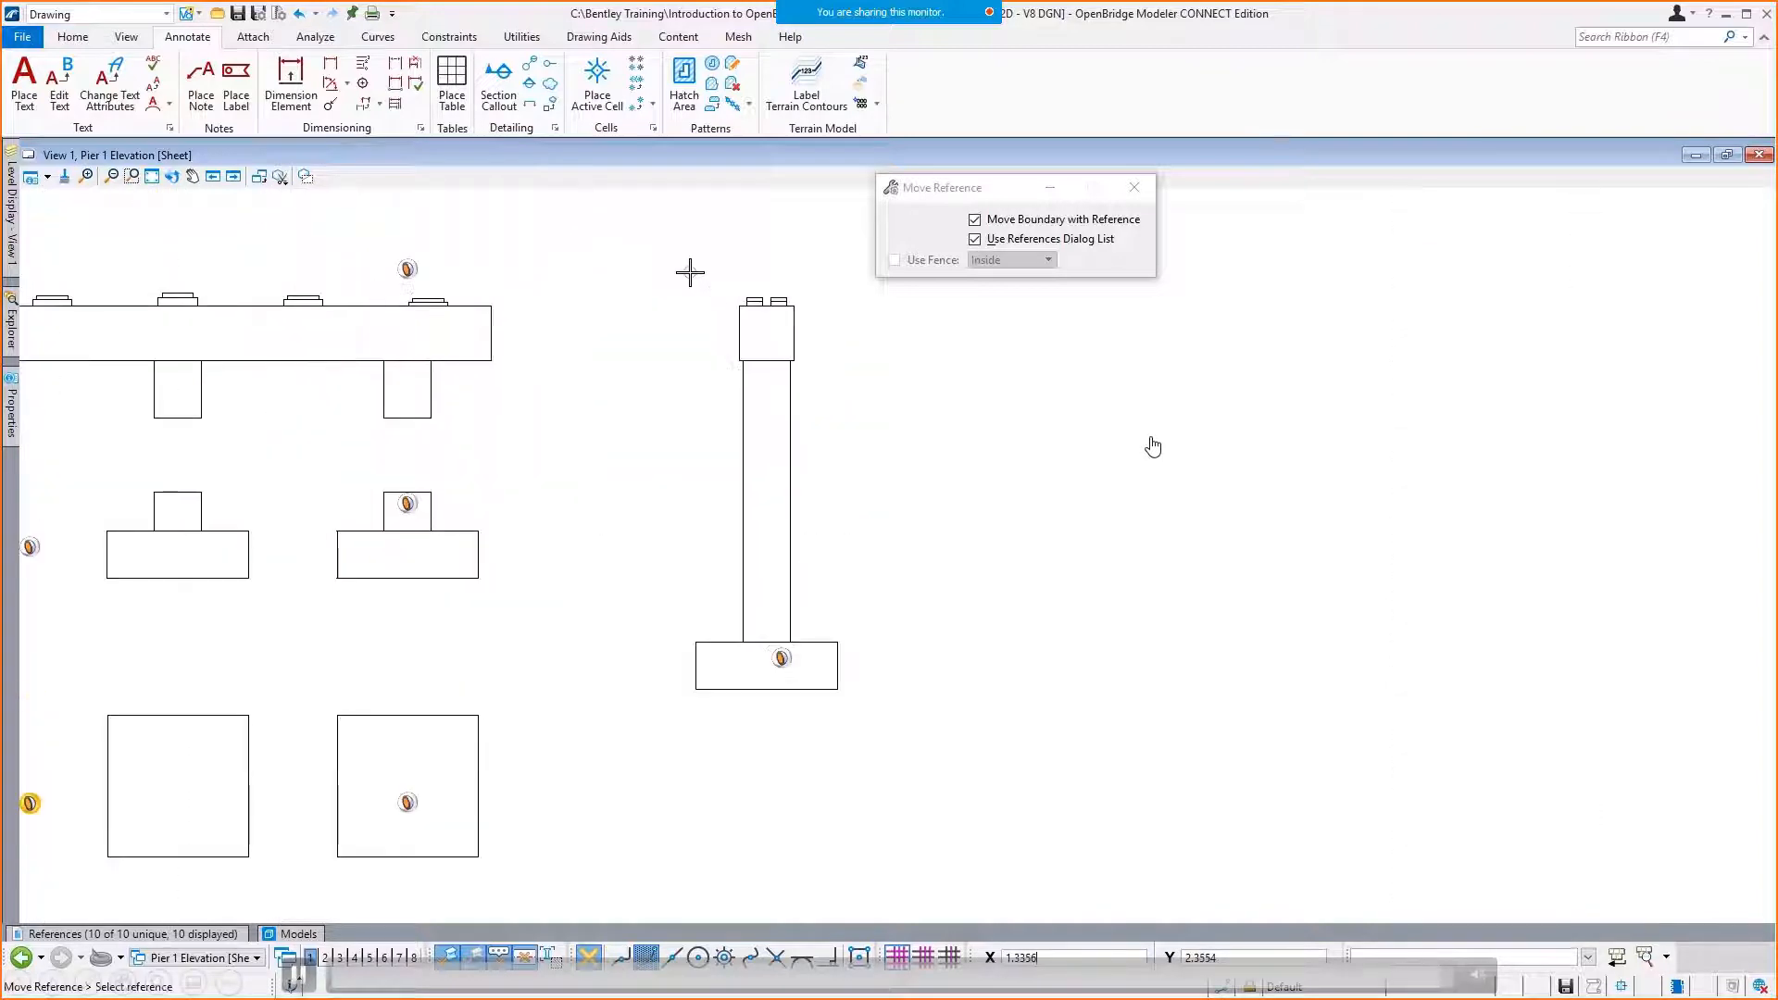
pyautogui.scroll(-4, 961, 502)
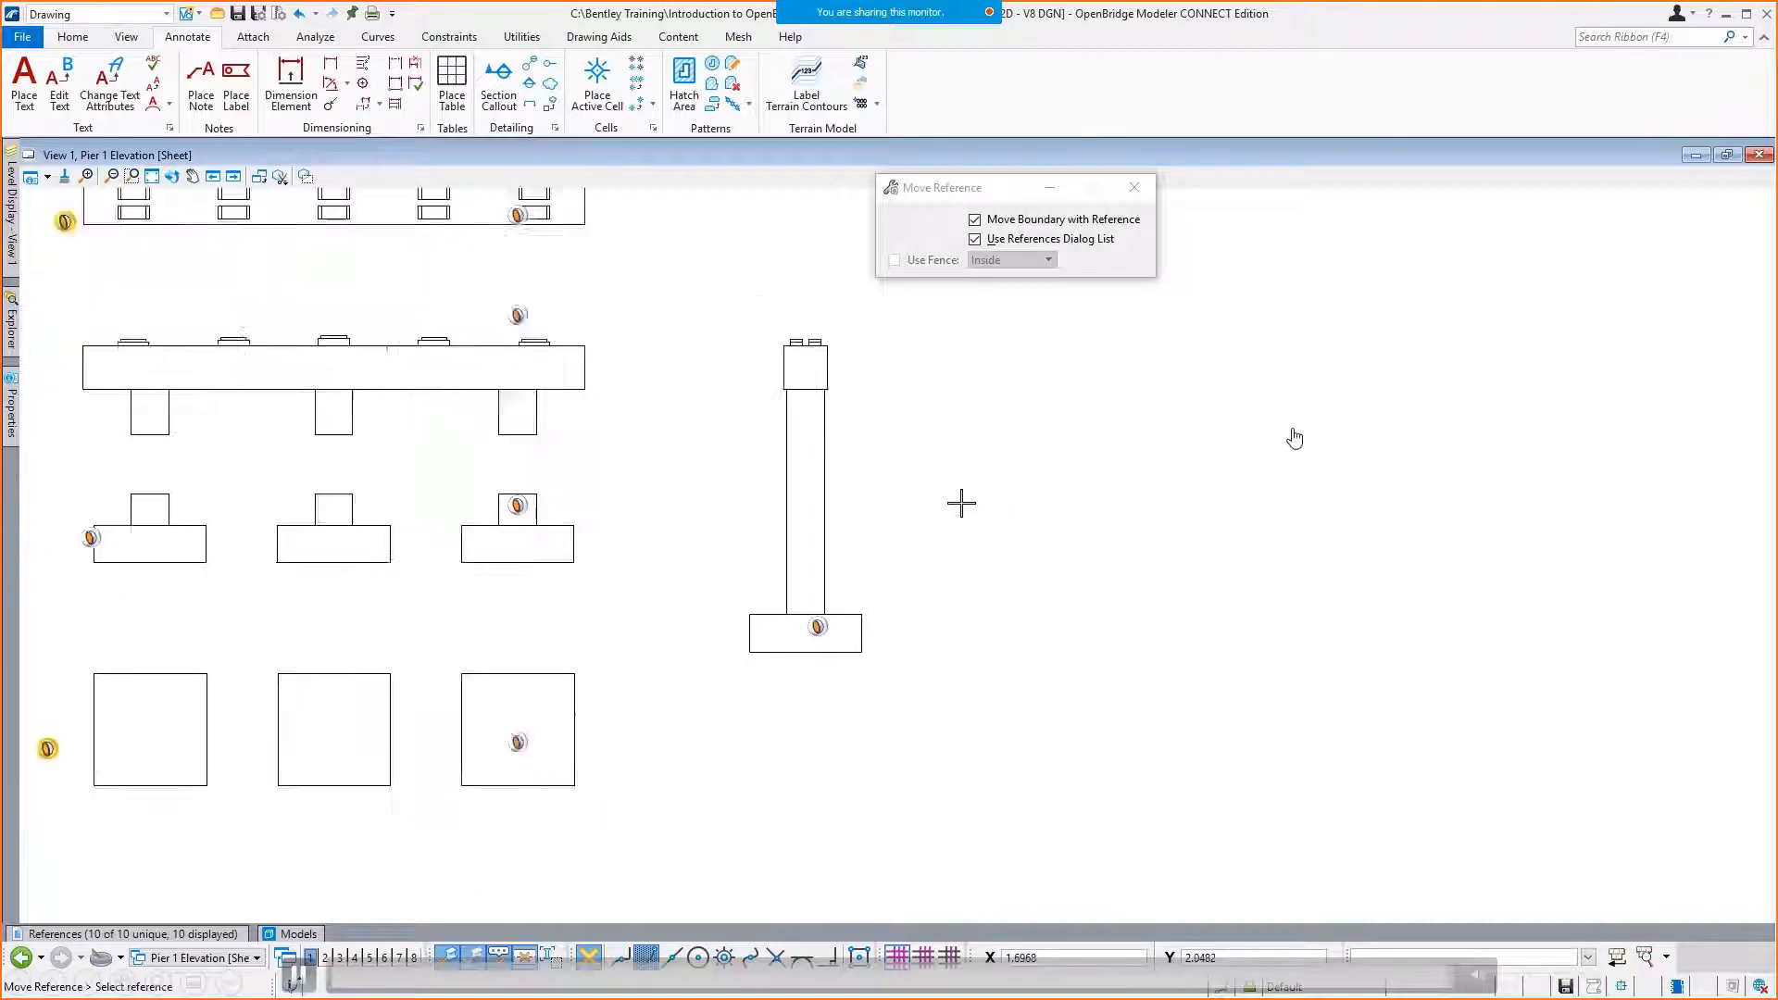
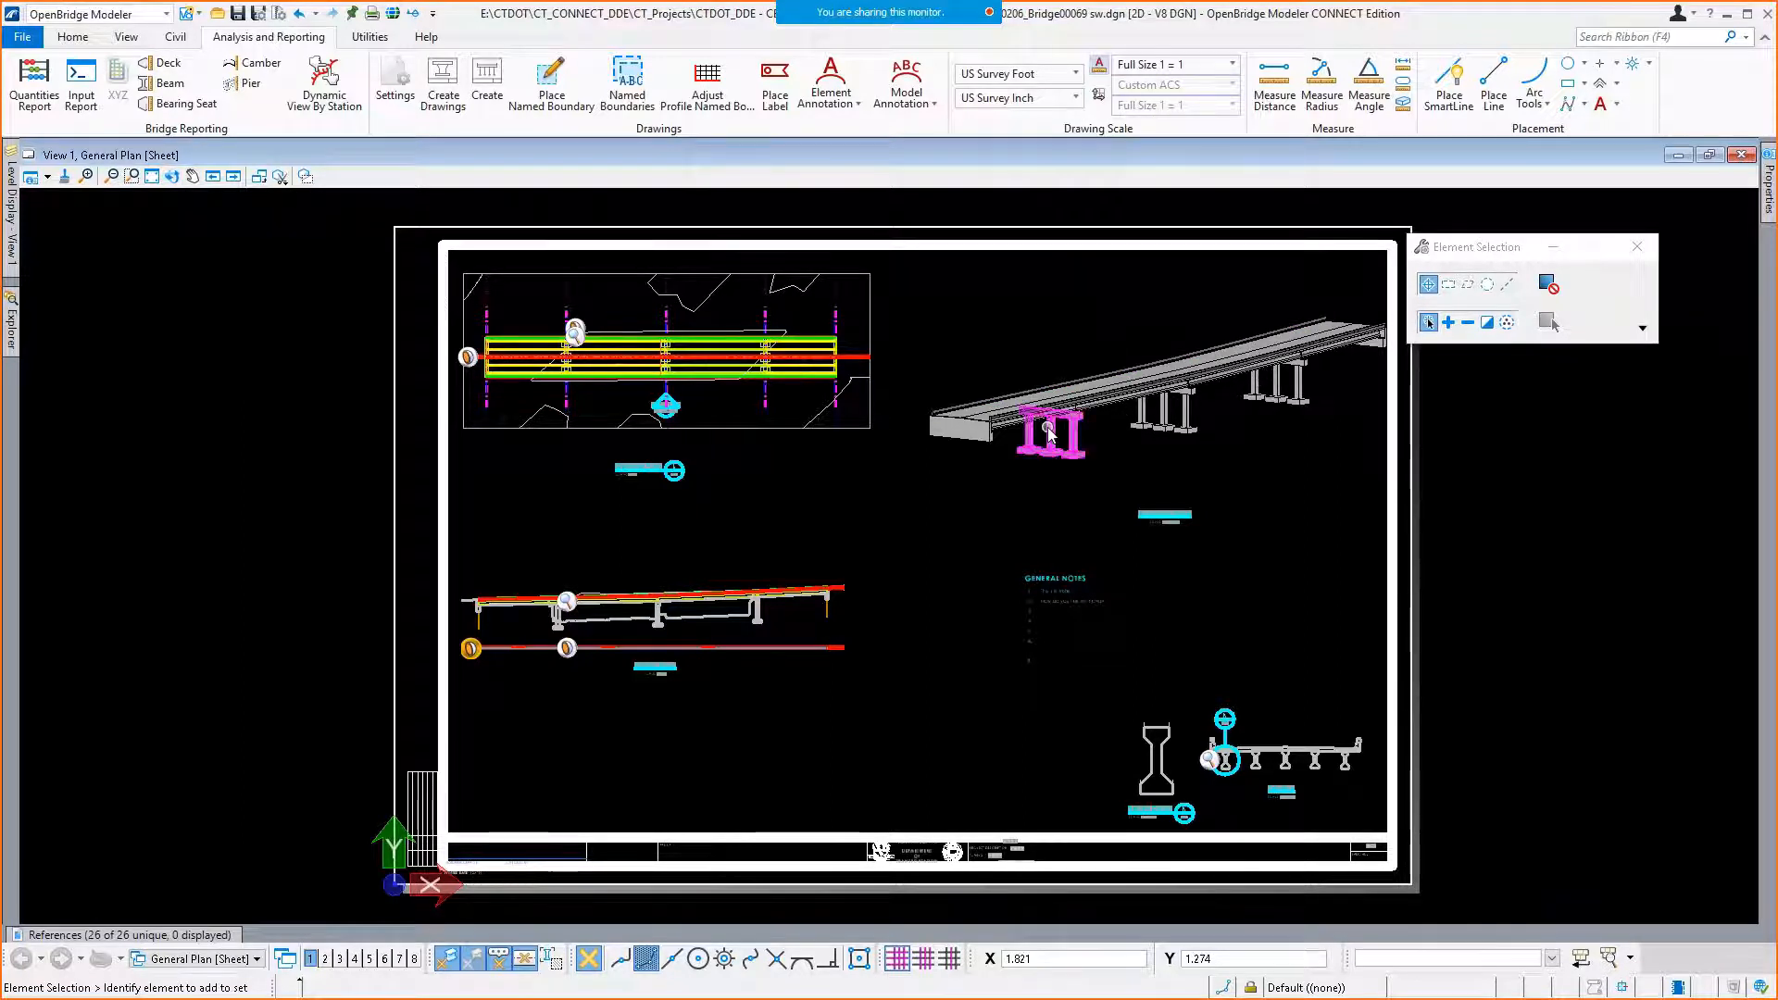
# Examine the General Plan sheet's isometric view, plan, elevation, general notes and beam details, and minimize its window.
pyautogui.moveTo(1048, 428)
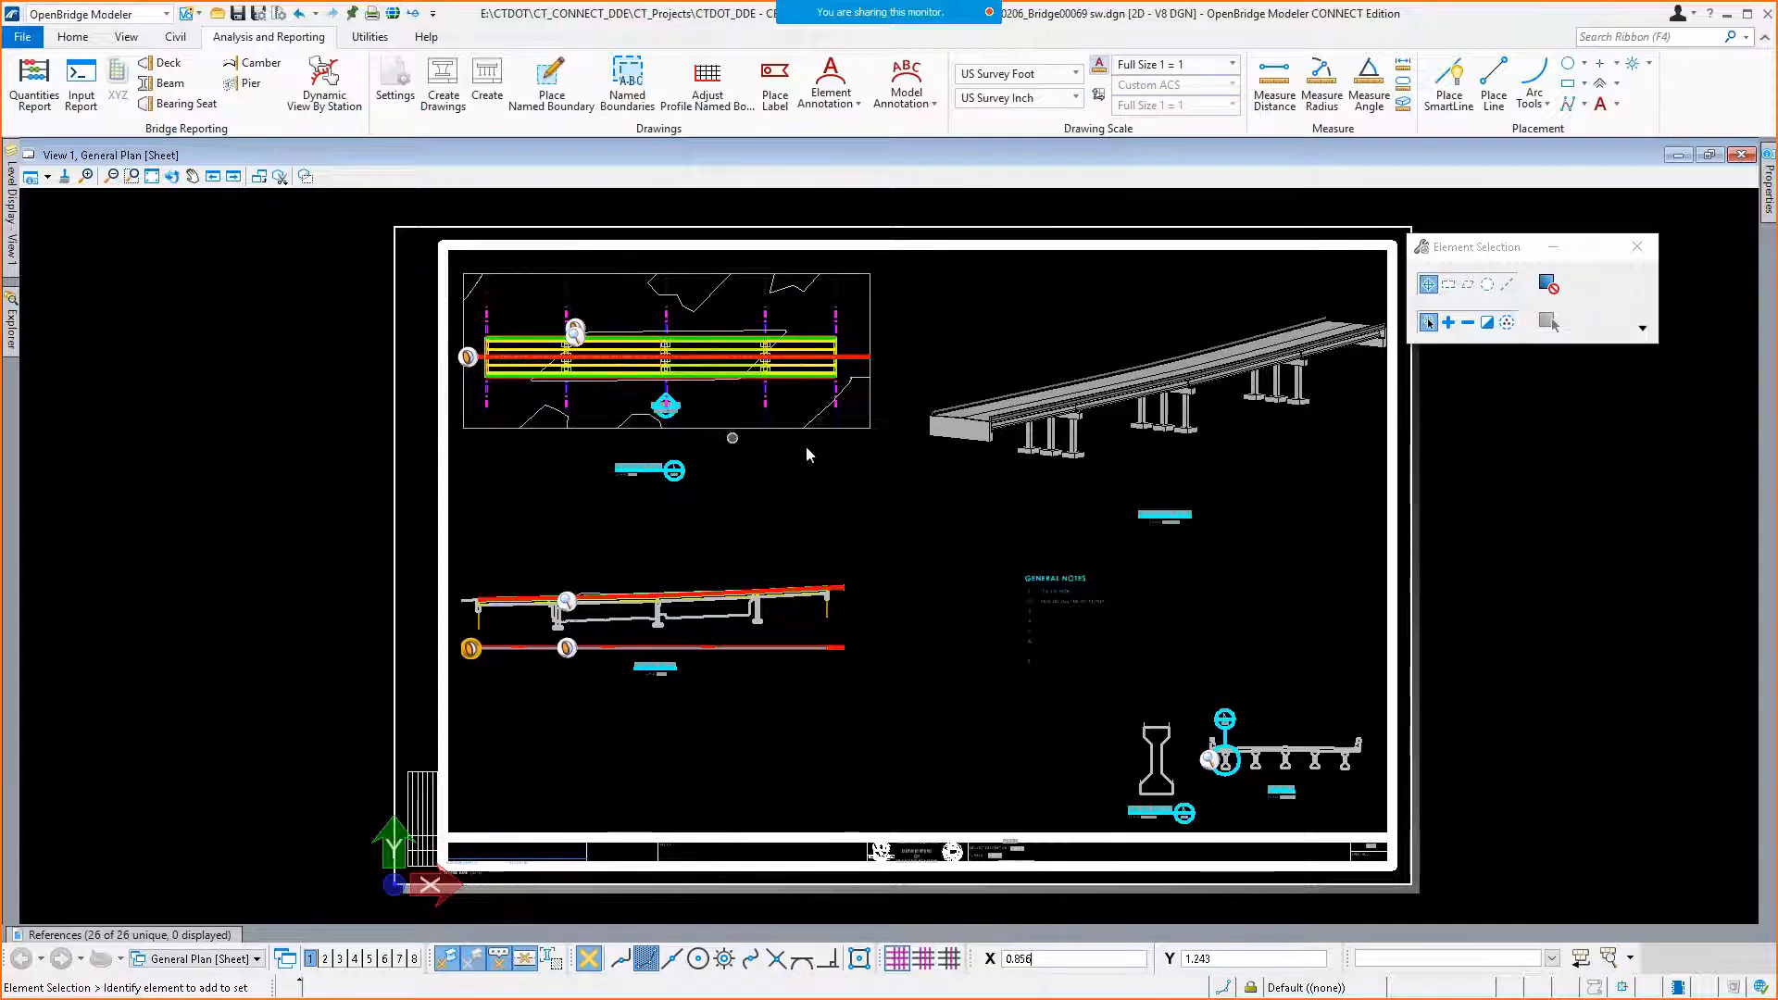
pyautogui.moveTo(582, 439)
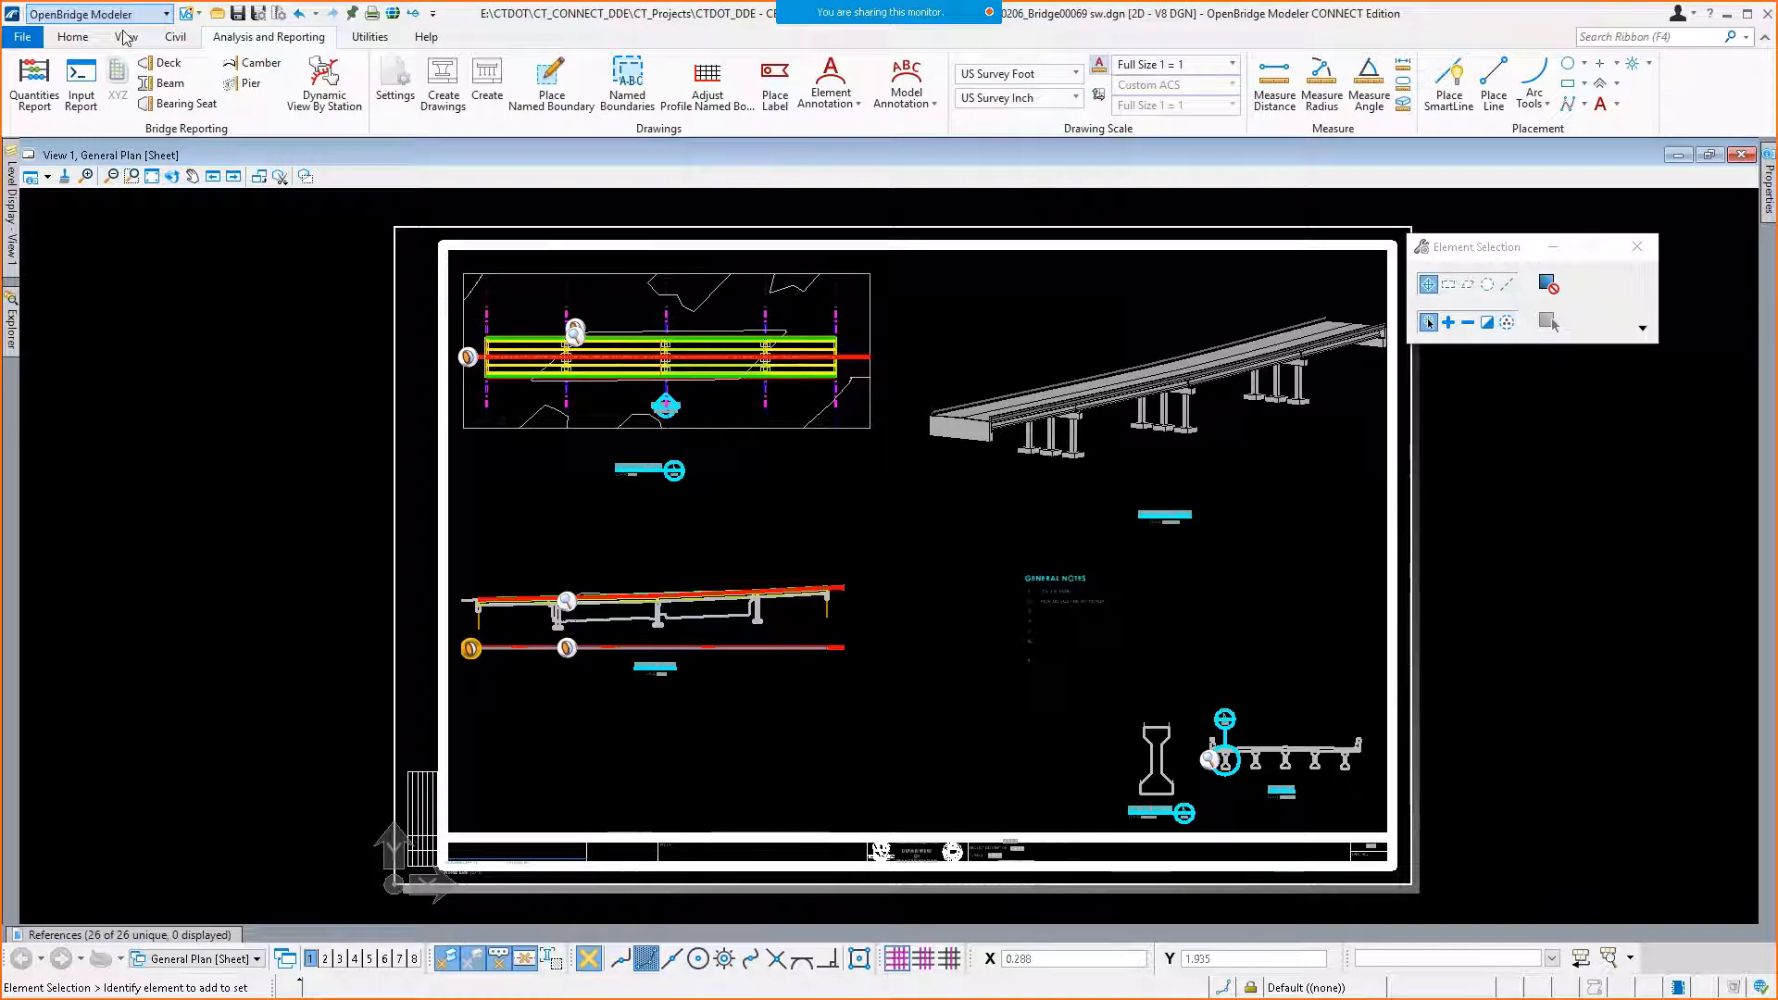
pyautogui.scroll(5, 1077, 666)
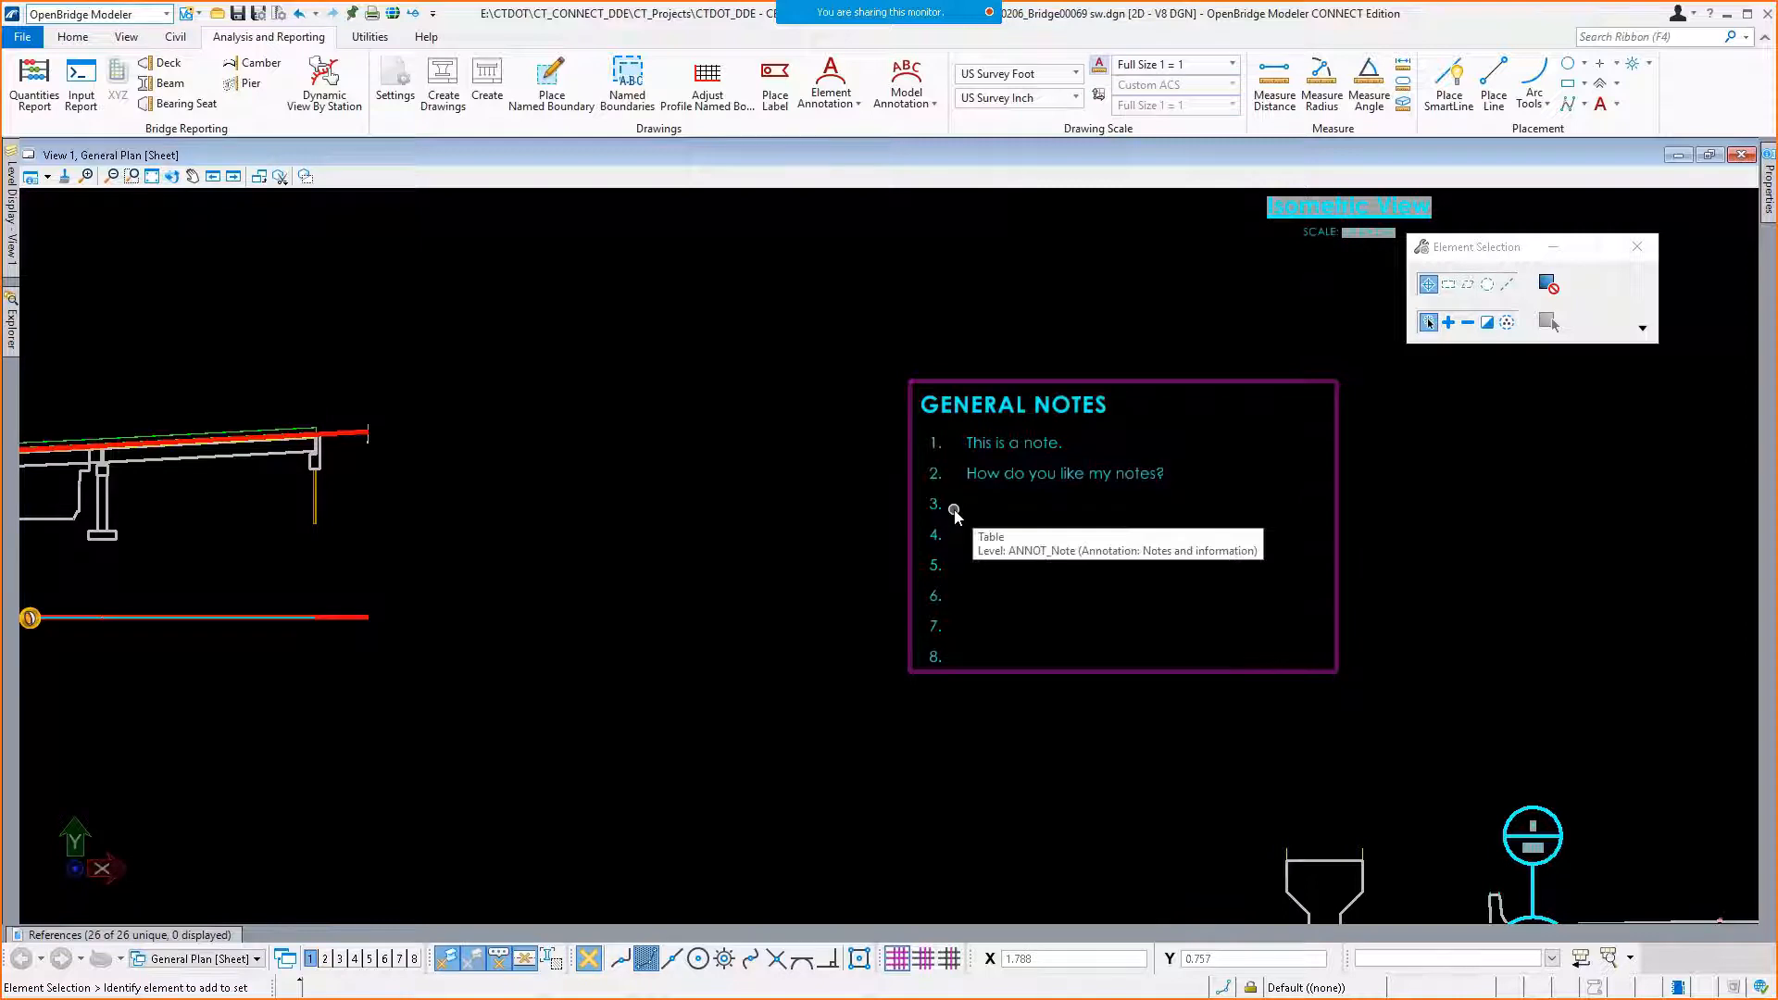
pyautogui.scroll(-2, 1389, 488)
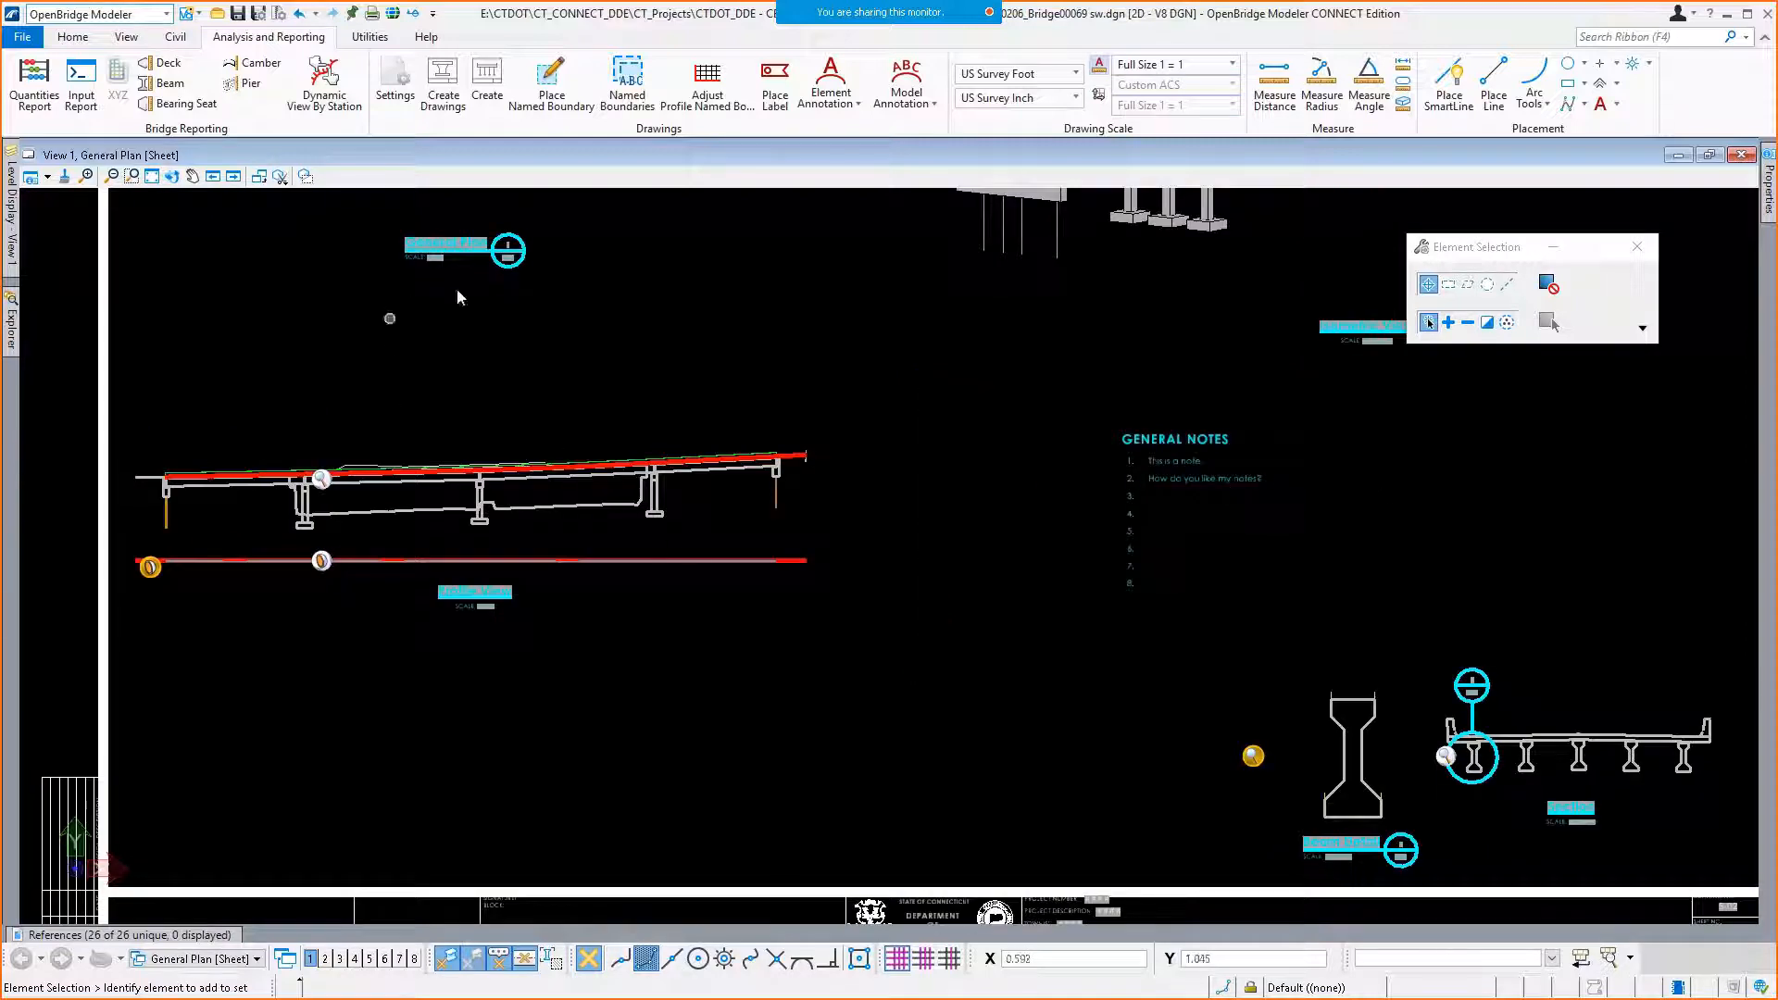
pyautogui.scroll(-2, 613, 739)
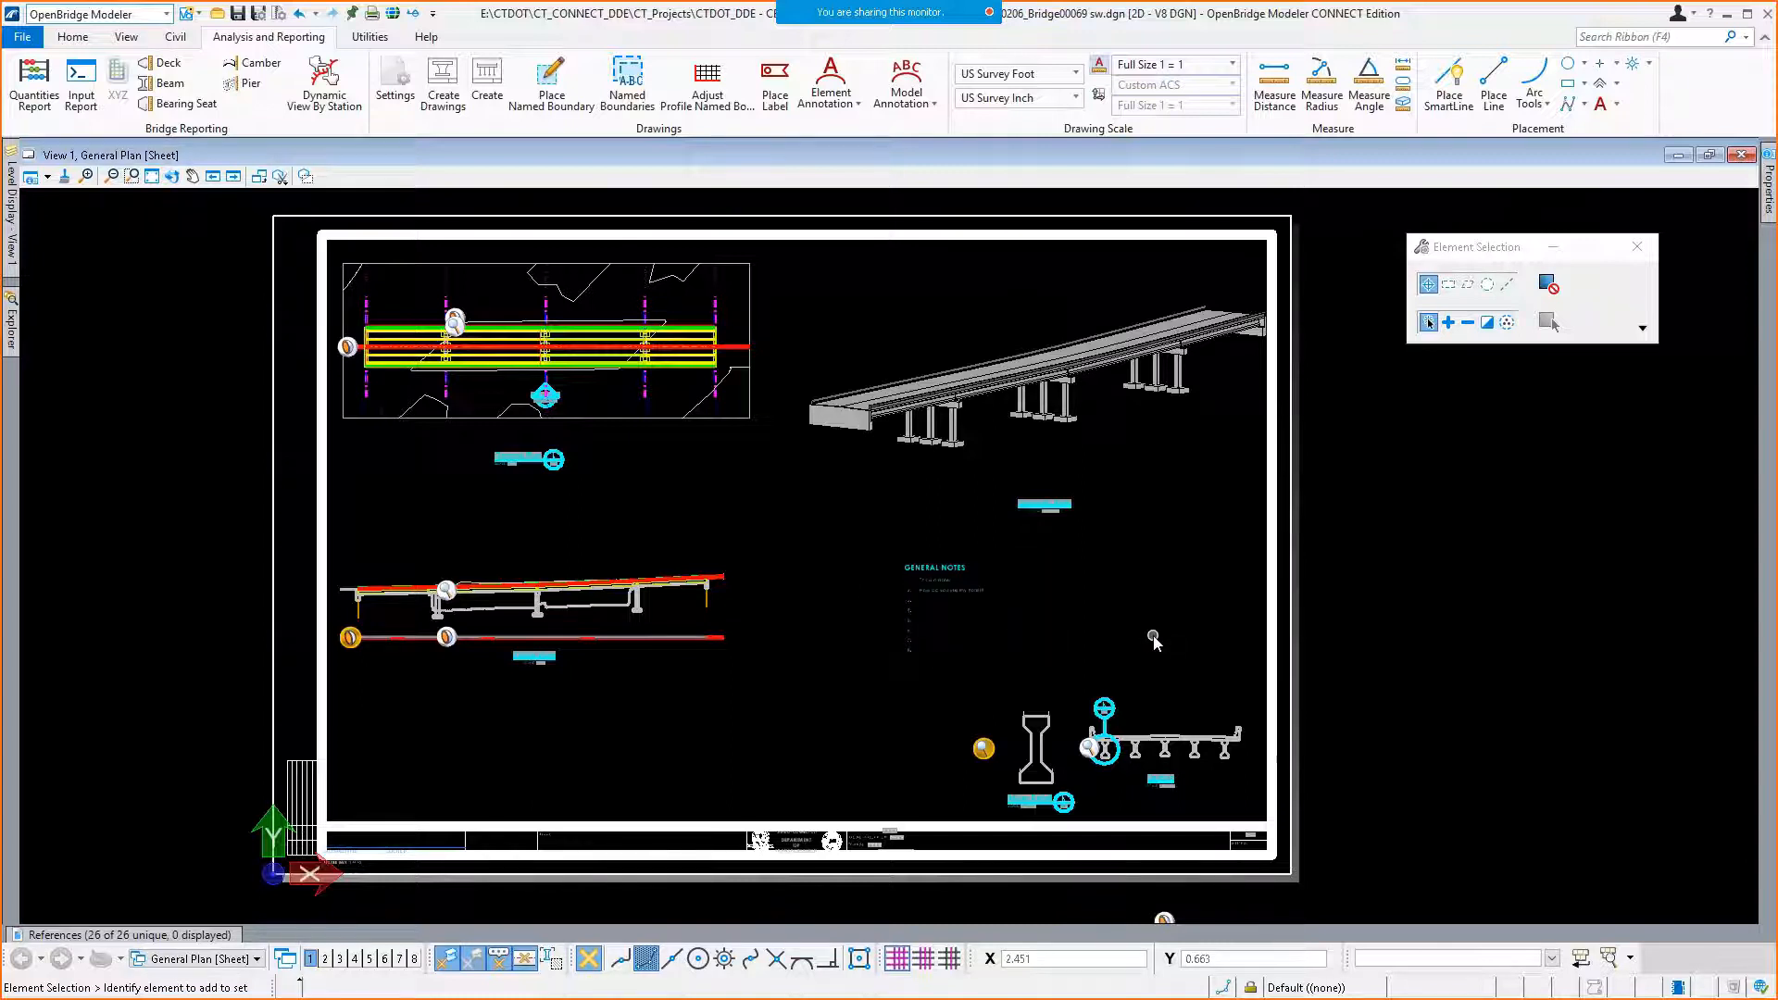
pyautogui.click(1726, 16)
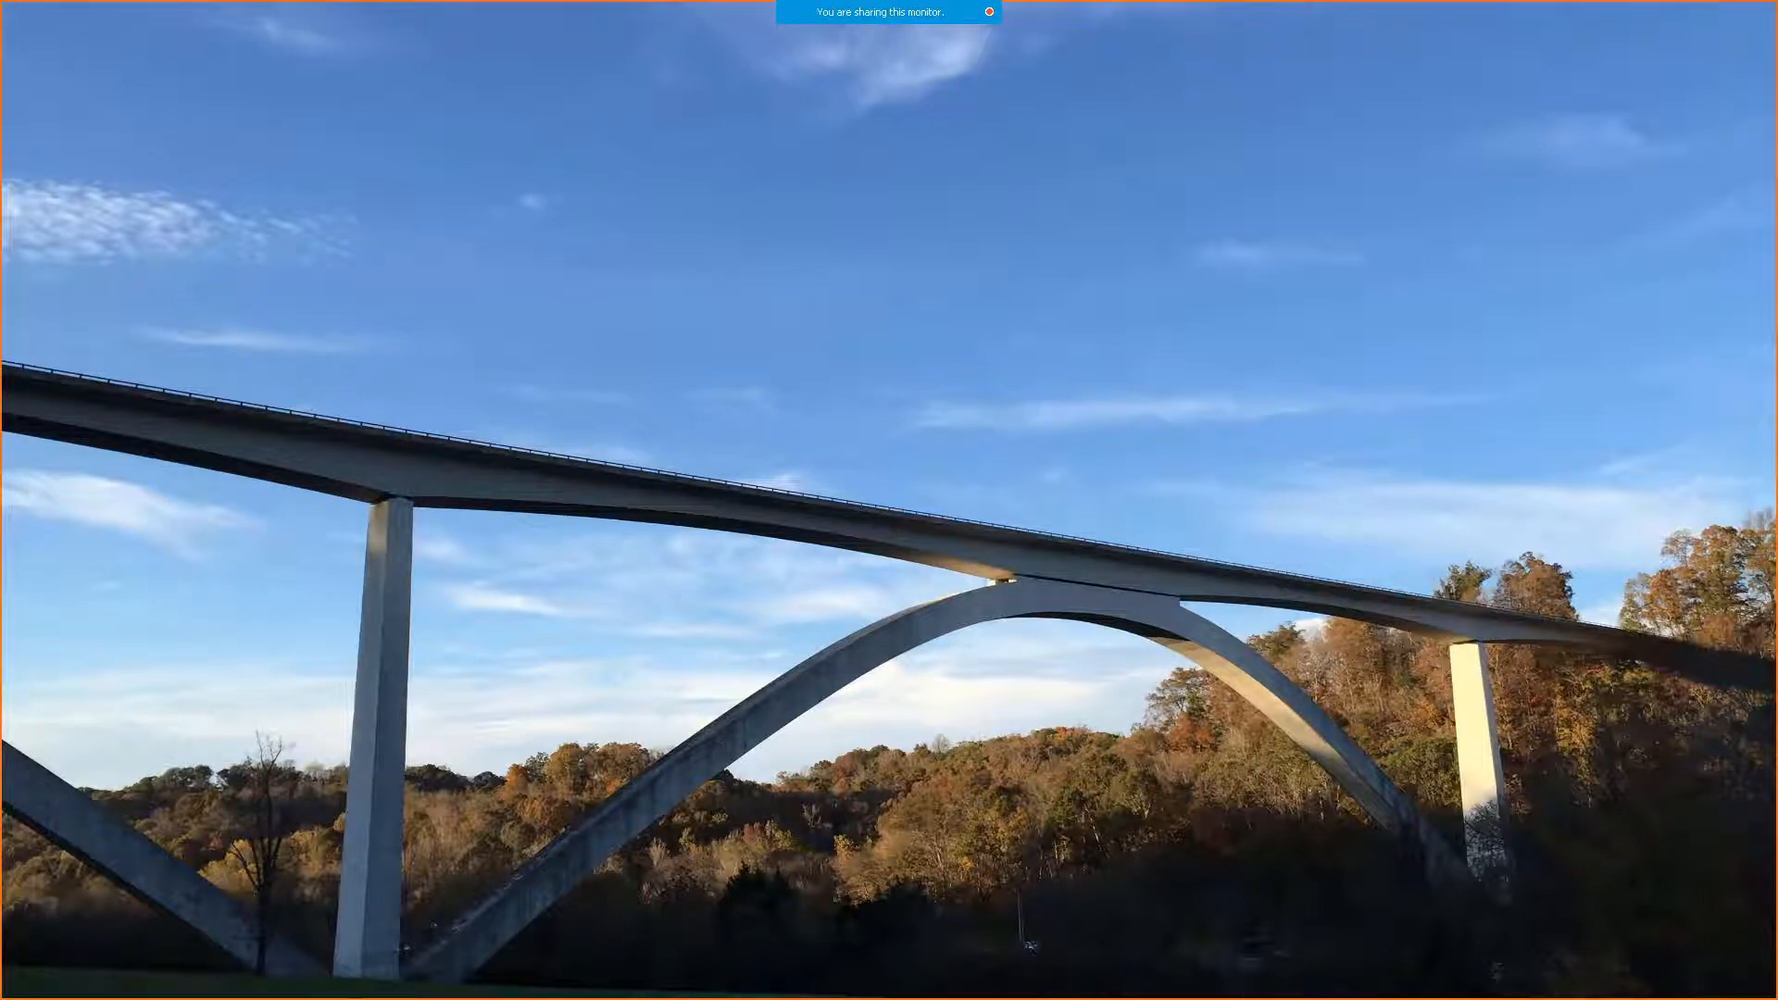
# Switch to the br 99 pp 01.dgn file, review its models, and list the Pier 1 Elevation reference's levels for View 3.
pyautogui.hotkey('alt', 'Tab')
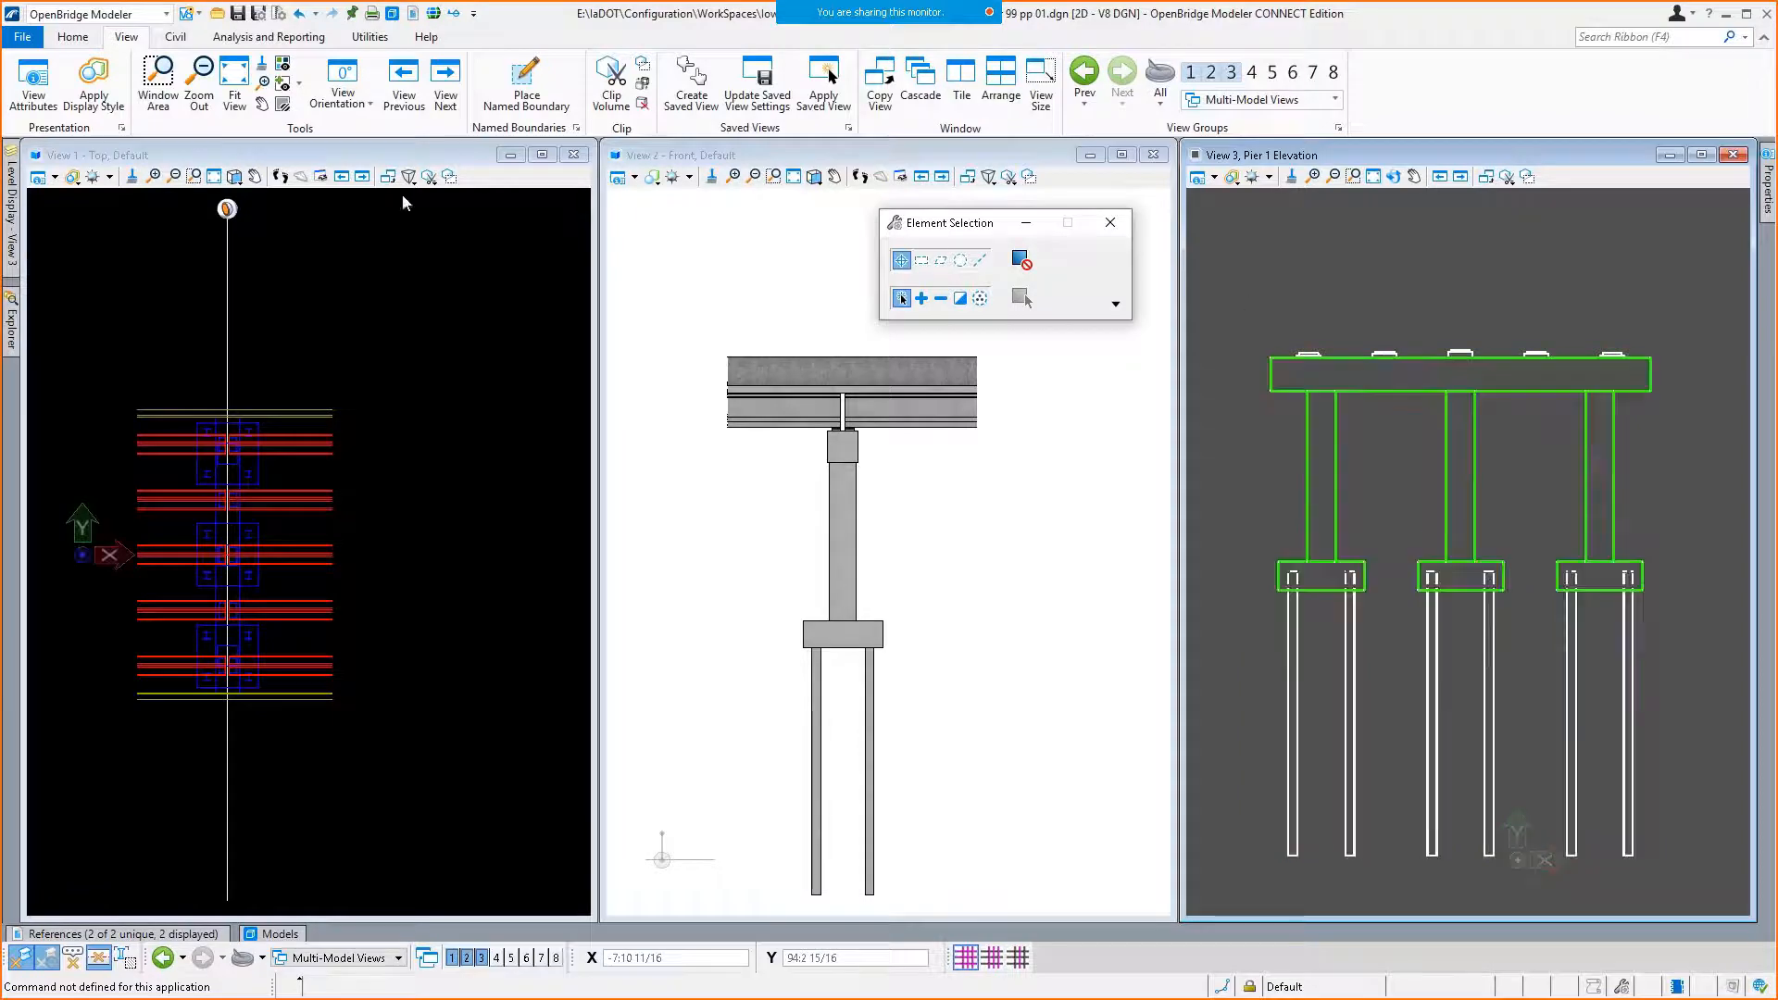
pyautogui.click(269, 37)
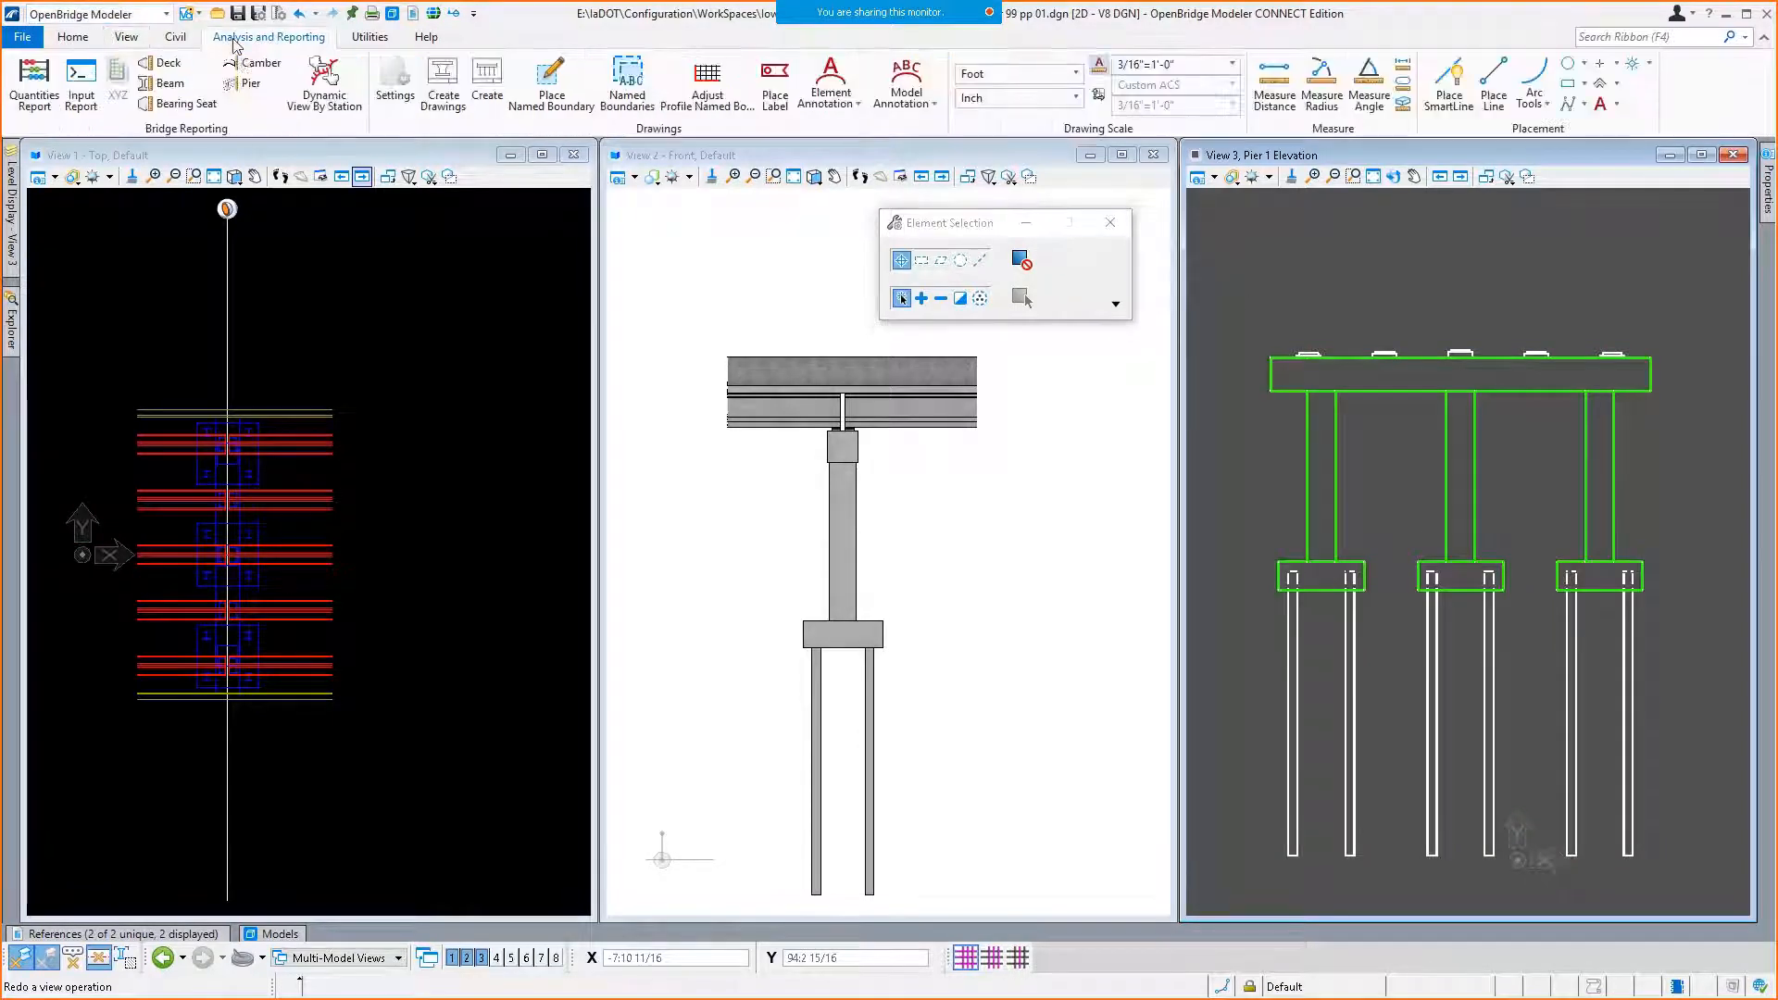
pyautogui.click(451, 90)
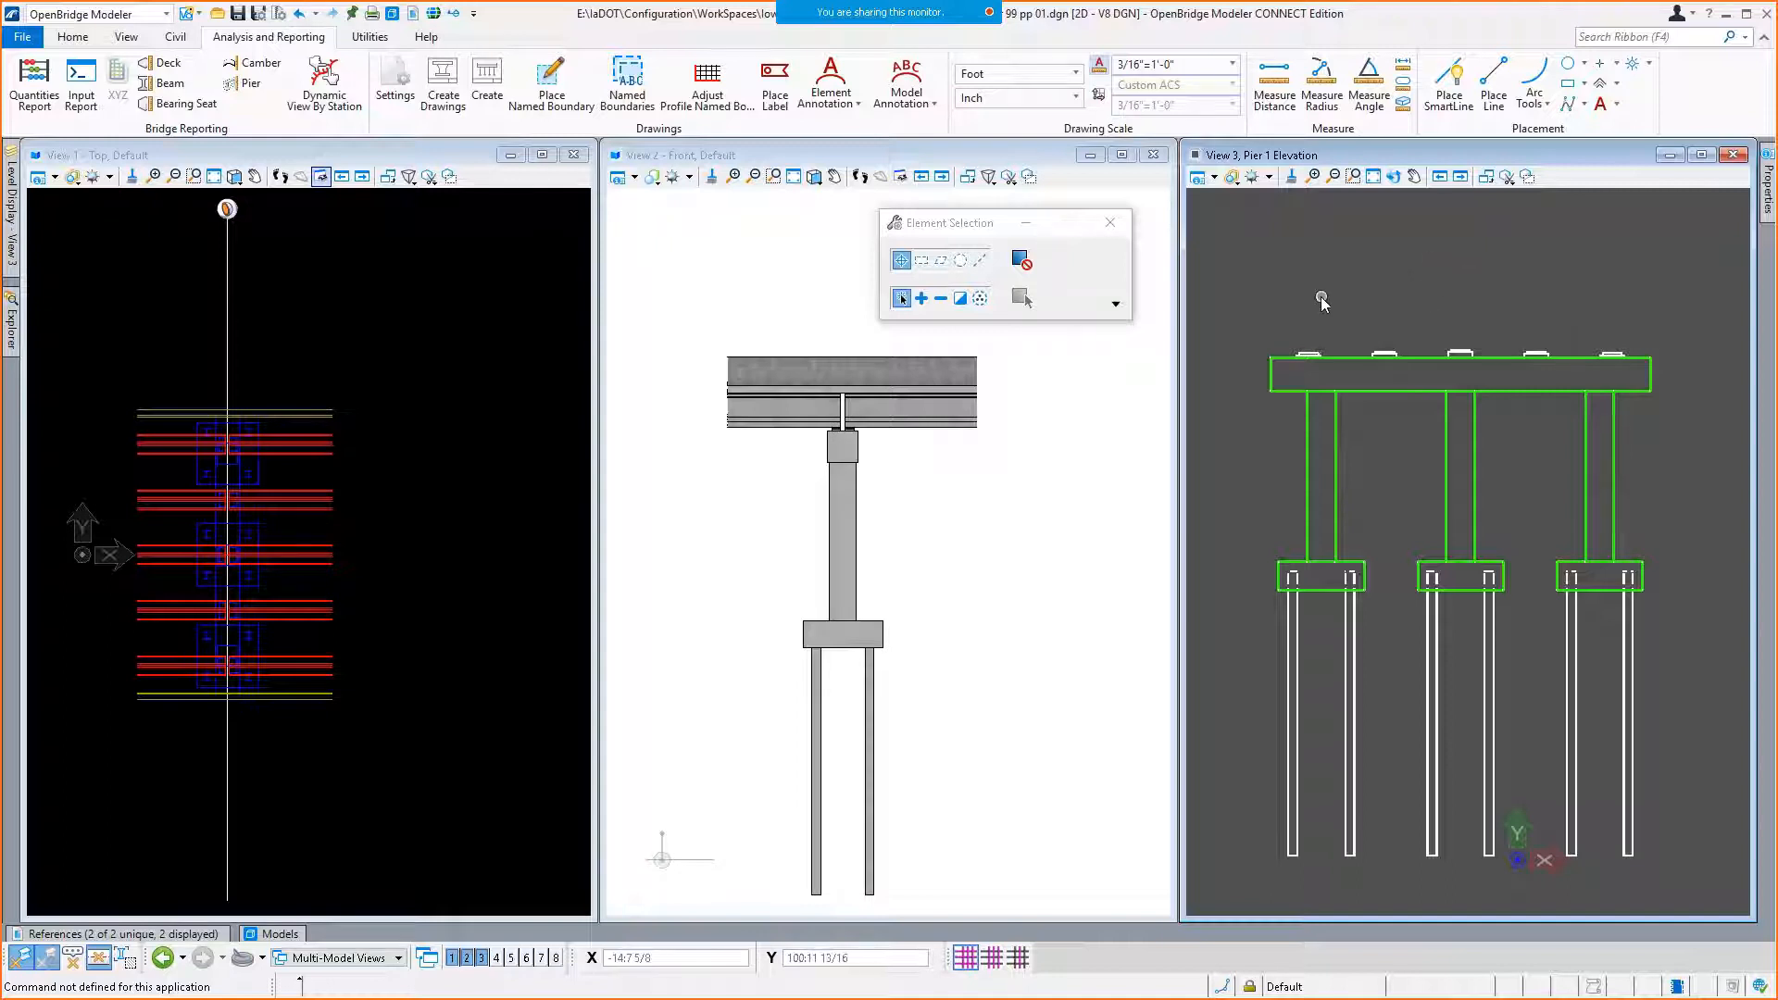
pyautogui.click(1393, 176)
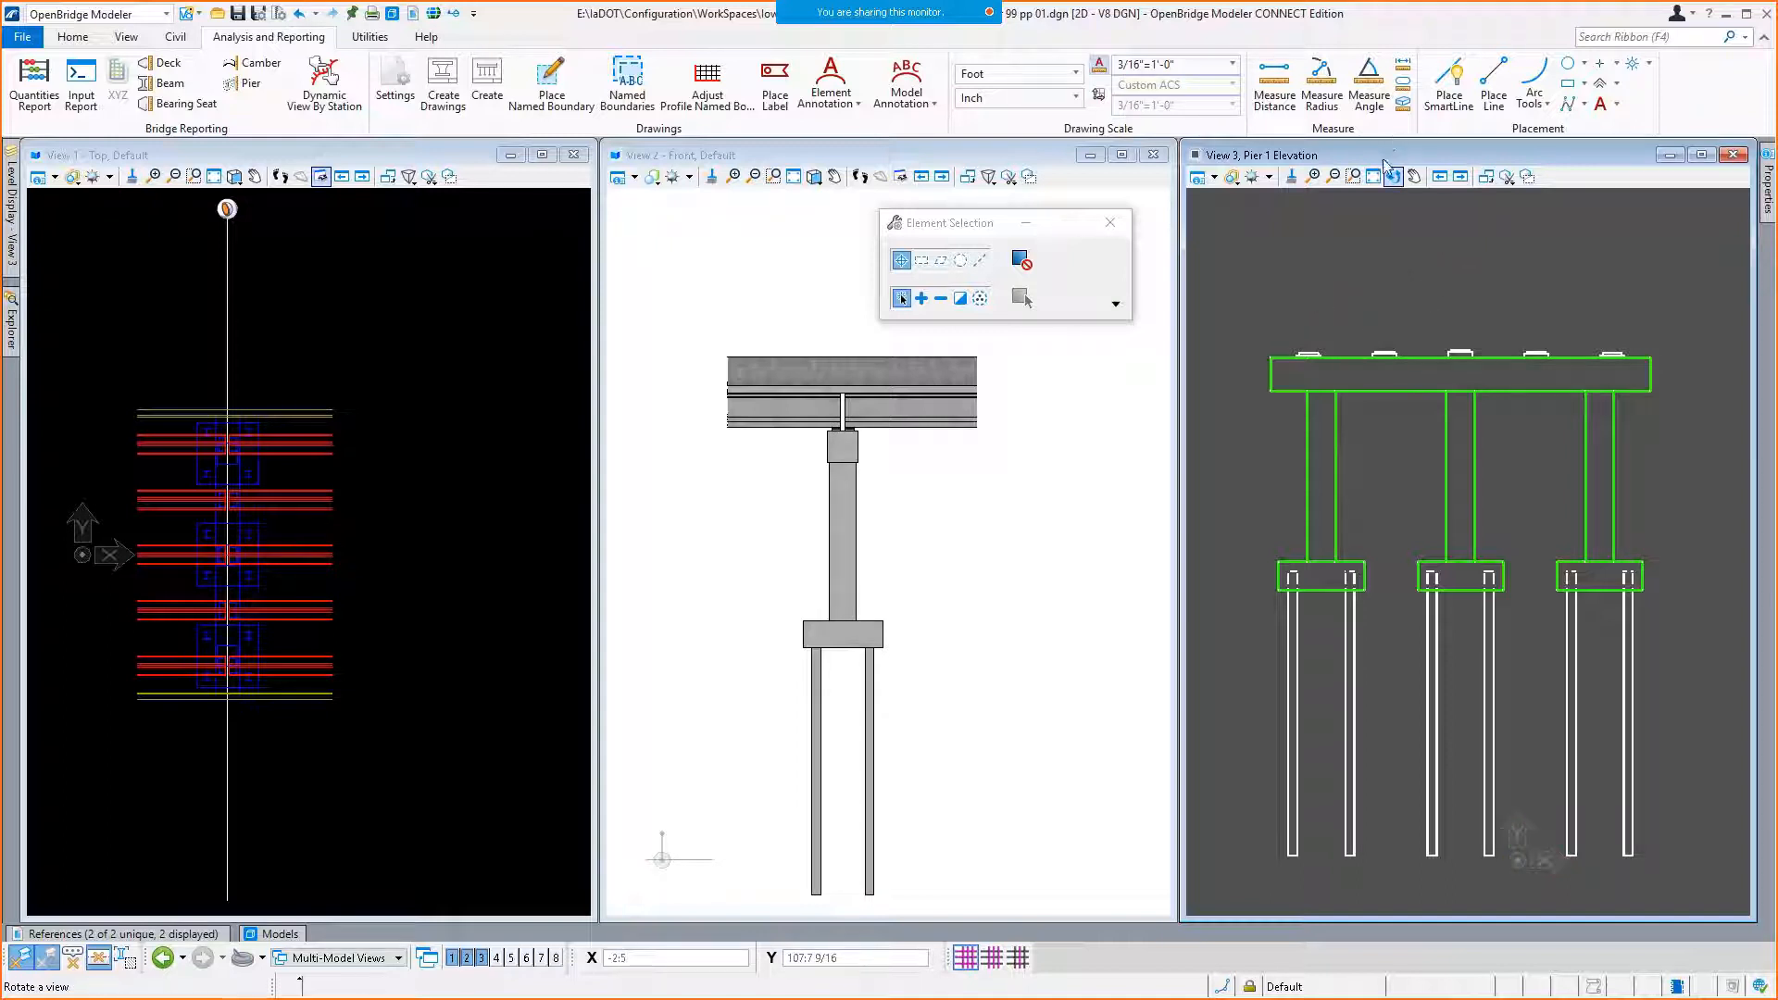
pyautogui.click(280, 935)
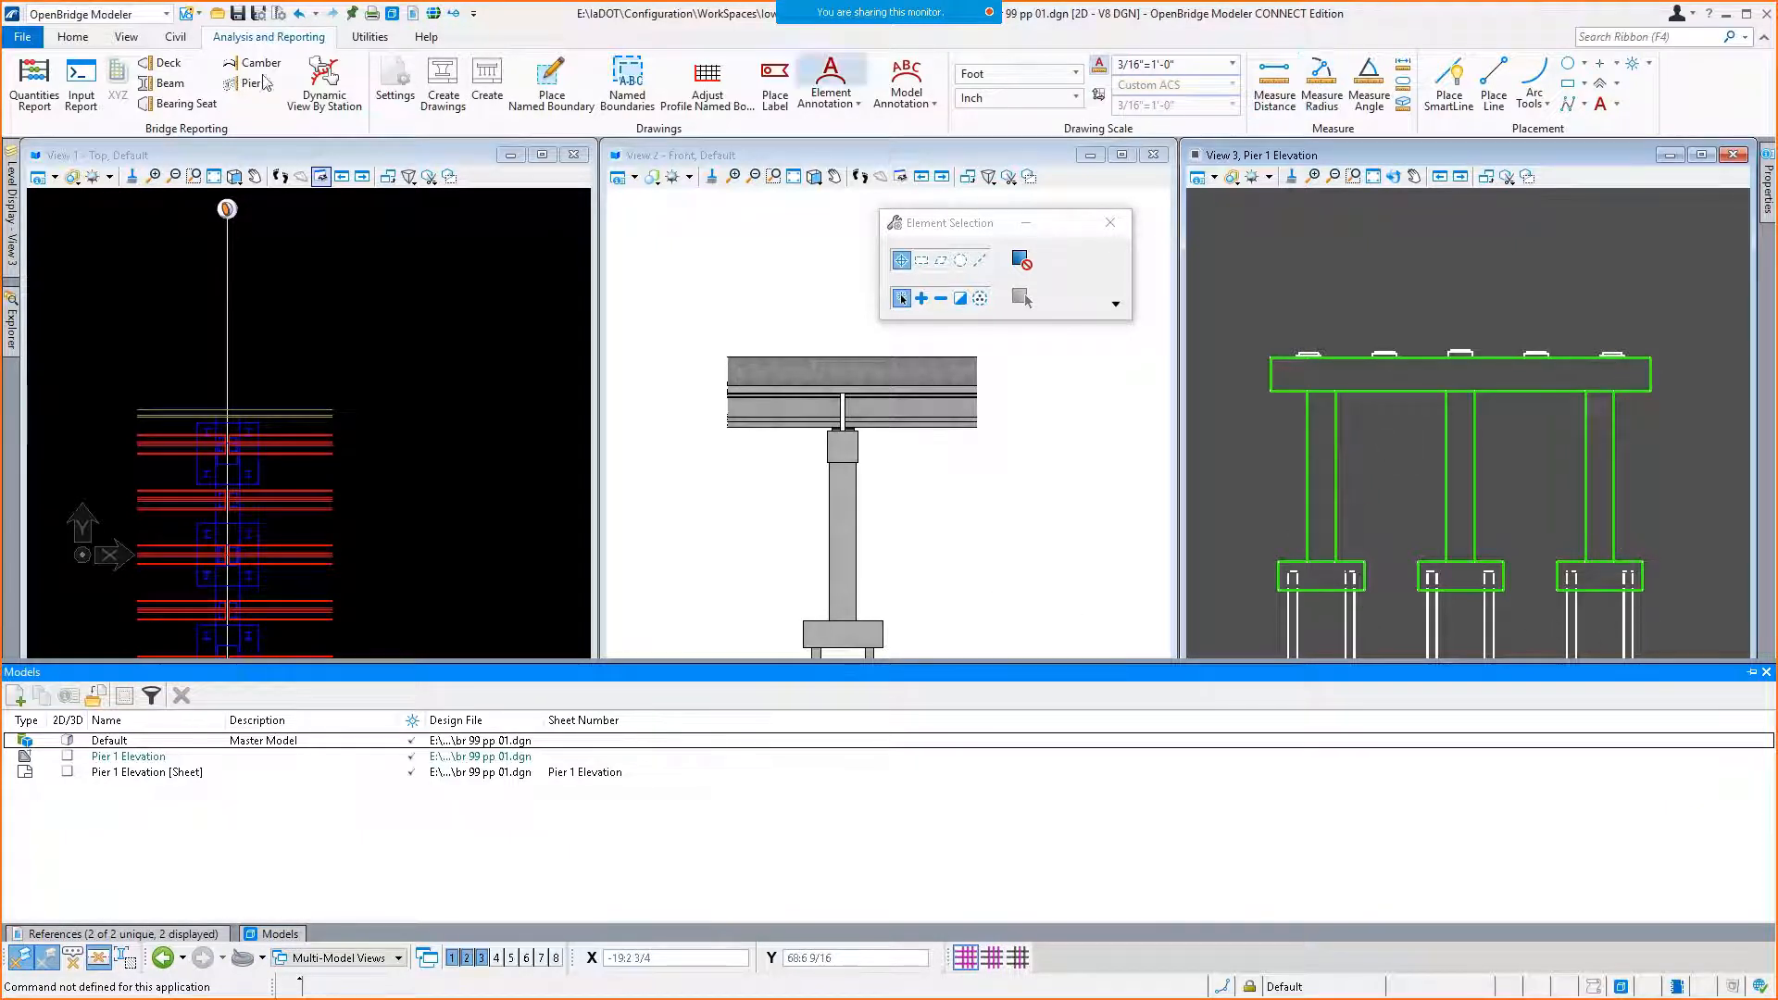
pyautogui.click(12, 245)
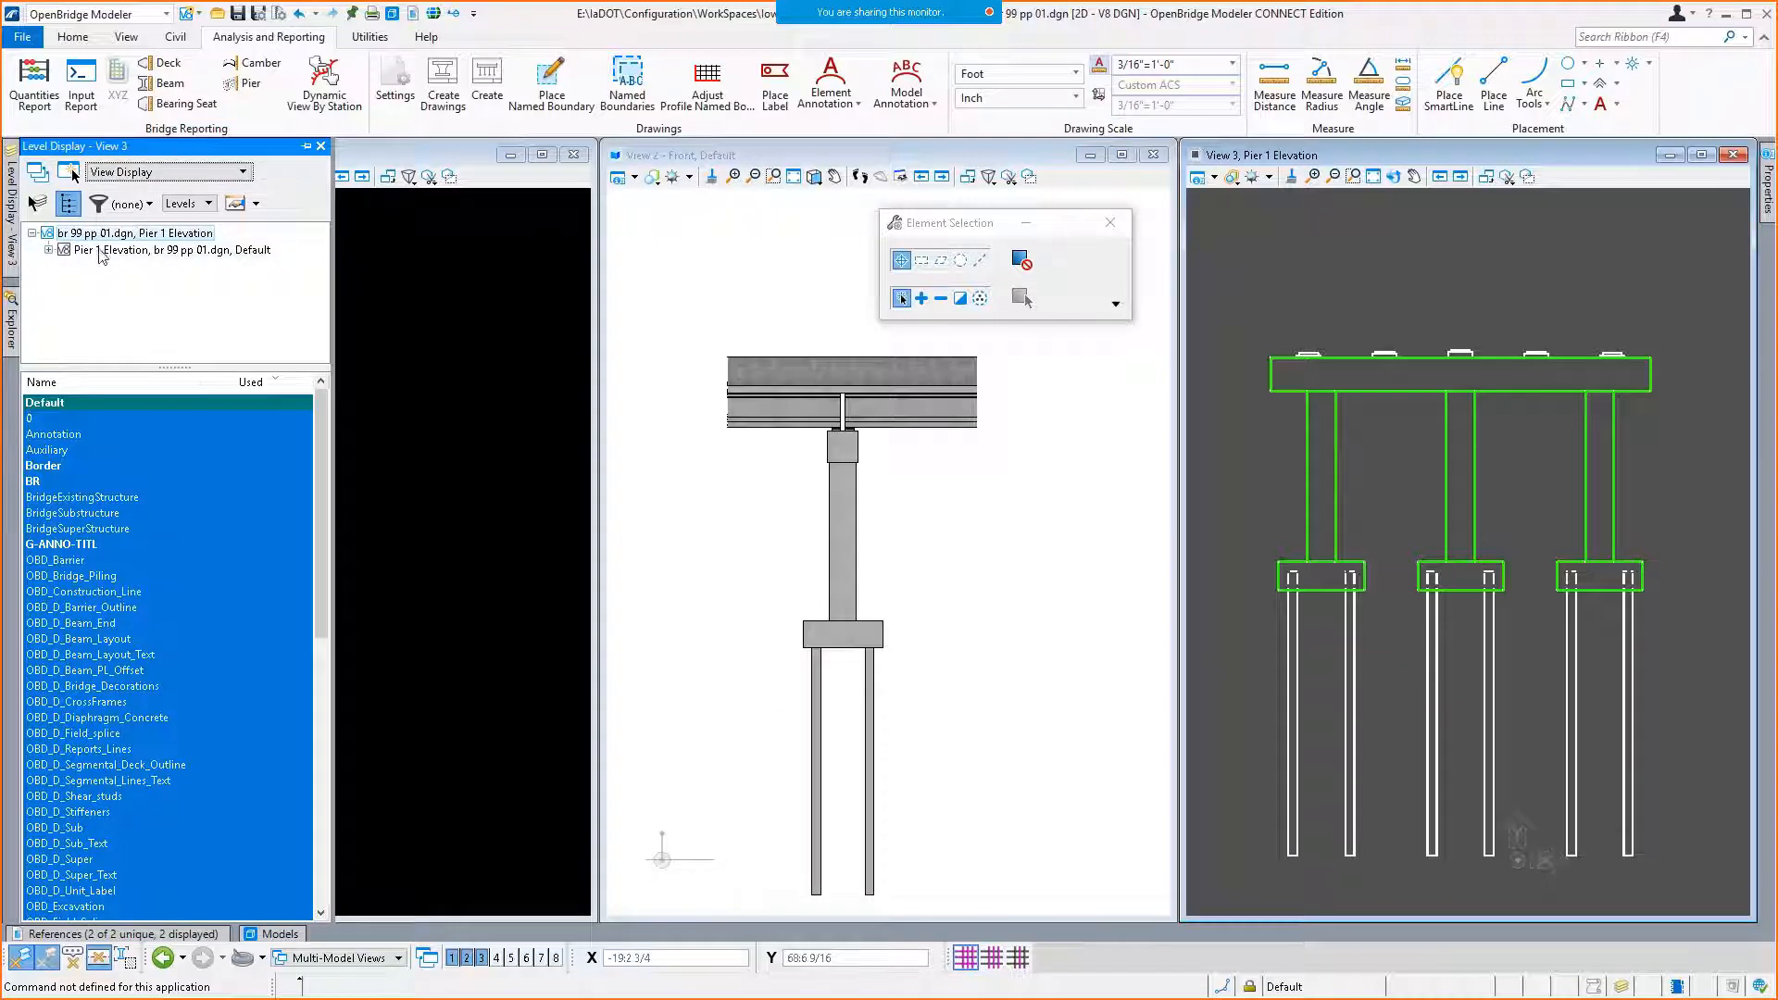
pyautogui.click(102, 250)
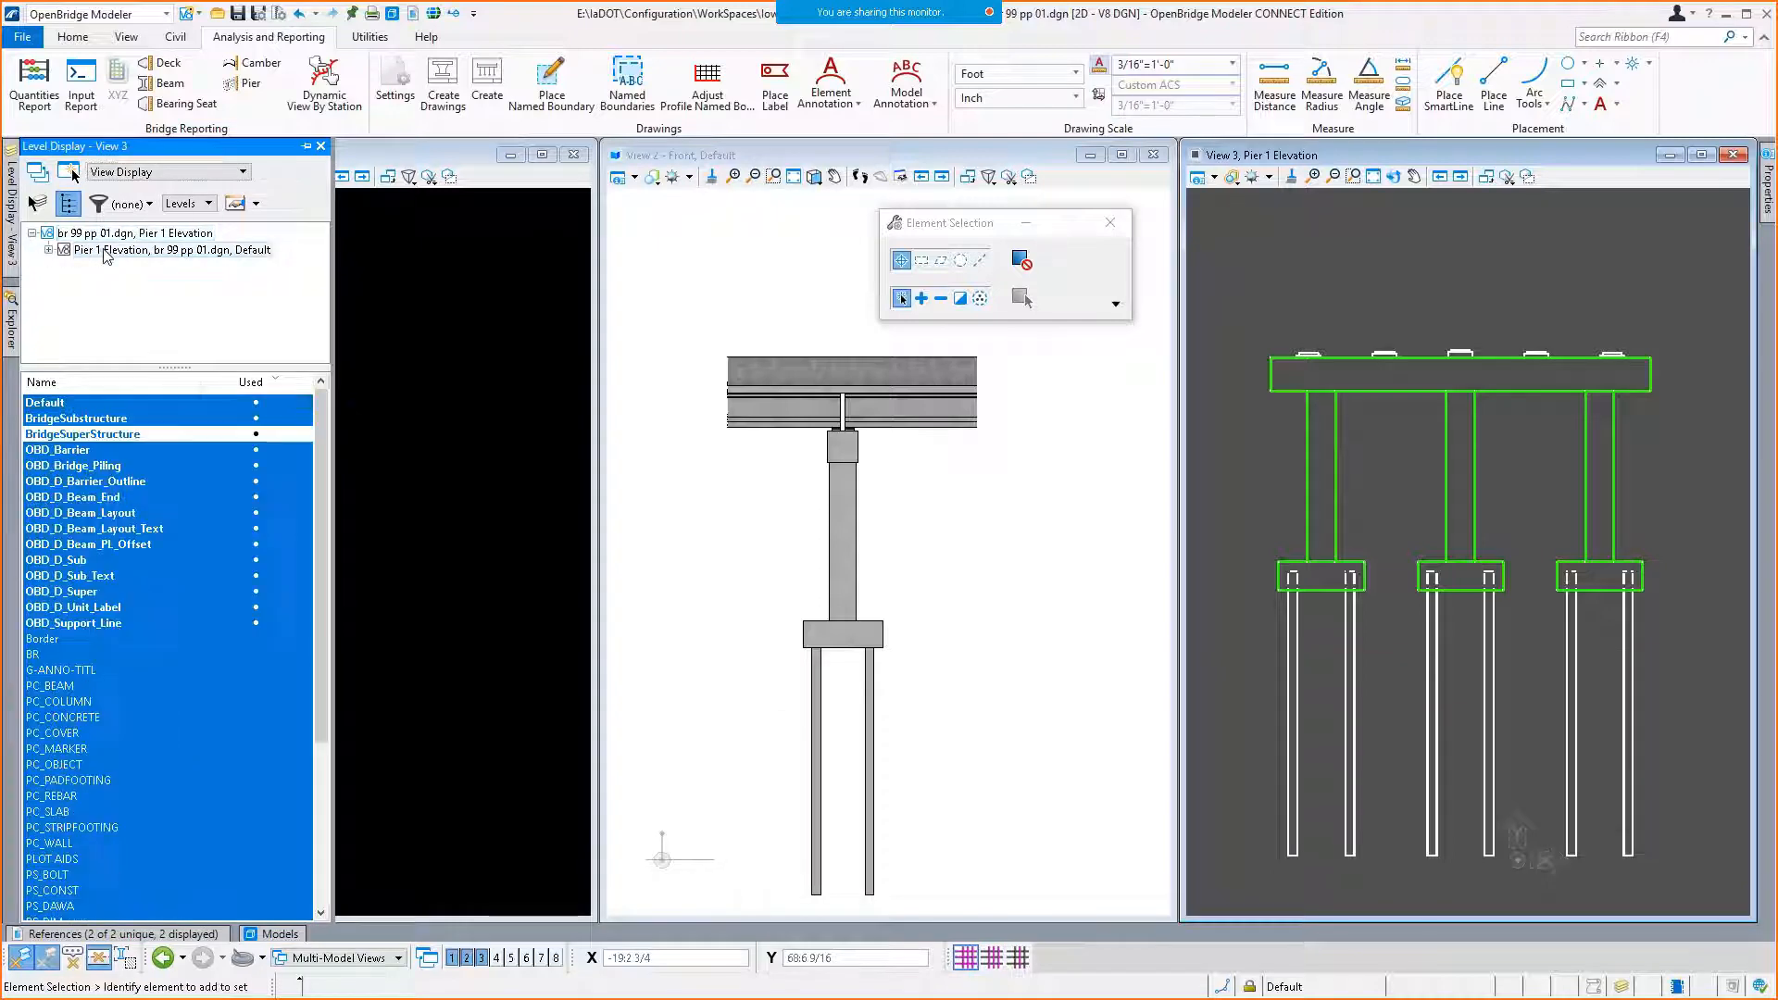
# Turn the BridgeSuperStructure level back on for the Pier 1 Elevation reference in View 3, and list its nested reference's levels.
pyautogui.click(92, 436)
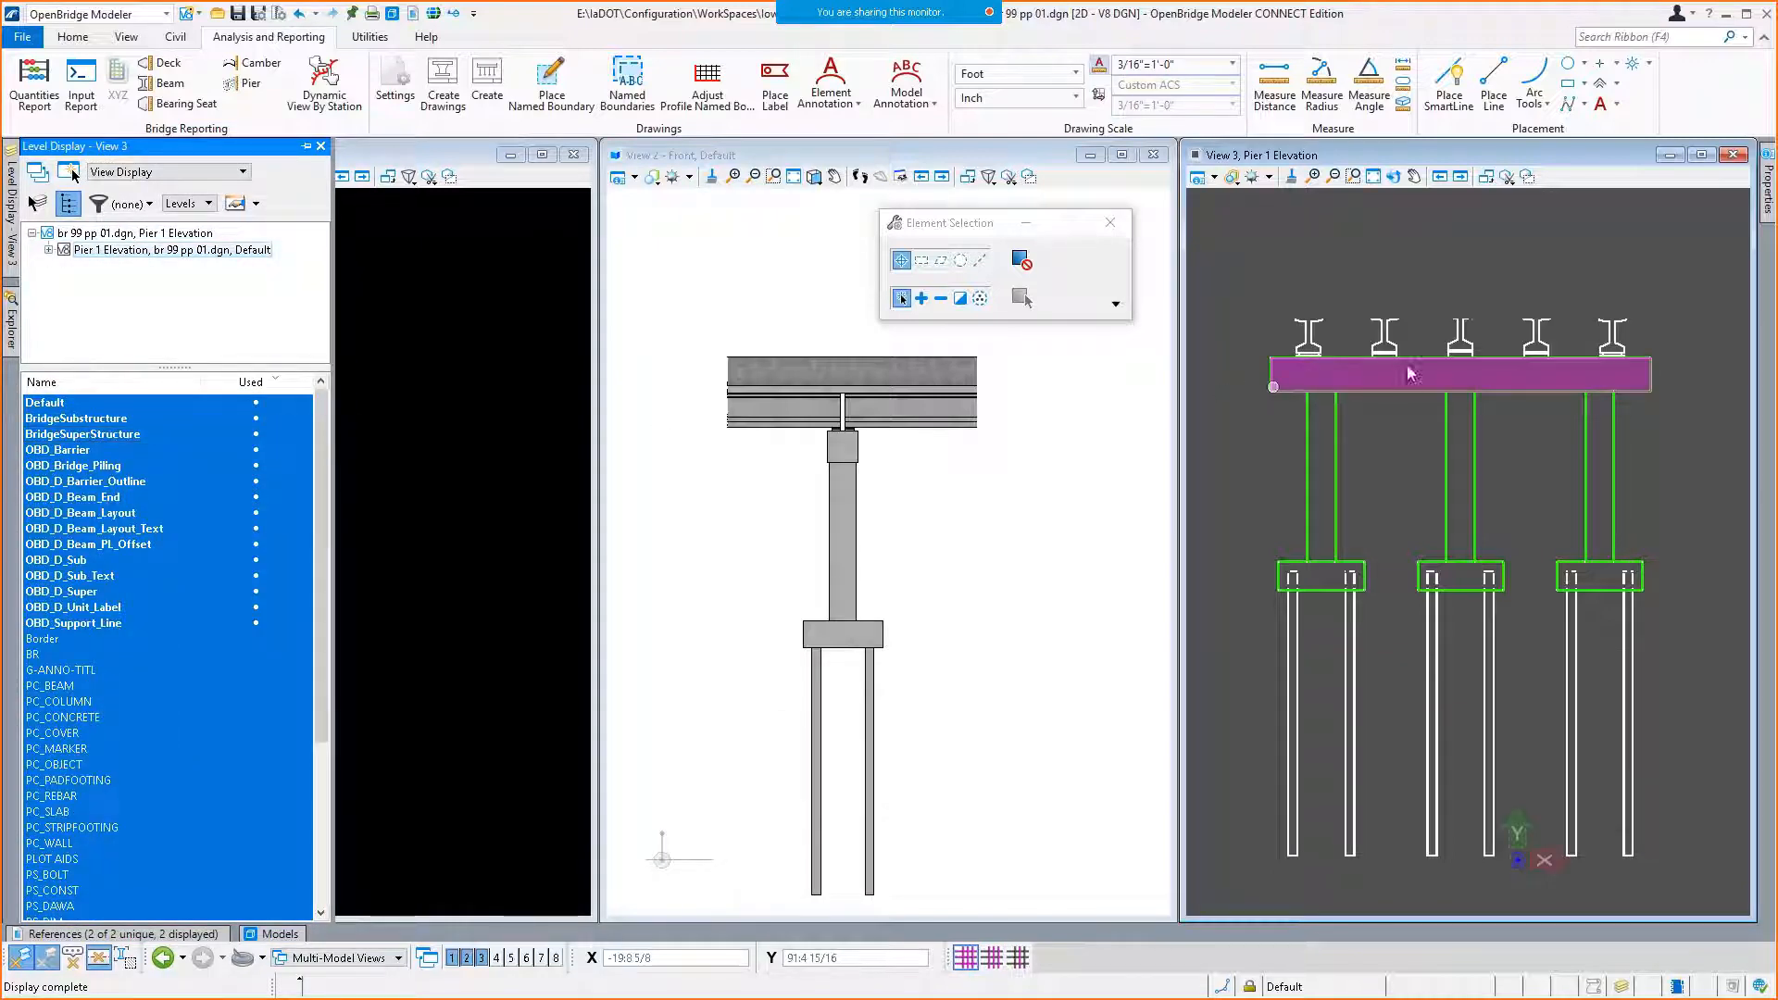
pyautogui.scroll(2, 1421, 358)
pyautogui.scroll(-2, 1421, 358)
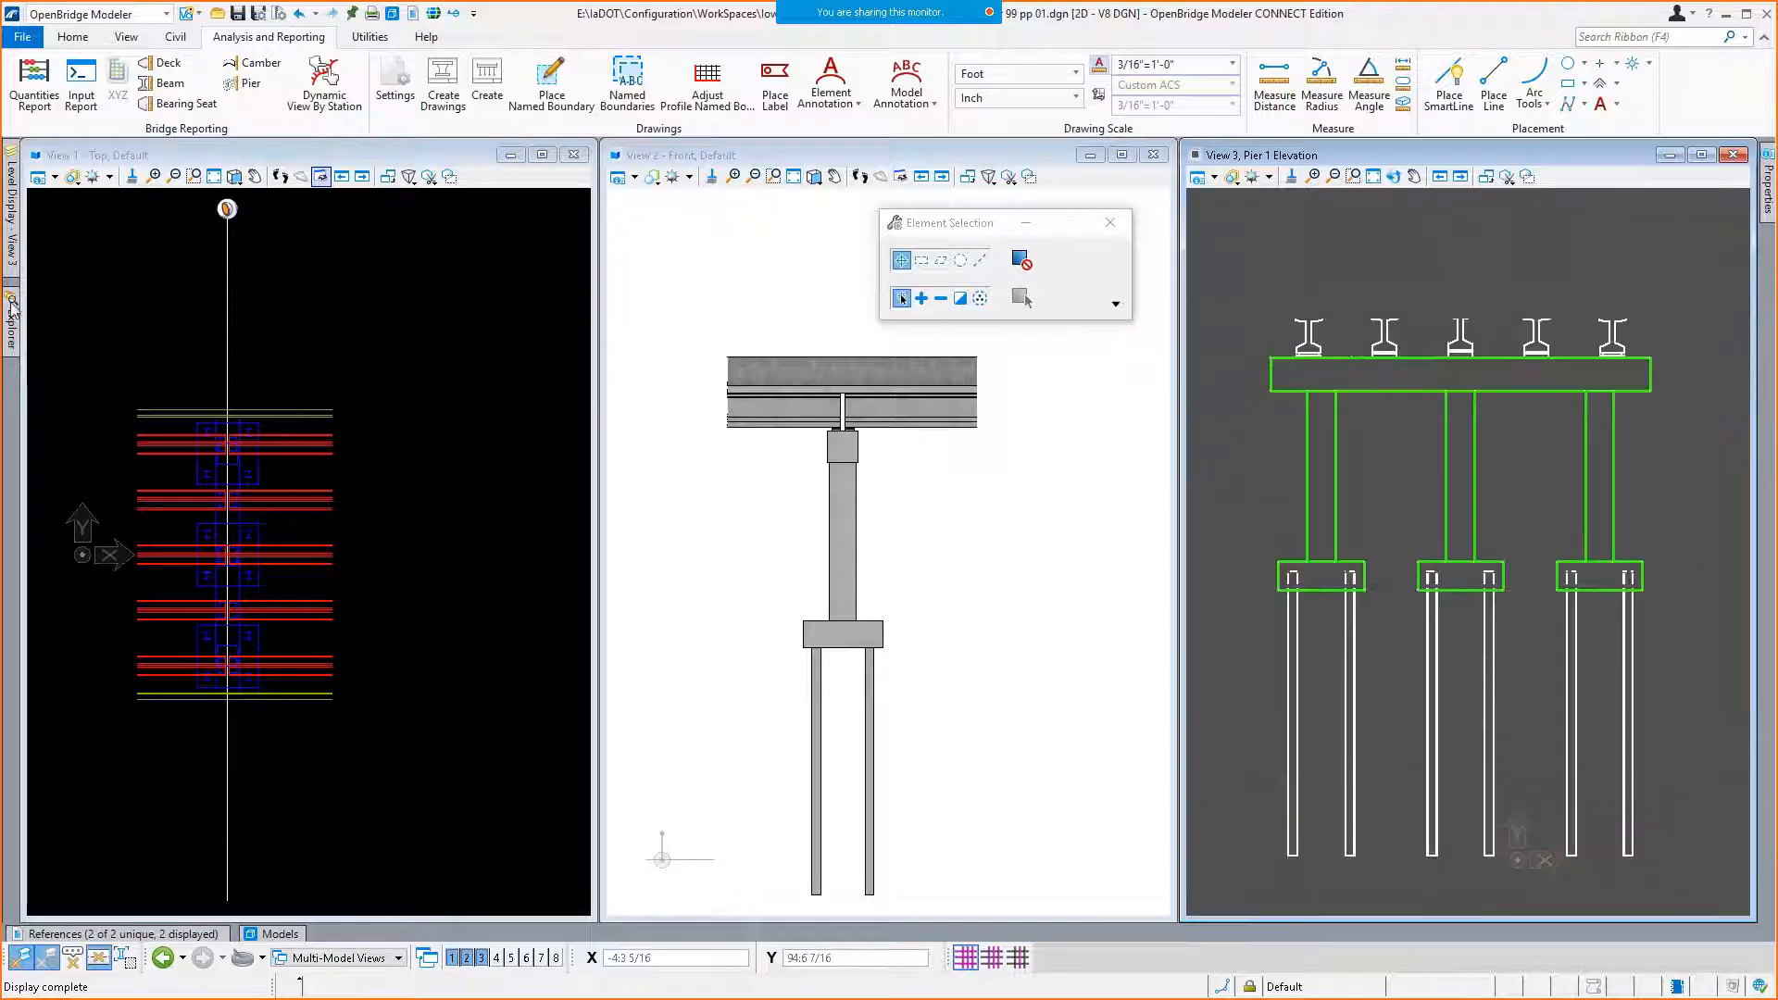
pyautogui.moveTo(11, 319)
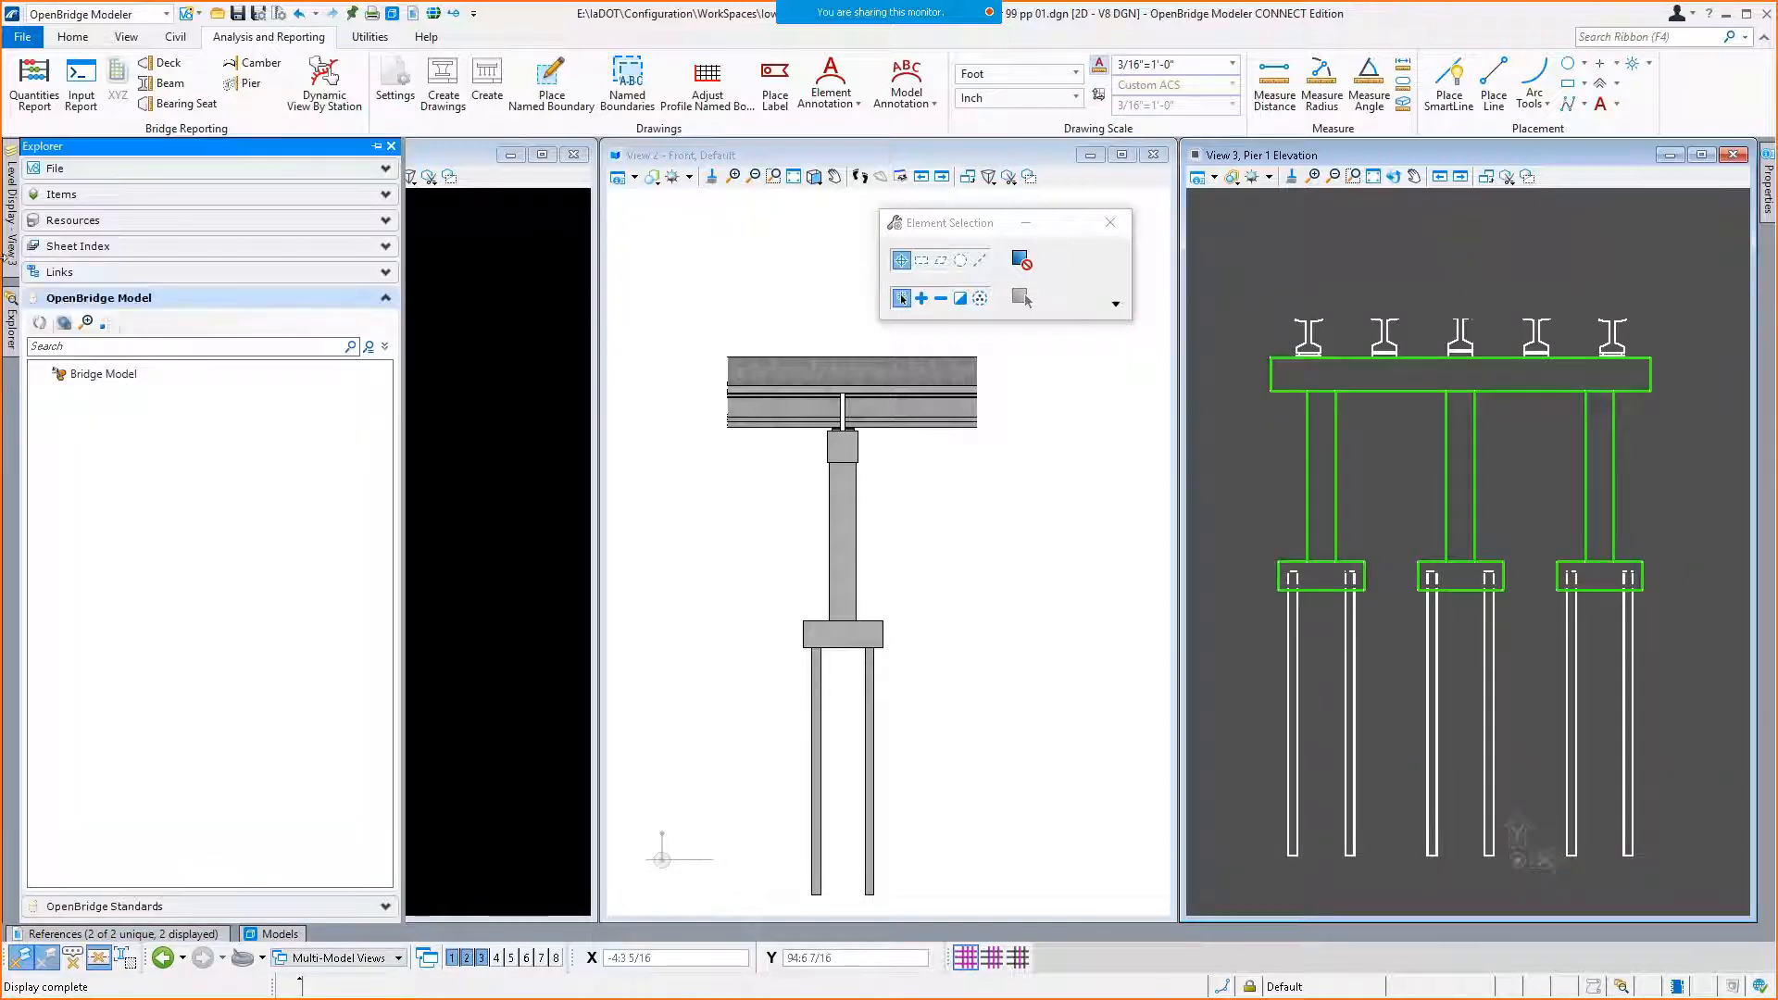
pyautogui.moveTo(11, 235)
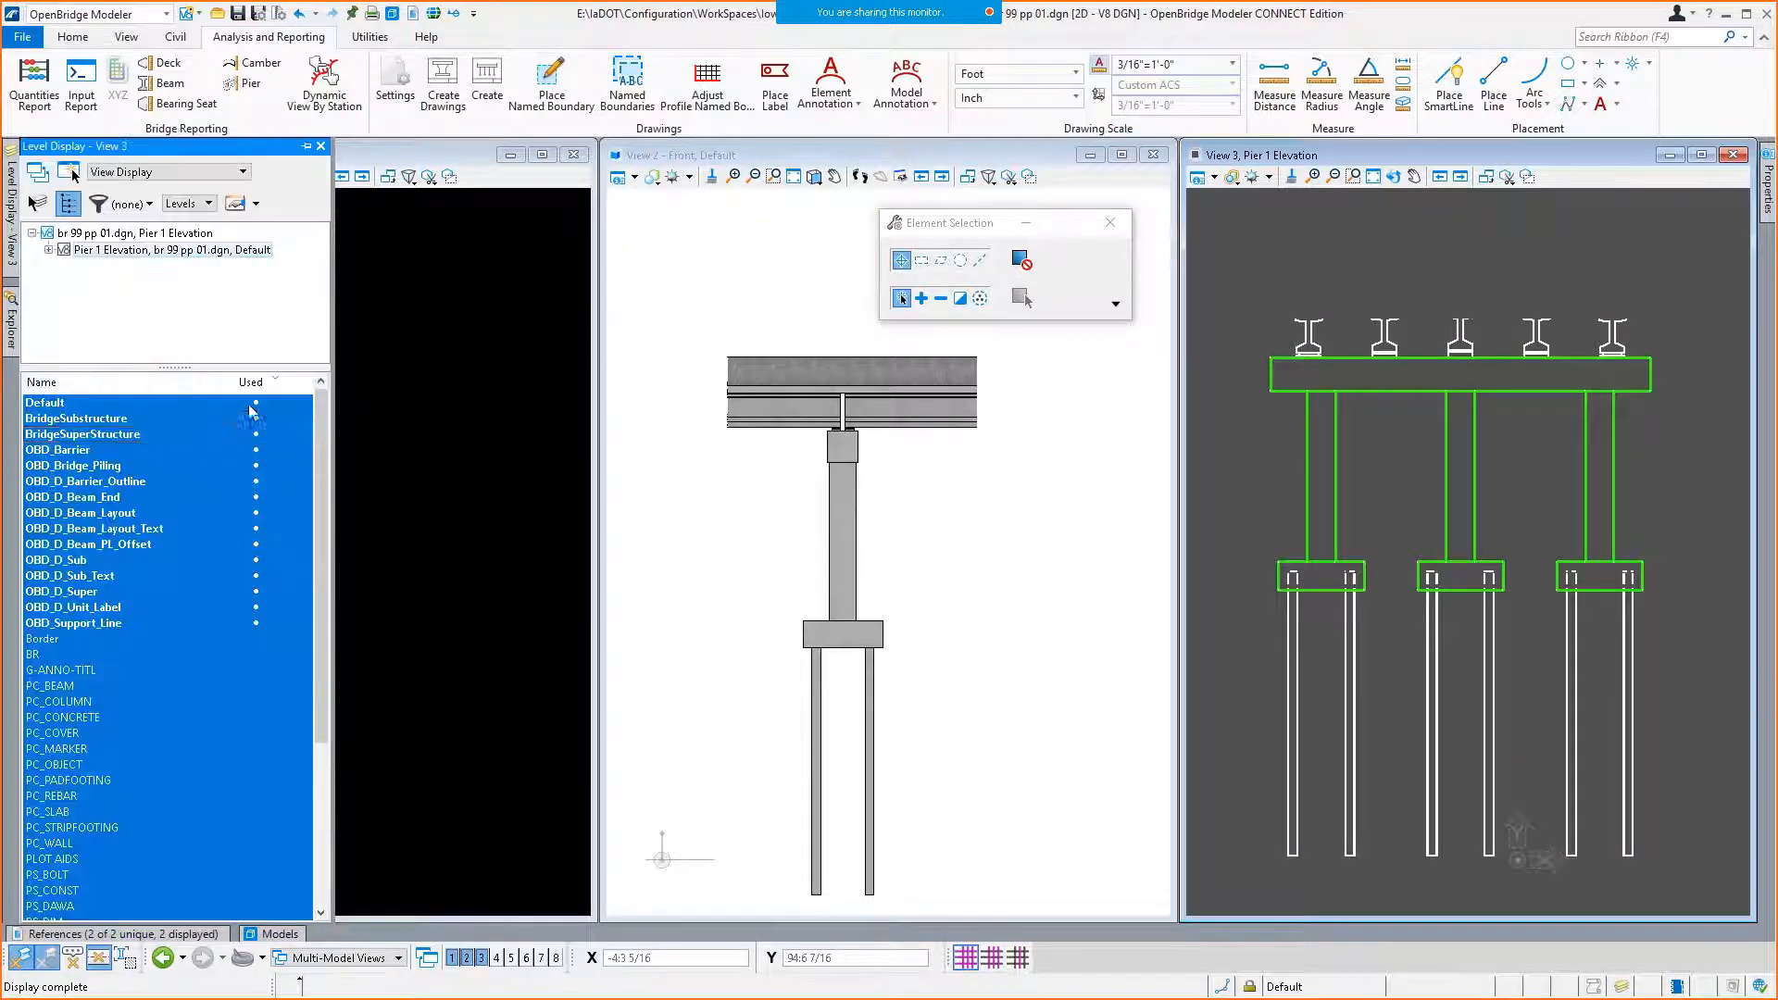
pyautogui.click(49, 250)
pyautogui.click(109, 268)
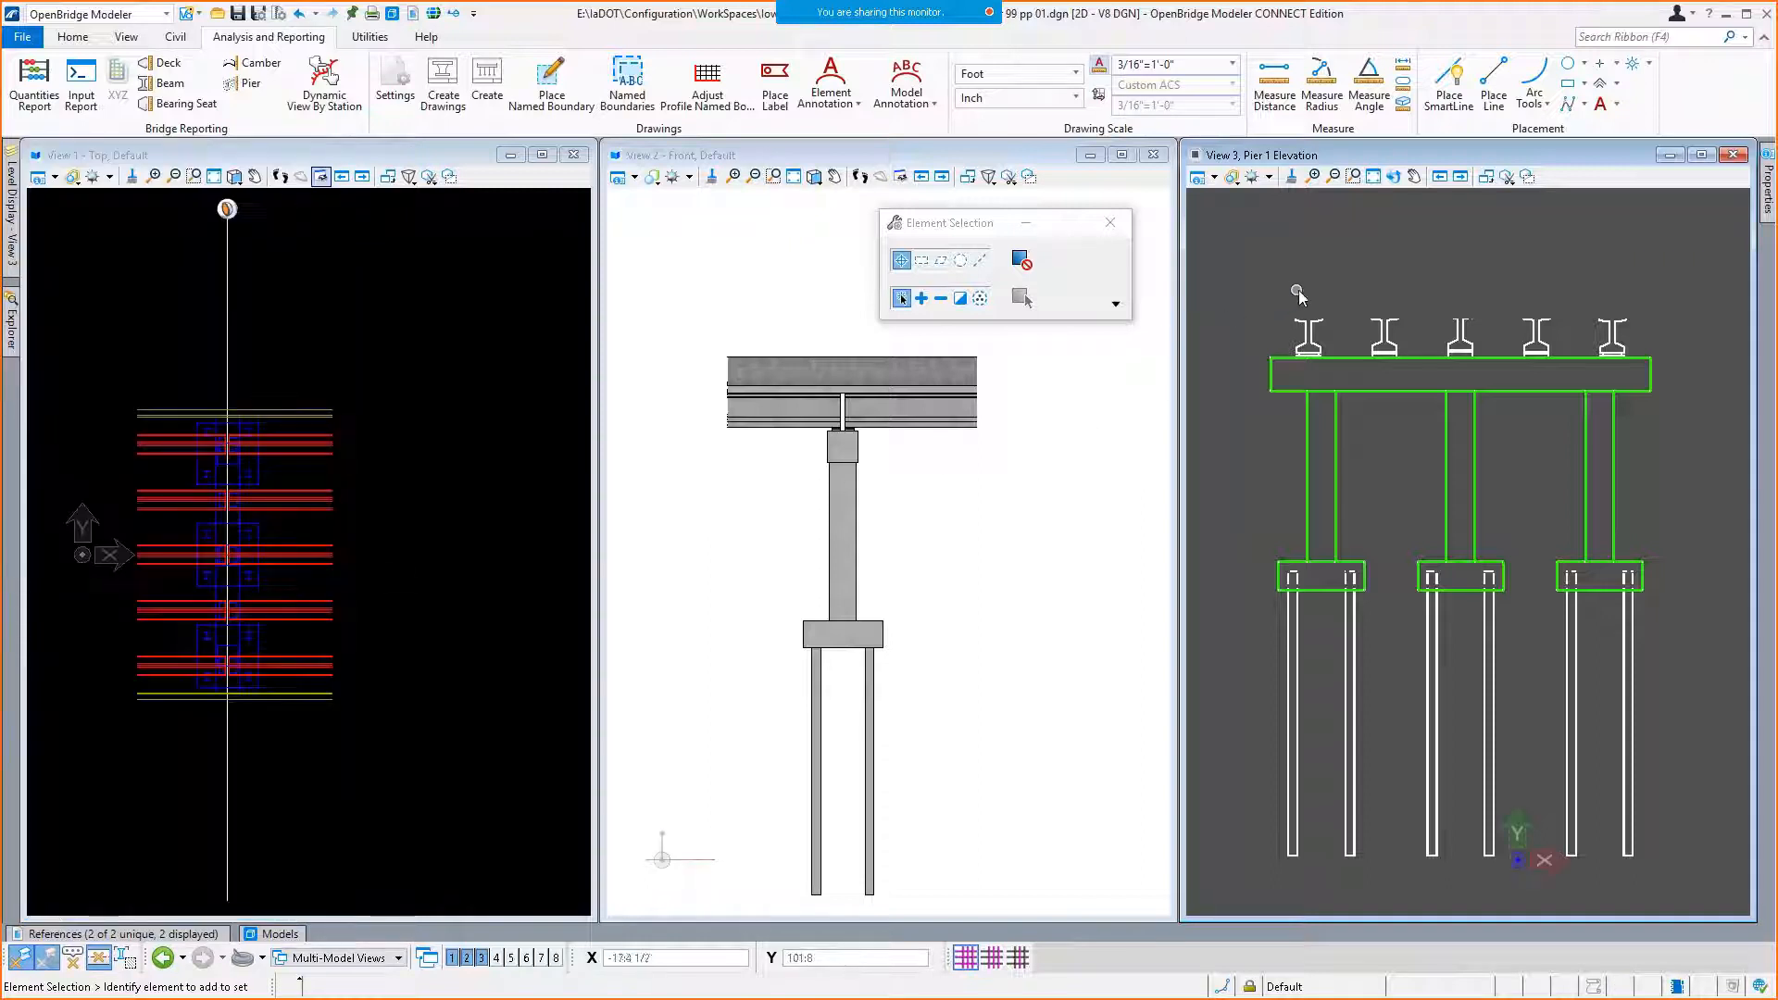
# Return to the Default 3D model and raise the Pier 1 Elevation section callout's upper clip limit above the deck in the front view.
pyautogui.moveTo(1211, 234); pyautogui.dragTo(1414, 355)
pyautogui.doubleClick(1414, 355)
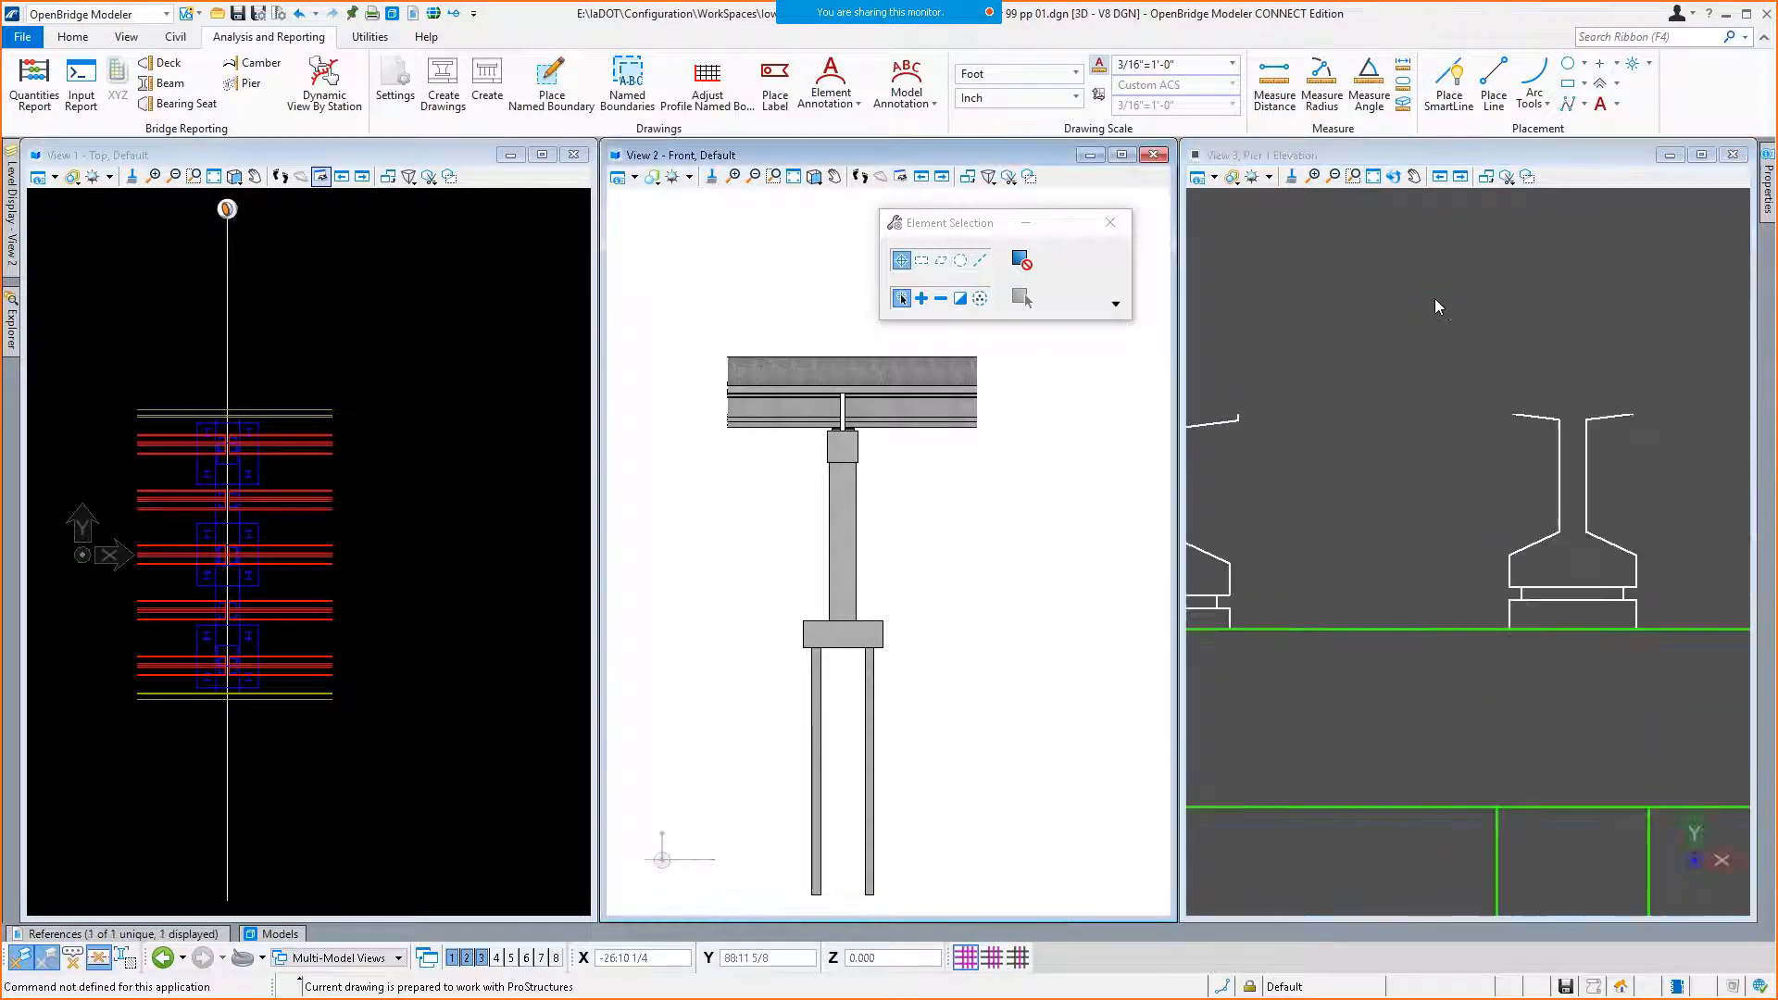
pyautogui.scroll(-2, 1435, 306)
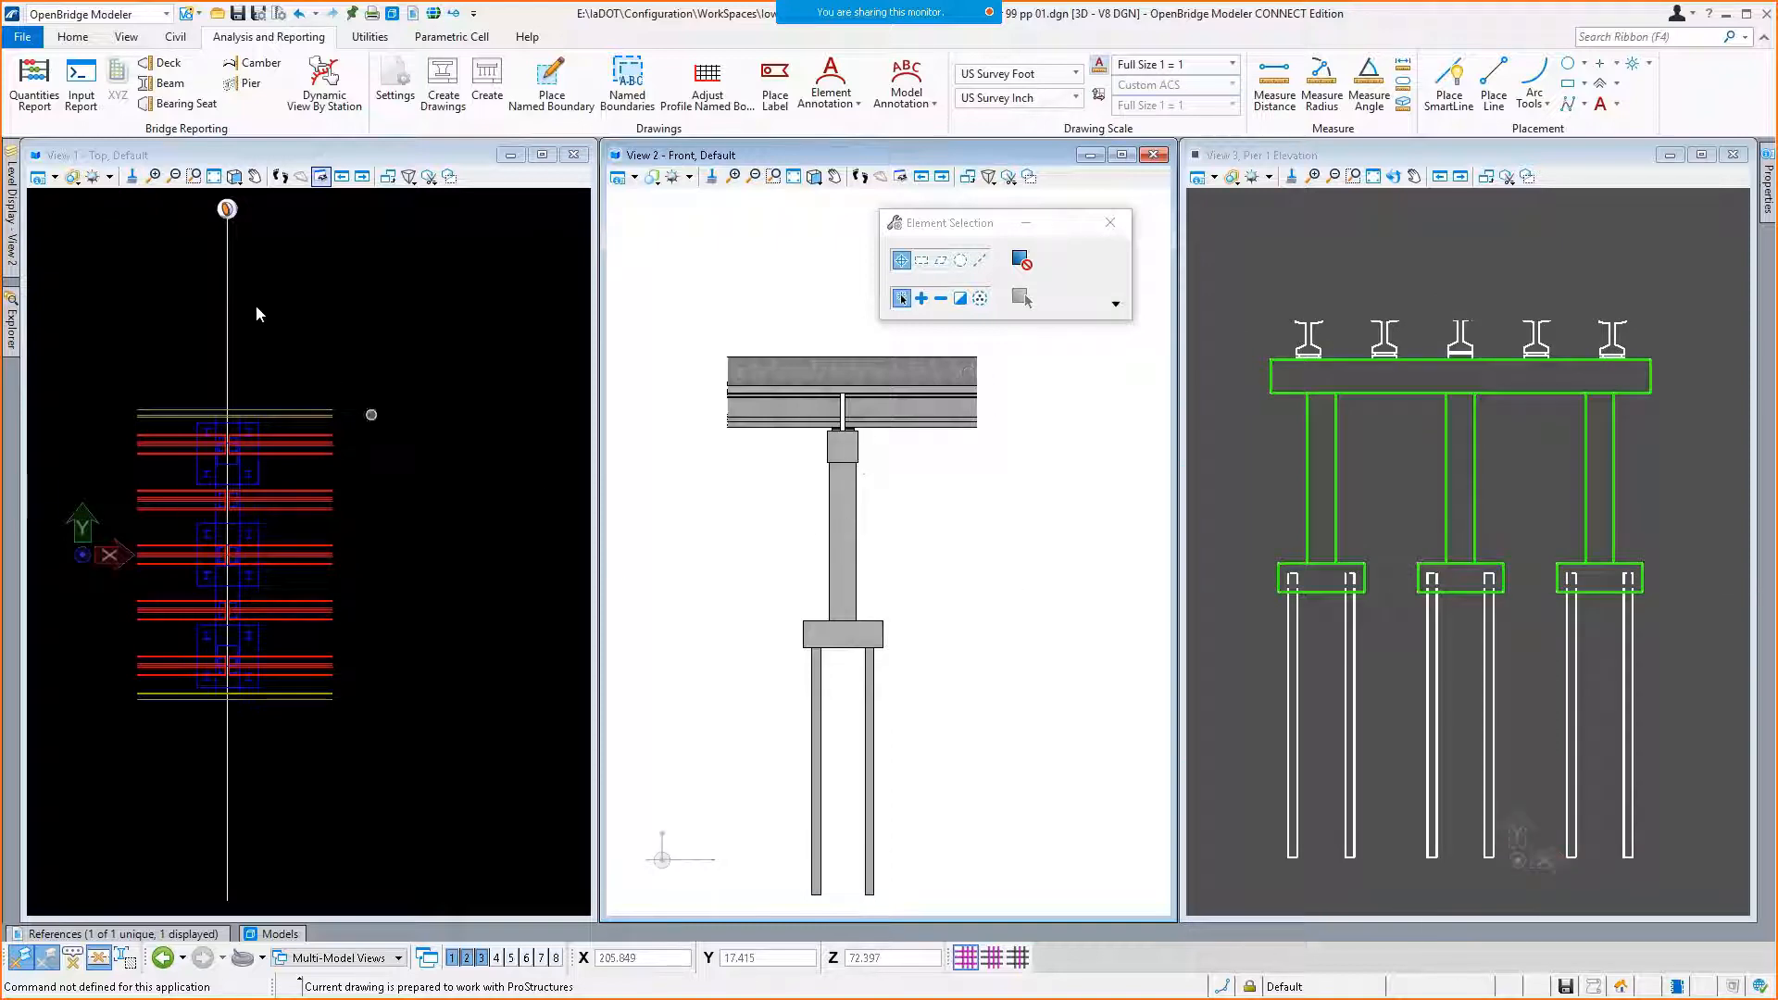
pyautogui.click(228, 320)
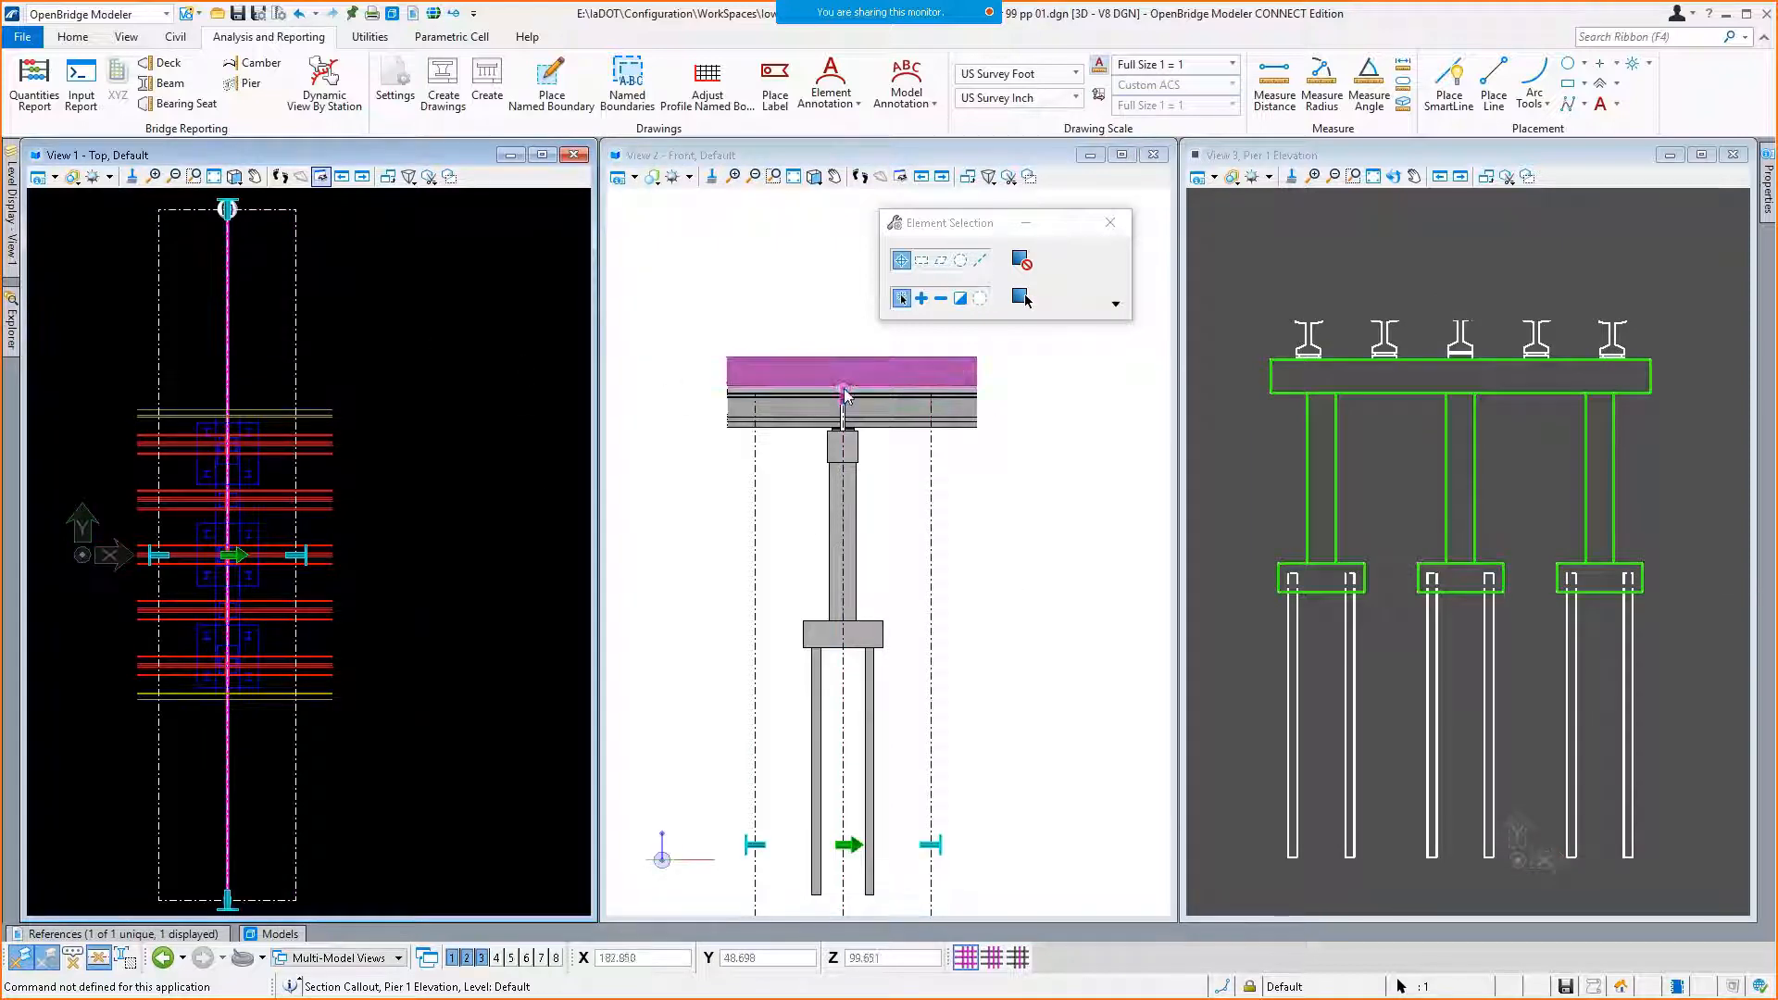
pyautogui.moveTo(843, 390); pyautogui.dragTo(843, 328)
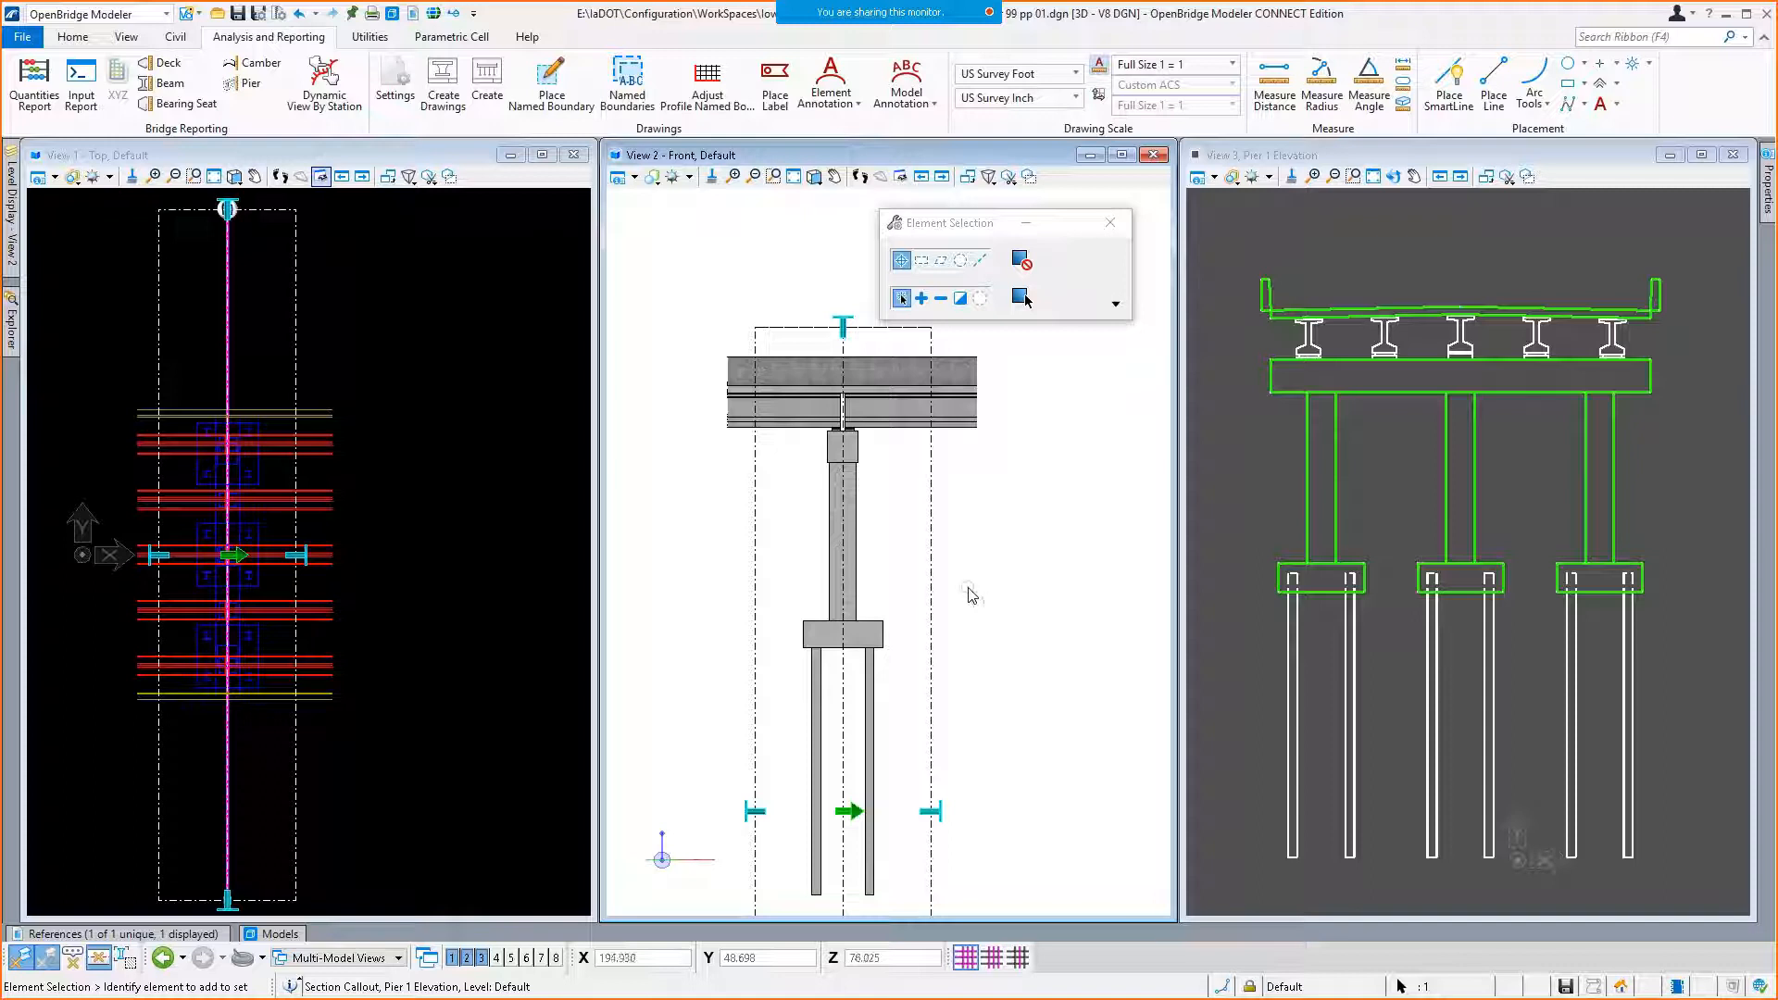
# Lower the Pier 1 Elevation callout's upper clip limit into the beams, and raise it back above the deck and barriers.
pyautogui.moveTo(845, 326); pyautogui.dragTo(841, 433)
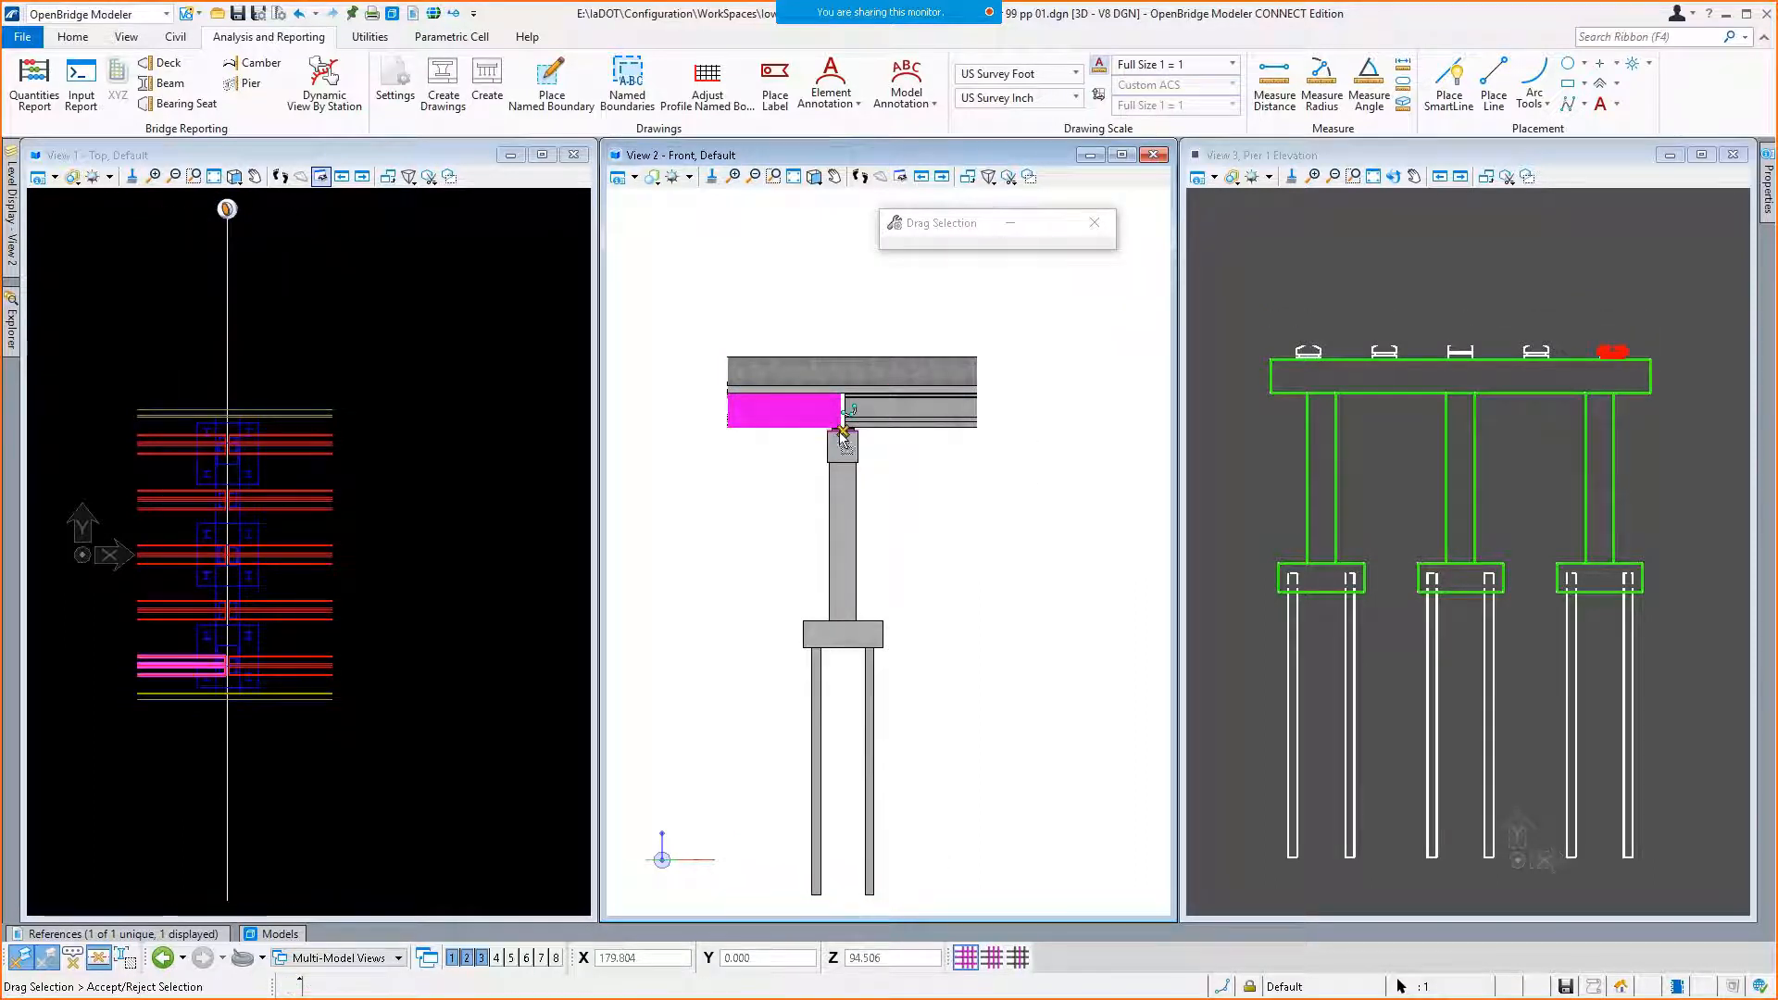
pyautogui.press('Escape')
pyautogui.click(228, 318)
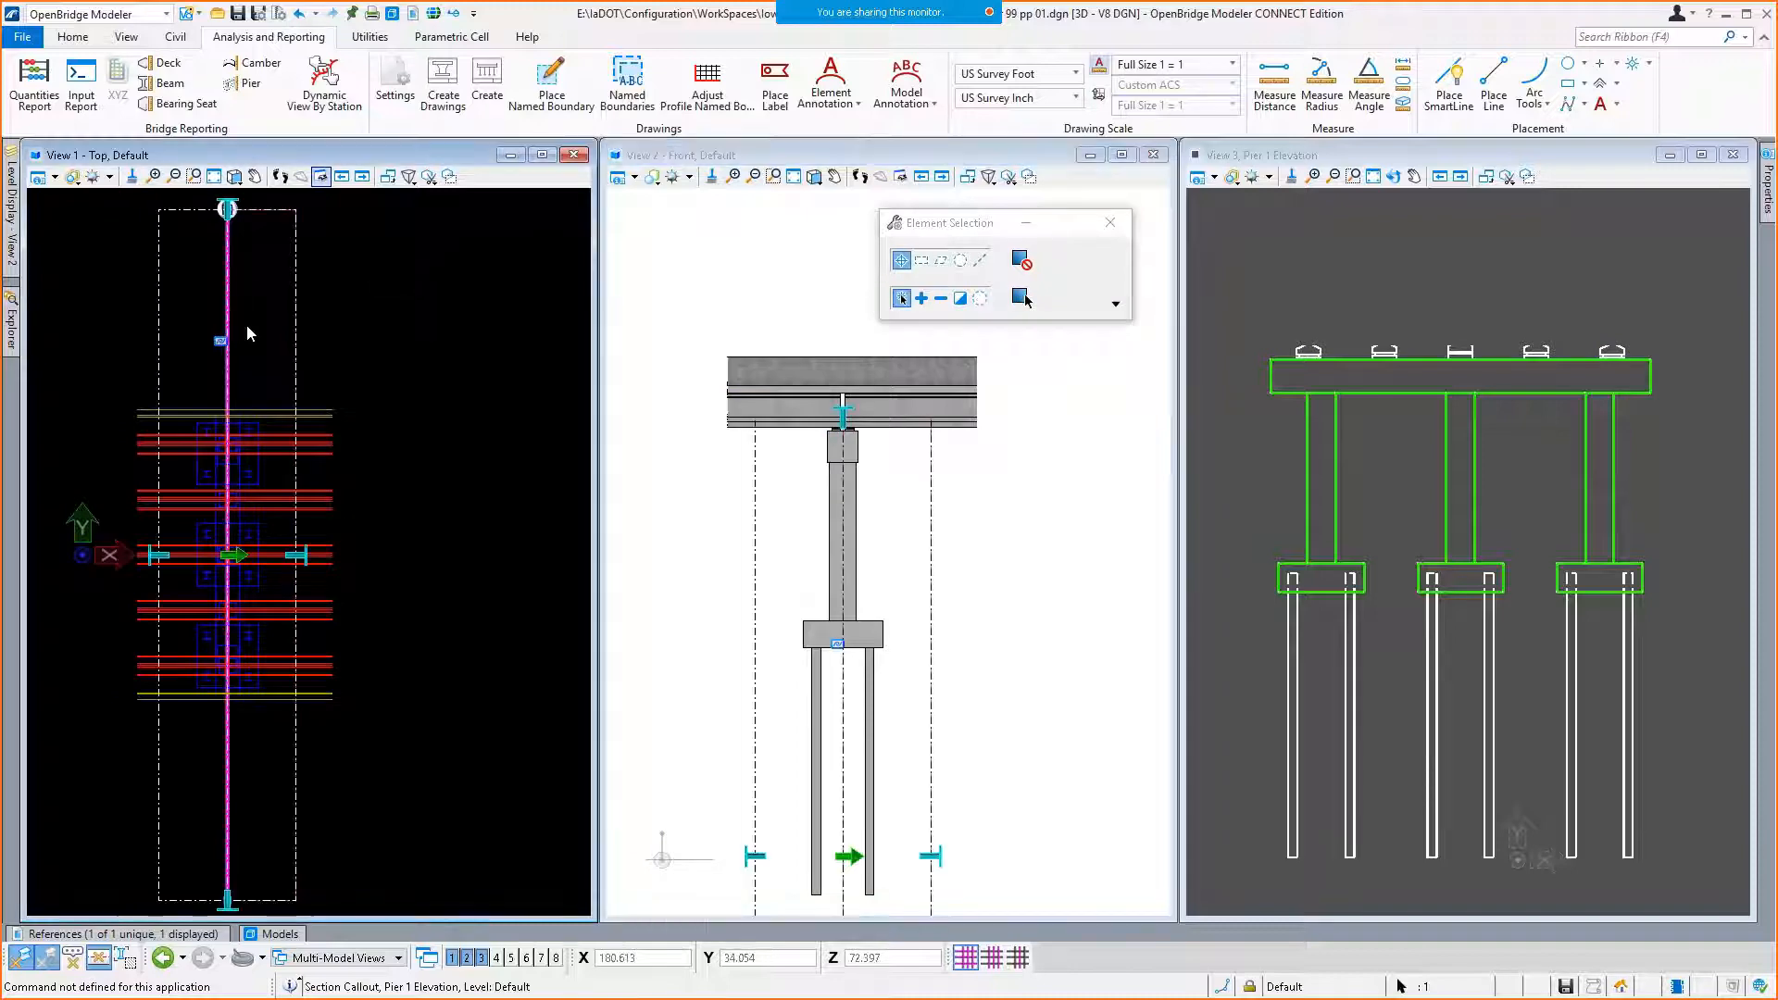
pyautogui.moveTo(845, 420); pyautogui.dragTo(848, 331)
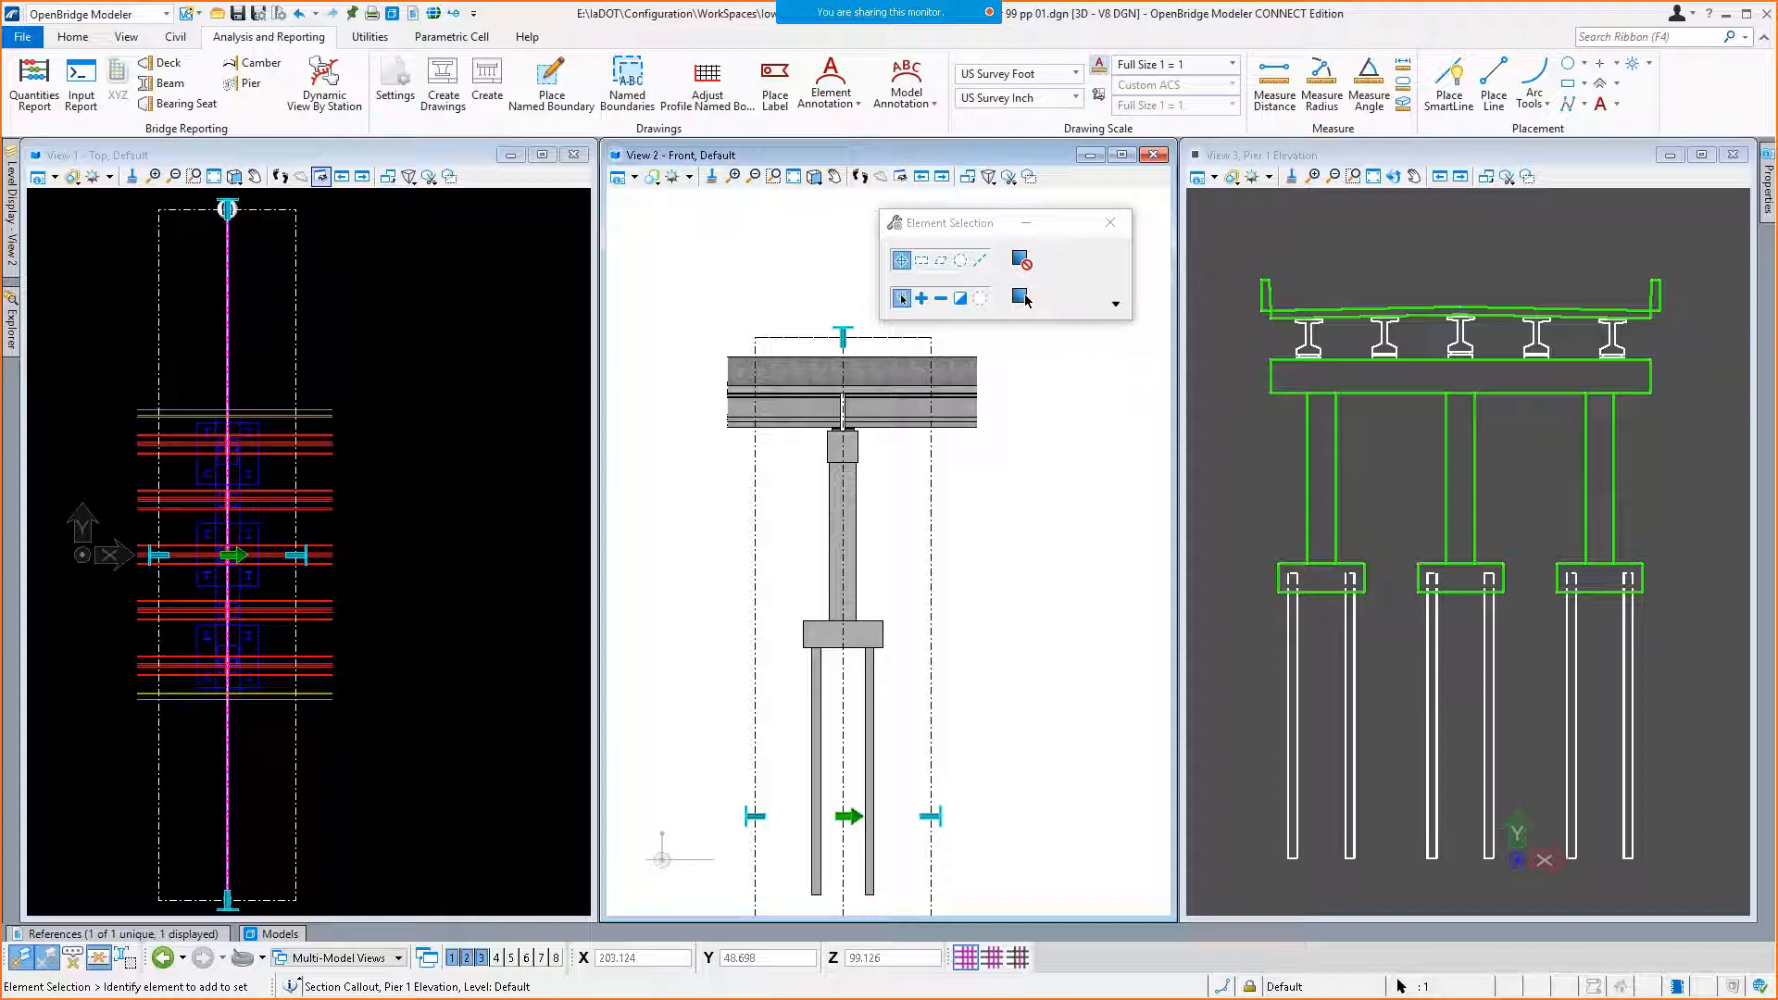
# Open the display rules from the Display Styles dialog, and widen the window to show the Highlight Superstructure rules' actions.
pyautogui.moveTo(1769, 305)
pyautogui.click(1231, 176)
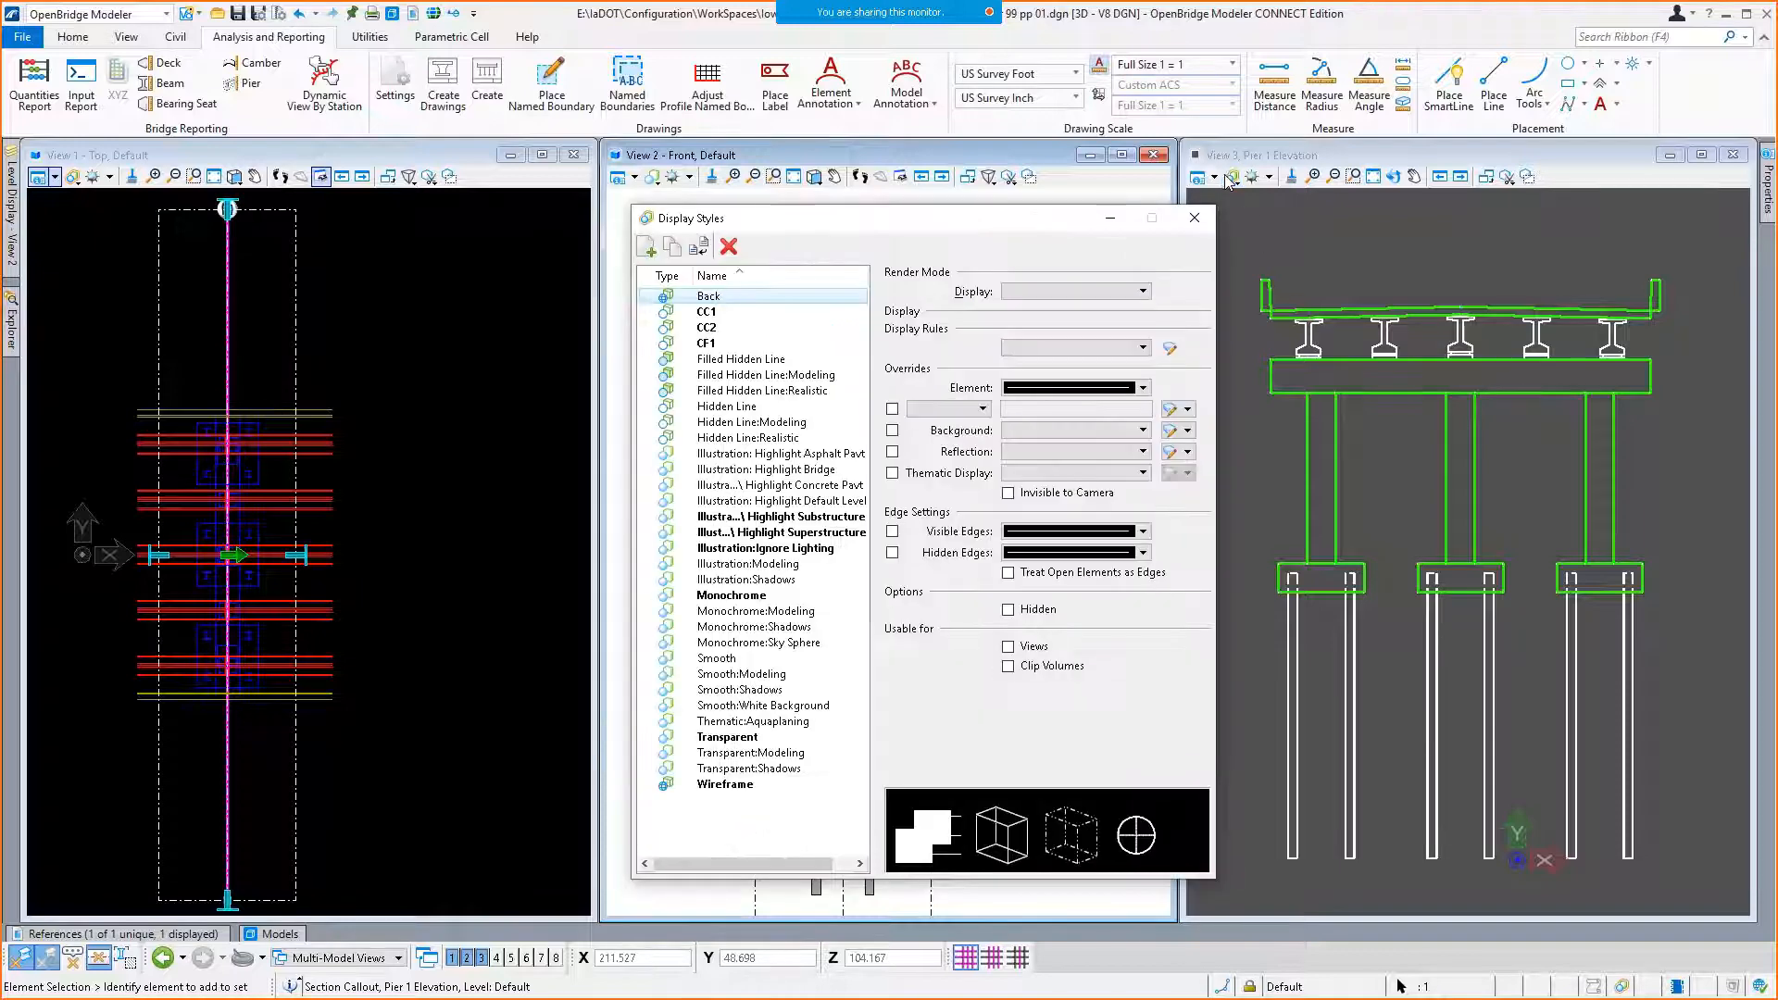
pyautogui.moveTo(950, 227); pyautogui.dragTo(966, 173)
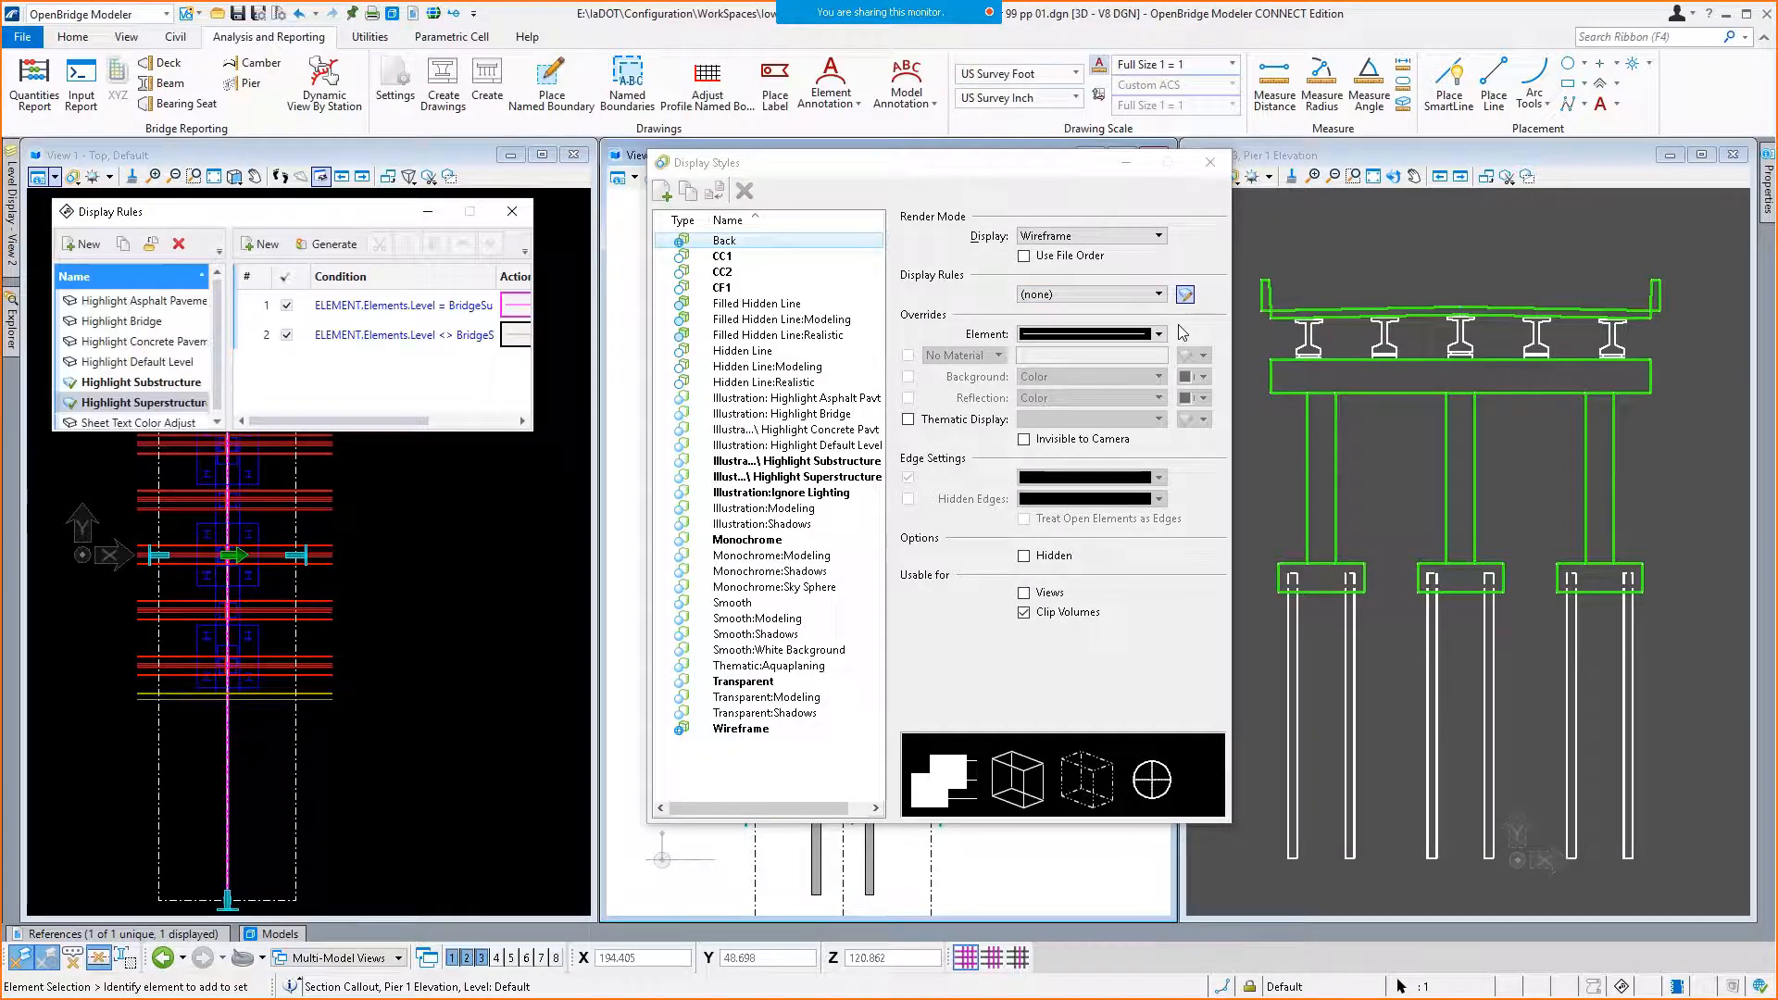
pyautogui.click(512, 212)
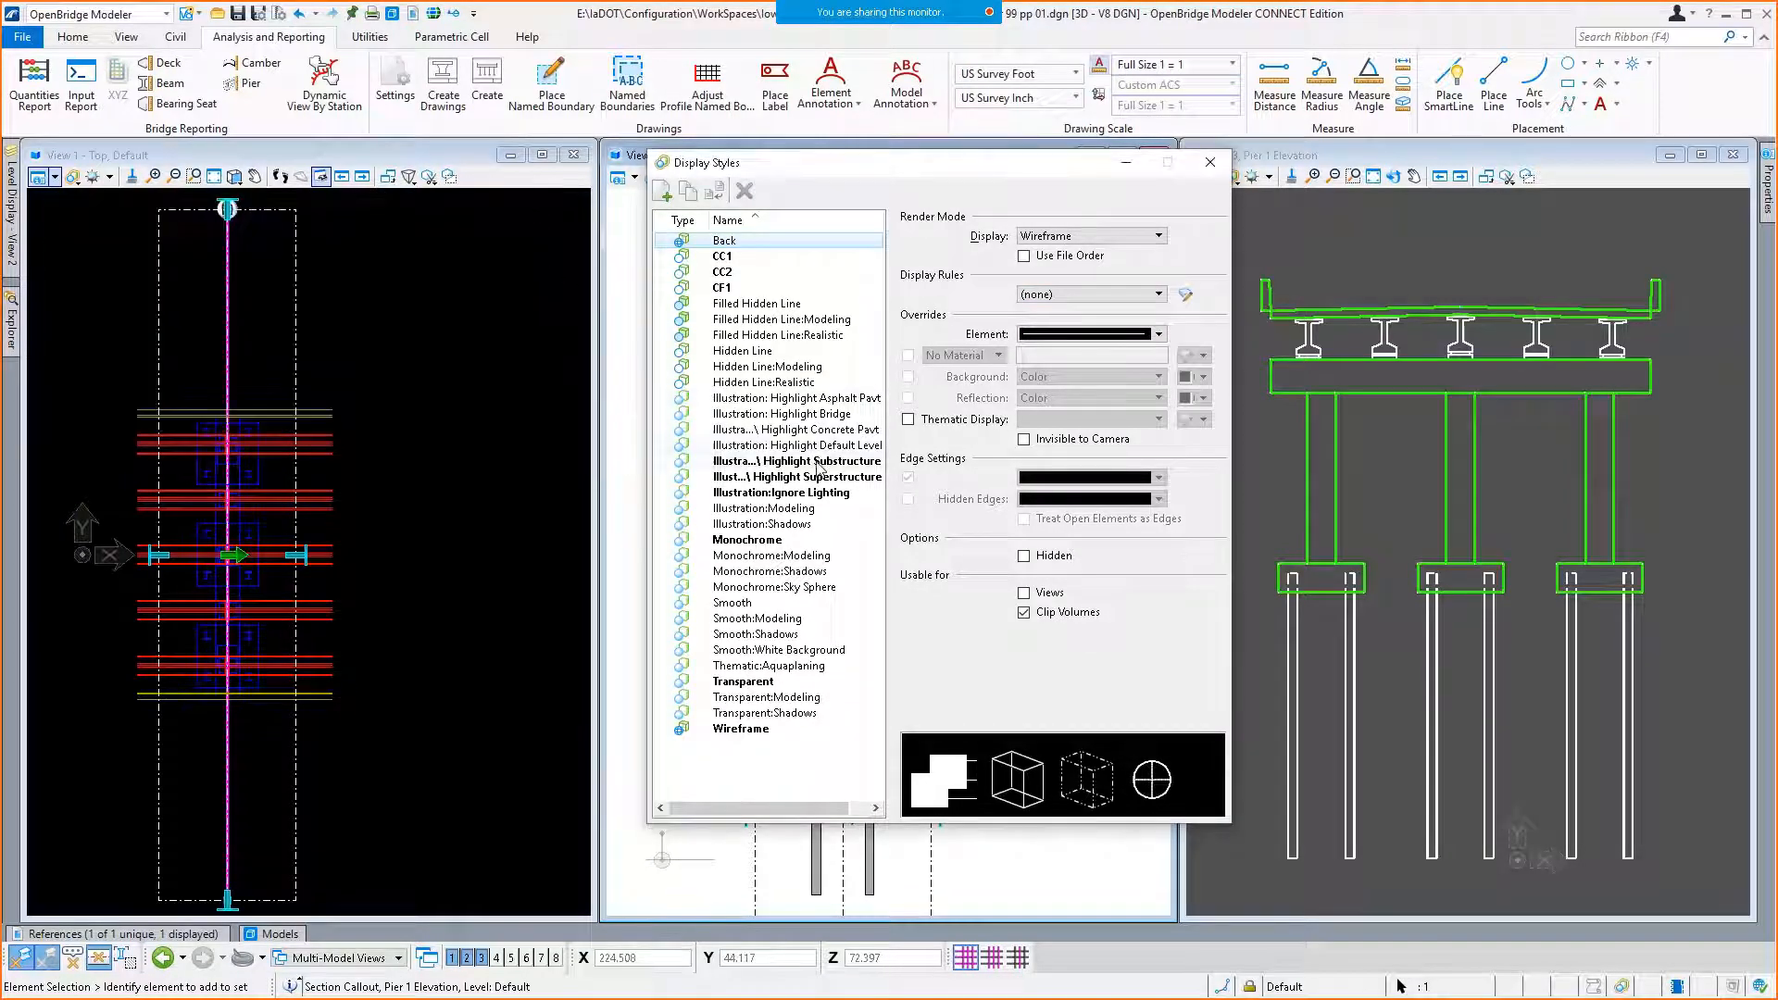
pyautogui.click(1187, 296)
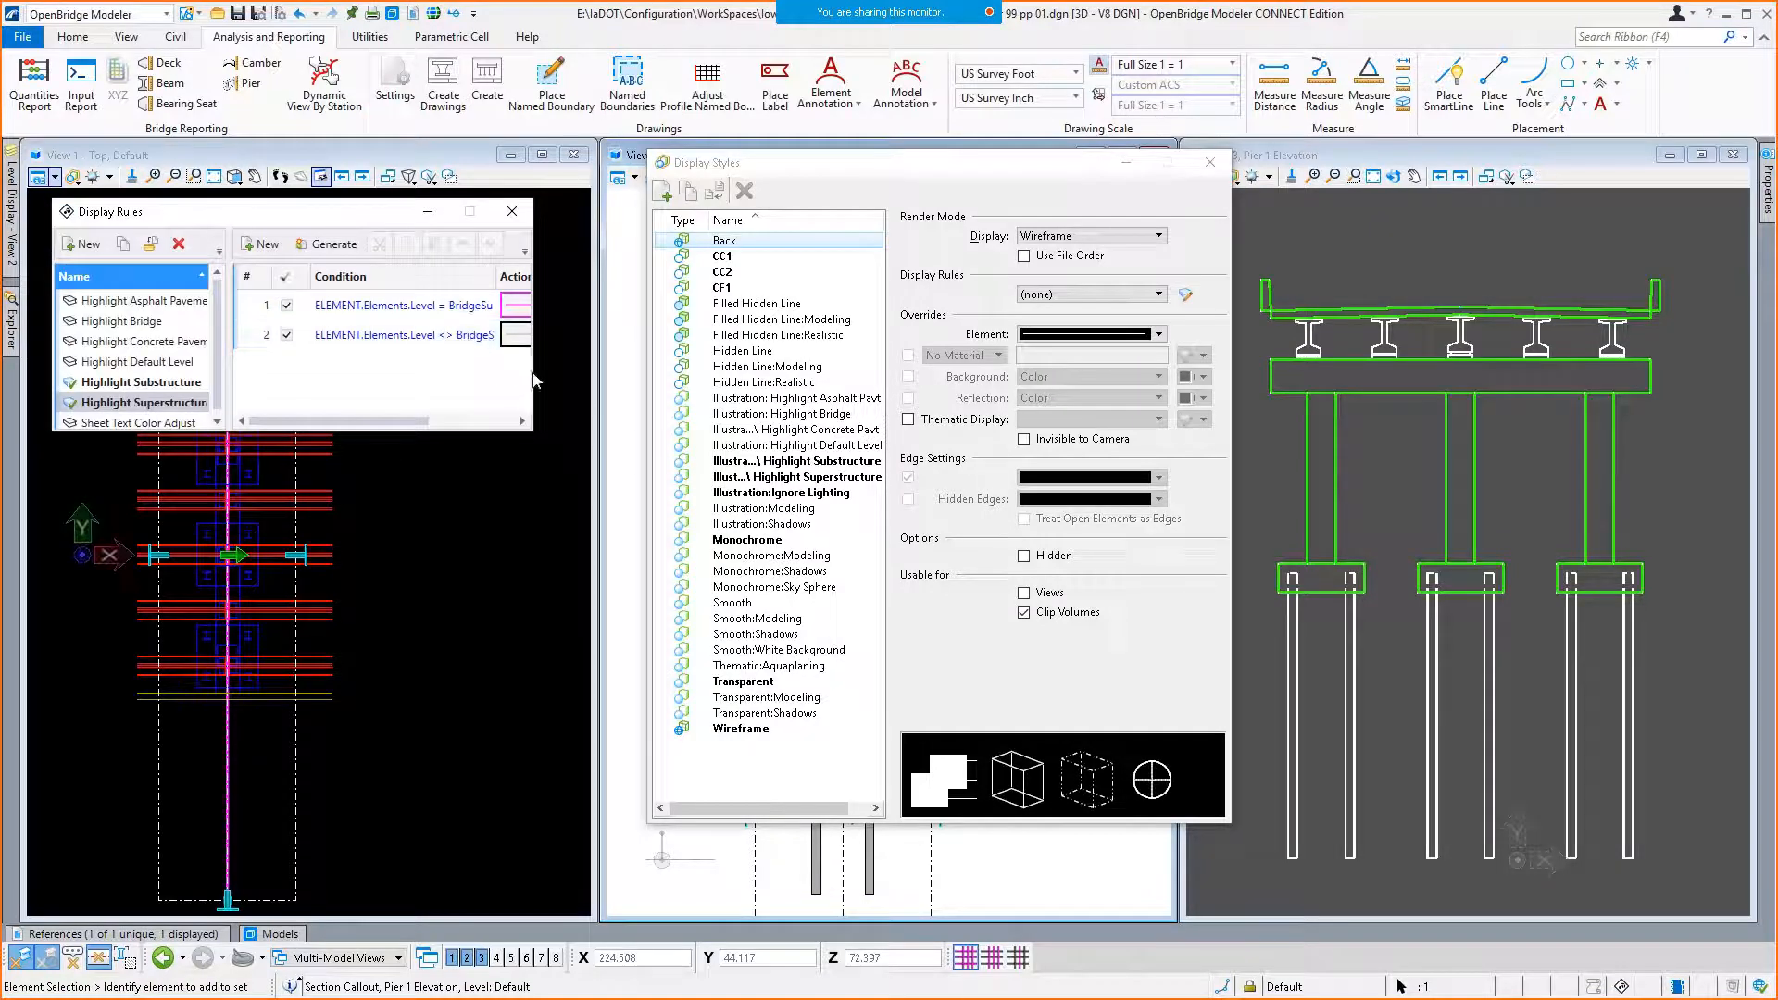
pyautogui.moveTo(532, 378); pyautogui.dragTo(1117, 368)
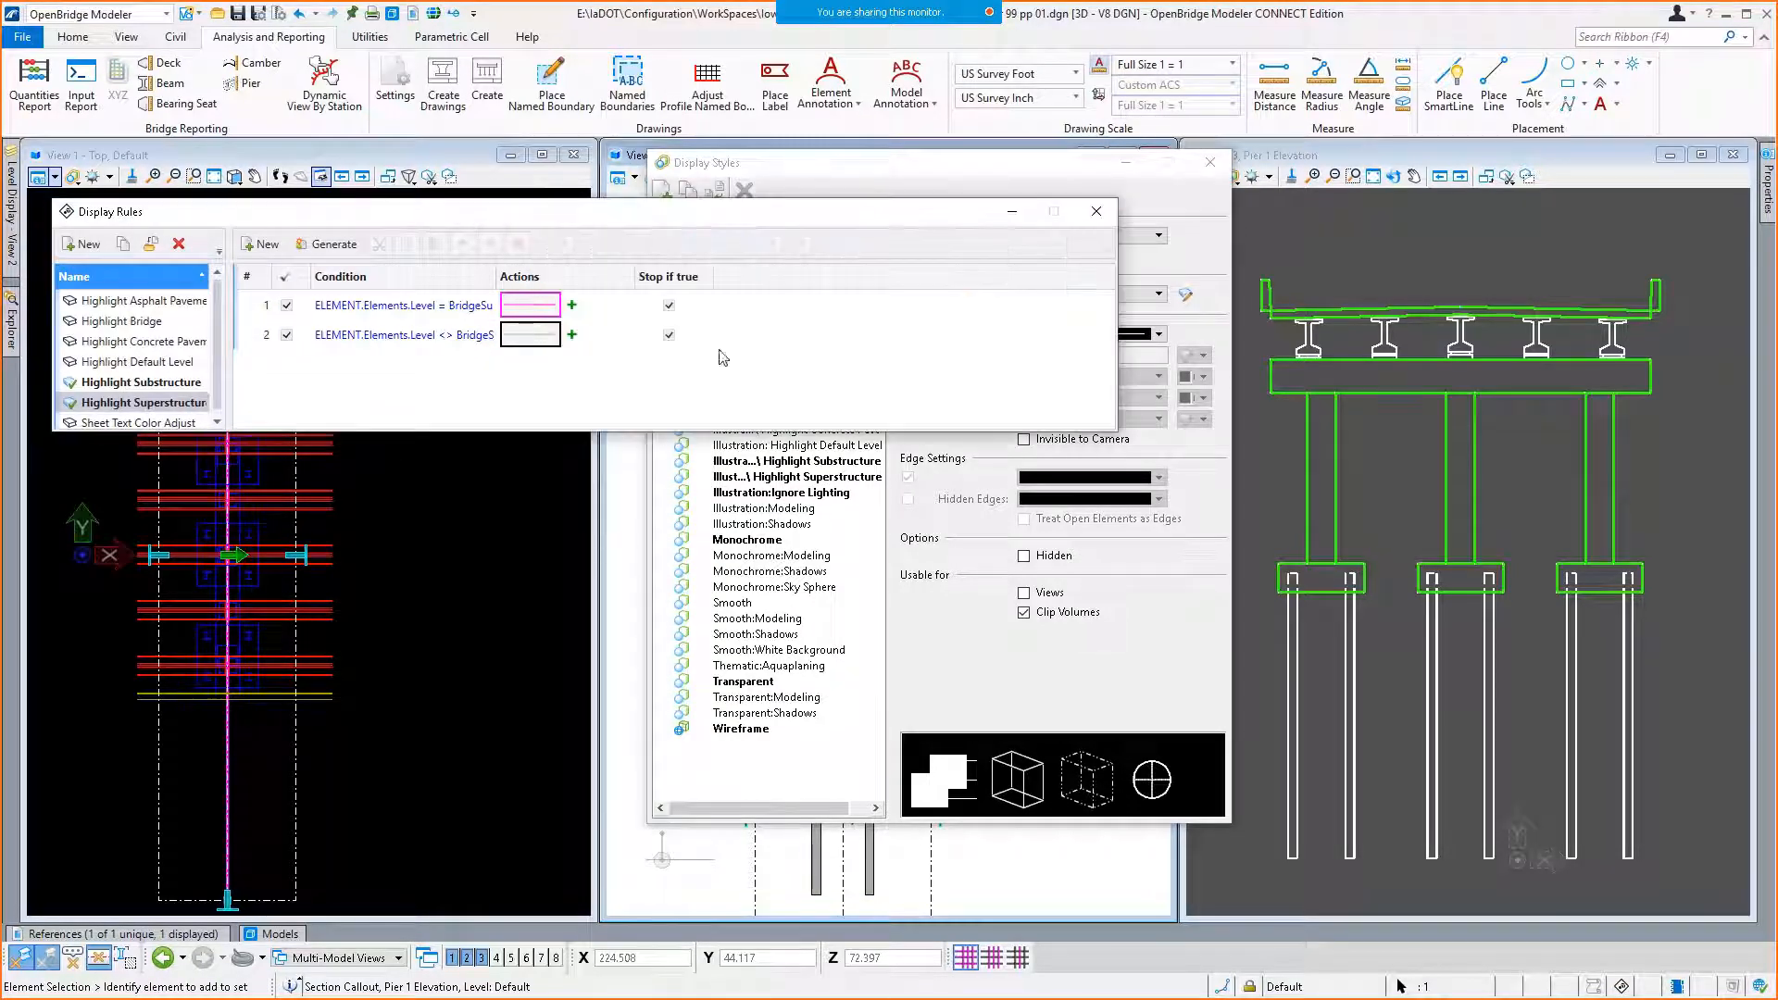
pyautogui.click(536, 300)
pyautogui.moveTo(396, 214); pyautogui.dragTo(553, 303)
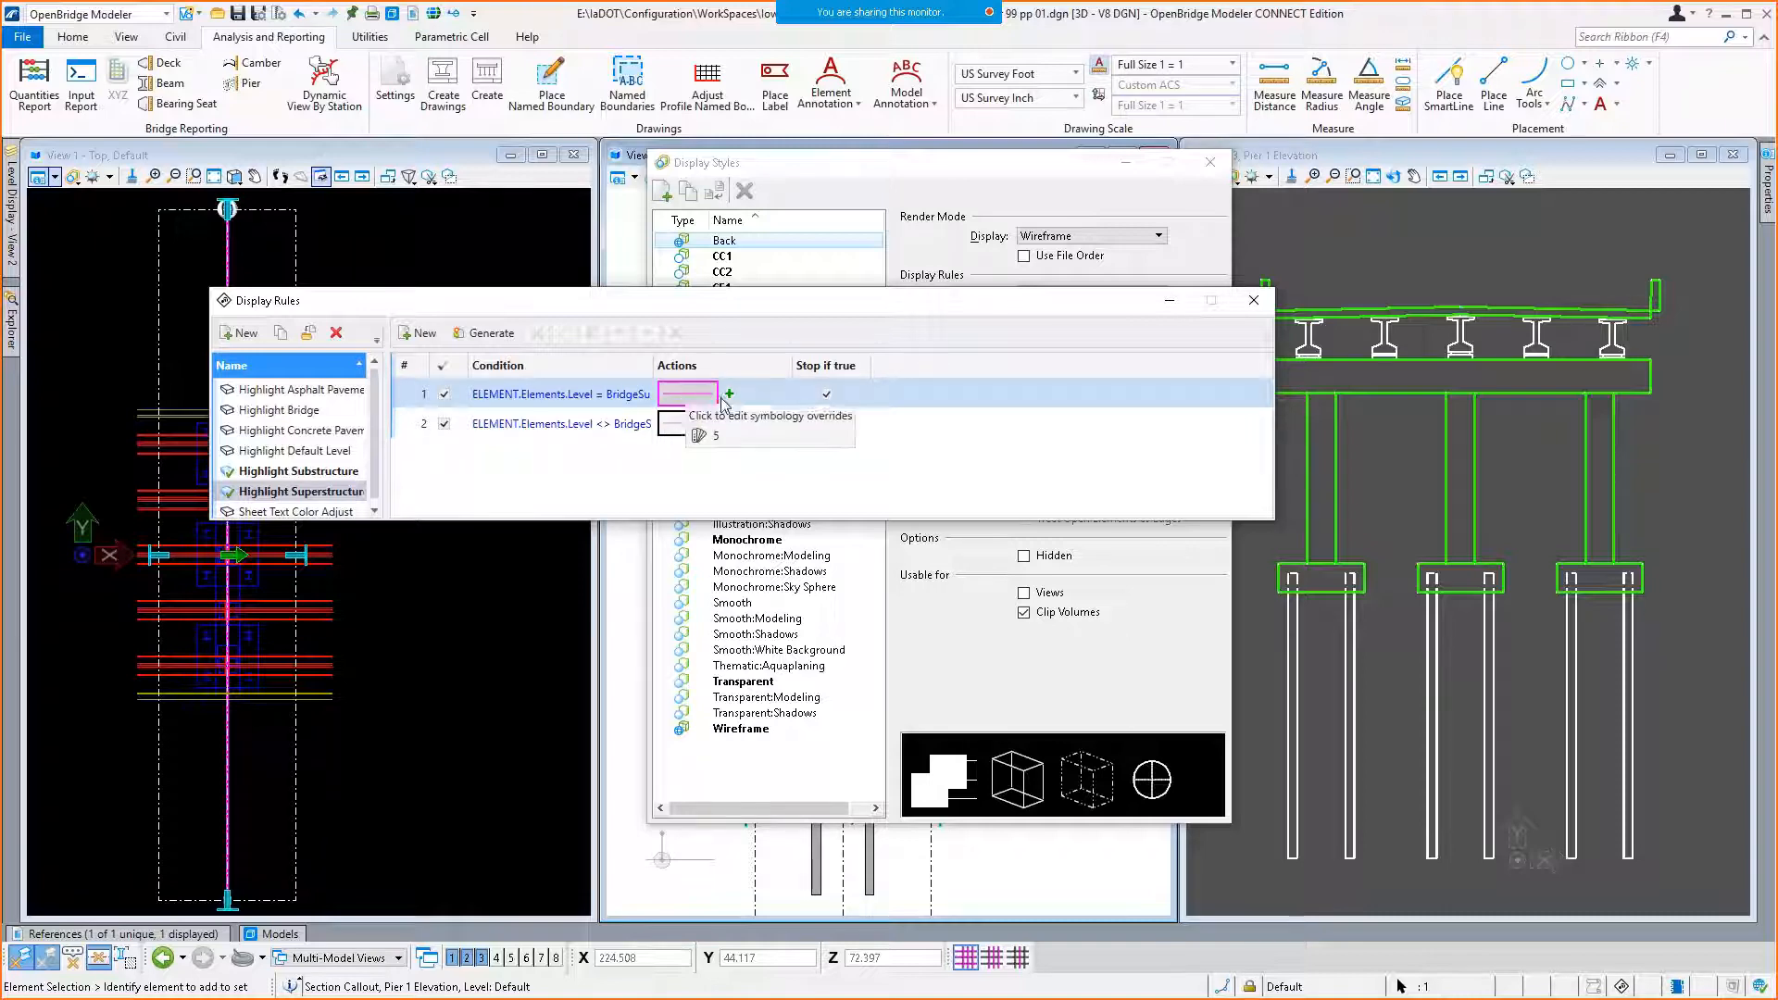
# Review the action options available for the two Highlight Superstructure display rules.
pyautogui.click(512, 432)
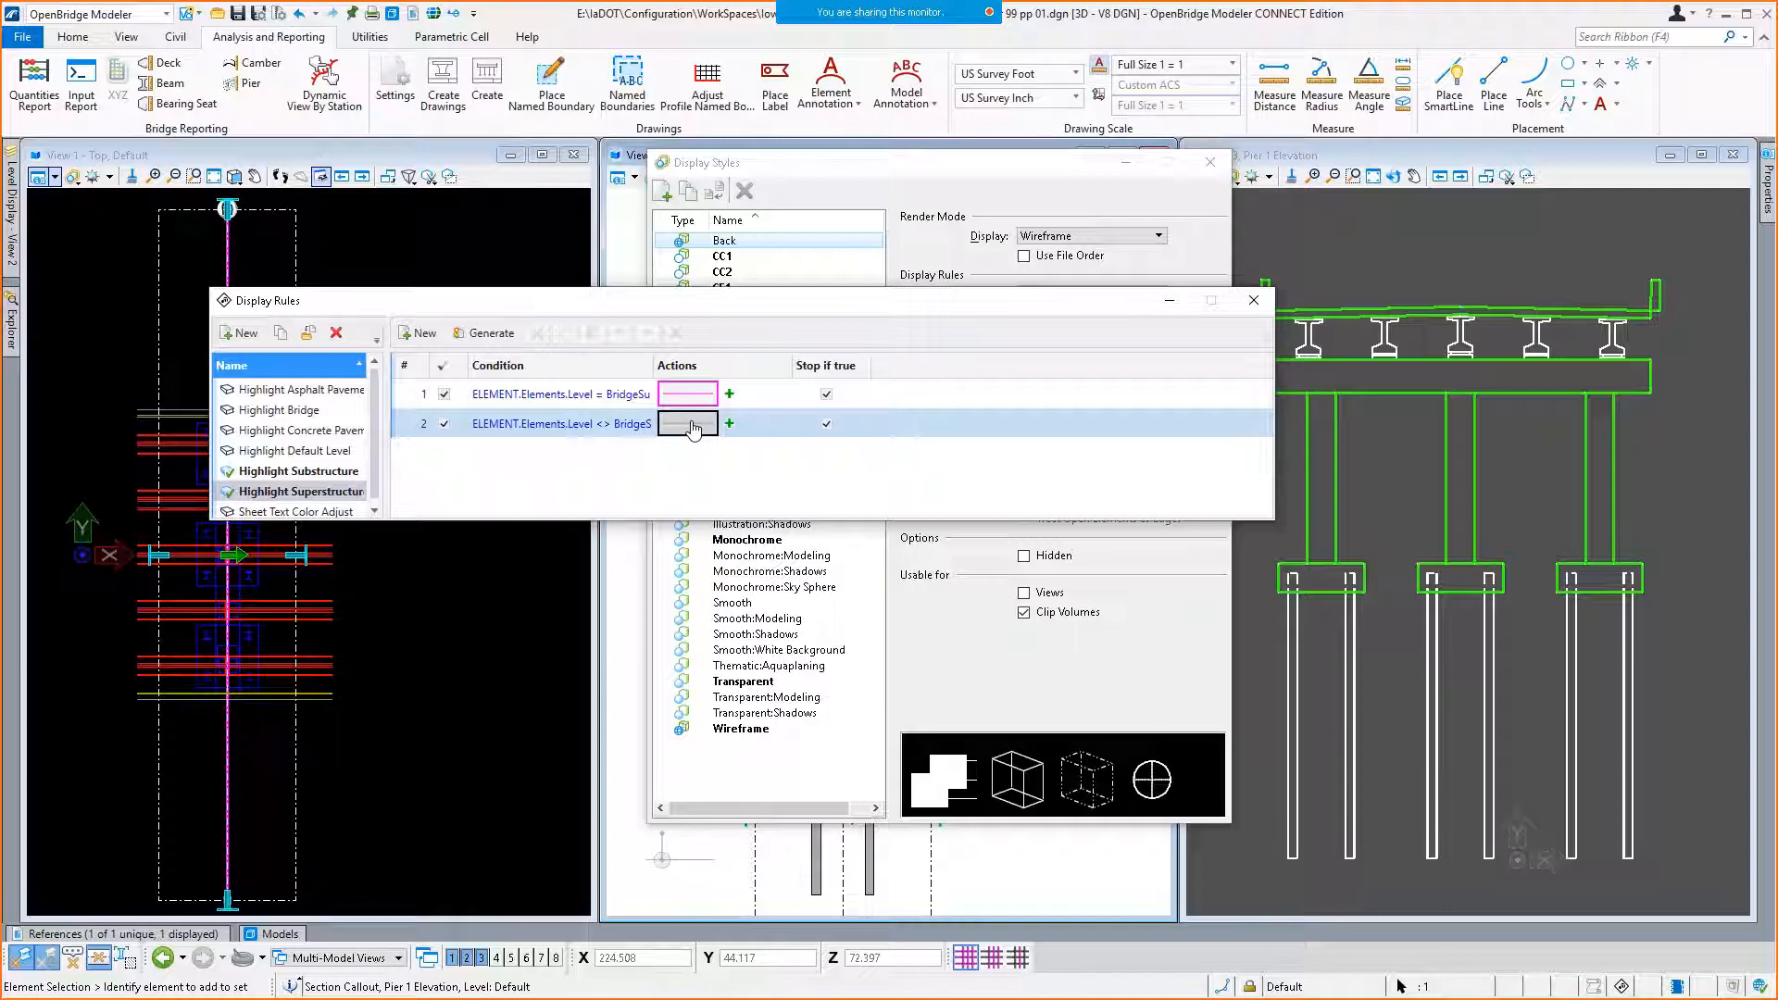
pyautogui.click(639, 464)
pyautogui.click(724, 402)
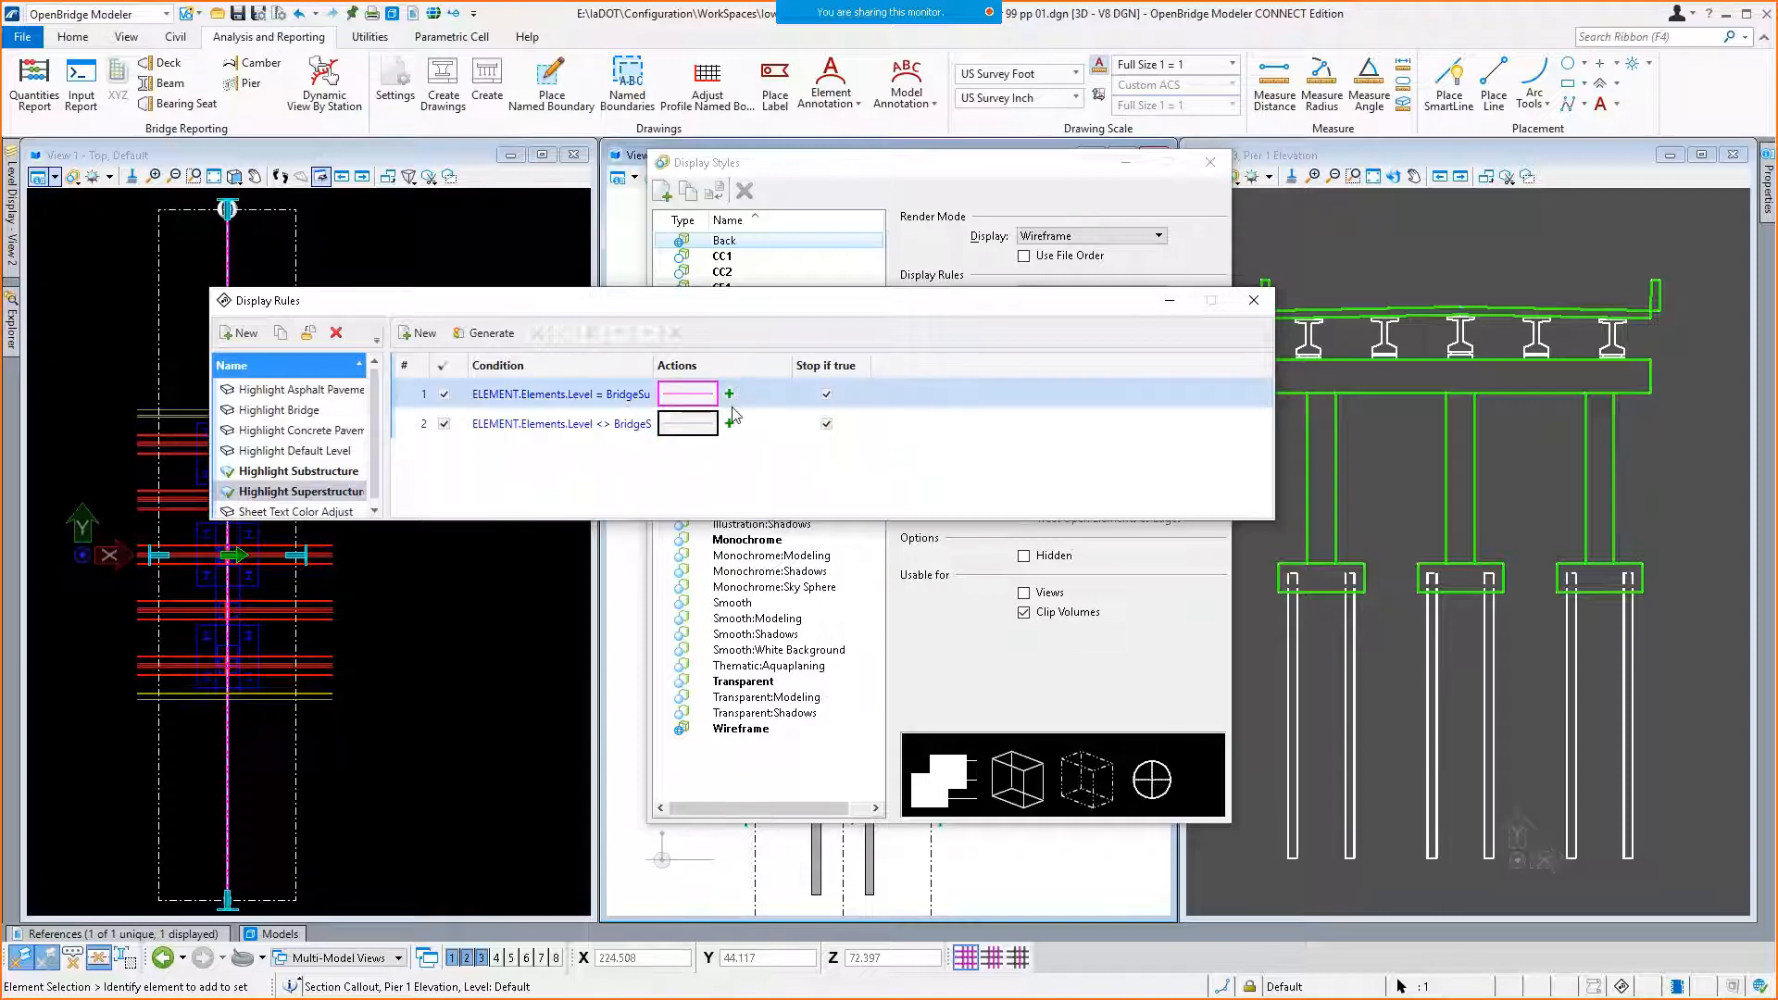
pyautogui.click(731, 425)
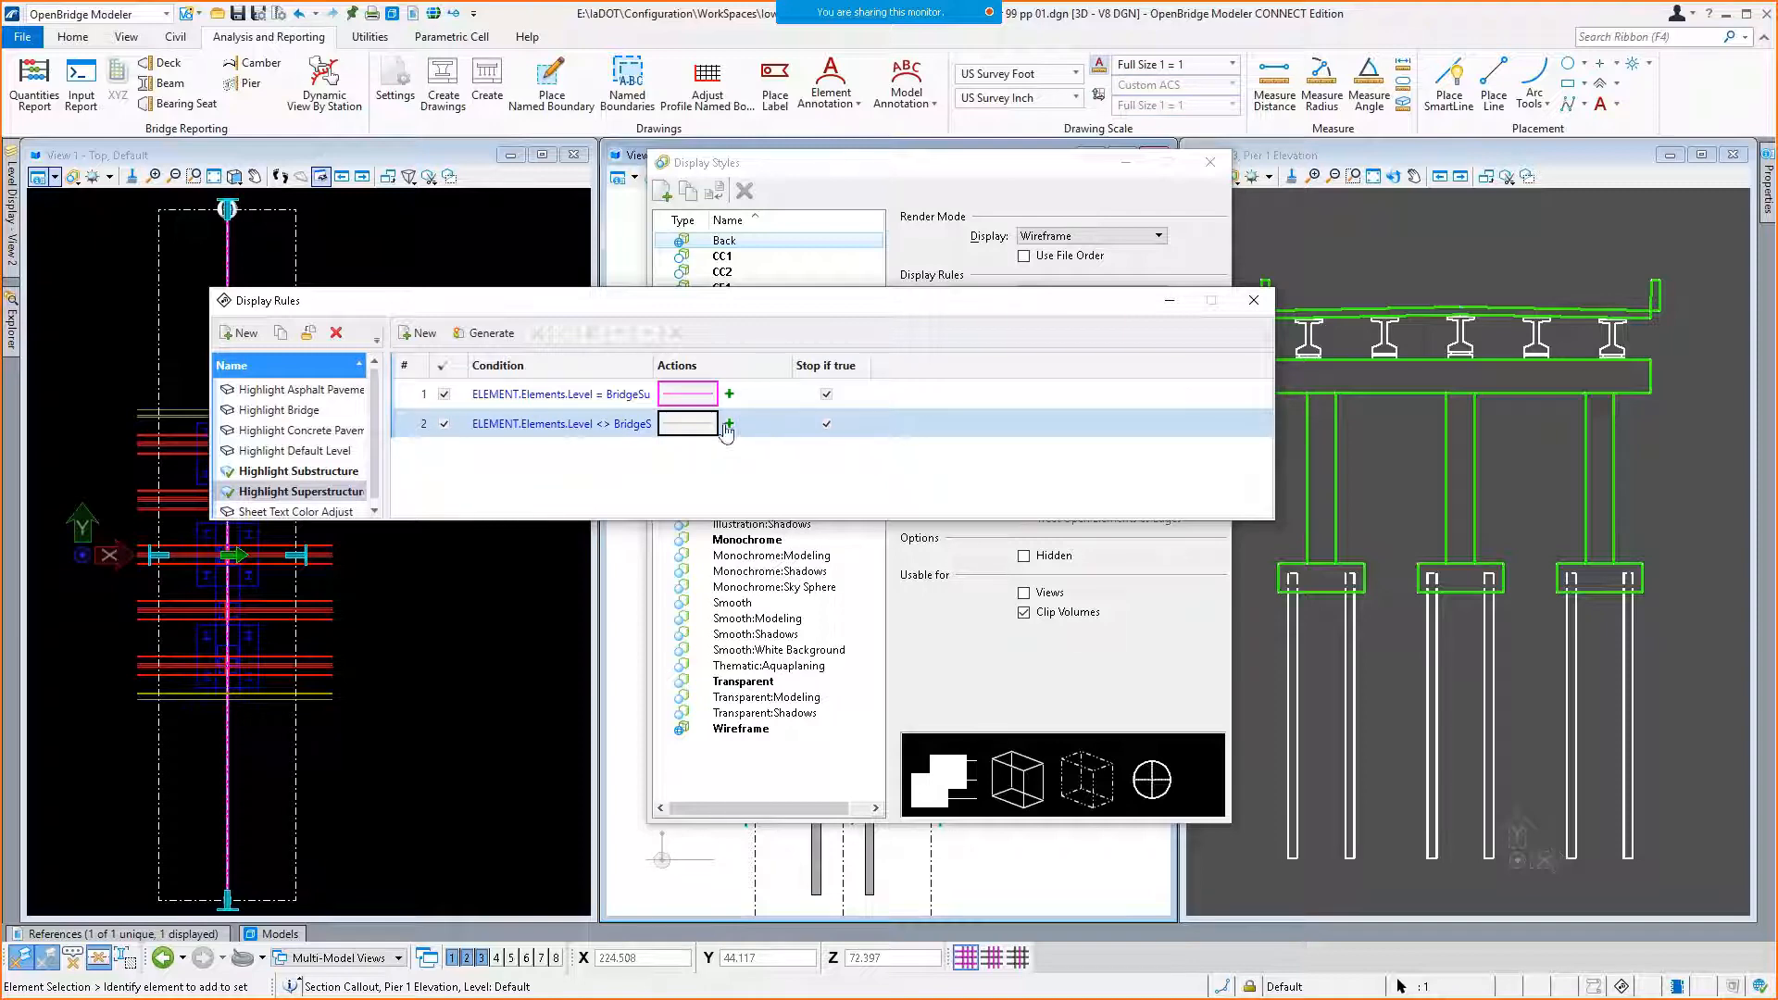
pyautogui.click(730, 424)
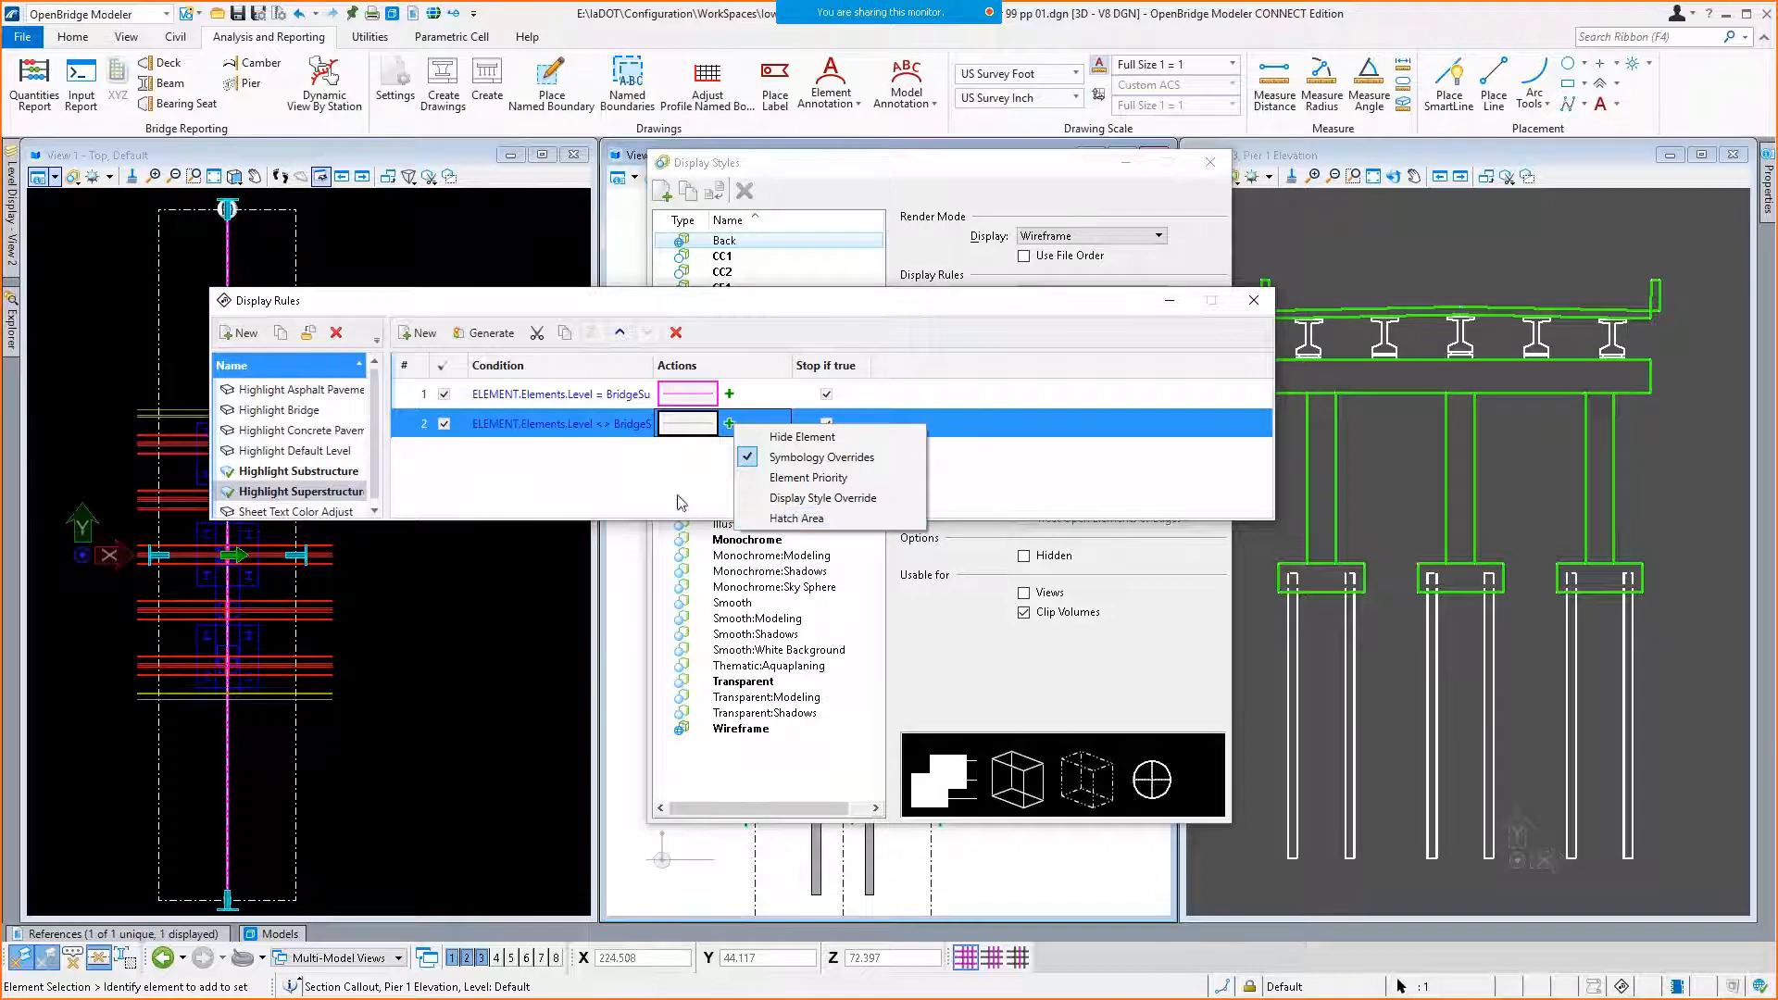
pyautogui.click(702, 317)
# Show the Highlight Asphalt Pavement rule set and review the action options of its second rule.
pyautogui.click(323, 395)
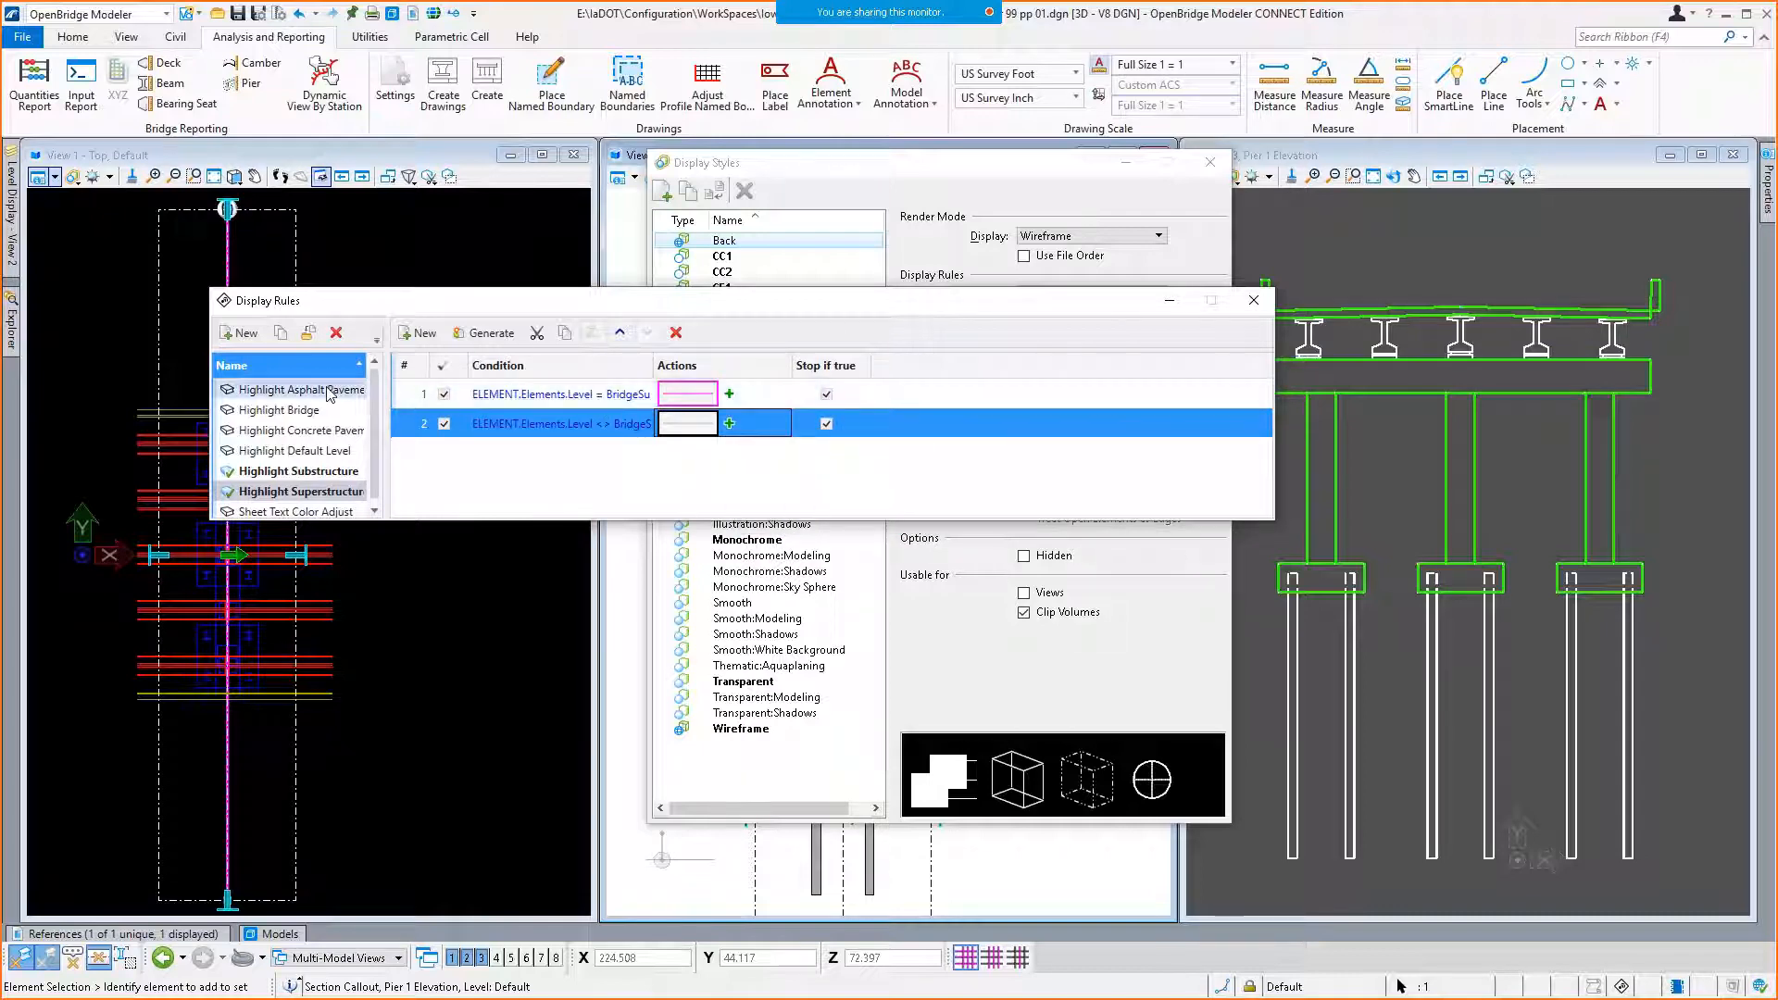
pyautogui.click(501, 426)
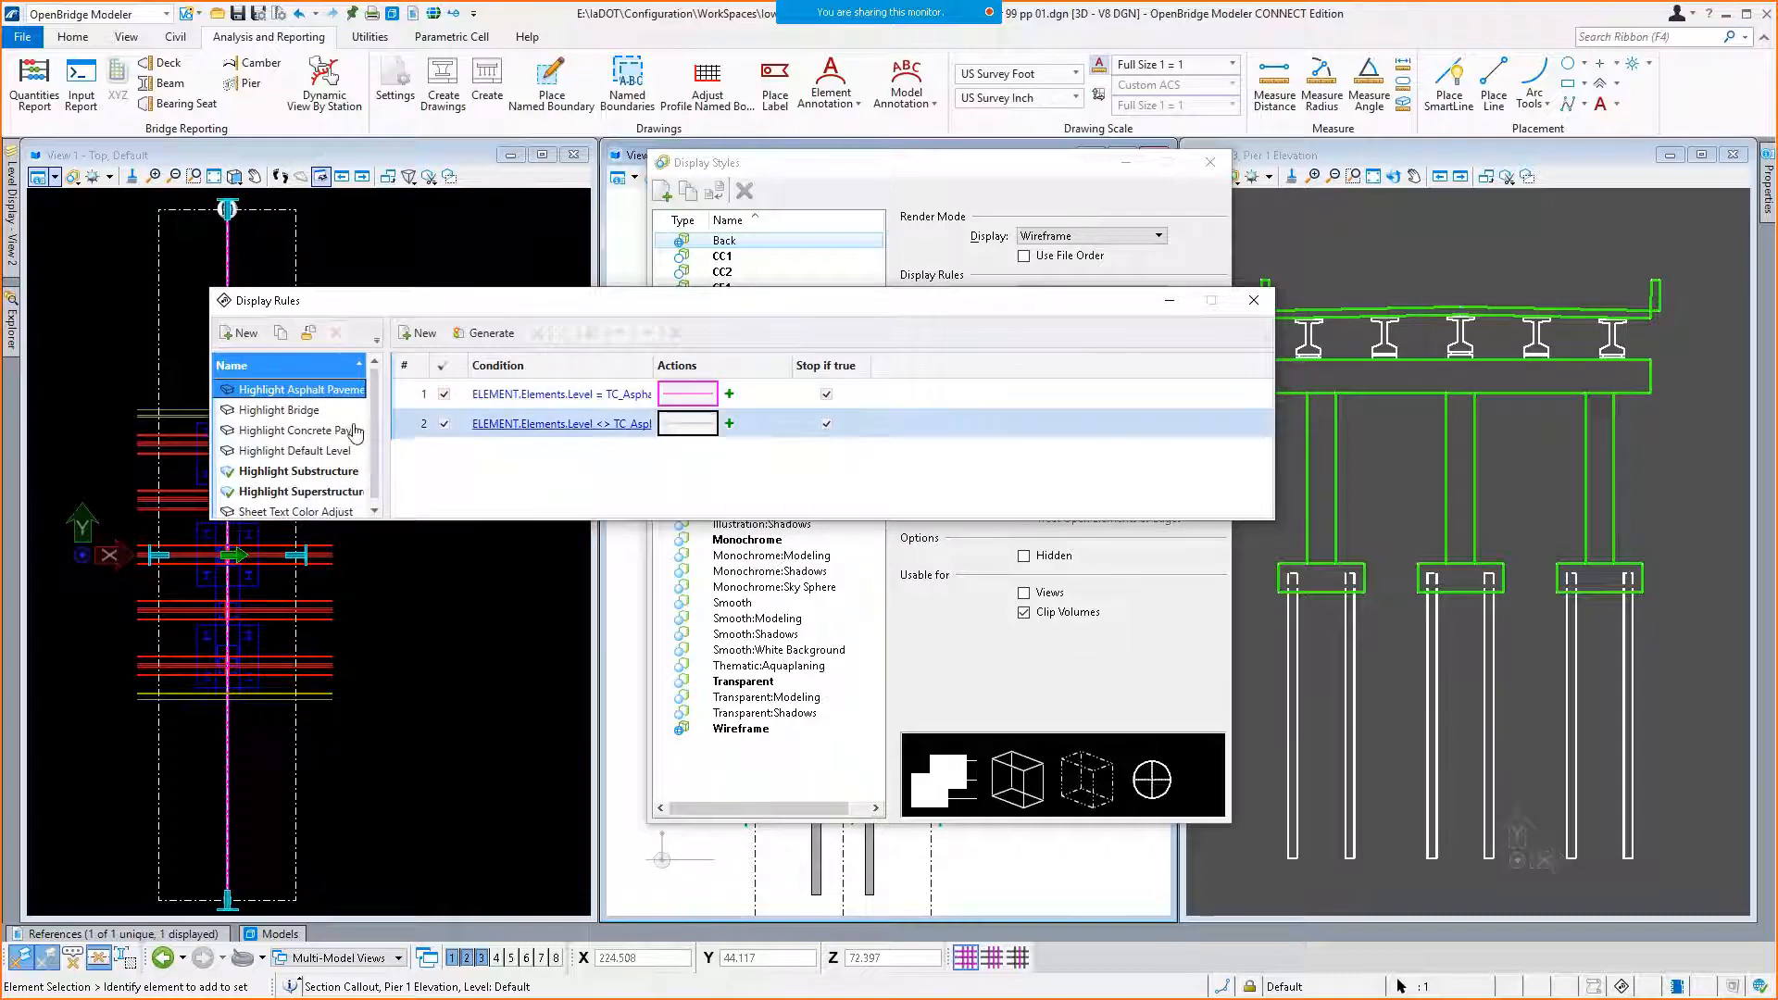
pyautogui.click(730, 426)
pyautogui.click(730, 426)
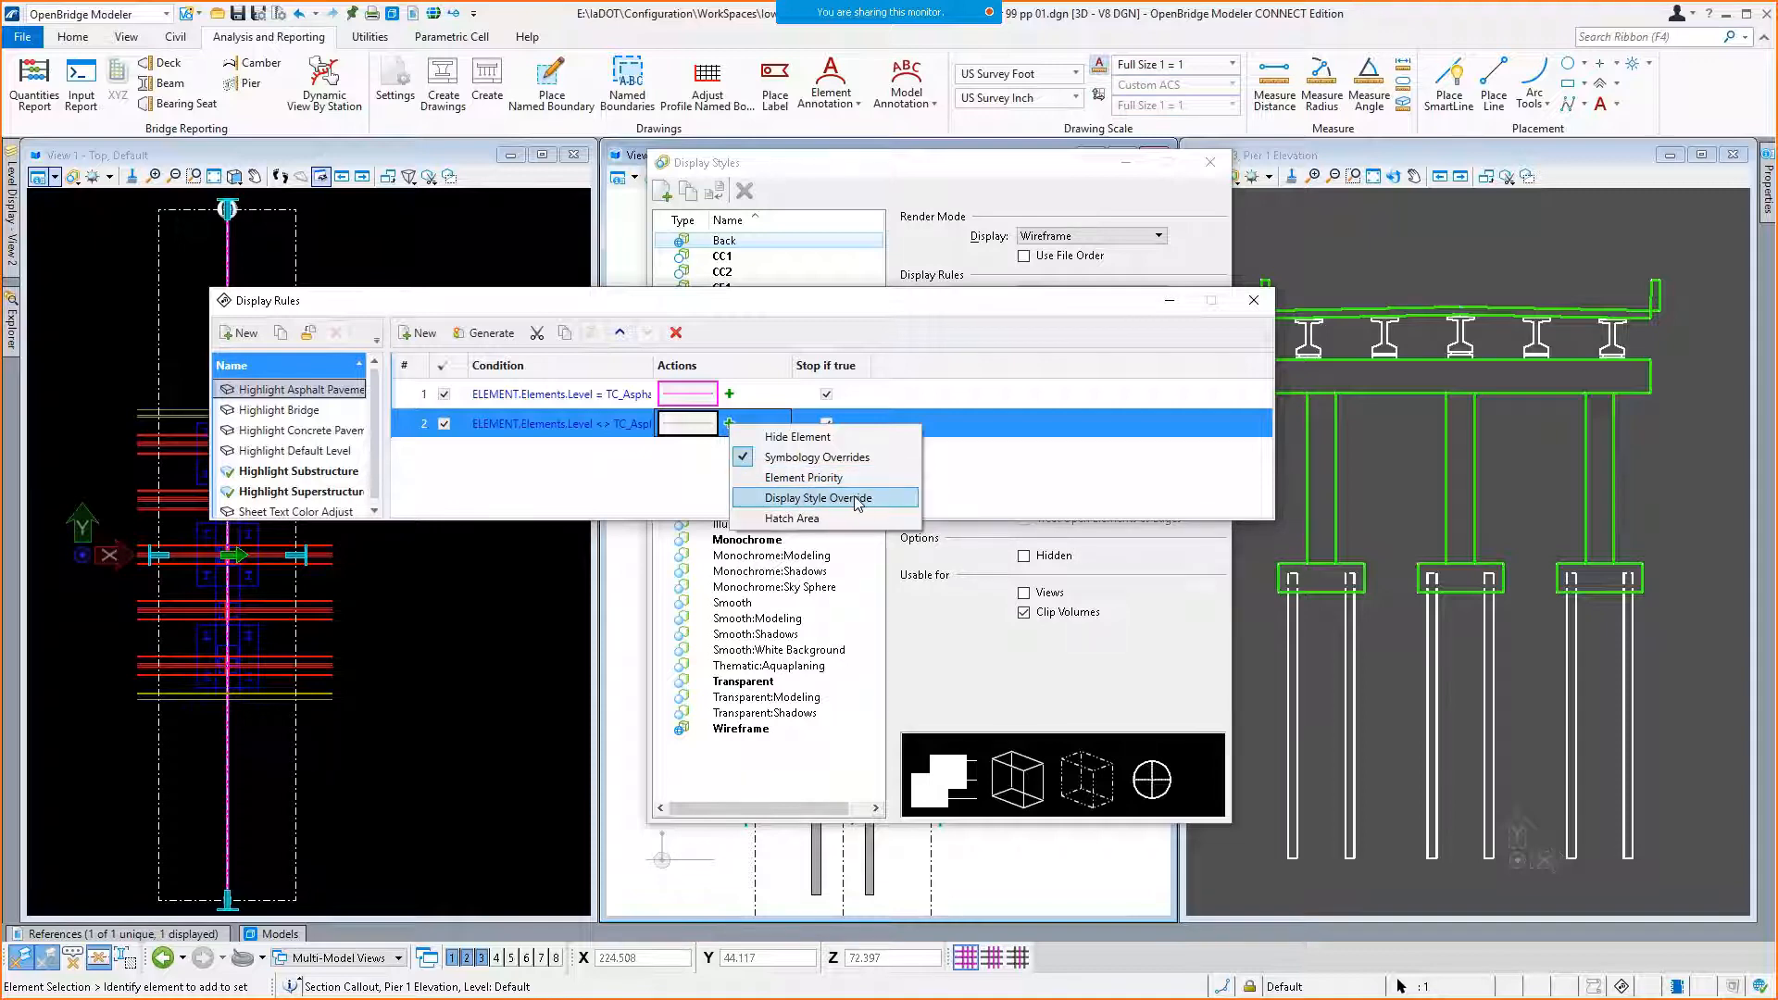
pyautogui.click(818, 315)
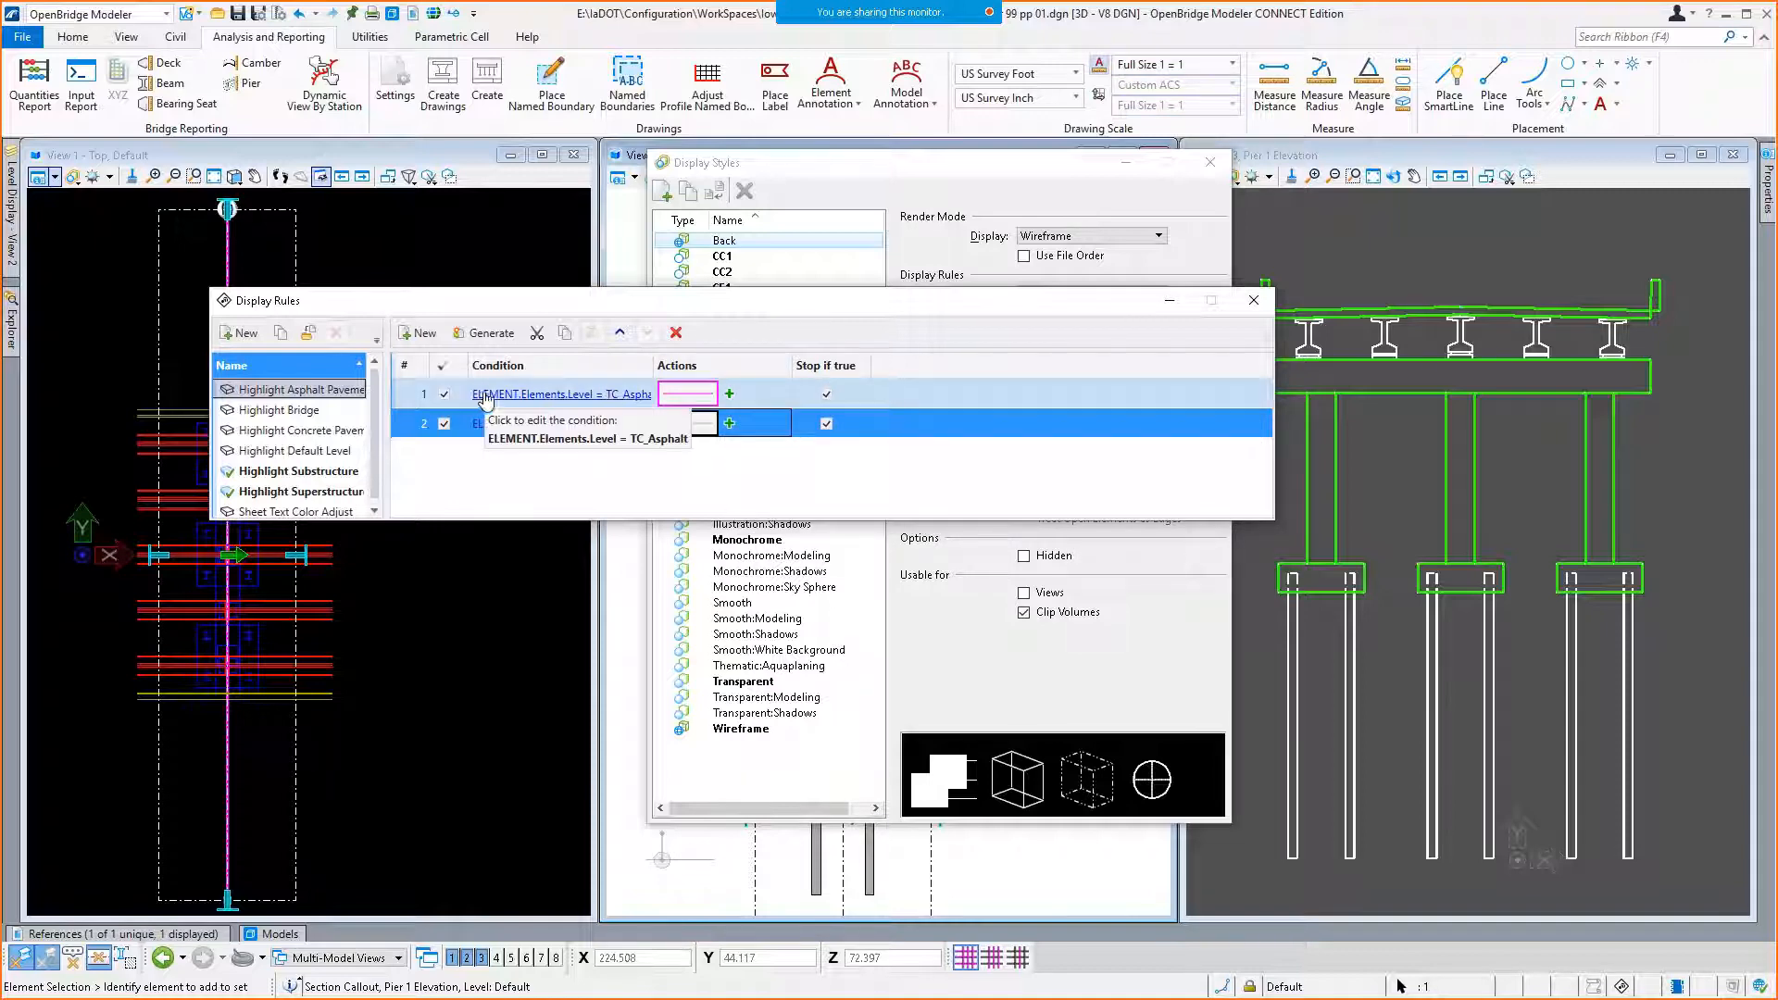
# Examine the element and reference attachment properties available as criteria for the first asphalt pavement rule's condition, and cancel the condition edit.
pyautogui.click(552, 395)
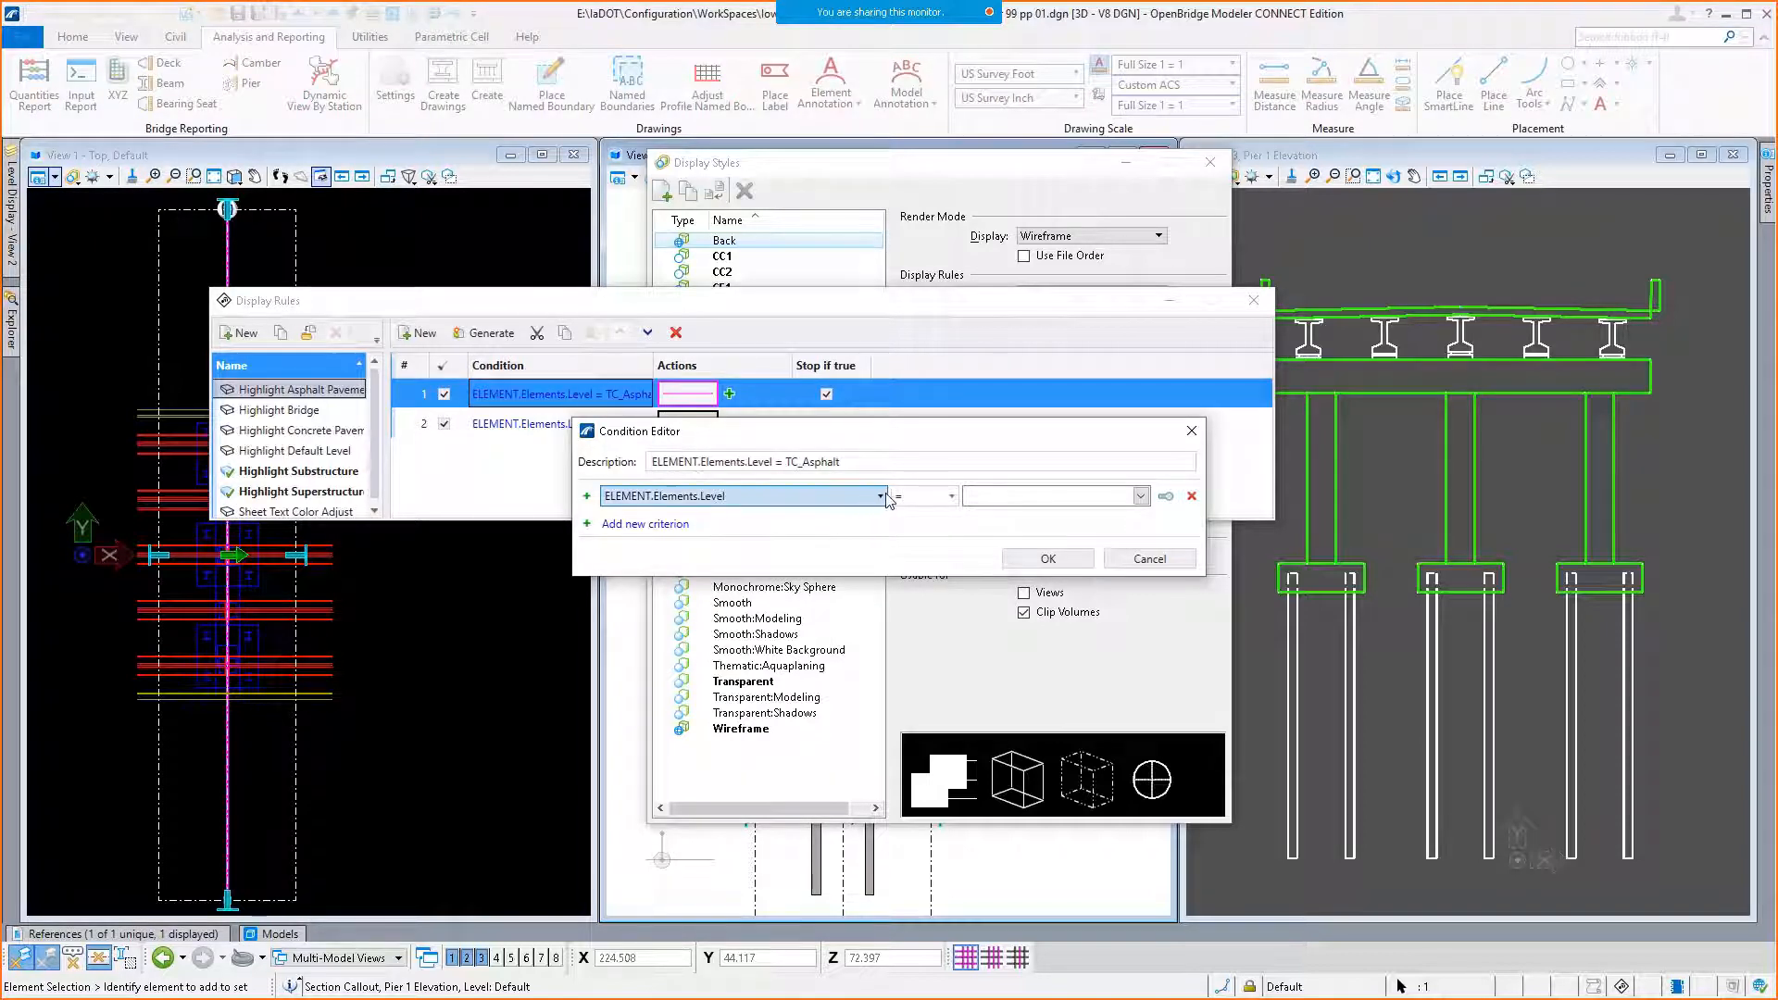
pyautogui.click(884, 497)
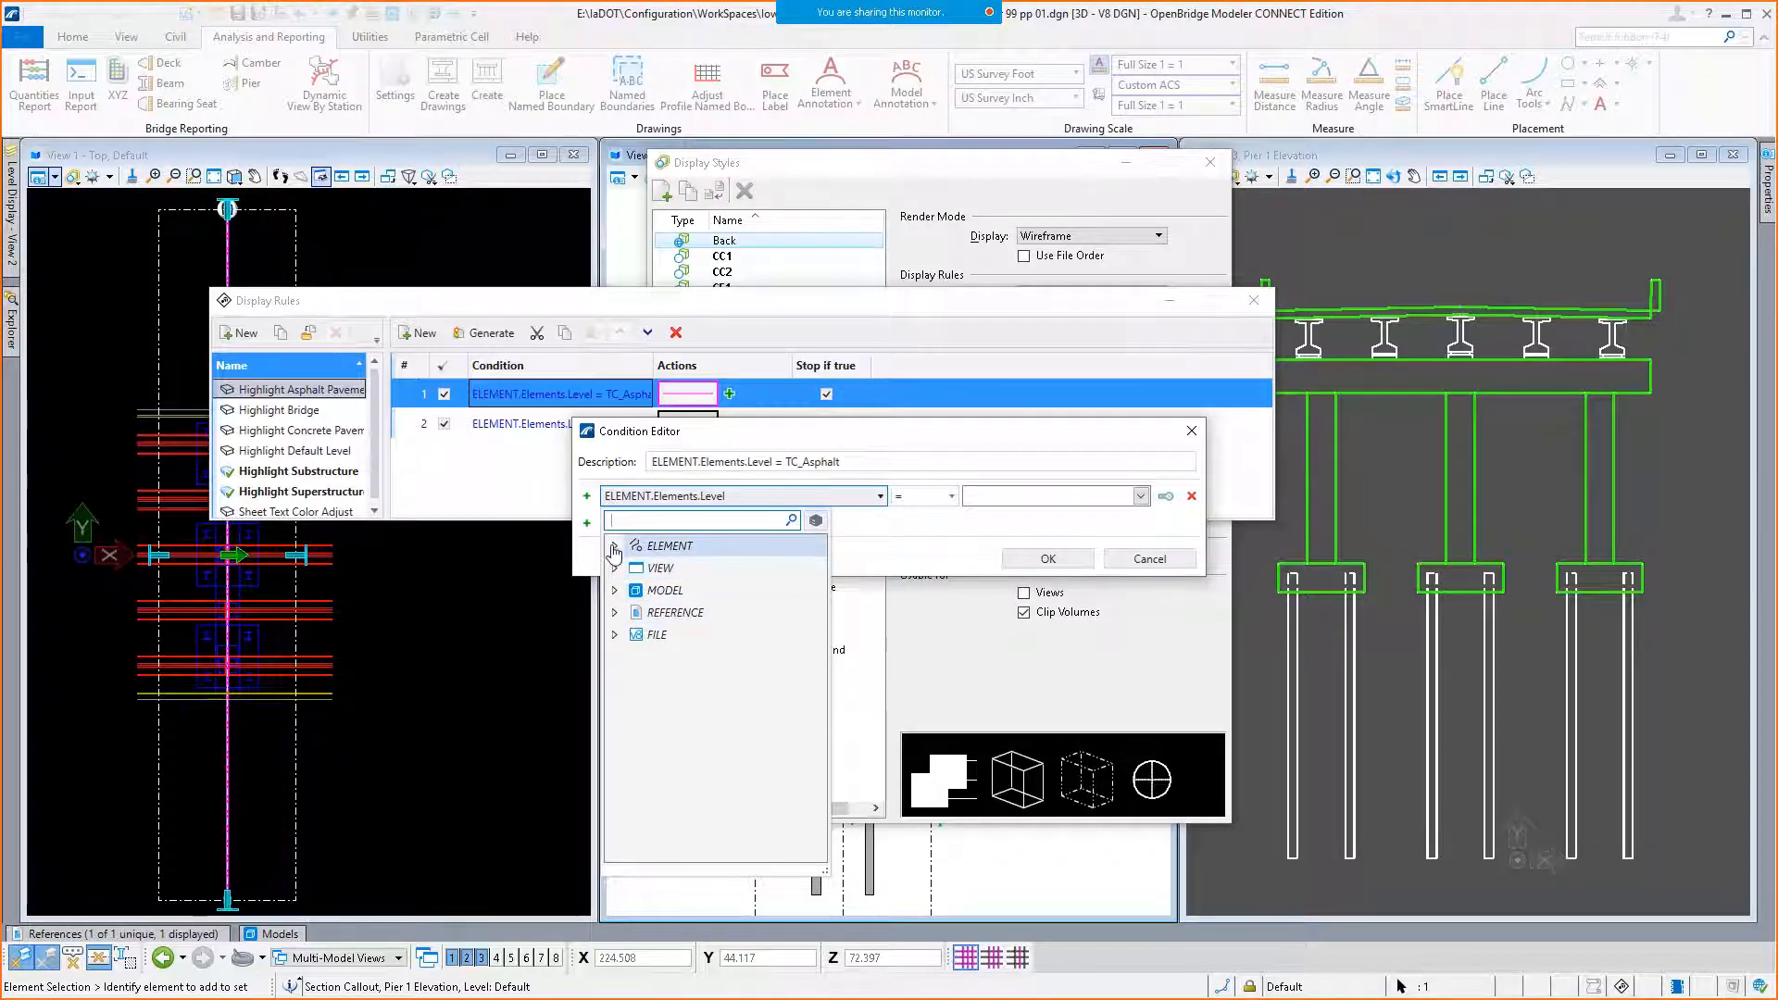
pyautogui.click(615, 547)
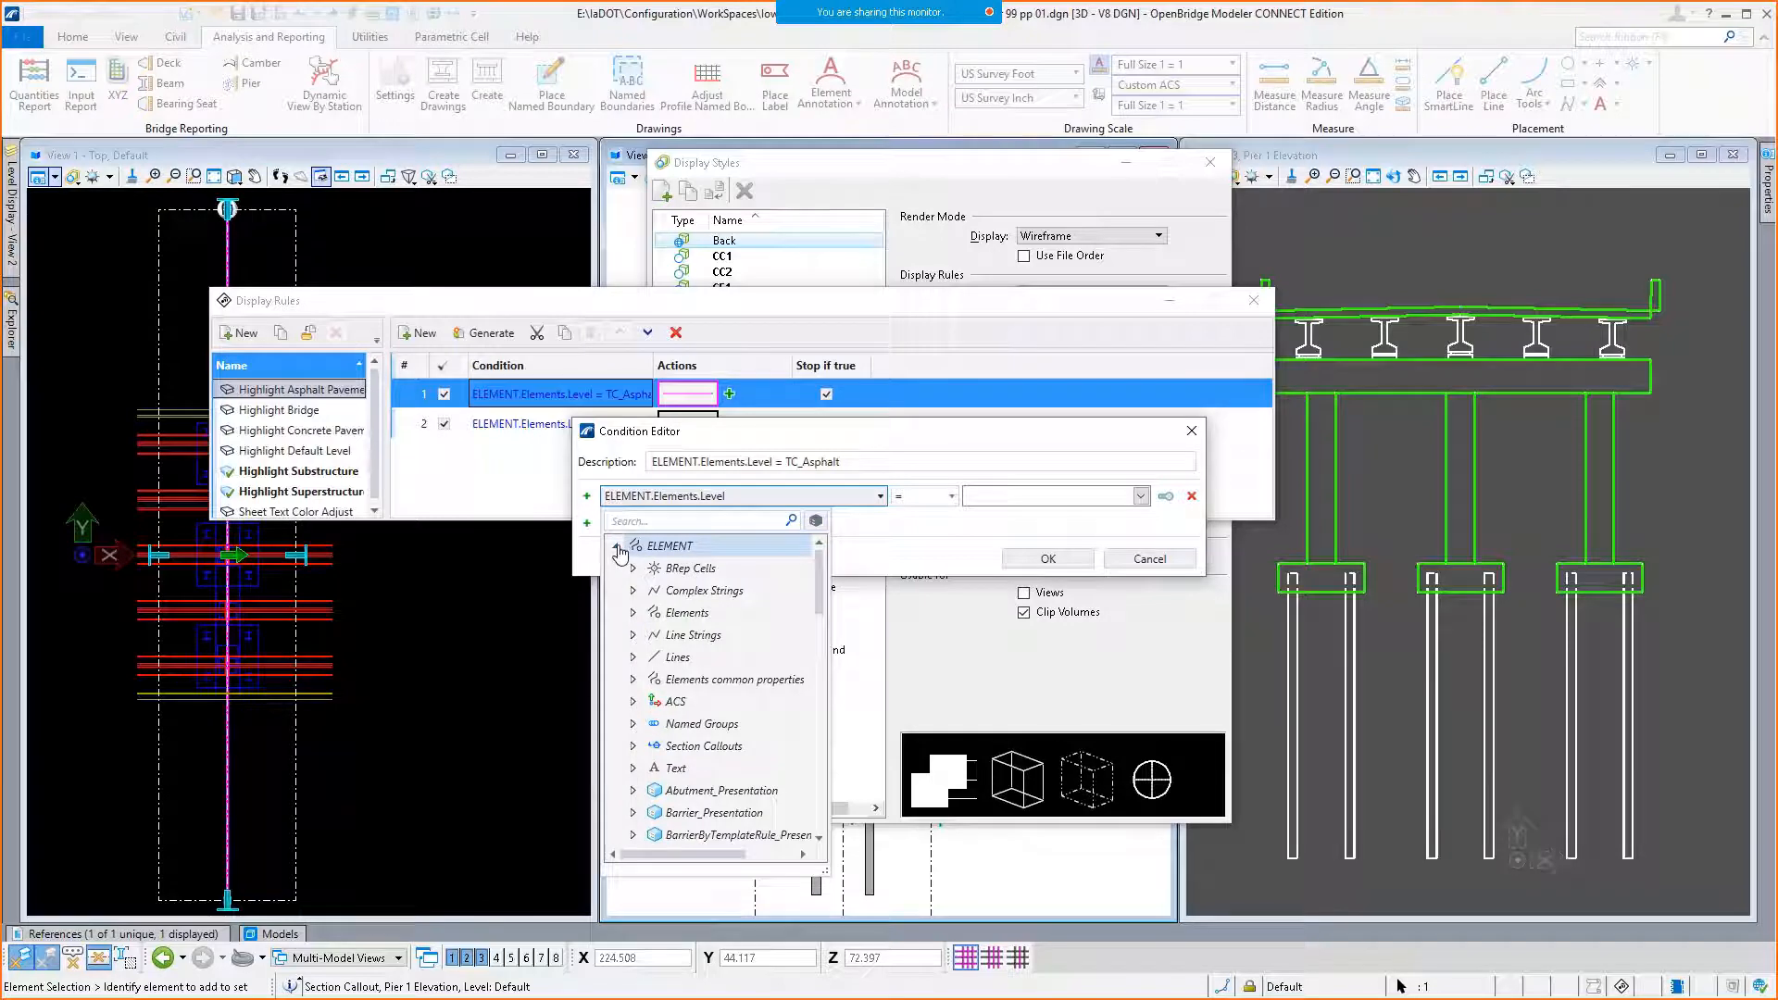
pyautogui.click(615, 546)
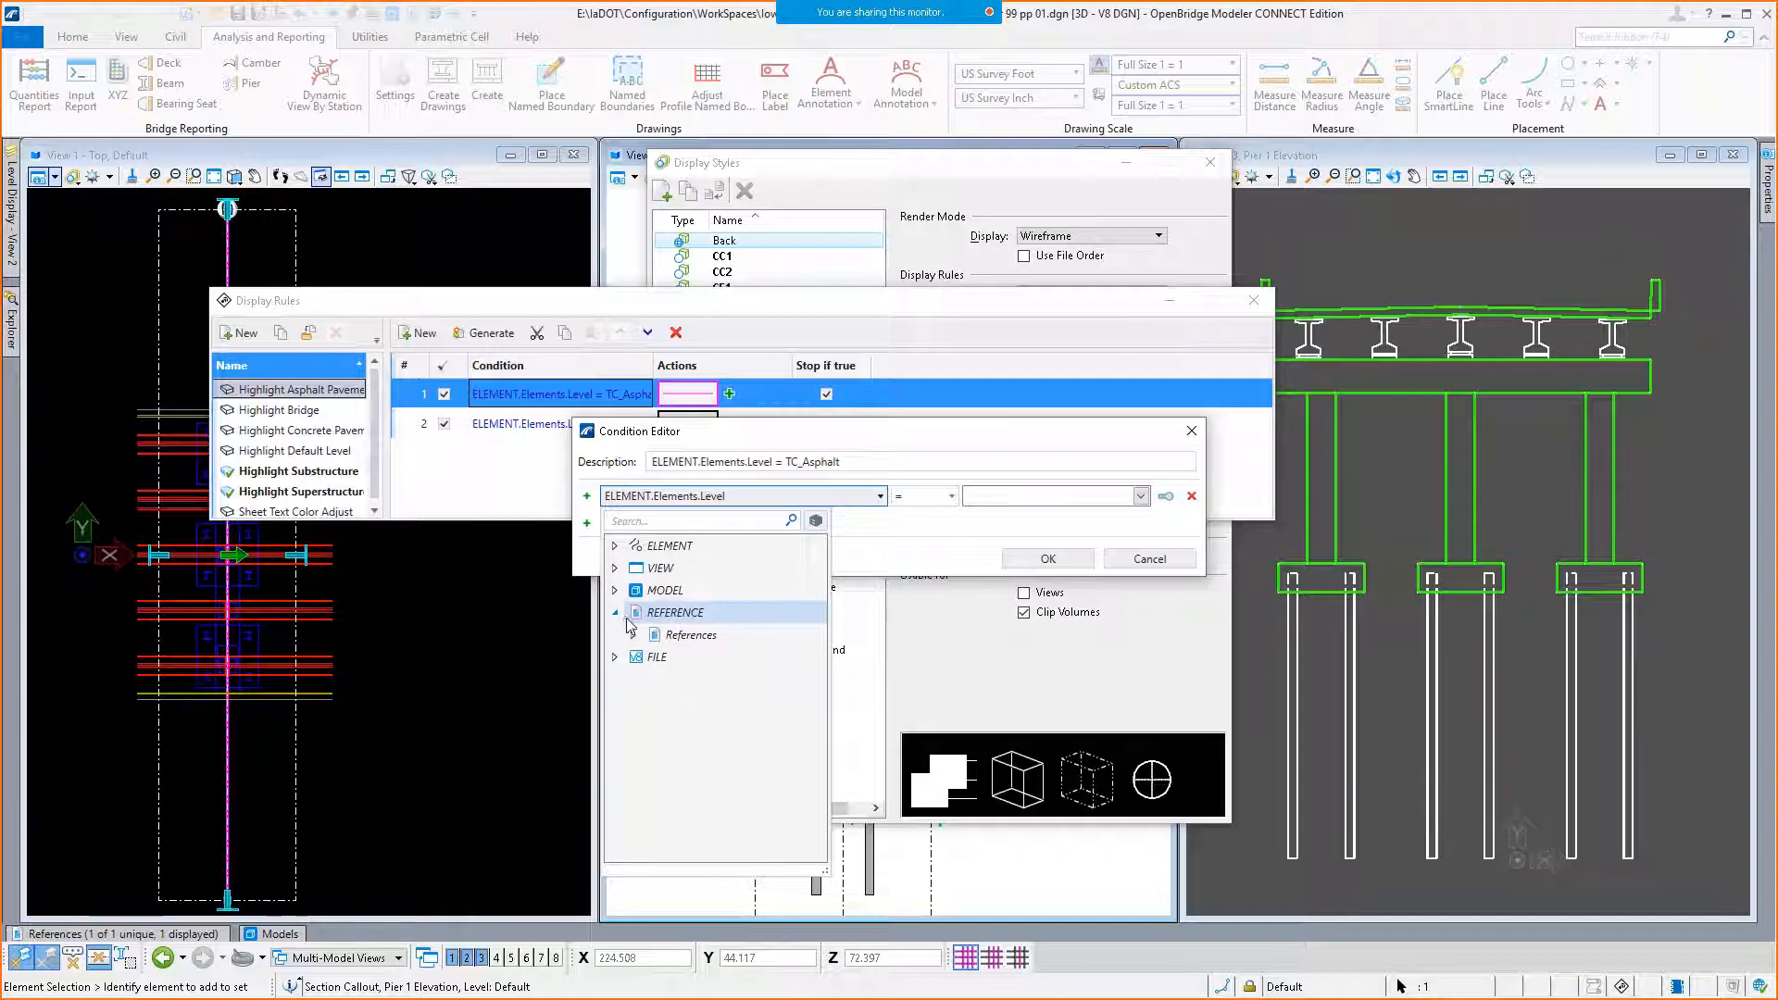
pyautogui.click(635, 634)
pyautogui.click(716, 657)
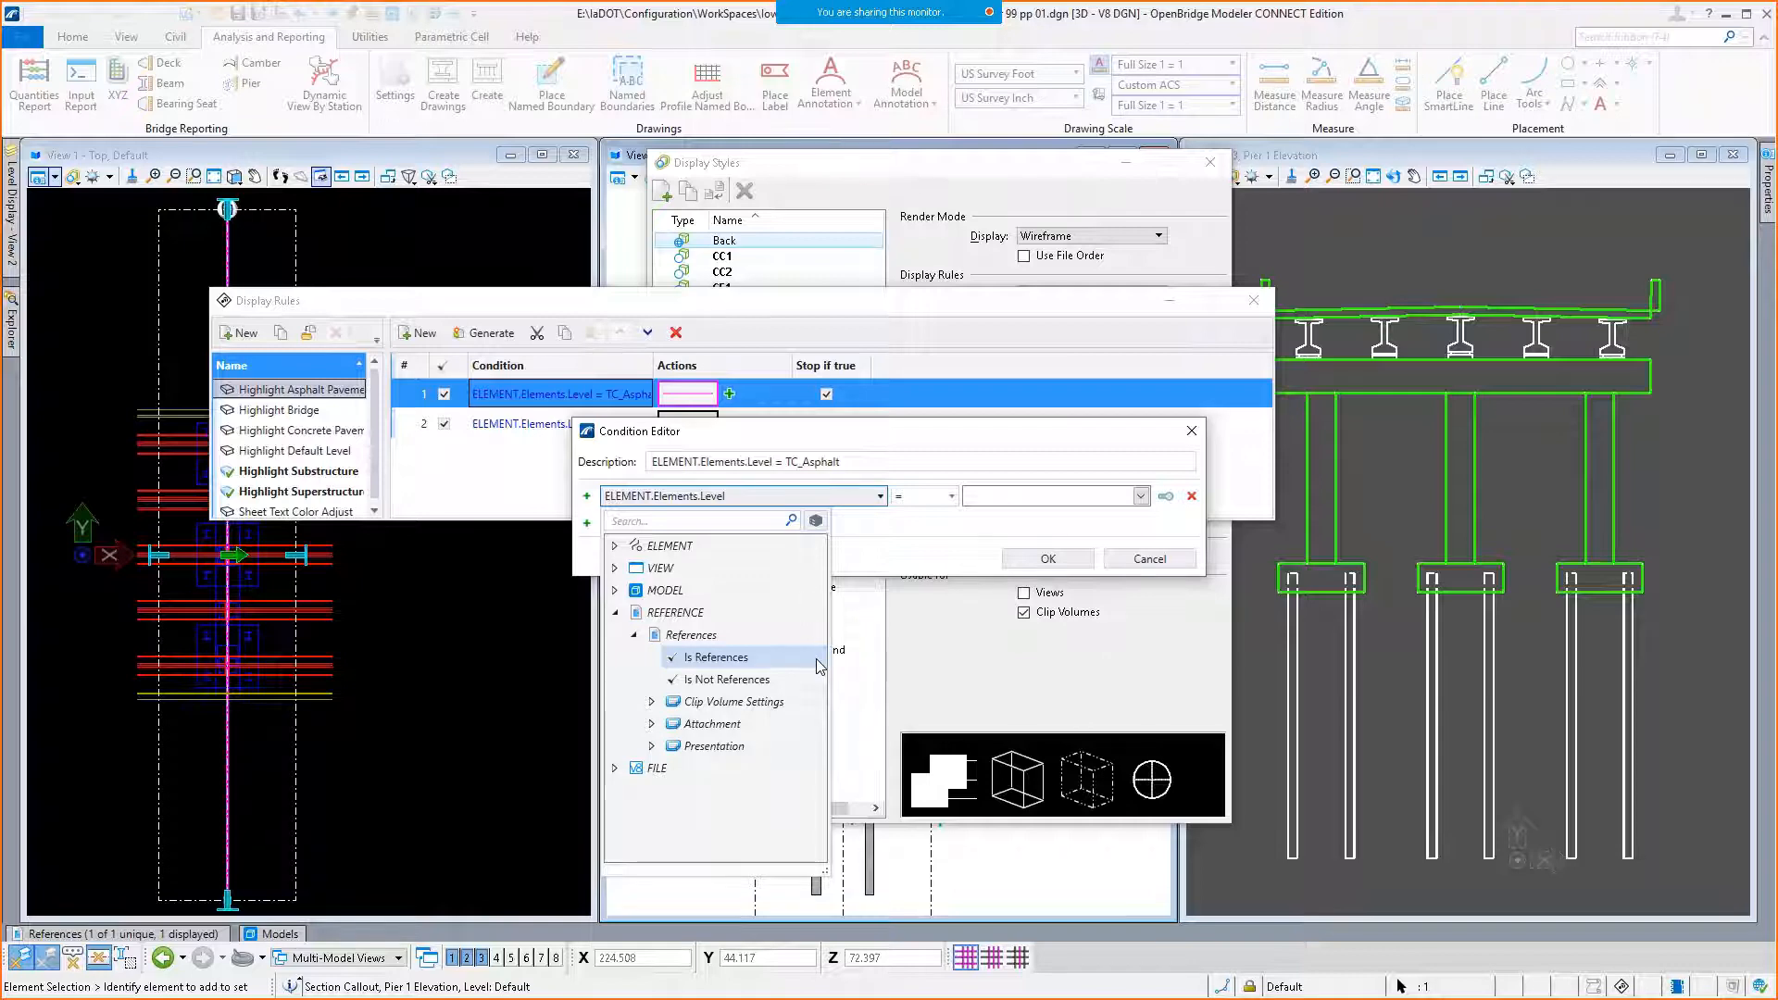
pyautogui.click(653, 725)
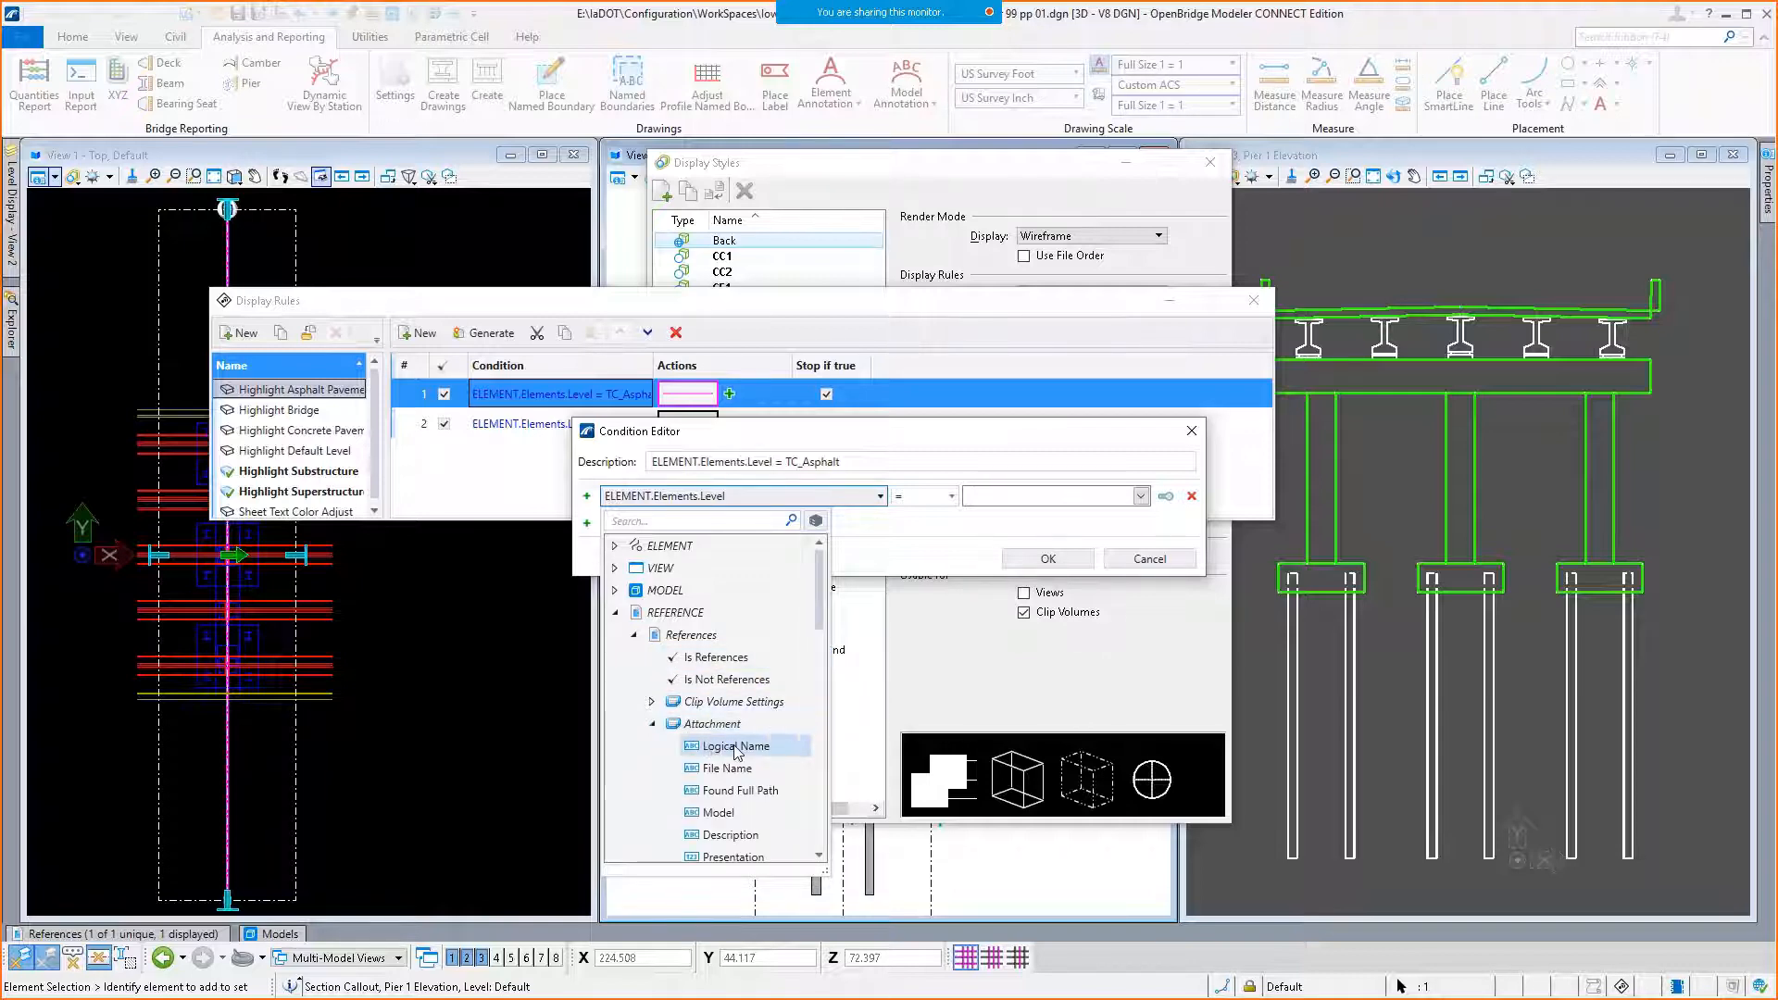
pyautogui.scroll(-1, 737, 752)
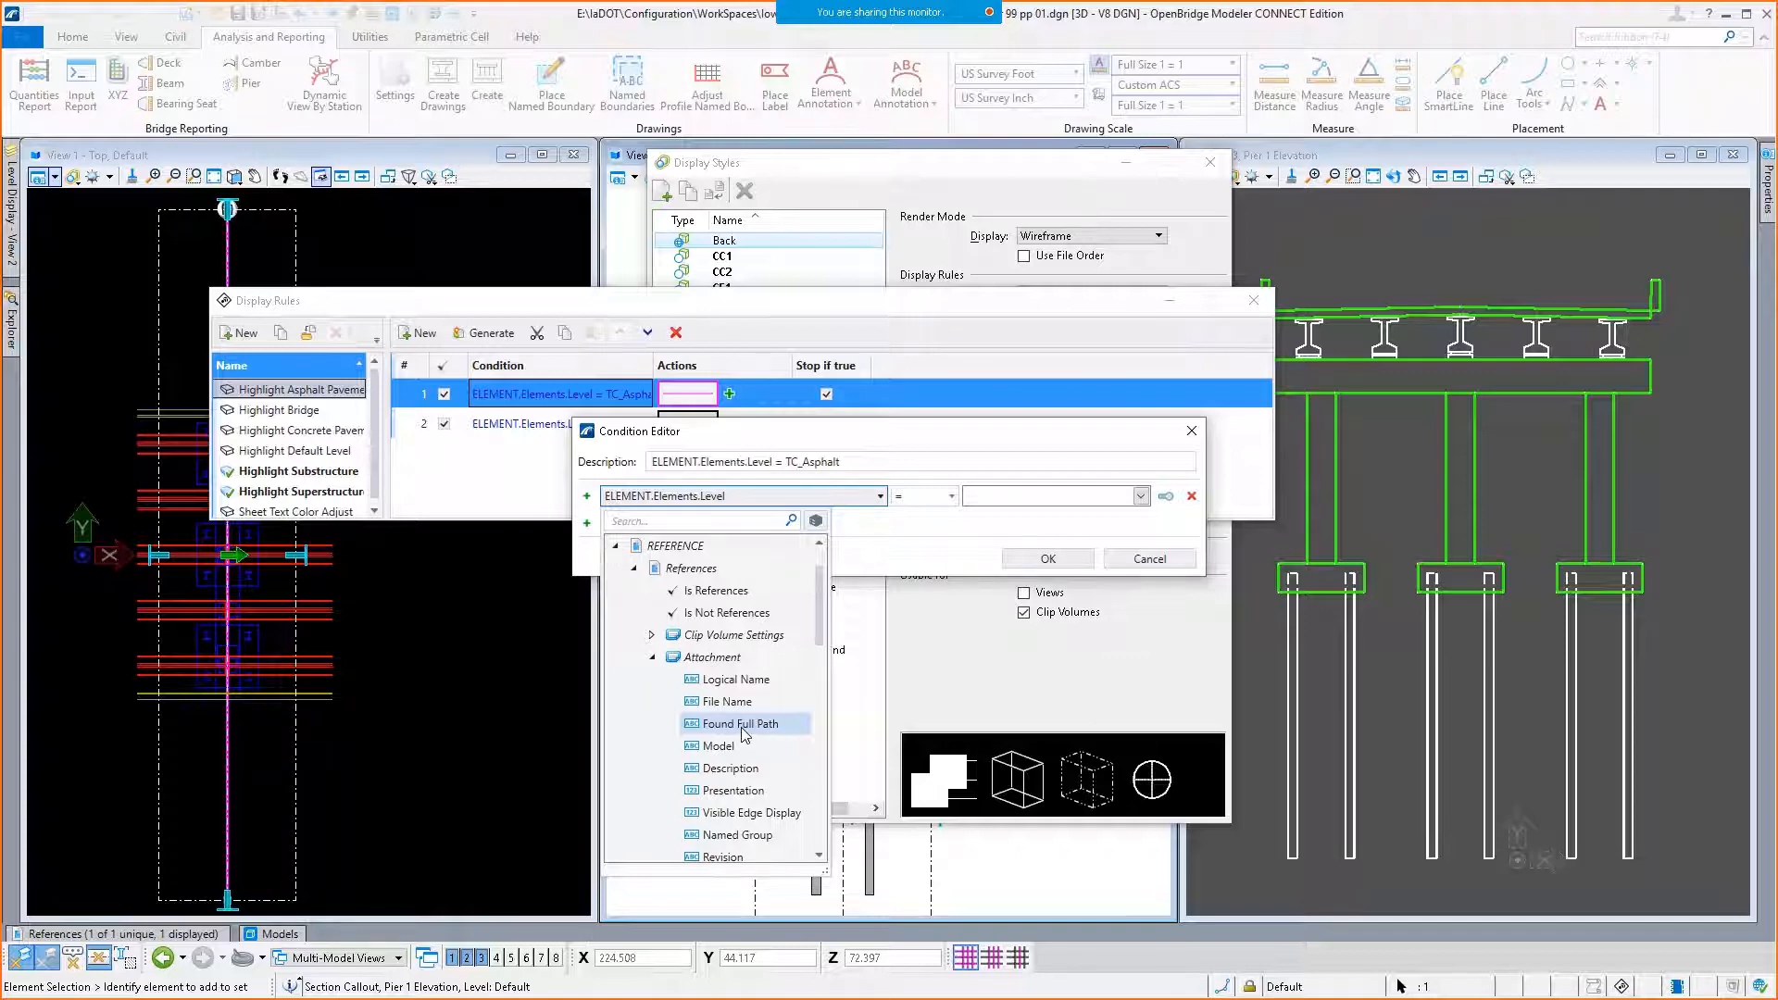
pyautogui.click(929, 440)
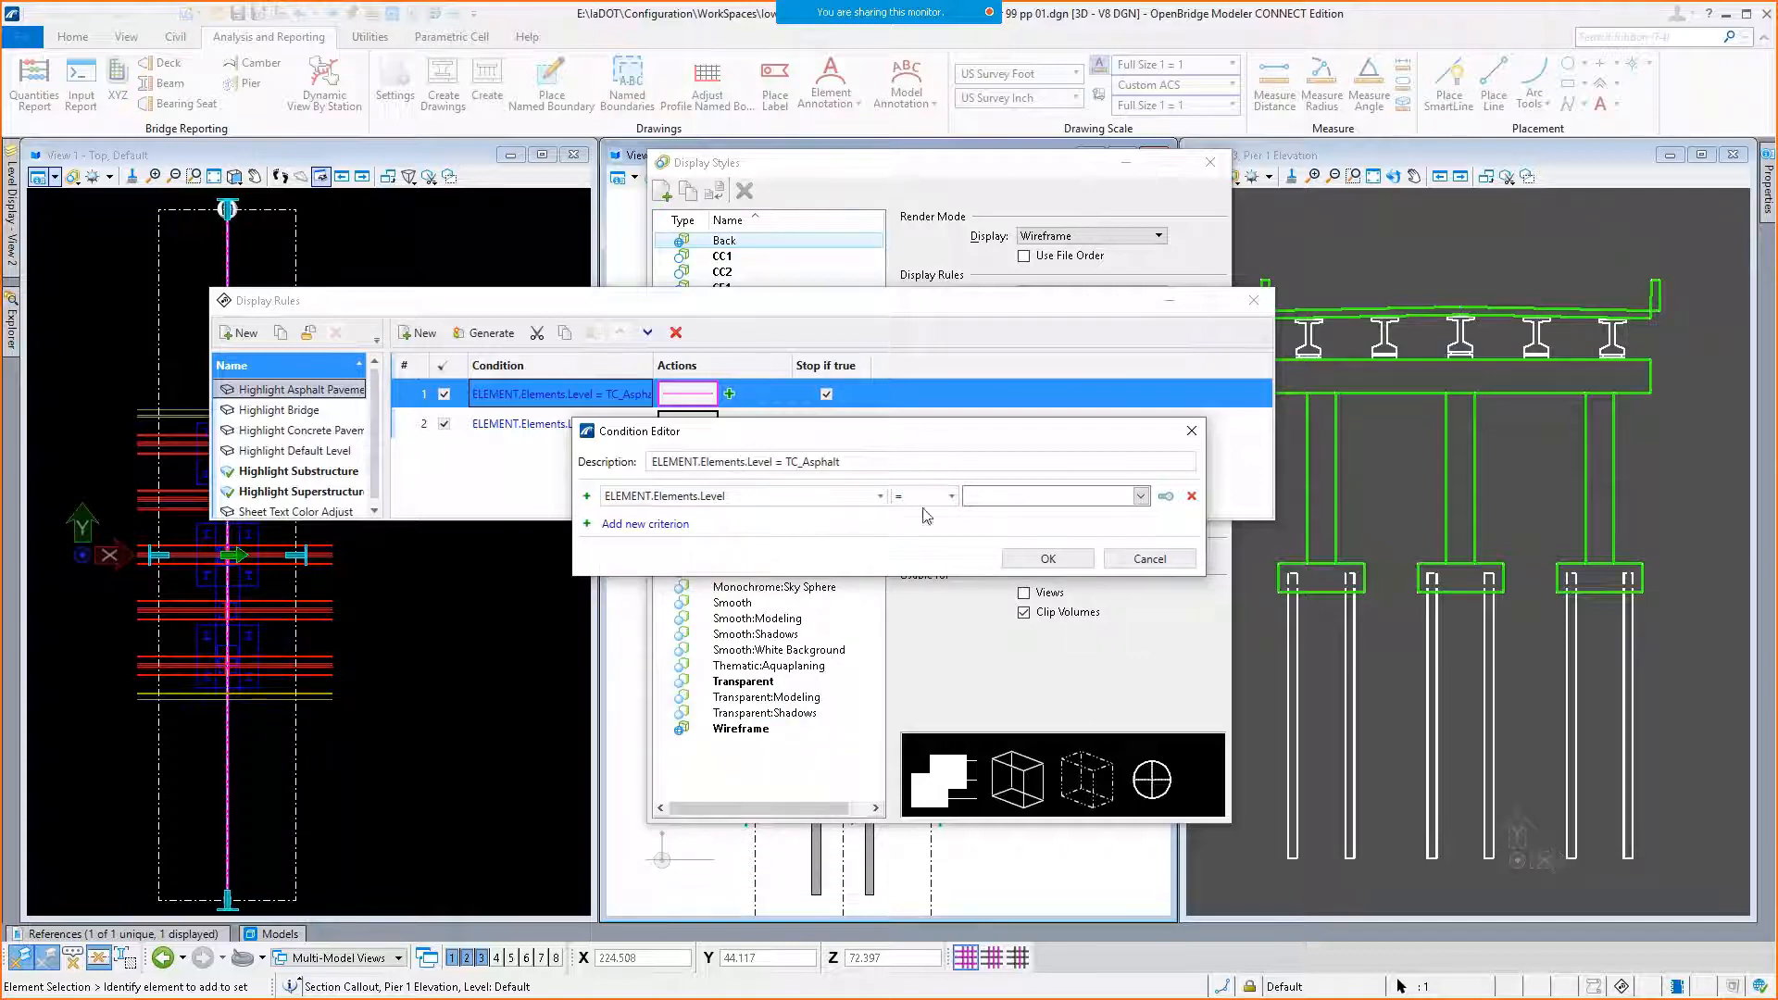
pyautogui.click(1168, 559)
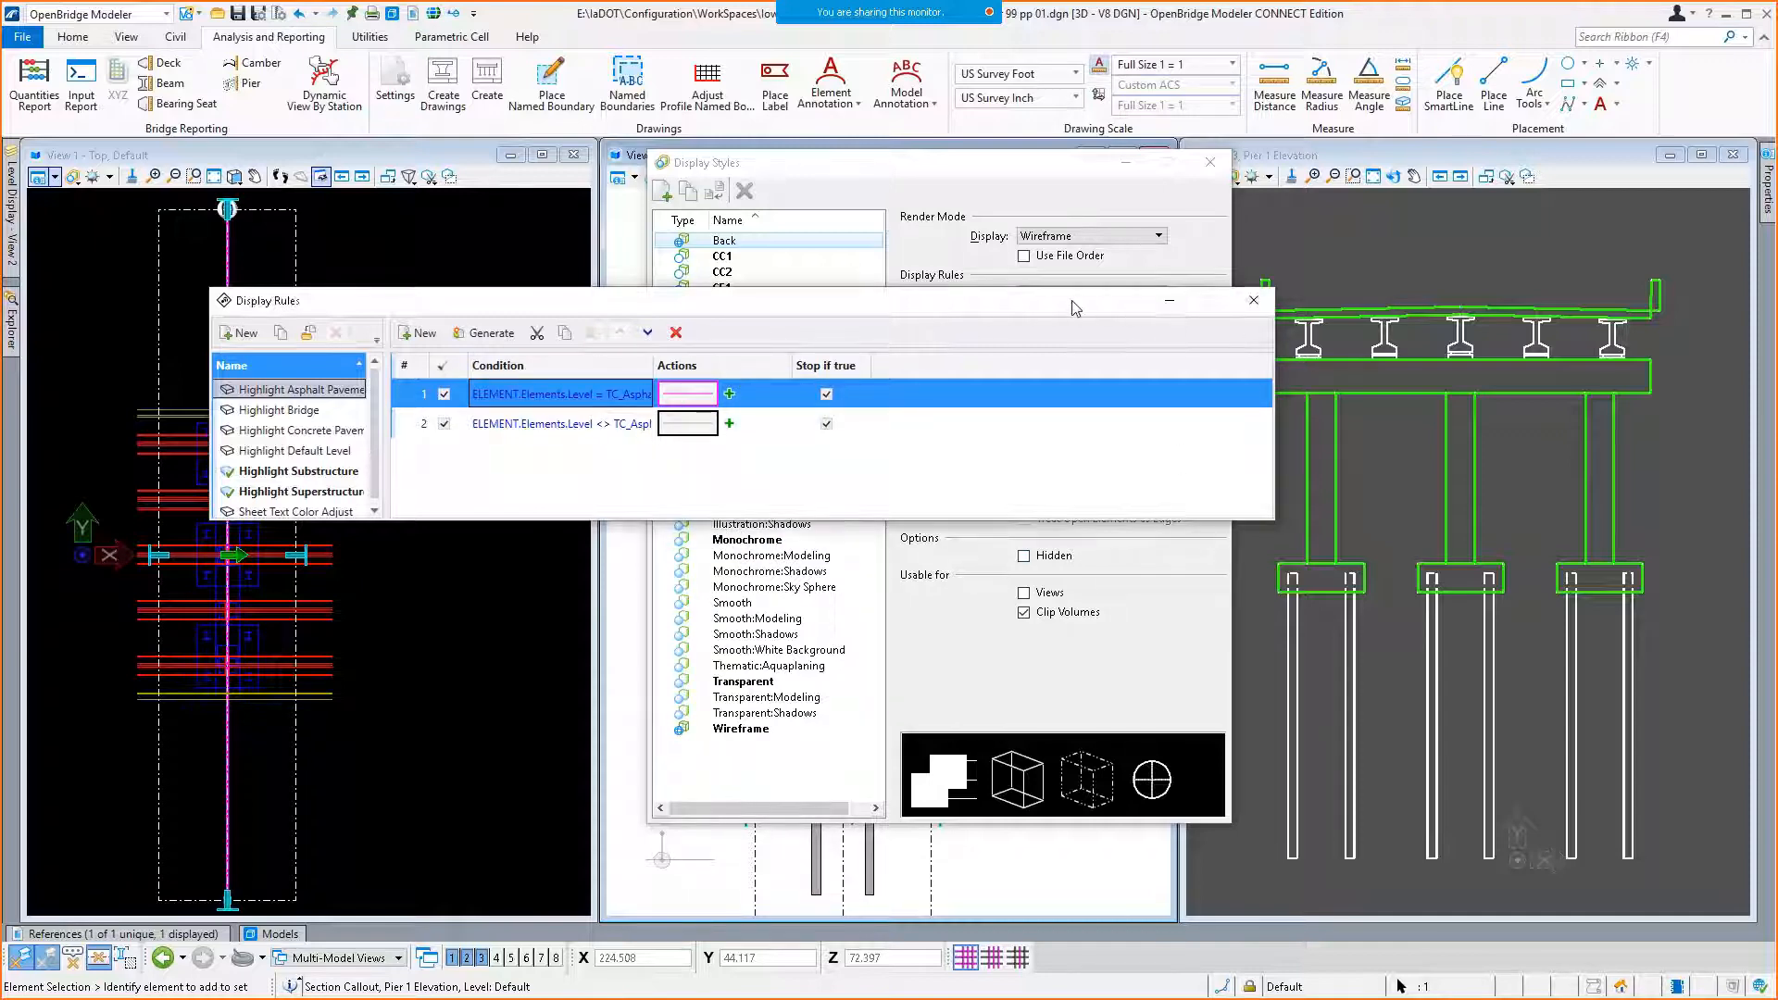
# Enlarge the Display Rules window to review the full list of rule sets, and close it.
pyautogui.moveTo(1166, 308); pyautogui.dragTo(1070, 331)
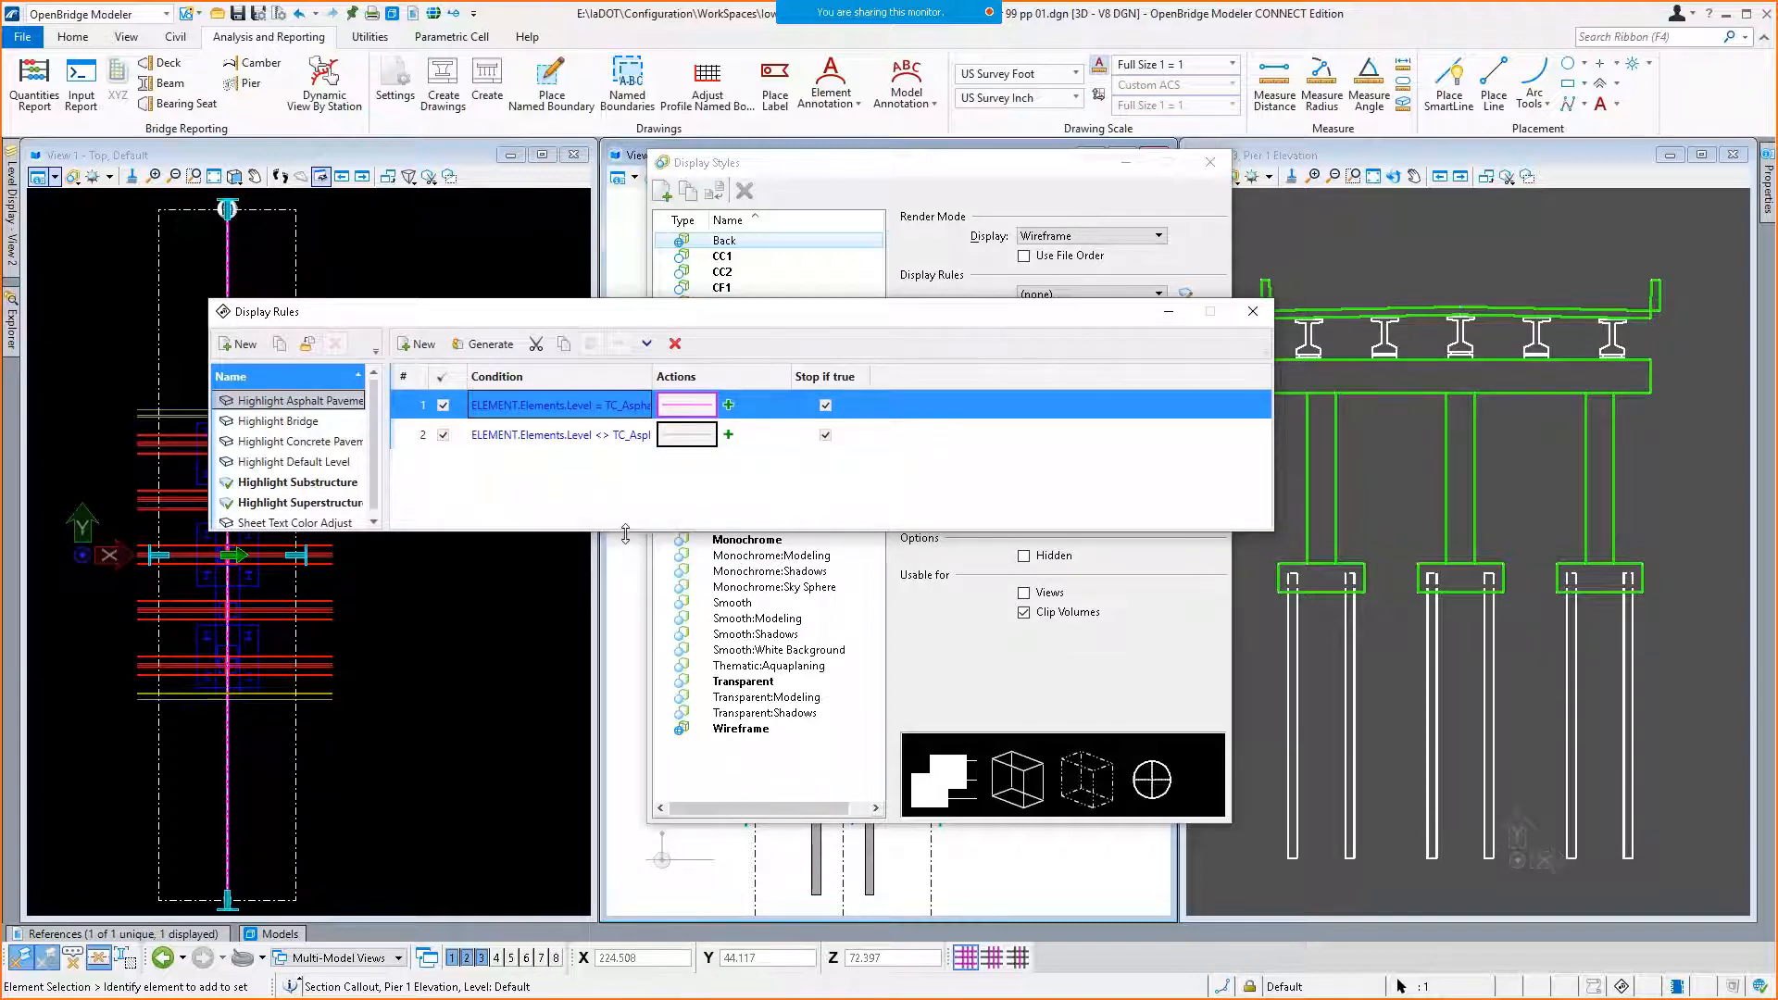
pyautogui.moveTo(626, 535); pyautogui.dragTo(626, 627)
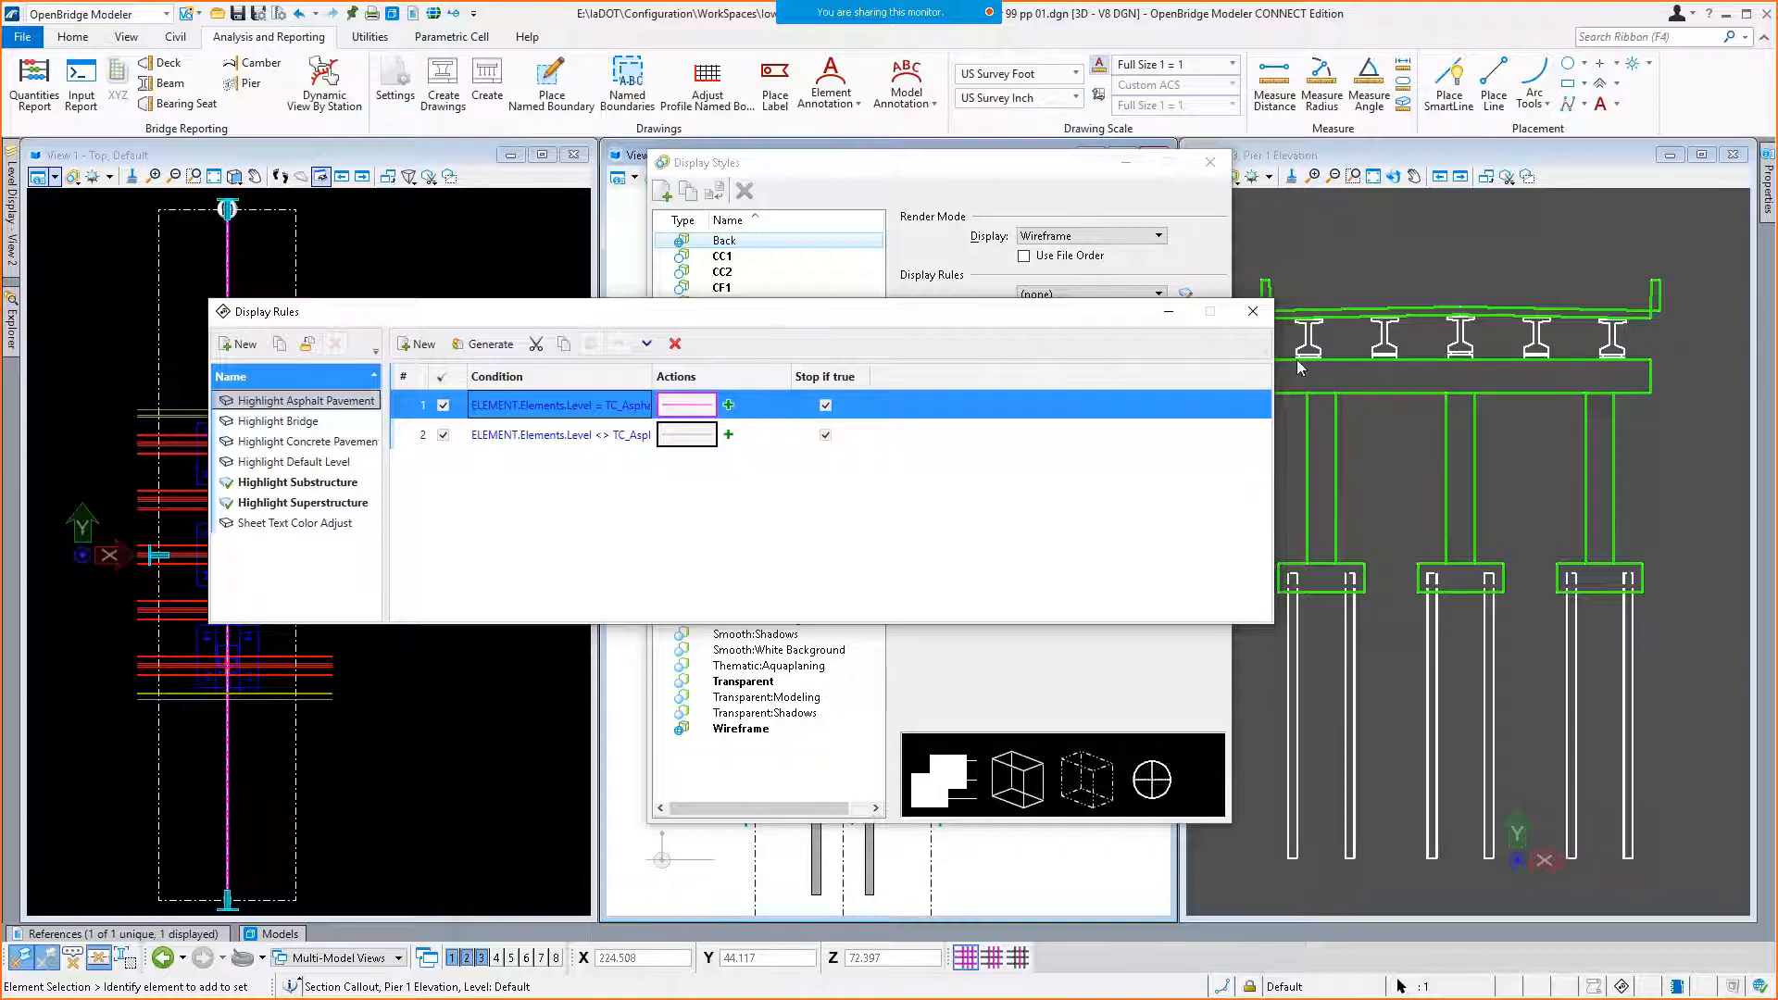
pyautogui.click(1253, 313)
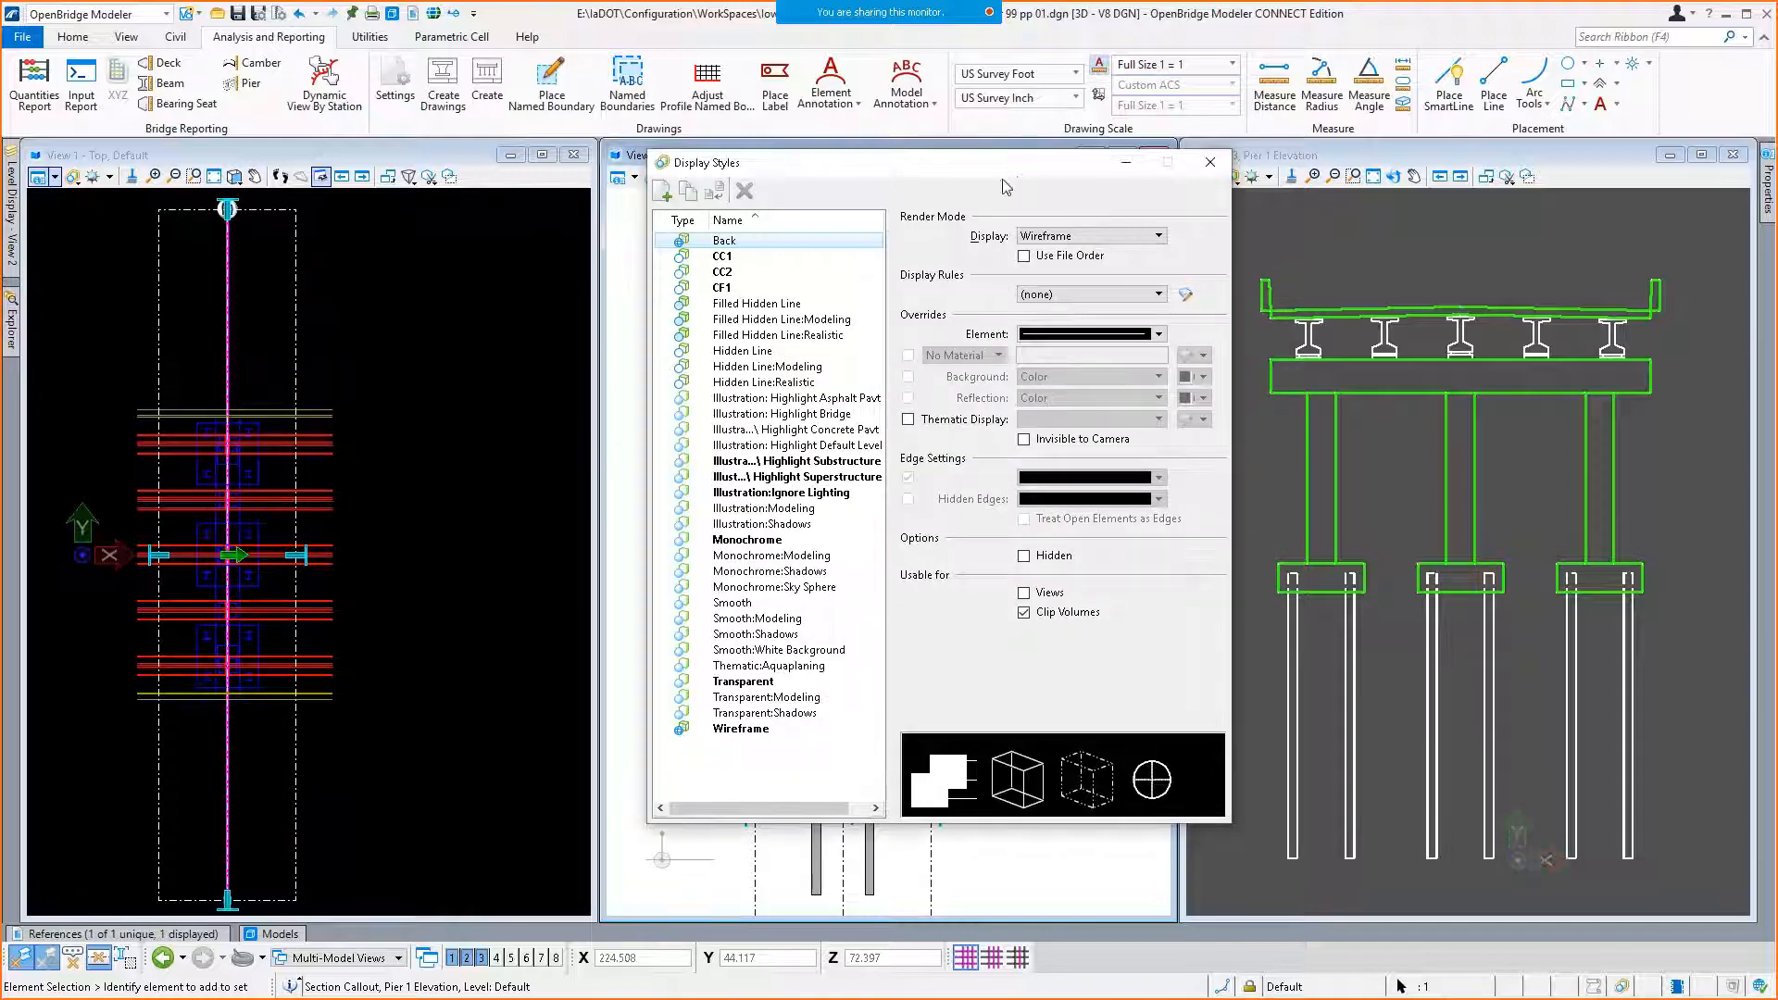
pyautogui.moveTo(1007, 188); pyautogui.dragTo(926, 203)
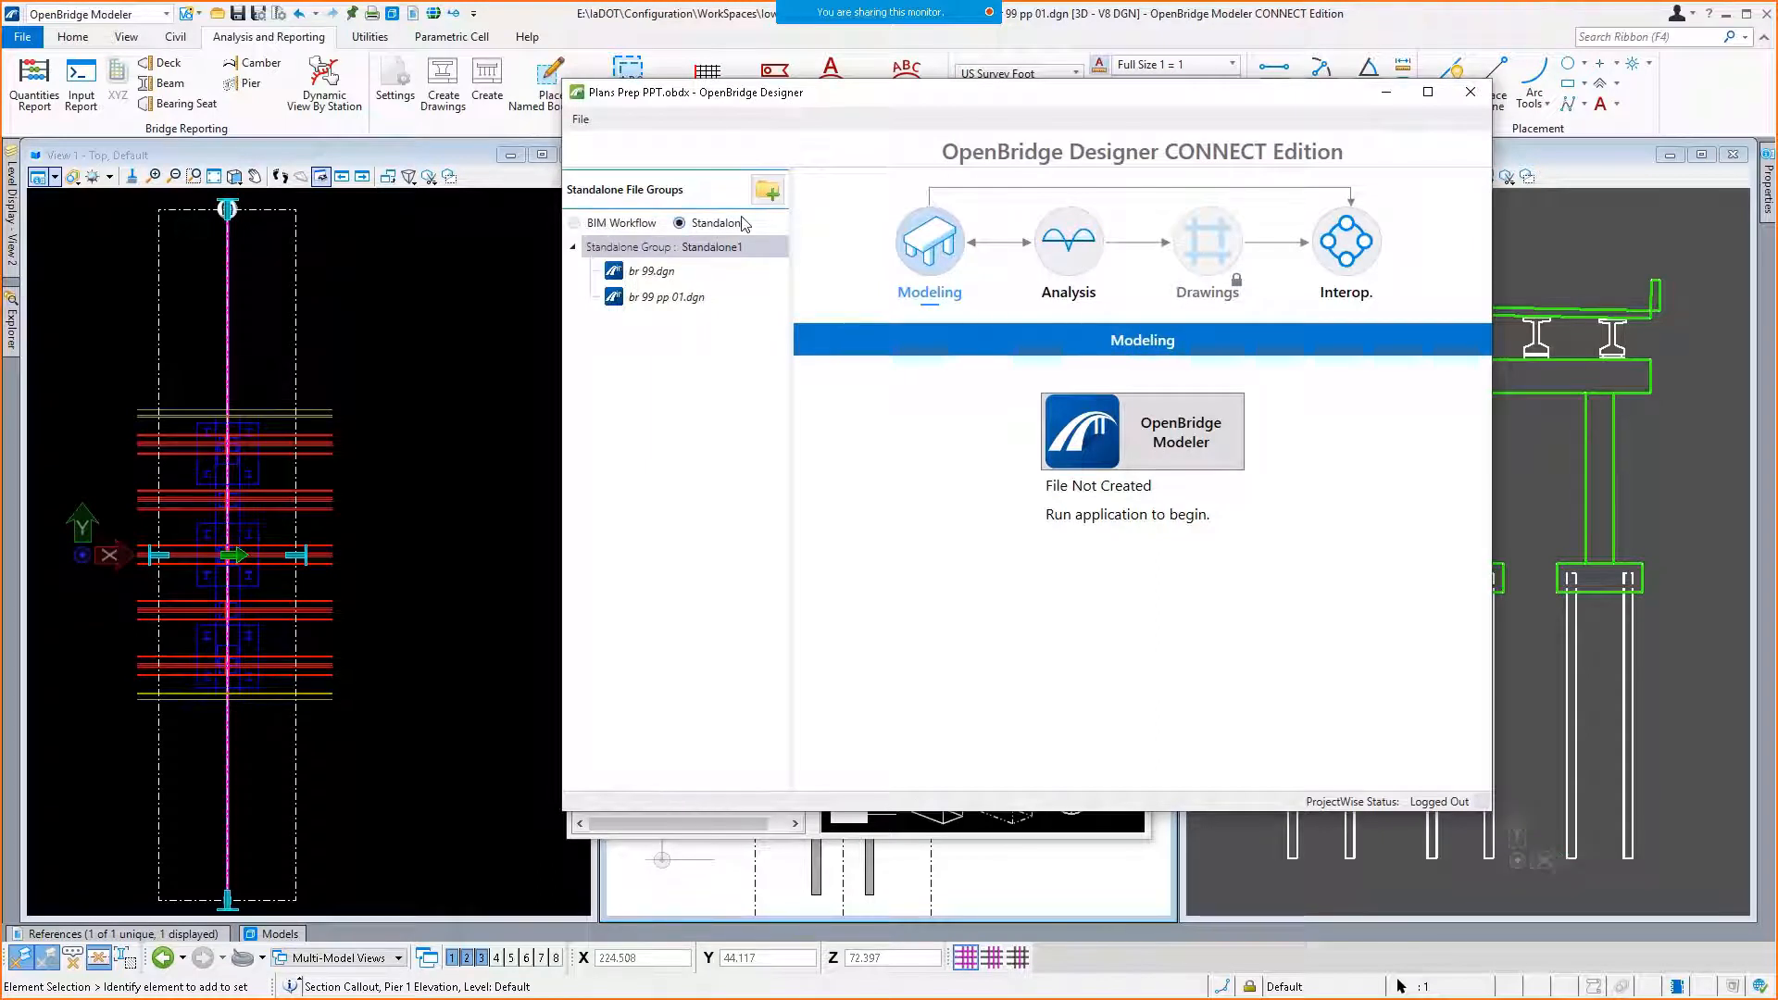
# Switch to OpenBridge Designer and compare its BIM Workflow and Standalone project modes.
pyautogui.click(627, 224)
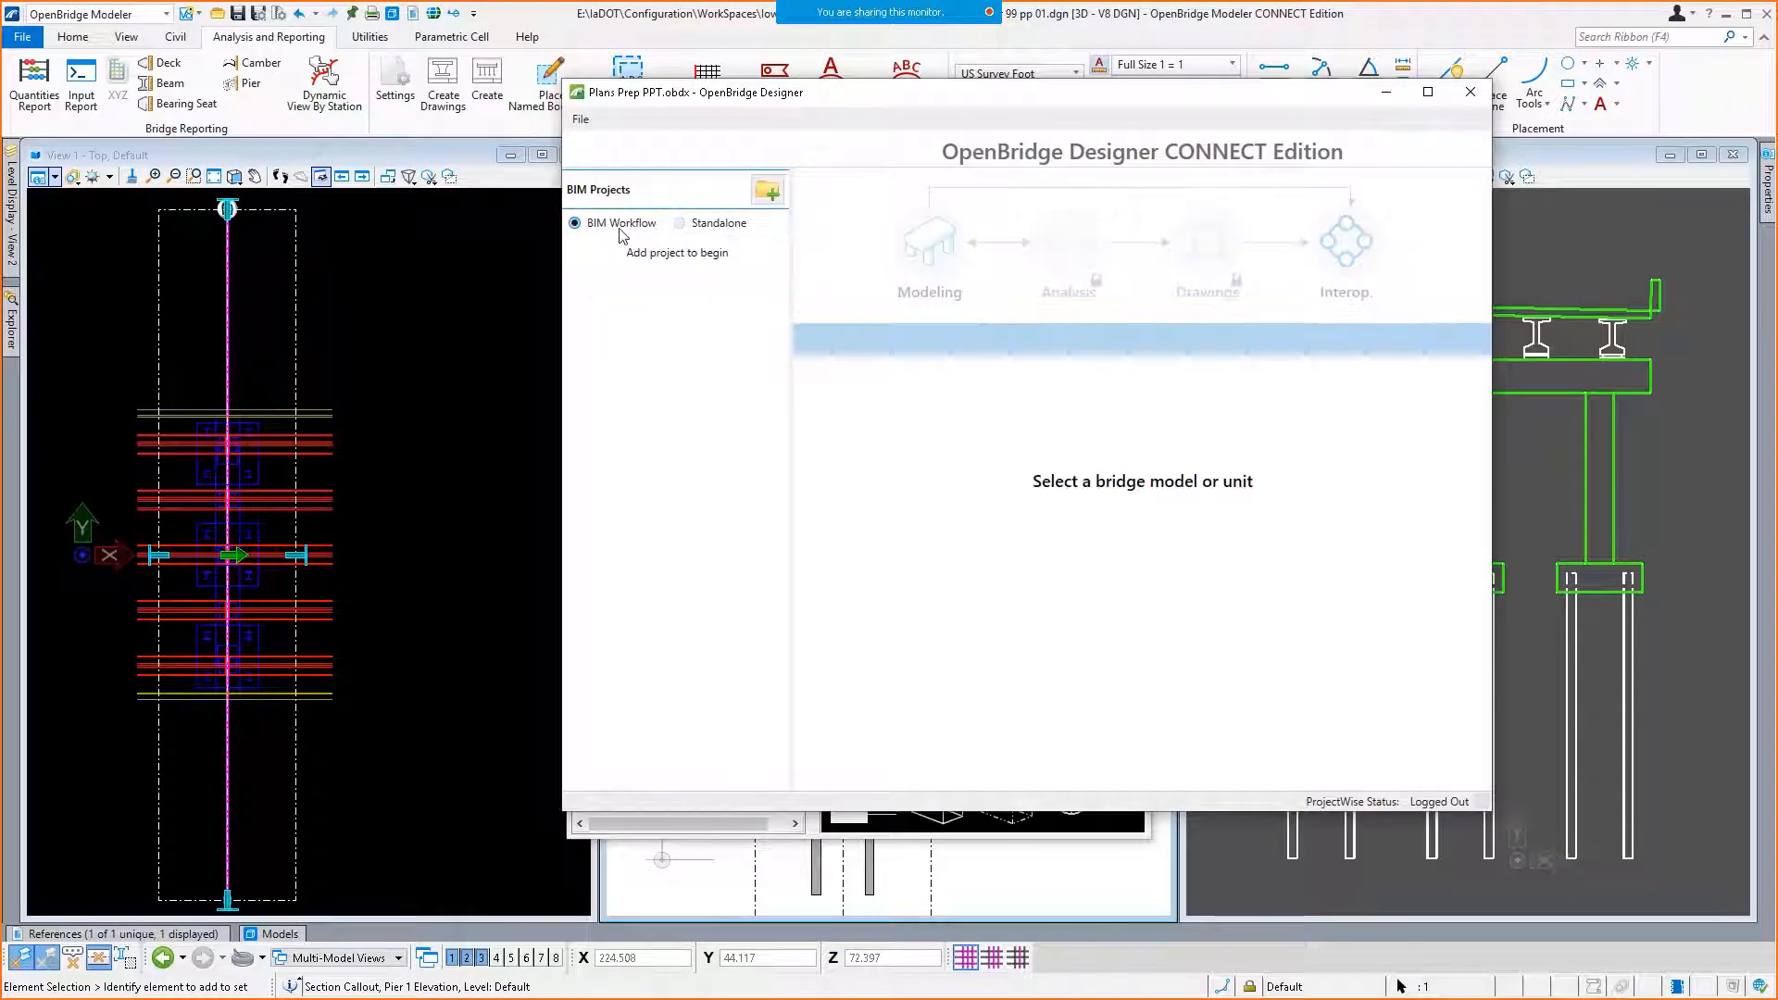
pyautogui.click(710, 227)
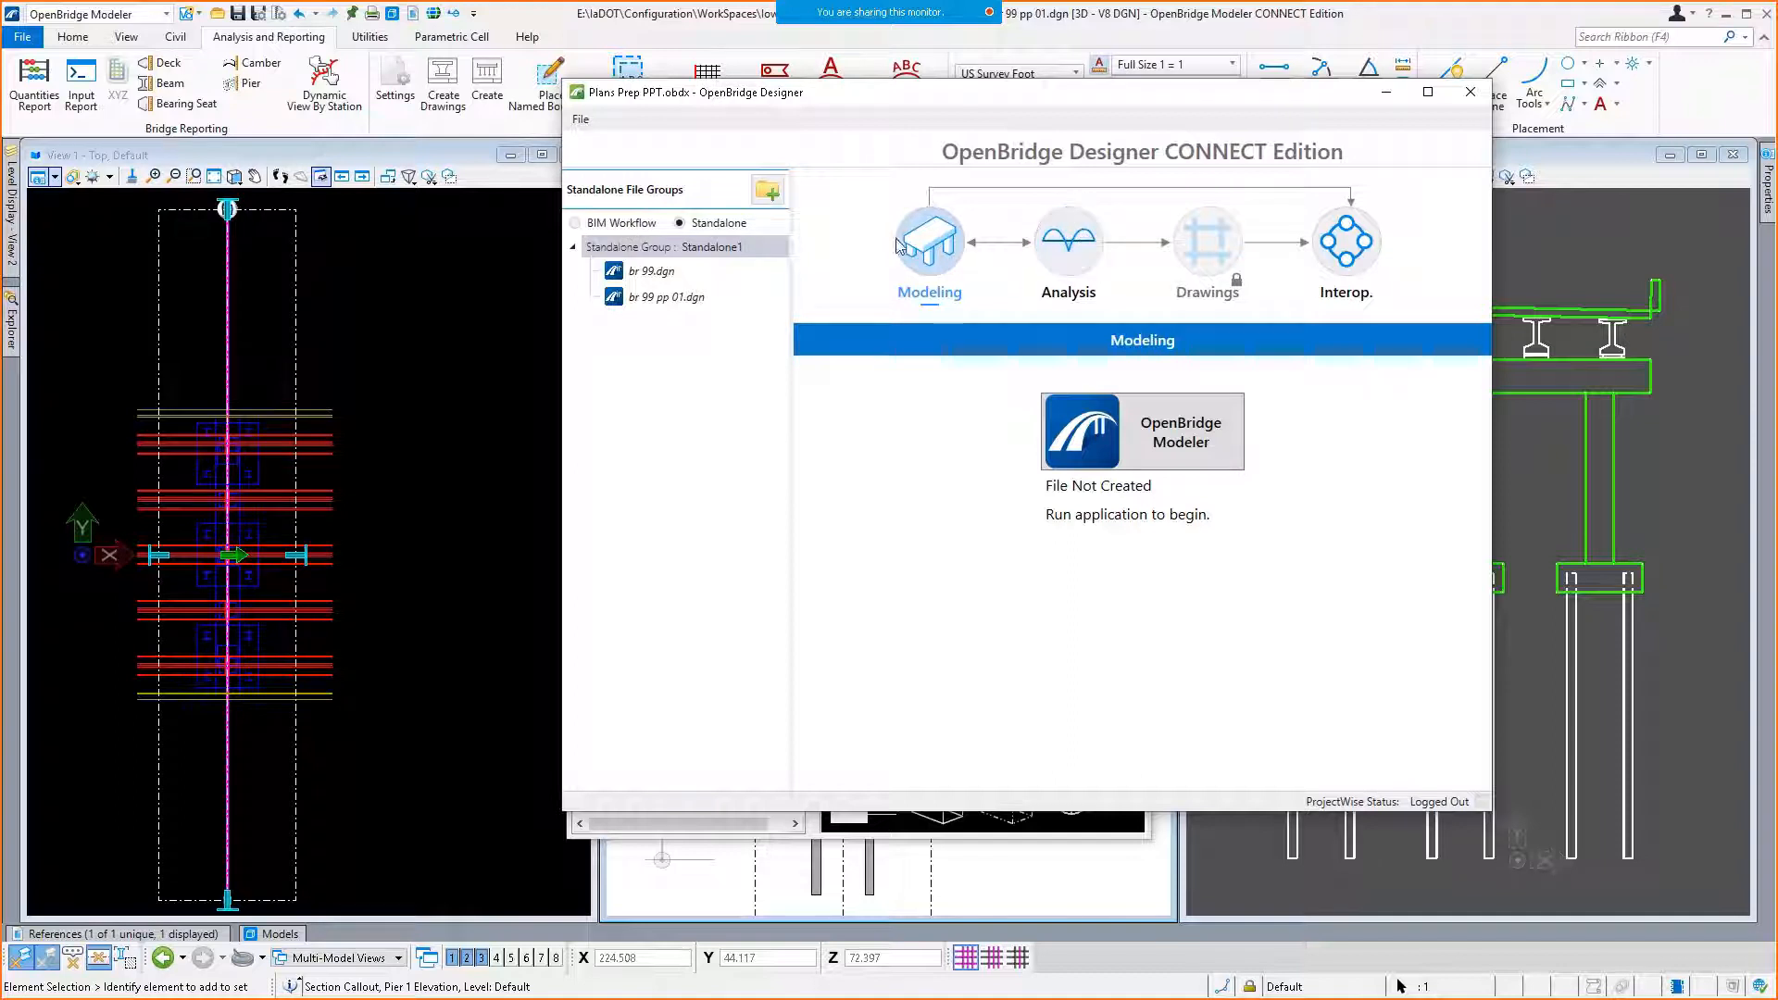
pyautogui.click(646, 229)
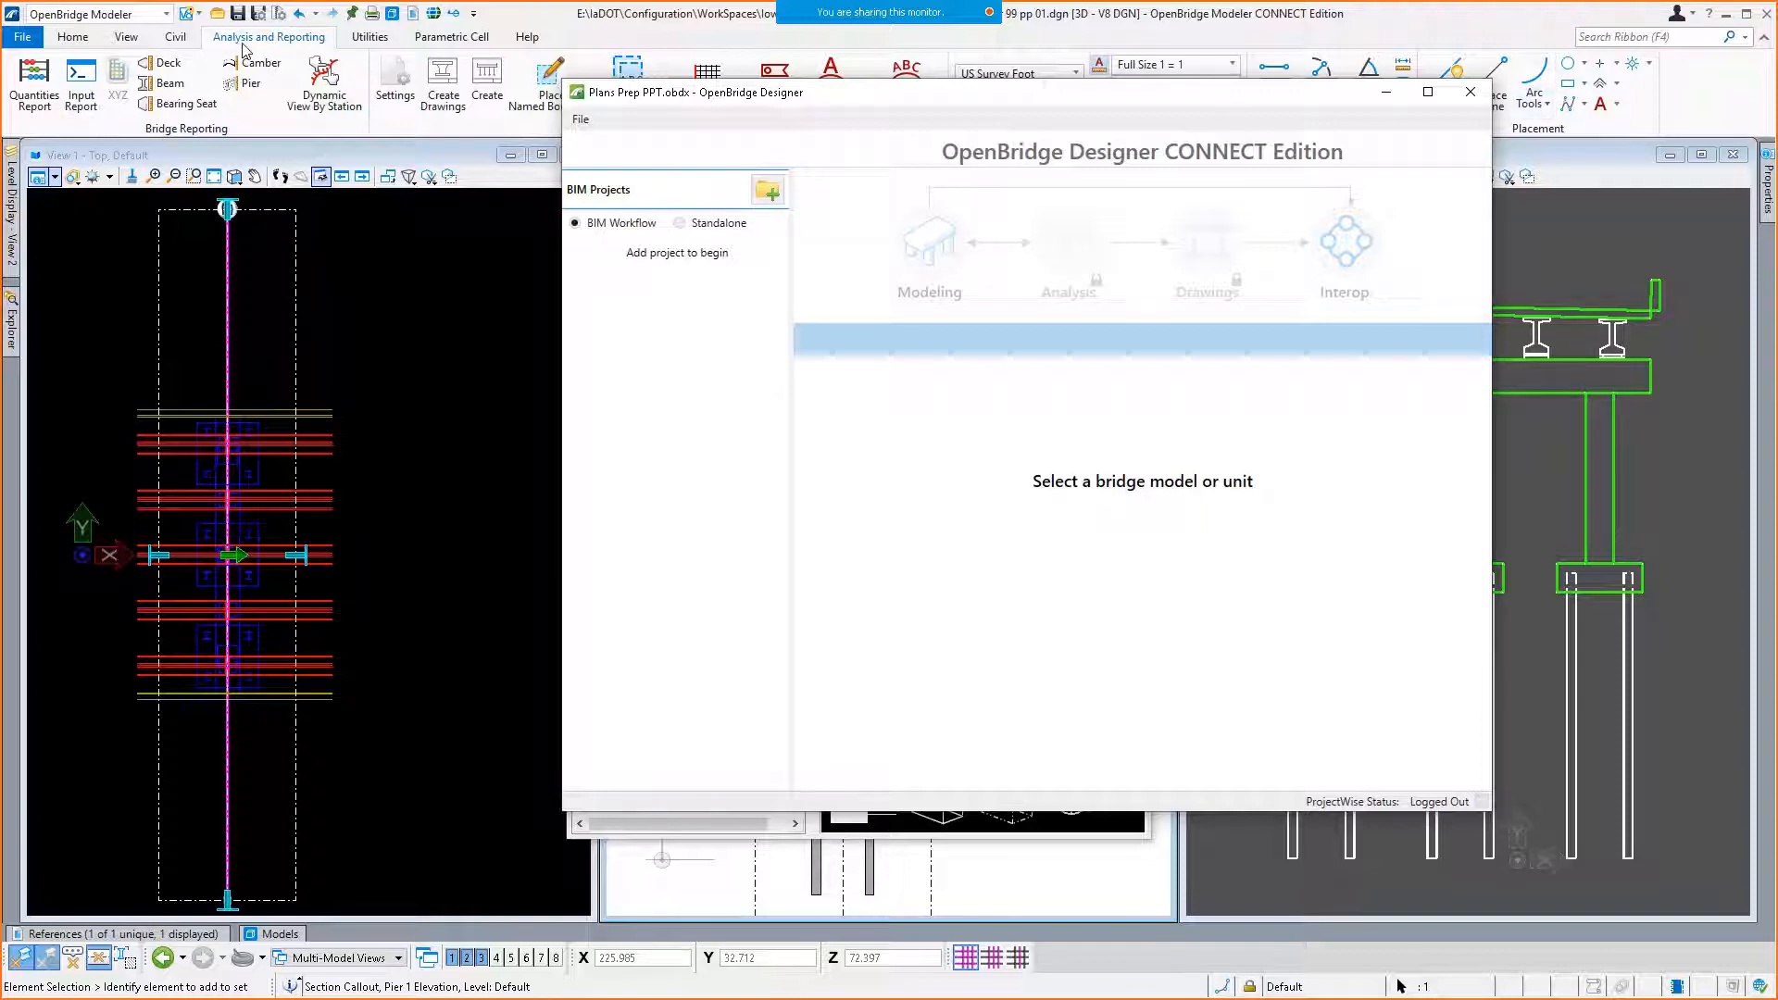
# Return to OpenBridge Modeler to review the LEAP Bridge Concrete transfer options, and close the Display Styles dialog.
pyautogui.click(379, 44)
pyautogui.click(371, 38)
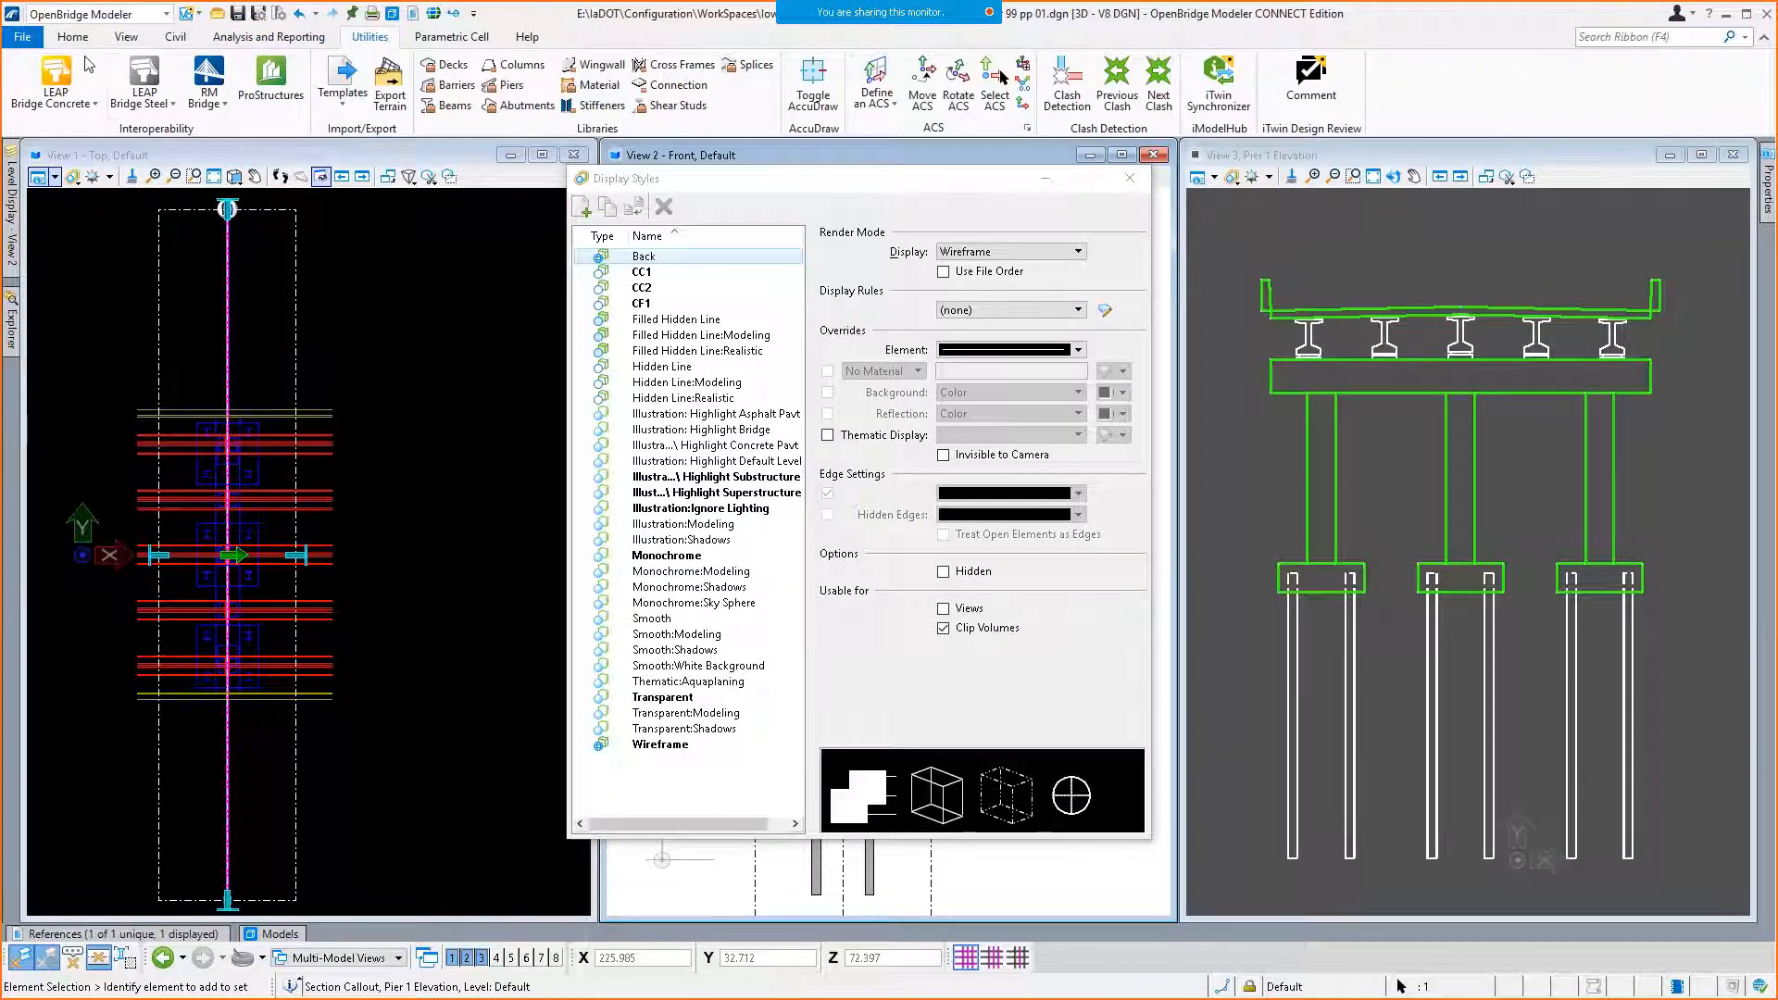
pyautogui.click(59, 113)
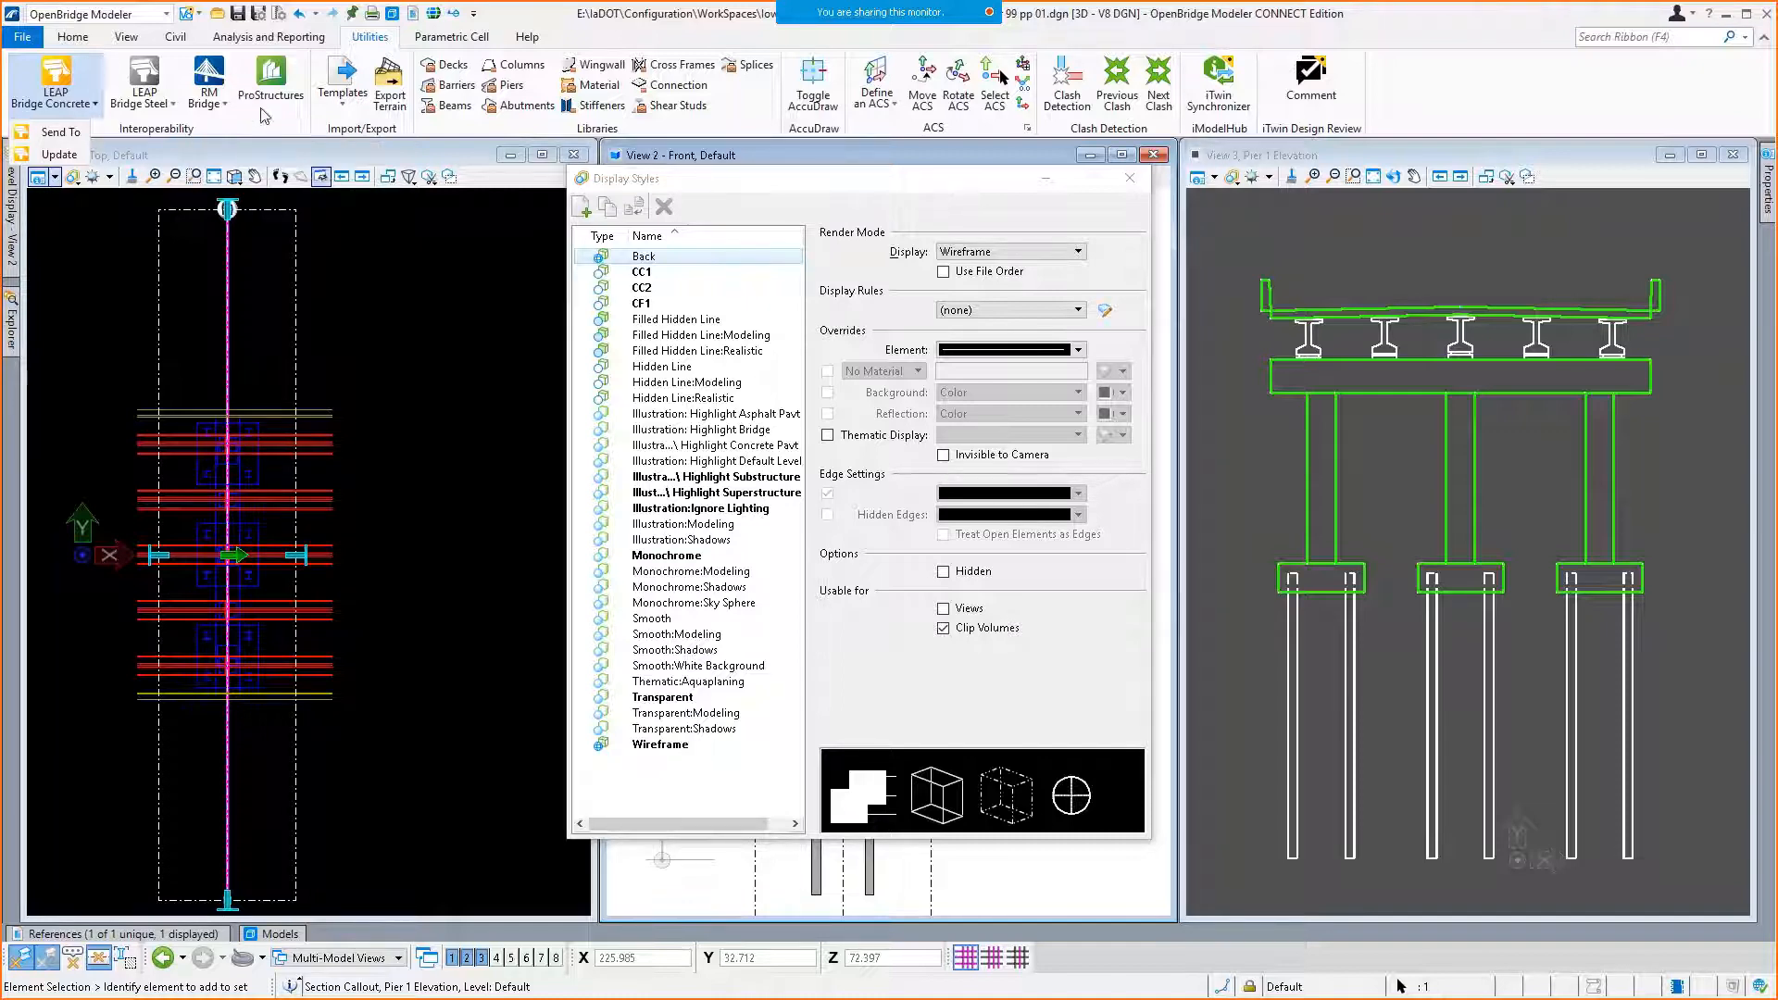
pyautogui.click(505, 17)
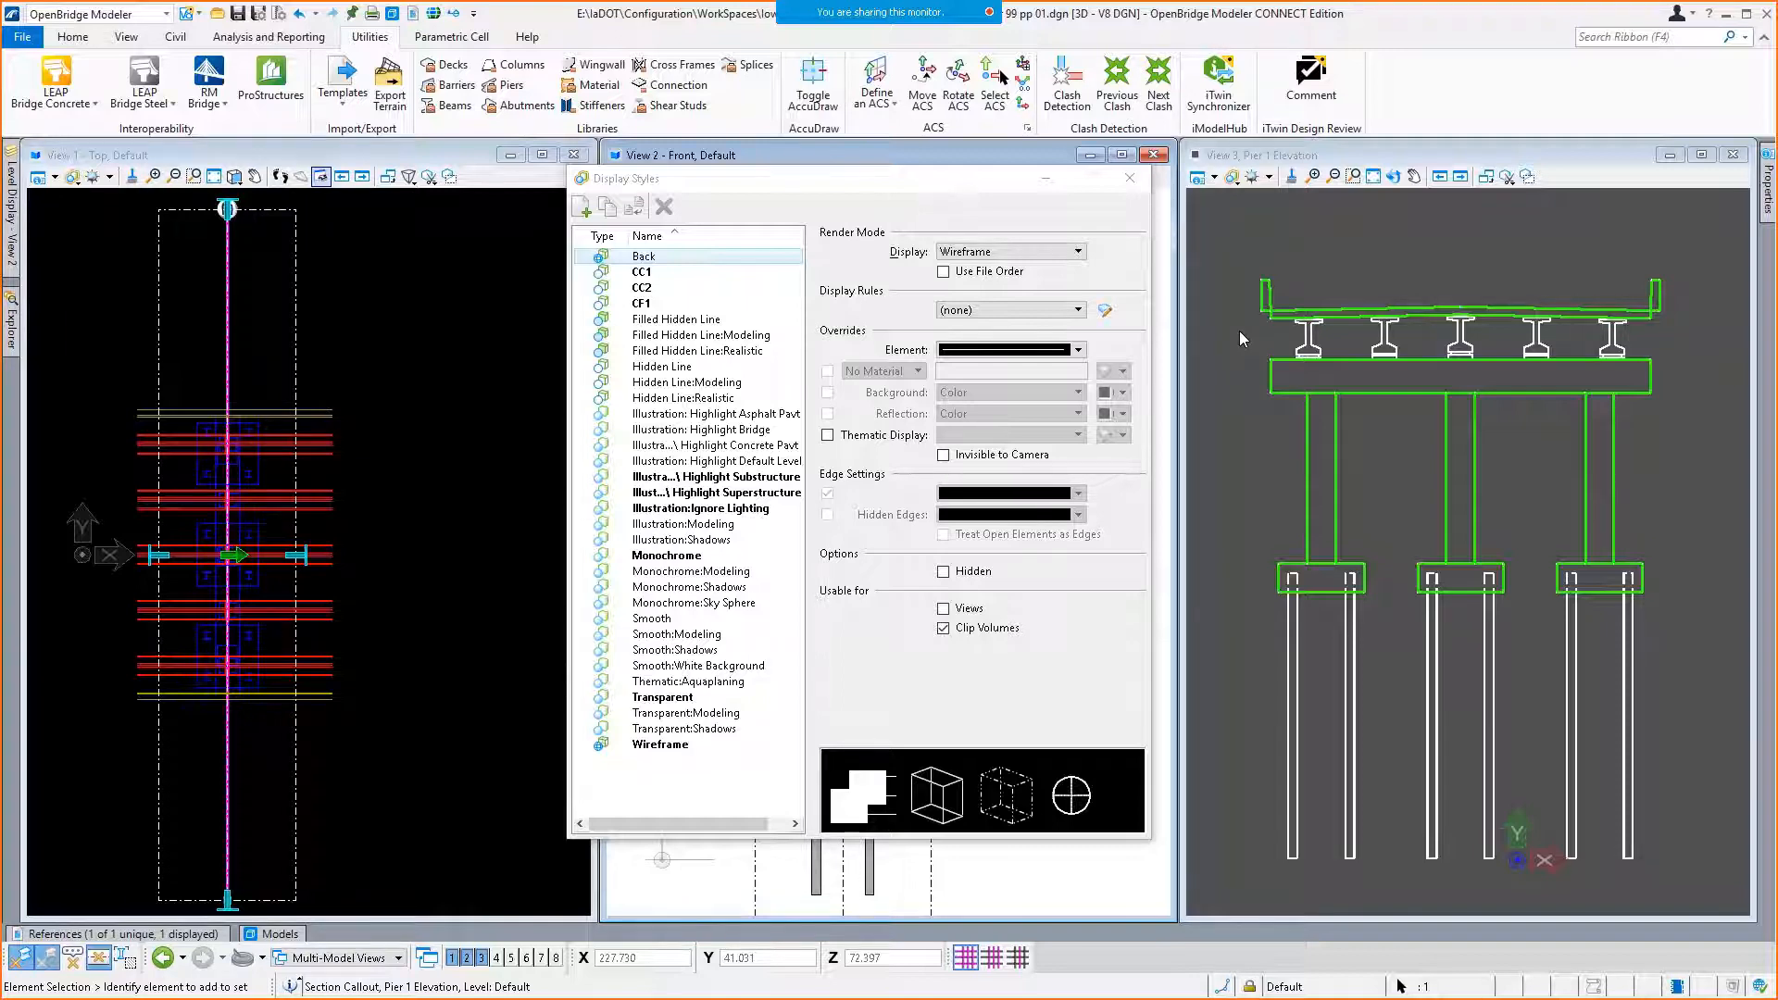
pyautogui.click(1130, 178)
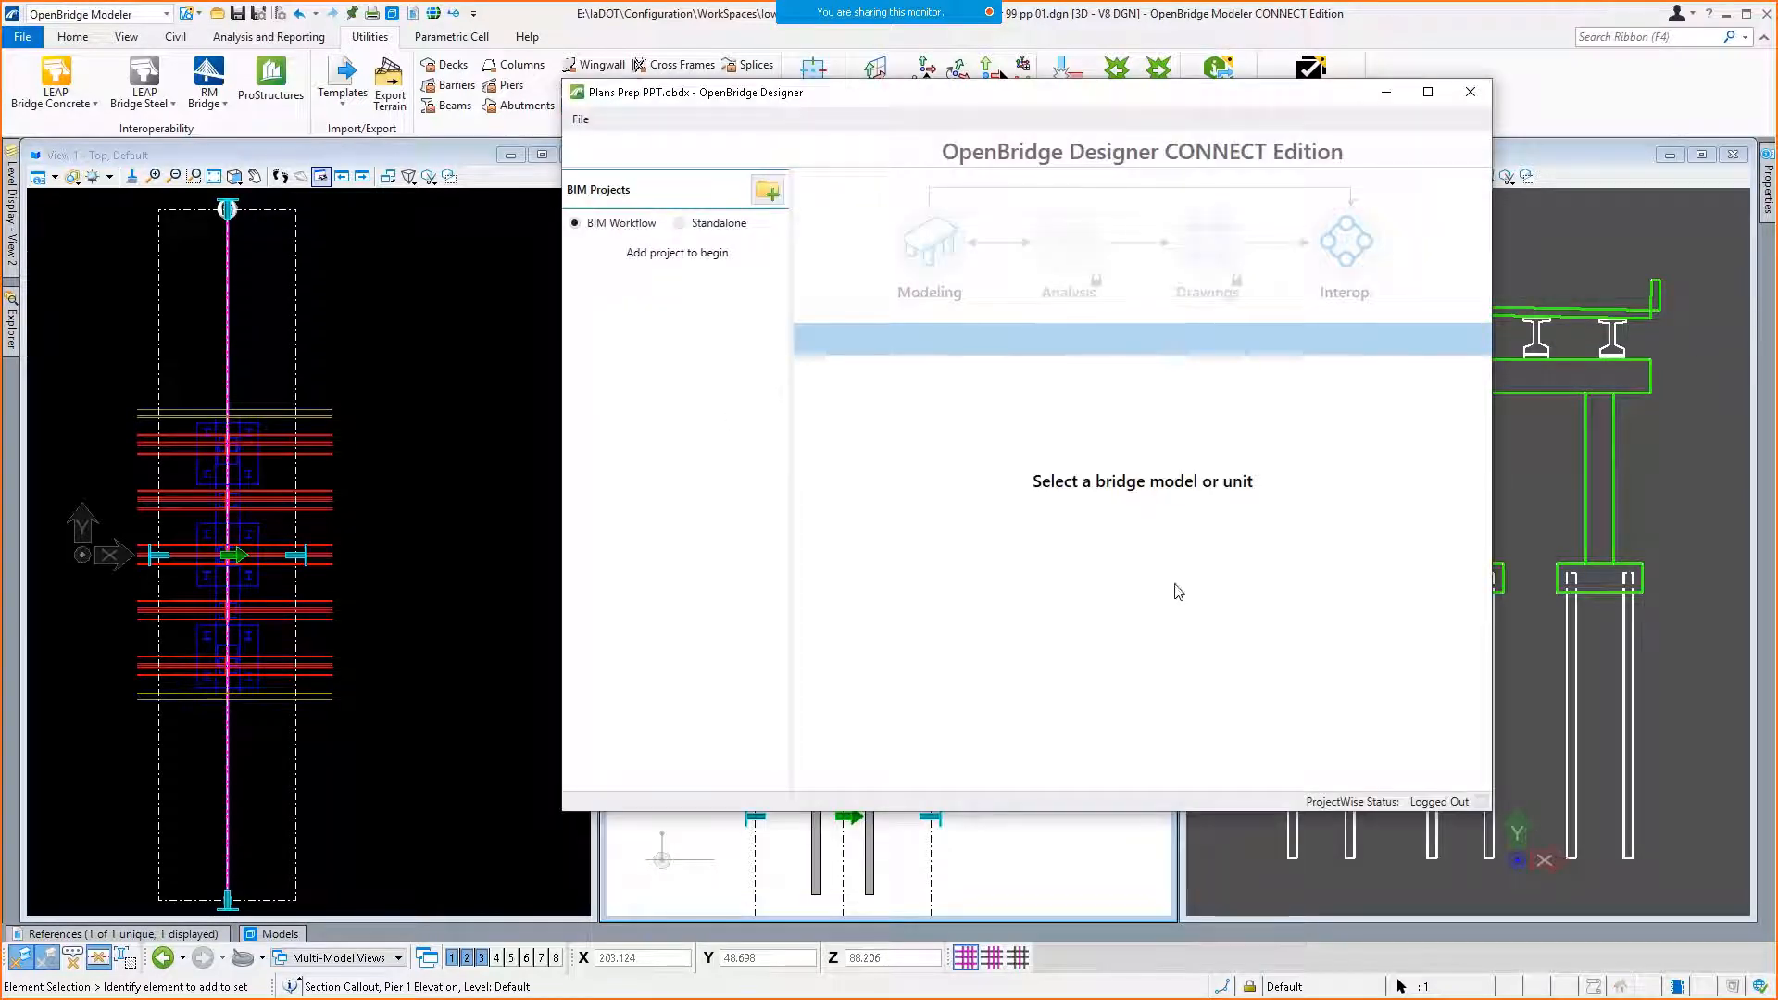
# Switch to OpenBridge Designer, examine the files in the Standalone group, and close its window.
pyautogui.click(680, 223)
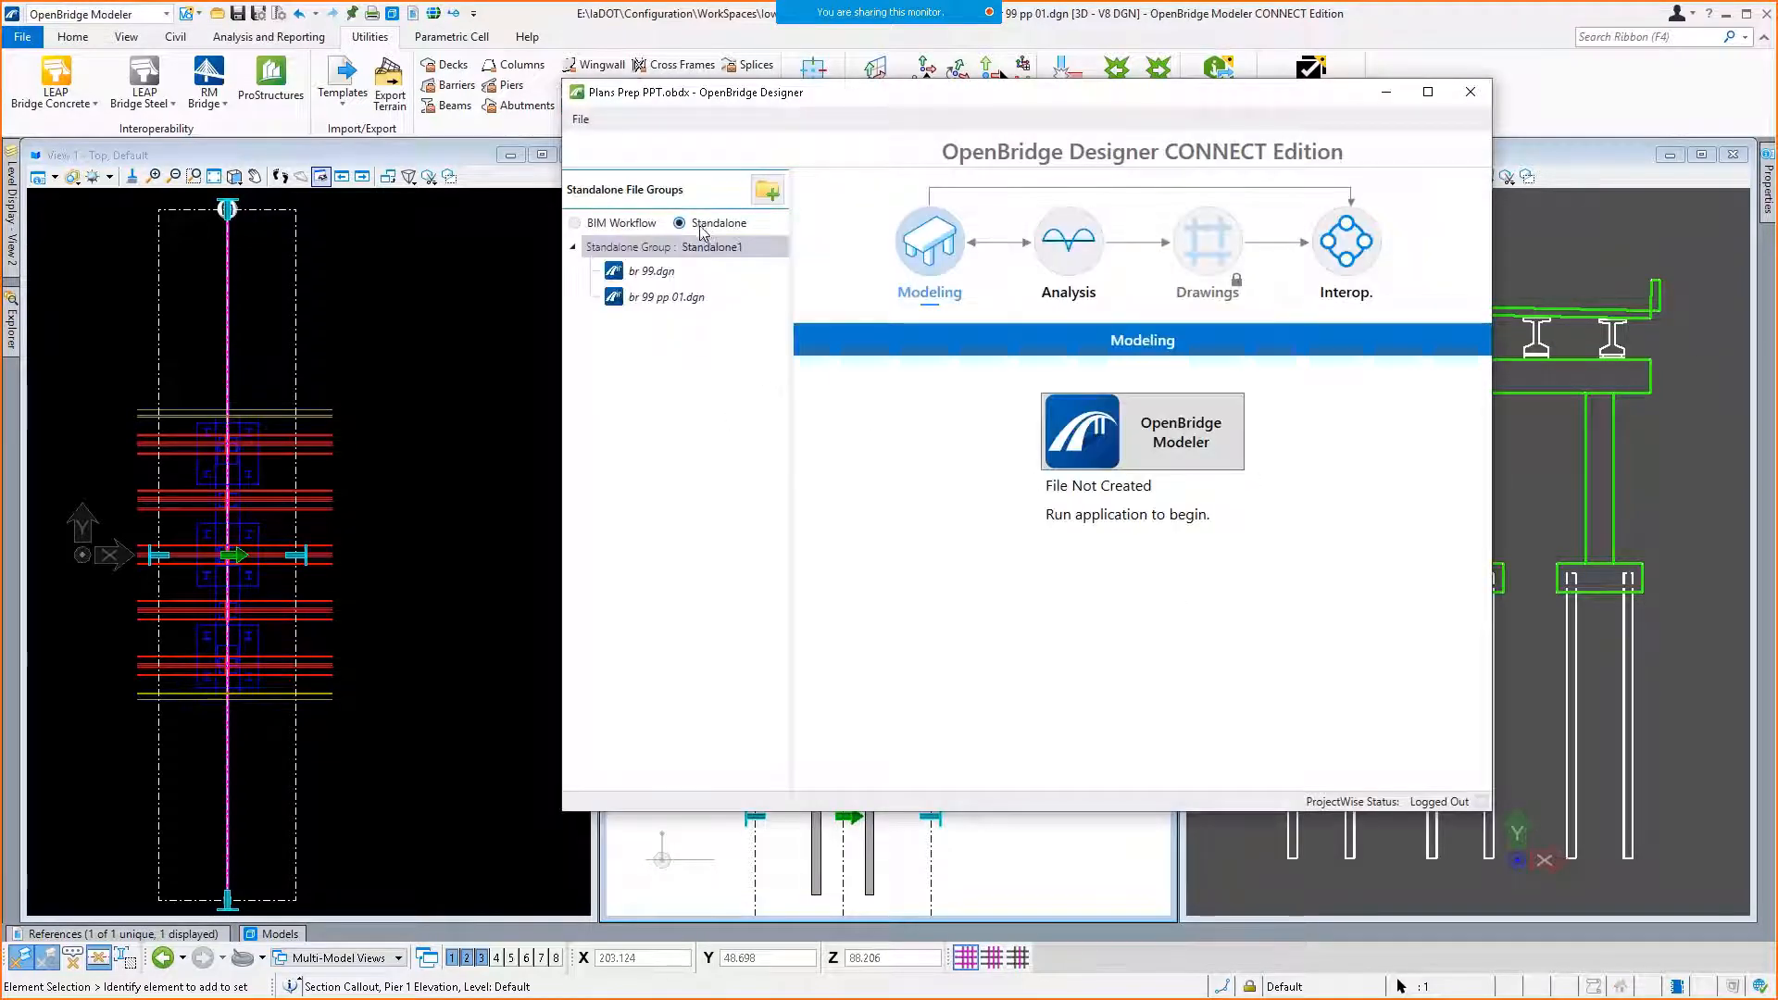
pyautogui.click(618, 274)
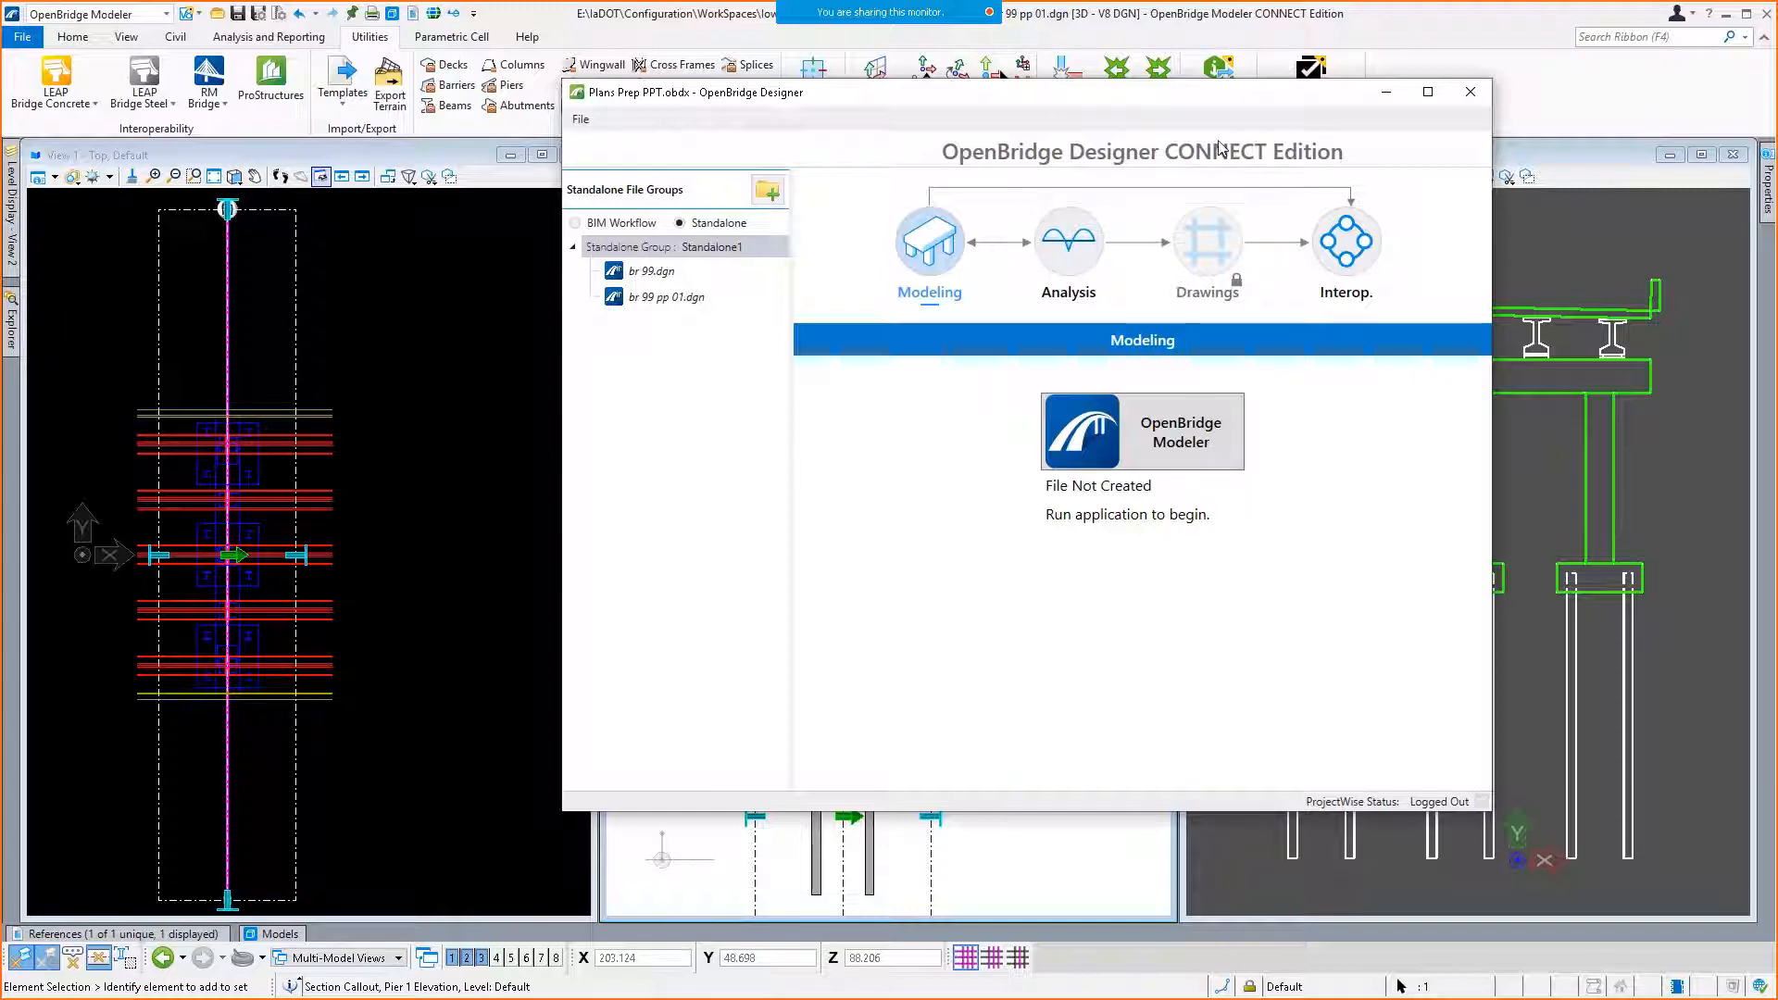
pyautogui.click(1471, 92)
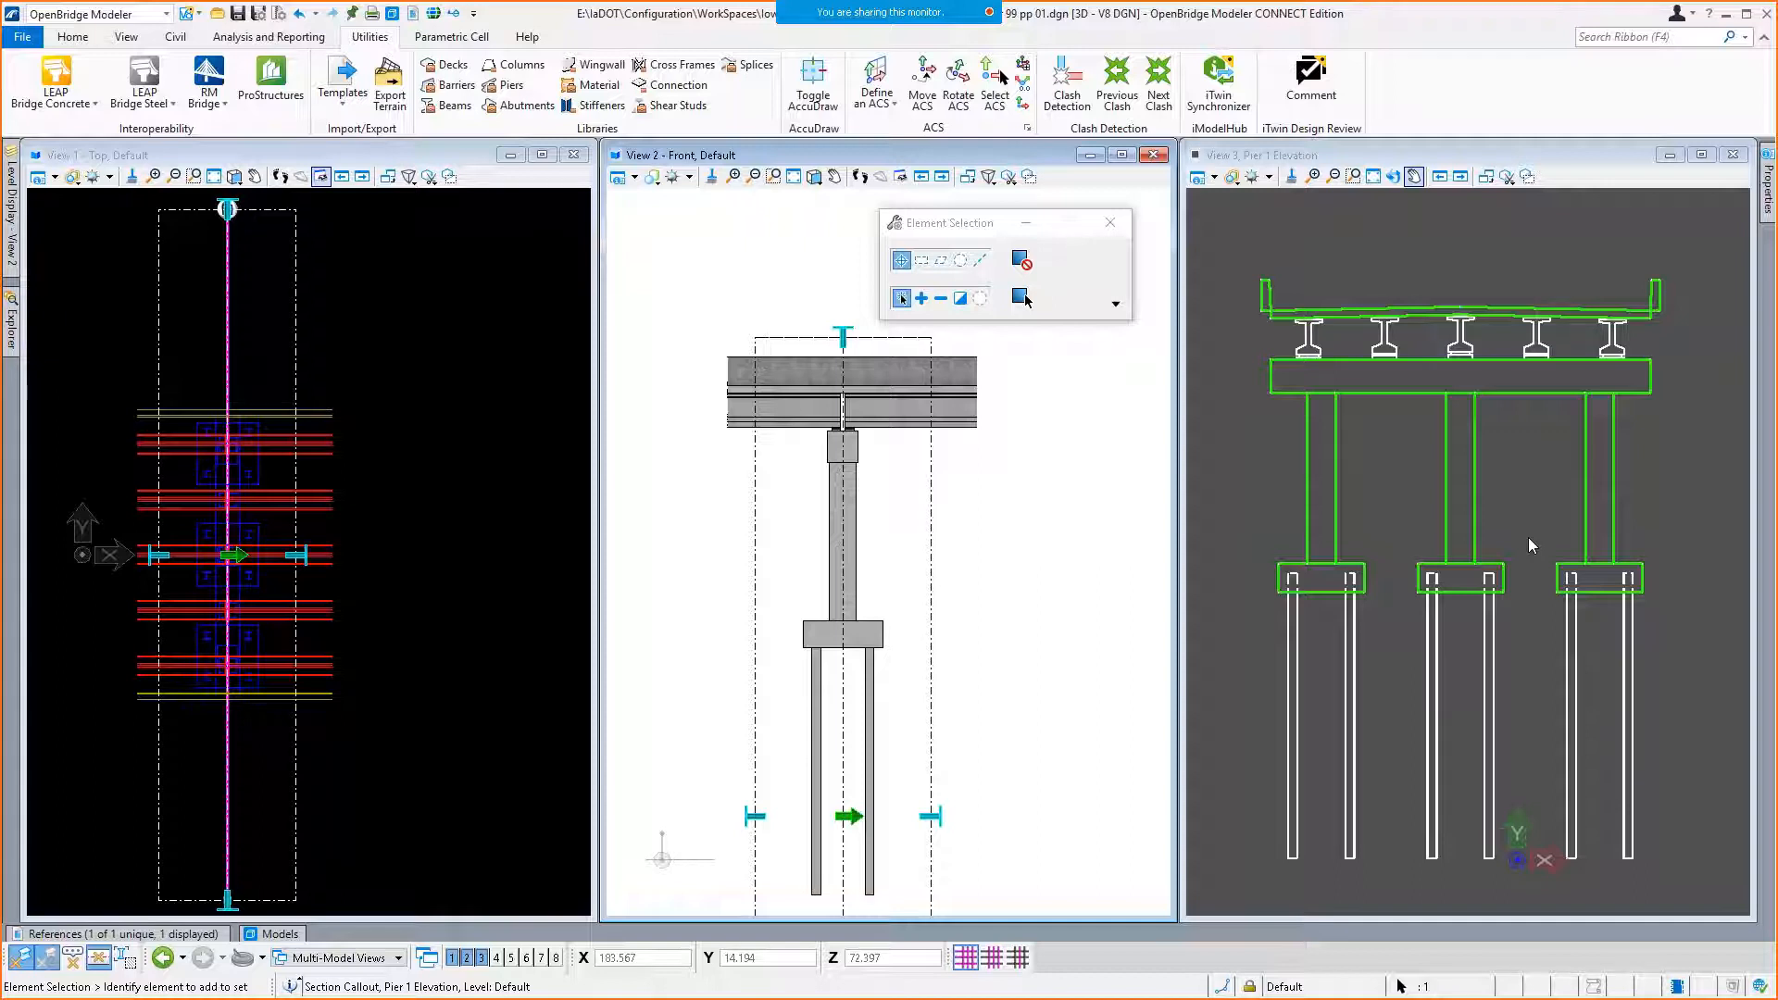
# Try to run the beam camber report from the plan production file.
pyautogui.click(58, 100)
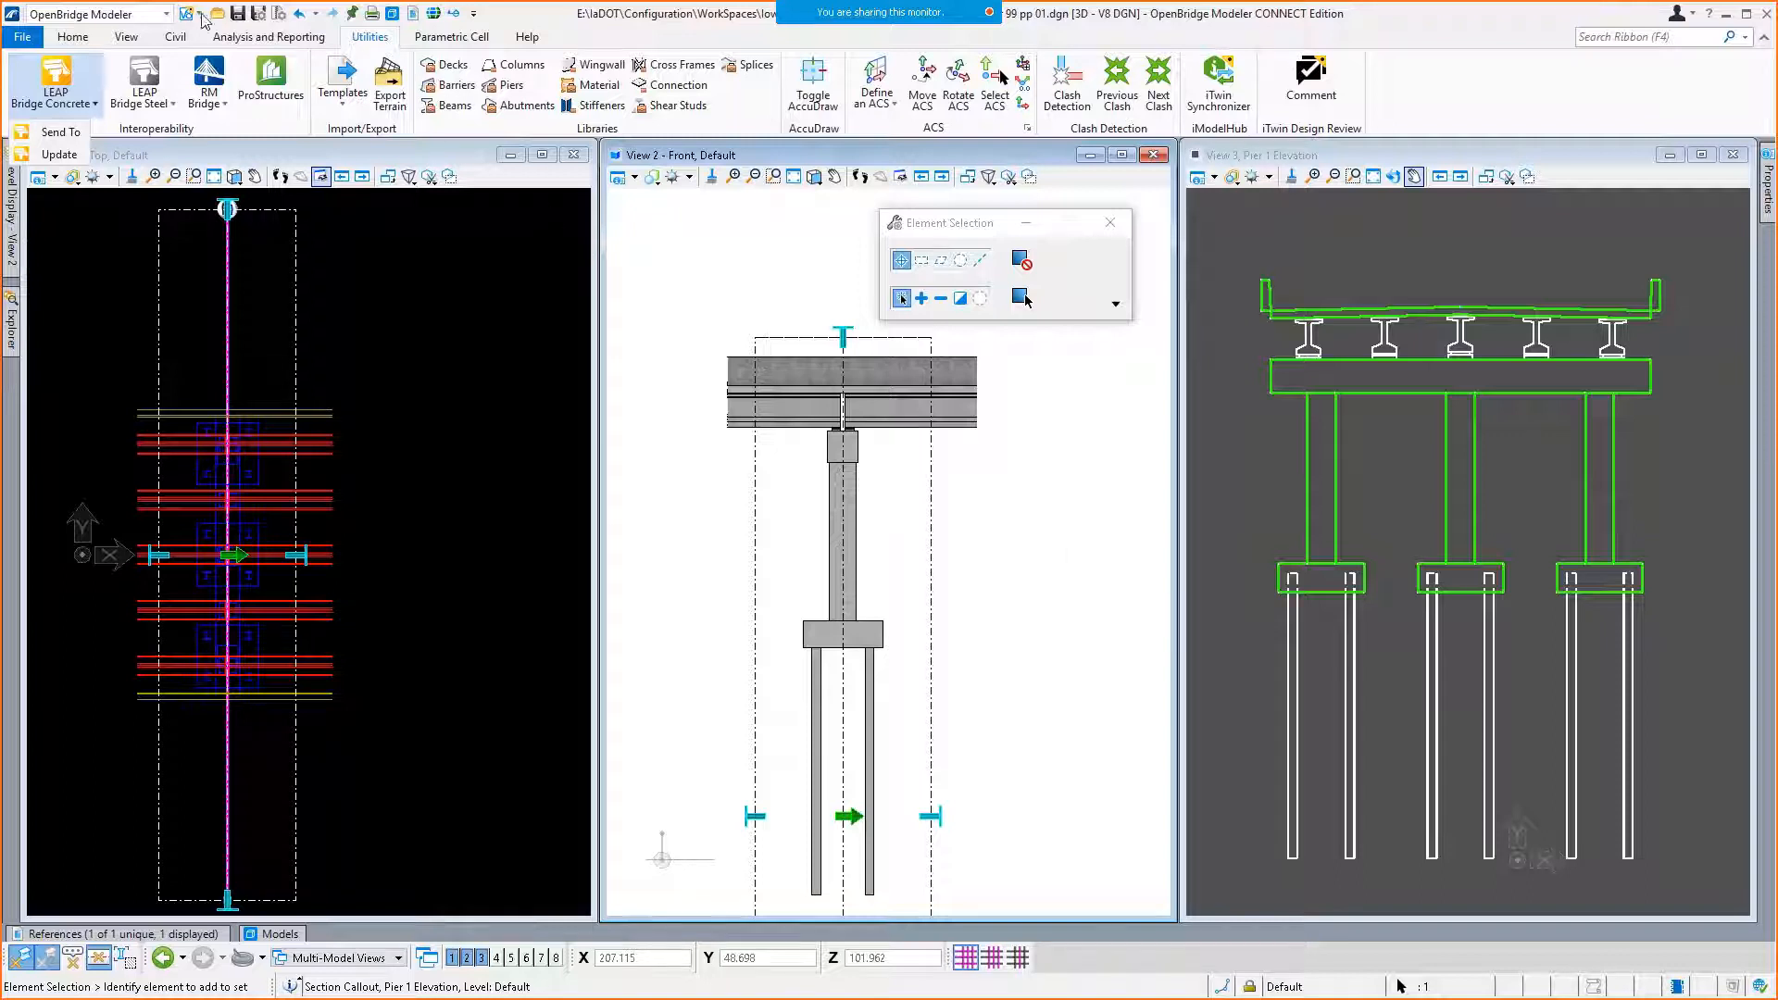
pyautogui.click(269, 37)
pyautogui.click(252, 63)
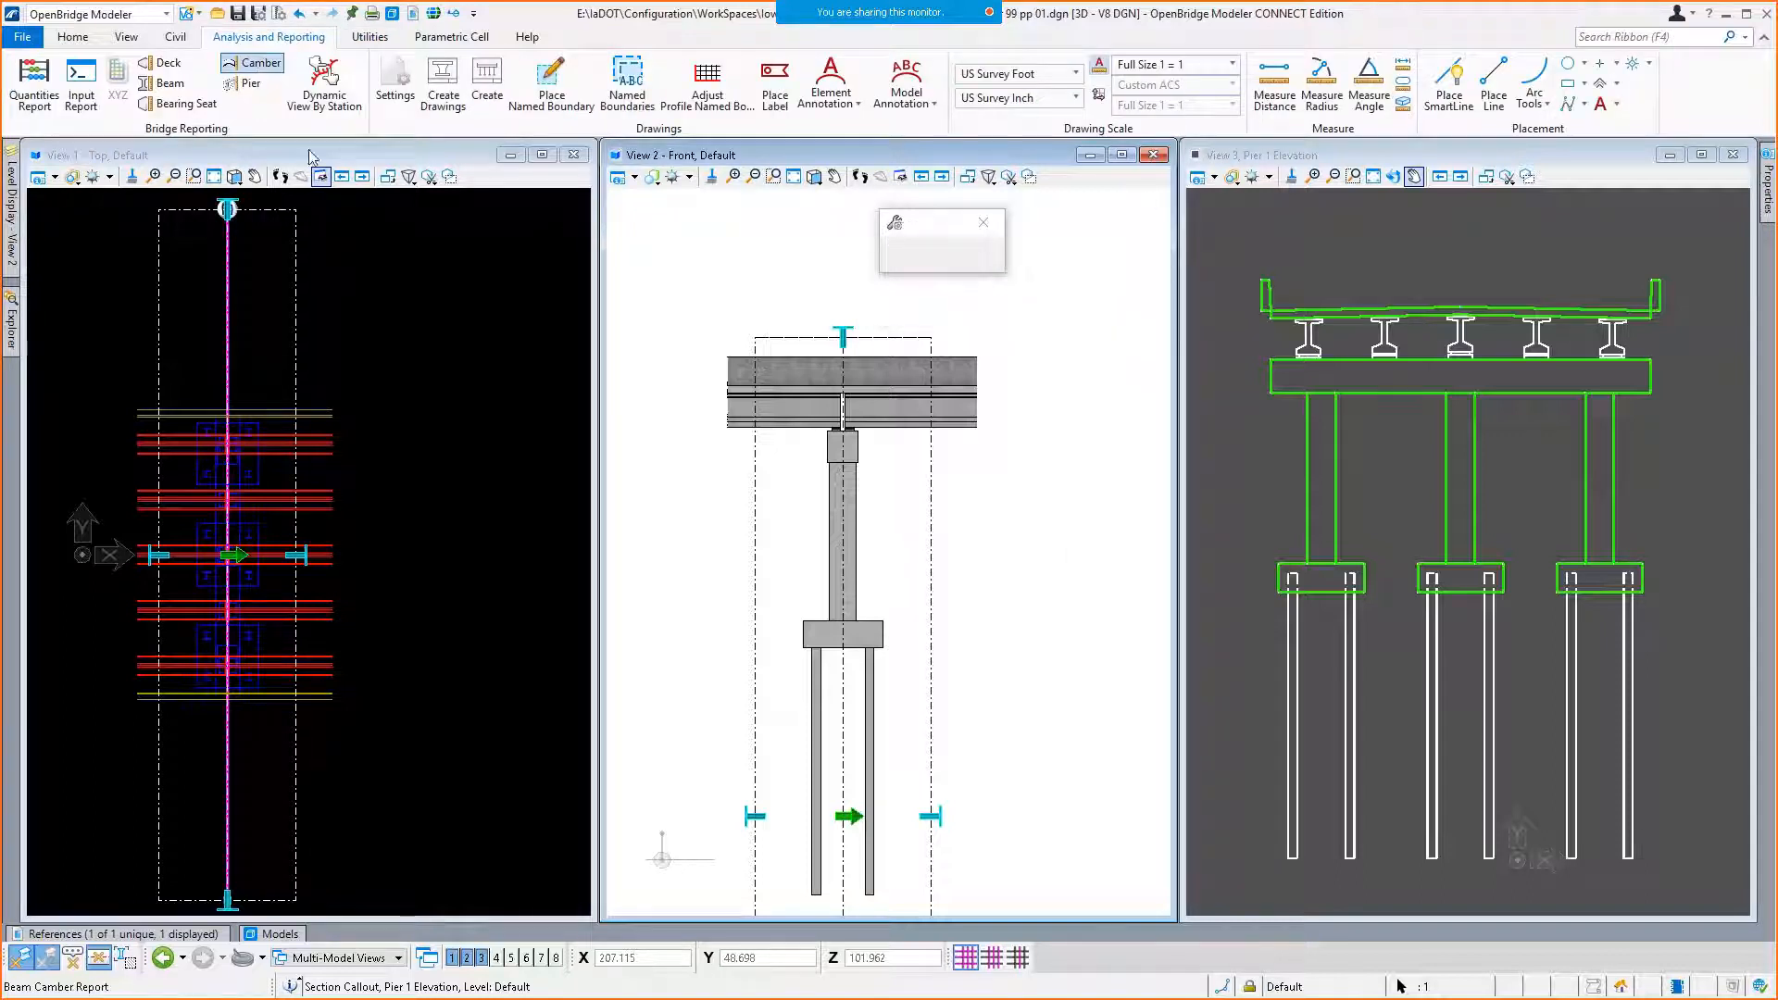
pyautogui.click(821, 441)
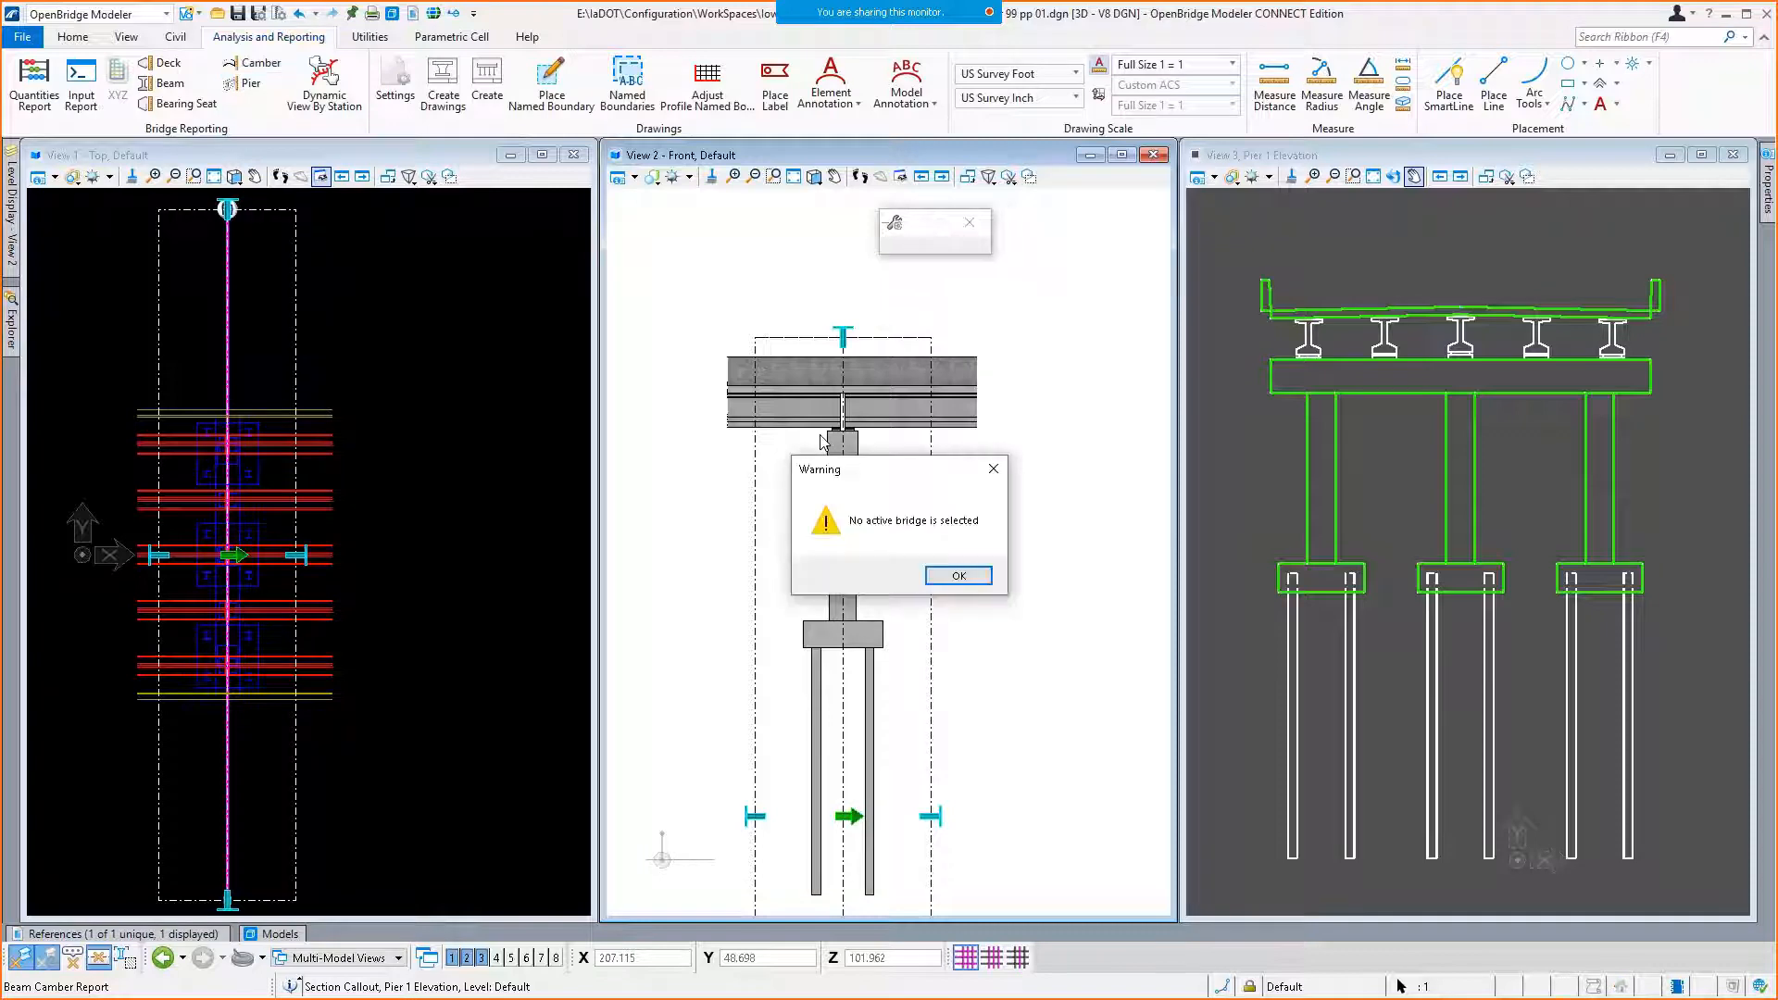
pyautogui.click(963, 575)
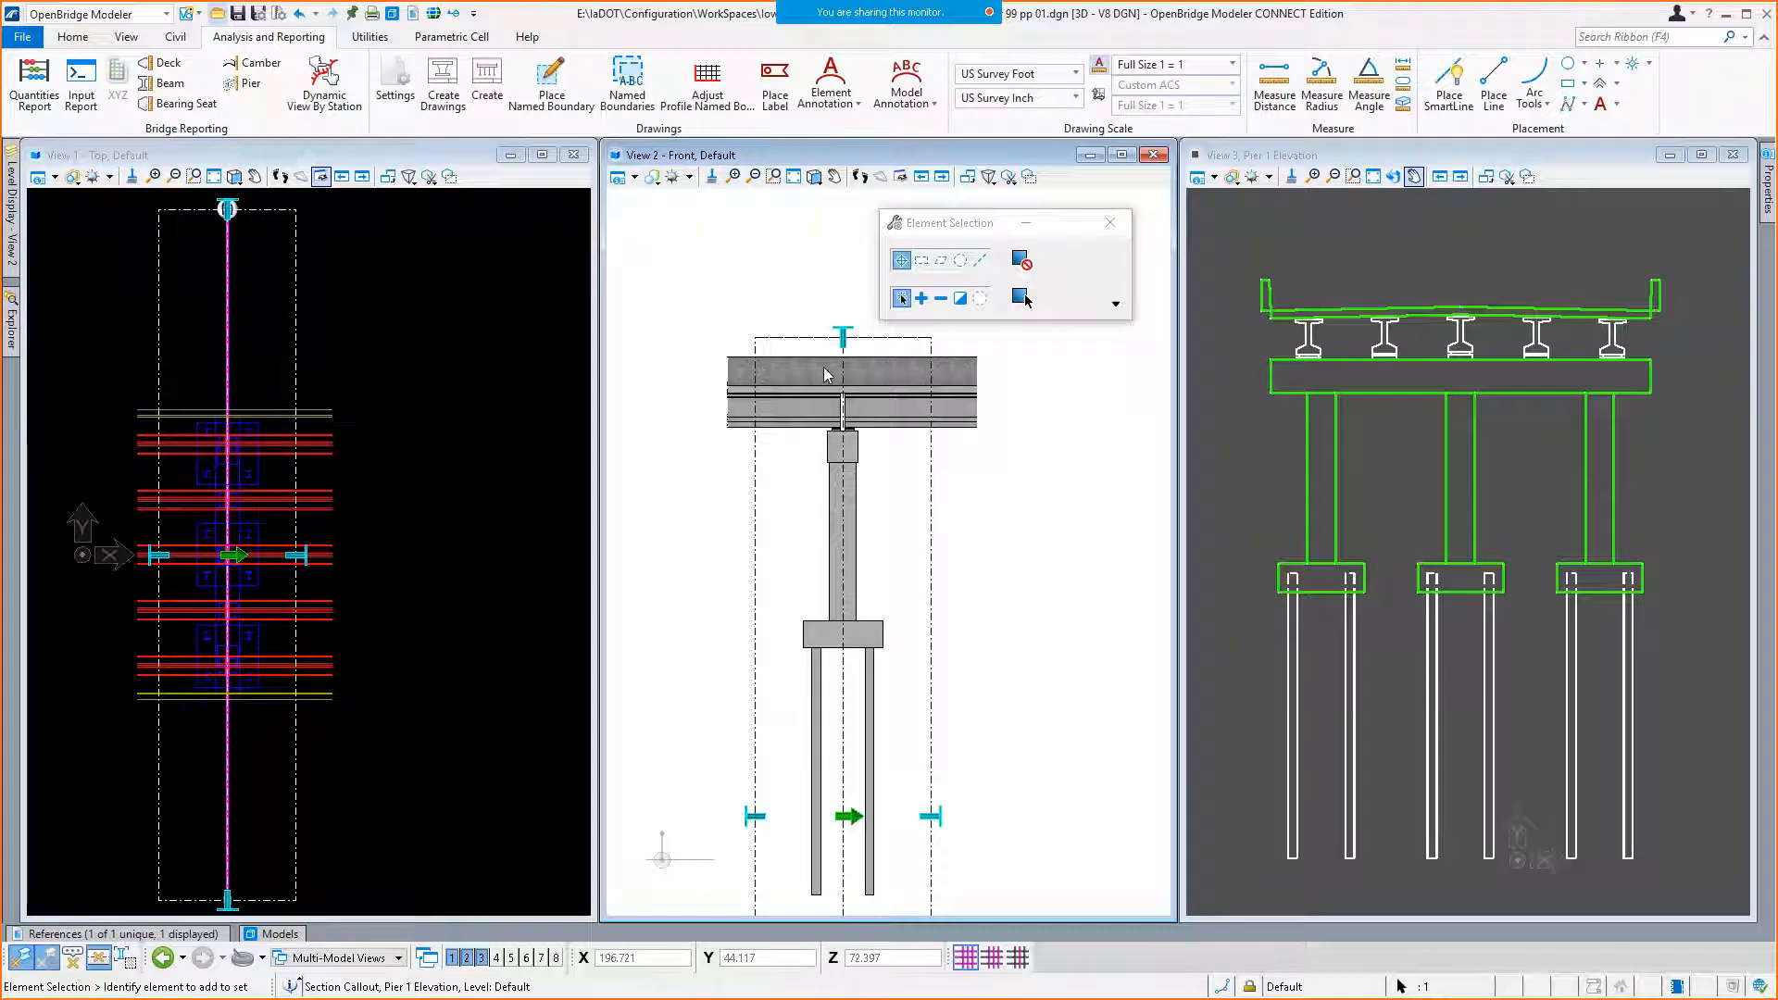
# Open the bridge model file br 99.dgn.
pyautogui.hotkey('ctrl', 'o')
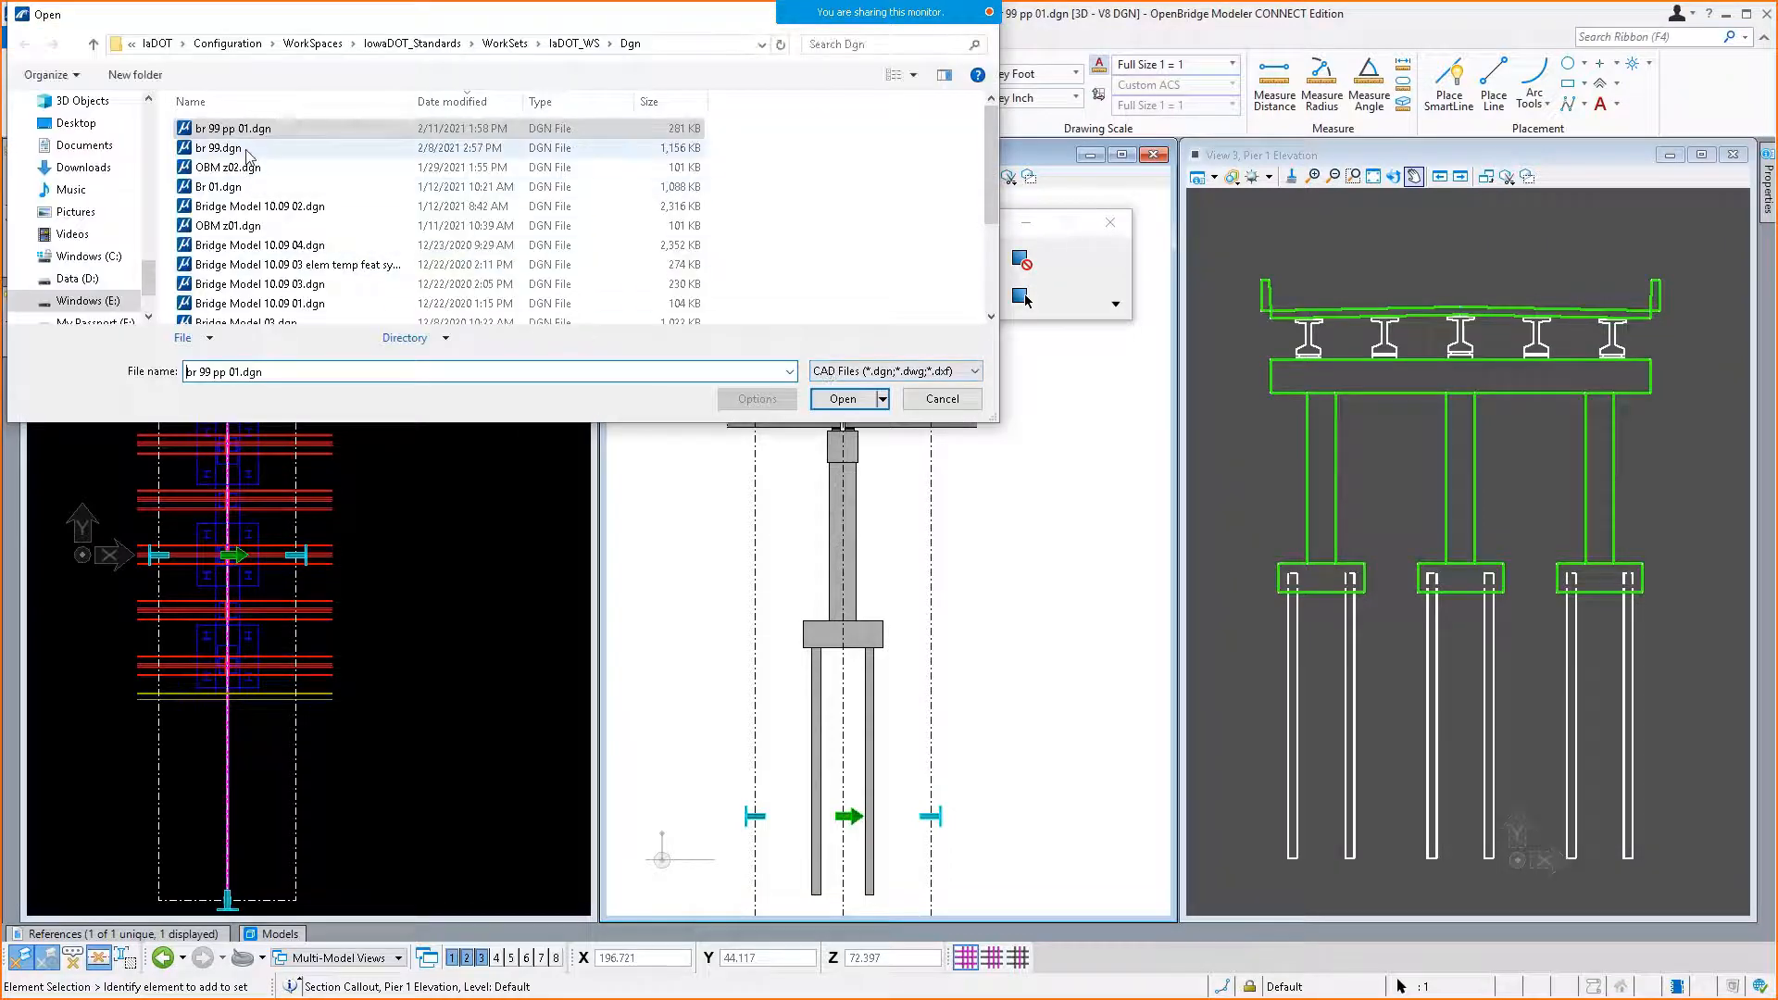
pyautogui.click(305, 149)
pyautogui.press('Return')
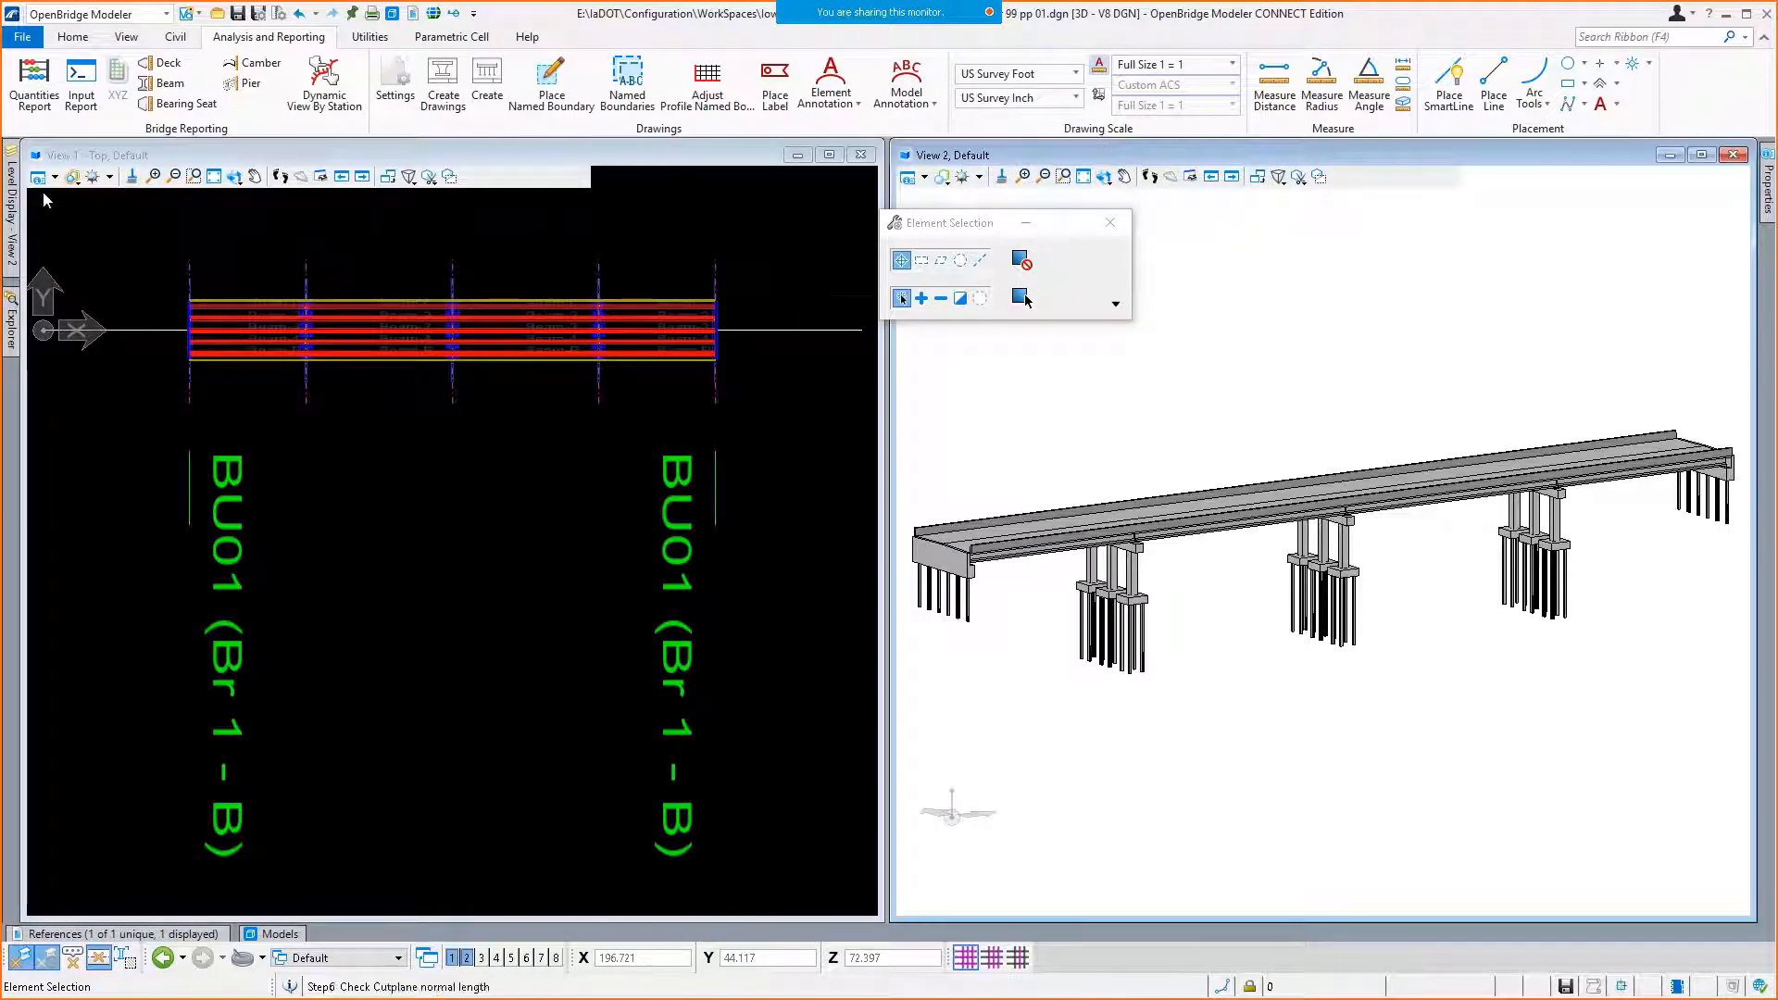
# Generate the quantities report for the active bridge and unit, review its material quantities and costs, and close the preview.
pyautogui.click(32, 90)
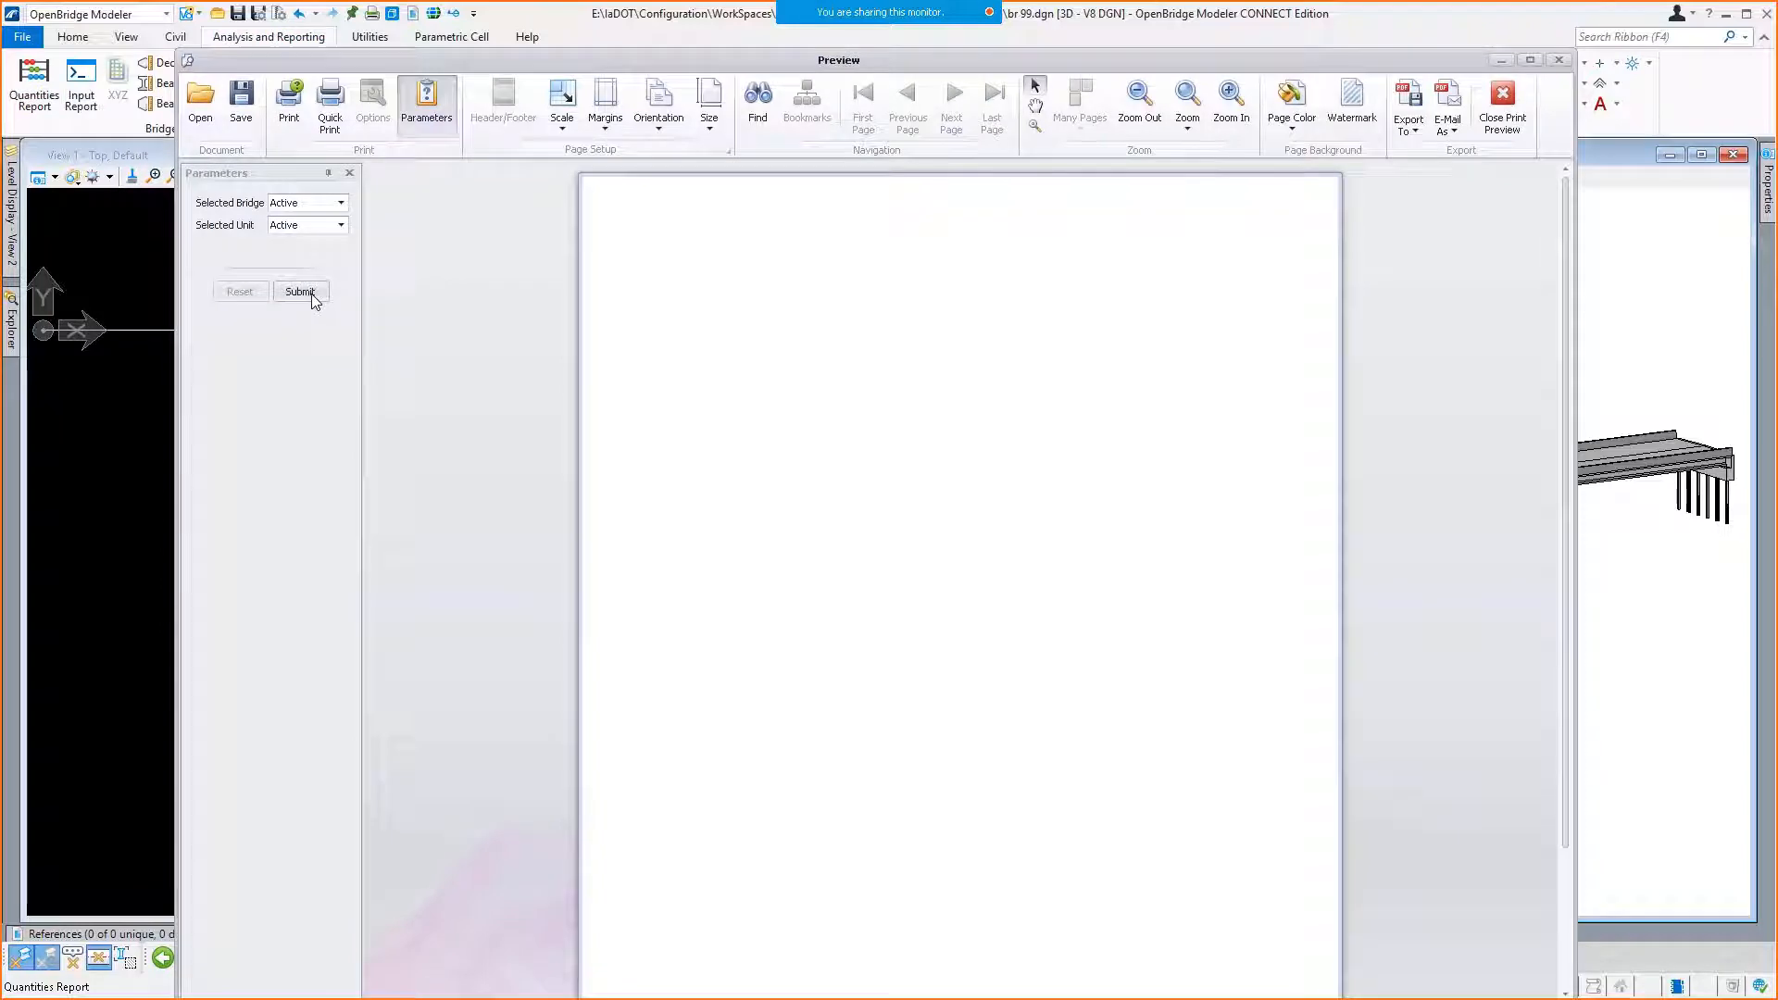
pyautogui.click(300, 292)
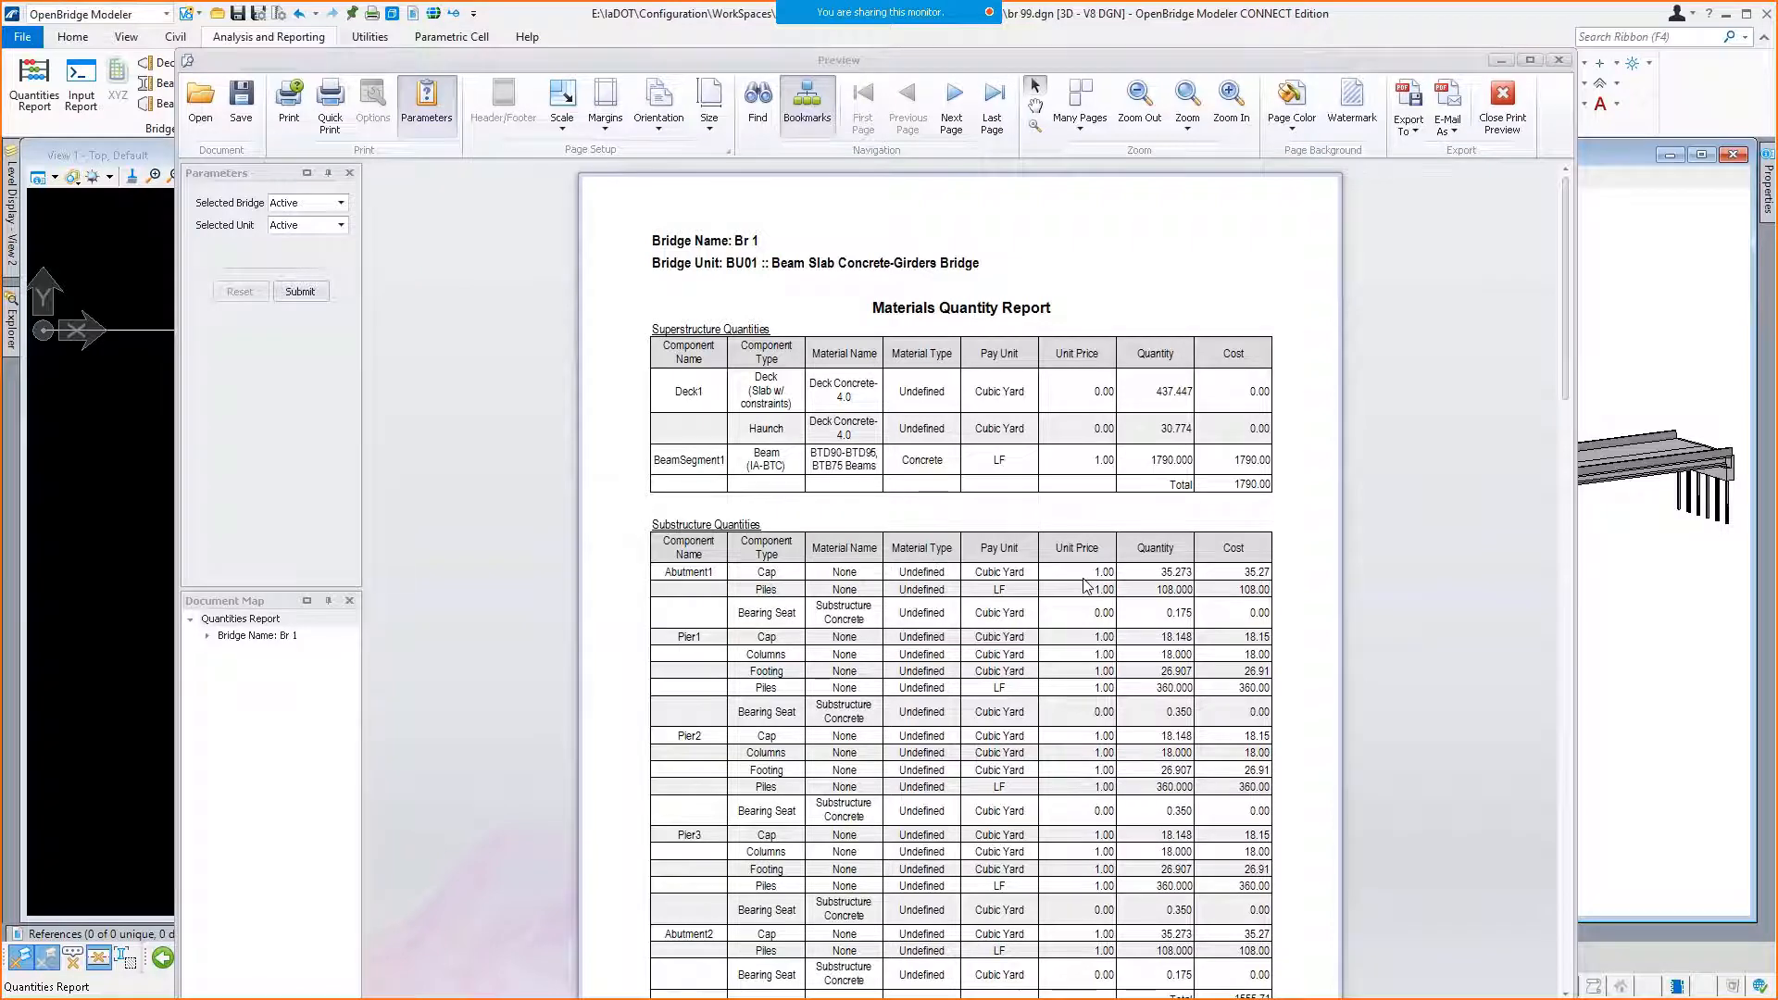
pyautogui.scroll(-5, 1085, 584)
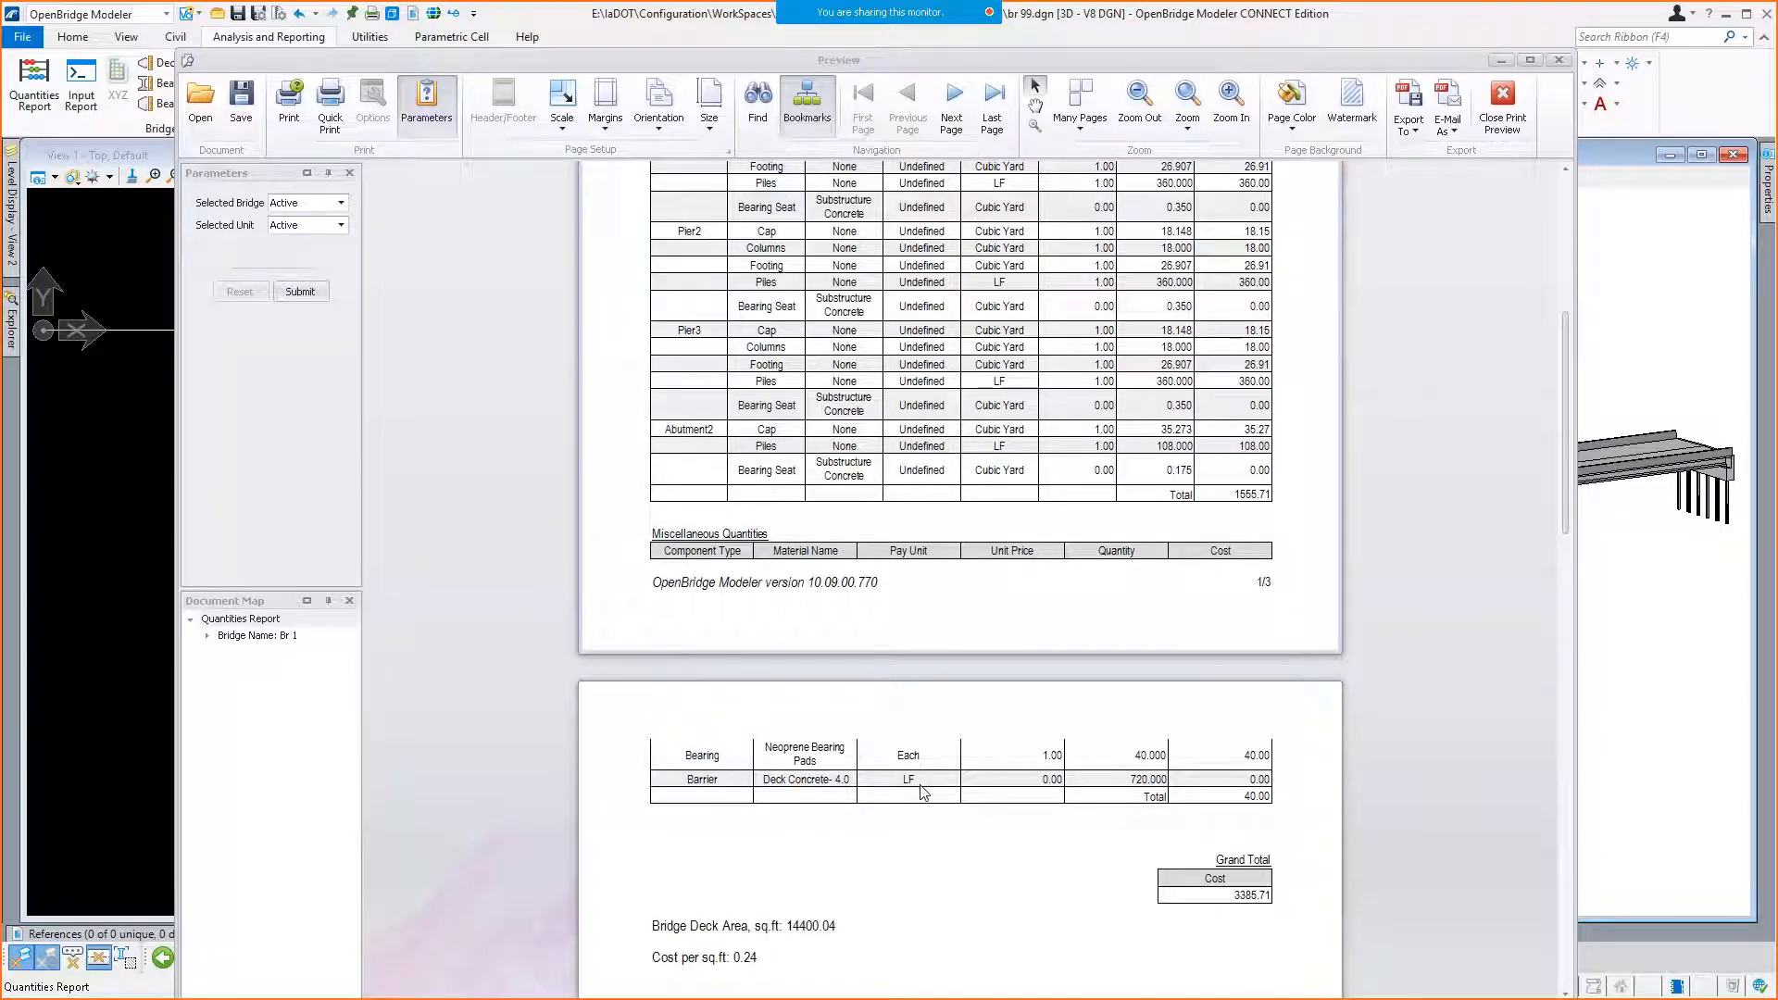
pyautogui.scroll(5, 923, 792)
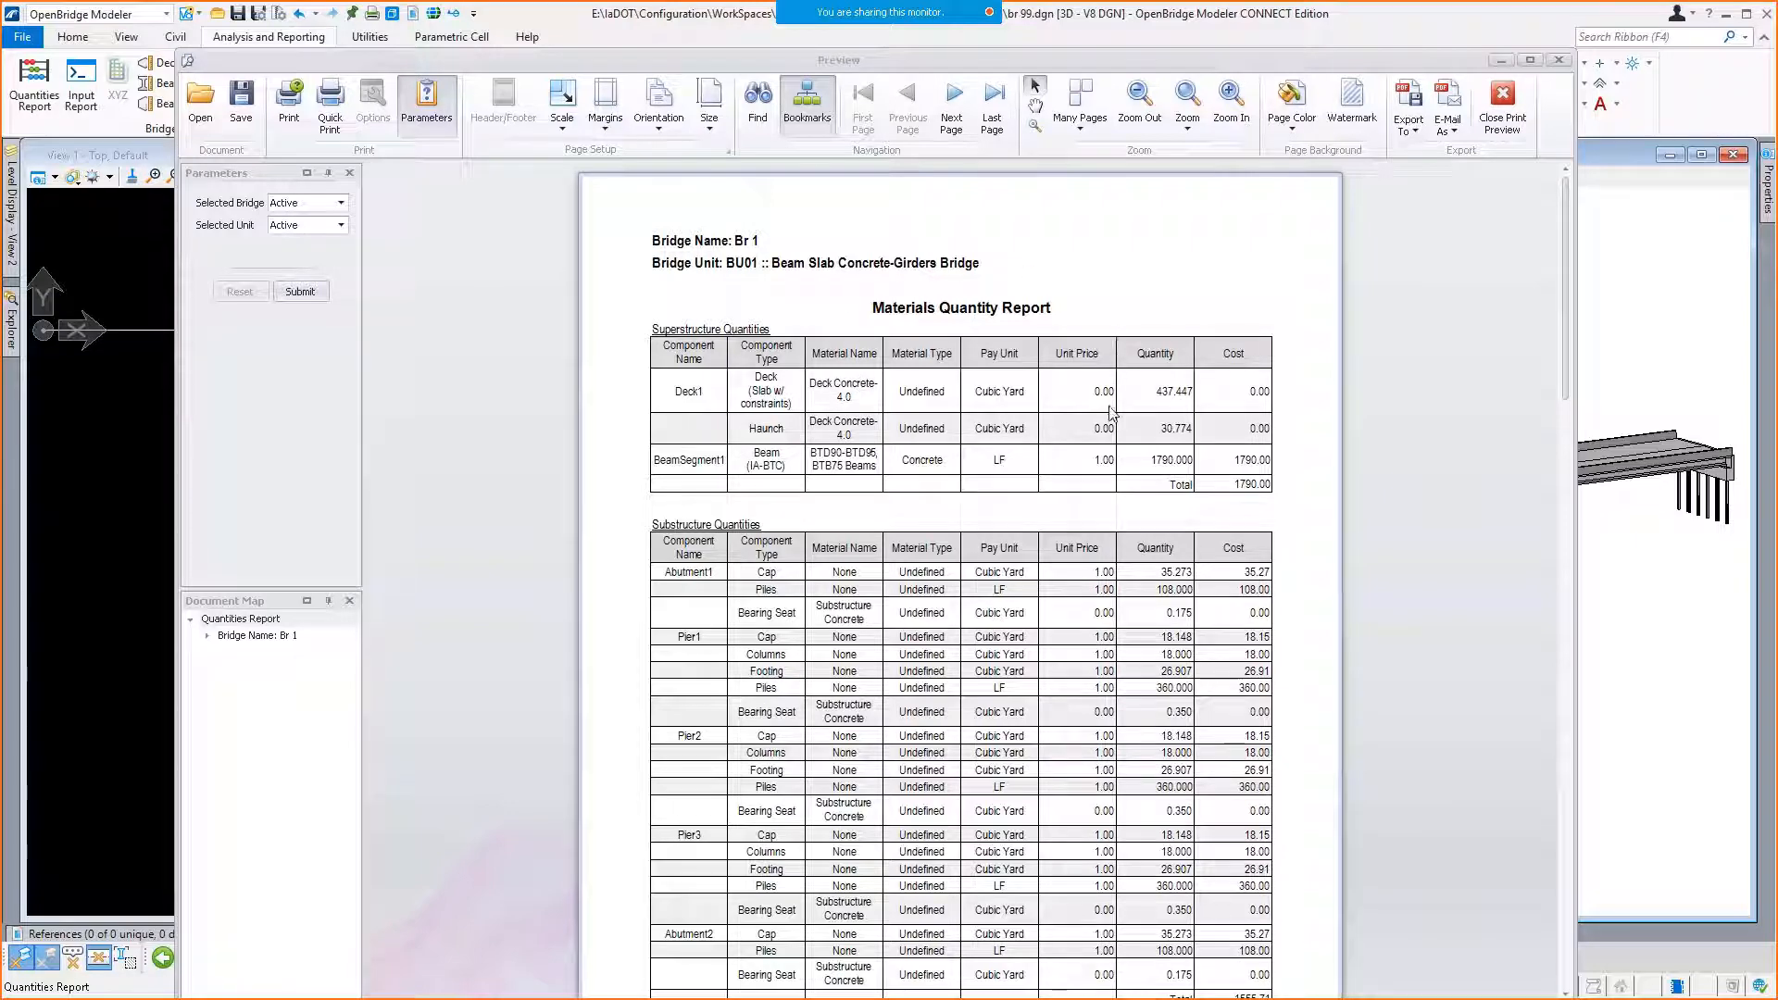
pyautogui.click(1507, 122)
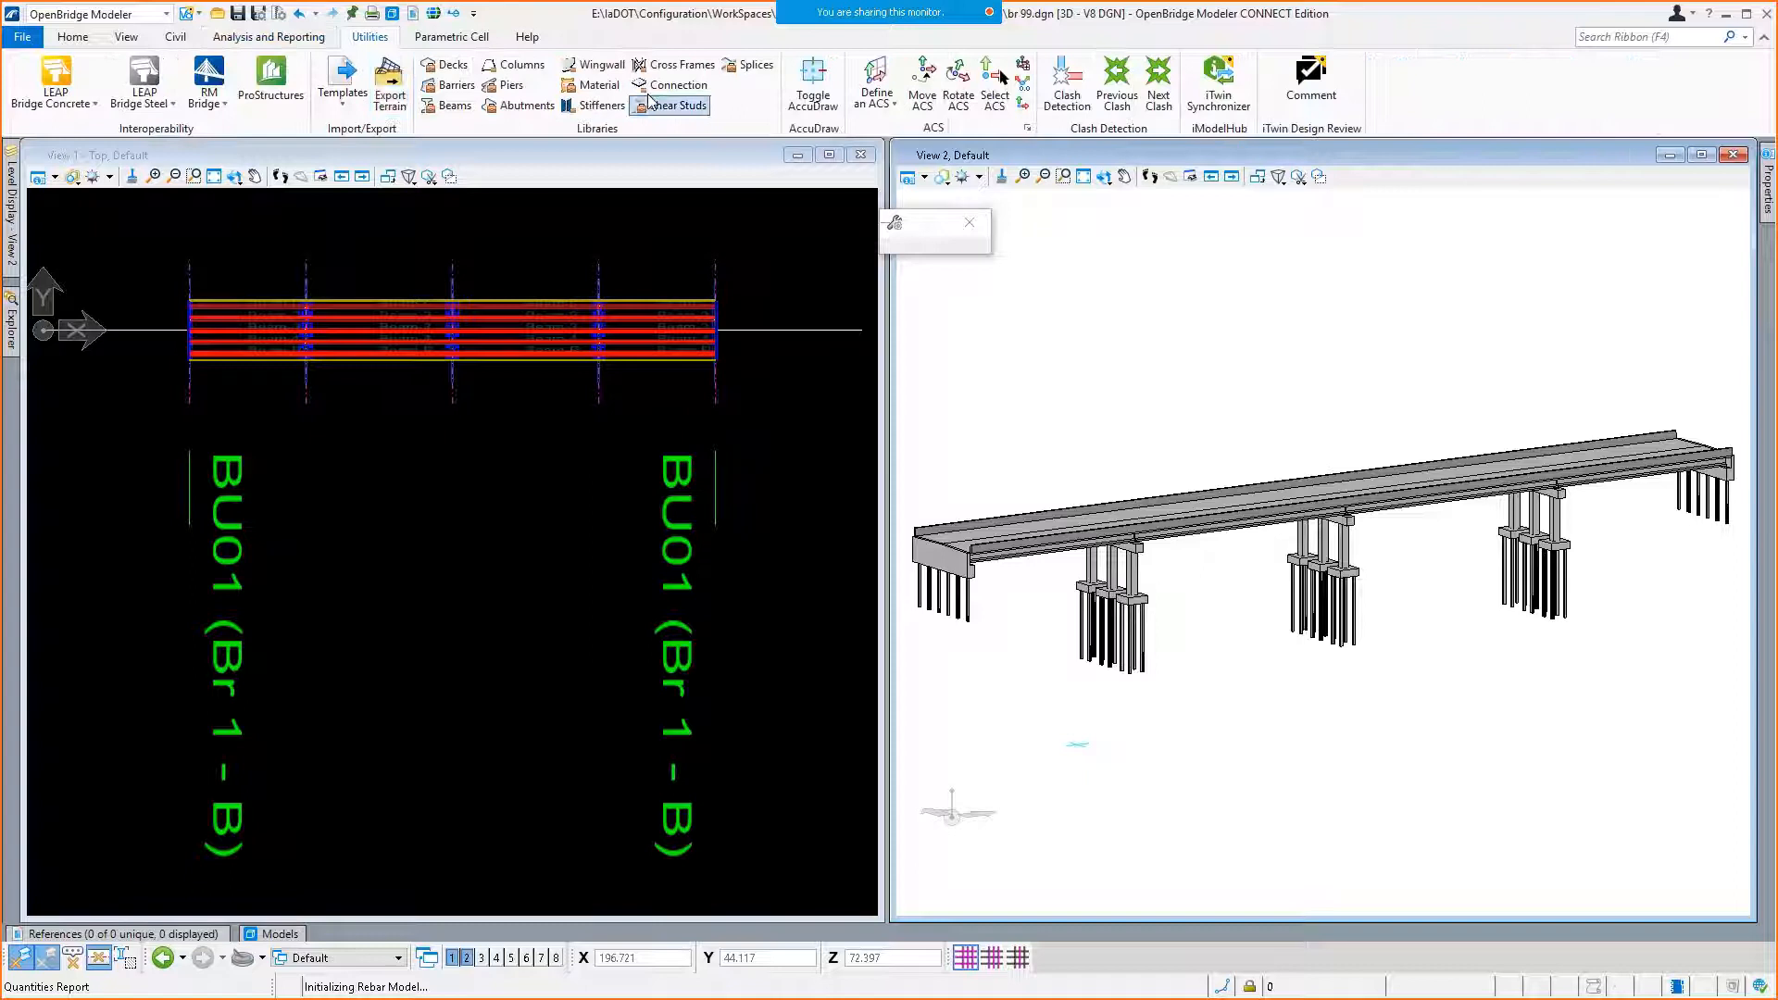
# Examine the unit prices of the concrete materials in the Material Library, and cancel without saving.
pyautogui.click(594, 85)
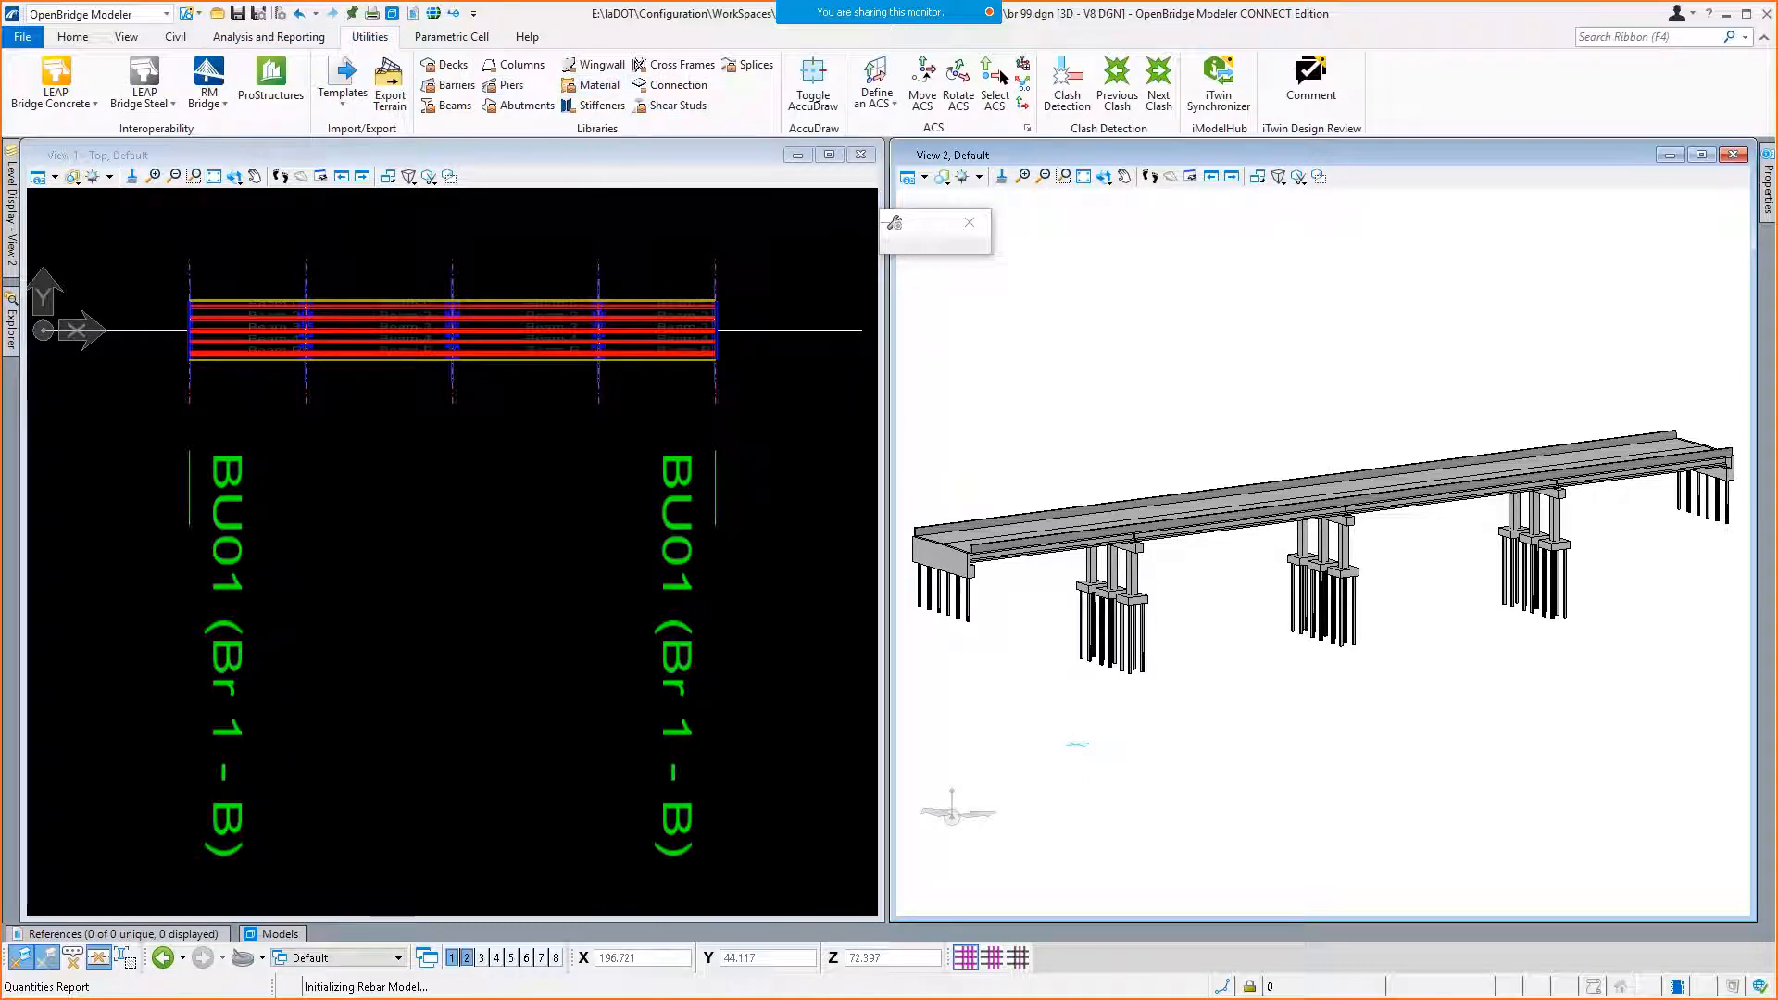
pyautogui.moveTo(1777, 120); pyautogui.dragTo(809, 177)
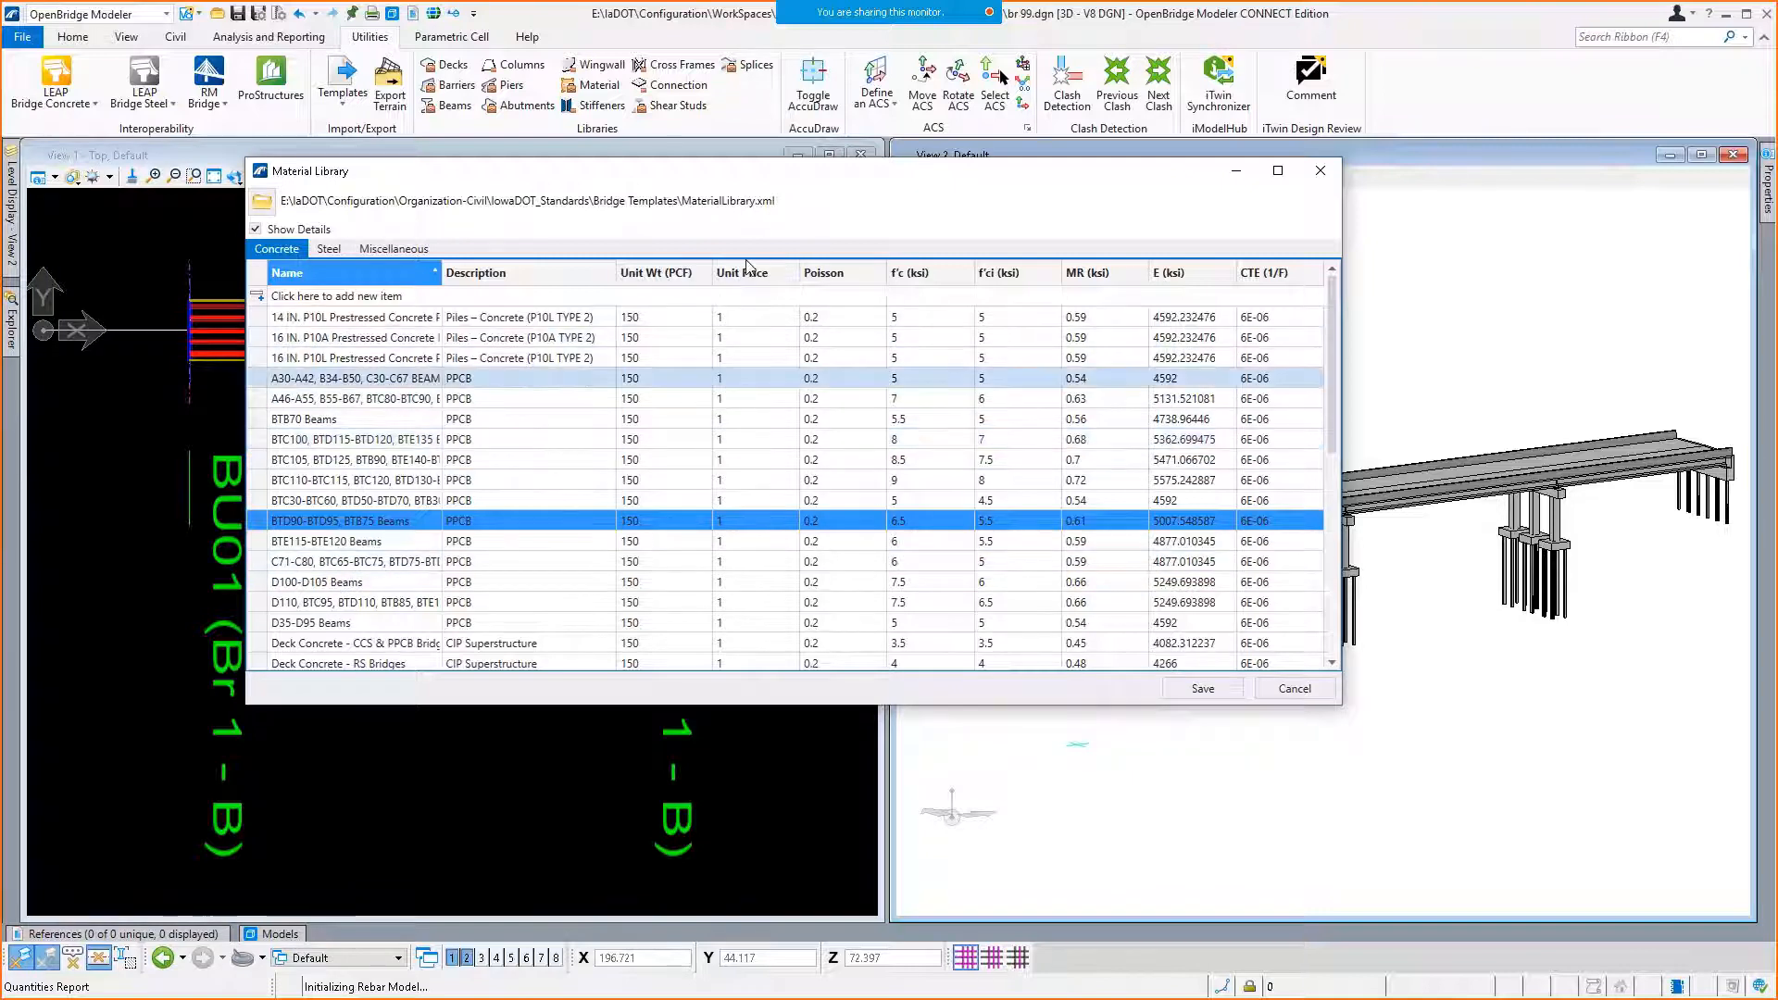
pyautogui.click(1295, 688)
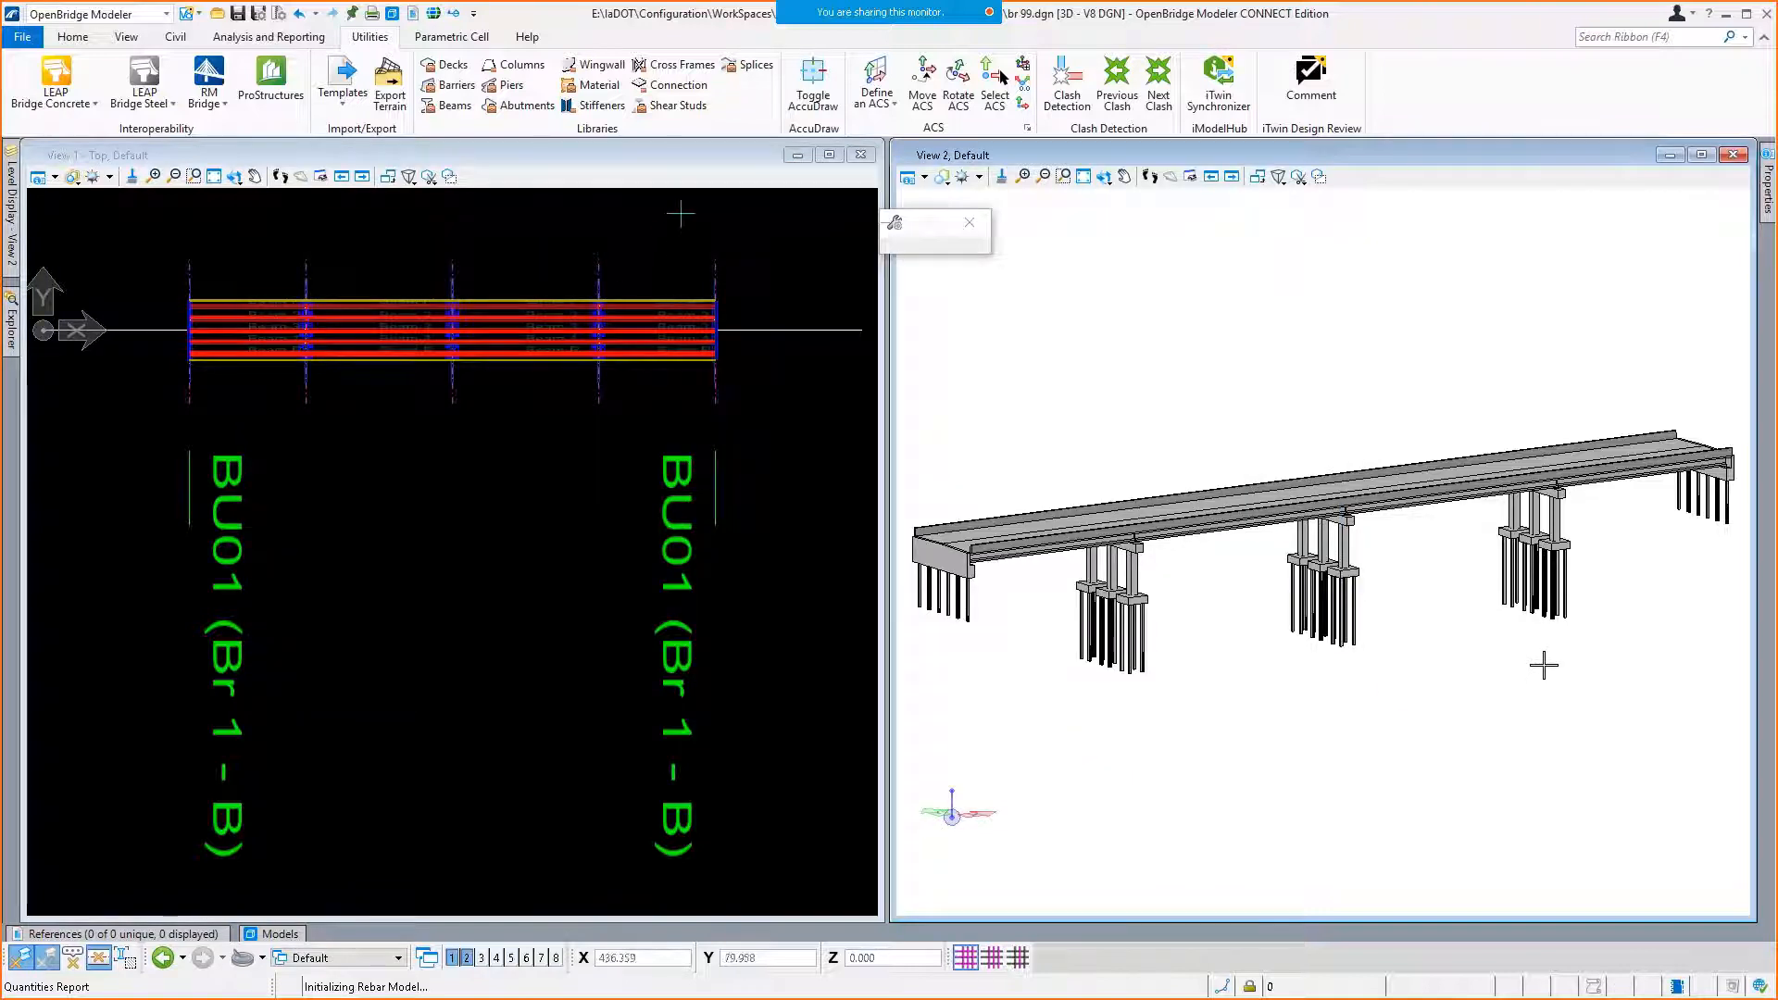